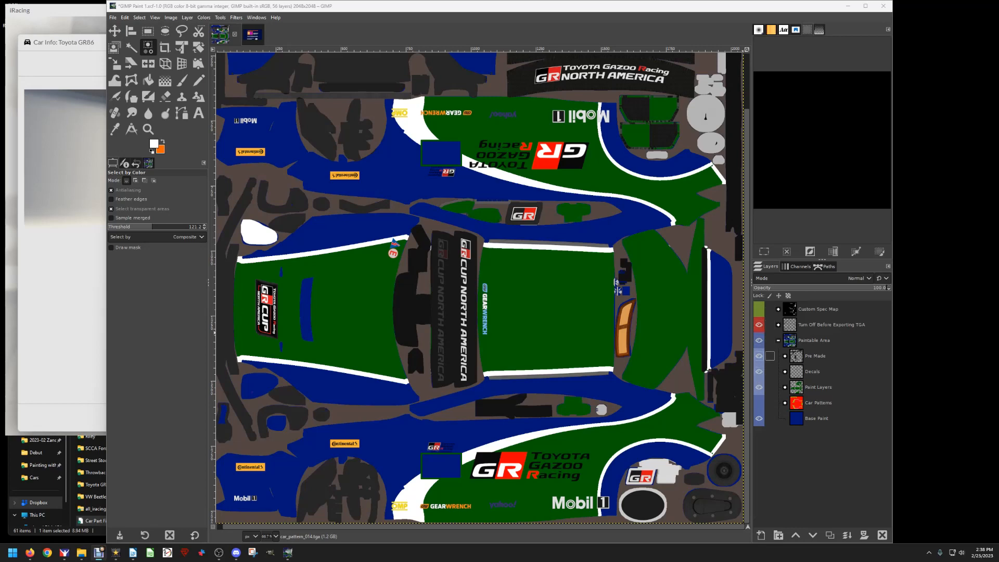
Hide the Decals, Pre Made and Paint Layers groups, including the Car Decal 2 layer inside Pre Made.
{"action": "left_click", "coordinate": [758, 371]}
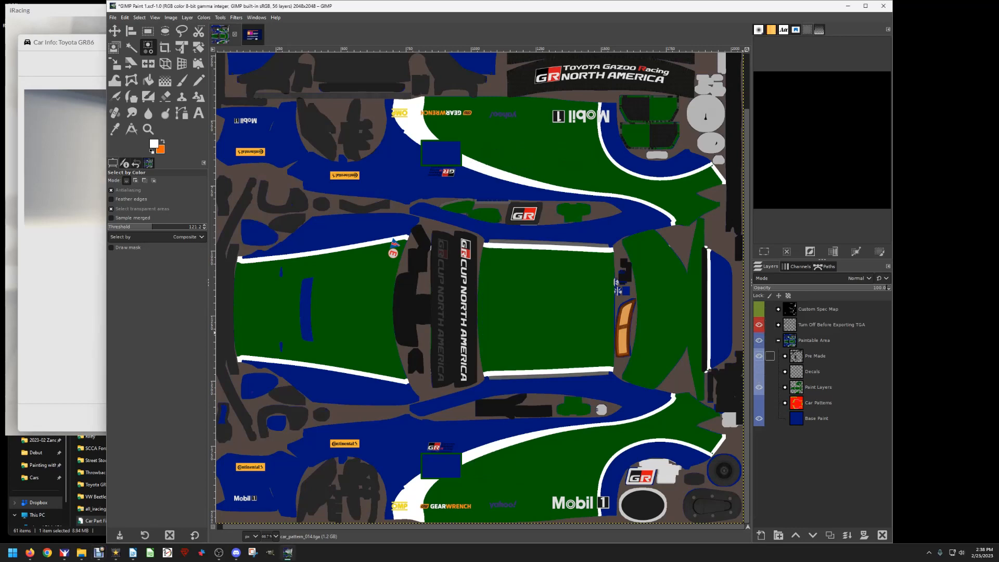
{"action": "left_click", "coordinate": [784, 356]}
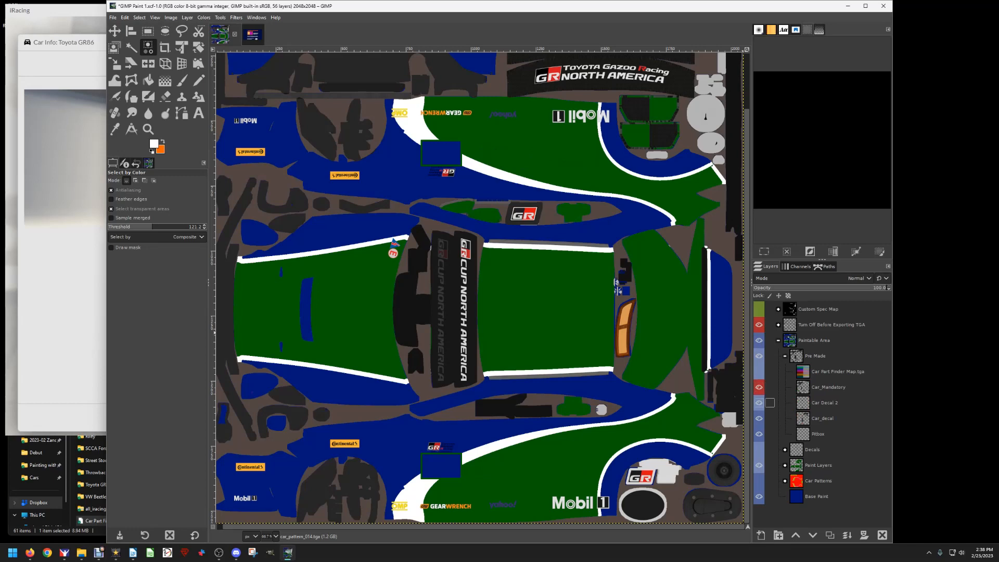
{"action": "left_click", "coordinate": [758, 403]}
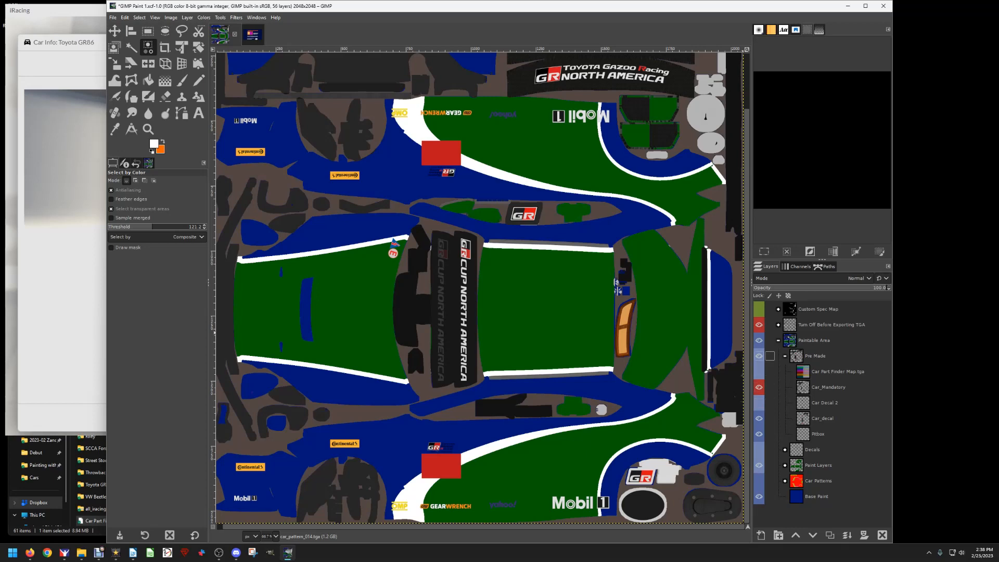
{"action": "left_click", "coordinate": [759, 356]}
{"action": "left_click", "coordinate": [784, 356]}
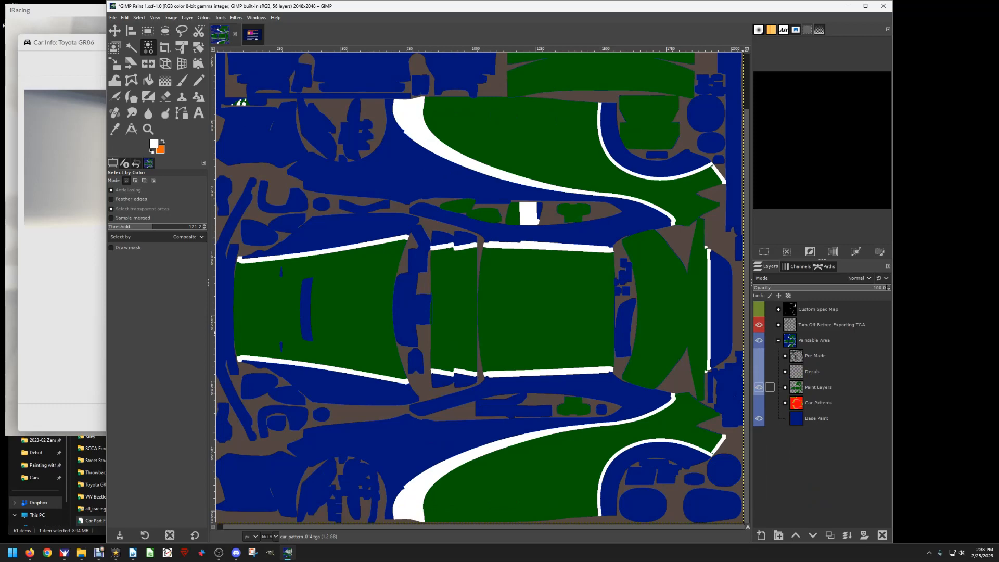
{"action": "left_click", "coordinate": [759, 387]}
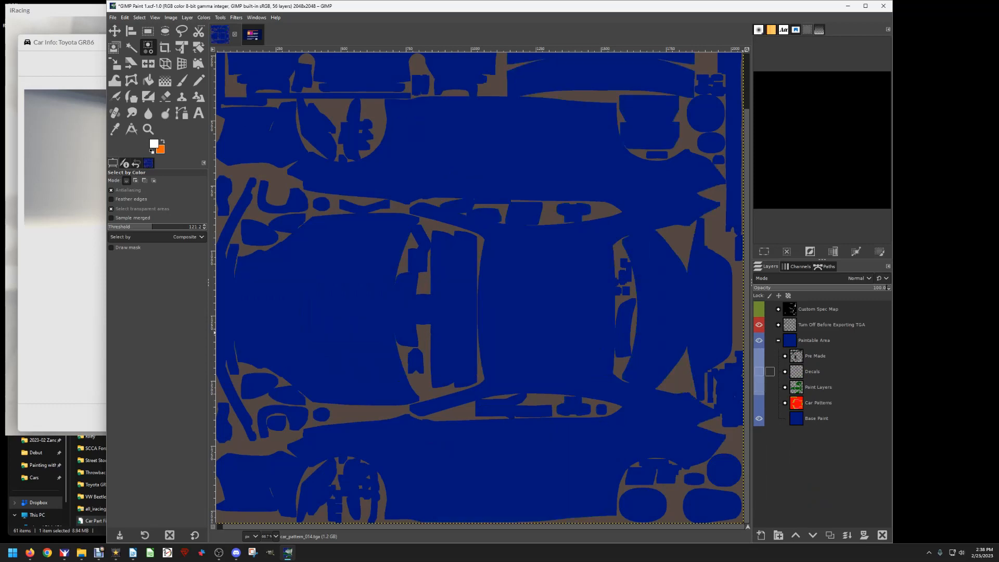
{"action": "left_click", "coordinate": [767, 371]}
Create a new layer group inside Paintable Area and name it Paint Layers 2.
{"action": "left_click", "coordinate": [769, 341]}
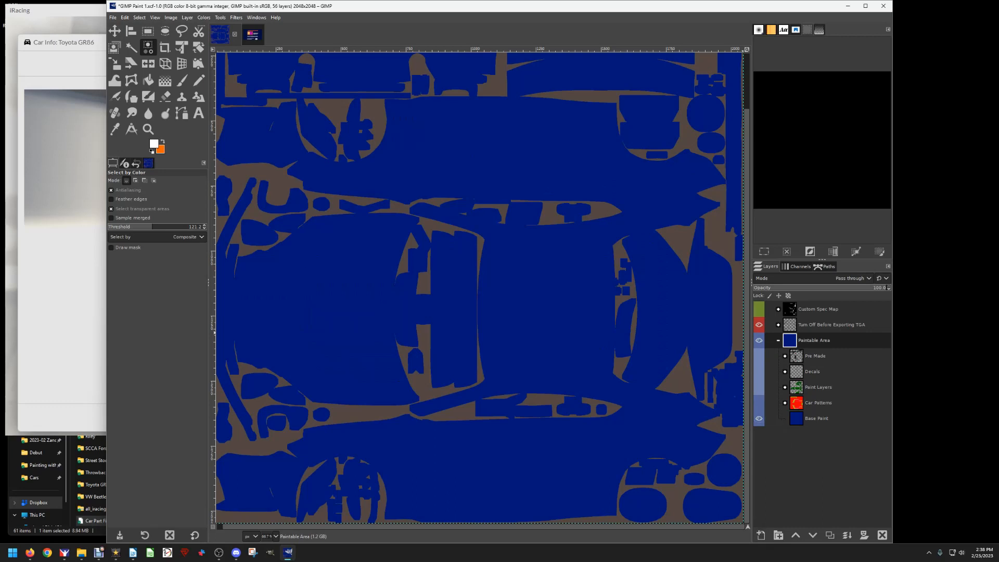
{"action": "left_click", "coordinate": [778, 535]}
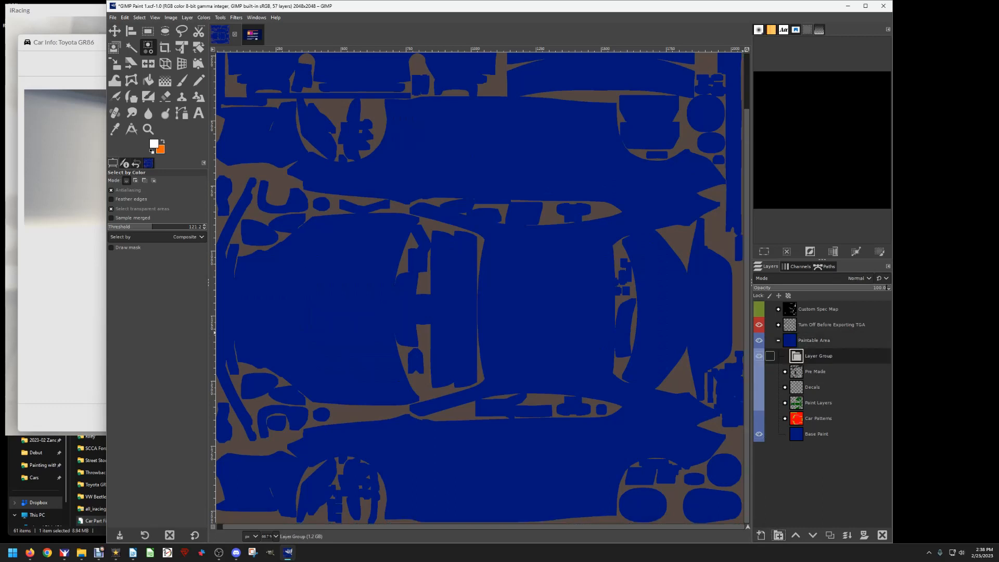
{"action": "double_click", "coordinate": [817, 356]}
{"action": "type", "text": "Paint Layers 2"}
{"action": "key", "text": "Return"}
{"action": "double_click", "coordinate": [796, 356]}
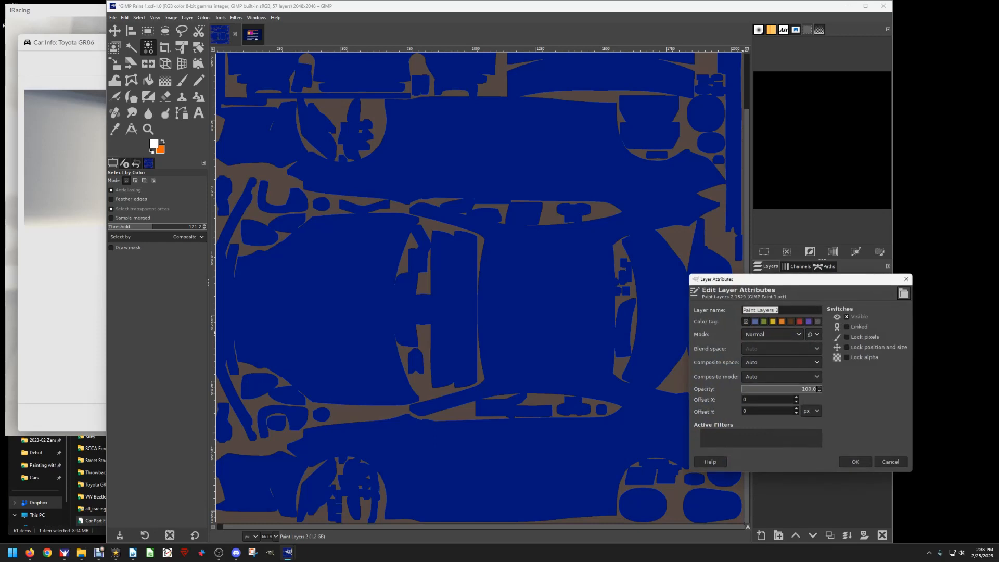
{"action": "left_click", "coordinate": [906, 279]}
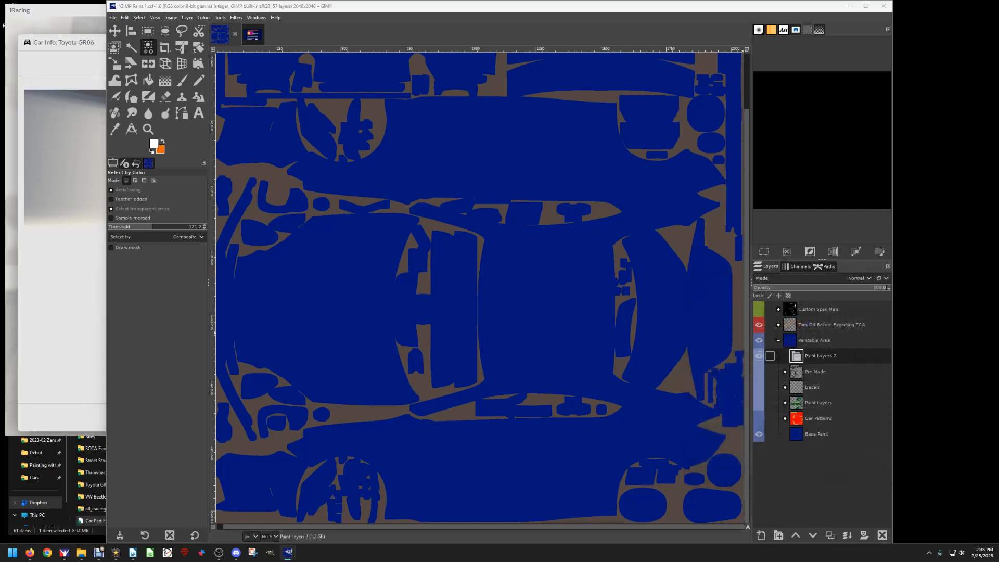
{"action": "double_click", "coordinate": [798, 357]}
{"action": "left_click", "coordinate": [906, 268]}
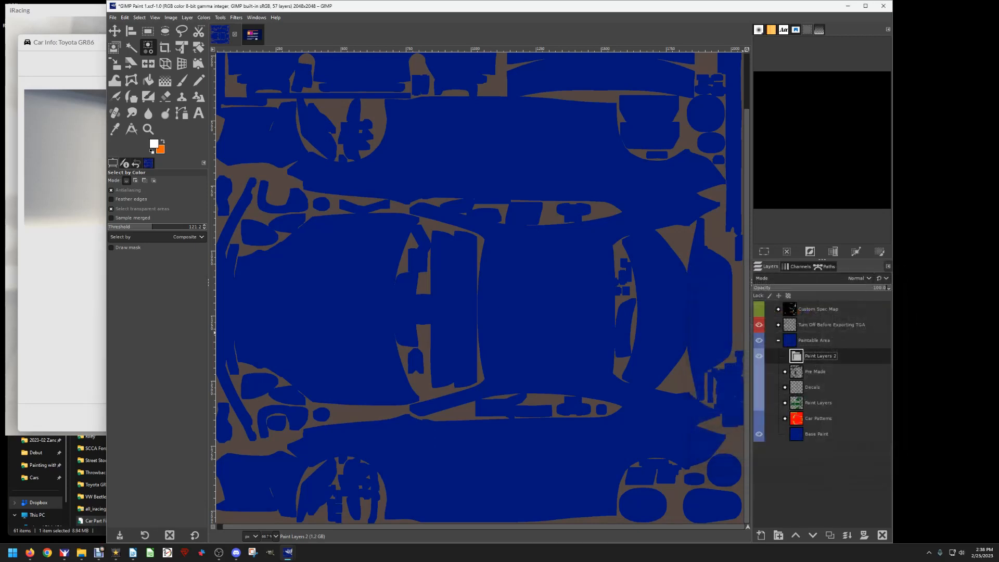
Move the Paint Layers 2 group between the Decals and Paint Layers groups.
{"action": "mouse_move", "coordinate": [814, 356]}
{"action": "left_mouse_down"}
{"action": "mouse_move", "coordinate": [814, 391]}
{"action": "mouse_move", "coordinate": [830, 410]}
{"action": "left_mouse_up"}
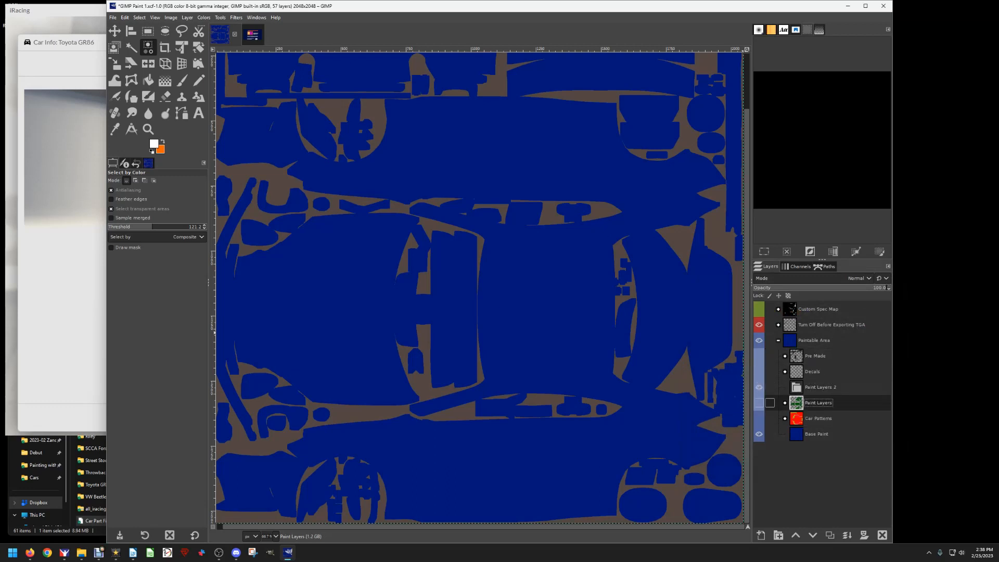
Show and expand the Car Patterns group, and select its car_pattern_014.tga layer.
{"action": "left_click", "coordinate": [759, 418]}
{"action": "left_click", "coordinate": [785, 418]}
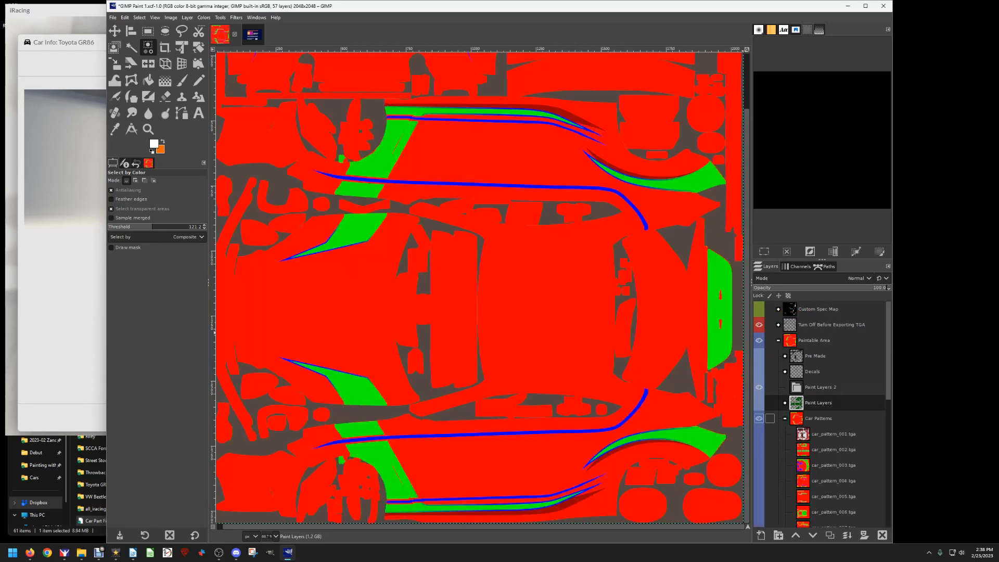
{"action": "scroll", "coordinate": [770, 370], "scroll_direction": "down", "scroll_amount": 3}
{"action": "scroll", "coordinate": [765, 368], "scroll_direction": "down", "scroll_amount": 5}
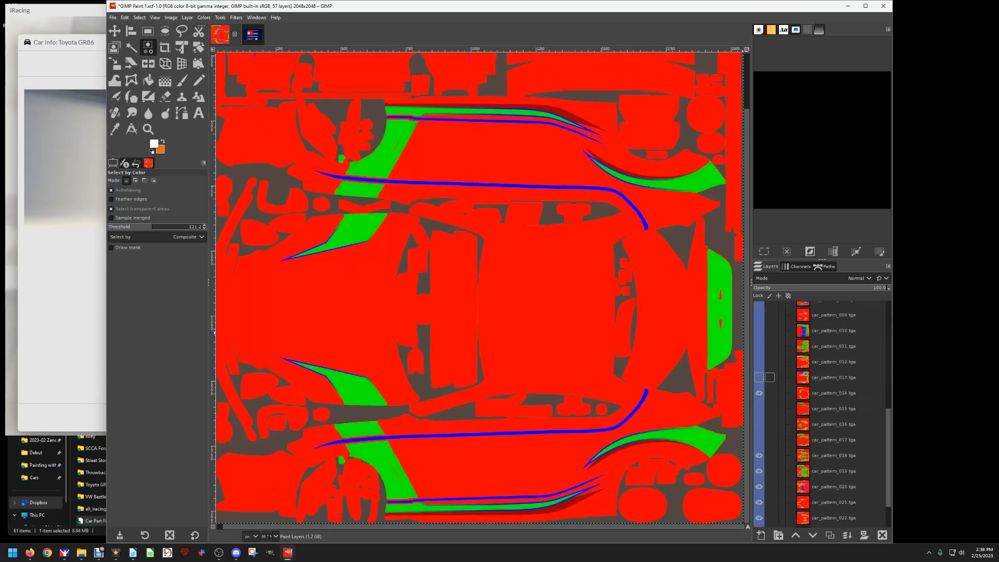
{"action": "left_click", "coordinate": [832, 393]}
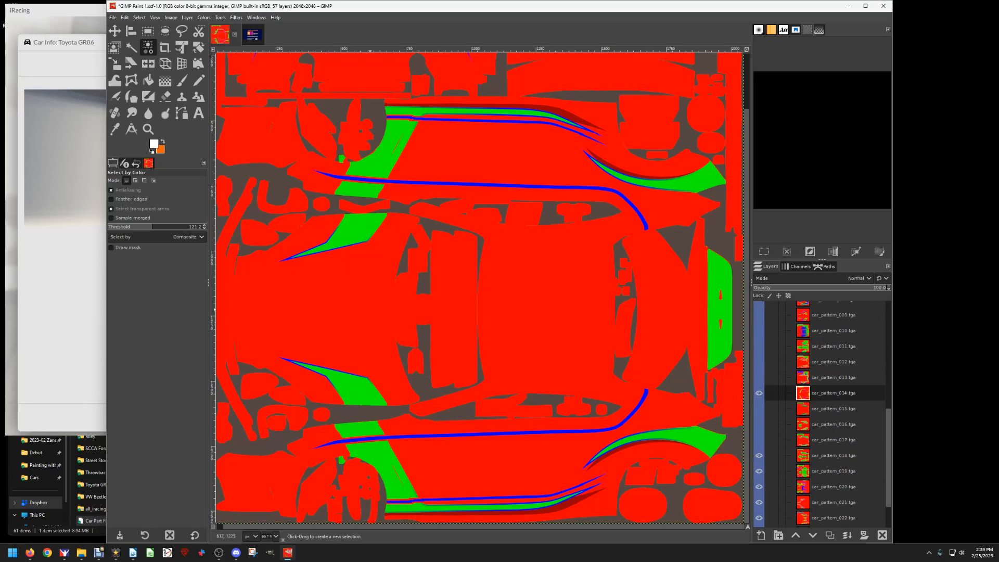
Re-export the image to the existing car TGA file and check the pattern on the Toyota GR86 model in iRacing.
{"action": "left_click", "coordinate": [112, 18]}
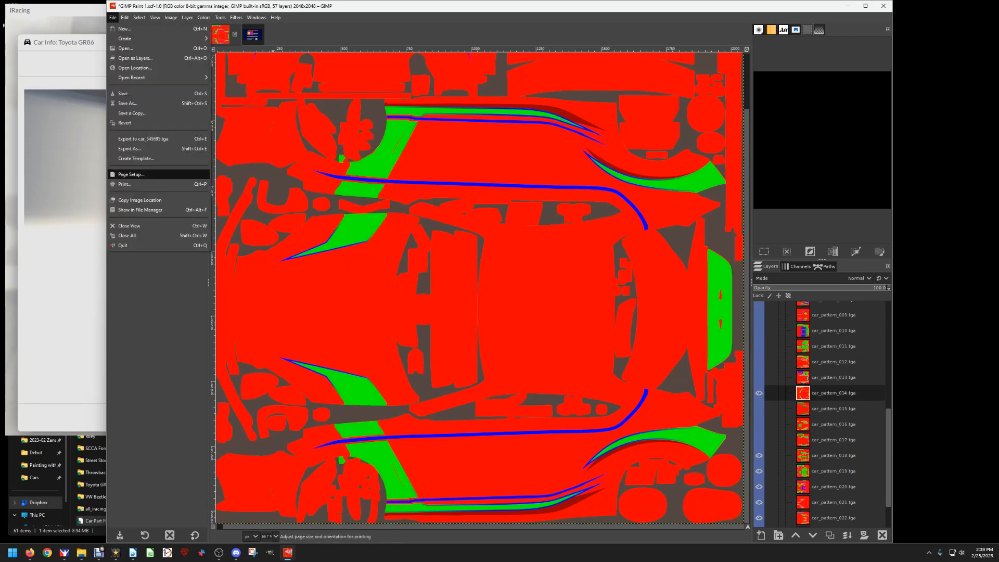
{"action": "left_click", "coordinate": [140, 138]}
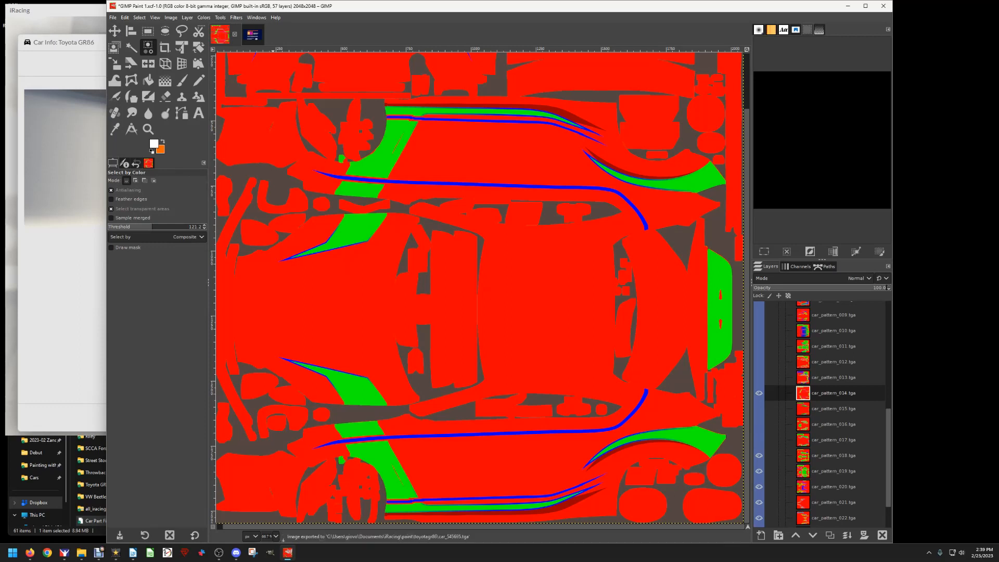
{"action": "key", "text": "alt+Tab"}
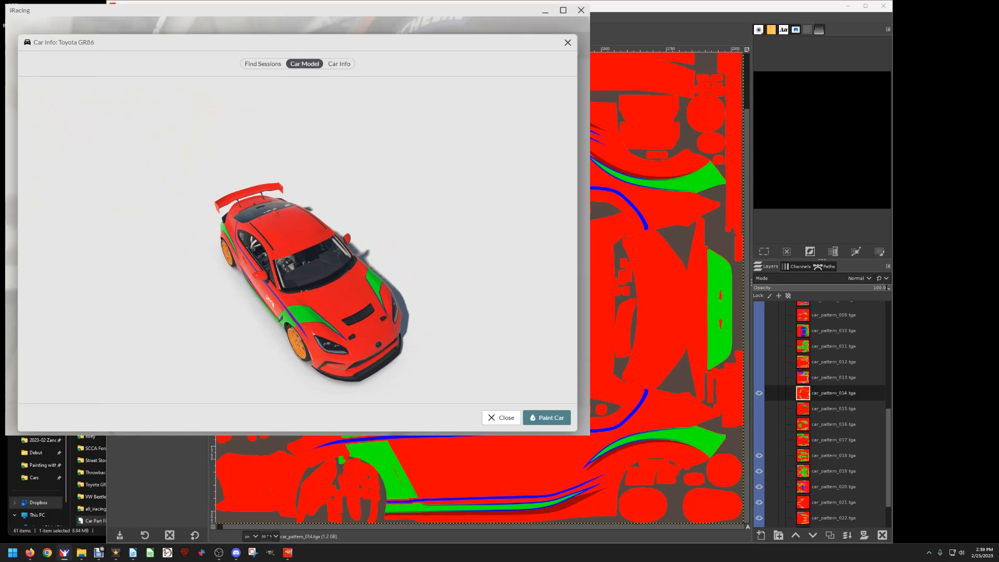
{"action": "left_click", "coordinate": [614, 253]}
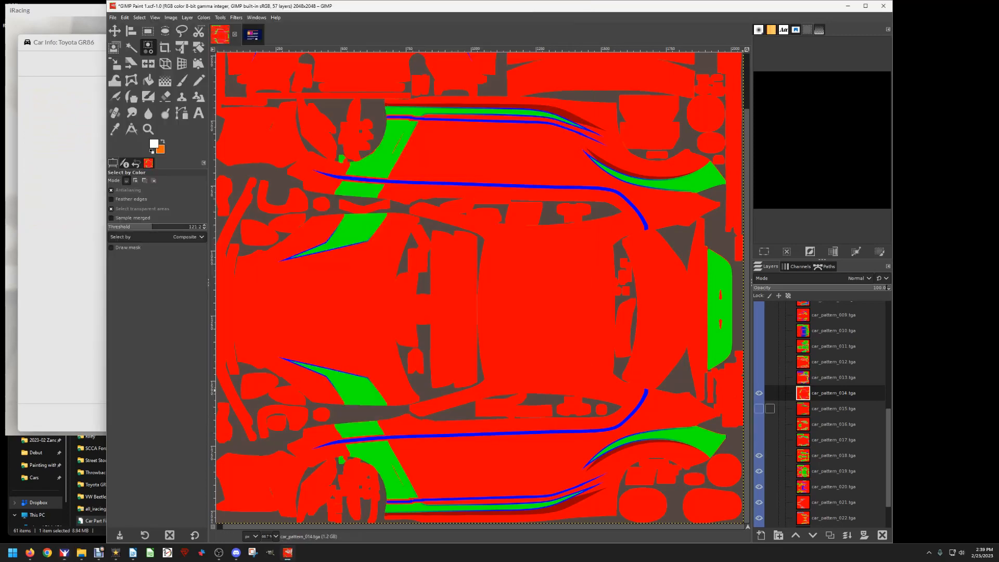
Back in GIMP's pattern layers, hide car_pattern_014.tga and car_pattern_018.tga through car_pattern_024.tga.
{"action": "left_click", "coordinate": [759, 393]}
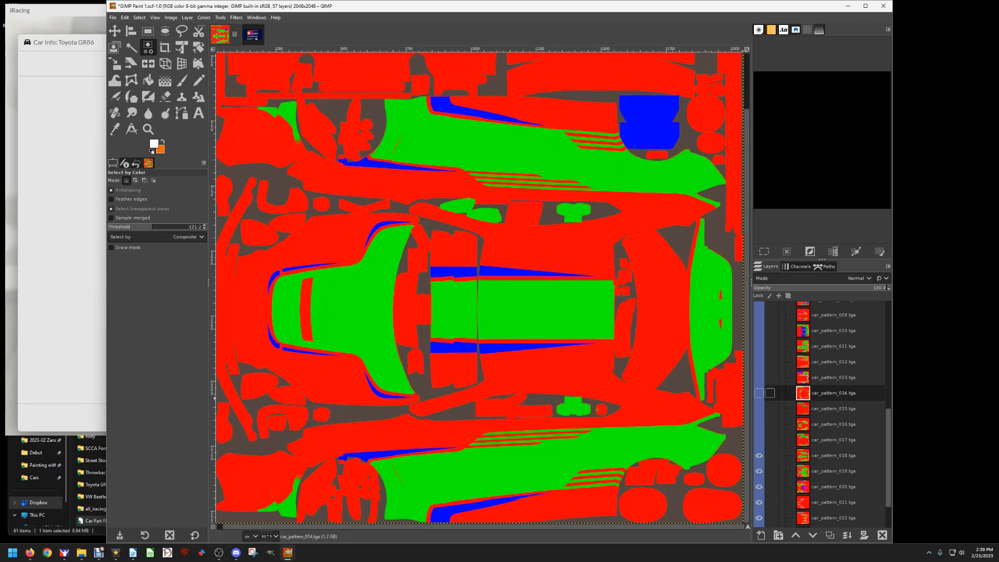
{"action": "left_click", "coordinate": [759, 455]}
{"action": "left_click", "coordinate": [759, 471]}
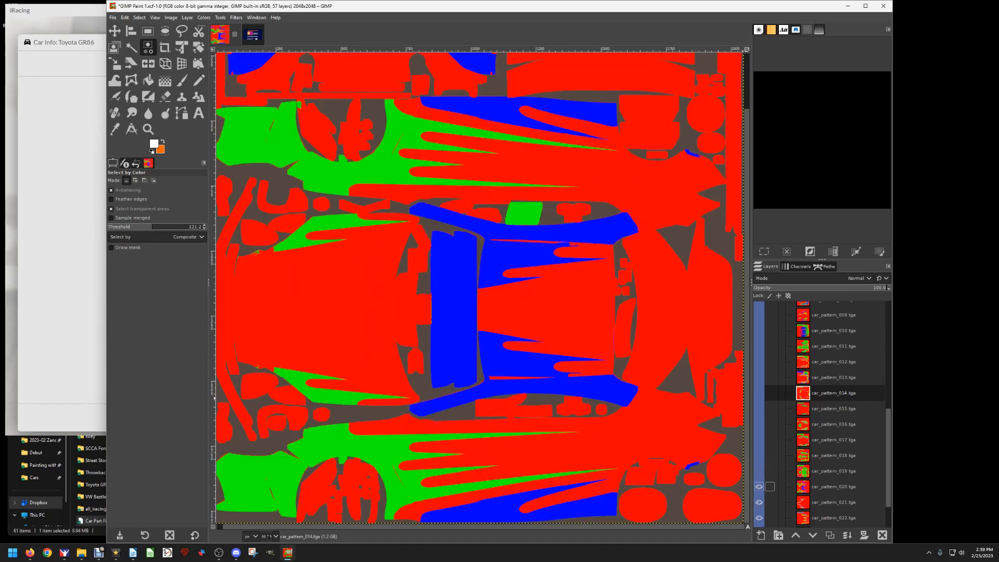
{"action": "left_click", "coordinate": [759, 487]}
{"action": "left_click", "coordinate": [759, 502]}
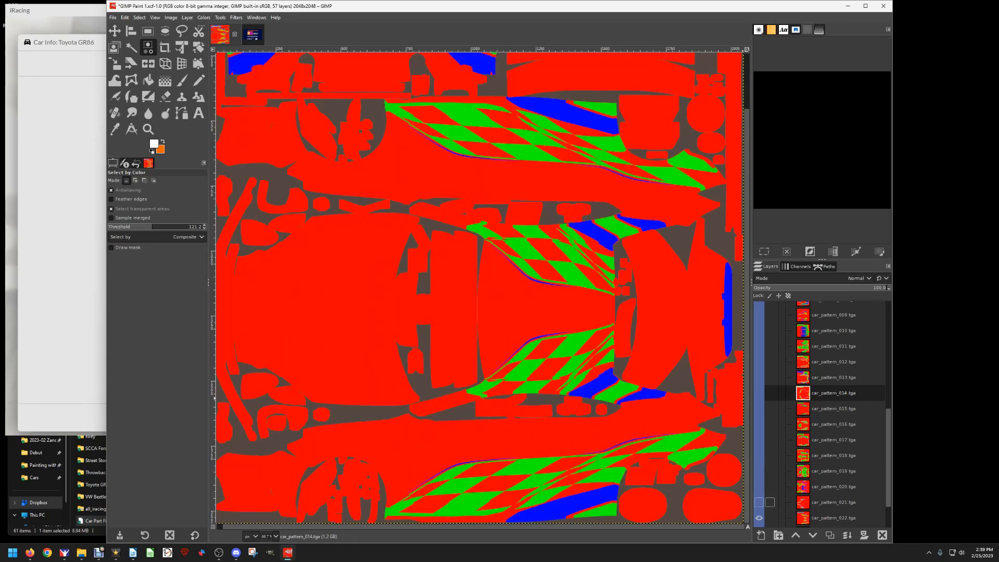
{"action": "scroll", "coordinate": [759, 502], "scroll_direction": "down", "scroll_amount": 2}
{"action": "left_click", "coordinate": [759, 473]}
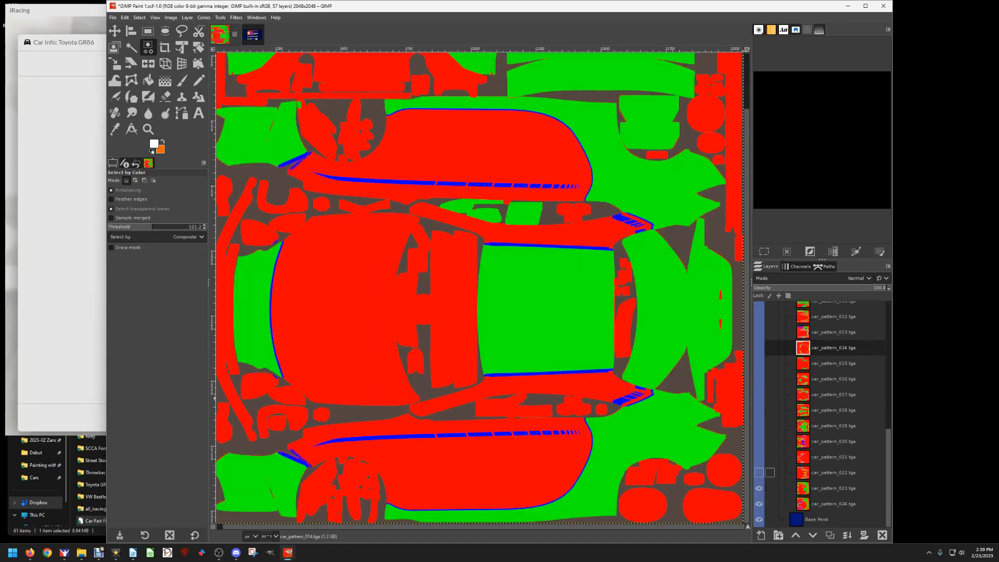
{"action": "left_click", "coordinate": [759, 488]}
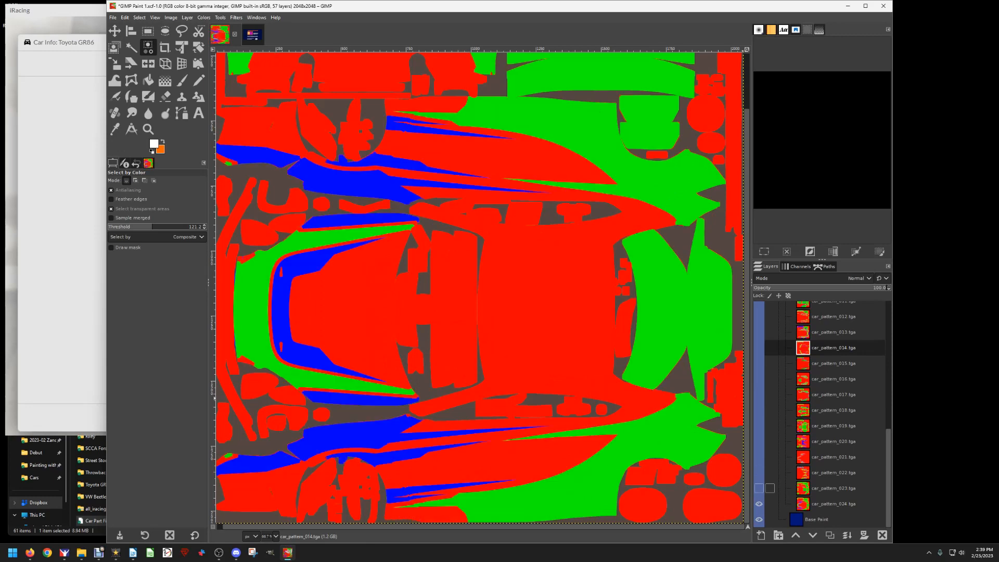
{"action": "left_click", "coordinate": [759, 504]}
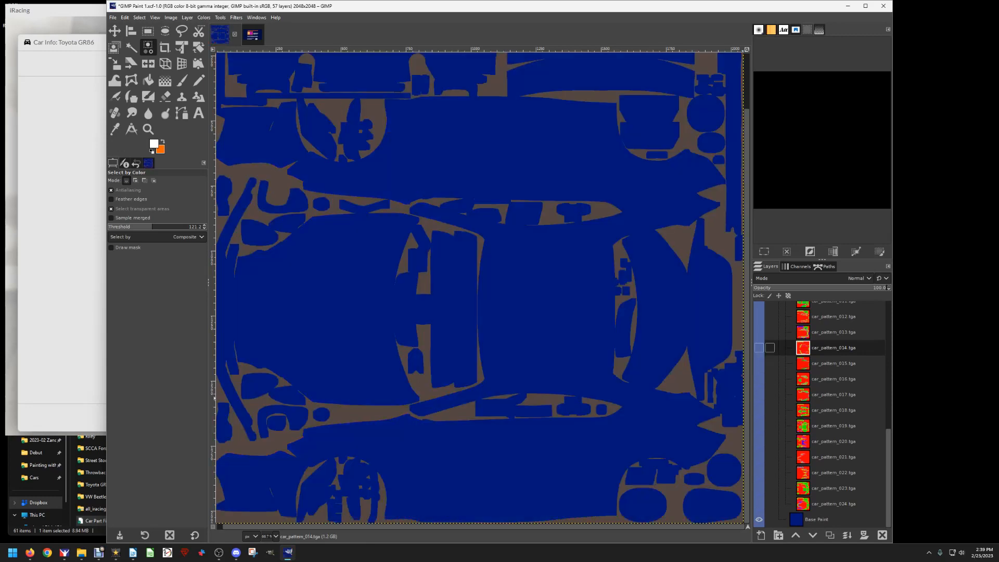
Make the car_pattern_014.tga and car_pattern_018.tga layers visible again.
{"action": "left_click", "coordinate": [759, 347]}
{"action": "left_click", "coordinate": [759, 410]}
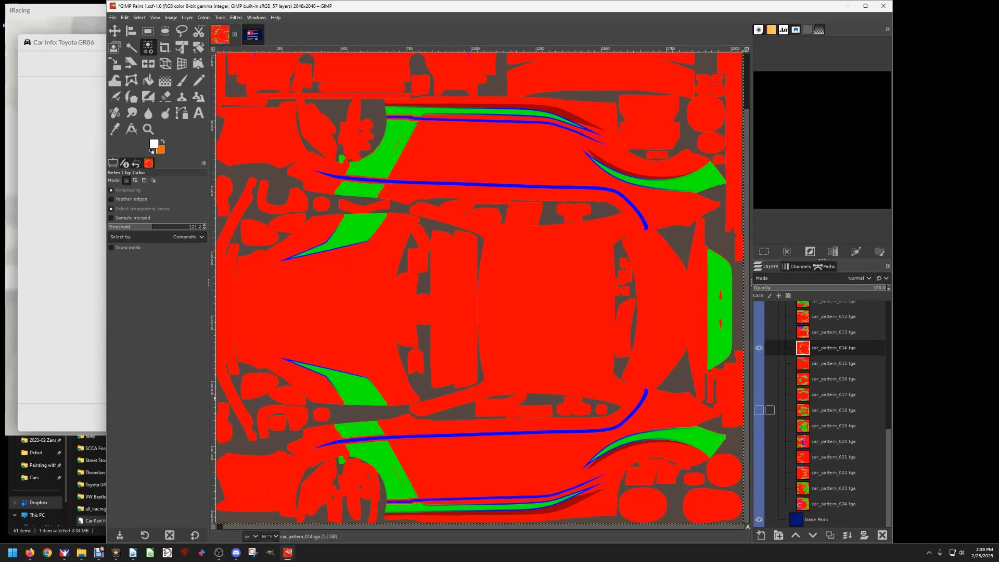
{"action": "left_click", "coordinate": [759, 348]}
{"action": "left_click", "coordinate": [759, 347]}
{"action": "scroll", "coordinate": [822, 416], "scroll_direction": "up", "scroll_amount": 3}
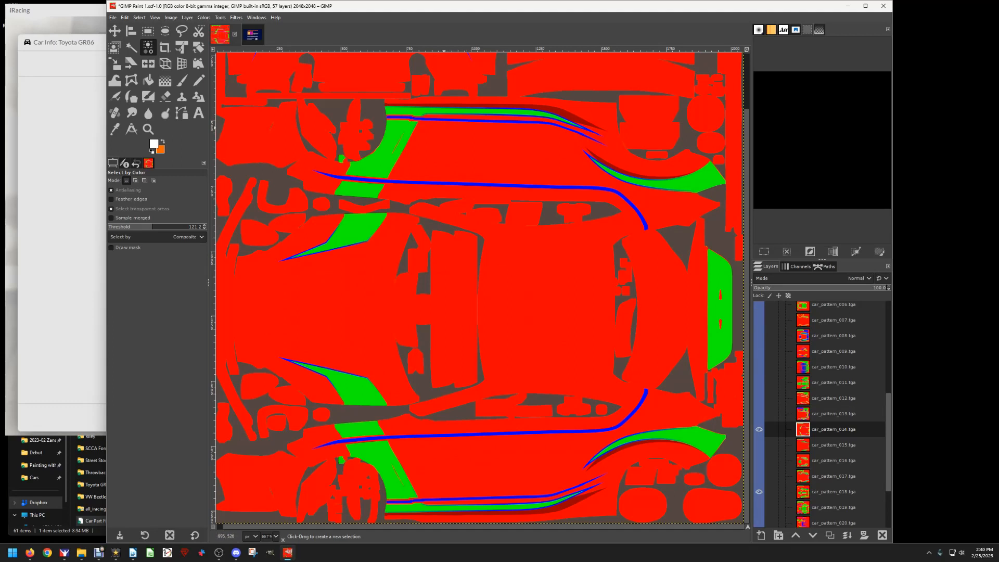
Switch to iRacing and examine the pattern's stripes along the side, front fender and hood of the car model.
{"action": "key", "text": "alt+Tab"}
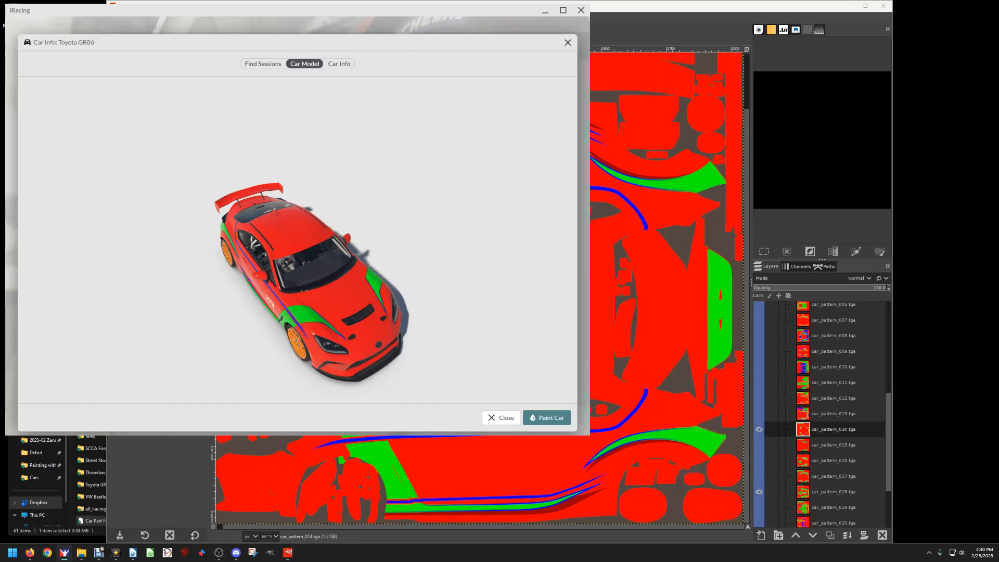
{"action": "scroll", "coordinate": [297, 243], "scroll_direction": "up", "scroll_amount": 6}
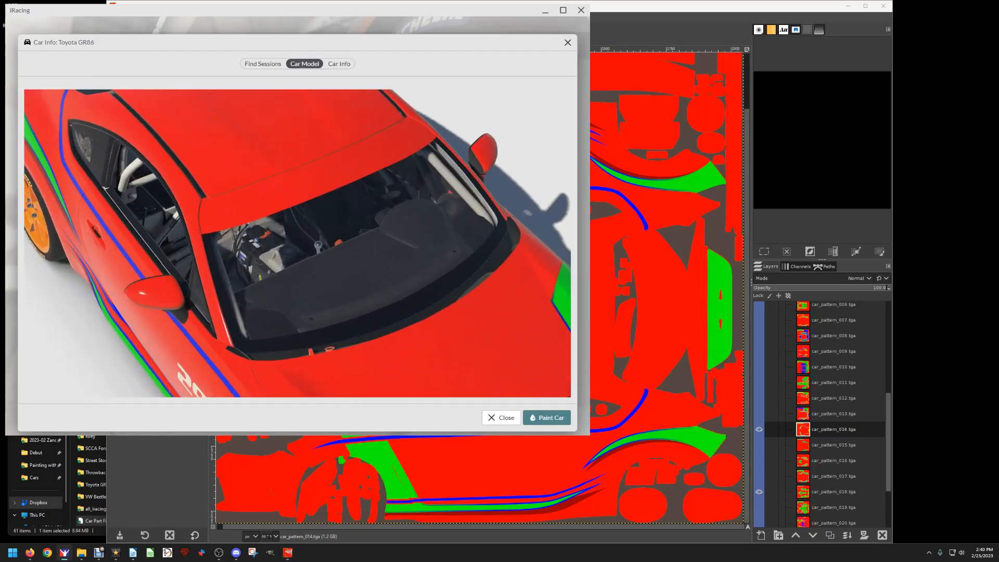
{"action": "scroll", "coordinate": [297, 243], "scroll_direction": "down", "scroll_amount": 3}
{"action": "mouse_move", "coordinate": [297, 243]}
{"action": "left_mouse_down"}
{"action": "mouse_move", "coordinate": [297, 177]}
{"action": "mouse_move", "coordinate": [297, 243]}
{"action": "left_mouse_up"}
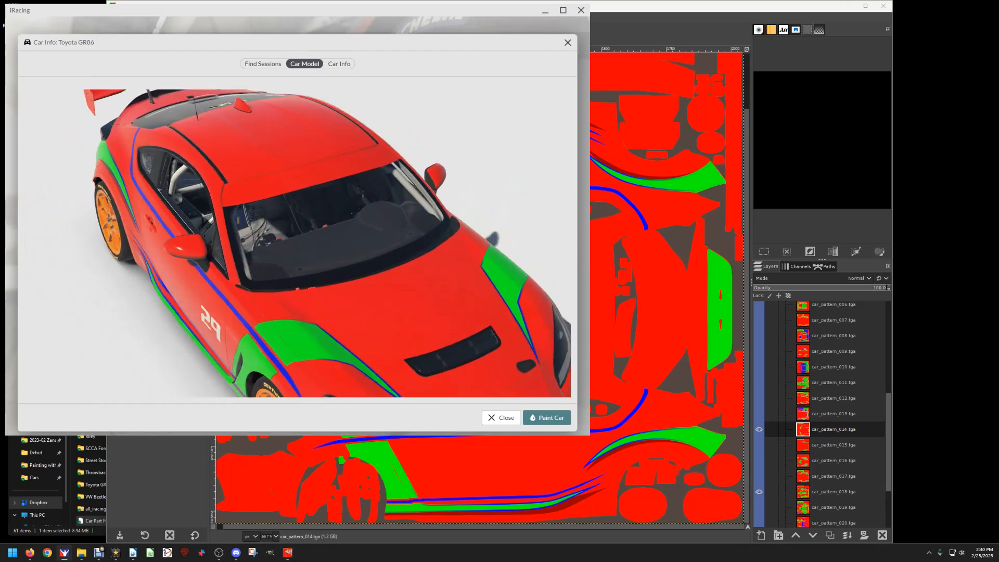
{"action": "scroll", "coordinate": [297, 243], "scroll_direction": "up", "scroll_amount": 2}
{"action": "left_click_drag", "start_coordinate": [297, 333], "coordinate": [448, 242]}
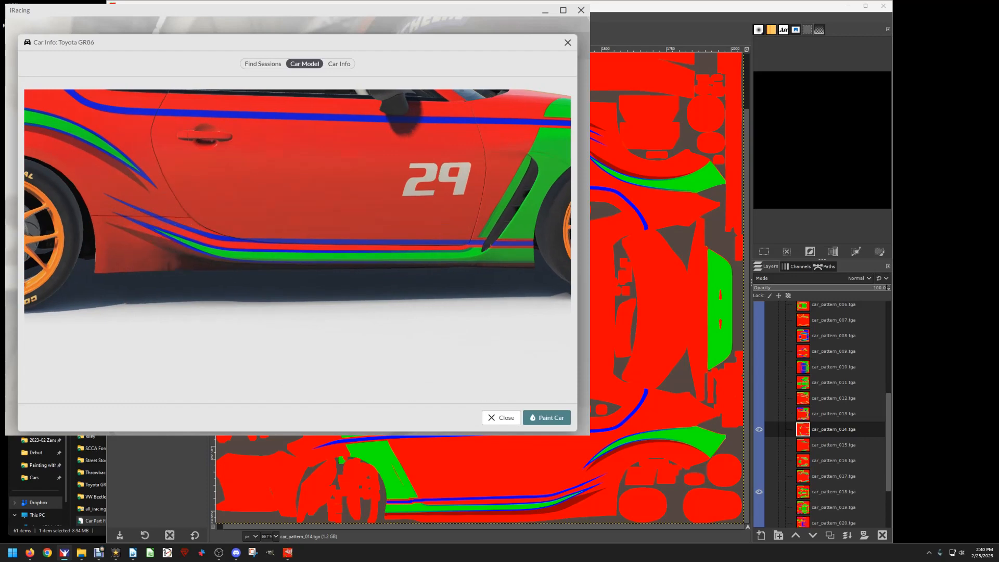
{"action": "left_click_drag", "start_coordinate": [260, 228], "coordinate": [138, 245]}
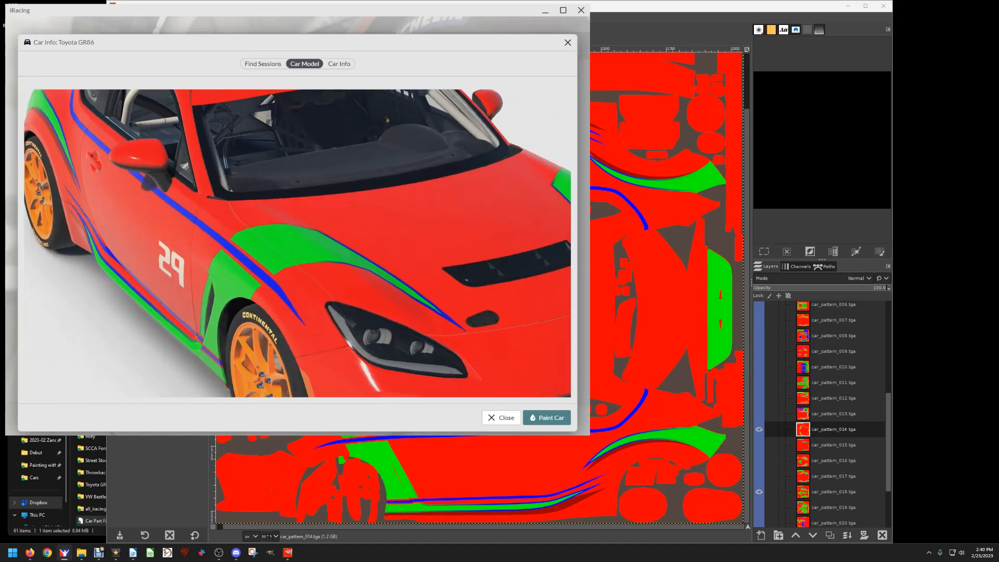
Back in GIMP, raise the Select by Color threshold to 149.6 and reselect all the blue stripes of car_pattern_014.tga.
{"action": "key", "text": "alt+Tab"}
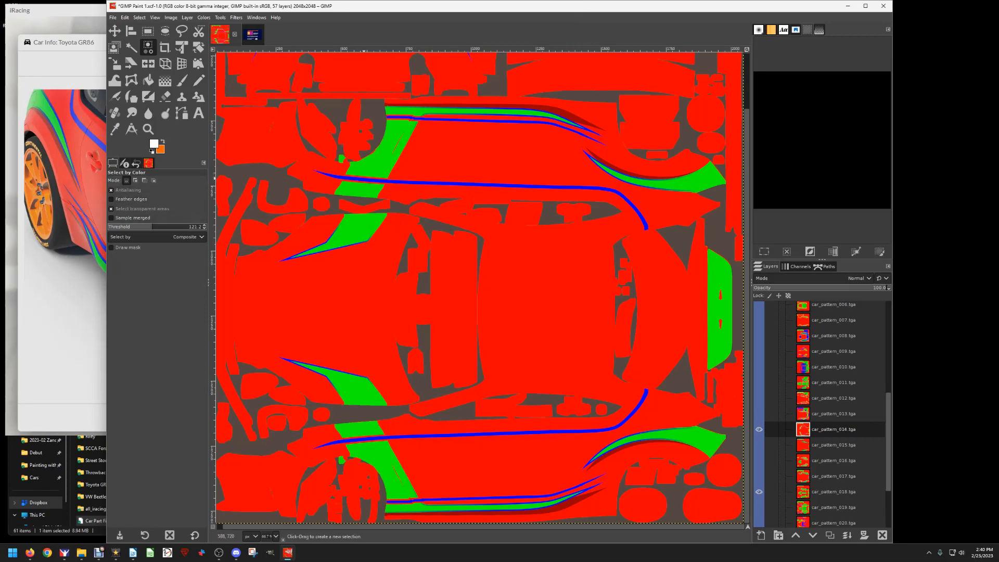
{"action": "left_click", "coordinate": [367, 180]}
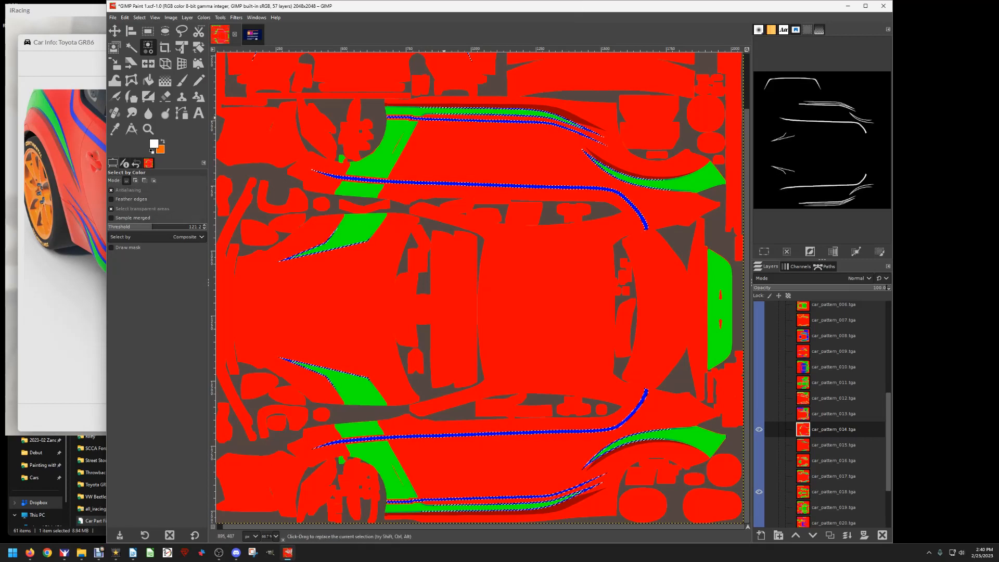
{"action": "scroll", "coordinate": [478, 287], "scroll_direction": "up", "scroll_amount": 3}
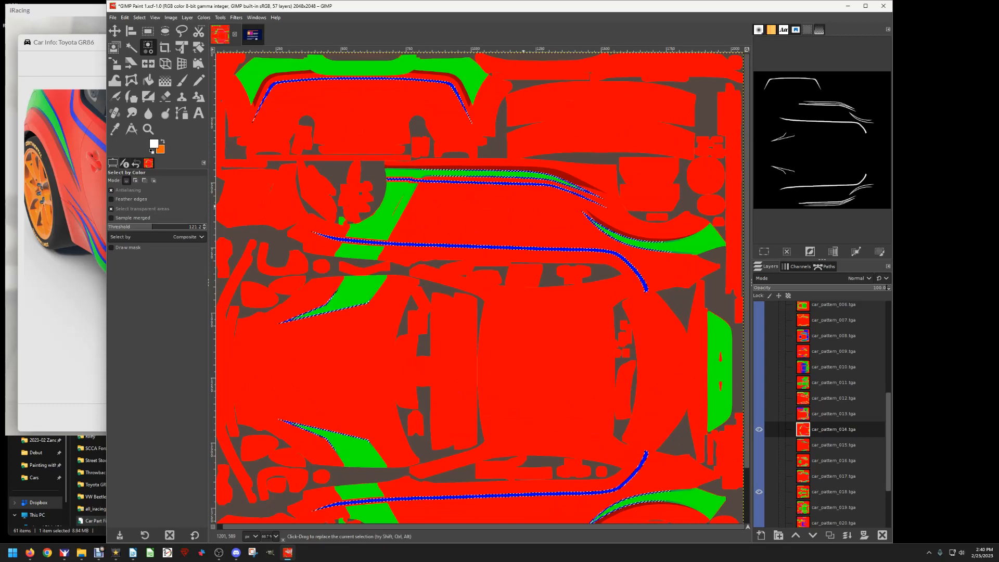
{"action": "left_click", "coordinate": [163, 226]}
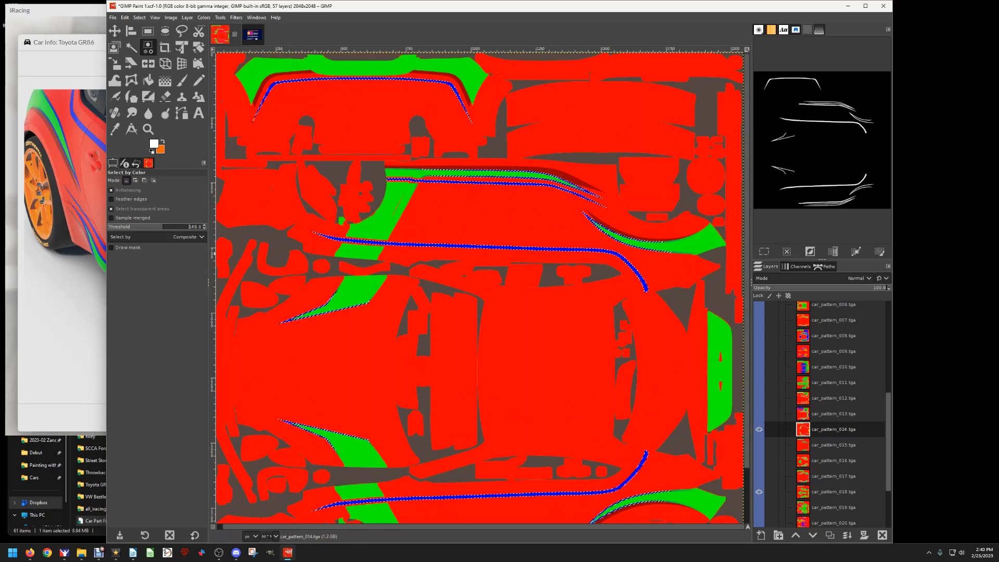
{"action": "left_click", "coordinate": [140, 17]}
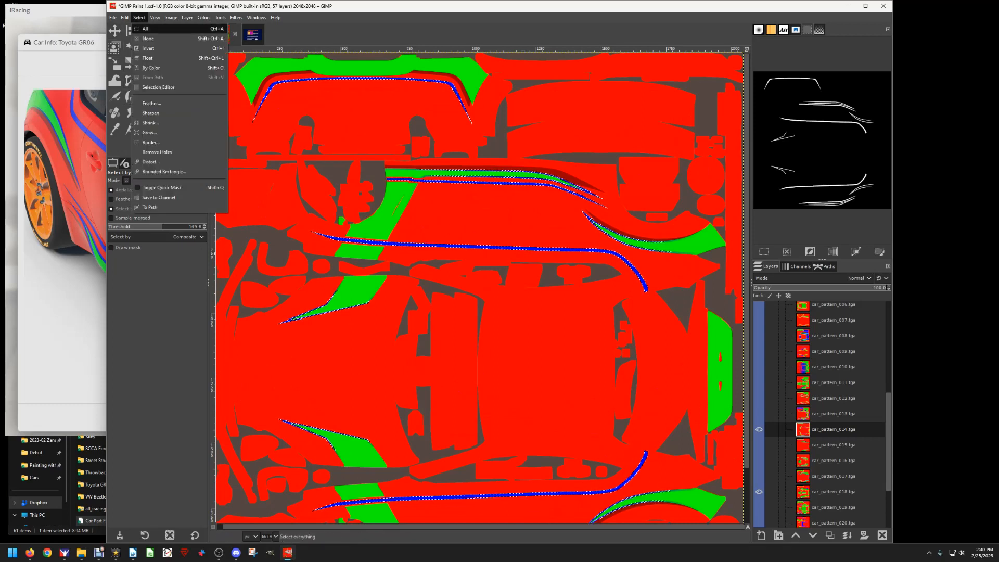
{"action": "left_click", "coordinate": [156, 39]}
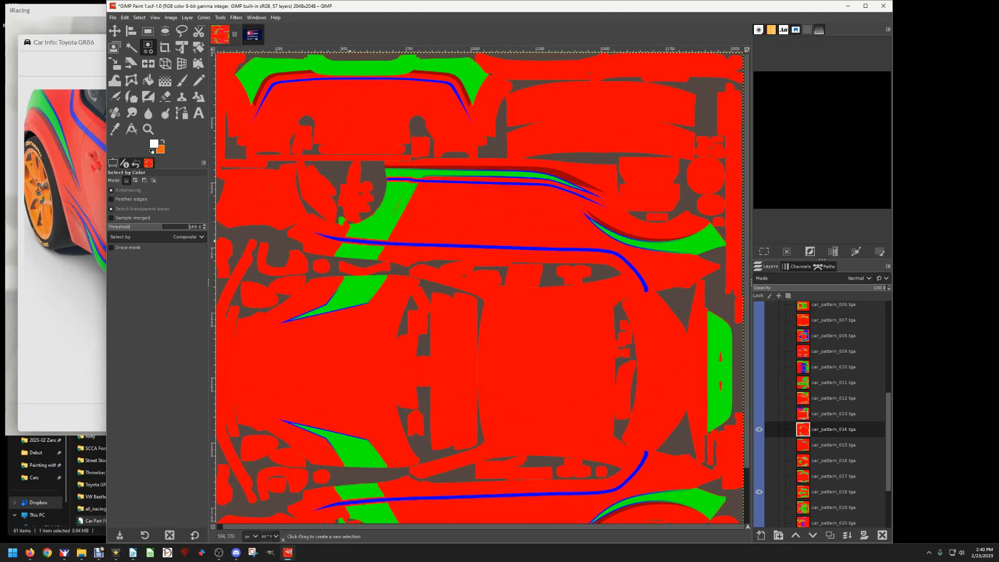
{"action": "left_click", "coordinate": [355, 239]}
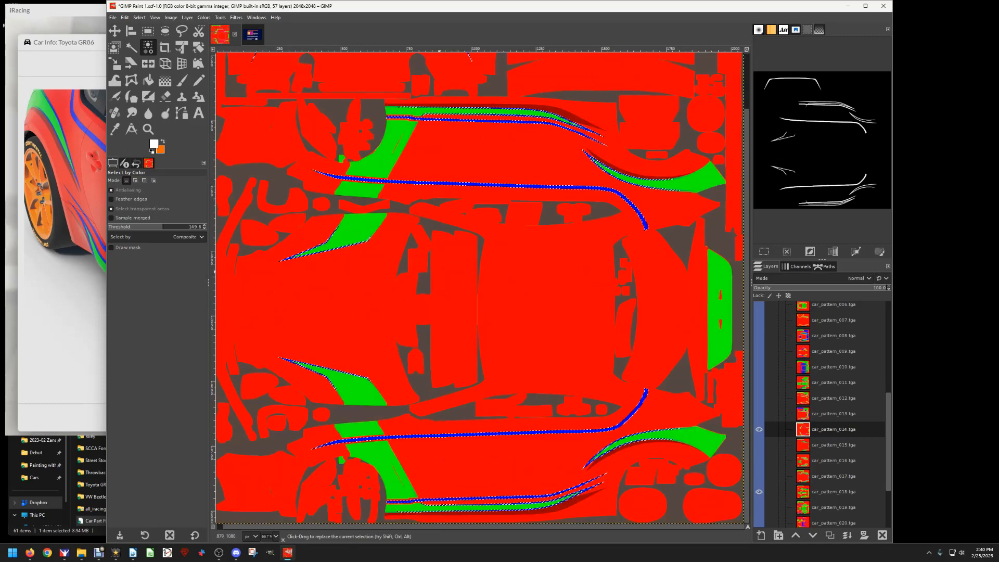
Add a new transparent layer named Pin Stripe inside the Paint Layers 2 group.
{"action": "scroll", "coordinate": [821, 383], "scroll_direction": "up", "scroll_amount": 7}
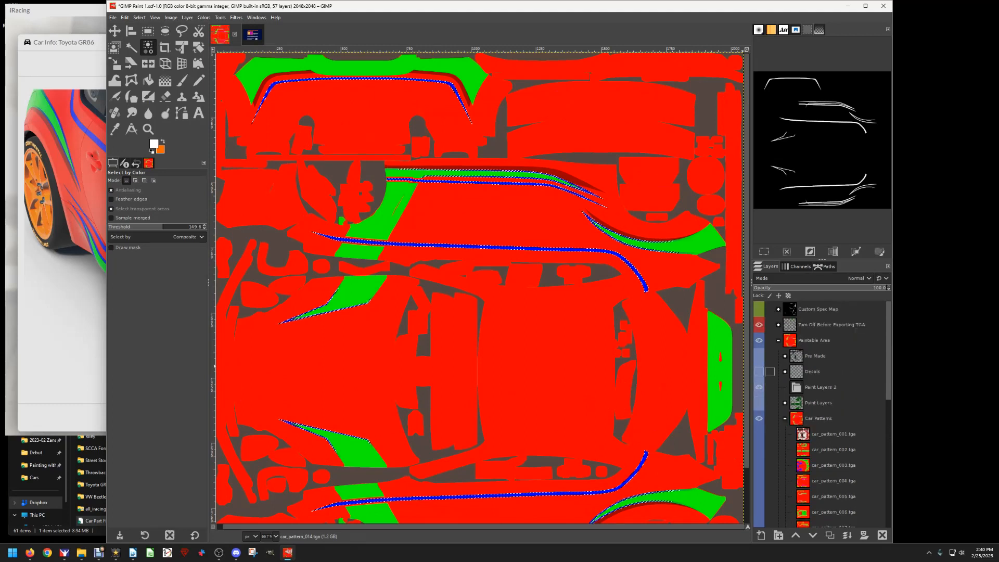
{"action": "left_click", "coordinate": [821, 387]}
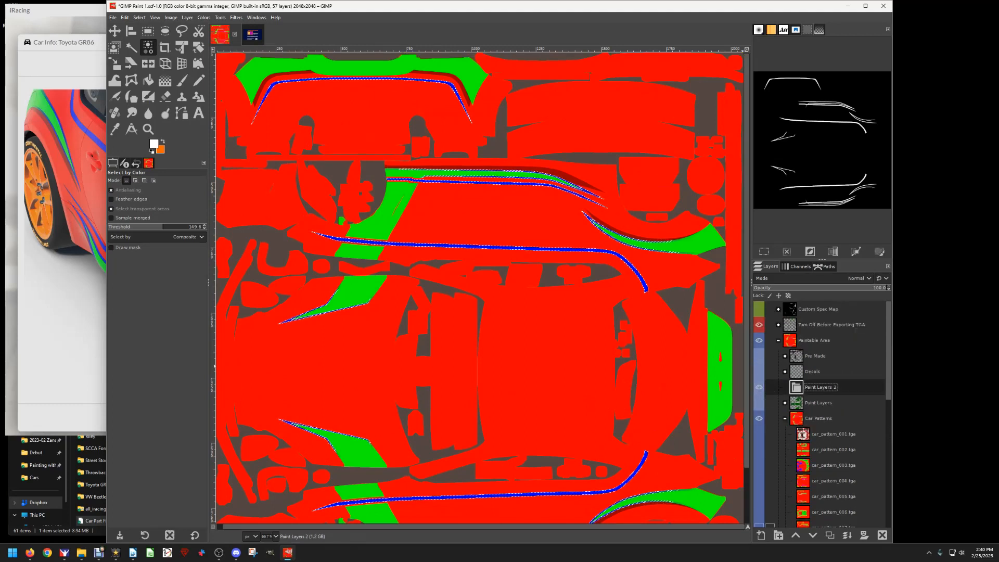
{"action": "left_click", "coordinate": [761, 534]}
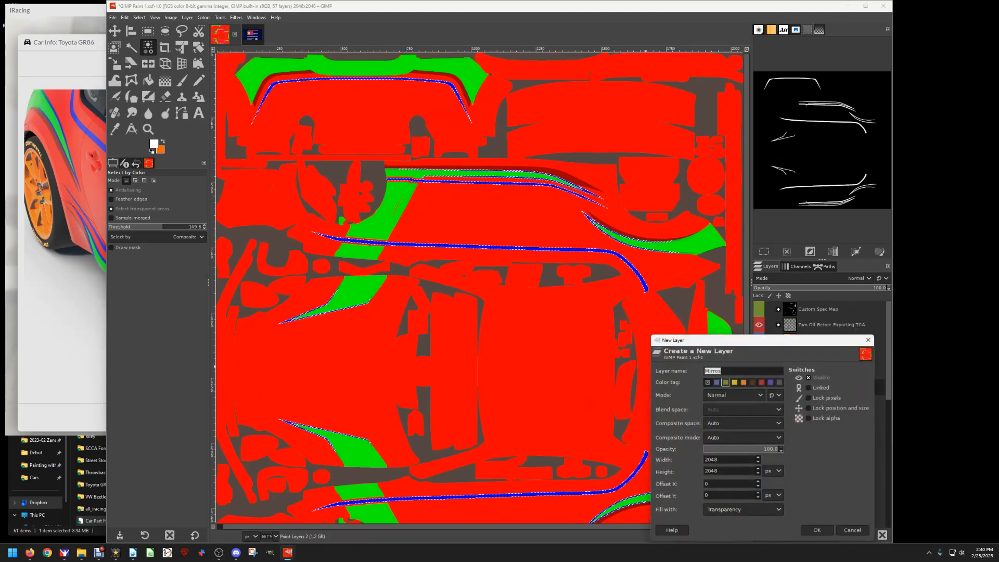
{"action": "type", "text": "Pin Stripe"}
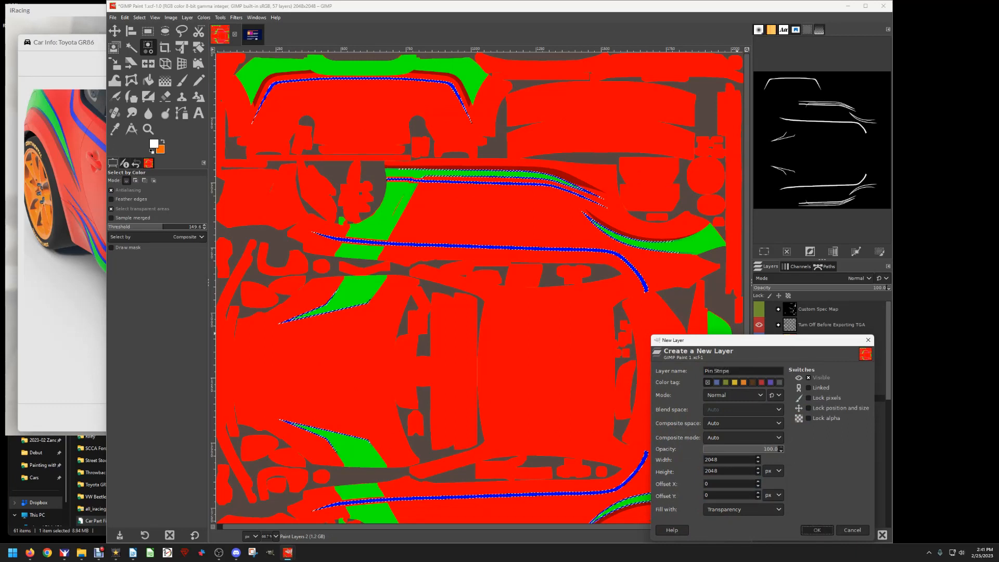
{"action": "key", "text": "Return"}
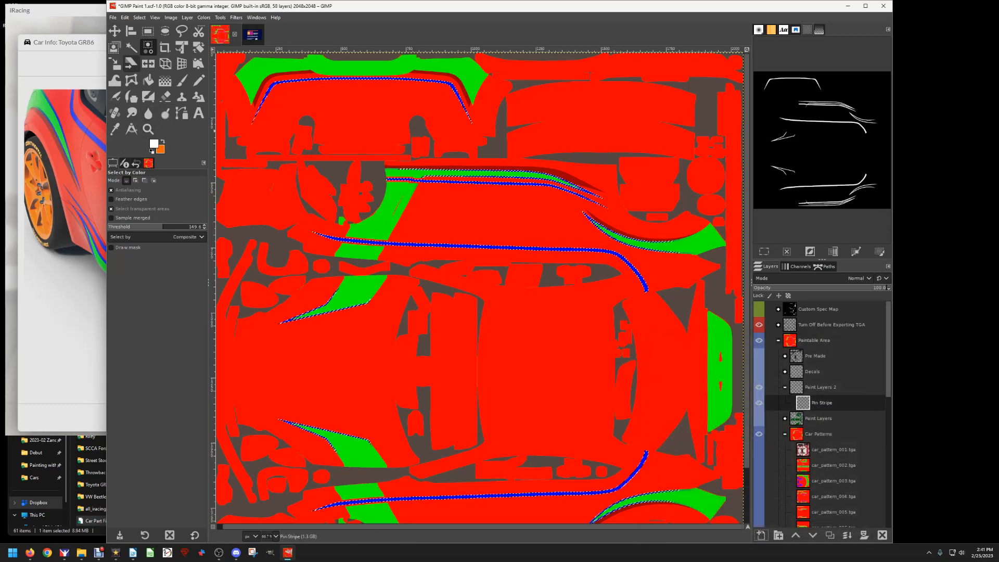
Fill the selected stripes with white on the Pin Stripe layer, and clear the selection.
{"action": "left_click", "coordinate": [148, 81]}
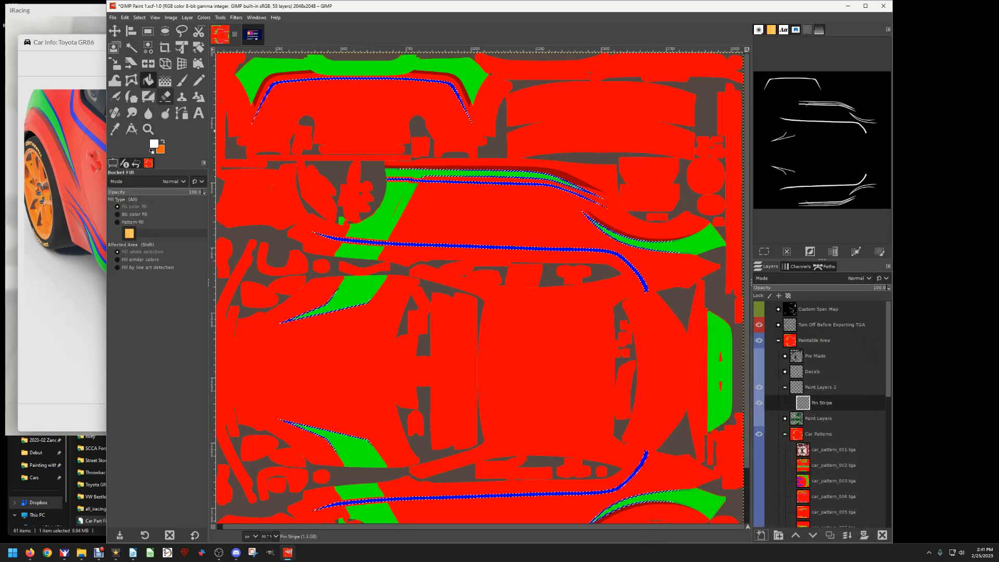
{"action": "left_click", "coordinate": [446, 181]}
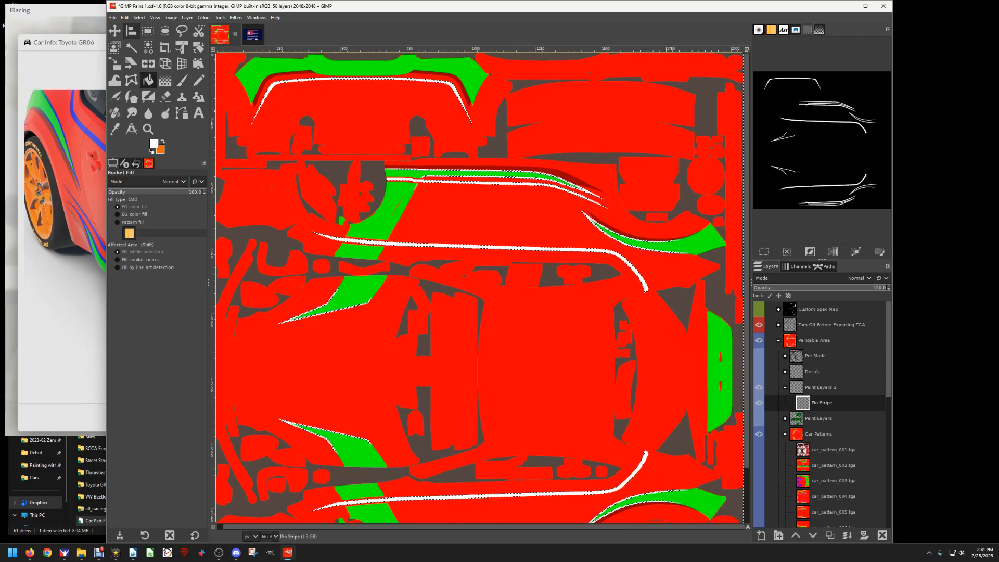
{"action": "left_click", "coordinate": [139, 17]}
{"action": "left_click", "coordinate": [156, 39]}
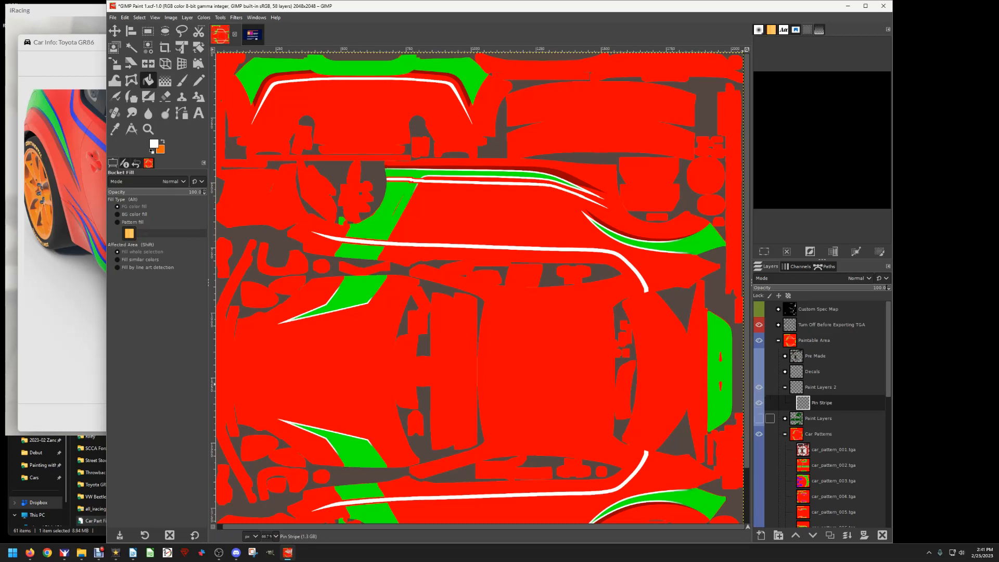
Select all the green areas of the car_pattern_014.tga layer by color.
{"action": "scroll", "coordinate": [763, 423], "scroll_direction": "down", "scroll_amount": 5}
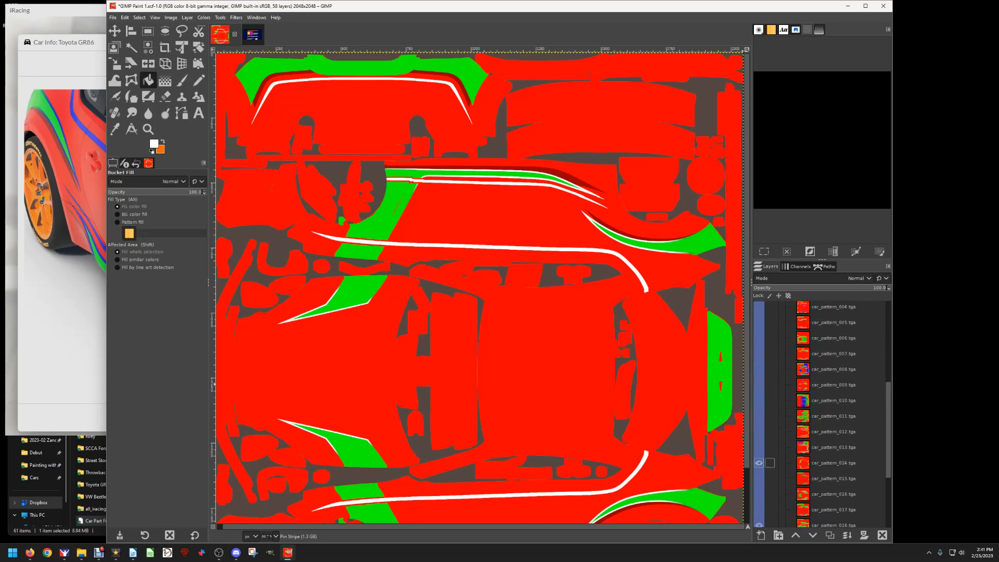
{"action": "left_click", "coordinate": [775, 463]}
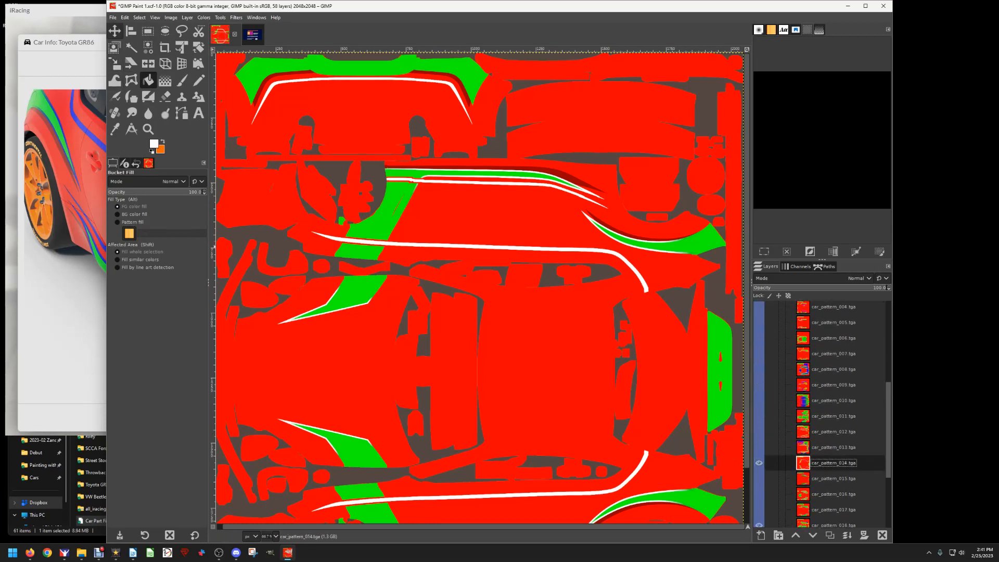
{"action": "left_click", "coordinate": [149, 48]}
{"action": "left_click", "coordinate": [264, 70]}
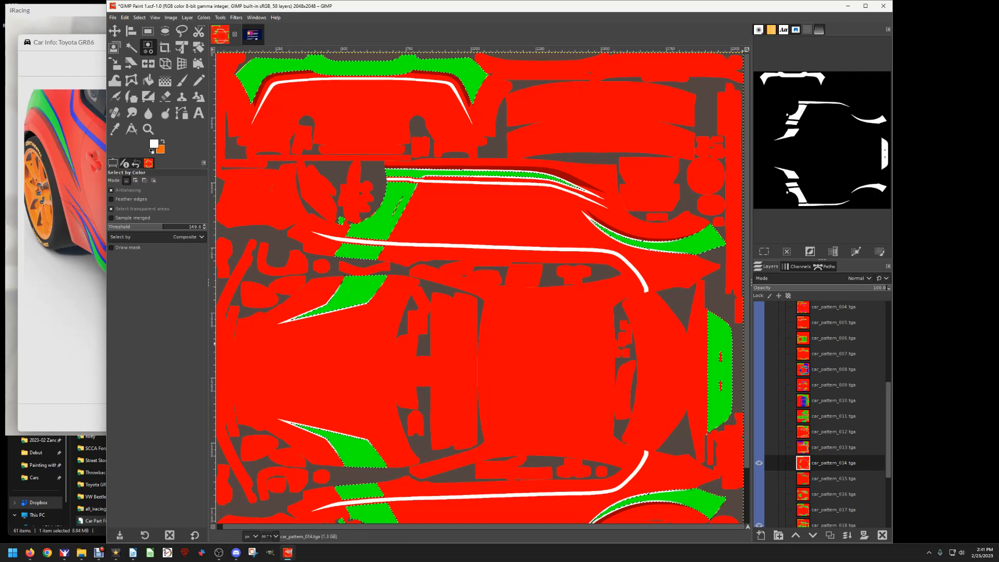
Add a transparent layer named Orange to the Paint Layers 2 group and place it below Pin Stripe.
{"action": "scroll", "coordinate": [822, 416], "scroll_direction": "up", "scroll_amount": 6}
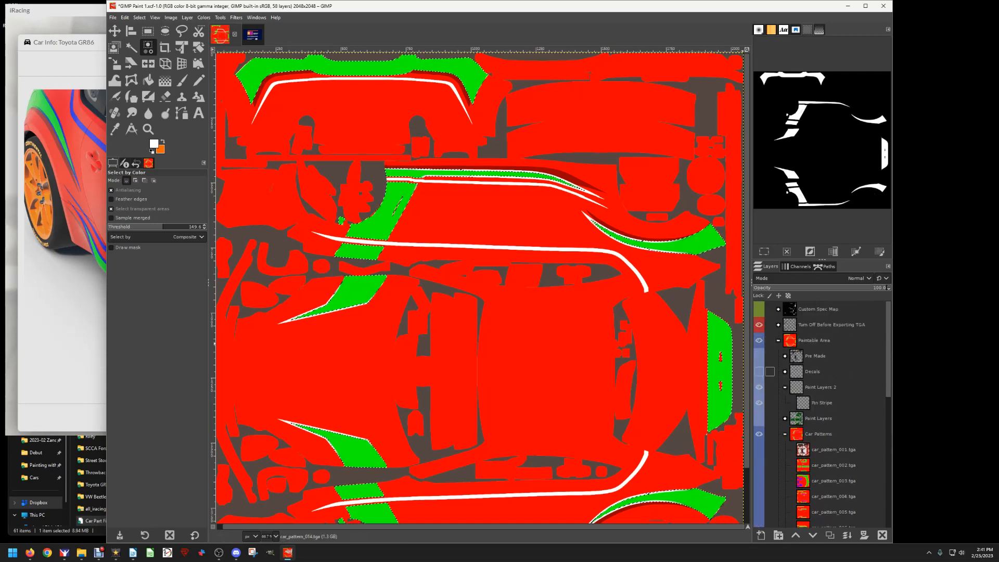
{"action": "left_click", "coordinate": [781, 387]}
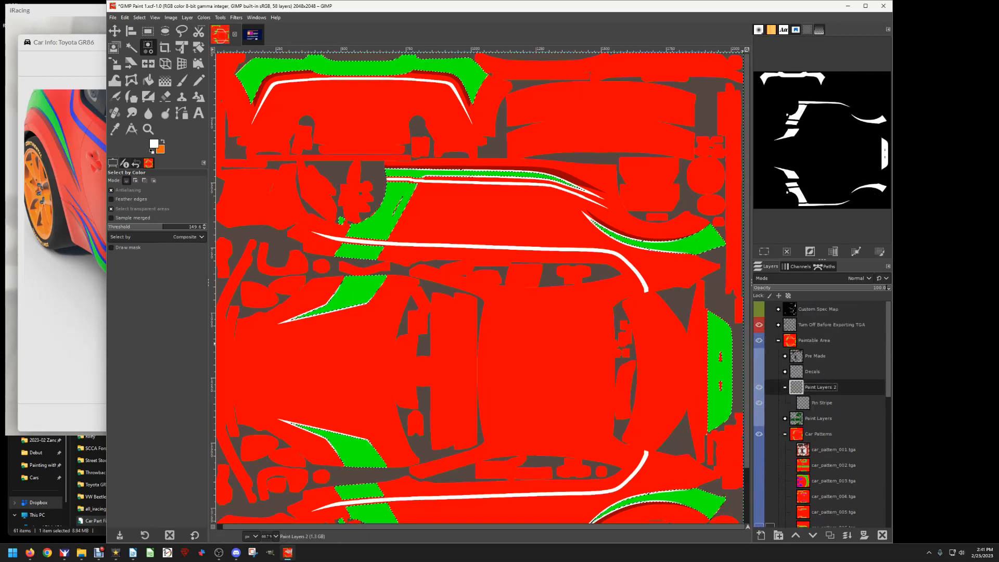
{"action": "left_click", "coordinate": [761, 535]}
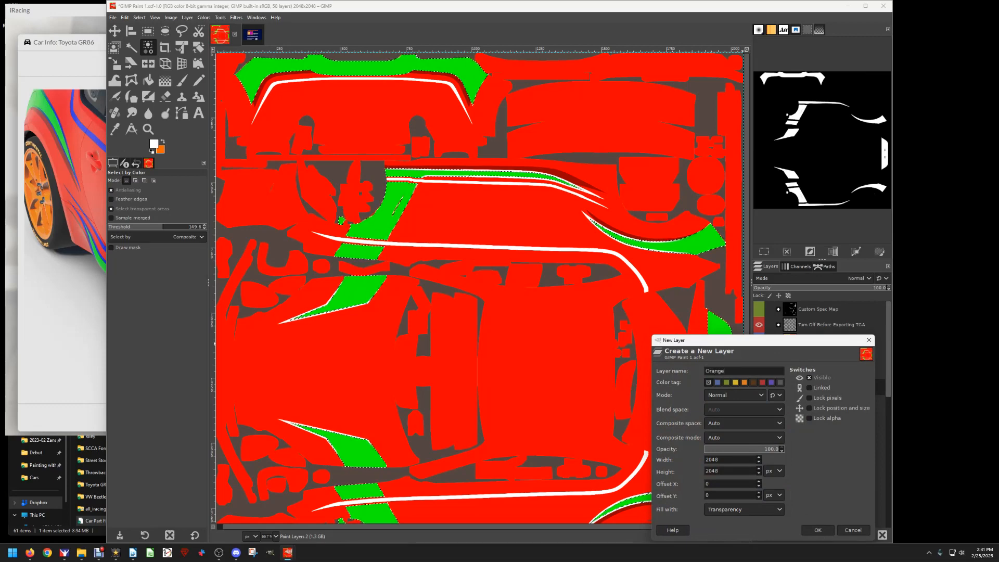
{"action": "key", "text": "Return"}
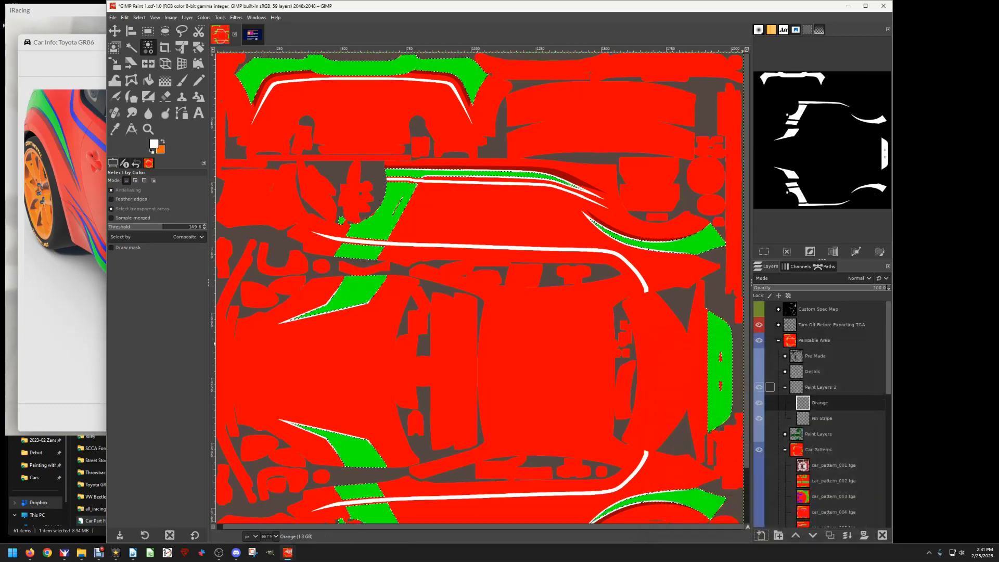
{"action": "left_click_drag", "start_coordinate": [819, 403], "coordinate": [822, 423]}
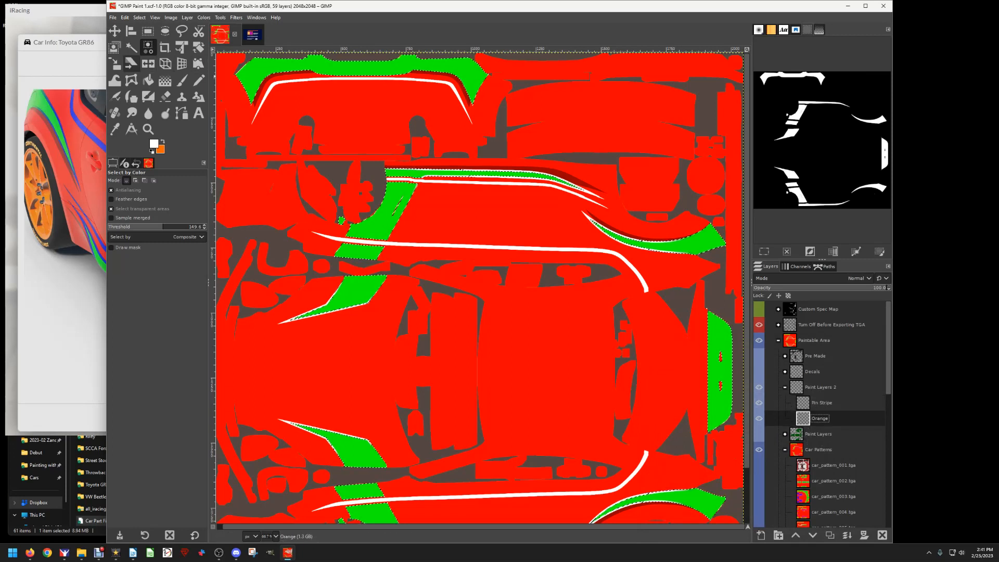
Make orange the foreground color and fill the selected areas with it on the Orange layer.
{"action": "left_click", "coordinate": [162, 140]}
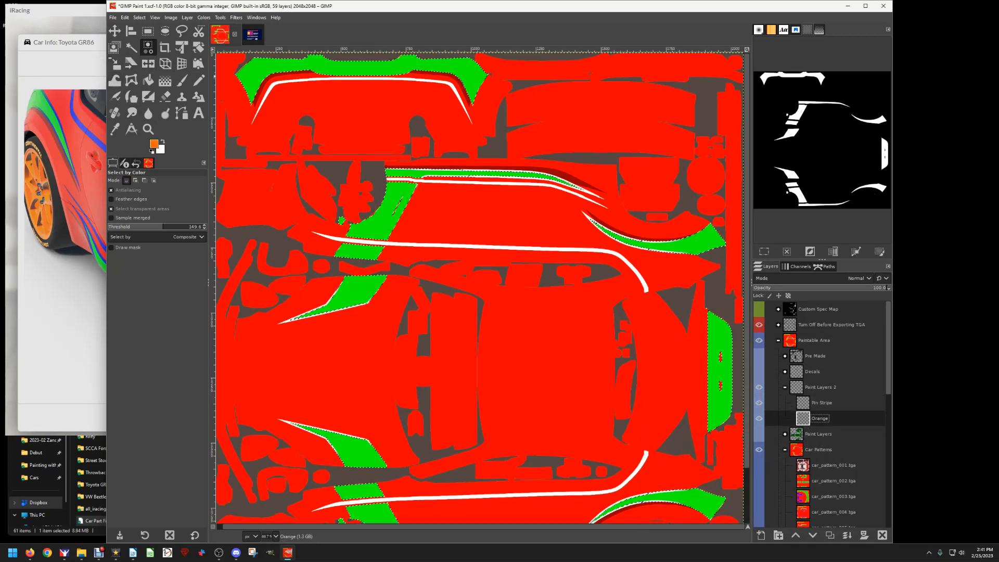
{"action": "left_click", "coordinate": [153, 143]}
{"action": "left_click", "coordinate": [116, 233]}
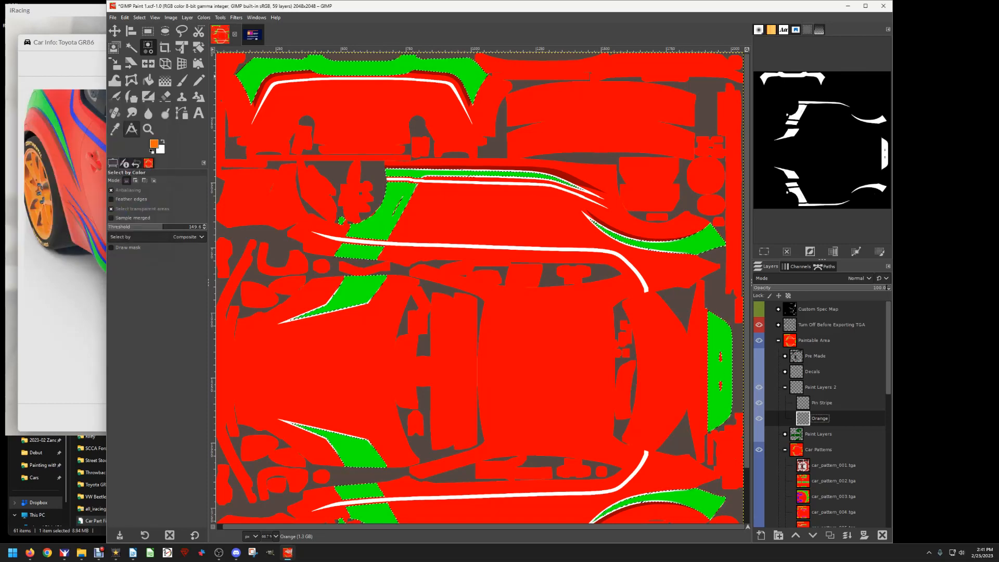
{"action": "left_click", "coordinate": [148, 80]}
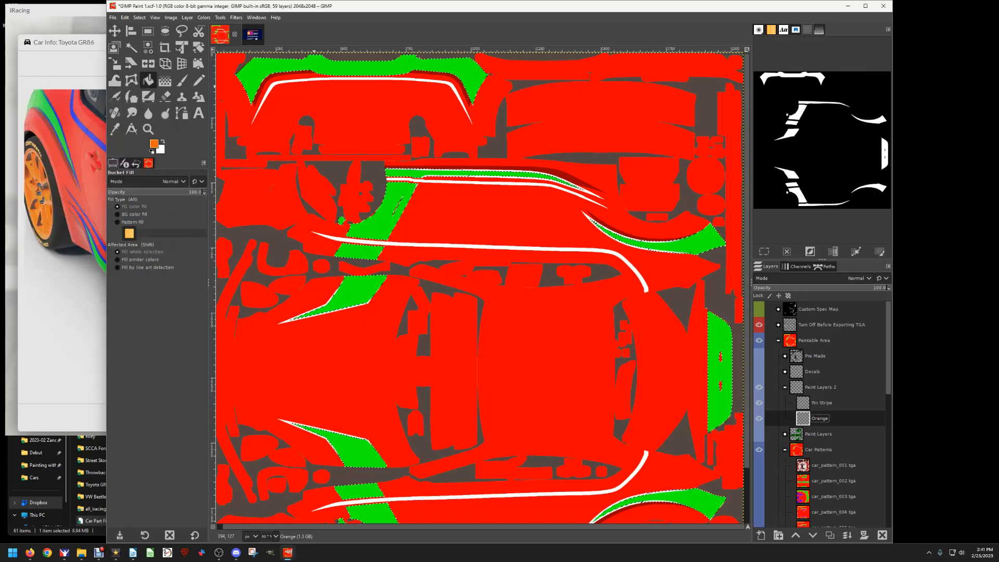
{"action": "left_click", "coordinate": [275, 69]}
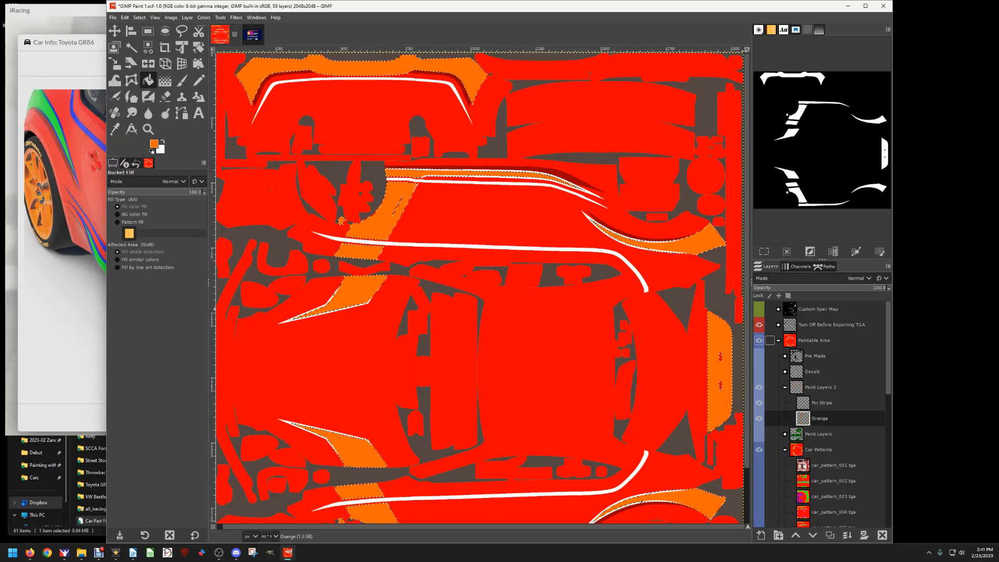
Clear the selection and fill the whole Base Paint layer with the dark navy color 000123.
{"action": "scroll", "coordinate": [821, 403], "scroll_direction": "down", "scroll_amount": 11}
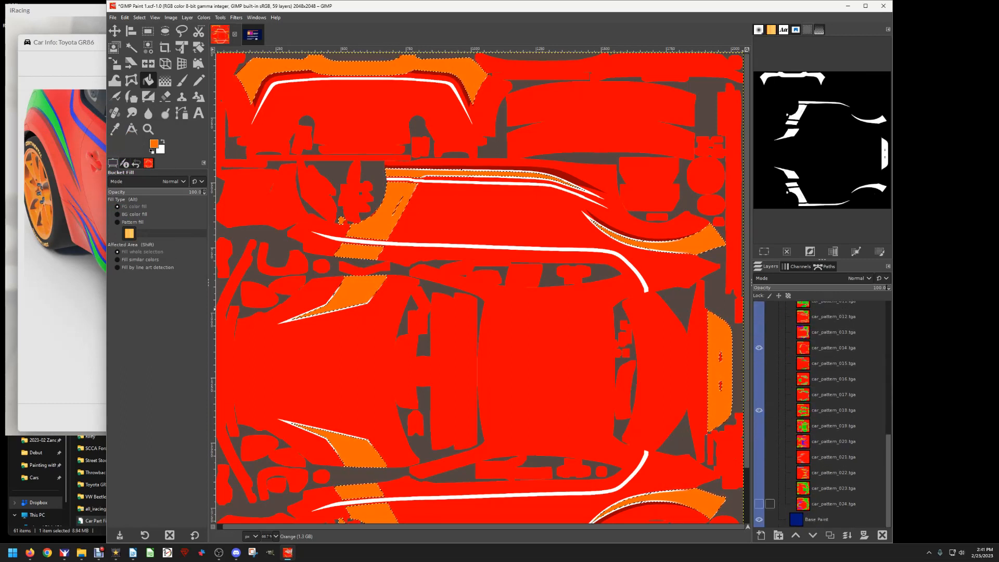
{"action": "left_click", "coordinate": [816, 519]}
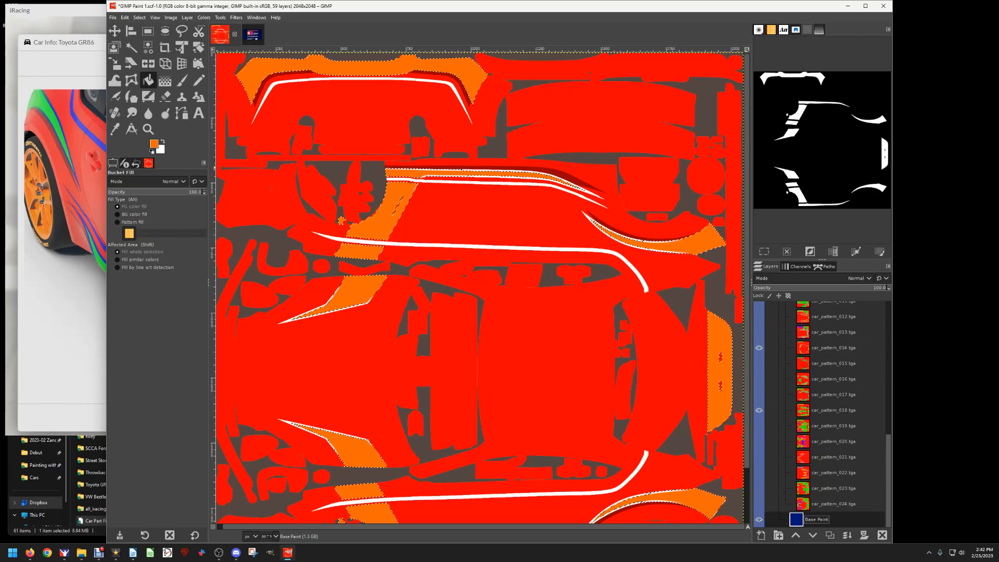
{"action": "left_click", "coordinate": [139, 17]}
{"action": "left_click", "coordinate": [148, 32]}
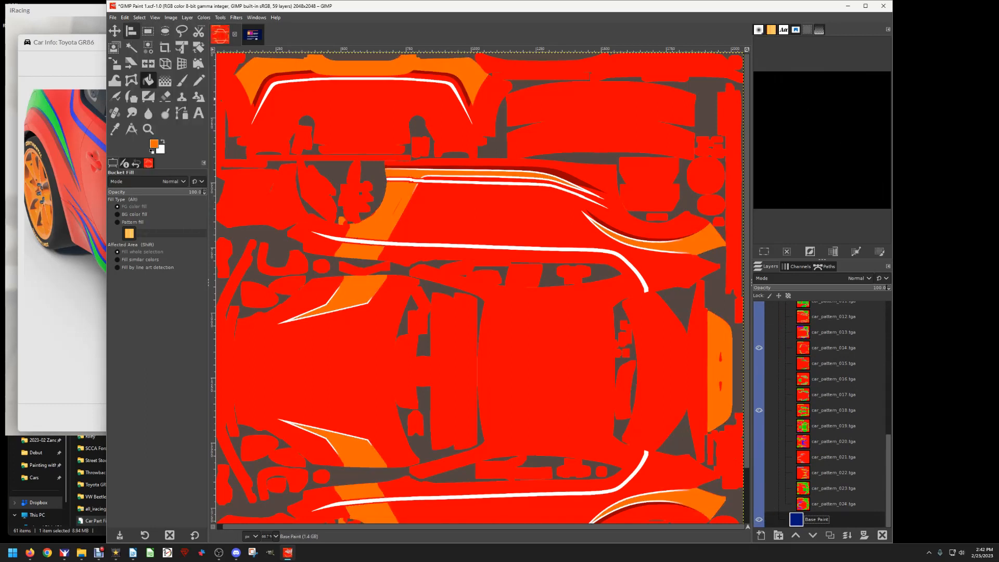
{"action": "left_click", "coordinate": [154, 144]}
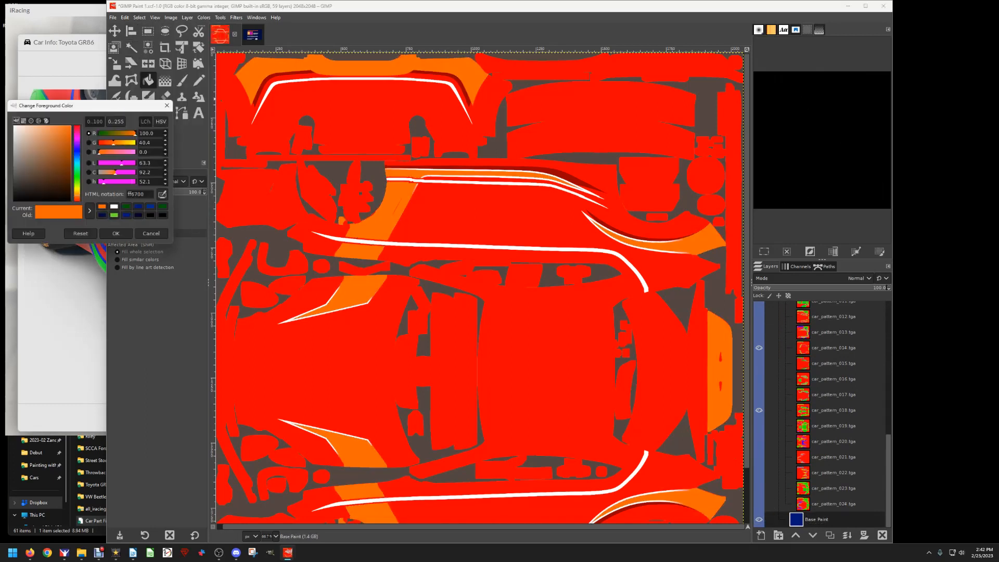
{"action": "double_click", "coordinate": [136, 194]}
{"action": "type", "text": "000123"}
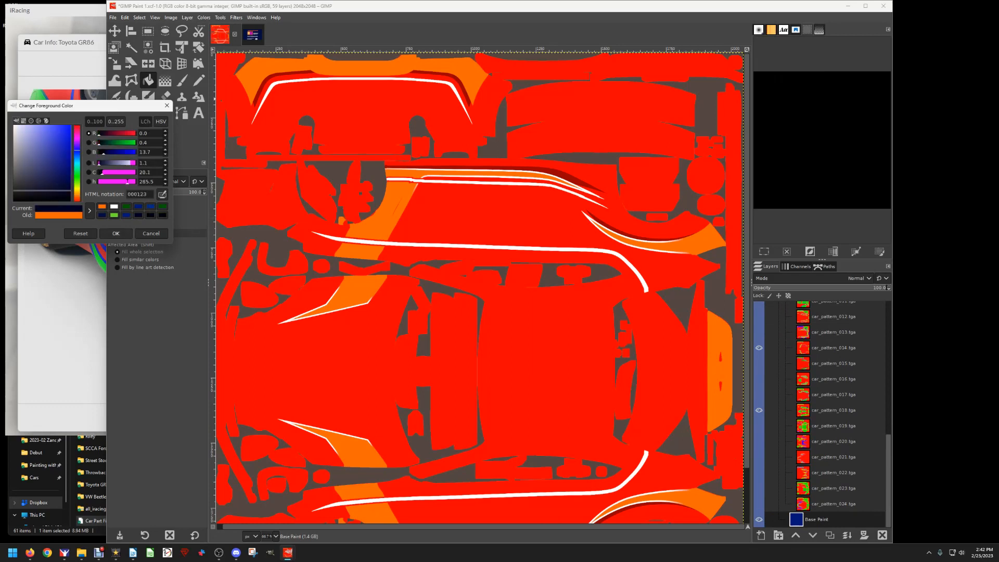
{"action": "left_click", "coordinate": [116, 233]}
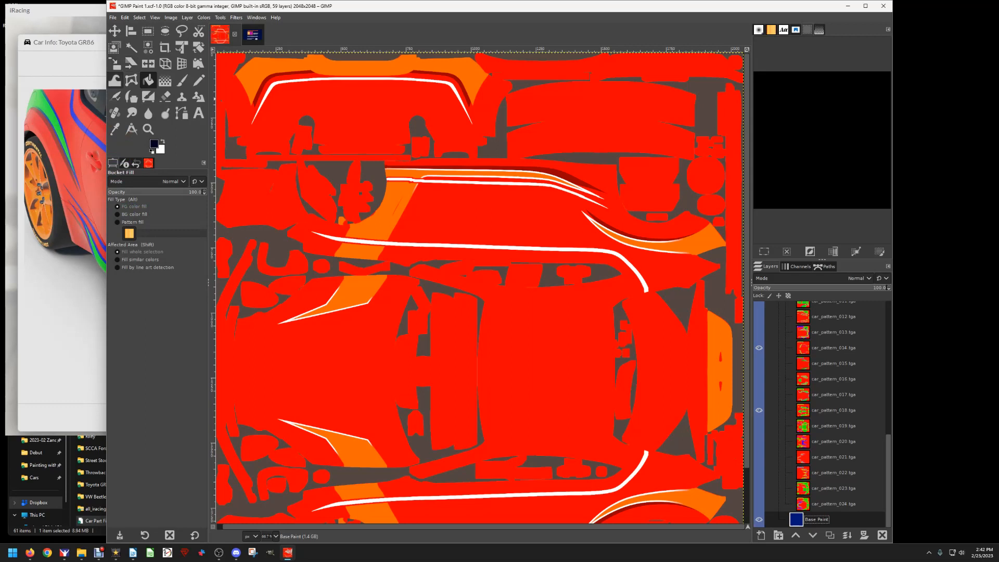
{"action": "left_click", "coordinate": [293, 228]}
Collapse the Car Patterns group and hide it.
{"action": "scroll", "coordinate": [765, 416], "scroll_direction": "up", "scroll_amount": 10}
{"action": "left_click", "coordinate": [785, 428]}
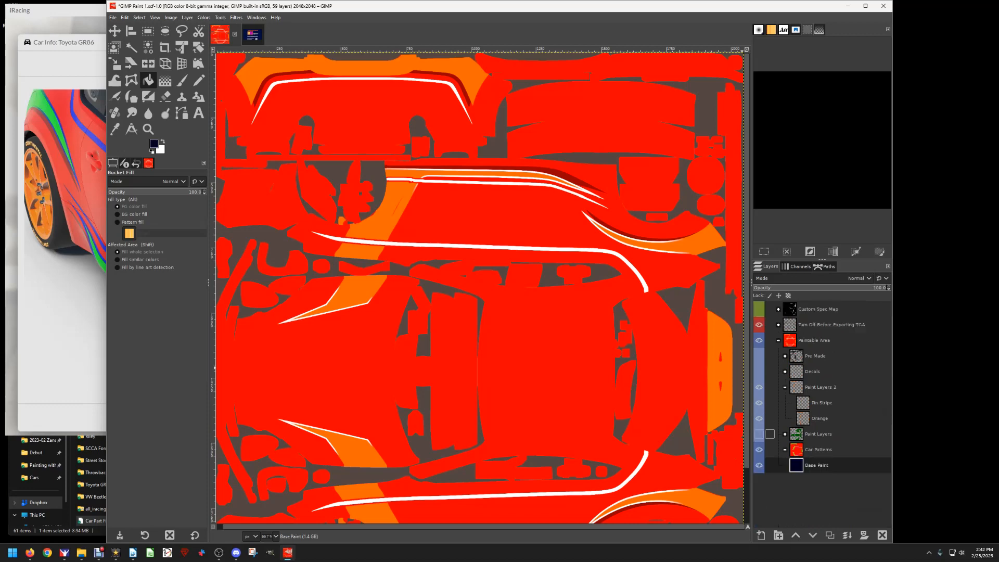
{"action": "left_click", "coordinate": [759, 450]}
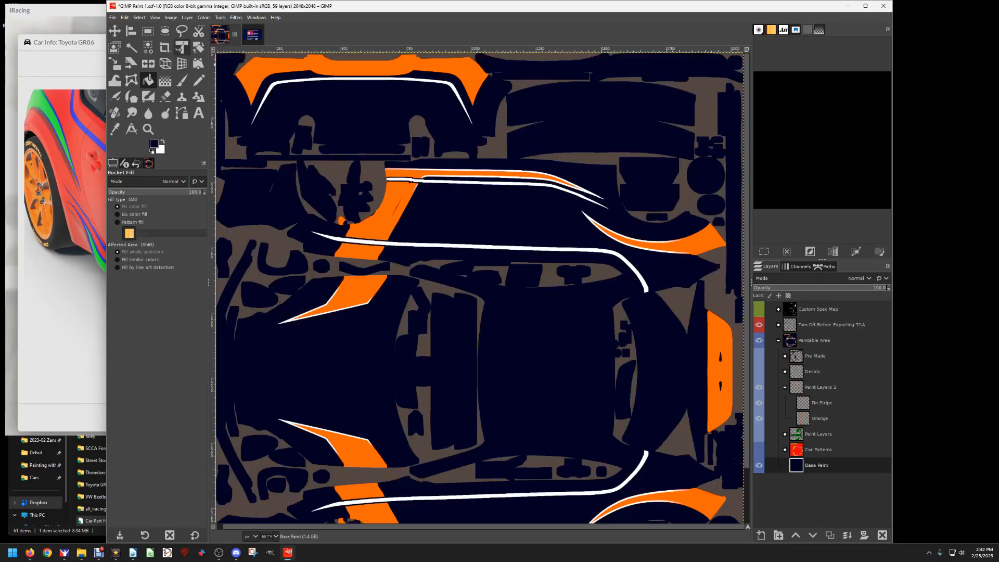
Re-export the navy, orange and white paint to the car's TGA file and preview it on the Toyota GR86 in iRacing.
{"action": "left_click", "coordinate": [112, 17]}
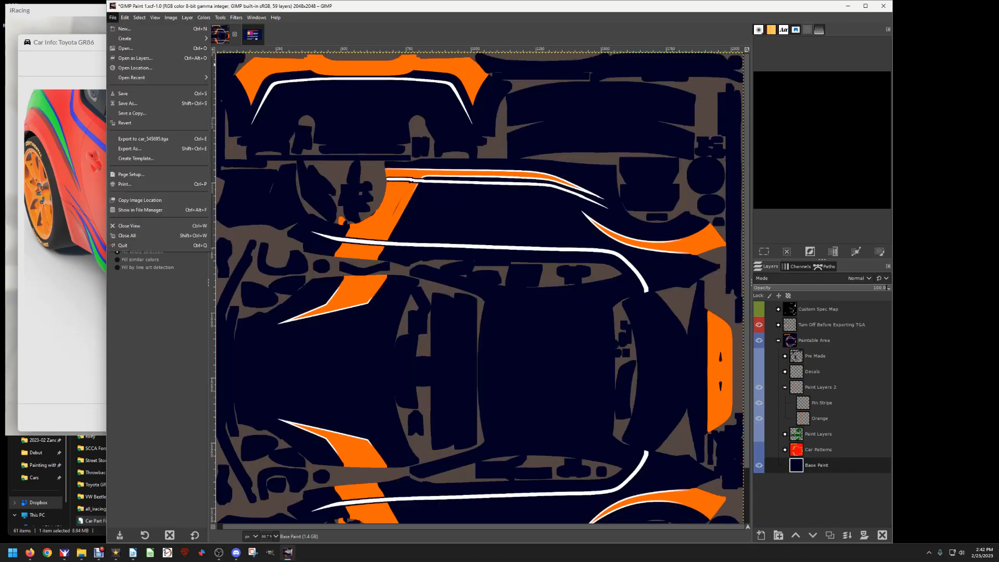
{"action": "left_click", "coordinate": [142, 138]}
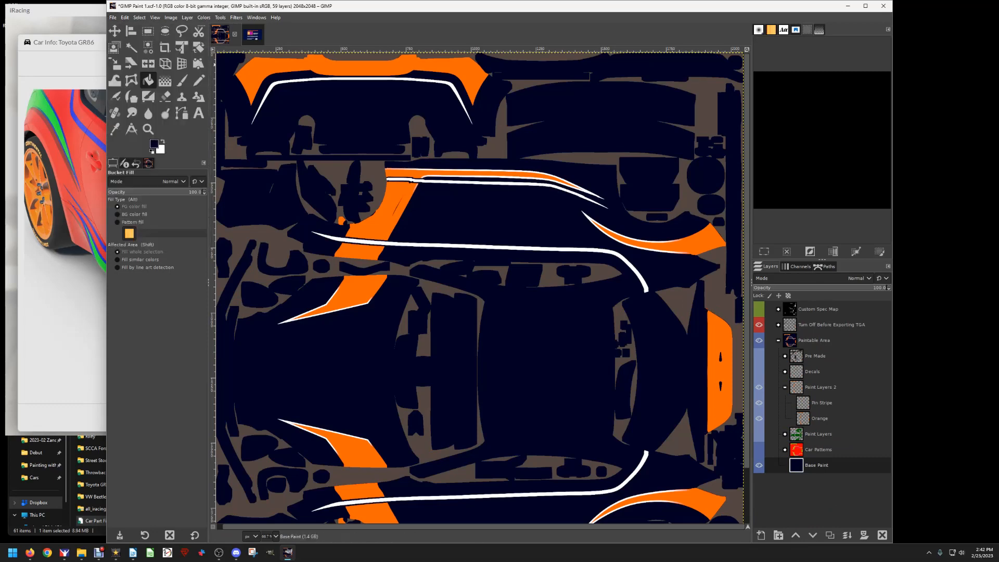
{"action": "key", "text": "alt+Tab"}
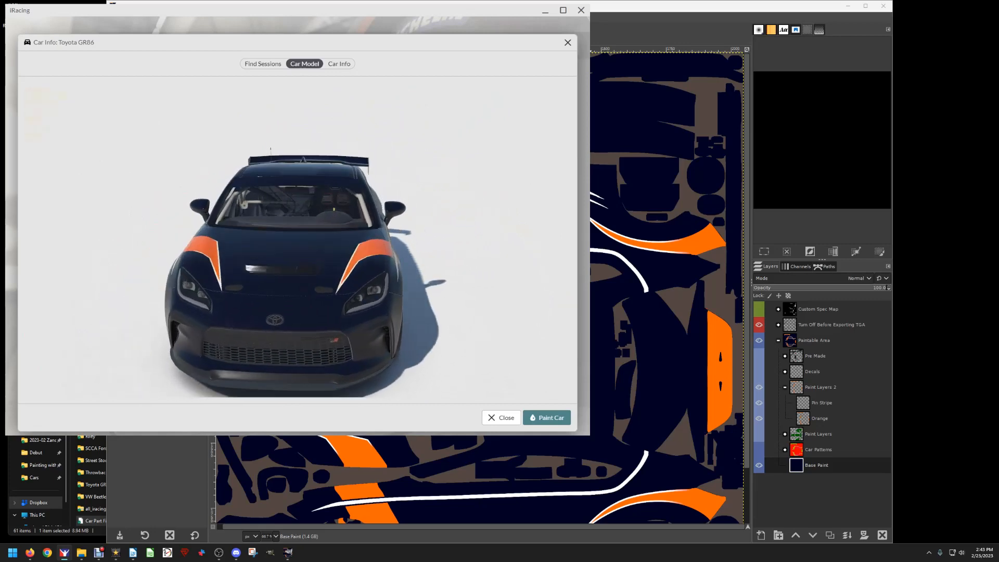
{"action": "left_click", "coordinate": [288, 553]}
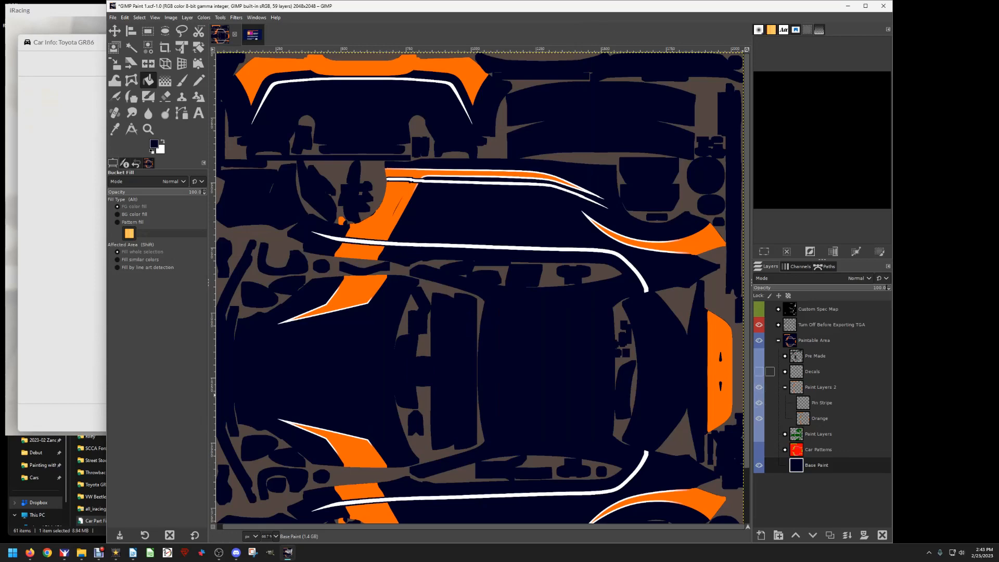
Show and expand the Car Patterns group, hide Paint Layers 2, and hide car_pattern_014.tga to display car_pattern_018.tga.
{"action": "left_click", "coordinate": [759, 449]}
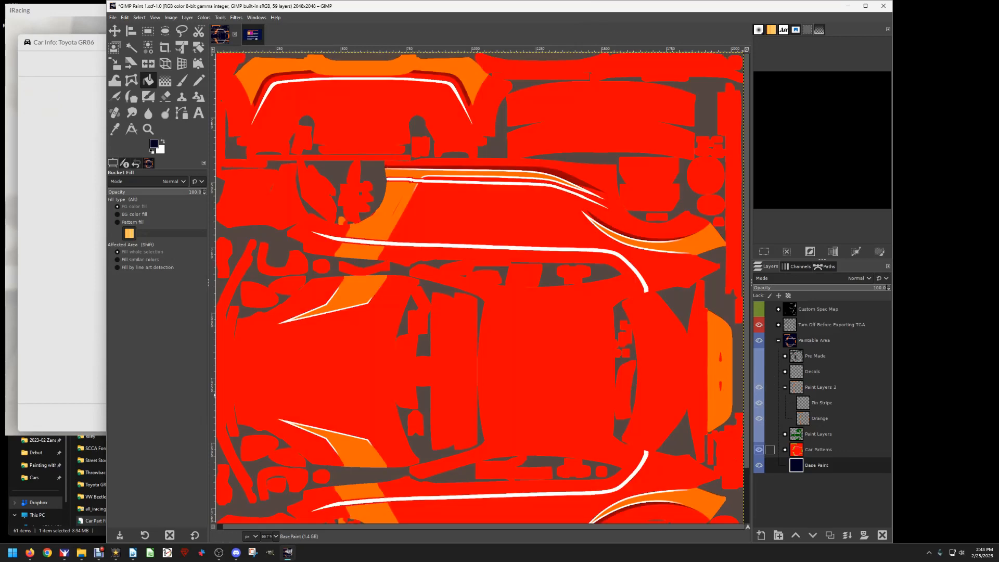
{"action": "left_click", "coordinate": [785, 450]}
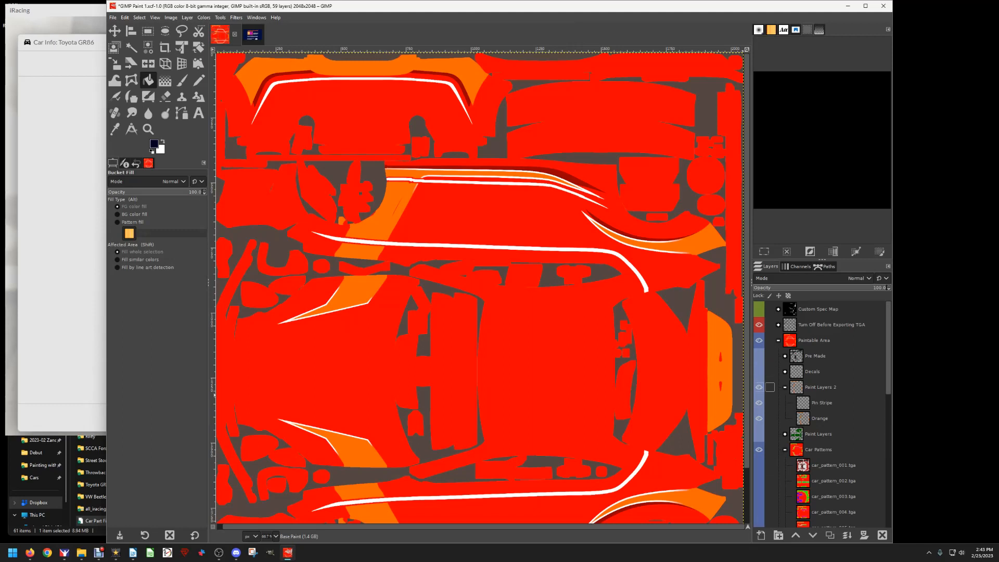
{"action": "left_click", "coordinate": [759, 387]}
{"action": "scroll", "coordinate": [761, 389], "scroll_direction": "down", "scroll_amount": 5}
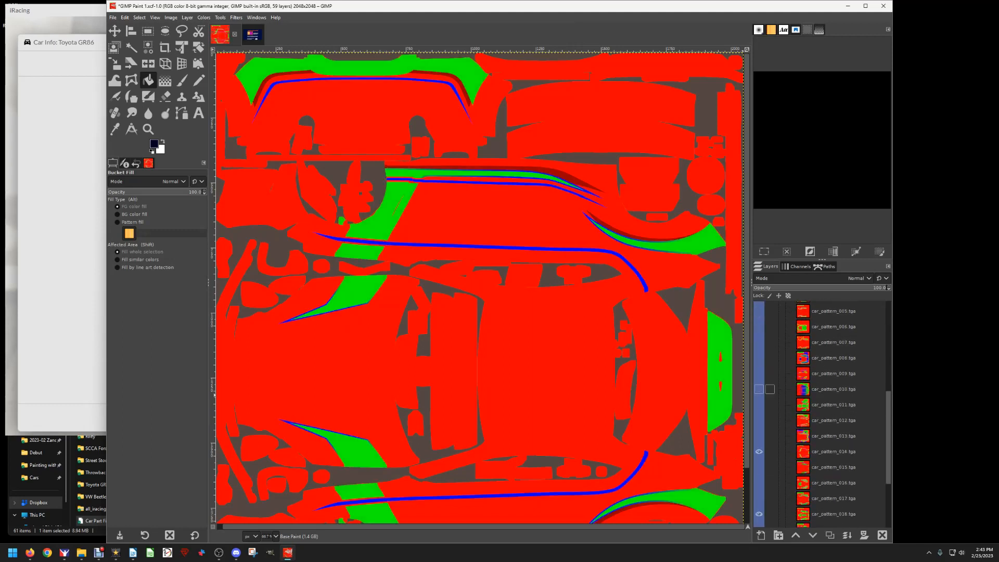
{"action": "scroll", "coordinate": [760, 390], "scroll_direction": "down", "scroll_amount": 3}
{"action": "left_click", "coordinate": [759, 397]}
{"action": "scroll", "coordinate": [759, 397], "scroll_direction": "down", "scroll_amount": 3}
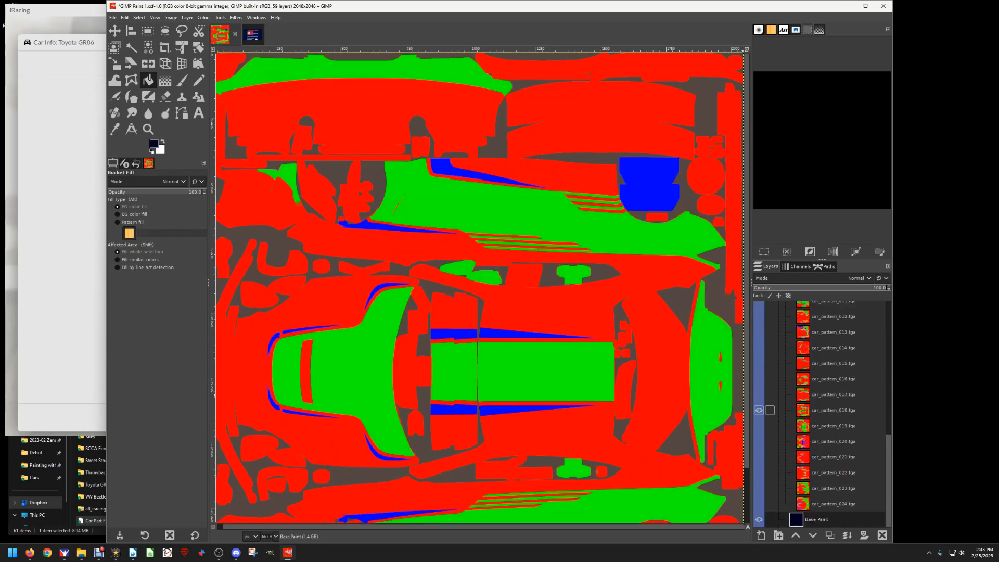
Fuzzy-select the two long blue roof wedges on the car_pattern_018.tga layer.
{"action": "left_click", "coordinate": [803, 410]}
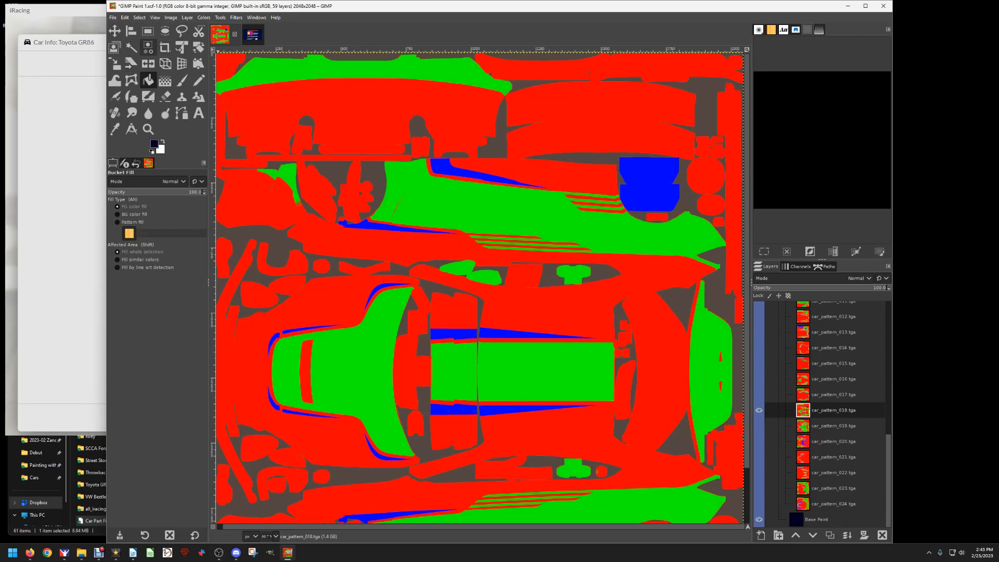
{"action": "left_click", "coordinate": [131, 47]}
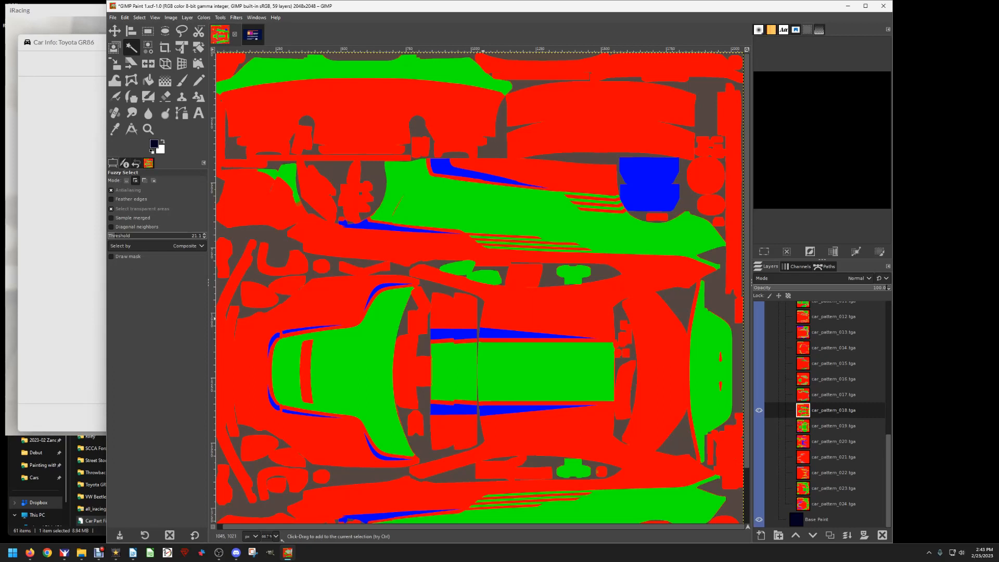
{"action": "left_click", "coordinate": [494, 331]}
{"action": "left_click", "coordinate": [494, 410]}
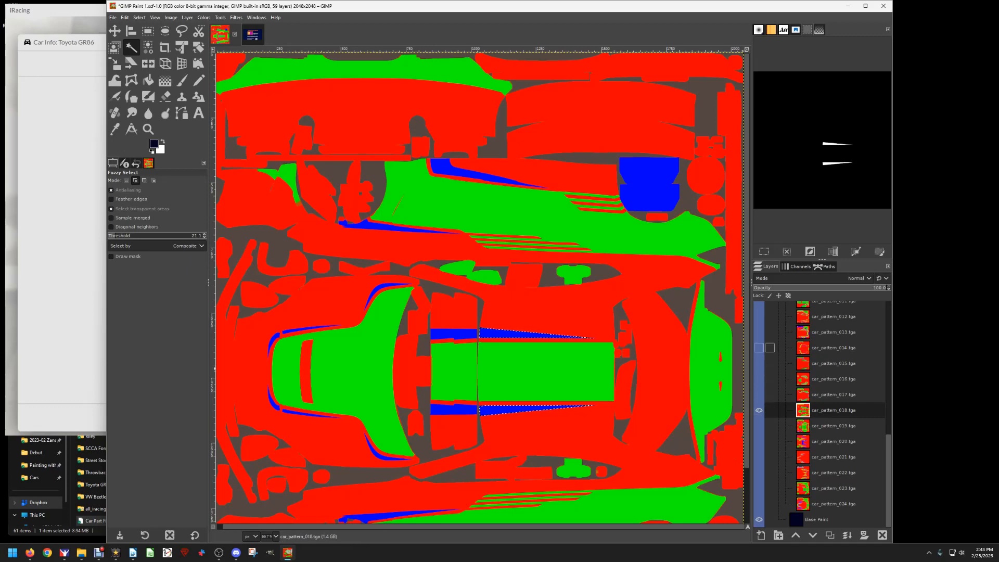
{"action": "left_click", "coordinate": [759, 347]}
{"action": "left_click", "coordinate": [759, 347]}
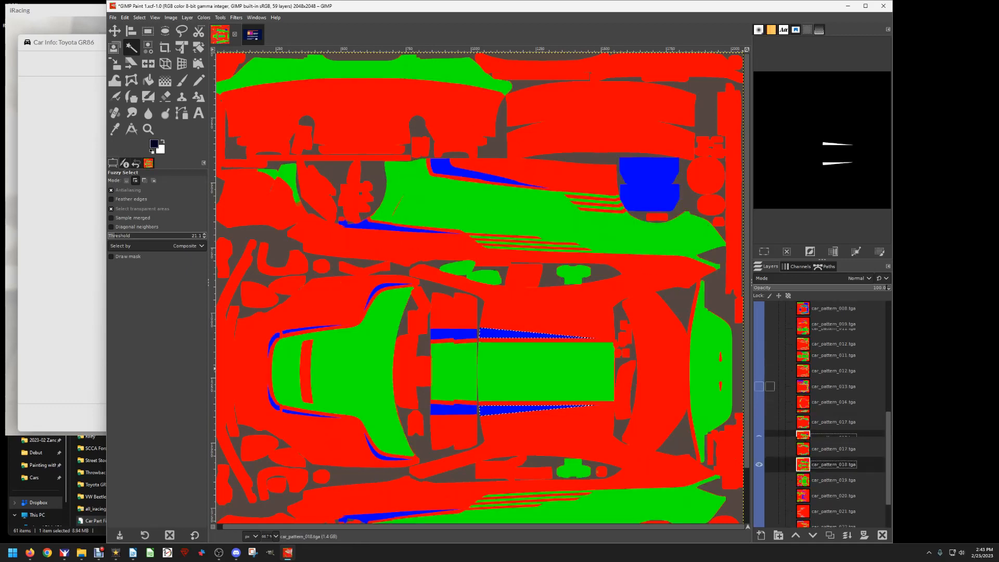
Make the Paint Layers 2 group visible again over the car pattern.
{"action": "scroll", "coordinate": [763, 375], "scroll_direction": "up", "scroll_amount": 10}
{"action": "left_click", "coordinate": [770, 402]}
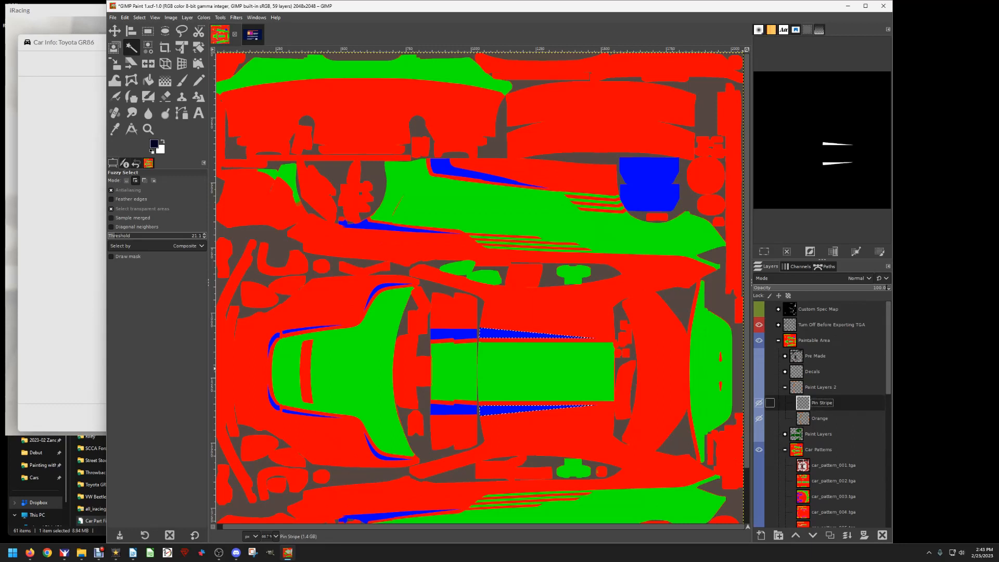
{"action": "left_click", "coordinate": [759, 386]}
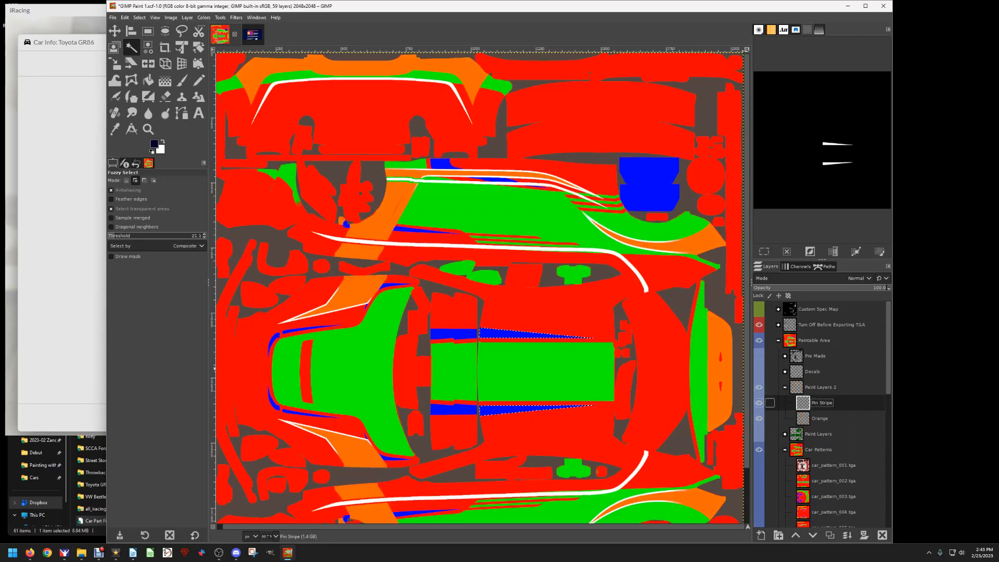
Create a transparent layer named Top Pin at the top of the Paint Layers 2 group.
{"action": "left_click", "coordinate": [820, 387]}
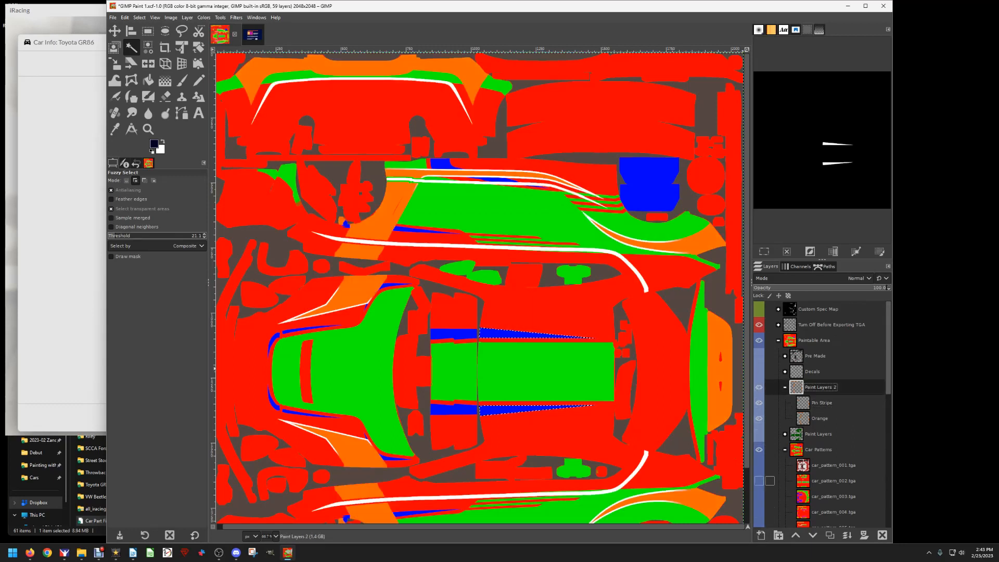
{"action": "left_click", "coordinate": [760, 535]}
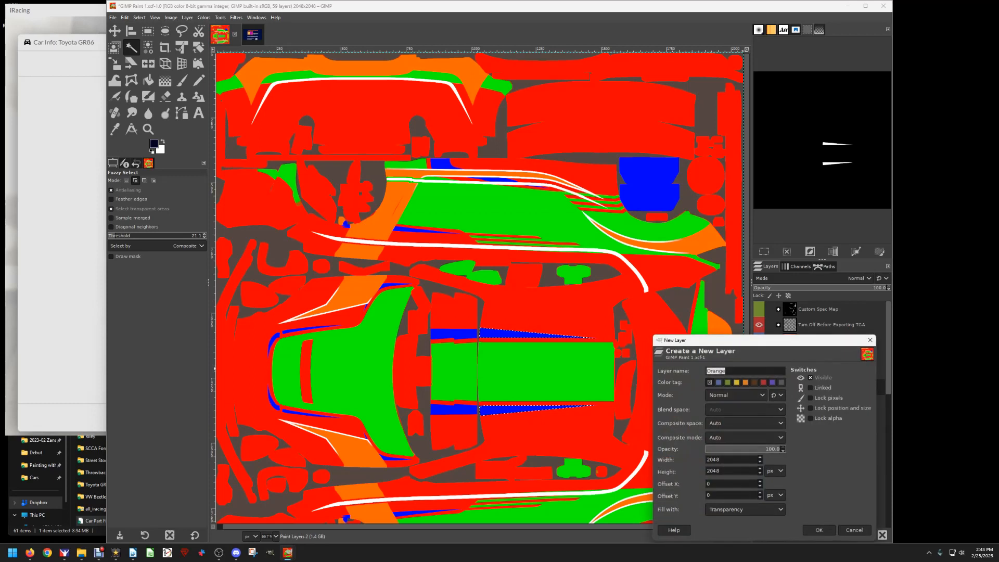
{"action": "left_click", "coordinate": [725, 370]}
{"action": "key", "text": "BackSpace"}
{"action": "key", "text": "BackSpace"}
{"action": "key", "text": "BackSpace"}
{"action": "key", "text": "BackSpace"}
{"action": "key", "text": "BackSpace"}
{"action": "type", "text": "Top"}
{"action": "key", "text": "Return"}
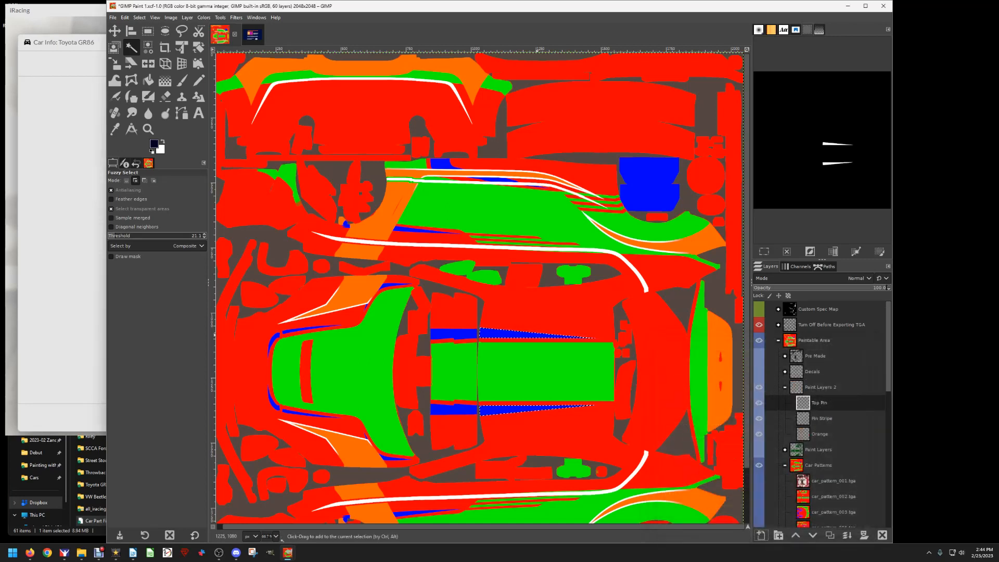
Fill the selected roof wedges with white on the Top Pin layer and clear the selection.
{"action": "left_click", "coordinate": [163, 142]}
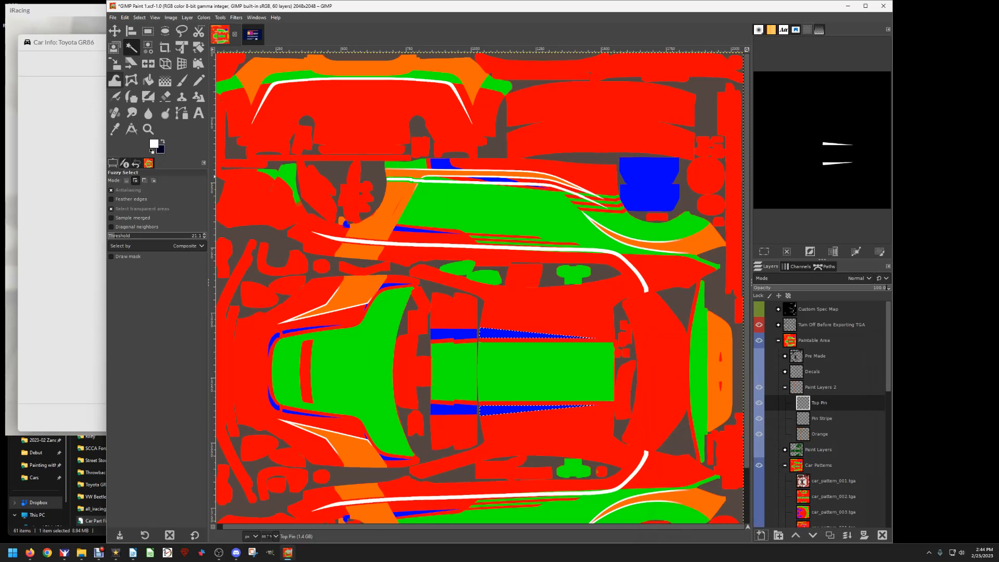
{"action": "left_click", "coordinate": [148, 80]}
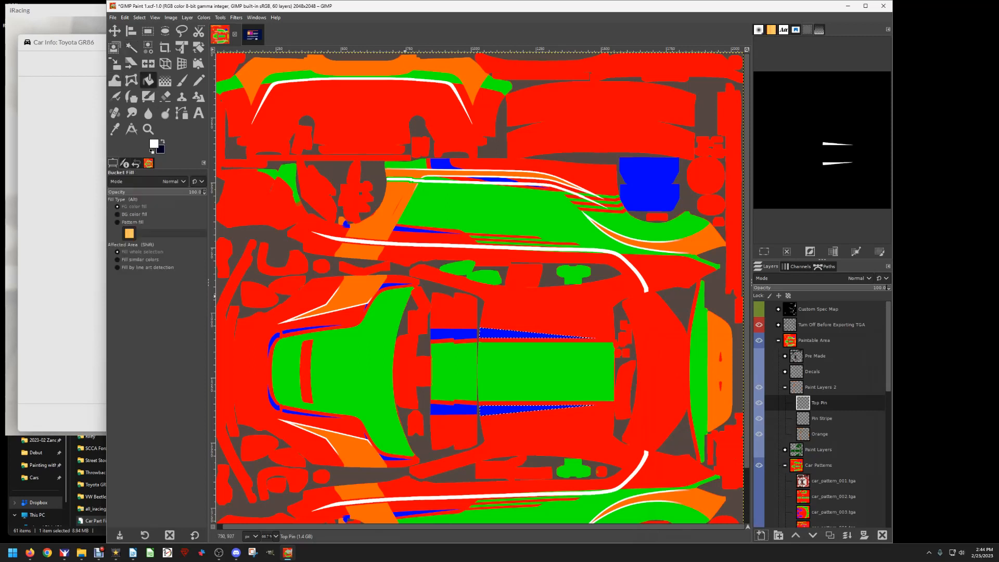
{"action": "left_click", "coordinate": [406, 311]}
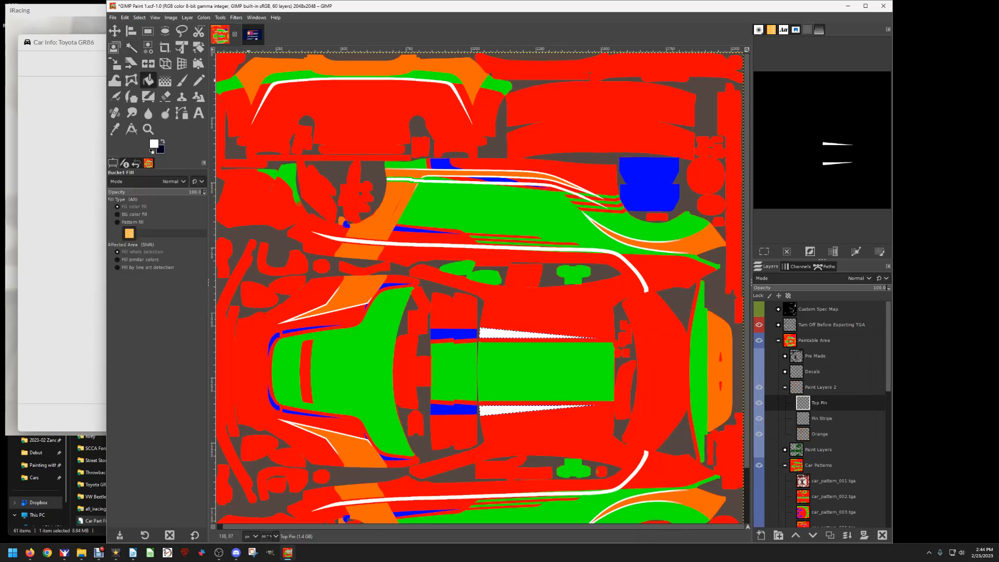
{"action": "left_click", "coordinate": [139, 17]}
{"action": "left_click", "coordinate": [148, 38]}
Check the white wedges with Car Patterns hidden, show it again, and fuzzy-select the green center roof rectangle on car_pattern_018.tga.
{"action": "left_click", "coordinate": [758, 464]}
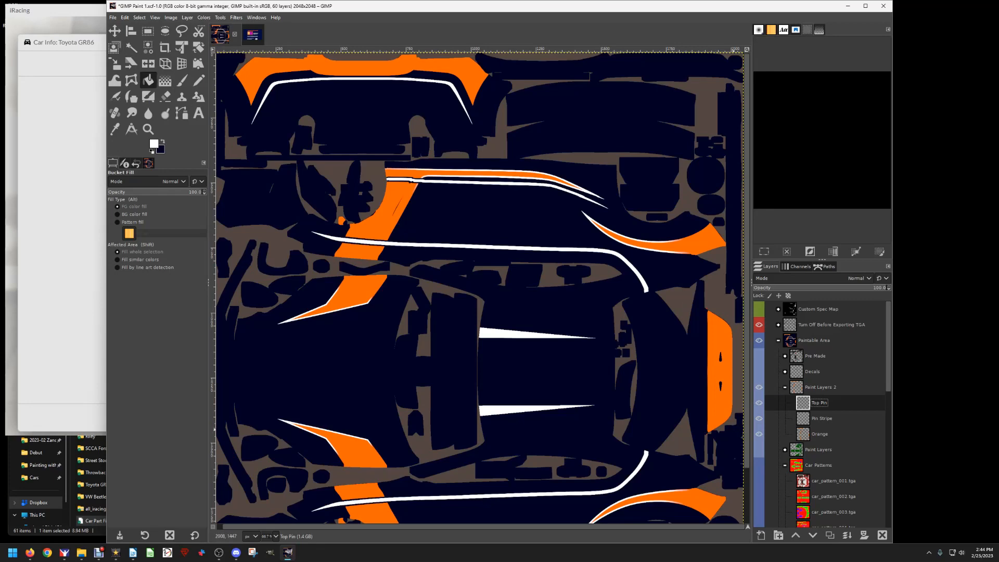
{"action": "left_click", "coordinate": [759, 465]}
{"action": "scroll", "coordinate": [770, 432], "scroll_direction": "down", "scroll_amount": 6}
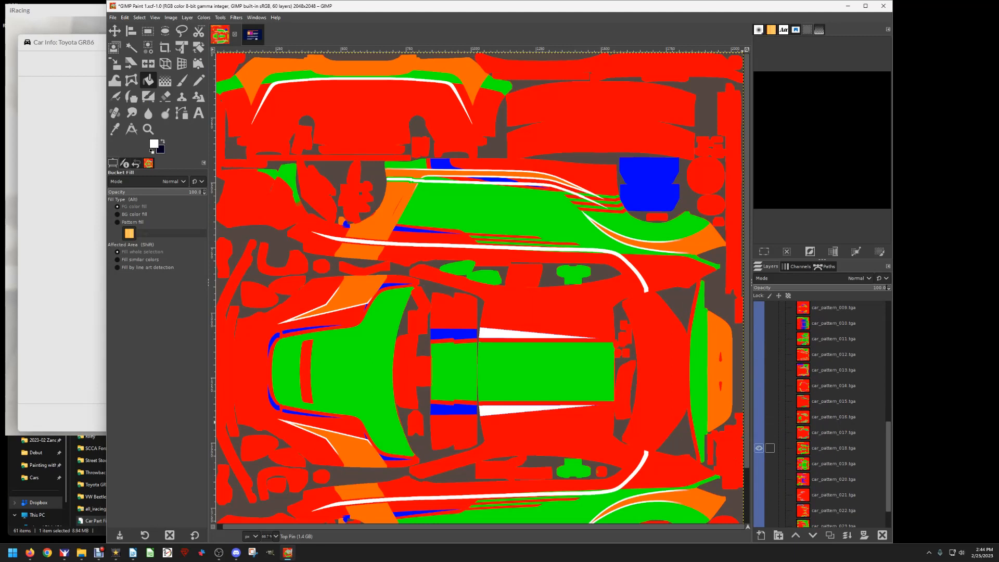
{"action": "left_click", "coordinate": [775, 448]}
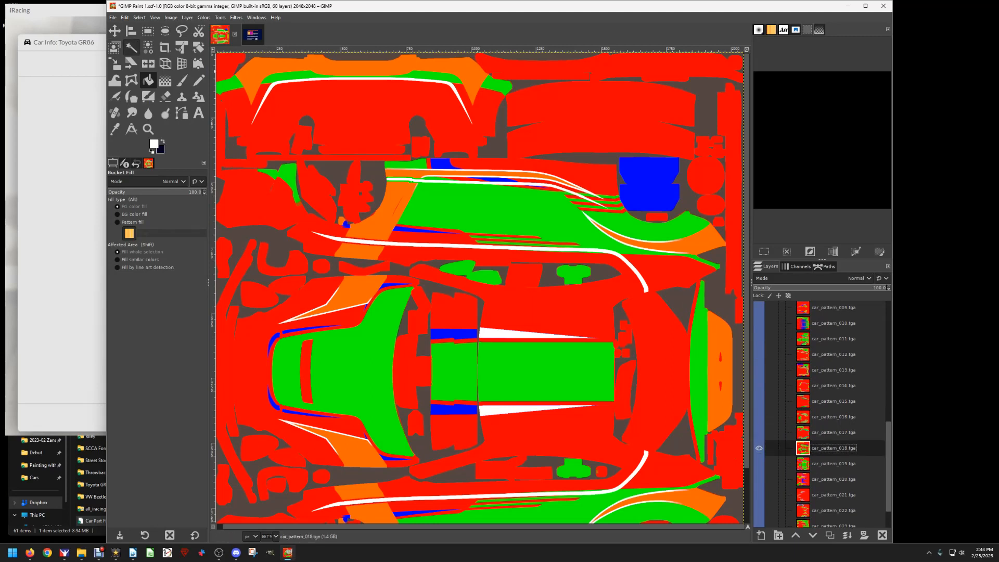
{"action": "left_click", "coordinate": [131, 47]}
{"action": "left_click", "coordinate": [515, 372]}
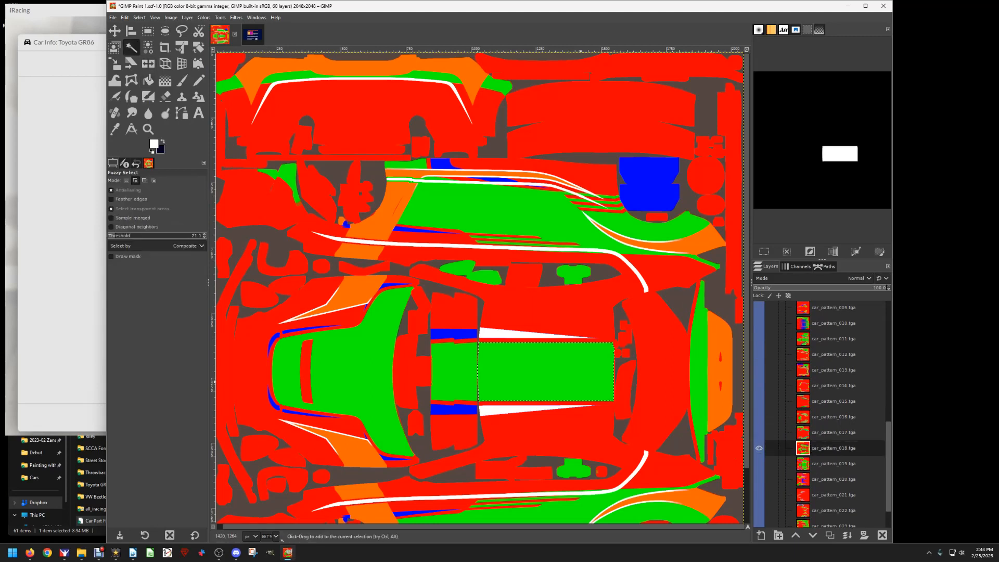
Add a transparent layer named Orange Top directly above Orange in the Paint Layers 2 group.
{"action": "scroll", "coordinate": [822, 416], "scroll_direction": "up", "scroll_amount": 6}
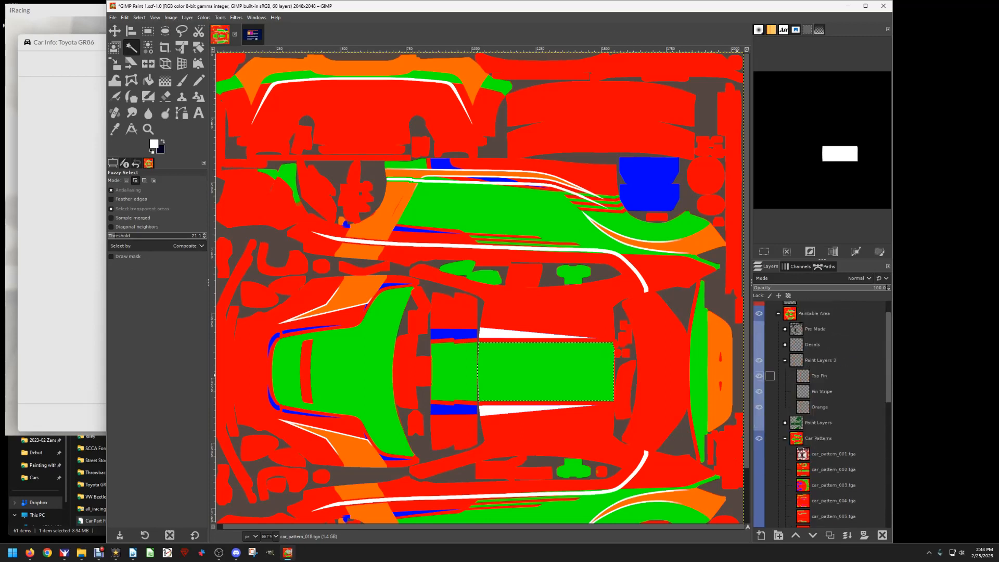
{"action": "left_click", "coordinate": [819, 407]}
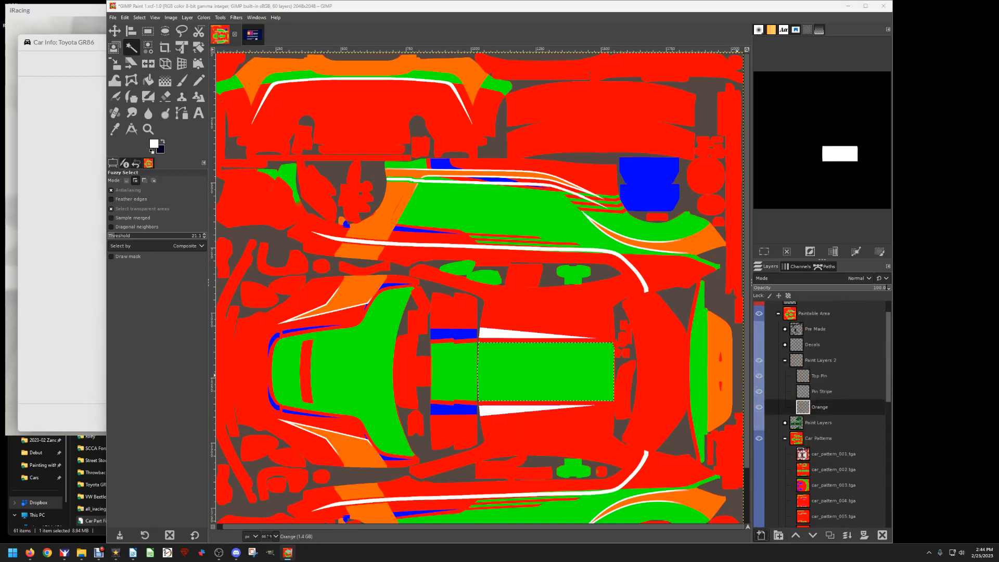
{"action": "left_click", "coordinate": [760, 535]}
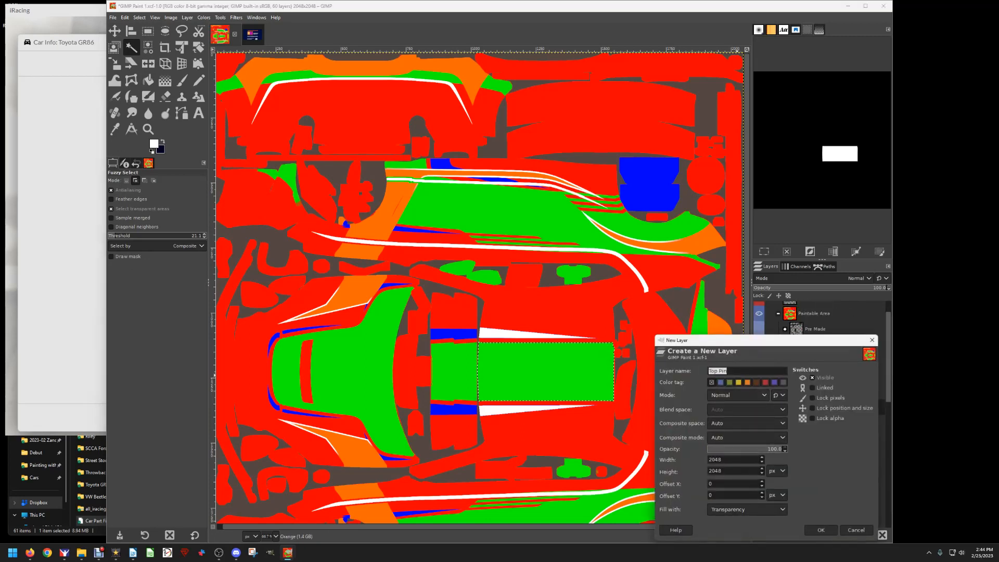
{"action": "type", "text": "Orange Top"}
{"action": "left_click", "coordinate": [821, 530]}
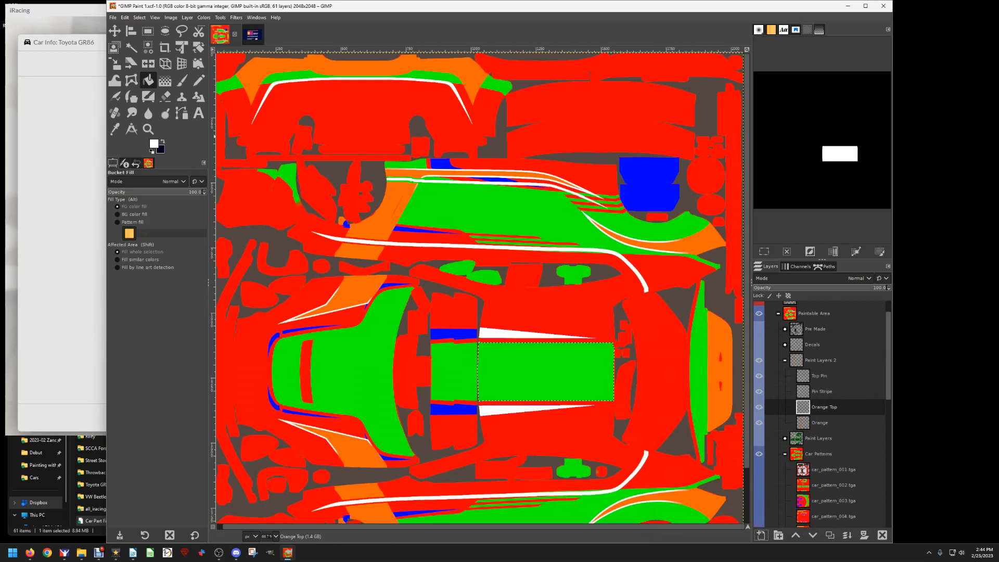
Make orange the foreground color and fill the selected roof rectangle with it on the Orange Top layer.
{"action": "left_click", "coordinate": [154, 144]}
{"action": "left_click", "coordinate": [126, 207]}
{"action": "left_click", "coordinate": [116, 233]}
{"action": "left_click", "coordinate": [519, 356]}
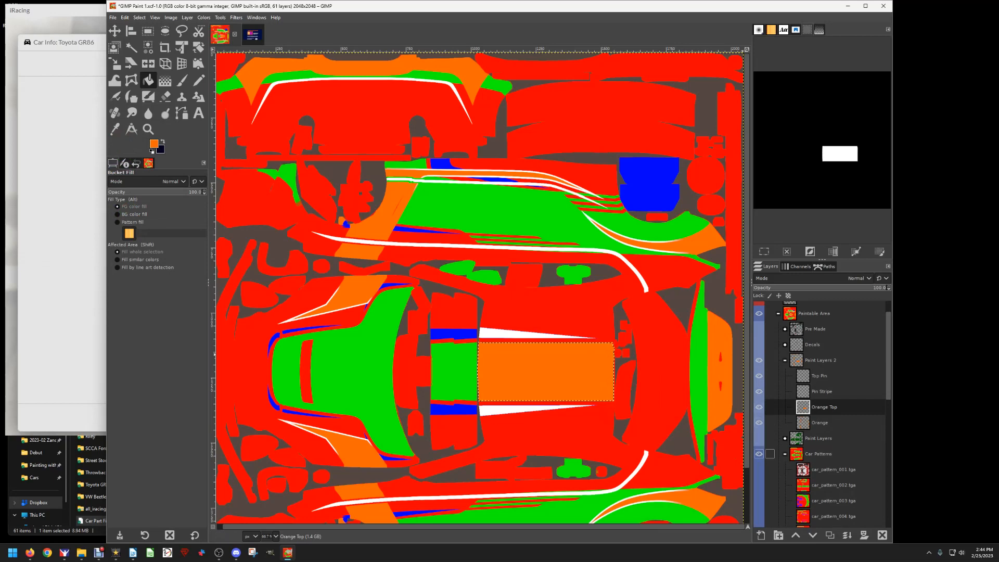
Hide the Car Patterns group, then re-export the paint and preview the orange roof stripe on the car in iRacing.
{"action": "left_click", "coordinate": [759, 454]}
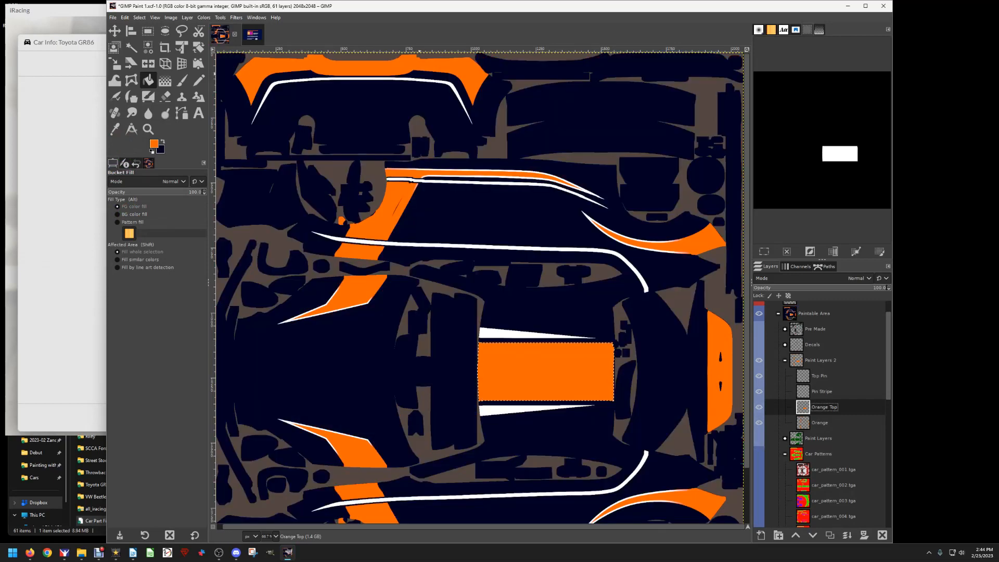
{"action": "left_click", "coordinate": [113, 18]}
{"action": "left_click", "coordinate": [132, 138]}
{"action": "key", "text": "alt+Tab"}
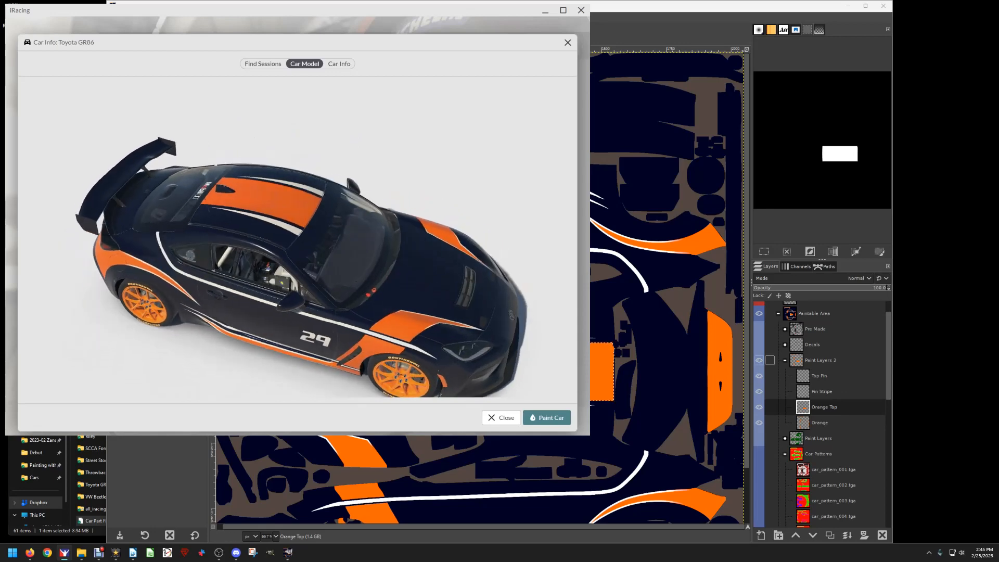
Re-export the paint with the Top Pin and Orange Top layers hidden, preview it in iRacing, and return to GIMP.
{"action": "left_click", "coordinate": [758, 376]}
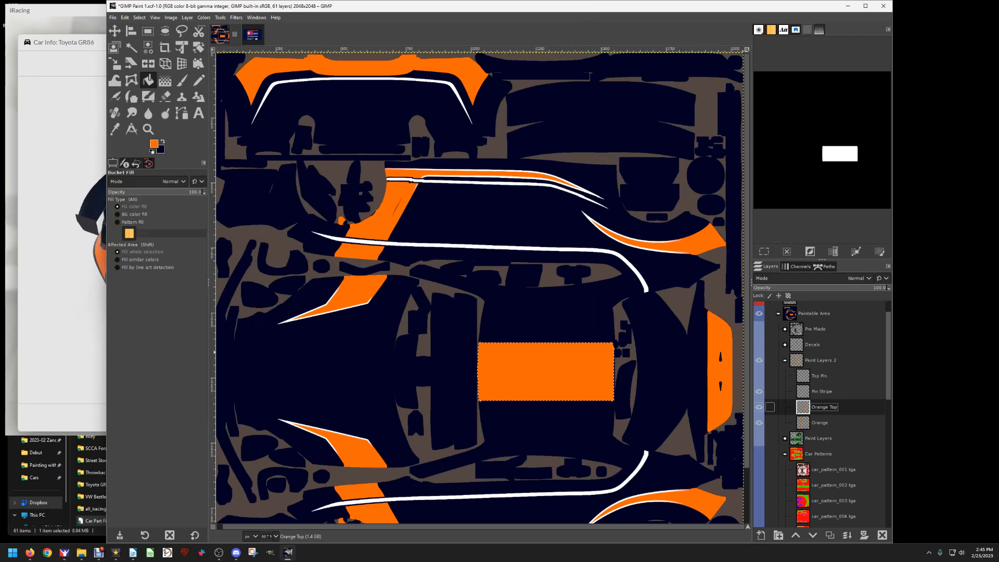
{"action": "left_click", "coordinate": [759, 407]}
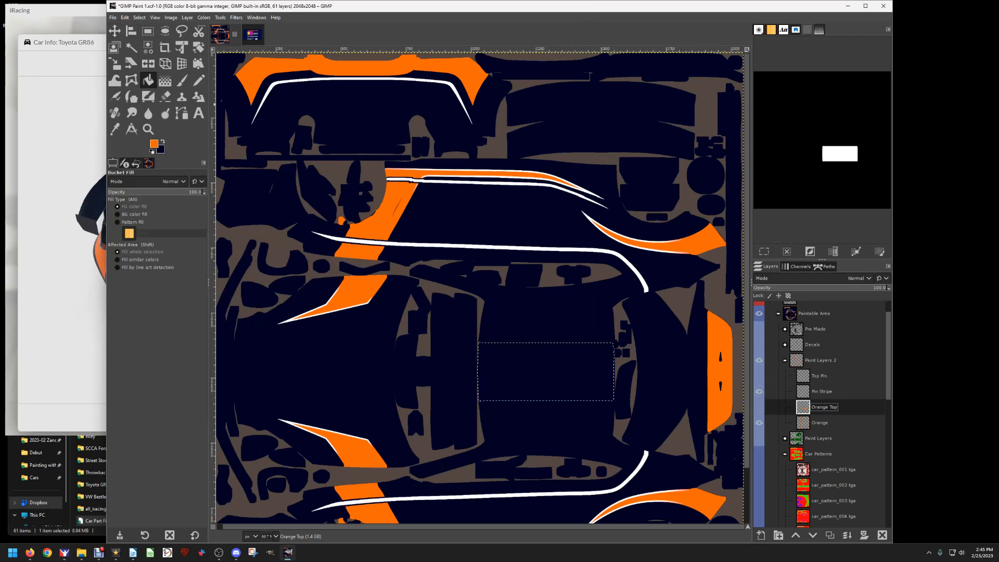
{"action": "left_click", "coordinate": [112, 18]}
{"action": "left_click", "coordinate": [143, 139]}
{"action": "key", "text": "alt+Tab"}
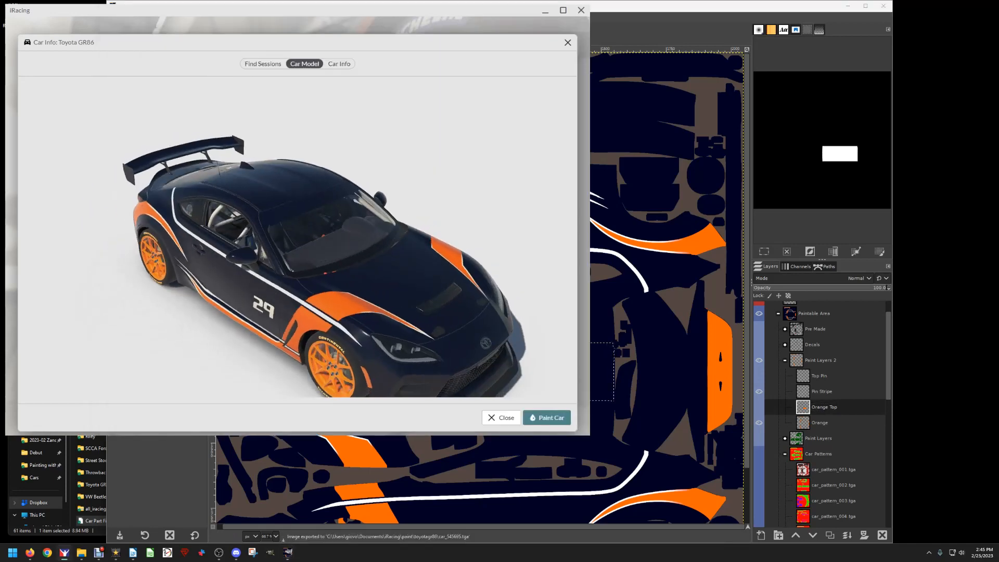
{"action": "key", "text": "alt+Tab"}
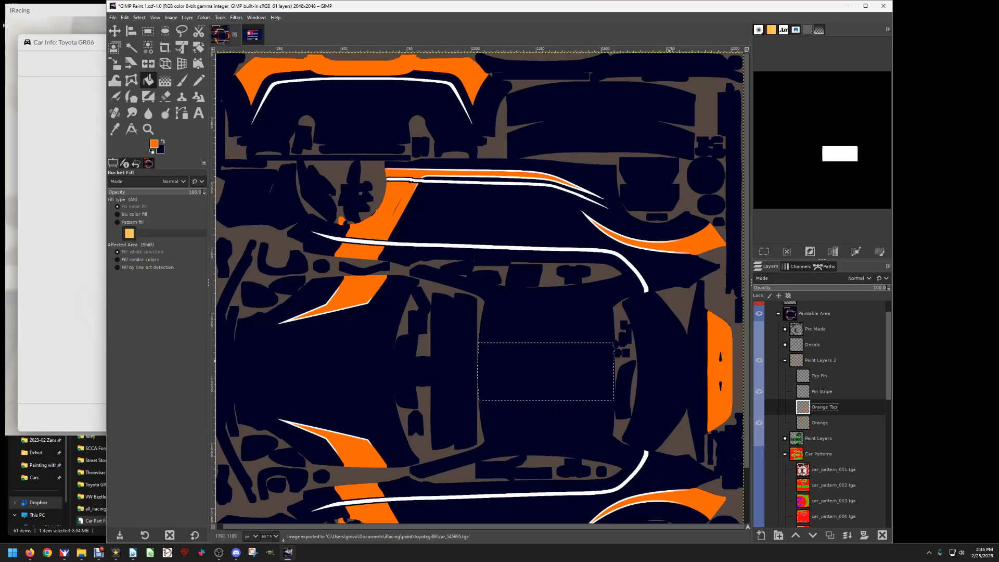
Place a horizontal guide along the car's centerline using the Wire layer as a temporary reference, and clear the roof selection.
{"action": "scroll", "coordinate": [770, 353], "scroll_direction": "up", "scroll_amount": 1}
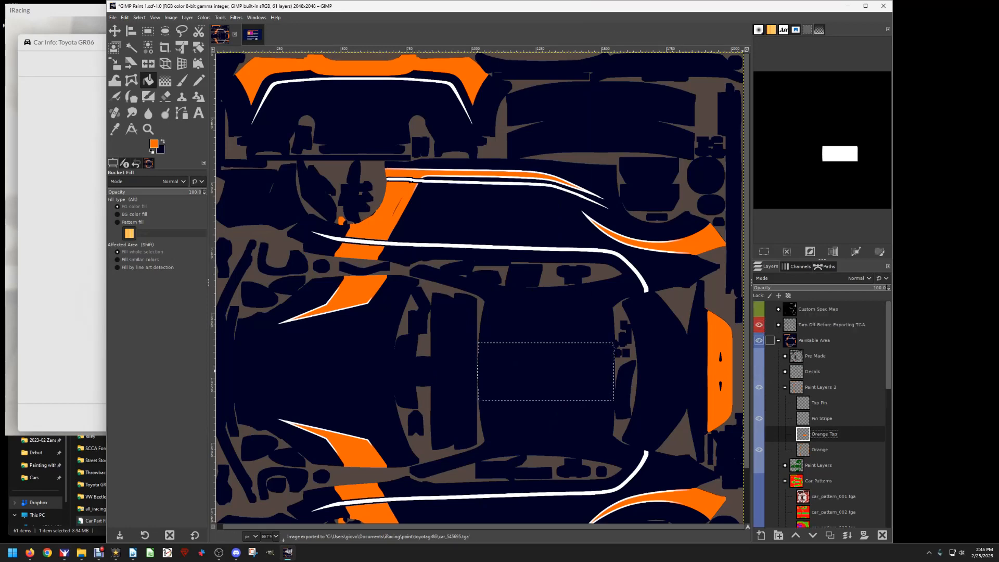
{"action": "left_click", "coordinate": [778, 325]}
{"action": "left_click", "coordinate": [759, 340]}
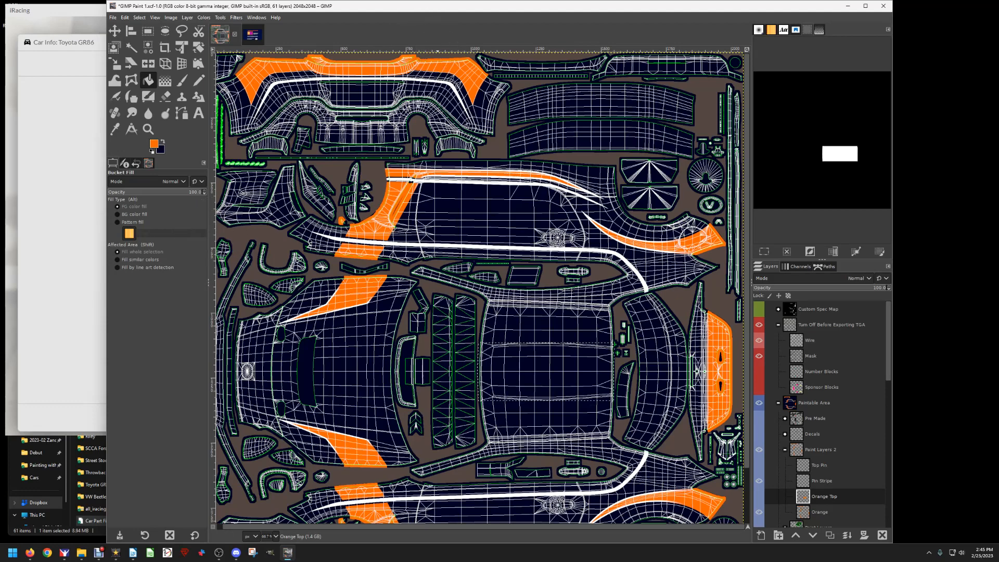
{"action": "left_click_drag", "start_coordinate": [440, 50], "coordinate": [443, 372]}
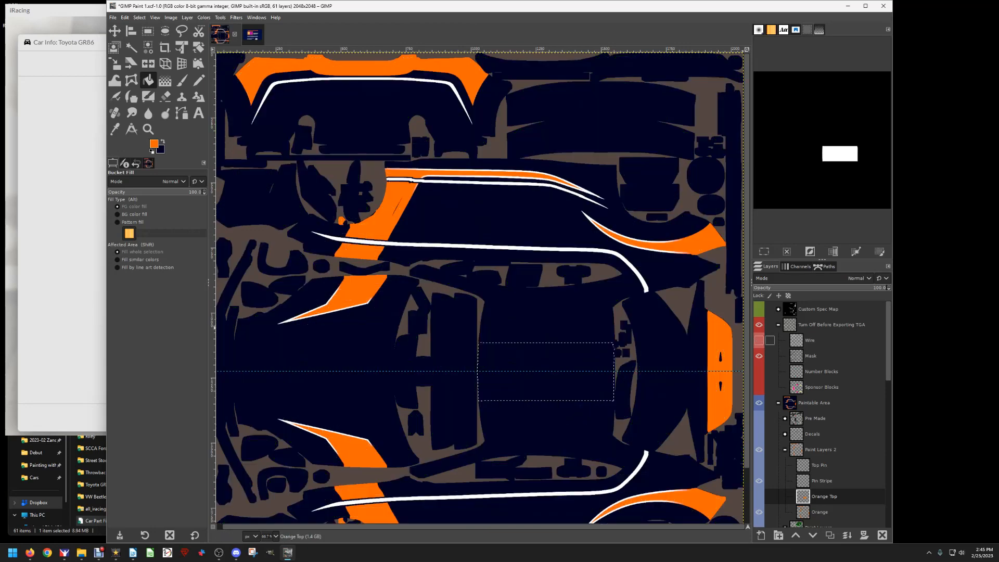
{"action": "left_click", "coordinate": [759, 340]}
{"action": "left_click", "coordinate": [139, 17]}
{"action": "left_click", "coordinate": [148, 39]}
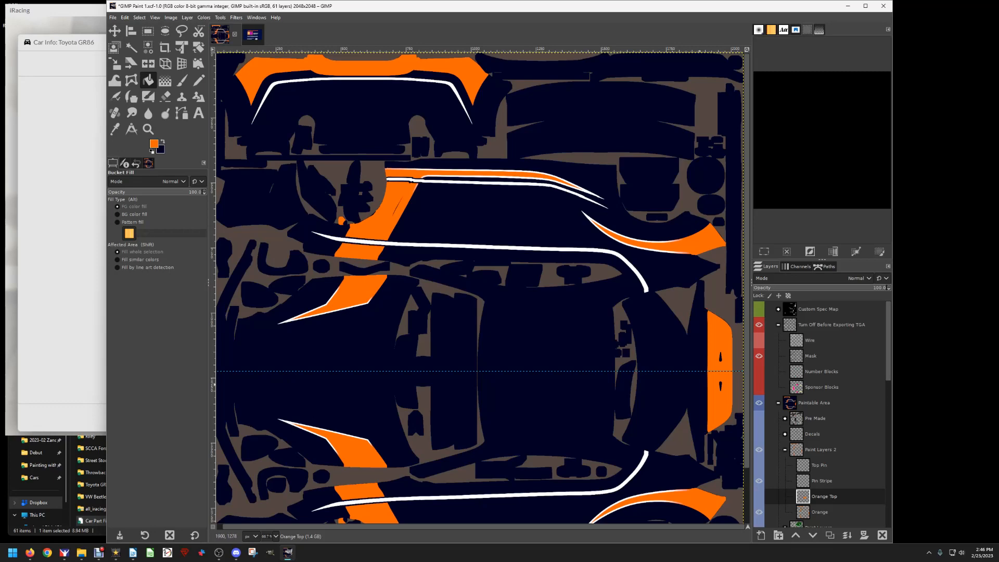
Add a transparent layer named Custom Stripe Top at the top of the Paint Layers 2 group.
{"action": "left_click", "coordinate": [778, 324]}
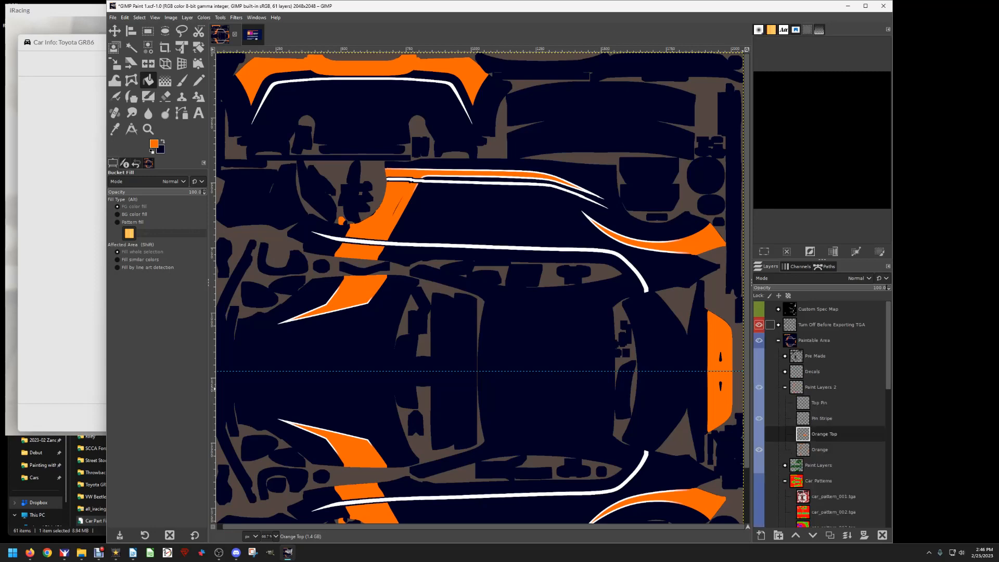
{"action": "left_click", "coordinate": [820, 387]}
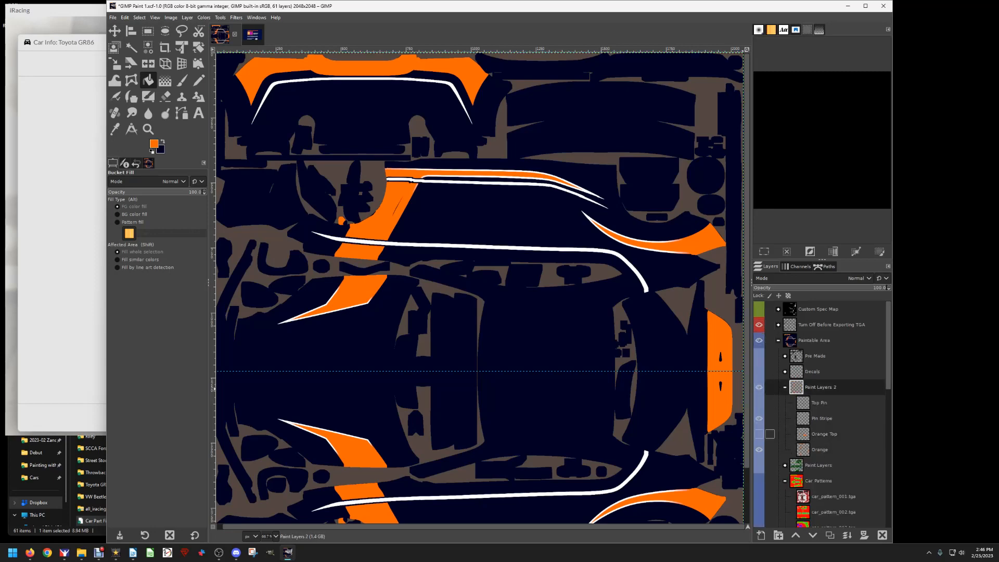
{"action": "left_click", "coordinate": [760, 535]}
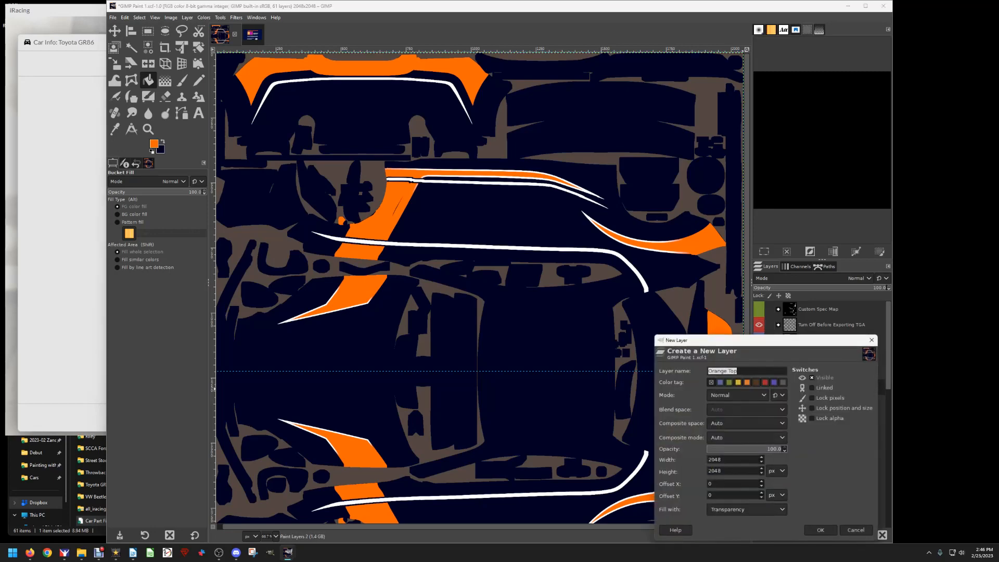
{"action": "type", "text": "Custom Stripe Top"}
{"action": "key", "text": "Return"}
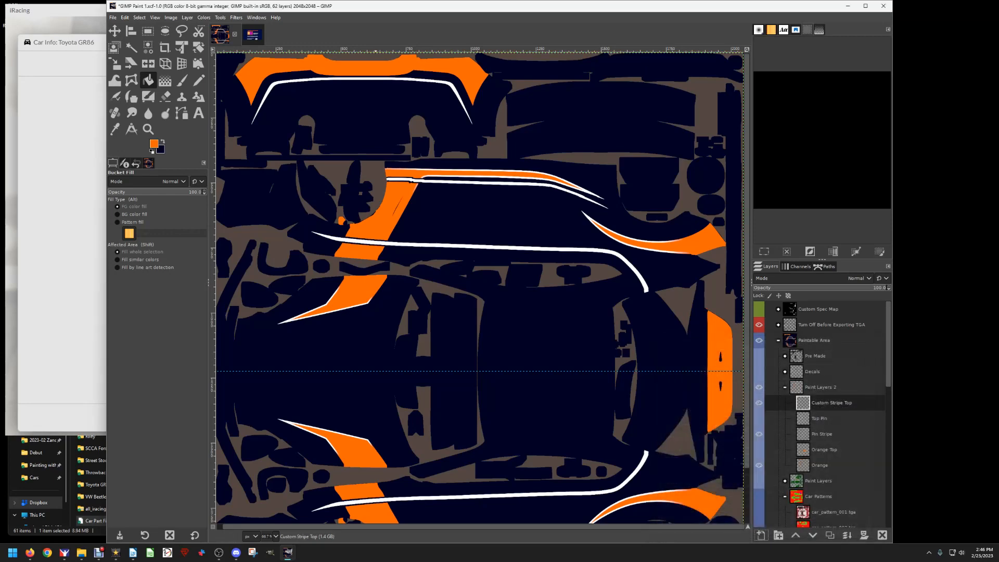
Place two more horizontal guides at about 1200 and 1248 px, one on each side of the centerline guide.
{"action": "left_click_drag", "start_coordinate": [375, 51], "coordinate": [376, 365]}
{"action": "left_click", "coordinate": [365, 373]}
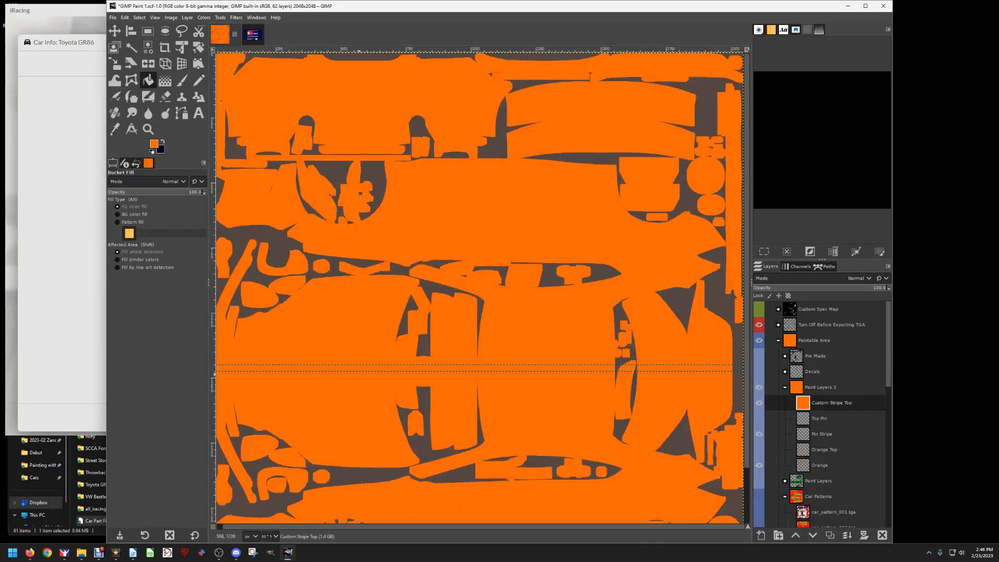
{"action": "left_click", "coordinate": [125, 17]}
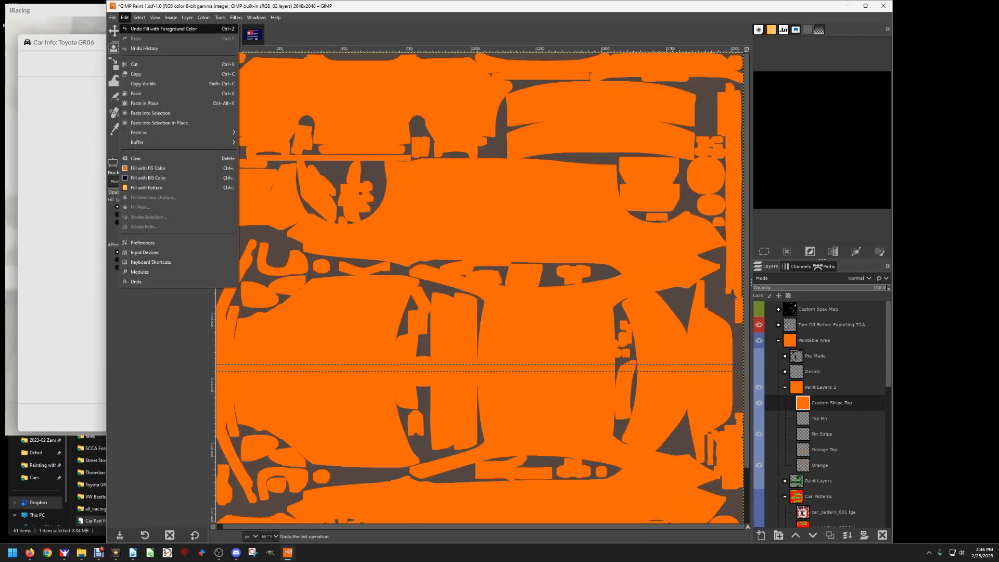
{"action": "left_click", "coordinate": [156, 29]}
{"action": "left_click", "coordinate": [114, 30]}
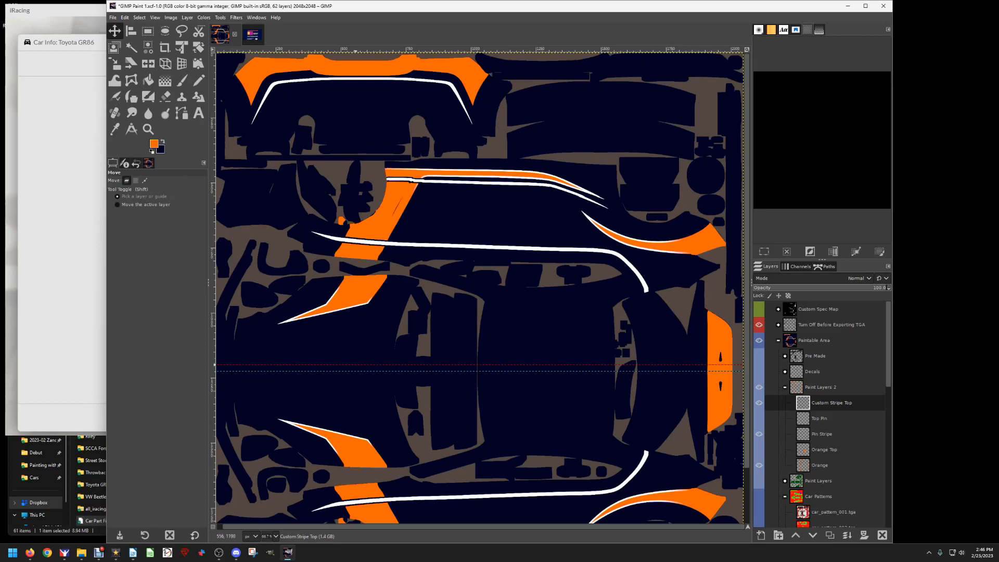
{"action": "left_click_drag", "start_coordinate": [358, 365], "coordinate": [359, 370]}
{"action": "left_click_drag", "start_coordinate": [375, 50], "coordinate": [377, 371]}
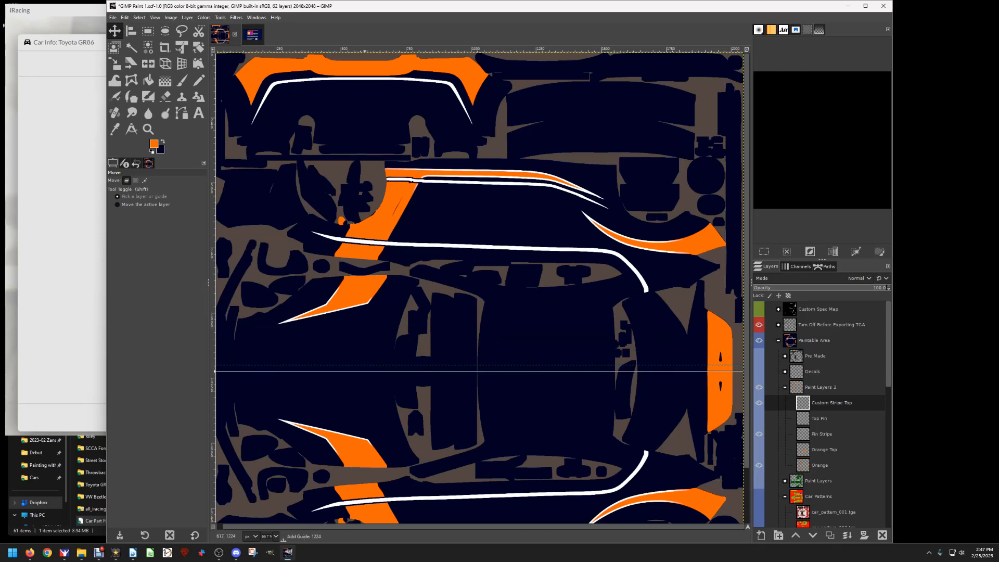
{"action": "left_click_drag", "start_coordinate": [376, 371], "coordinate": [376, 370]}
{"action": "left_click_drag", "start_coordinate": [366, 371], "coordinate": [368, 377]}
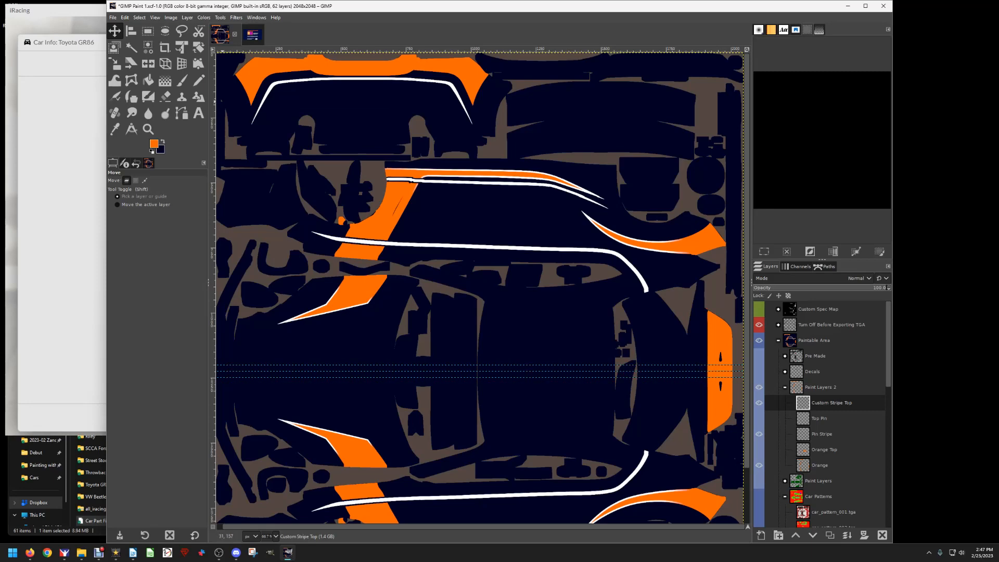
Show the Wire overlay layer and set Rectangle Select to add to the current selection.
{"action": "key", "text": "r"}
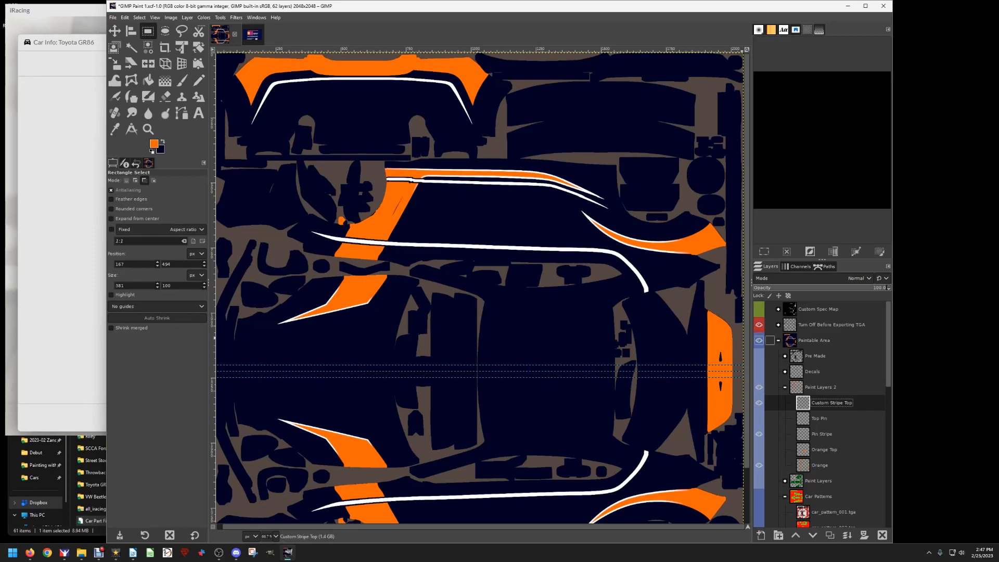
{"action": "left_click", "coordinate": [777, 325]}
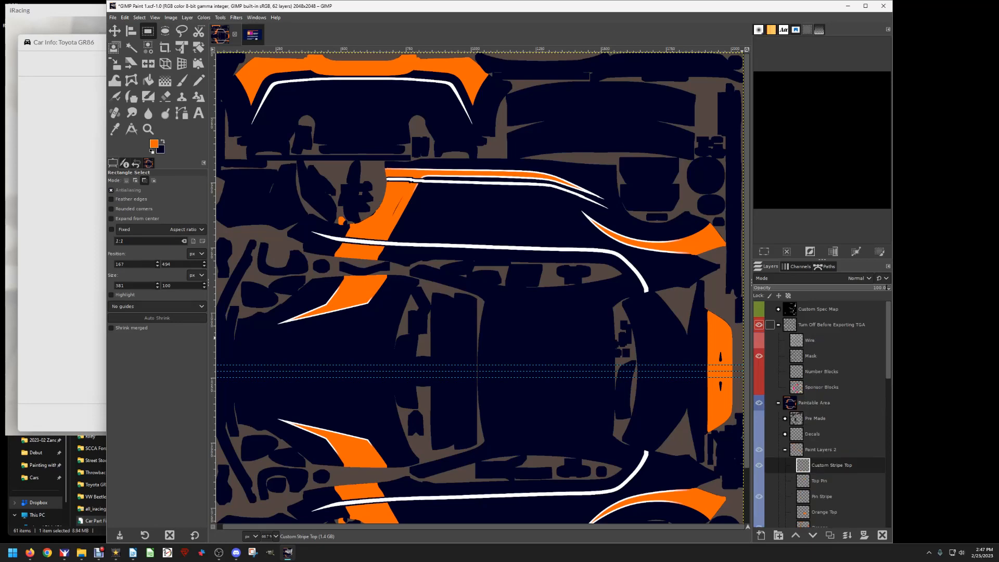
{"action": "left_click", "coordinate": [758, 340]}
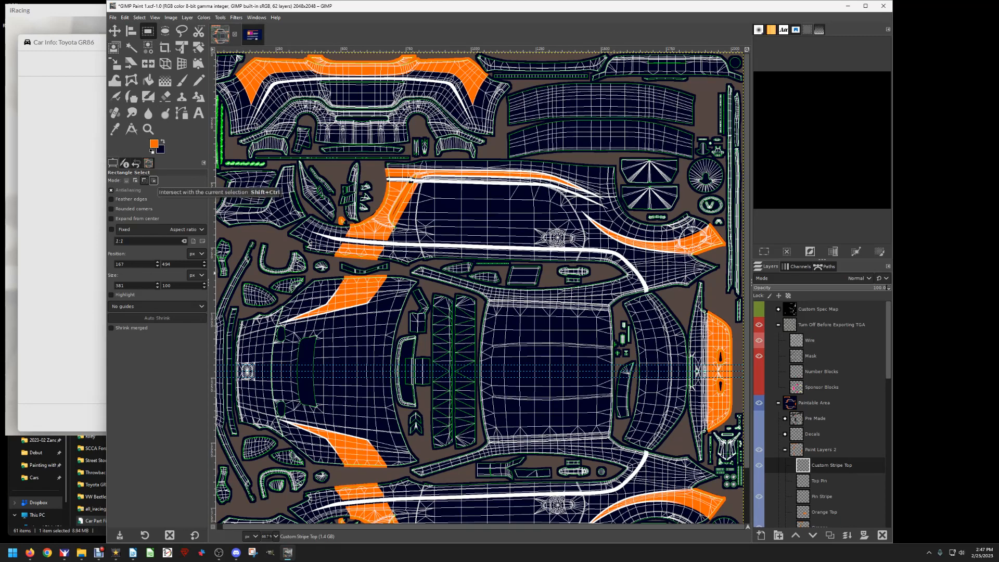
{"action": "left_click", "coordinate": [144, 180]}
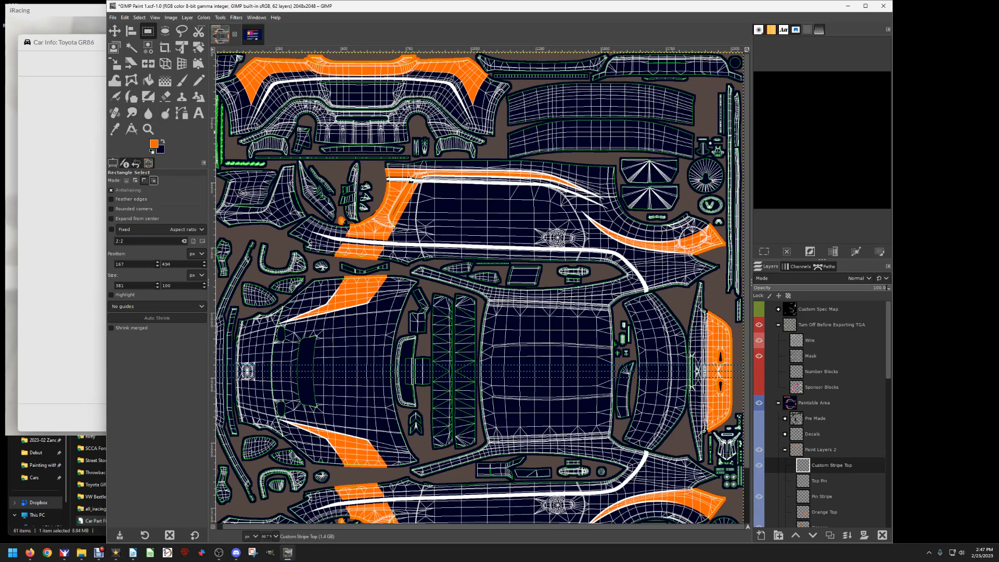
{"action": "left_click", "coordinate": [135, 180]}
{"action": "left_click", "coordinate": [127, 180]}
{"action": "key", "text": "ctrl"}
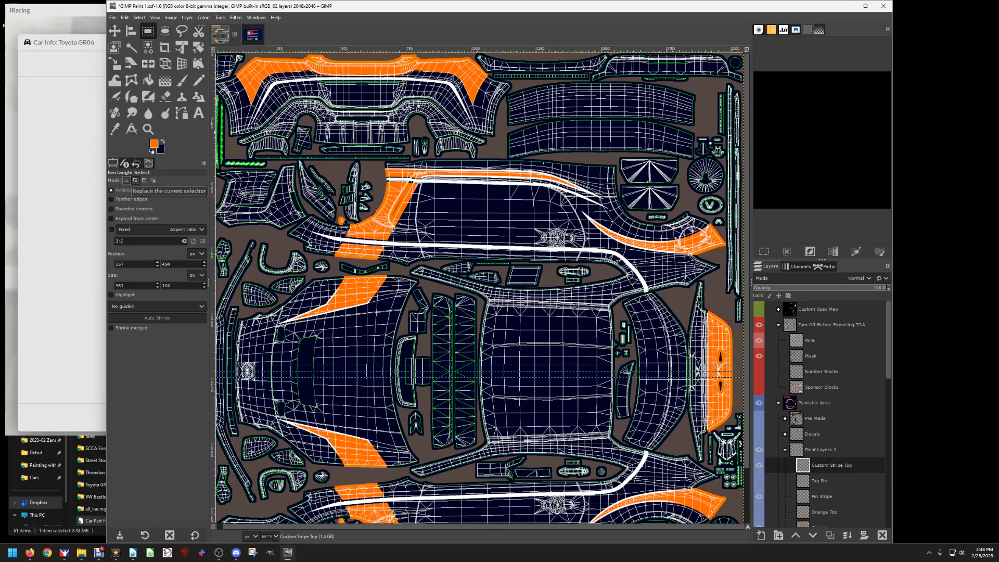
{"action": "key", "text": "ctrl"}
{"action": "key", "text": "ctrl"}
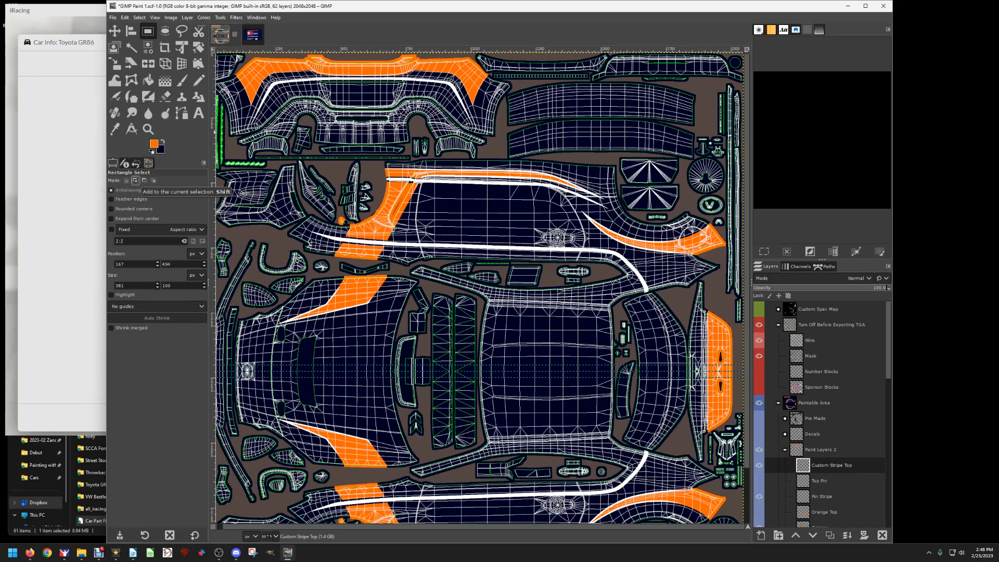
{"action": "key", "text": "ctrl"}
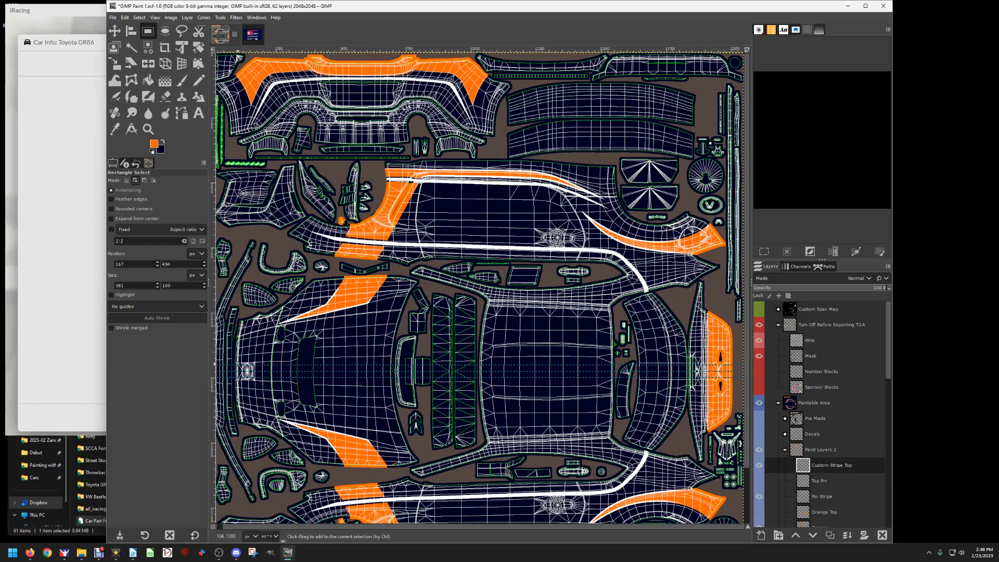
Select a 614 by 48 px rectangle between the outer guides along the hood, and check the car in iRacing.
{"action": "scroll", "coordinate": [243, 384], "scroll_direction": "up", "scroll_amount": 2}
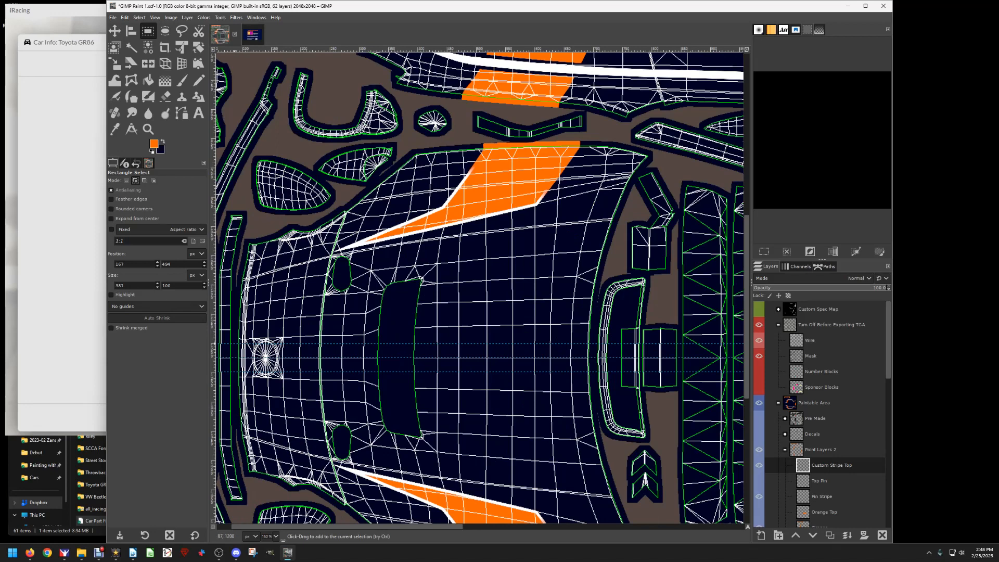
{"action": "left_click_drag", "start_coordinate": [235, 343], "coordinate": [594, 371]}
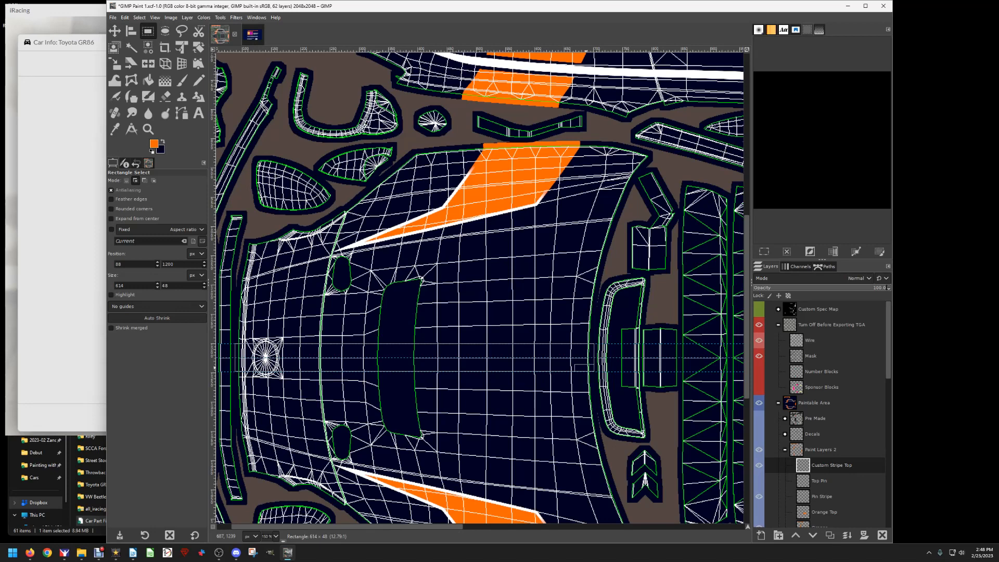
{"action": "left_click_drag", "start_coordinate": [594, 372], "coordinate": [595, 371]}
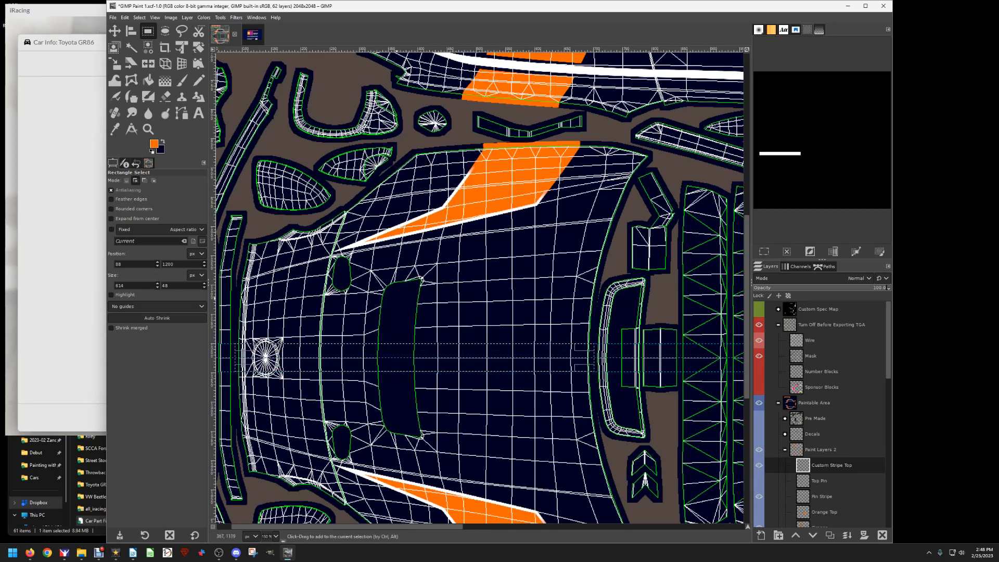
{"action": "left_click", "coordinate": [64, 553]}
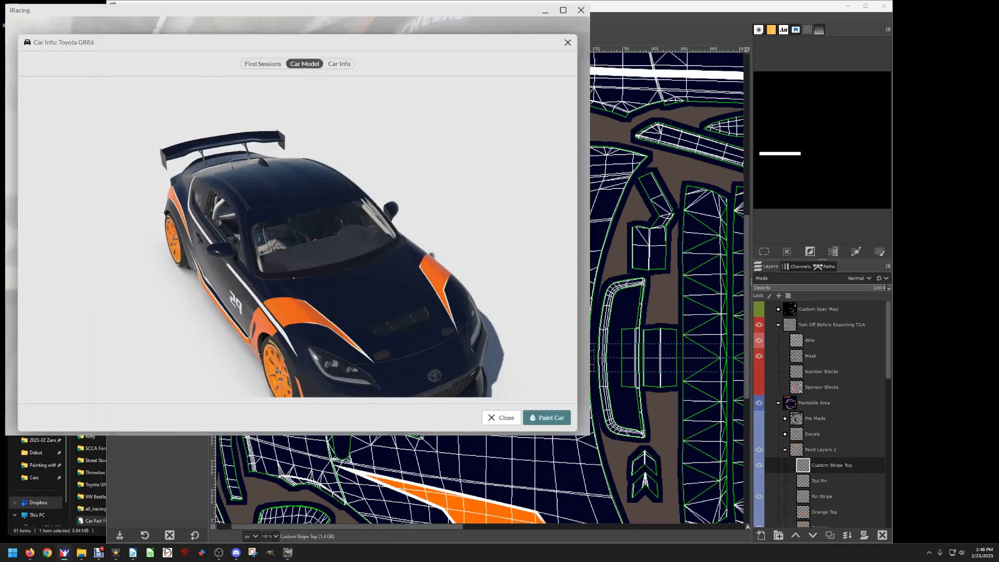
{"action": "key", "text": "alt+Tab"}
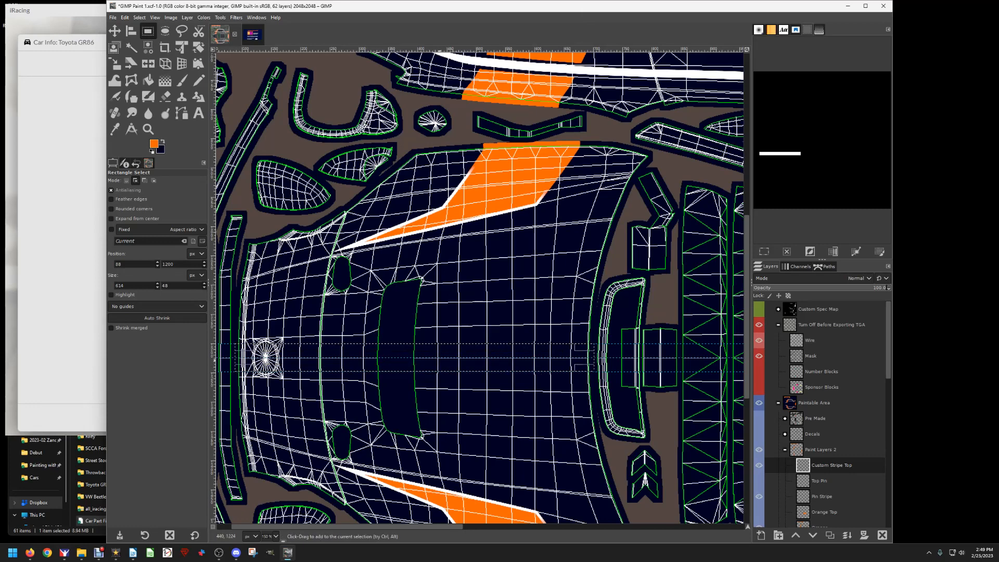
Add a rectangle between the outer guides across the full length of the roof to the selection.
{"action": "scroll", "coordinate": [480, 288], "scroll_direction": "right", "scroll_amount": 1}
{"action": "scroll", "coordinate": [479, 287], "scroll_direction": "right", "scroll_amount": 15}
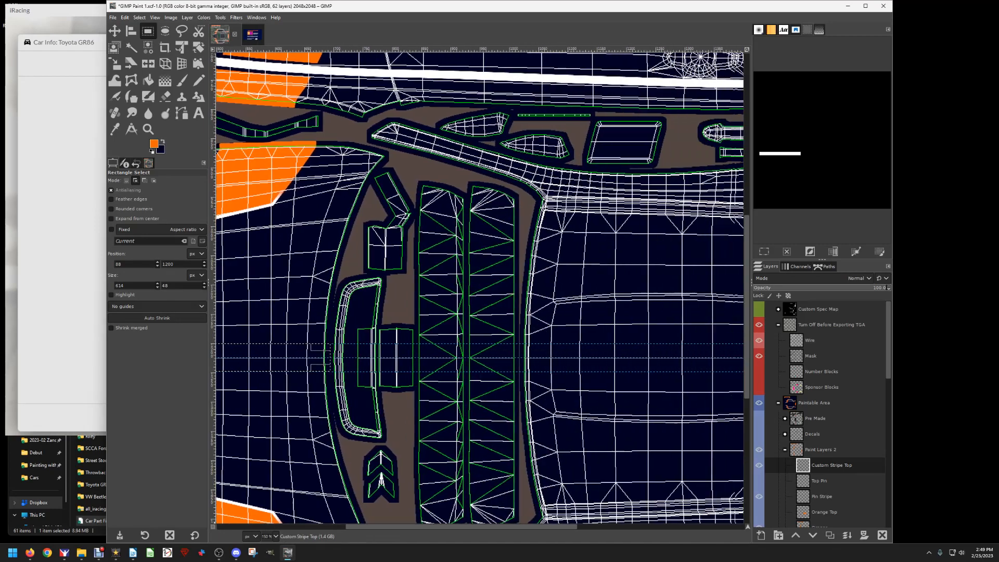
{"action": "scroll", "coordinate": [402, 375], "scroll_direction": "right", "scroll_amount": 1}
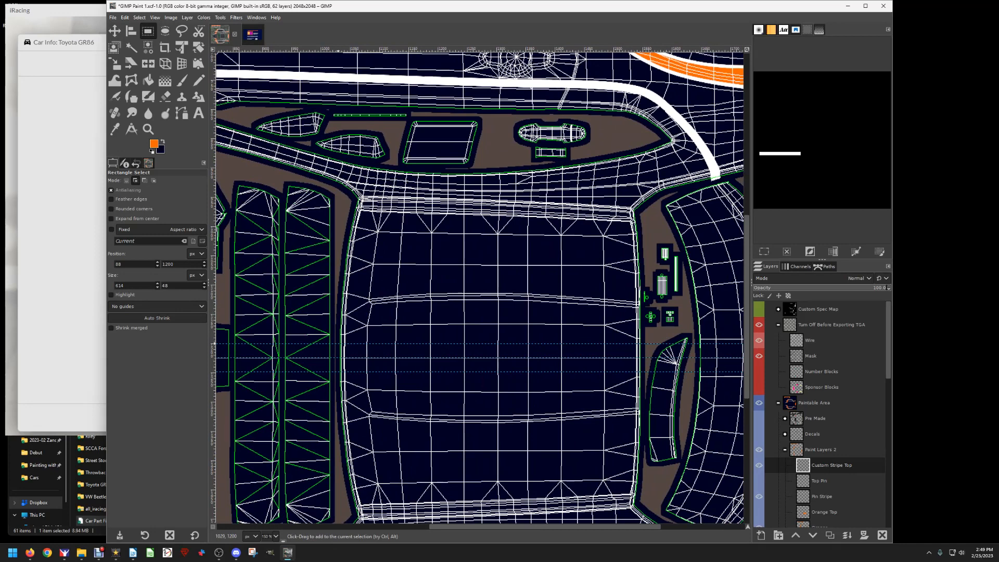
{"action": "left_click_drag", "start_coordinate": [343, 344], "coordinate": [643, 370]}
{"action": "left_click_drag", "start_coordinate": [531, 348], "coordinate": [528, 348]}
Fill the selected hood and roof stripe rectangles with the orange foreground color on the Custom Stripe Top layer.
{"action": "left_click", "coordinate": [148, 80]}
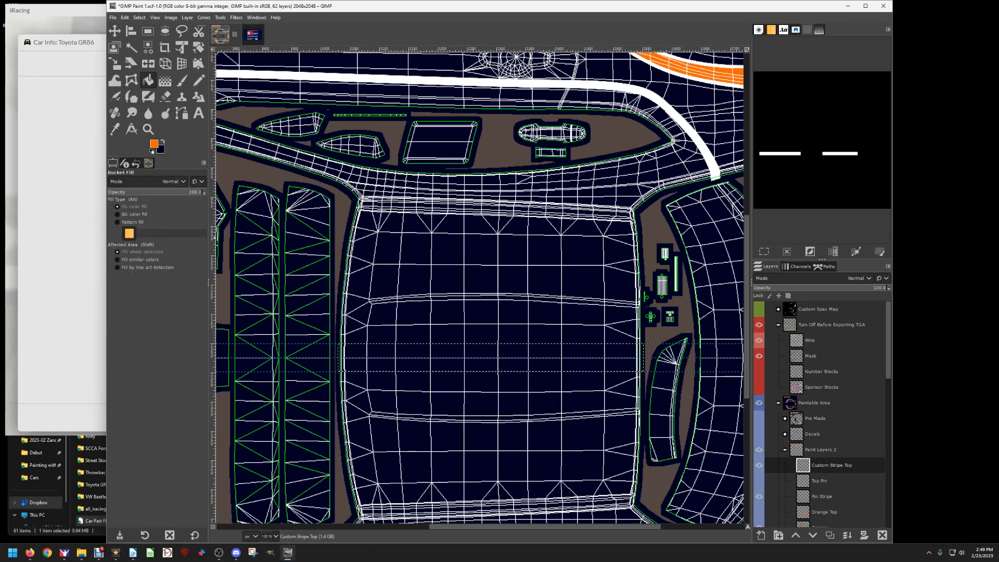
{"action": "left_click", "coordinate": [831, 465]}
{"action": "left_click", "coordinate": [372, 358]}
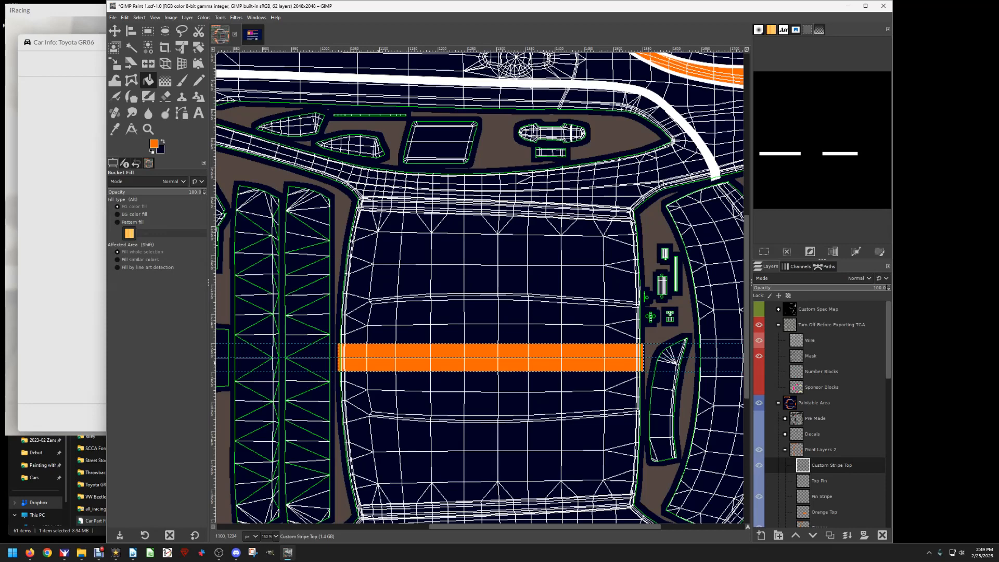
{"action": "scroll", "coordinate": [480, 288], "scroll_direction": "left", "scroll_amount": 10}
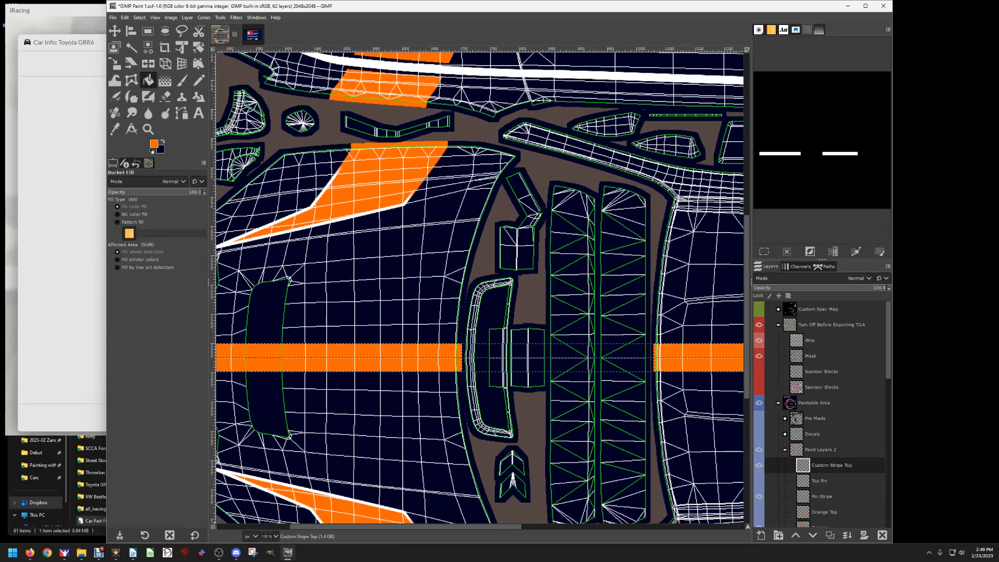
{"action": "scroll", "coordinate": [479, 287], "scroll_direction": "left", "scroll_amount": 3}
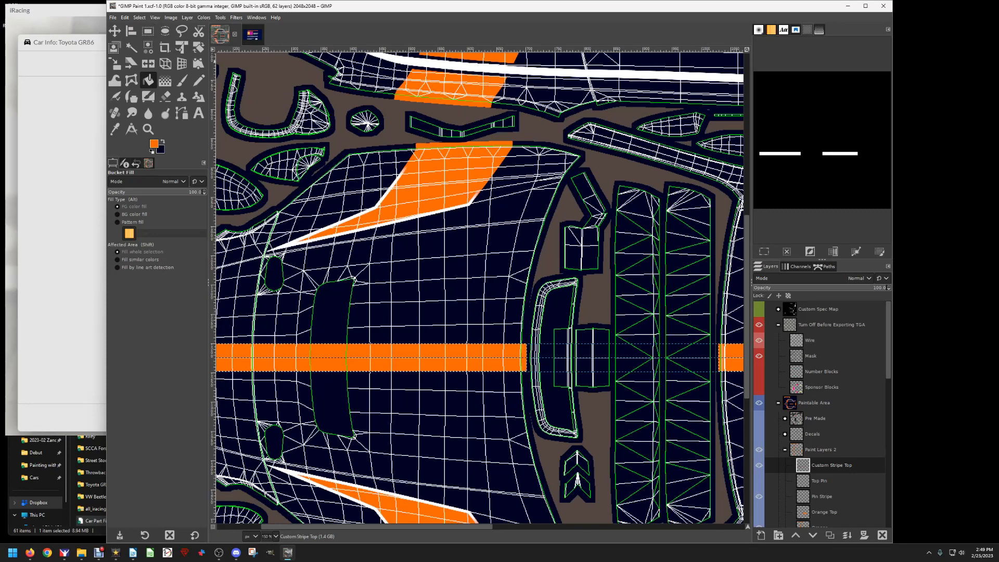
Reset the foreground and background colors to the defaults and swap them so white is the foreground.
{"action": "left_click", "coordinate": [125, 17]}
{"action": "left_click", "coordinate": [125, 17]}
{"action": "left_click", "coordinate": [162, 141]}
{"action": "left_click", "coordinate": [152, 152]}
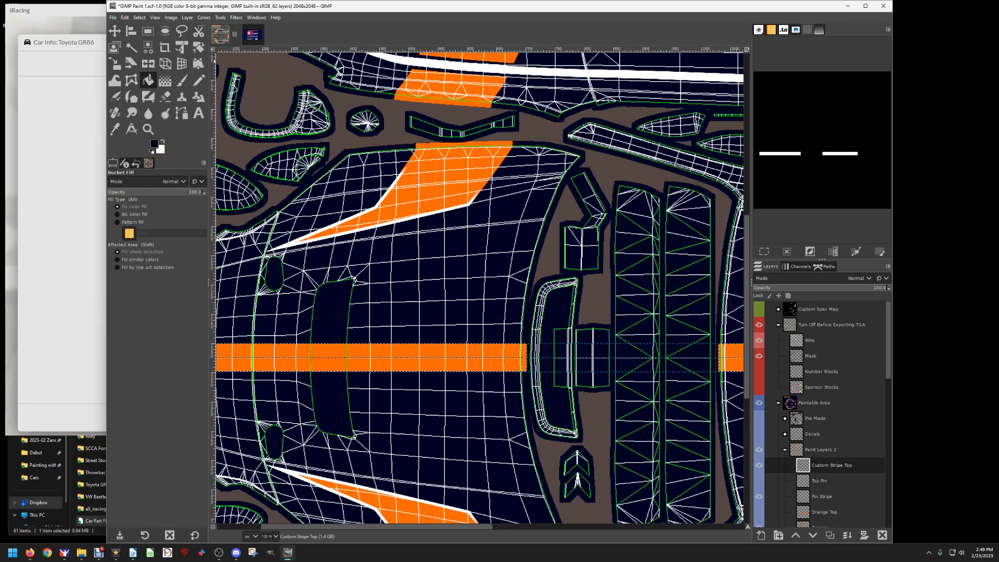
{"action": "left_click", "coordinate": [162, 141]}
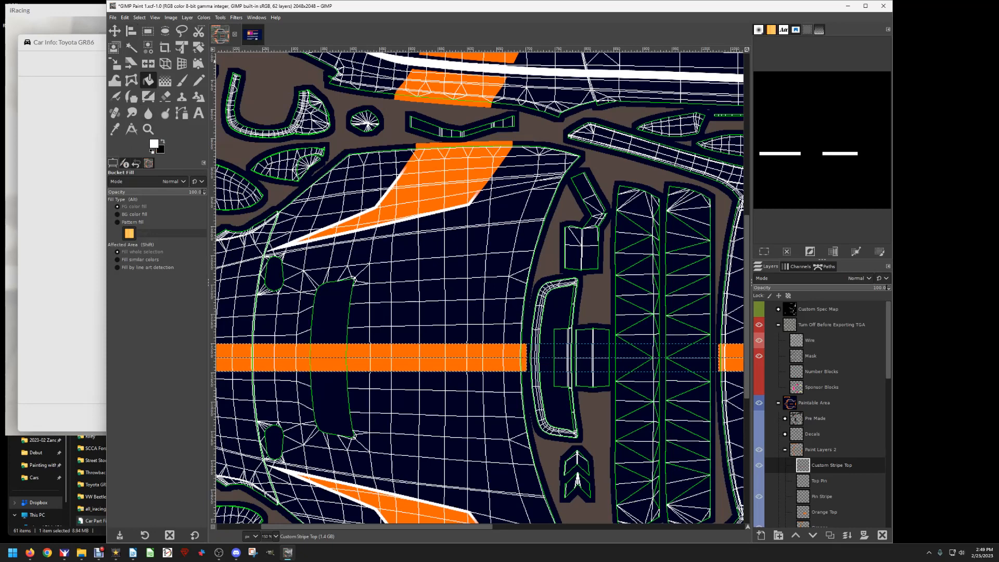
Stroke the hood and roof stripe selection with a white solid line 4 px wide on the Custom Stripe Top layer.
{"action": "left_click", "coordinate": [113, 17]}
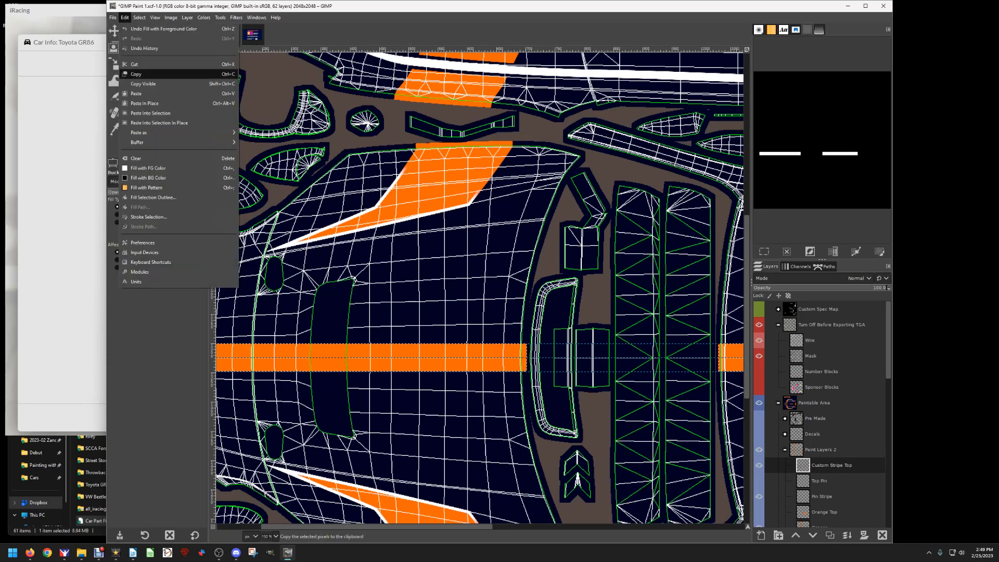
{"action": "left_click", "coordinate": [146, 216]}
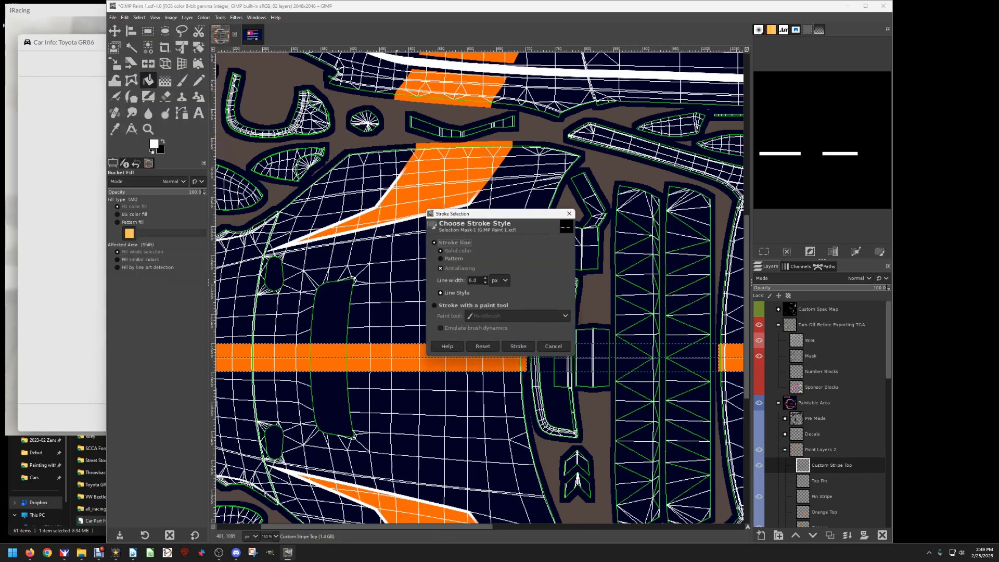
{"action": "left_click", "coordinate": [485, 283]}
{"action": "left_click", "coordinate": [484, 283]}
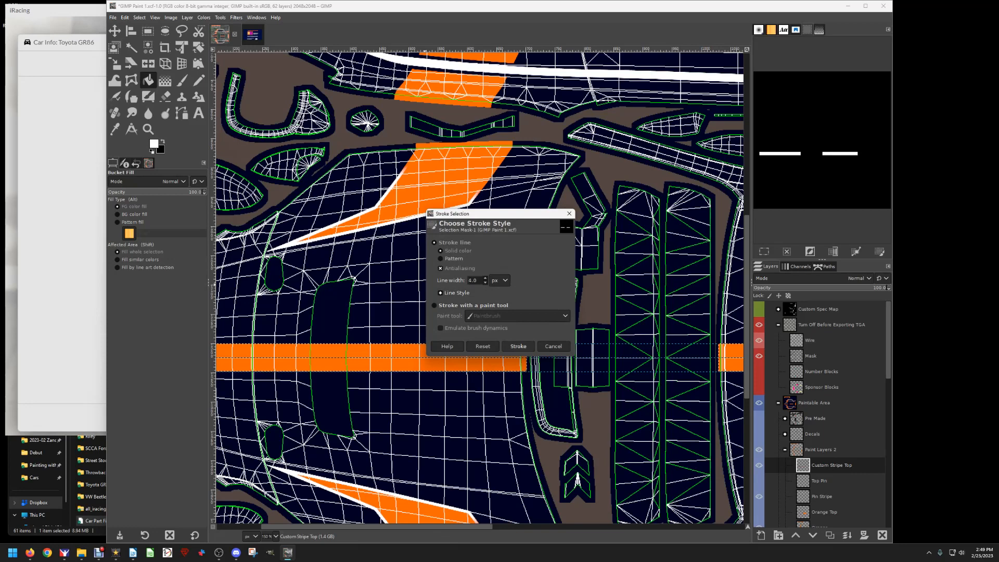
{"action": "left_click", "coordinate": [518, 346]}
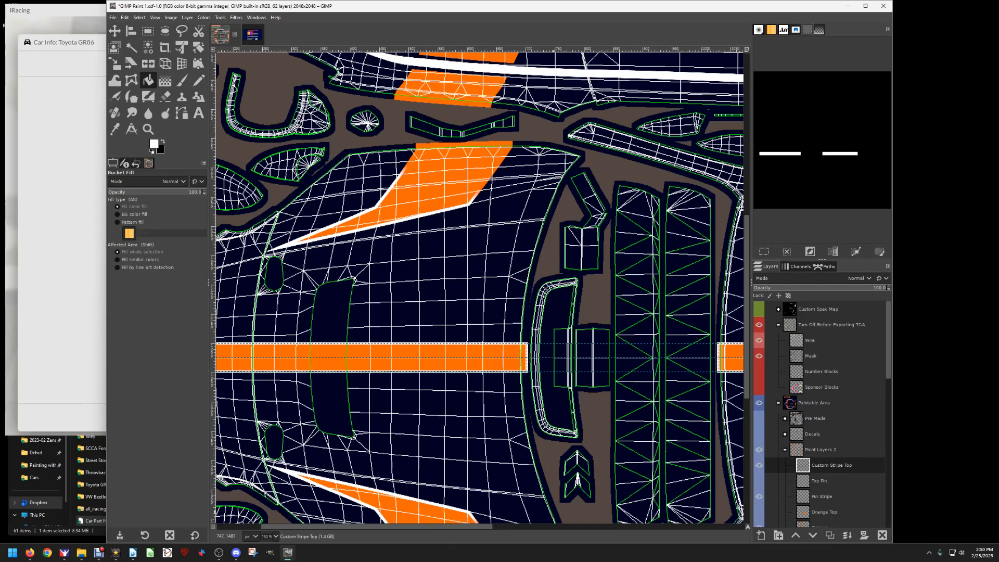
Check both outlined stripe sections, export over the existing car TGA, and view the car in iRacing.
{"action": "scroll", "coordinate": [299, 357], "scroll_direction": "left", "scroll_amount": 3}
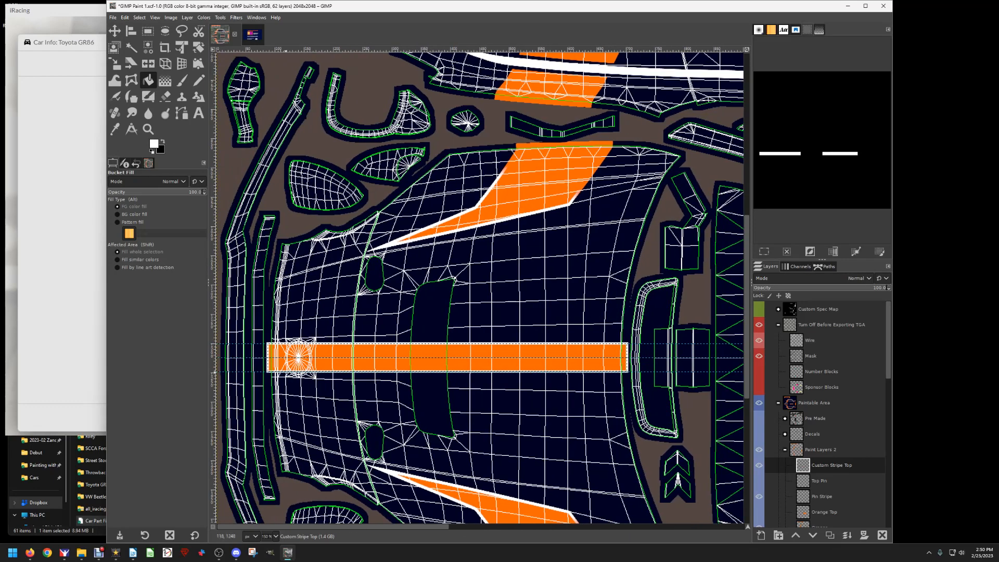
{"action": "left_click_drag", "start_coordinate": [296, 527], "coordinate": [455, 527]}
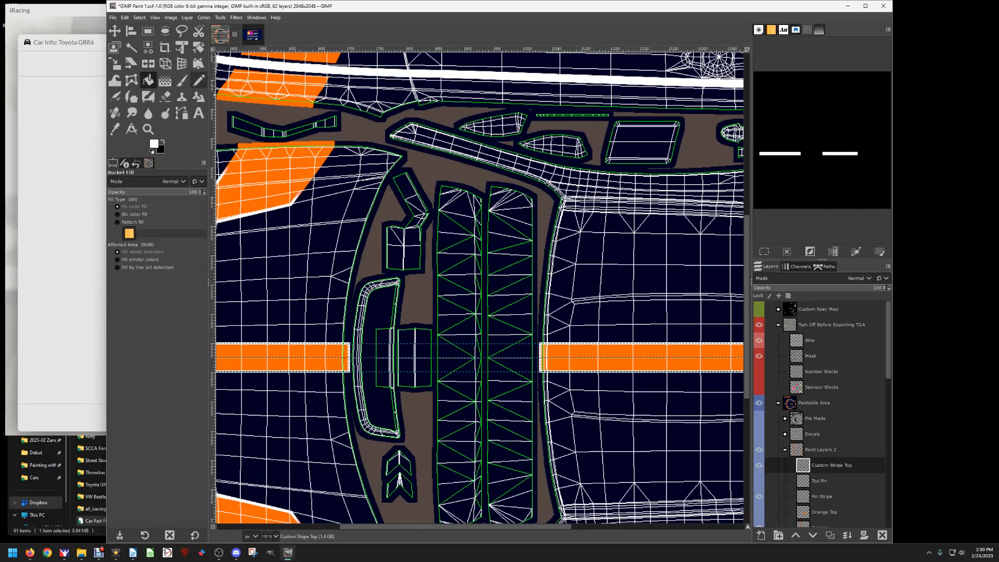
{"action": "left_click", "coordinate": [113, 17]}
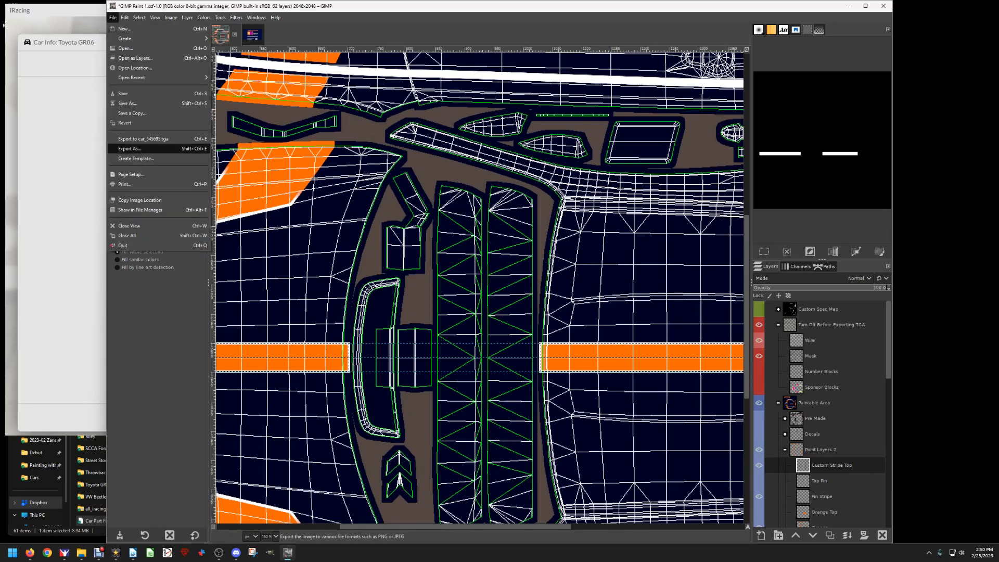
{"action": "left_click", "coordinate": [143, 138]}
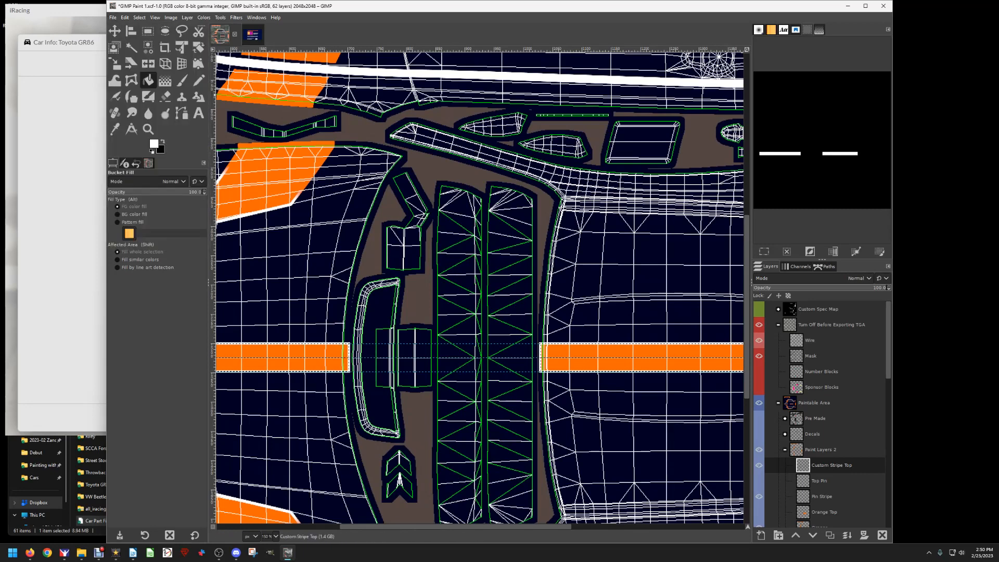
{"action": "key", "text": "alt+Tab"}
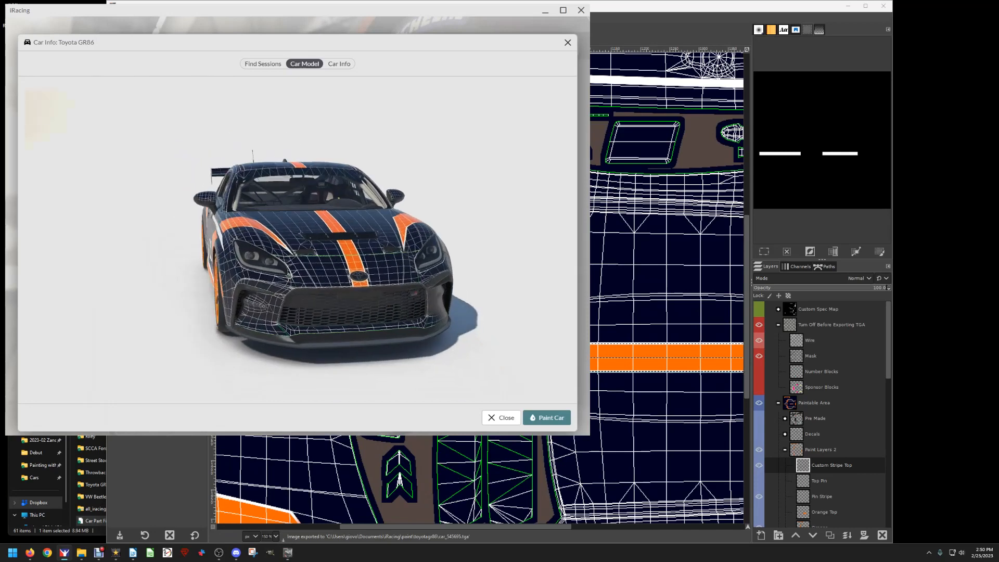
Hide the Wire layer in GIMP, export over the car TGA again, and view the outlined stripe in iRacing.
{"action": "key", "text": "alt+Tab"}
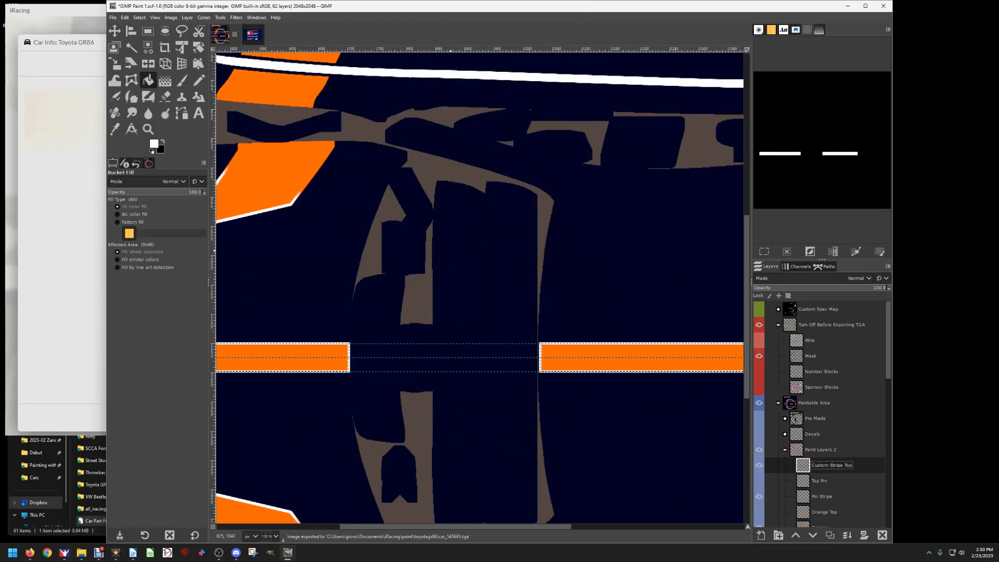
{"action": "left_click", "coordinate": [112, 17]}
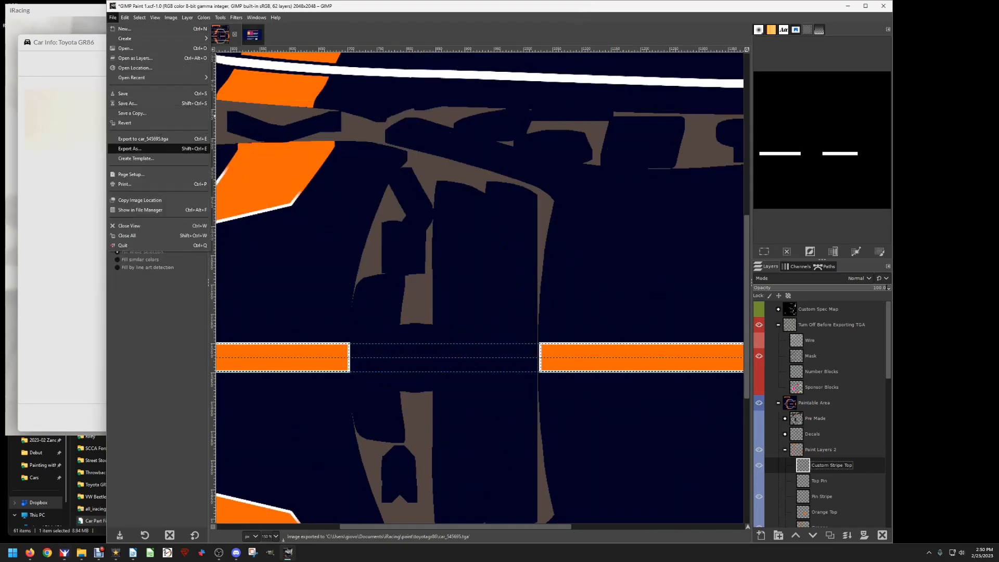
{"action": "left_click", "coordinate": [136, 138]}
{"action": "key", "text": "alt+Tab"}
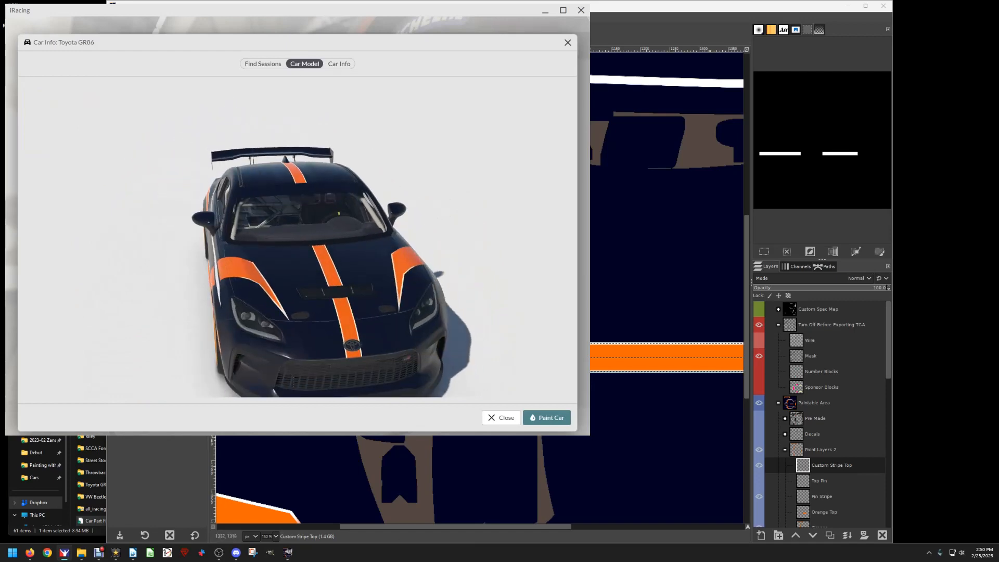
Back in GIMP, hide the Custom Stripe Top layer and show the Top Pin and Orange Top layers.
{"action": "scroll", "coordinate": [769, 434], "scroll_direction": "down", "scroll_amount": 3}
{"action": "left_click", "coordinate": [758, 411]}
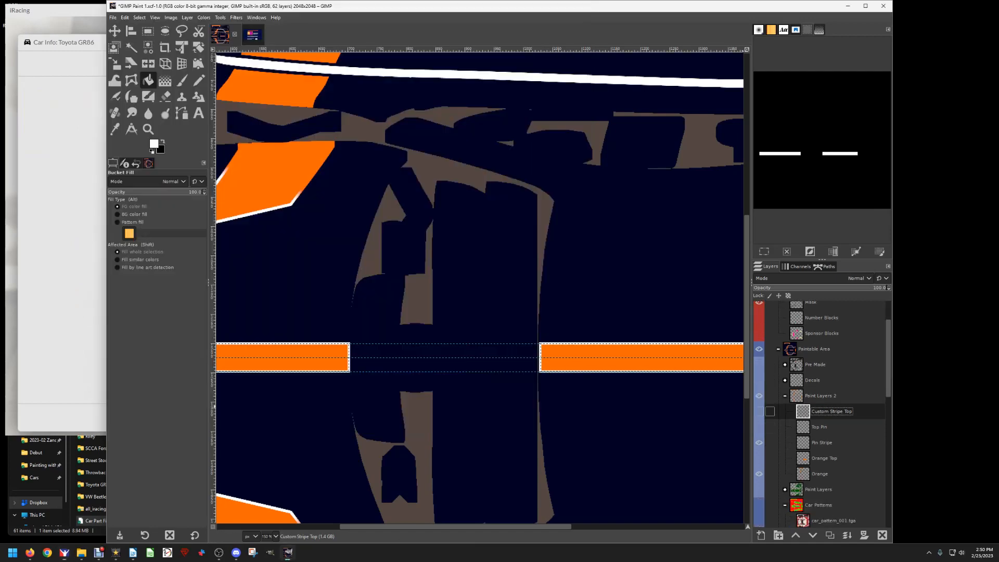
{"action": "left_click", "coordinate": [759, 427]}
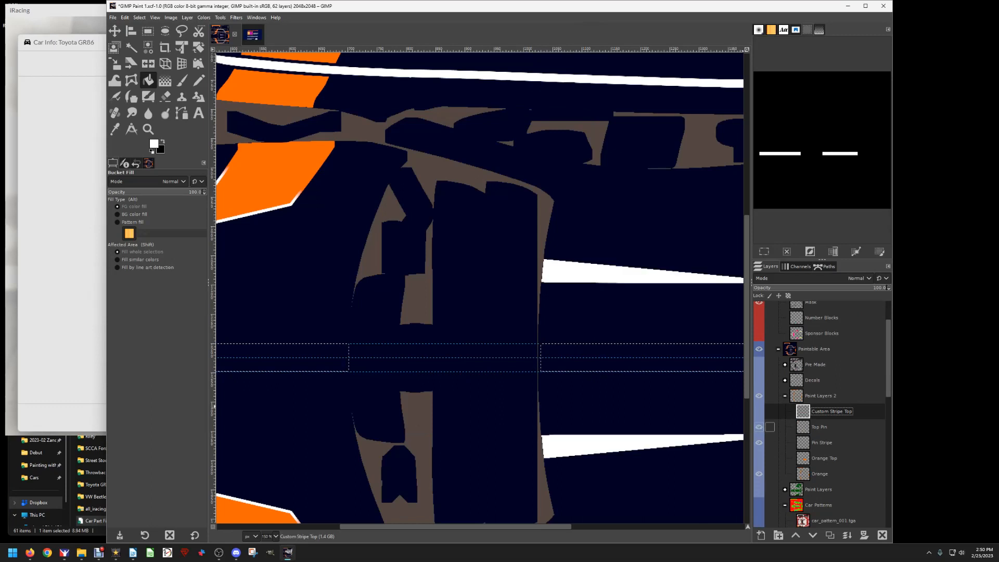
{"action": "left_click", "coordinate": [758, 458]}
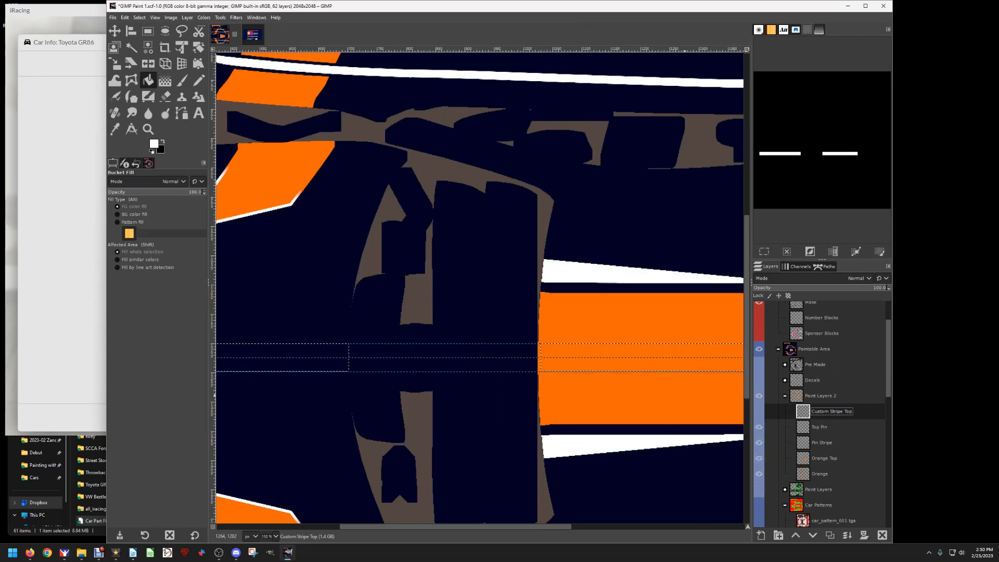
Clear the stripe selection and export the paint over the existing car TGA.
{"action": "left_click", "coordinate": [139, 17]}
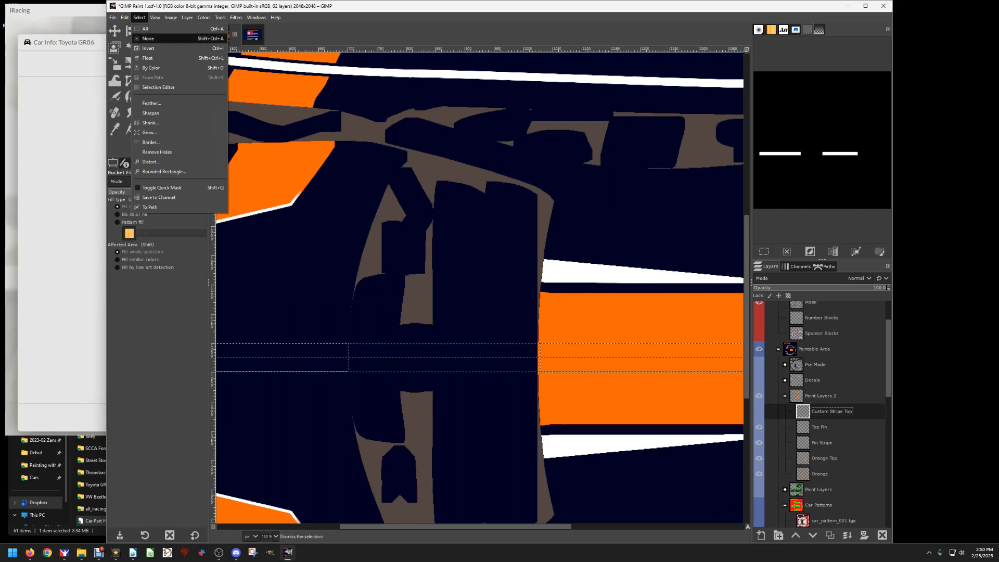
{"action": "left_click", "coordinate": [139, 17]}
{"action": "left_click", "coordinate": [112, 18]}
{"action": "left_click", "coordinate": [143, 139]}
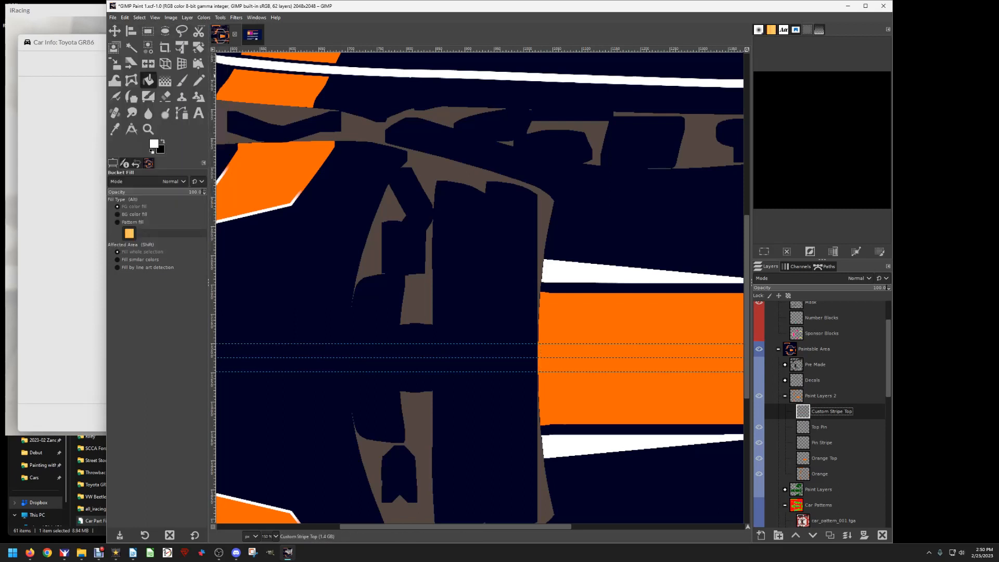
Switch to iRacing and inspect the car's roof, side and rear quarter with the updated paint.
{"action": "left_click", "coordinate": [61, 138]}
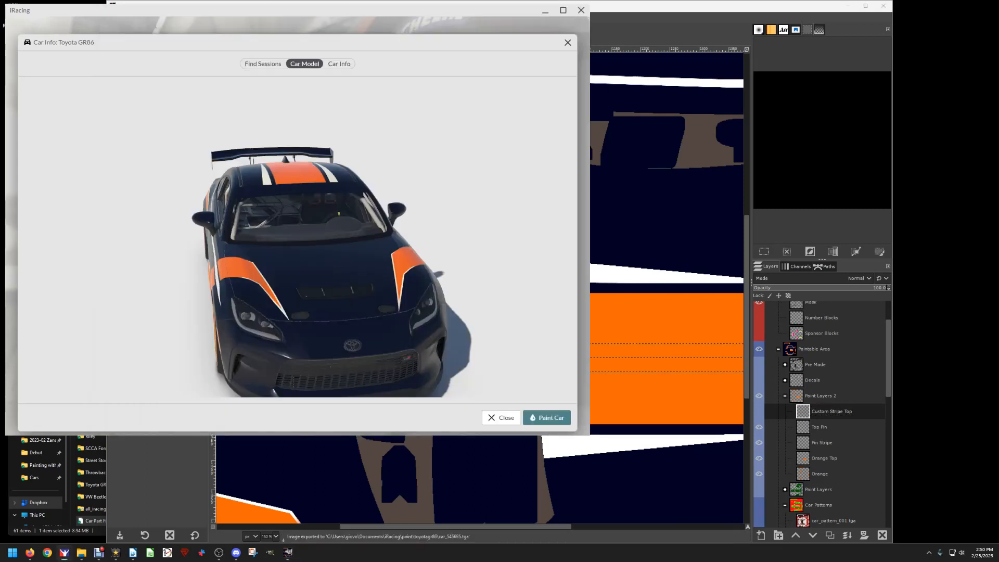
{"action": "left_click_drag", "start_coordinate": [297, 234], "coordinate": [354, 281]}
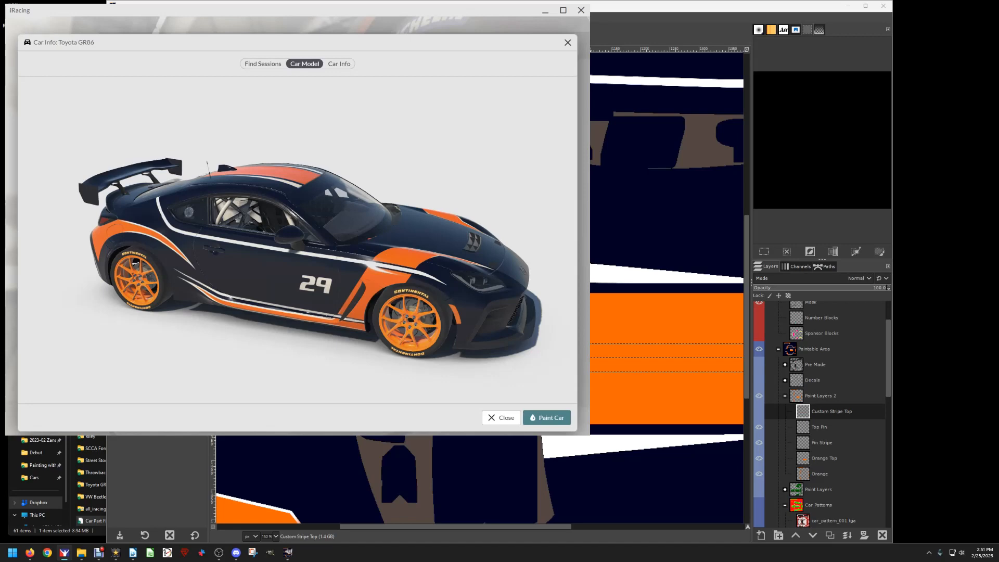
{"action": "left_click_drag", "start_coordinate": [333, 234], "coordinate": [271, 224]}
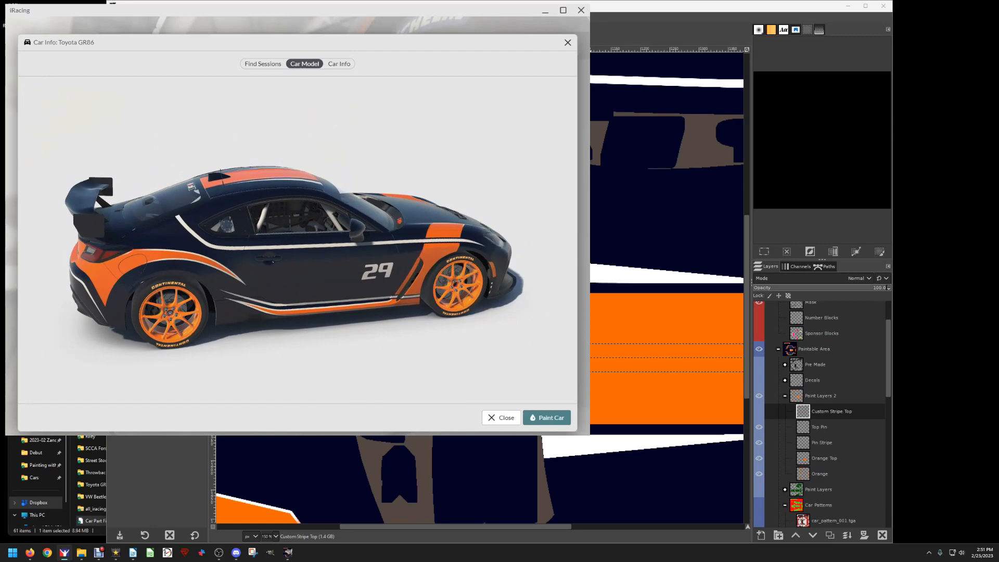
In GIMP, fuzzy-select the long white line along the upper car side on the Pin Stripe layer and delete it.
{"action": "key", "text": "alt+Tab"}
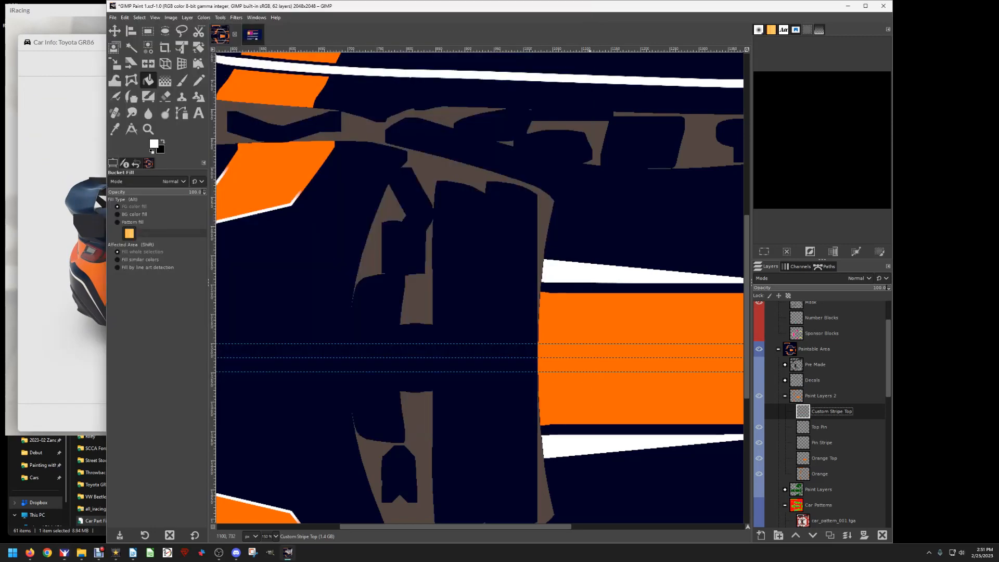
{"action": "scroll", "coordinate": [379, 301], "scroll_direction": "down", "scroll_amount": 4}
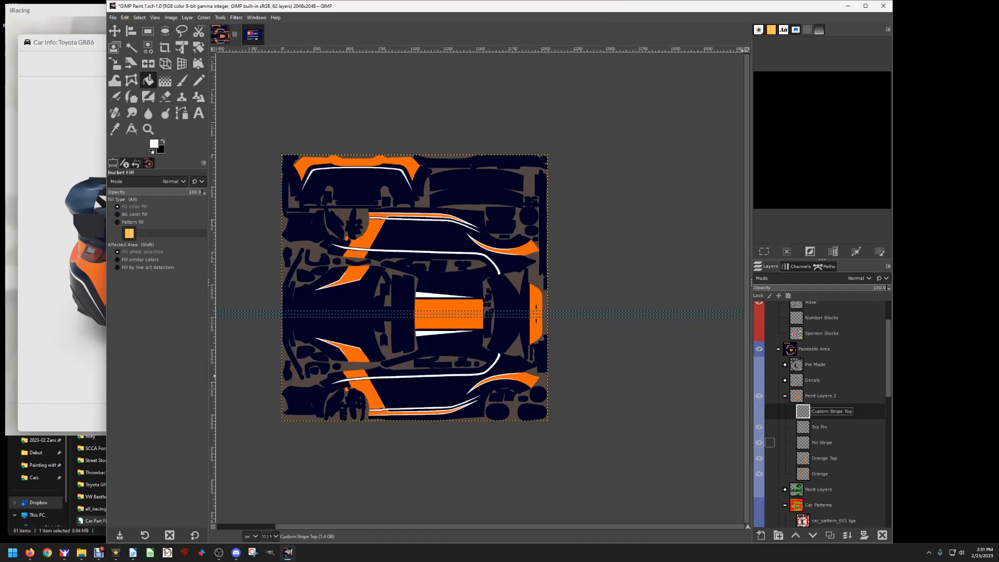
{"action": "left_click", "coordinate": [816, 442]}
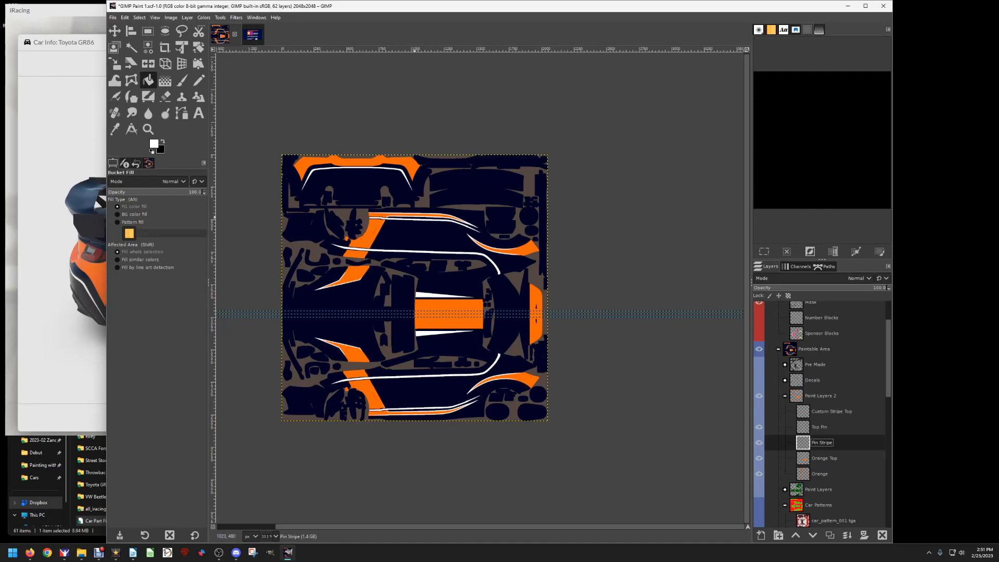
{"action": "scroll", "coordinate": [414, 217], "scroll_direction": "up", "scroll_amount": 4}
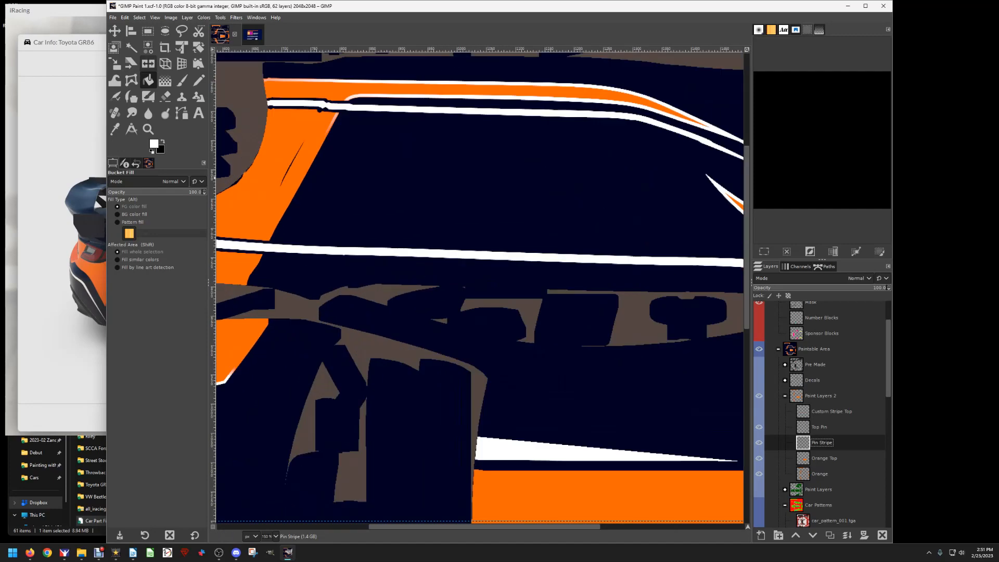
{"action": "left_click", "coordinate": [131, 48]}
{"action": "left_click", "coordinate": [398, 251]}
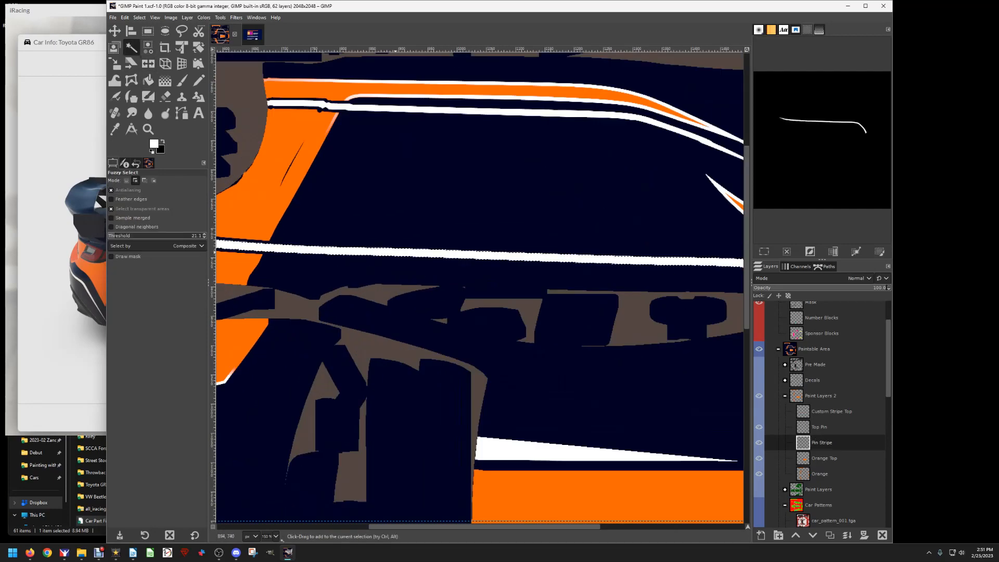
{"action": "left_click", "coordinate": [124, 17]}
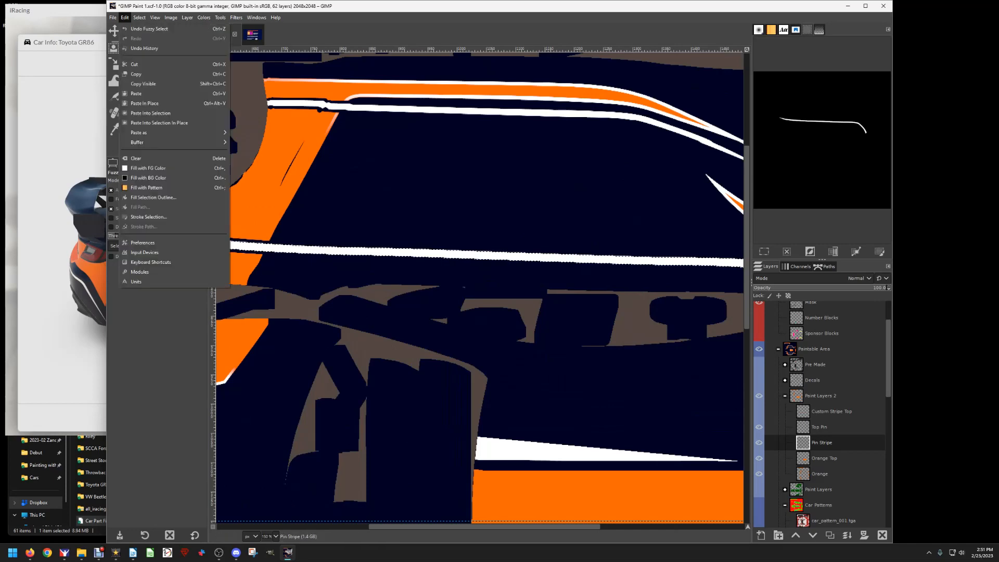
{"action": "left_click", "coordinate": [140, 158]}
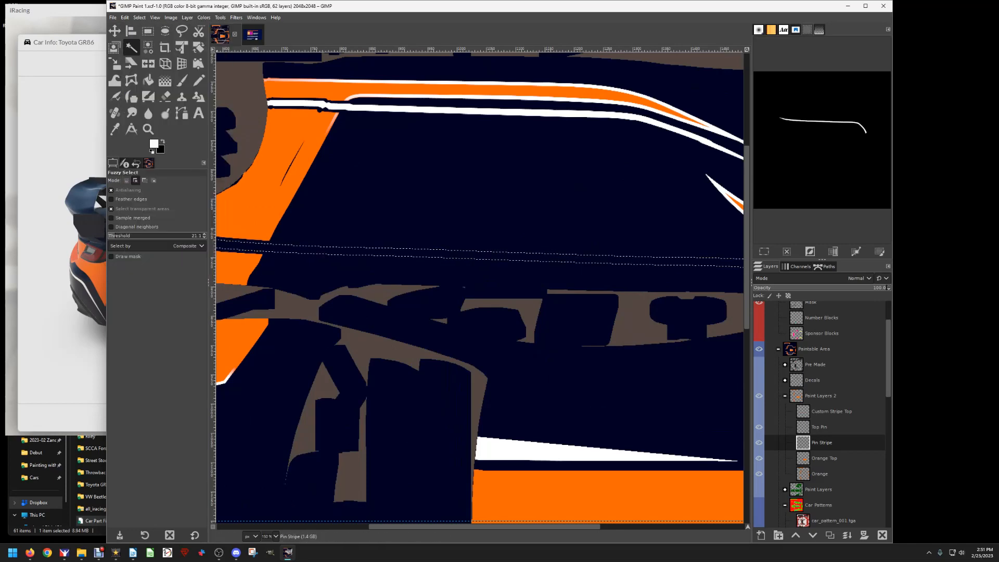
Deselect everything and re-export the car TGA to check the side without the upper pin stripe in iRacing.
{"action": "left_click", "coordinate": [140, 17]}
{"action": "left_click", "coordinate": [149, 39]}
{"action": "left_click", "coordinate": [124, 18]}
{"action": "mouse_move", "coordinate": [140, 17]}
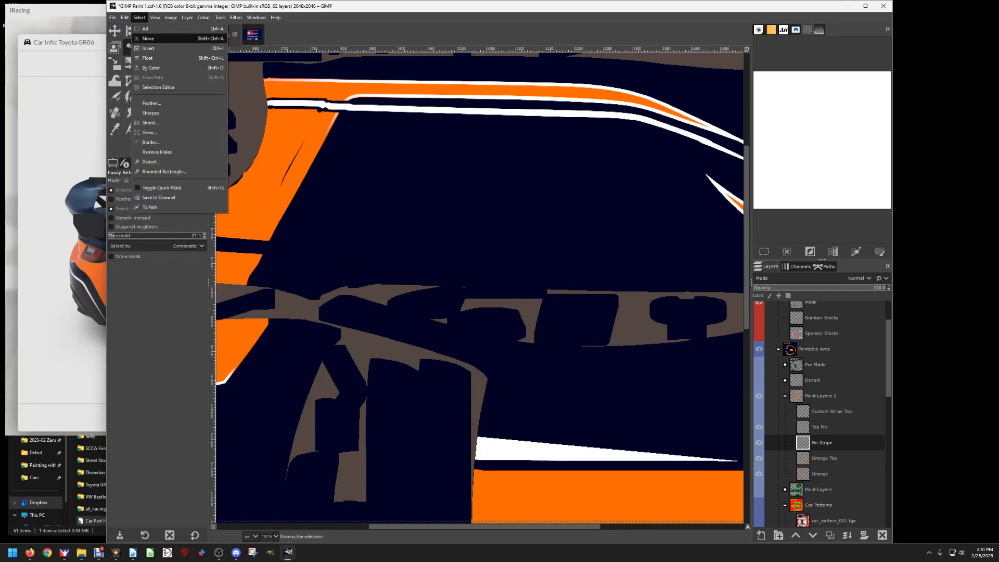
{"action": "left_click", "coordinate": [148, 38]}
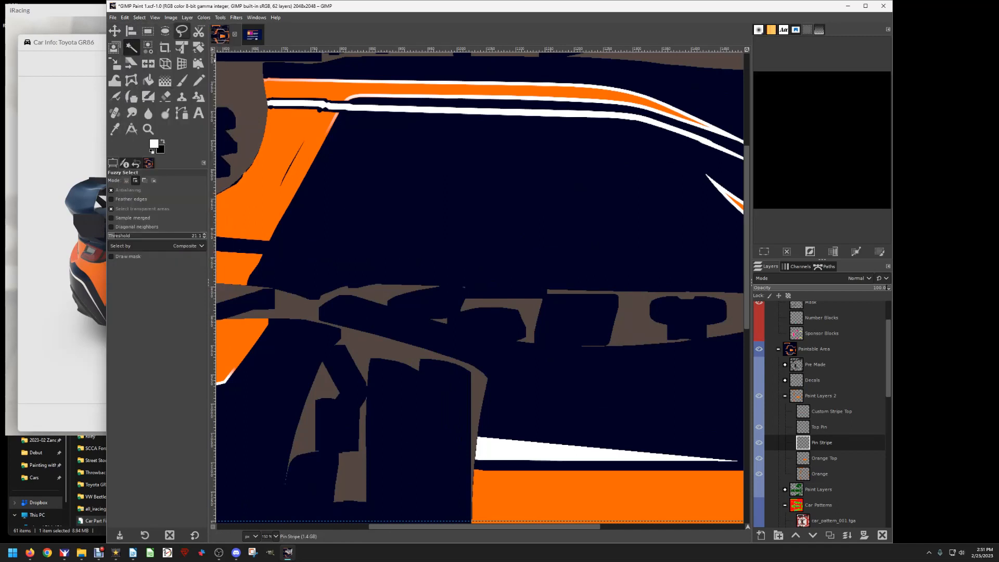
{"action": "left_click", "coordinate": [113, 18]}
{"action": "left_click", "coordinate": [140, 138]}
{"action": "key", "text": "alt+Tab"}
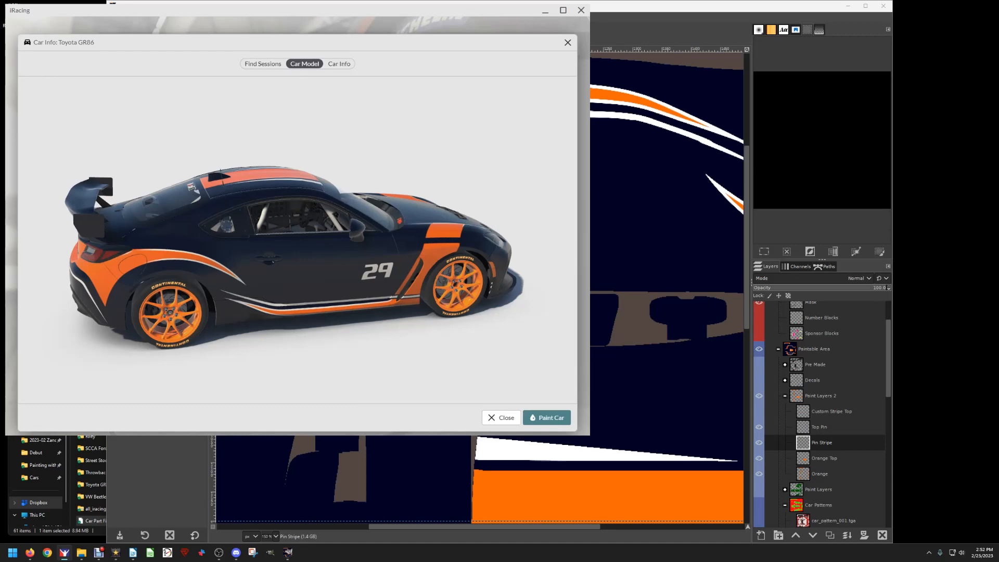
In GIMP, undo the deletion of the long white upper side line on the Pin Stripe layer and clear its selection.
{"action": "key", "text": "alt+Tab"}
{"action": "left_click", "coordinate": [124, 17]}
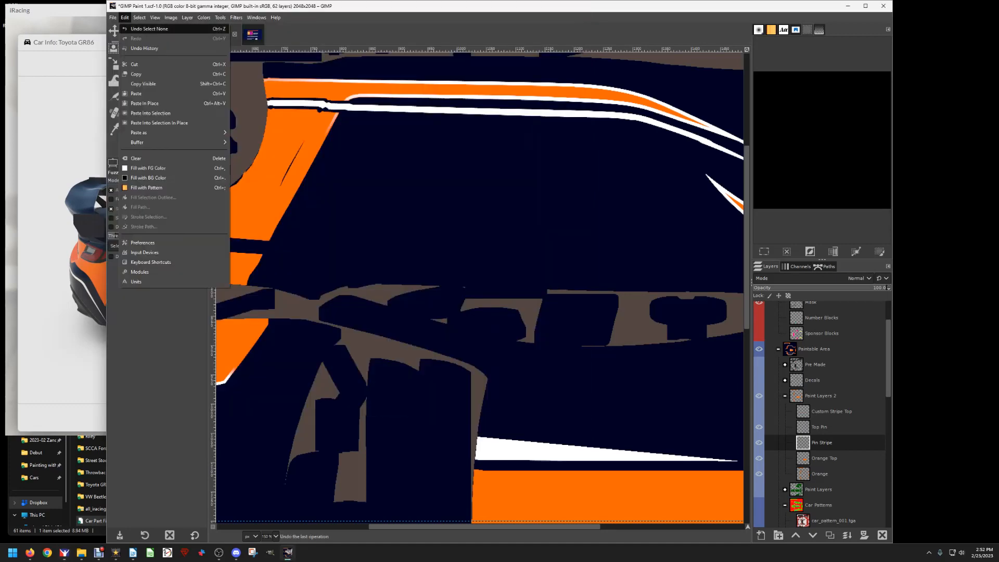
{"action": "left_click", "coordinate": [136, 29]}
{"action": "left_click", "coordinate": [124, 17]}
{"action": "left_click", "coordinate": [132, 29]}
{"action": "left_click", "coordinate": [125, 17]}
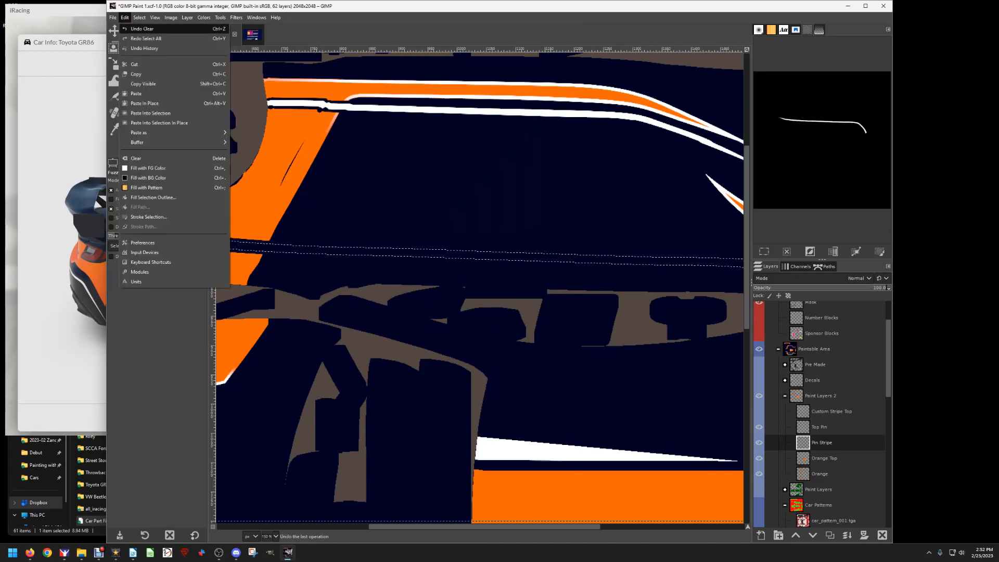
{"action": "left_click", "coordinate": [132, 29]}
{"action": "left_click", "coordinate": [124, 17]}
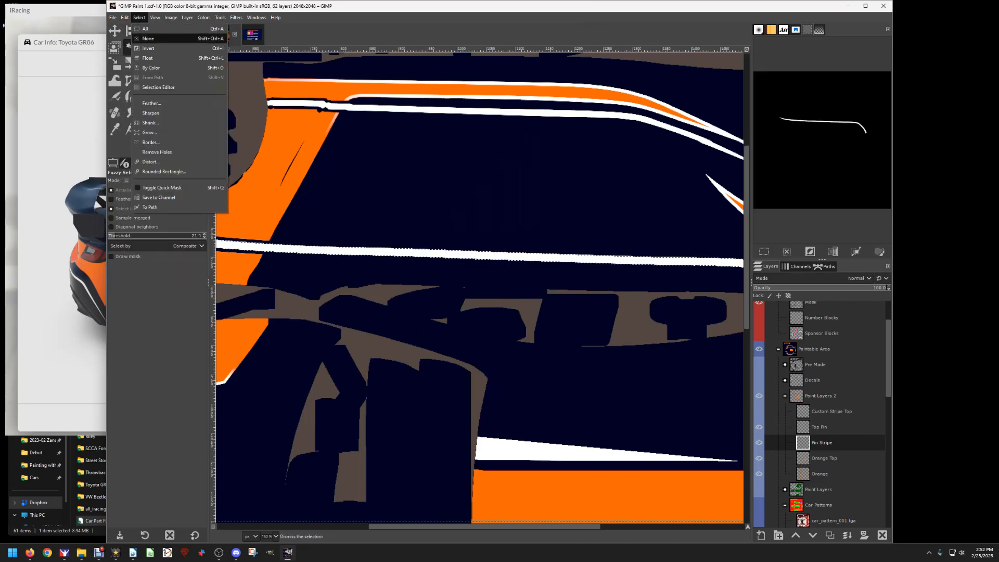
{"action": "left_click", "coordinate": [132, 28]}
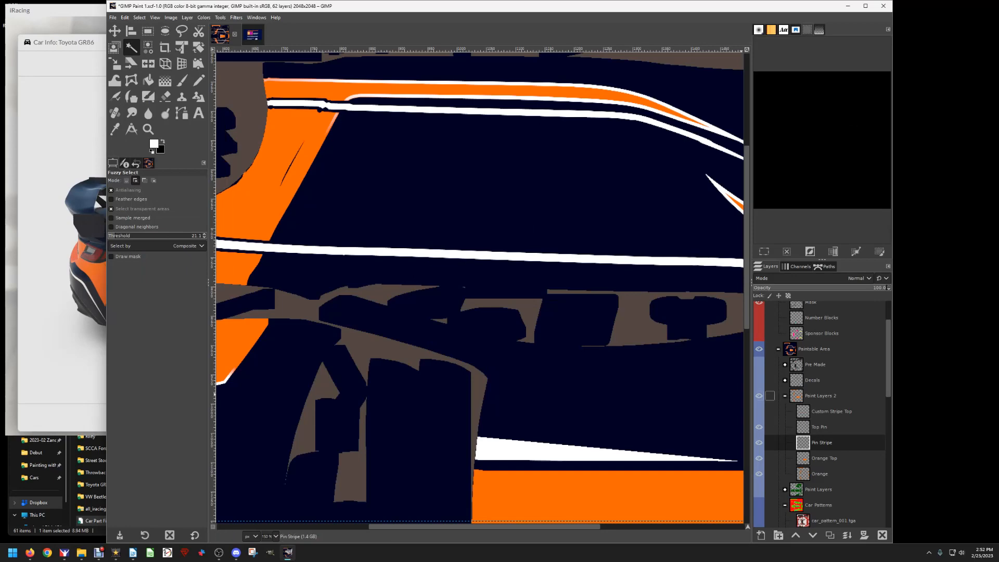
Collapse the Paint Layers 2 and Car Patterns layer groups and bring the roof area of the template into view.
{"action": "left_click", "coordinate": [785, 396]}
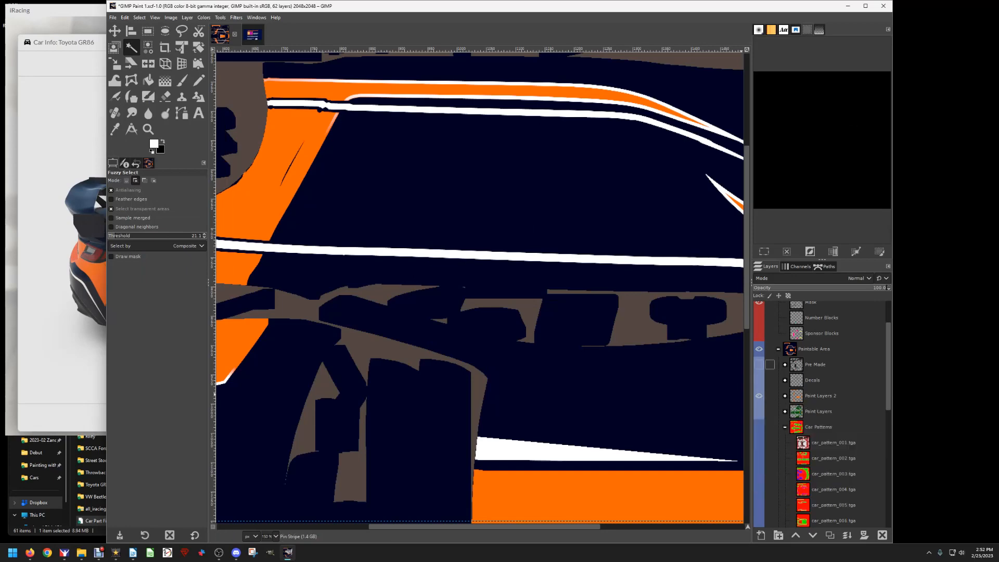
{"action": "scroll", "coordinate": [784, 401], "scroll_direction": "up", "scroll_amount": 3}
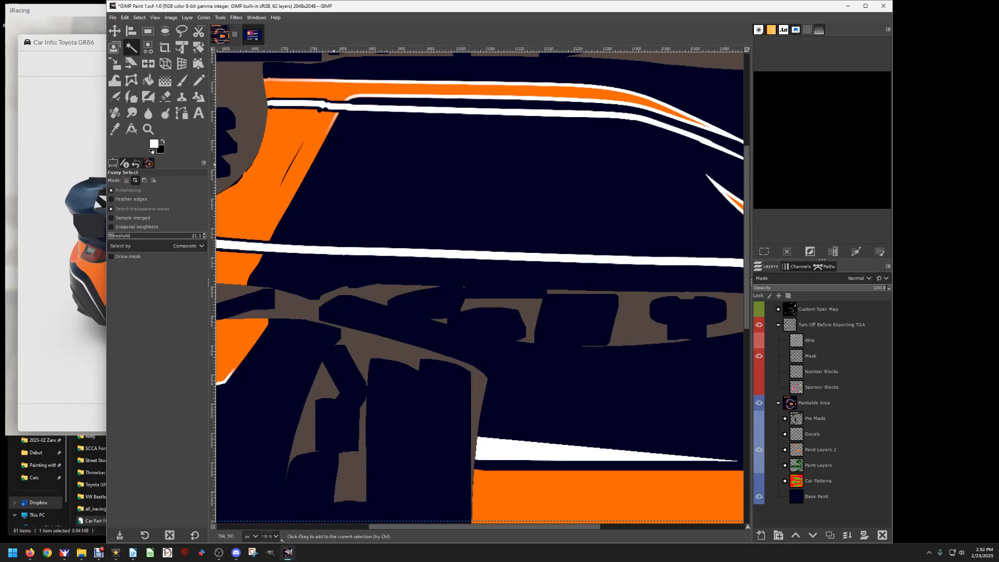
{"action": "scroll", "coordinate": [474, 244], "scroll_direction": "down", "scroll_amount": 5}
{"action": "scroll", "coordinate": [476, 265], "scroll_direction": "up", "scroll_amount": 4}
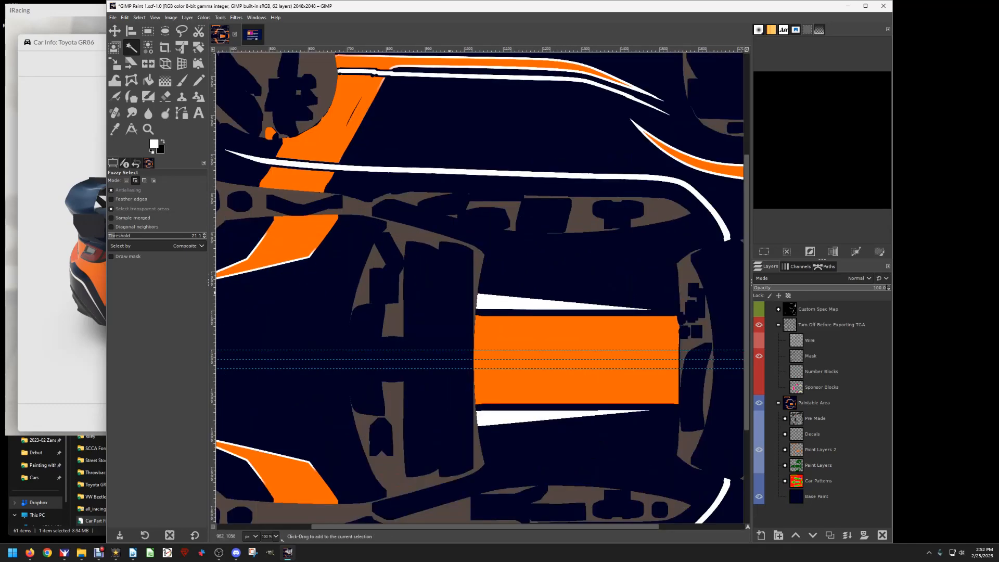
{"action": "scroll", "coordinate": [480, 288], "scroll_direction": "down", "scroll_amount": 3}
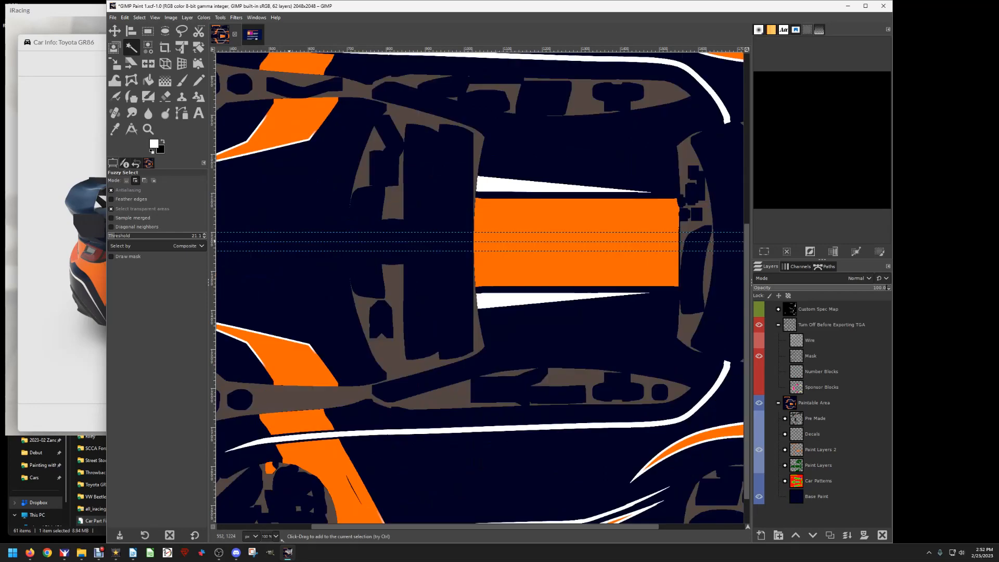
Turn the iRacing car to a front three-quarter view, and re-export the car TGA from GIMP to preview the restored pin stripe.
{"action": "left_click", "coordinate": [64, 552]}
{"action": "left_click_drag", "start_coordinate": [297, 239], "coordinate": [190, 263]}
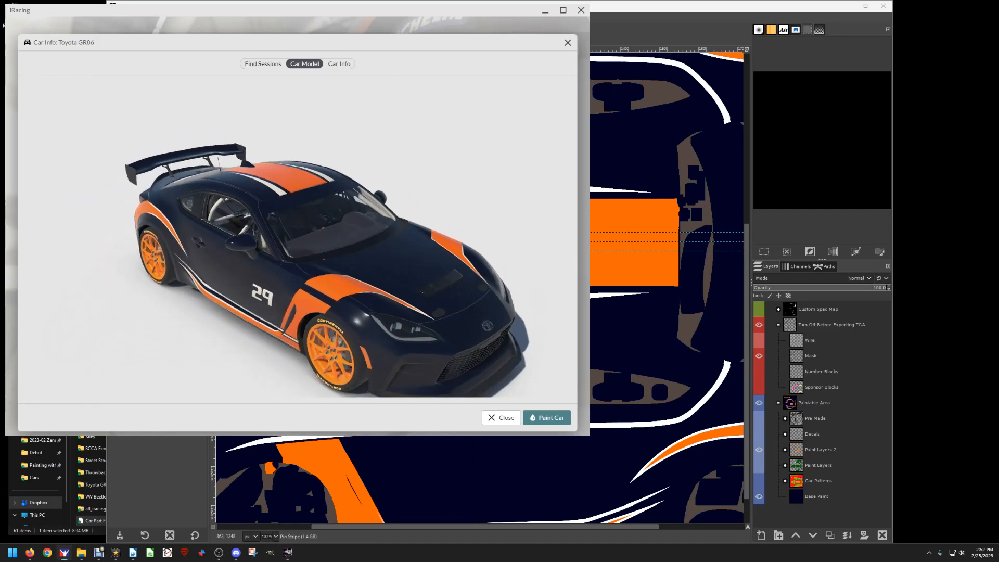
{"action": "left_click", "coordinate": [288, 552]}
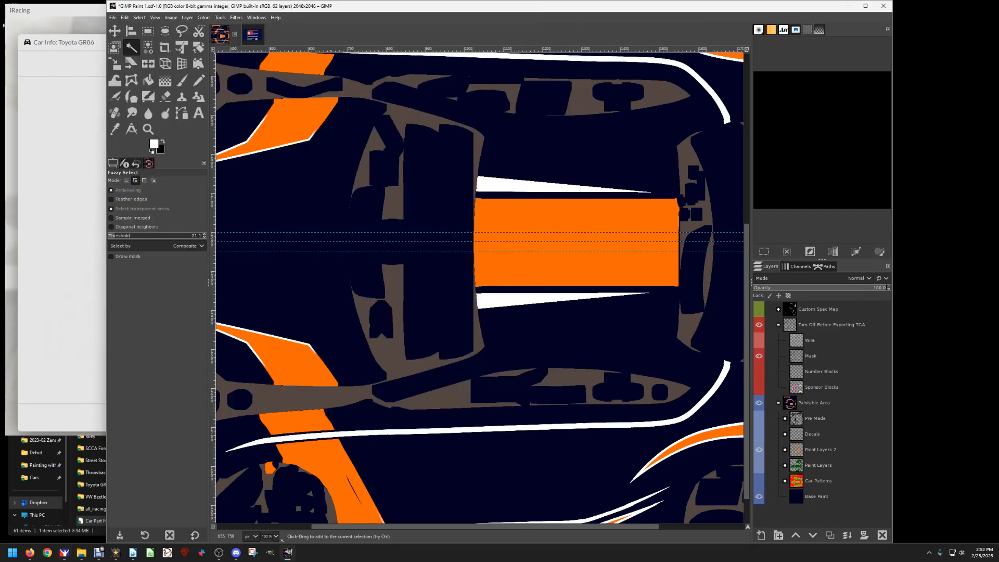
{"action": "left_click", "coordinate": [112, 17]}
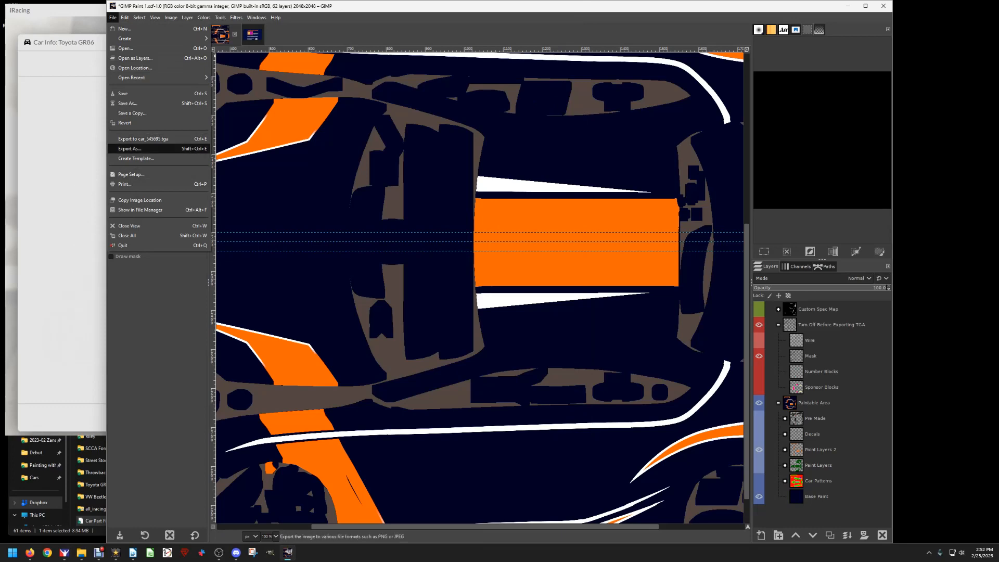
{"action": "left_click", "coordinate": [142, 138]}
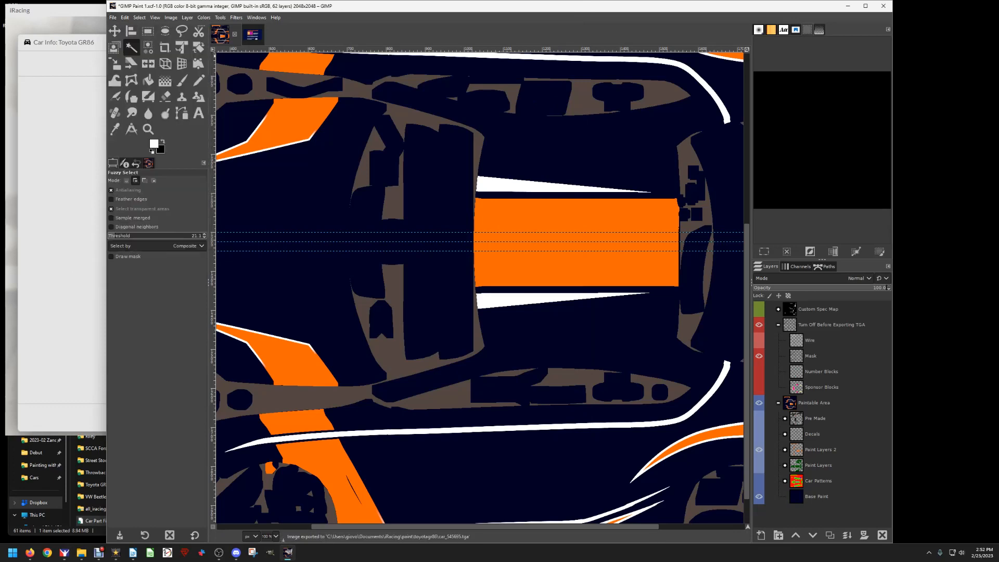
{"action": "left_click", "coordinate": [64, 552]}
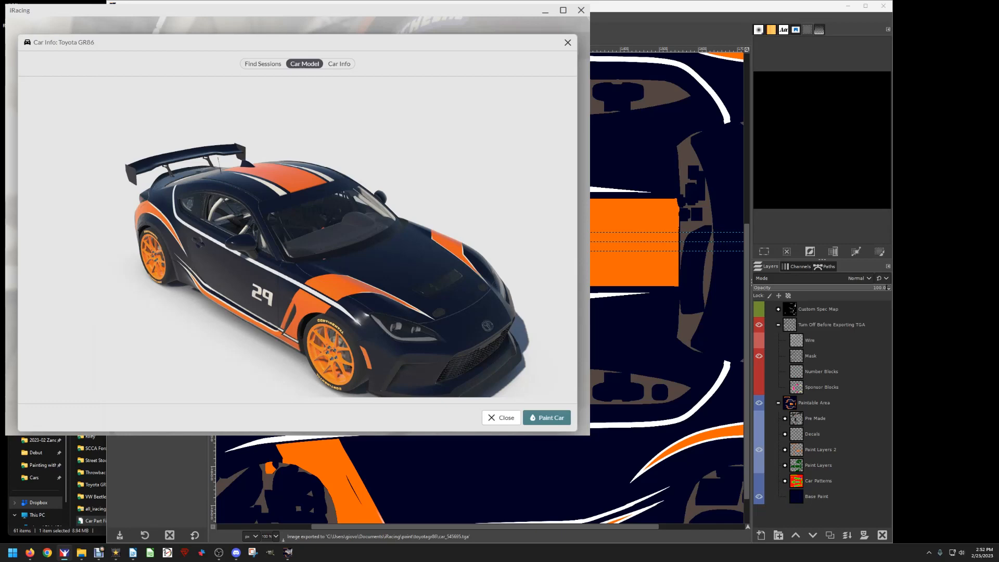
Compare the hood area of the GIMP template with a close-up of the car's hood and front fender in iRacing.
{"action": "left_click", "coordinate": [287, 553]}
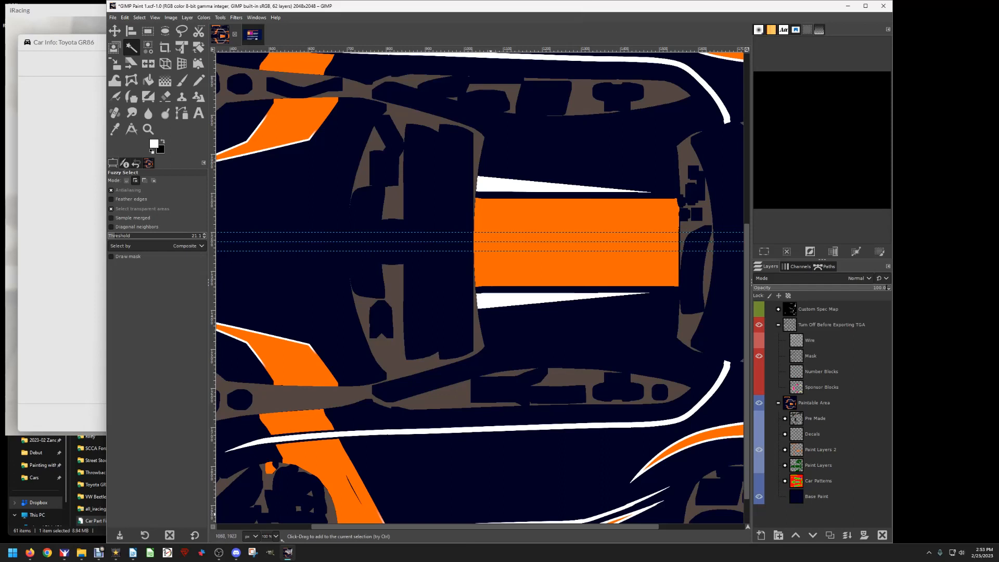
{"action": "left_click_drag", "start_coordinate": [500, 527], "coordinate": [425, 522]}
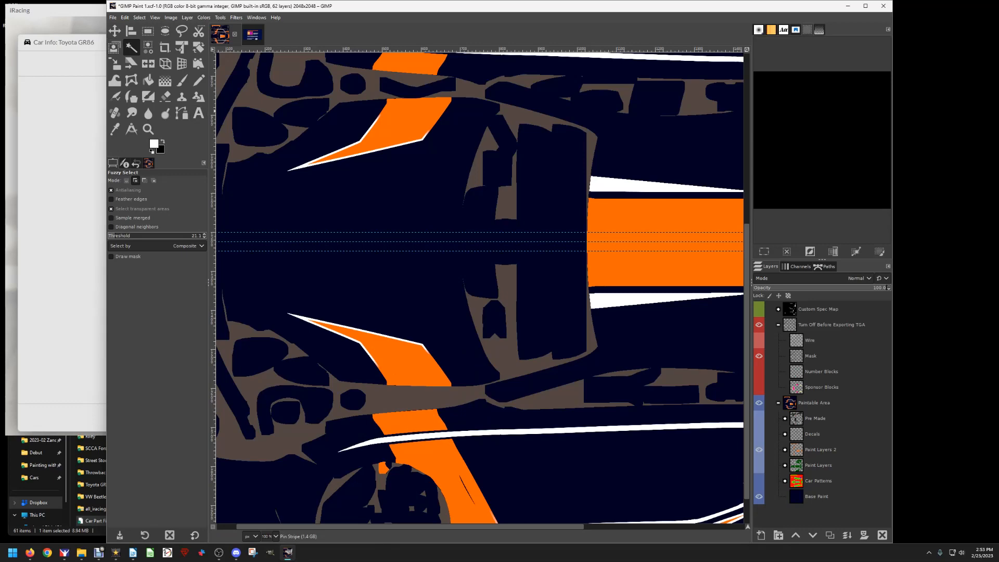
{"action": "left_click", "coordinate": [68, 11]}
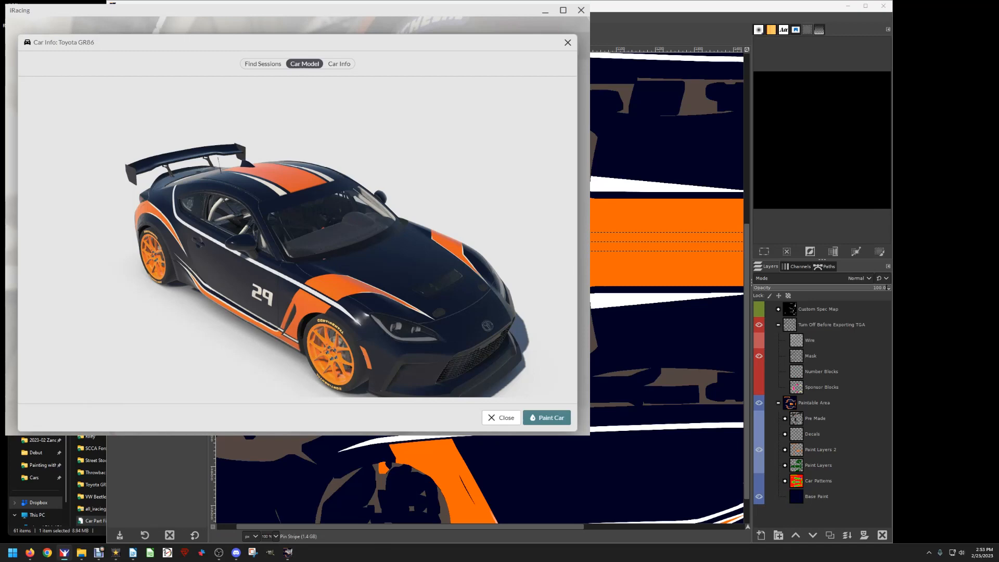
{"action": "scroll", "coordinate": [297, 243], "scroll_direction": "up", "scroll_amount": 3}
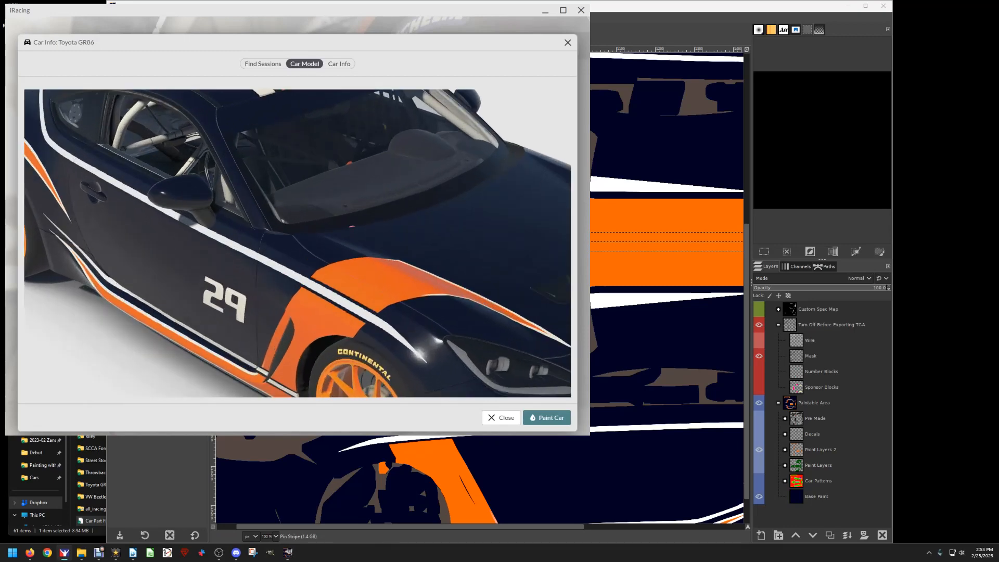
{"action": "left_click_drag", "start_coordinate": [297, 243], "coordinate": [249, 244]}
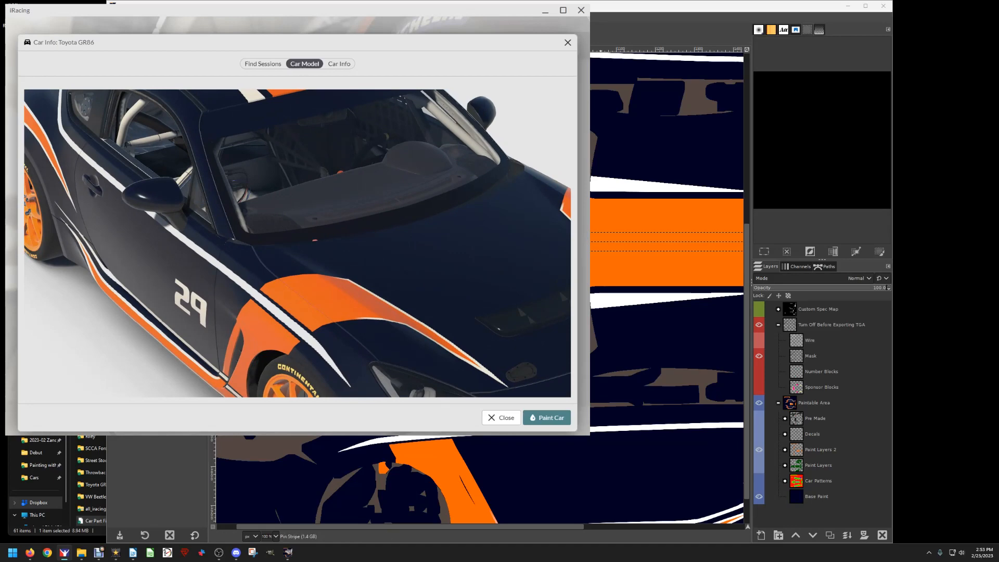
In GIMP, show the Wire layer and open Grandpa's Kitchen.png from the iRacing Logos/Food folder as a new layer.
{"action": "key", "text": "alt+Tab"}
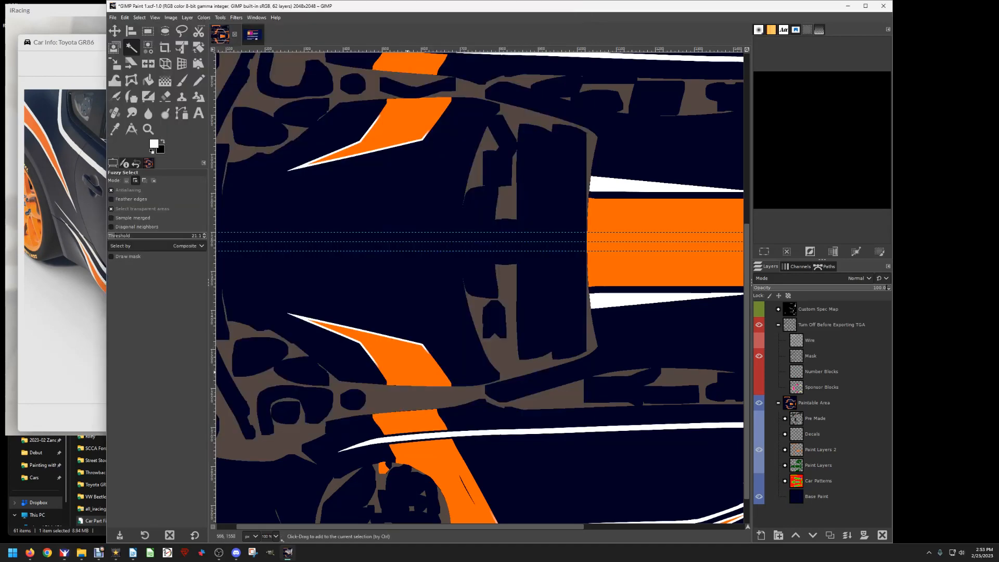
{"action": "left_click", "coordinate": [759, 339]}
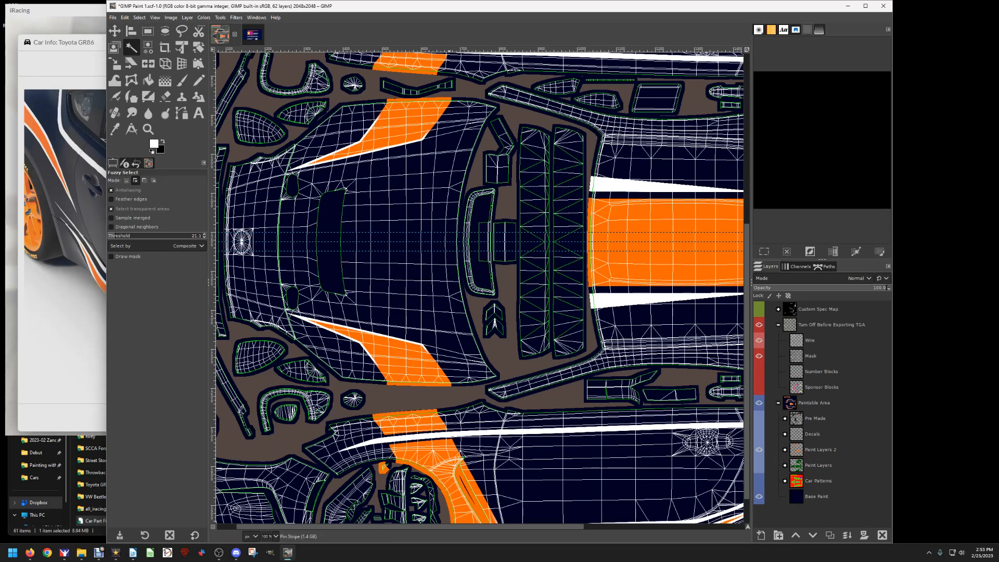
{"action": "left_click", "coordinate": [113, 17]}
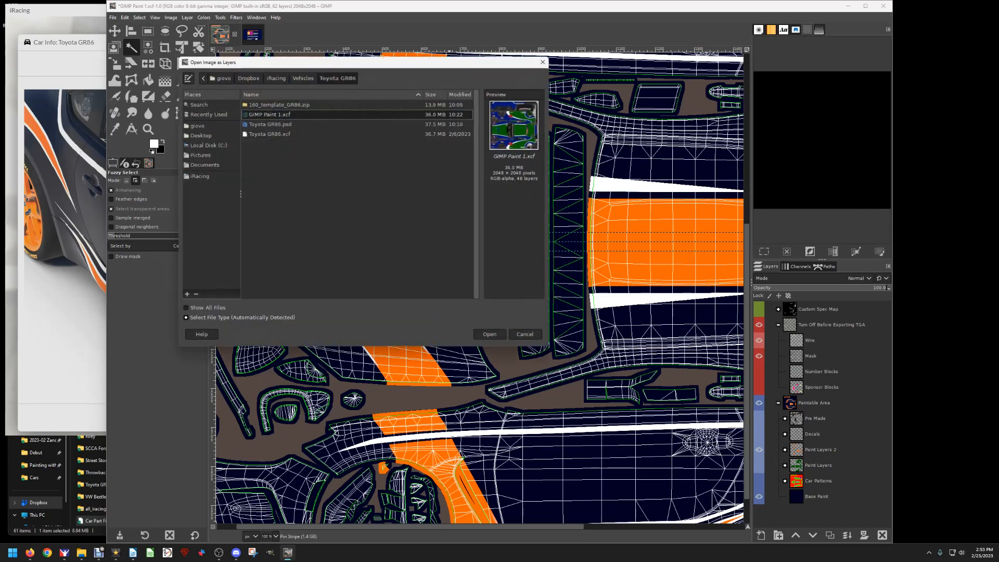
{"action": "left_click", "coordinate": [249, 78]}
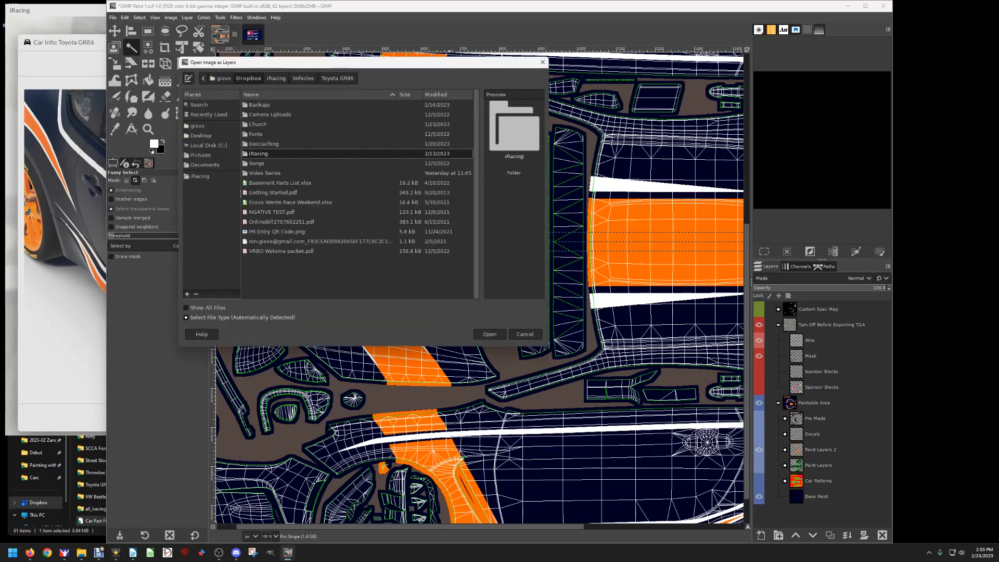
{"action": "left_click", "coordinate": [276, 78]}
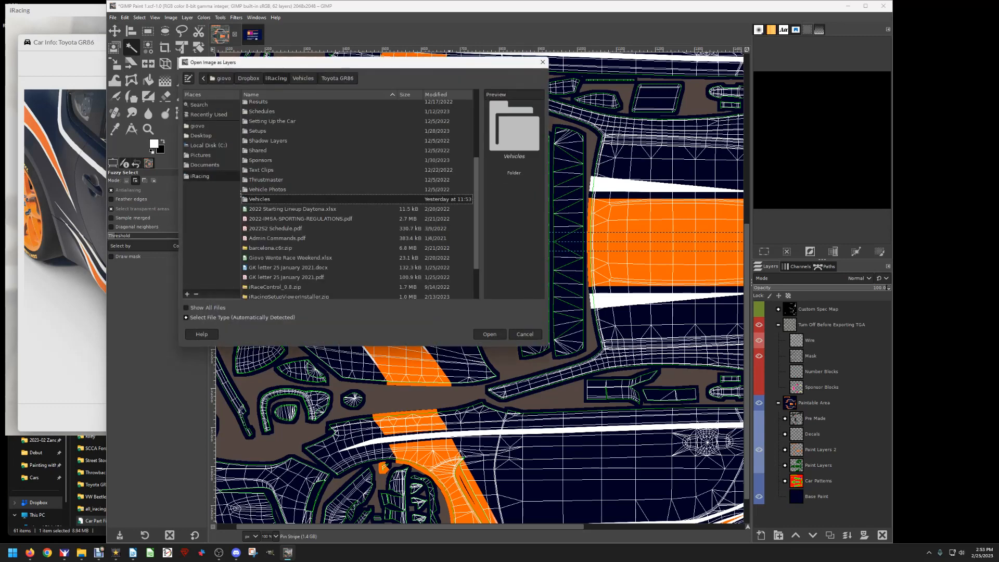
{"action": "scroll", "coordinate": [241, 196], "scroll_direction": "up", "scroll_amount": 5}
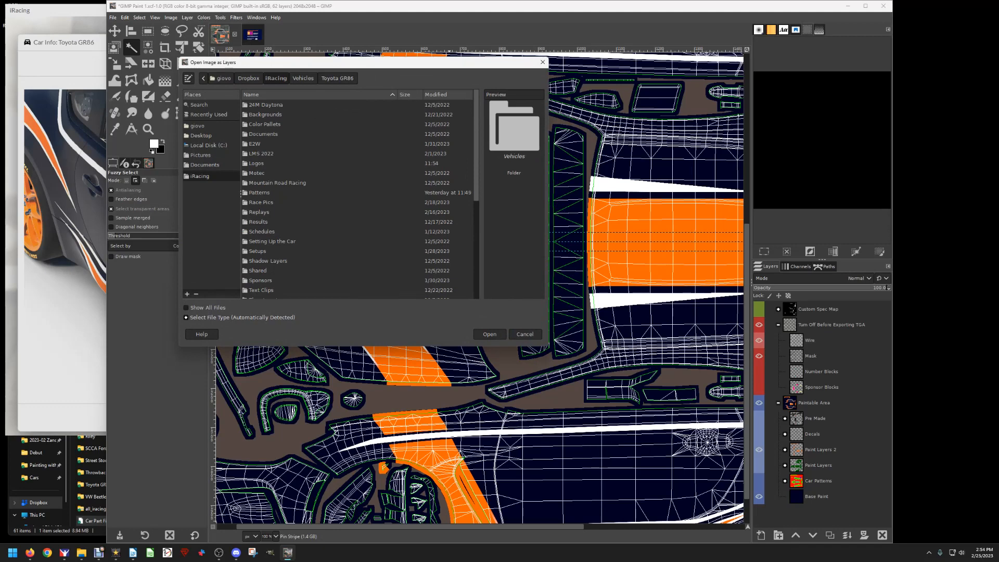
{"action": "double_click", "coordinate": [255, 163]}
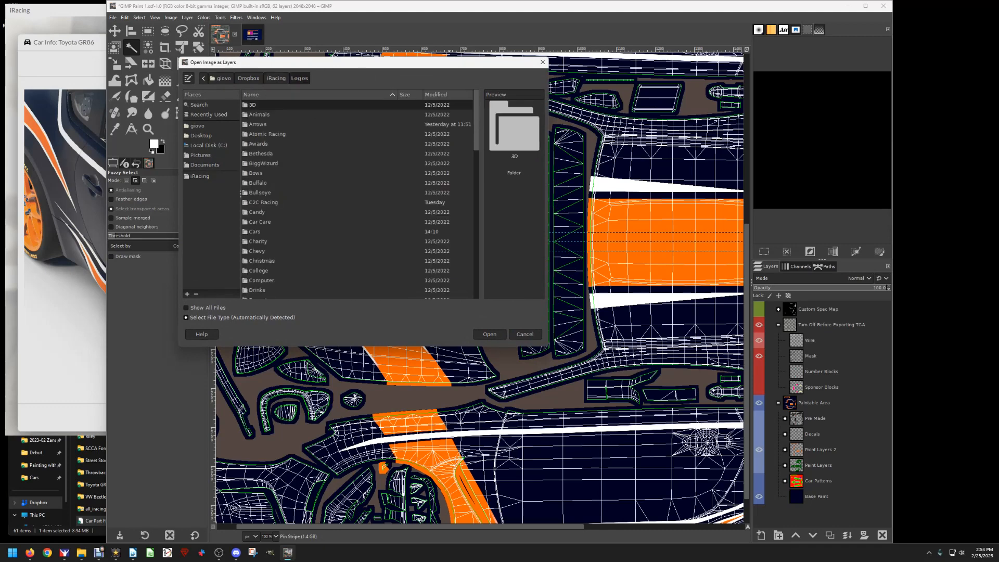
{"action": "scroll", "coordinate": [241, 192], "scroll_direction": "down", "scroll_amount": 3}
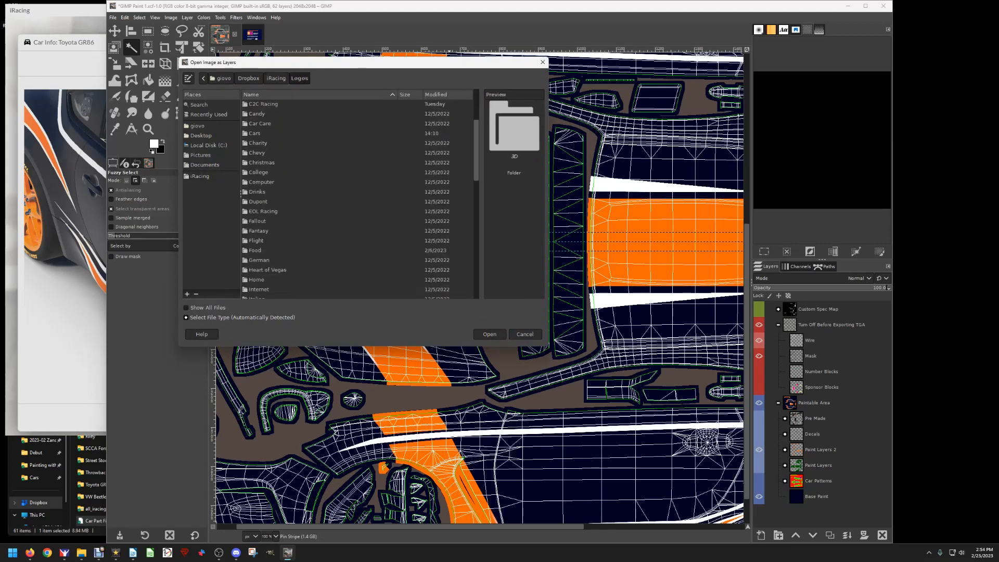
{"action": "scroll", "coordinate": [240, 193], "scroll_direction": "down", "scroll_amount": 2}
{"action": "double_click", "coordinate": [241, 192]}
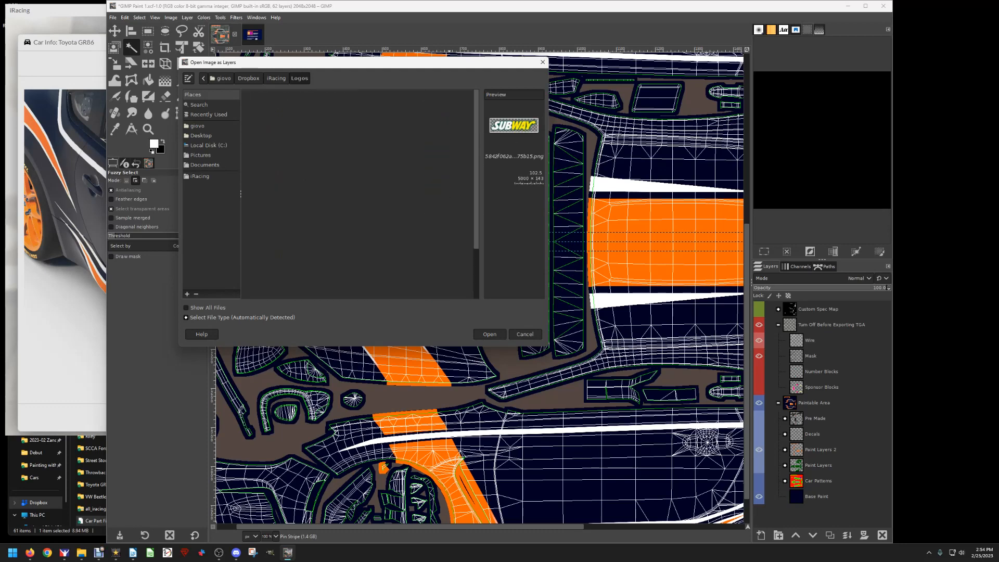
{"action": "scroll", "coordinate": [241, 192], "scroll_direction": "down", "scroll_amount": 1}
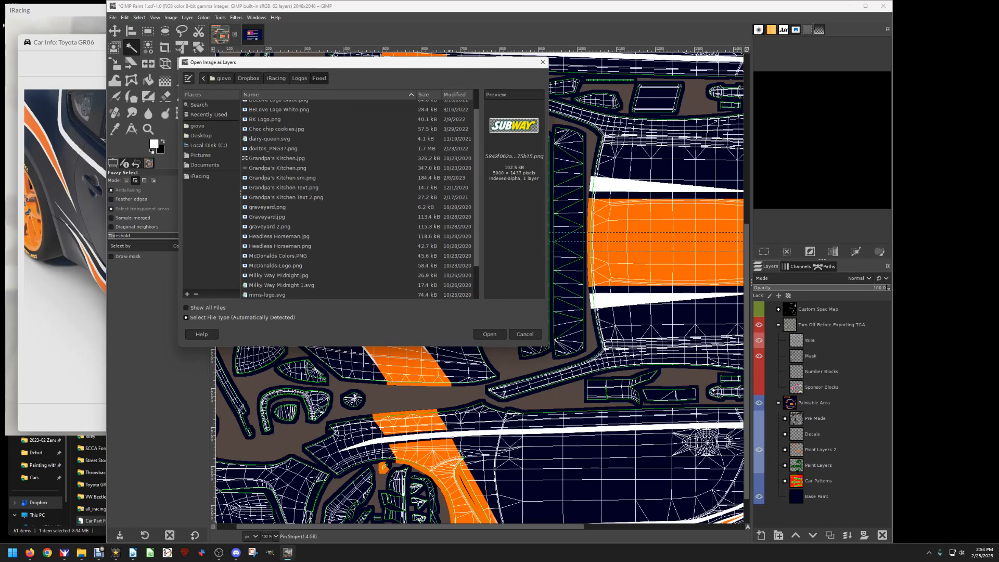
{"action": "left_click", "coordinate": [277, 168]}
{"action": "left_click", "coordinate": [489, 333]}
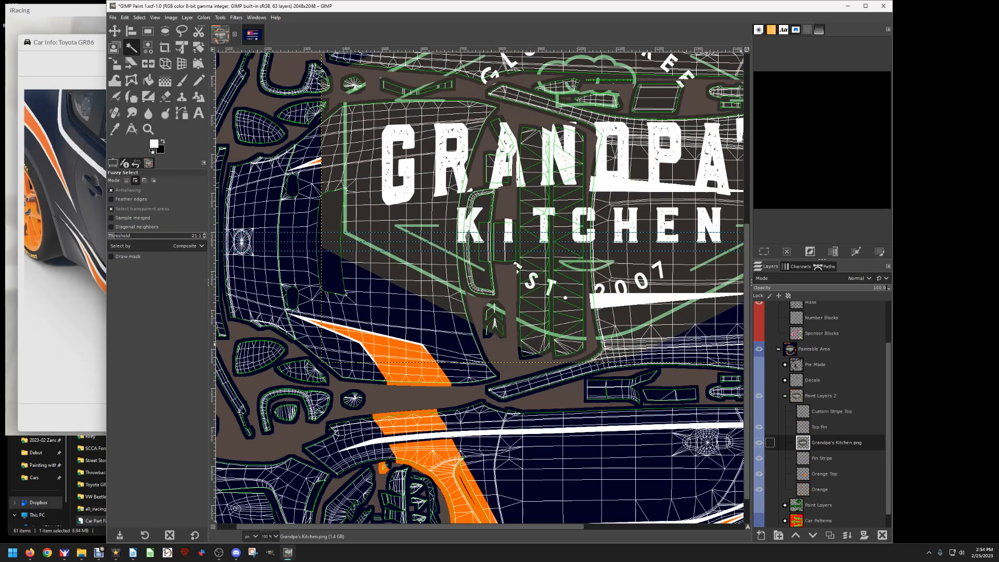
Move the Grandpa's Kitchen.png layer out of and above the Paint Layers 2 group, and hide the Wire layer.
{"action": "mouse_move", "coordinate": [822, 442]}
{"action": "left_mouse_down"}
{"action": "mouse_move", "coordinate": [812, 406]}
{"action": "mouse_move", "coordinate": [796, 396]}
{"action": "left_mouse_up"}
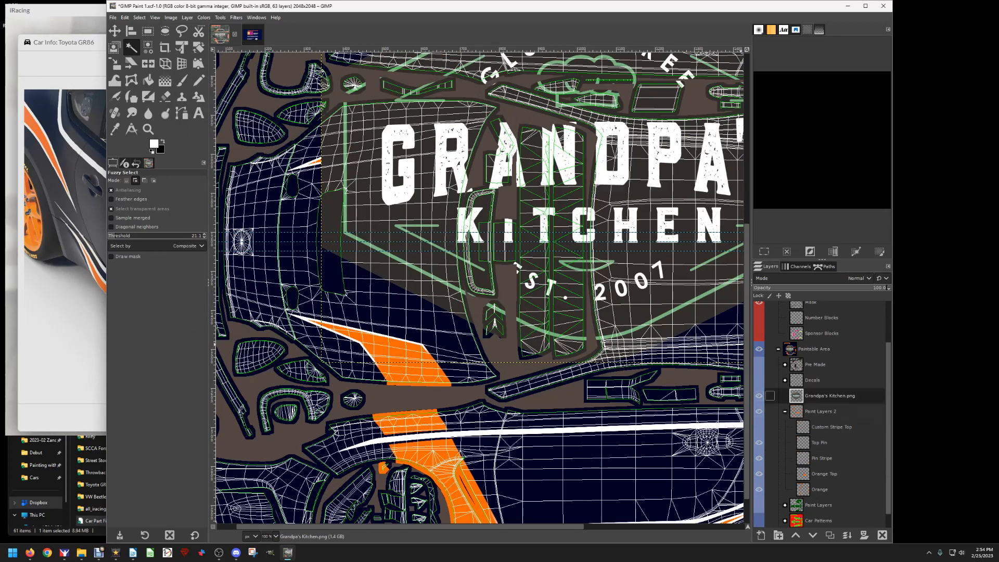
{"action": "scroll", "coordinate": [770, 364], "scroll_direction": "up", "scroll_amount": 3}
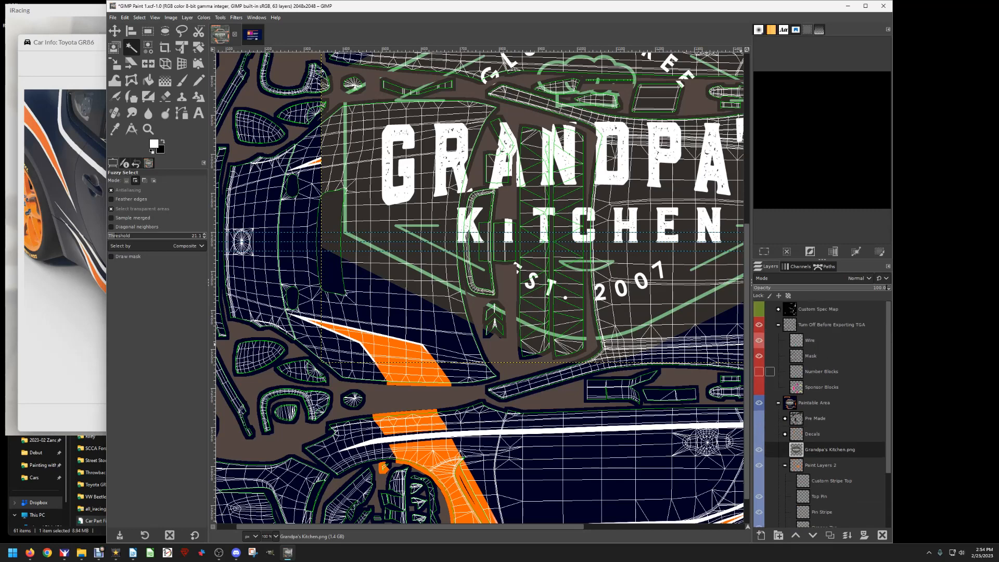
{"action": "left_click", "coordinate": [759, 340]}
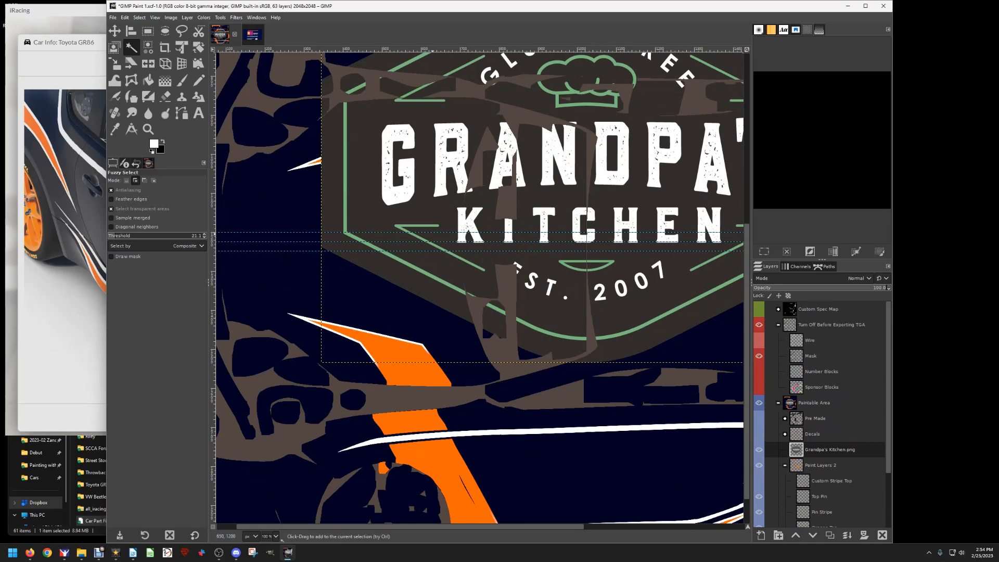
Remove the horizontal guides running across the middle of the template with the Move tool.
{"action": "left_click", "coordinate": [114, 31]}
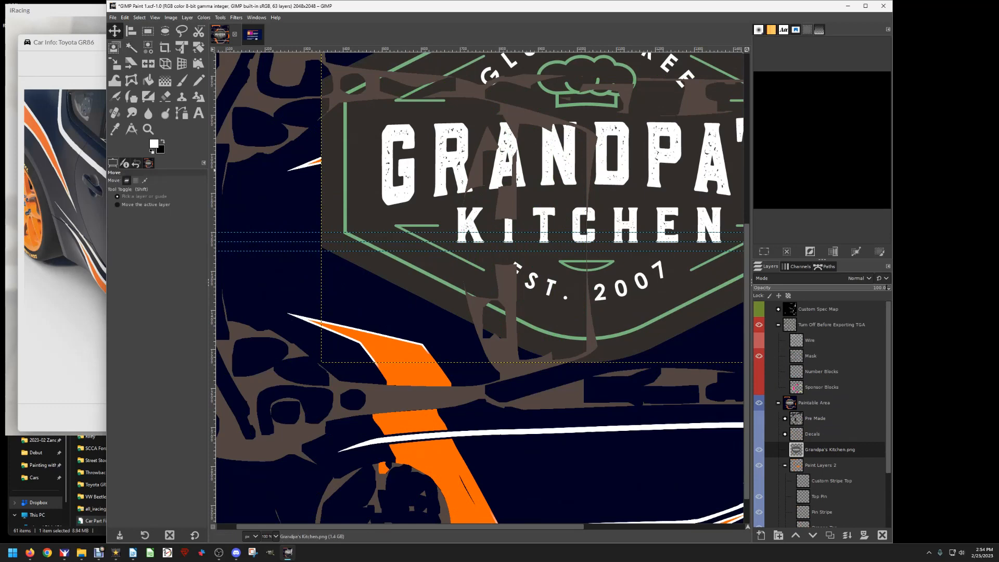
{"action": "left_click_drag", "start_coordinate": [253, 232], "coordinate": [253, 52]}
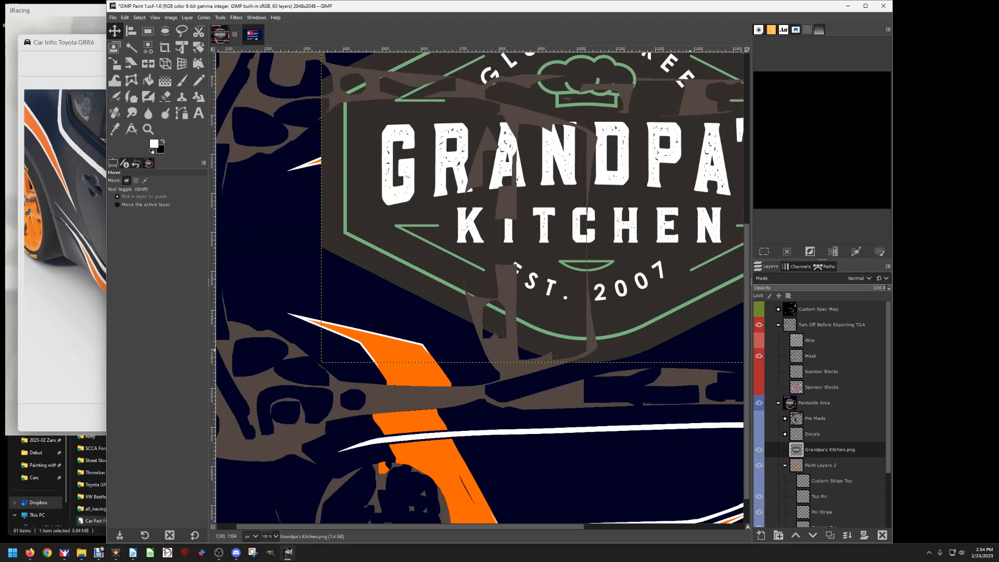
Rotate the Grandpa's Kitchen.png layer clockwise by about 73.5 degrees.
{"action": "left_click", "coordinate": [830, 449]}
{"action": "left_click", "coordinate": [198, 47]}
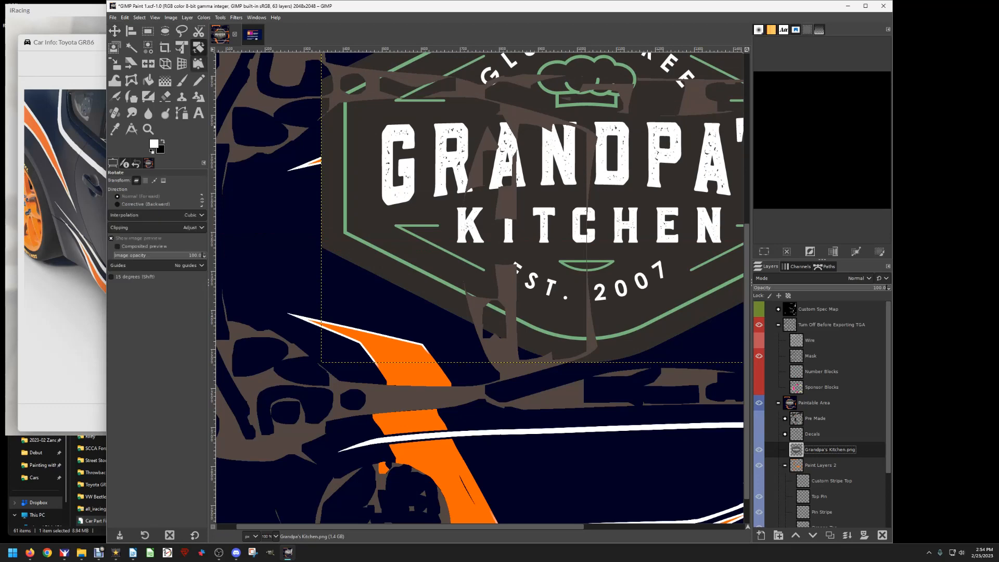
{"action": "left_click_drag", "start_coordinate": [614, 156], "coordinate": [631, 396]}
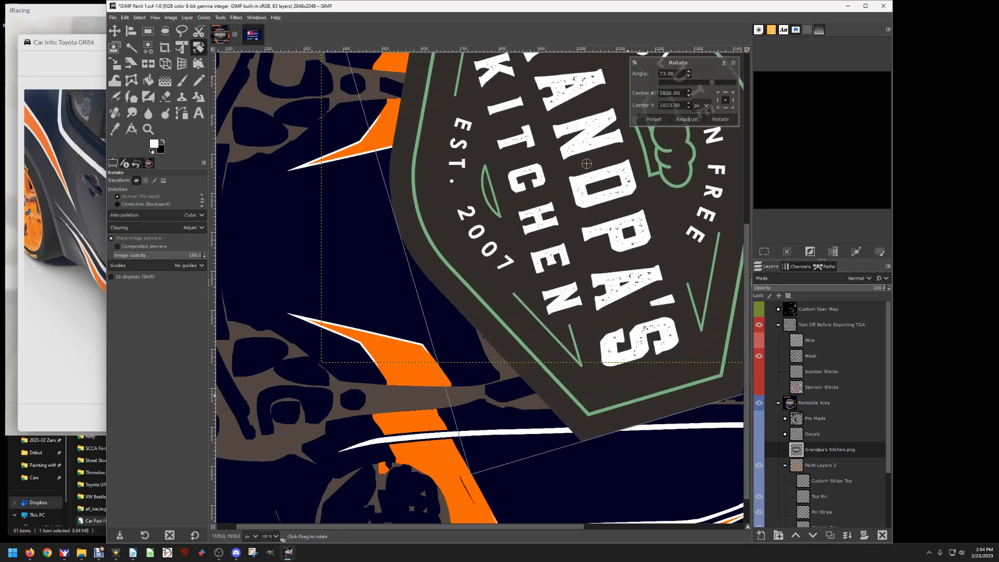
{"action": "left_click", "coordinate": [720, 119]}
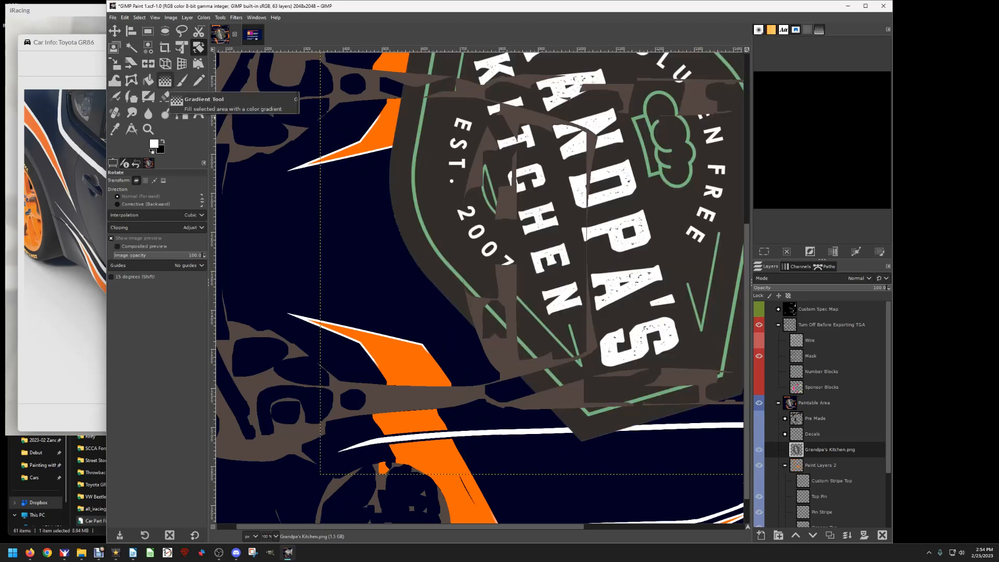
Scale the Grandpa's Kitchen logo proportionally to about 232 × 271 px and position it over the orange stripe spanning the hood and front fender.
{"action": "left_click", "coordinate": [114, 63]}
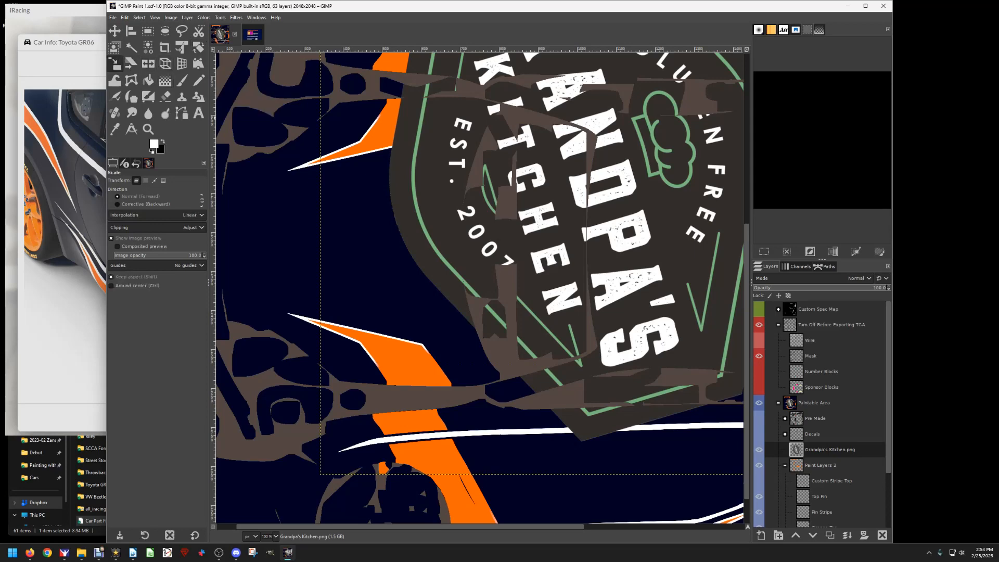
{"action": "left_click", "coordinate": [544, 410]}
{"action": "left_click_drag", "start_coordinate": [587, 474], "coordinate": [578, 305]}
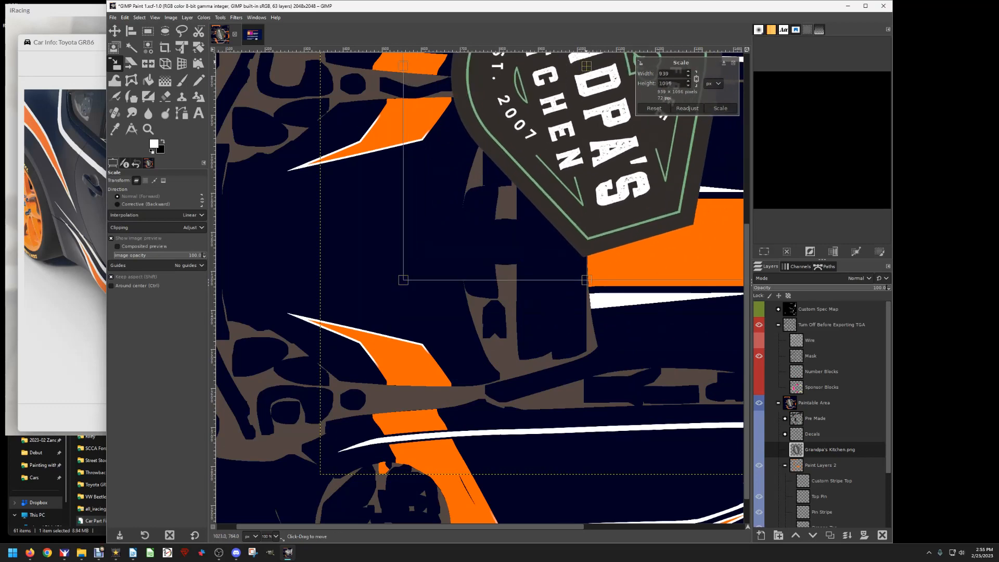
{"action": "left_click_drag", "start_coordinate": [578, 93], "coordinate": [483, 282]}
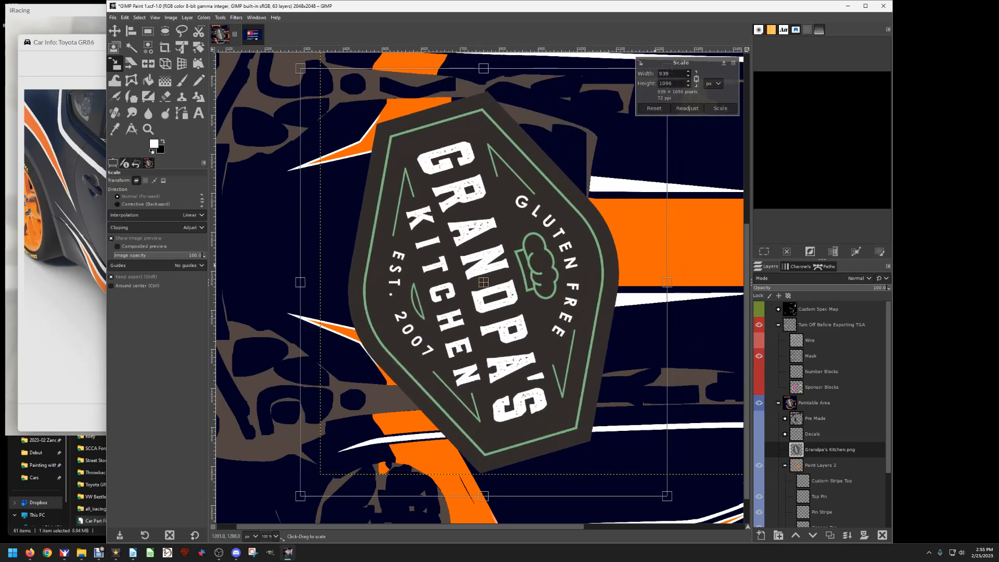
{"action": "left_click_drag", "start_coordinate": [666, 282], "coordinate": [485, 282]}
{"action": "left_click_drag", "start_coordinate": [311, 295], "coordinate": [336, 295]}
{"action": "left_click_drag", "start_coordinate": [408, 282], "coordinate": [421, 389]}
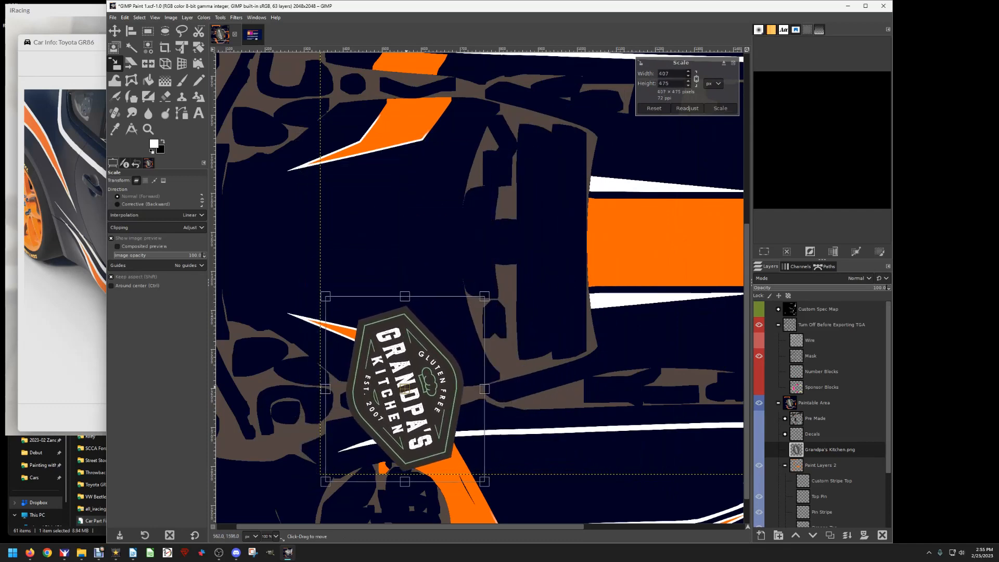
{"action": "left_click_drag", "start_coordinate": [487, 482], "coordinate": [418, 402]}
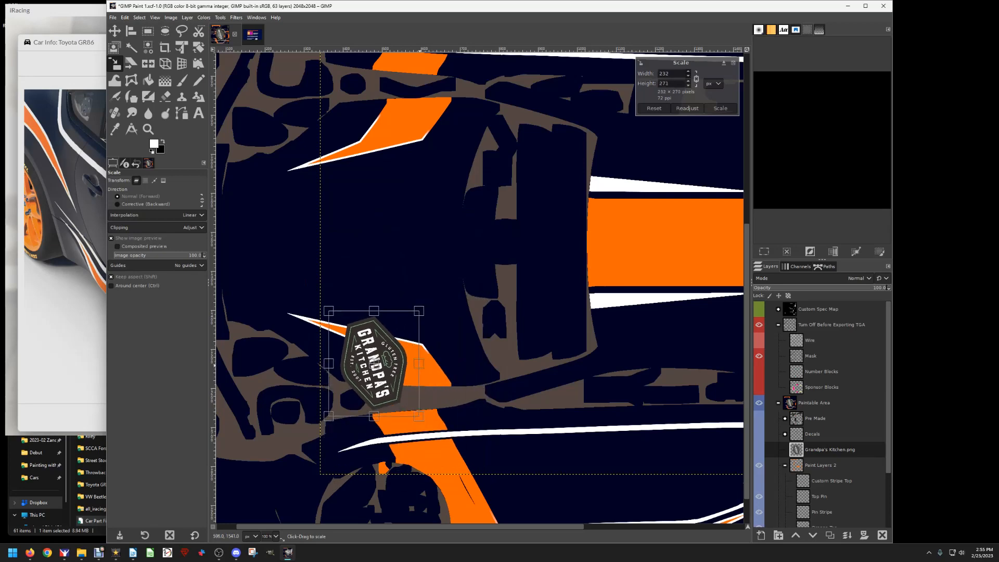
{"action": "left_click_drag", "start_coordinate": [374, 348], "coordinate": [409, 389]}
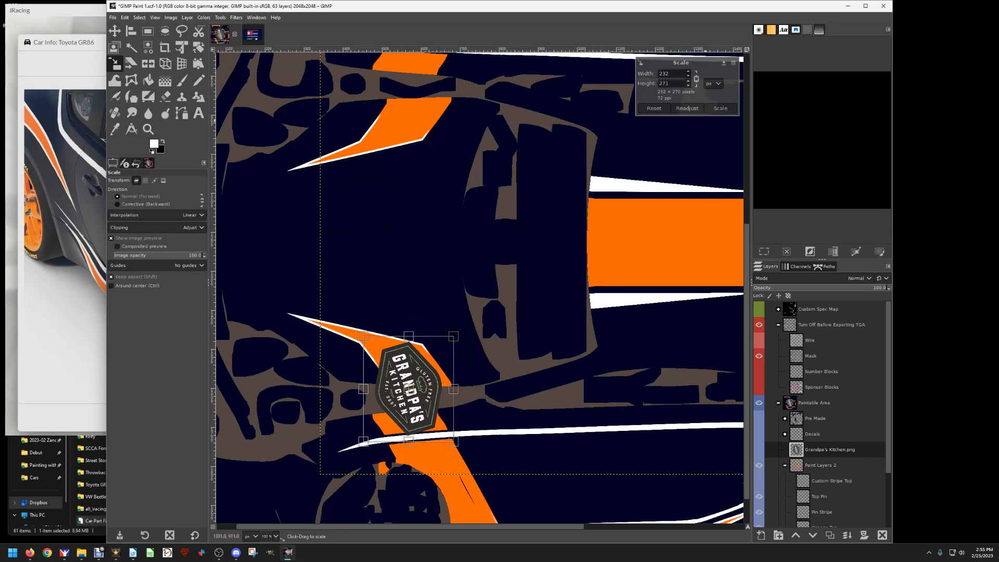
{"action": "key", "text": "Return"}
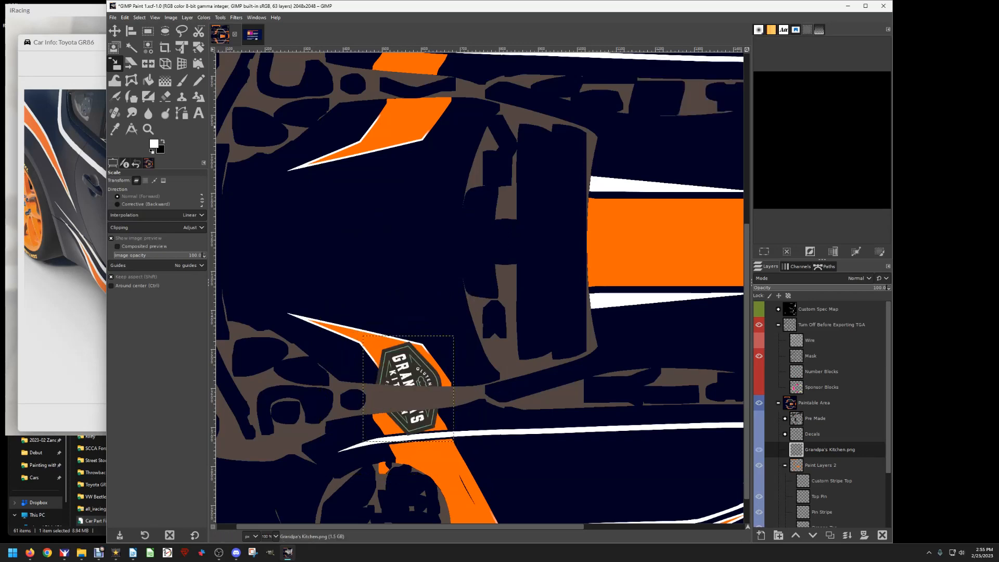
Export the paint over the car's existing TGA file and inspect the logo on the hood and fender in iRacing, returning to GIMP.
{"action": "left_click", "coordinate": [113, 17]}
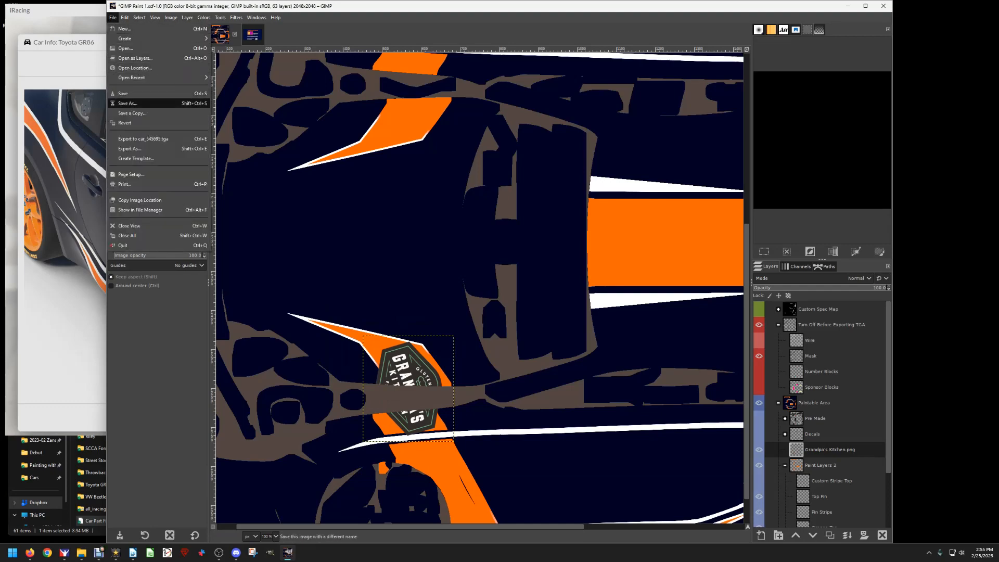
{"action": "key", "text": "Escape"}
{"action": "key", "text": "alt+Tab"}
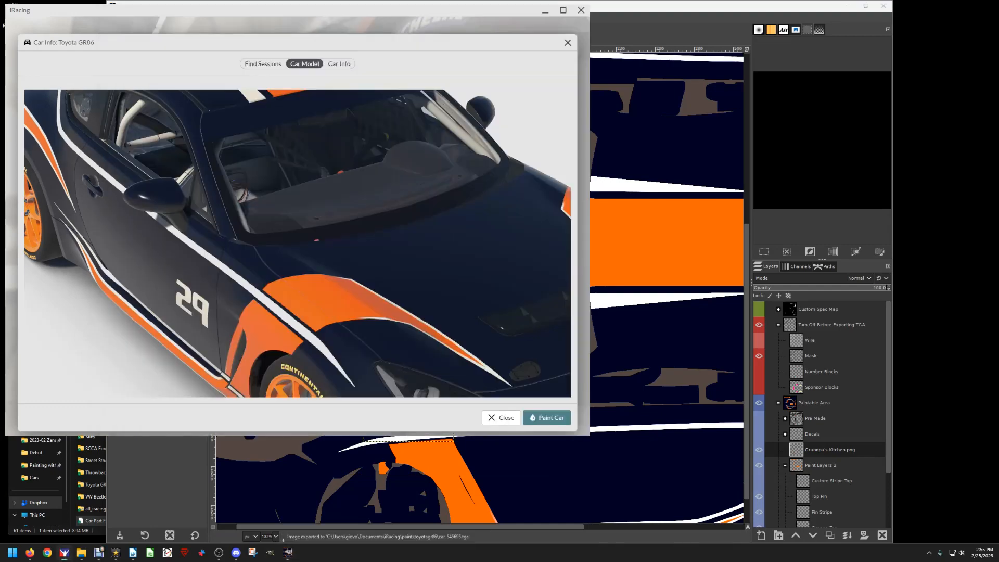
{"action": "left_click_drag", "start_coordinate": [328, 192], "coordinate": [242, 237]}
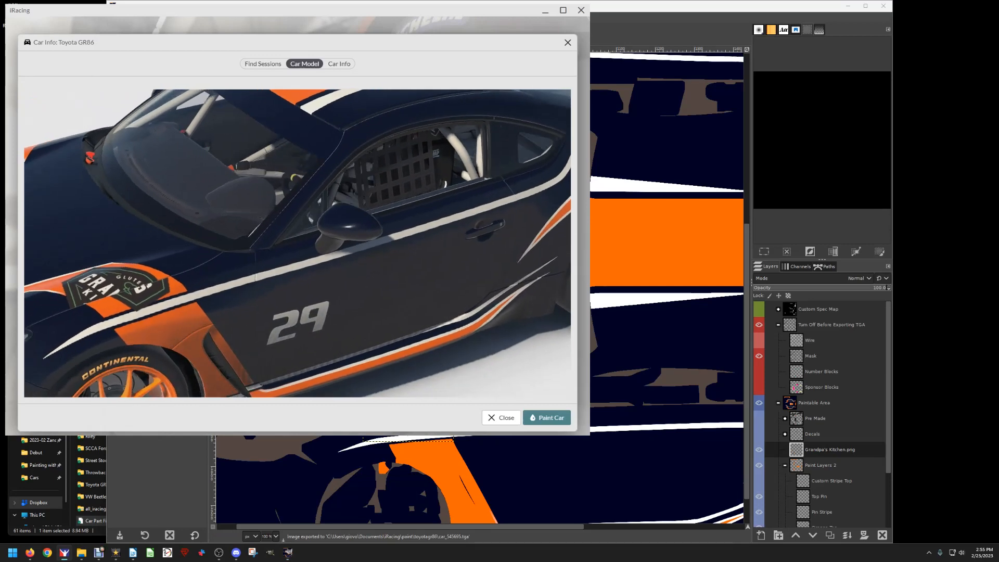
{"action": "key", "text": "alt+Tab"}
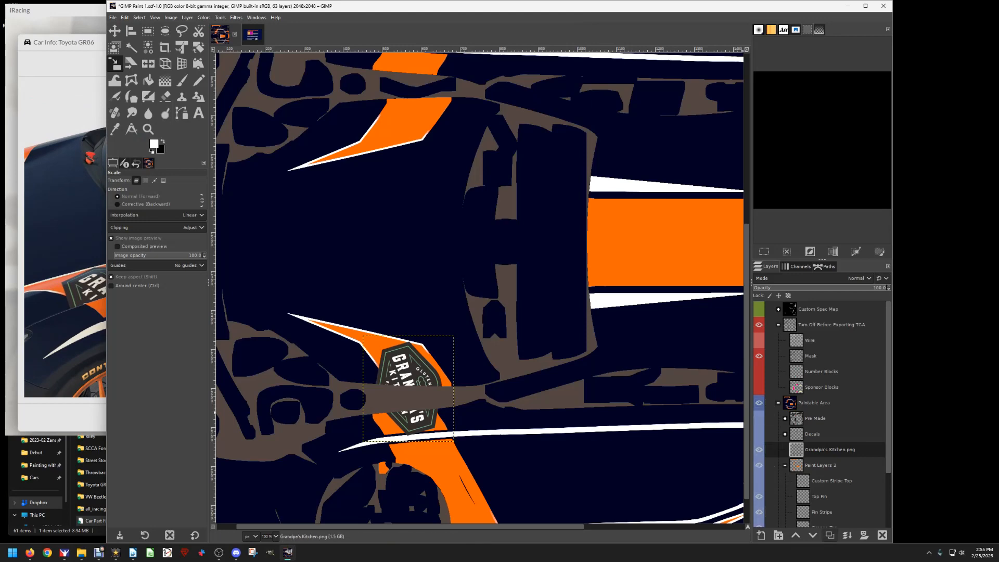
Duplicate the Grandpa's Kitchen.png layer, hide the copy, and make the original layer active.
{"action": "left_click", "coordinate": [830, 535]}
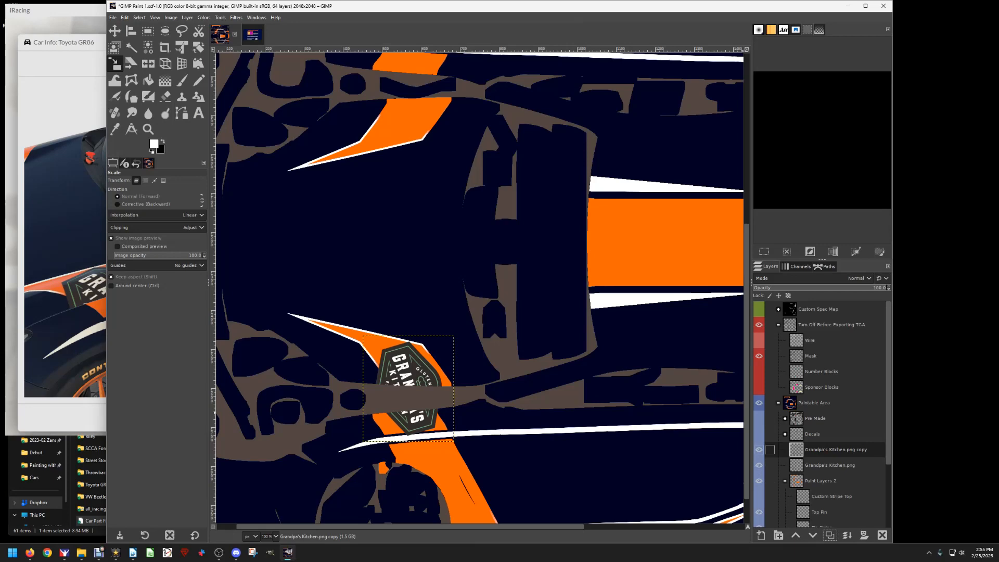
{"action": "left_click", "coordinate": [759, 449]}
{"action": "left_click", "coordinate": [829, 465]}
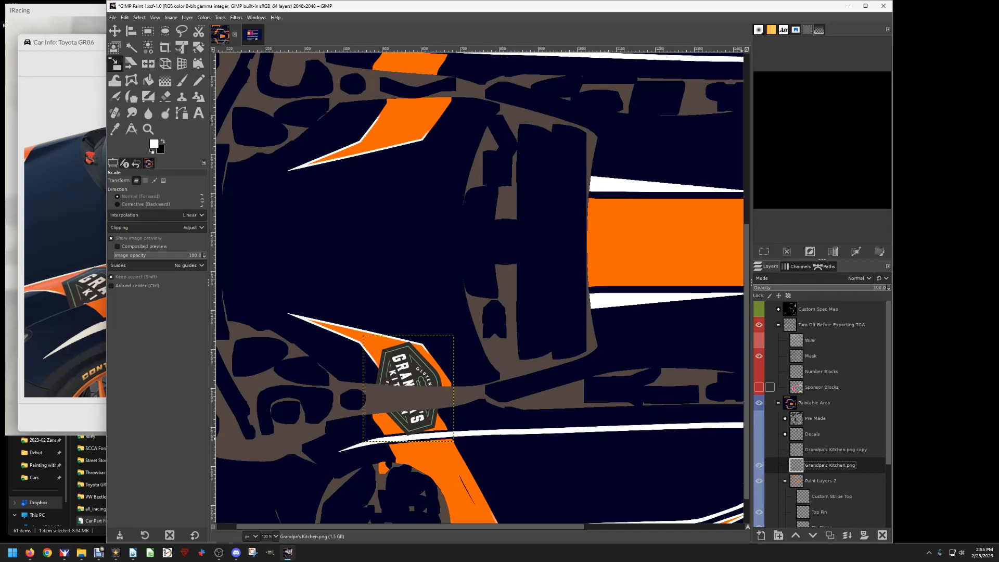
With the Wire layer shown, crop the fender part off the original logo by setting its layer boundary height to 178 px, with width unlinked.
{"action": "left_click", "coordinate": [759, 340]}
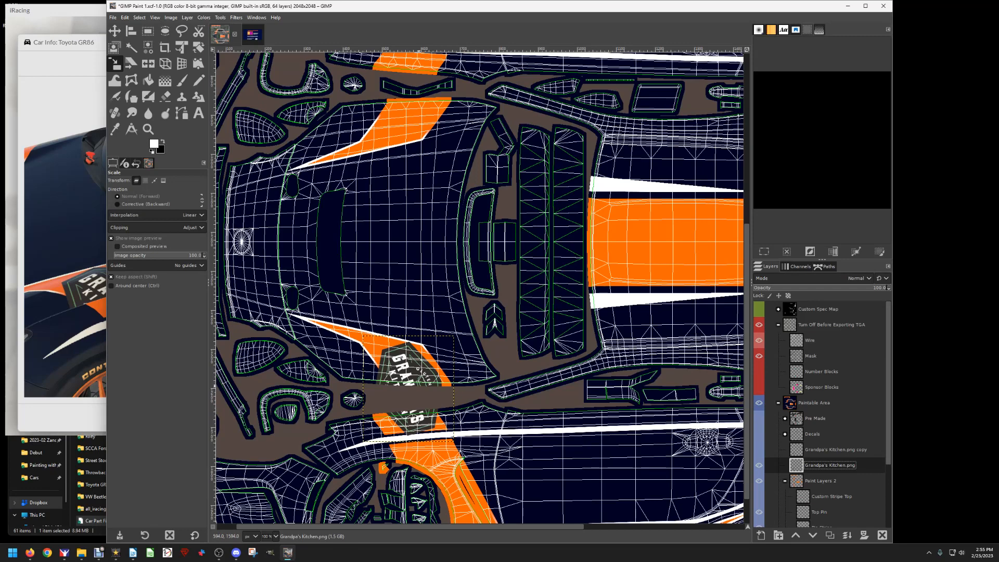
{"action": "scroll", "coordinate": [410, 382], "scroll_direction": "up", "scroll_amount": 3}
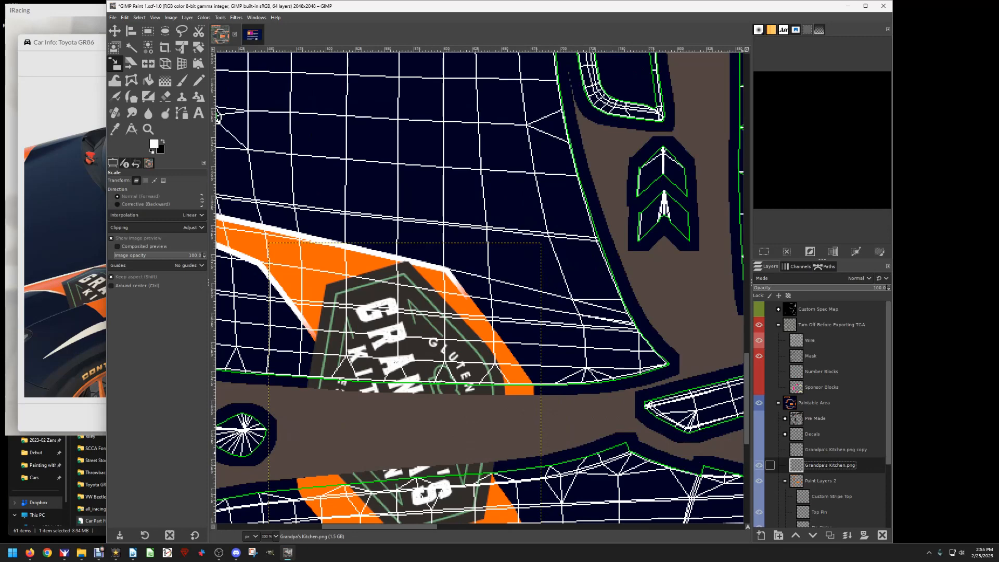
{"action": "right_click", "coordinate": [797, 464]}
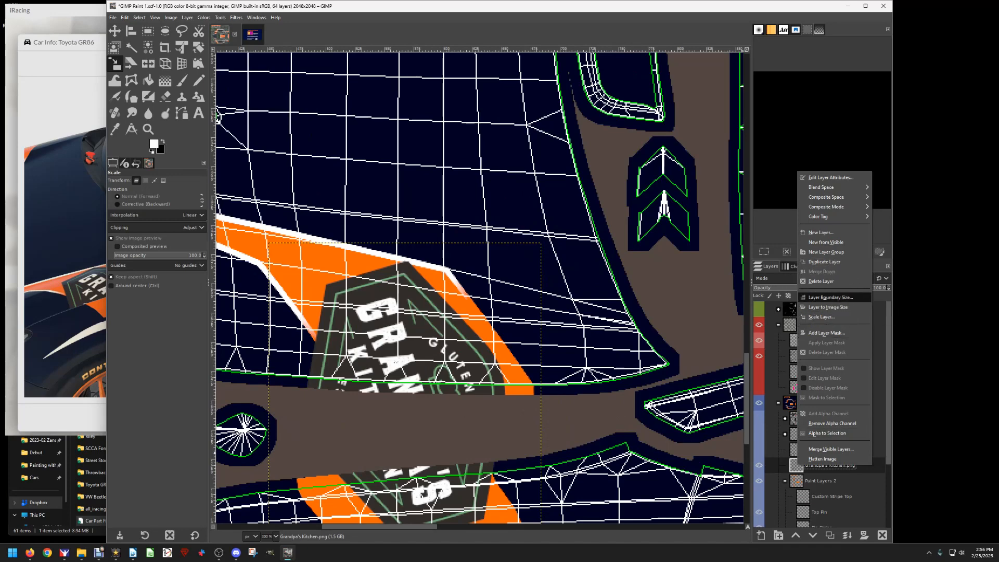
{"action": "left_click", "coordinate": [827, 297]}
{"action": "left_click_drag", "start_coordinate": [828, 188], "coordinate": [790, 180]}
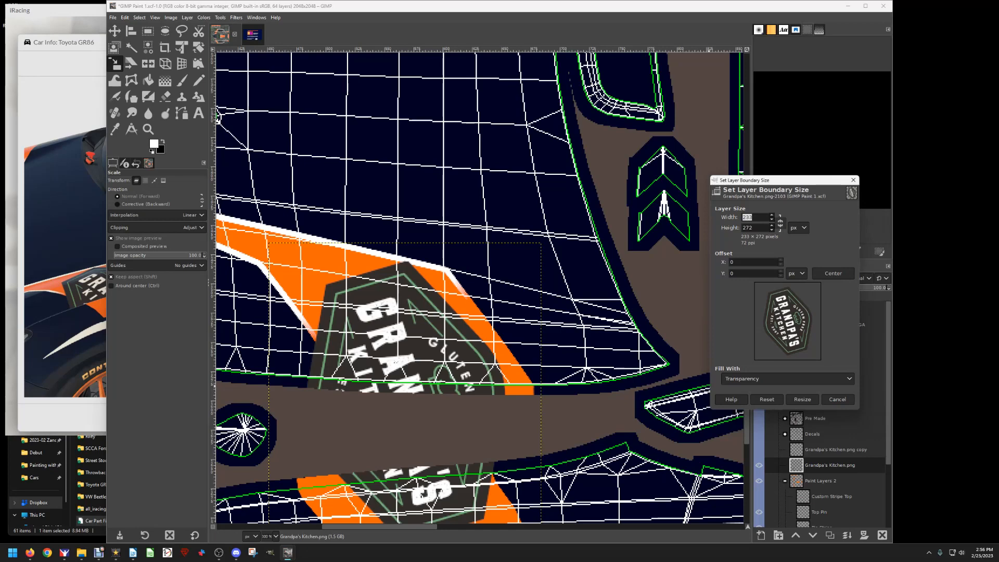
{"action": "left_click", "coordinate": [779, 224]}
{"action": "left_click", "coordinate": [771, 230]}
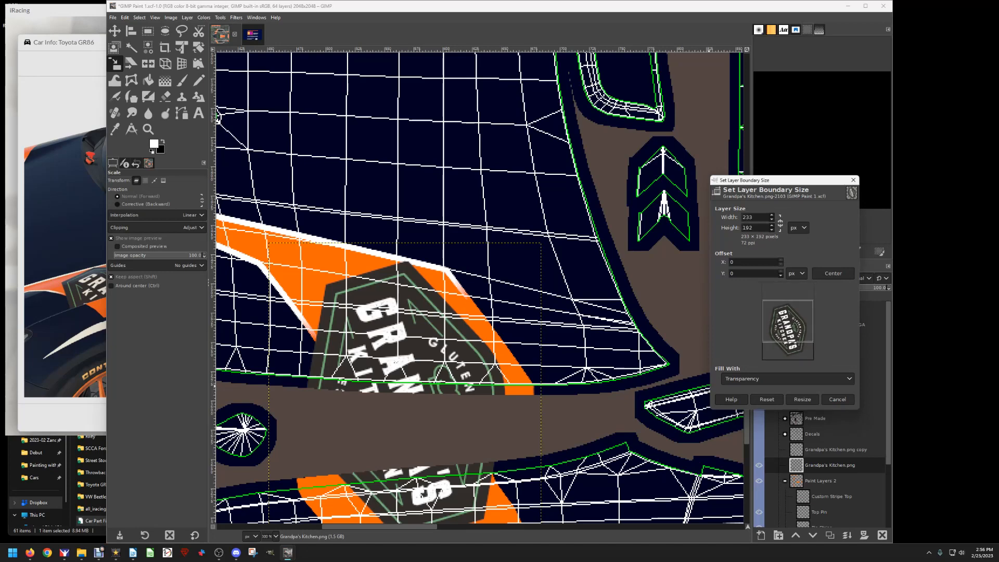
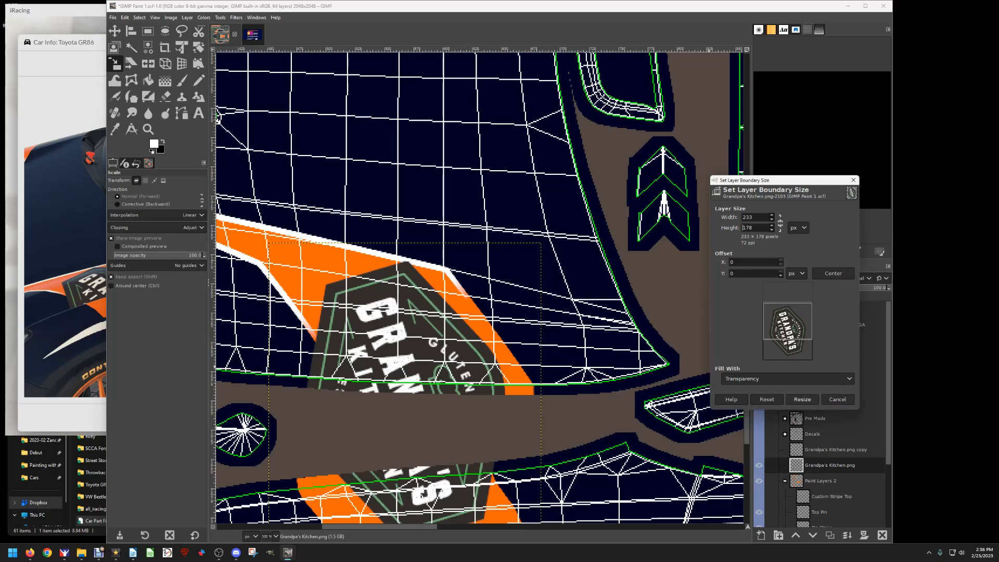
{"action": "left_click", "coordinate": [801, 399]}
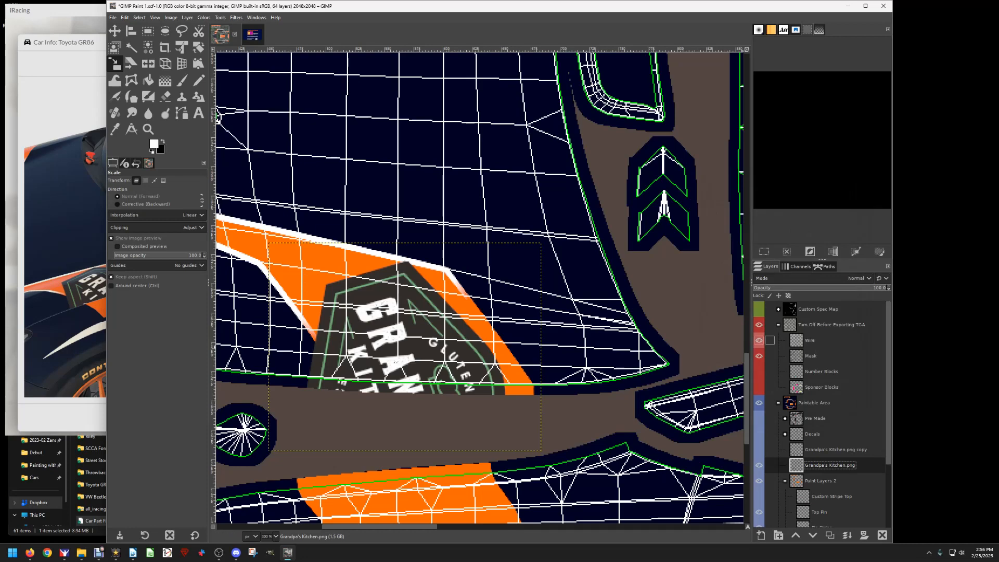
Hide the Wire layer, export the paint to the car's TGA file, and check the cropped hood logo in iRacing before returning to GIMP.
{"action": "left_click", "coordinate": [759, 339]}
{"action": "left_click", "coordinate": [112, 17]}
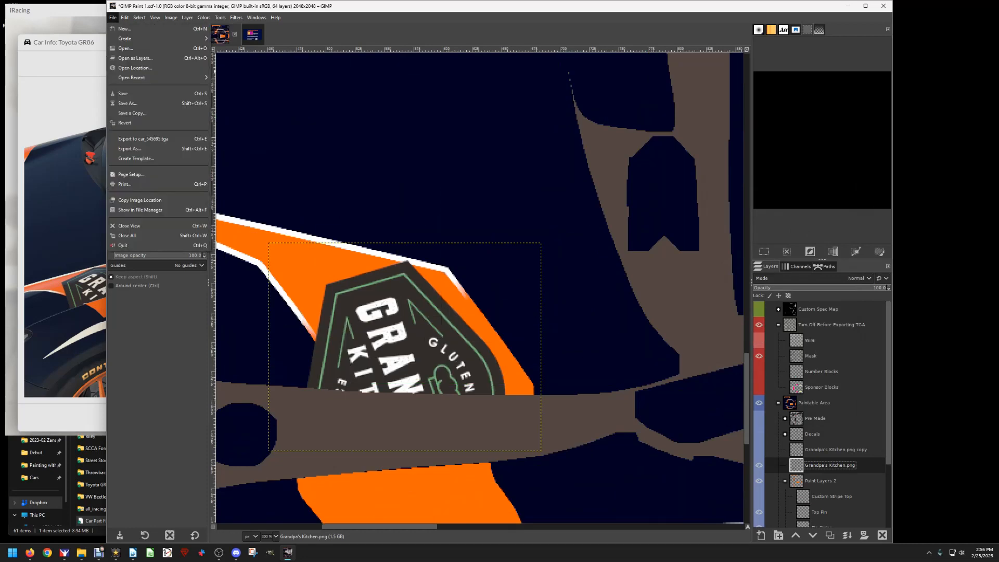
{"action": "left_click", "coordinate": [132, 136]}
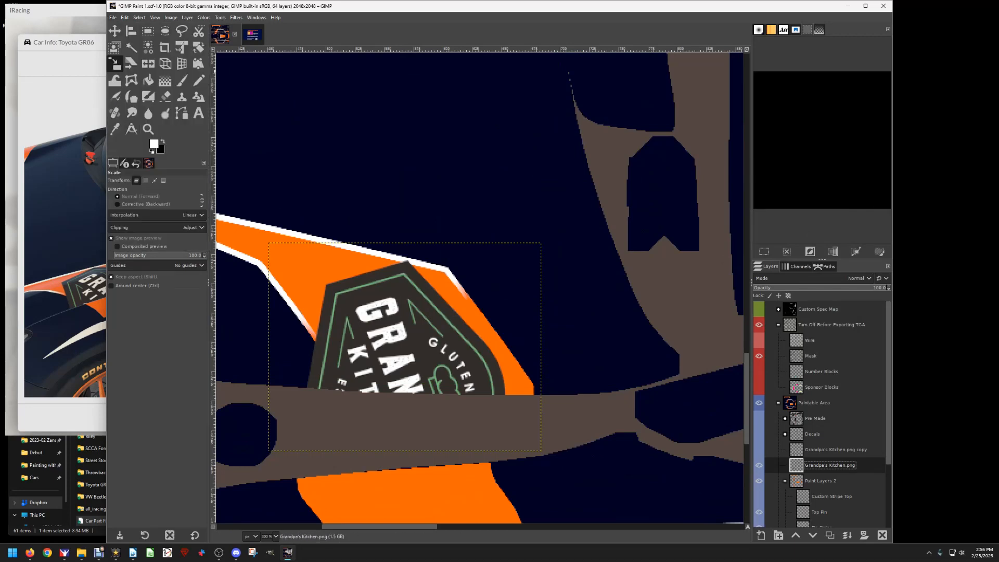
{"action": "key", "text": "alt+Tab"}
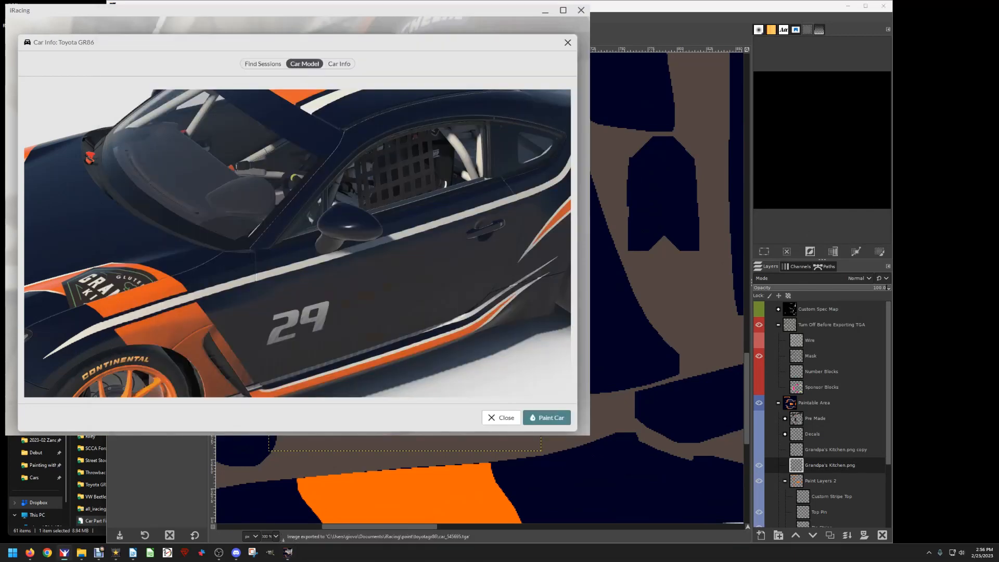
{"action": "key", "text": "alt+Tab"}
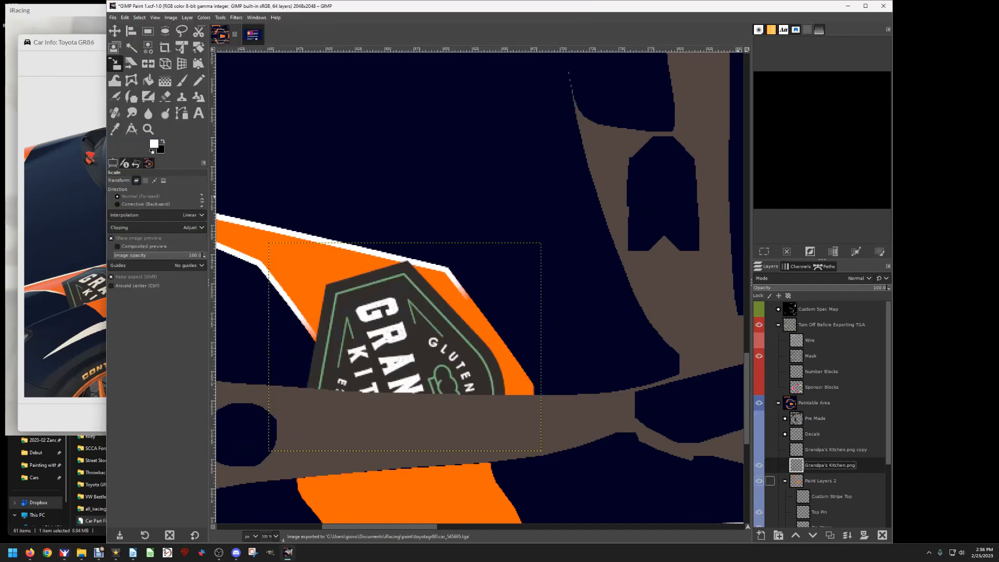
Show the Grandpa's Kitchen.png copy layer and move it down onto the front fender with the Move tool.
{"action": "left_click", "coordinate": [759, 449]}
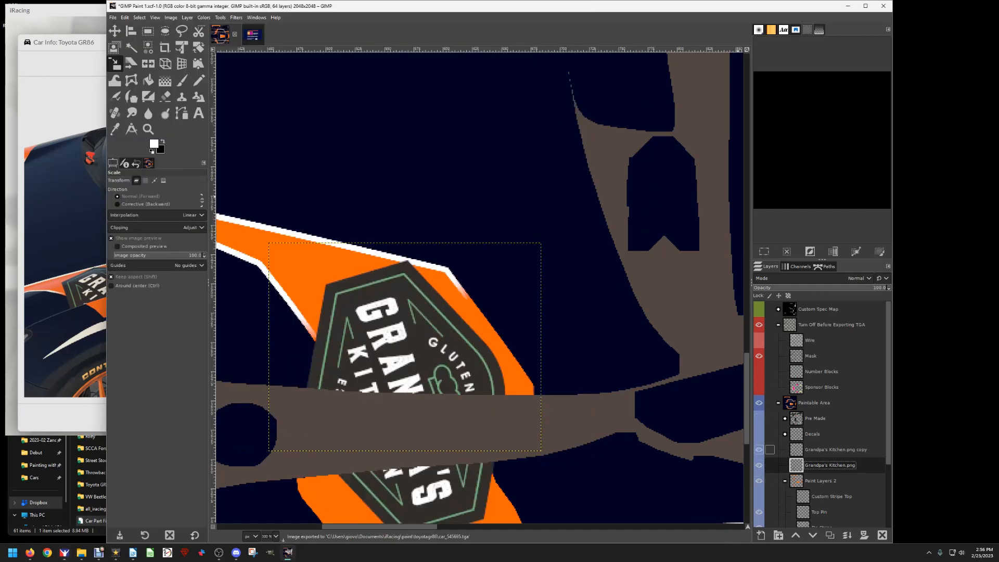
{"action": "left_click", "coordinate": [835, 449]}
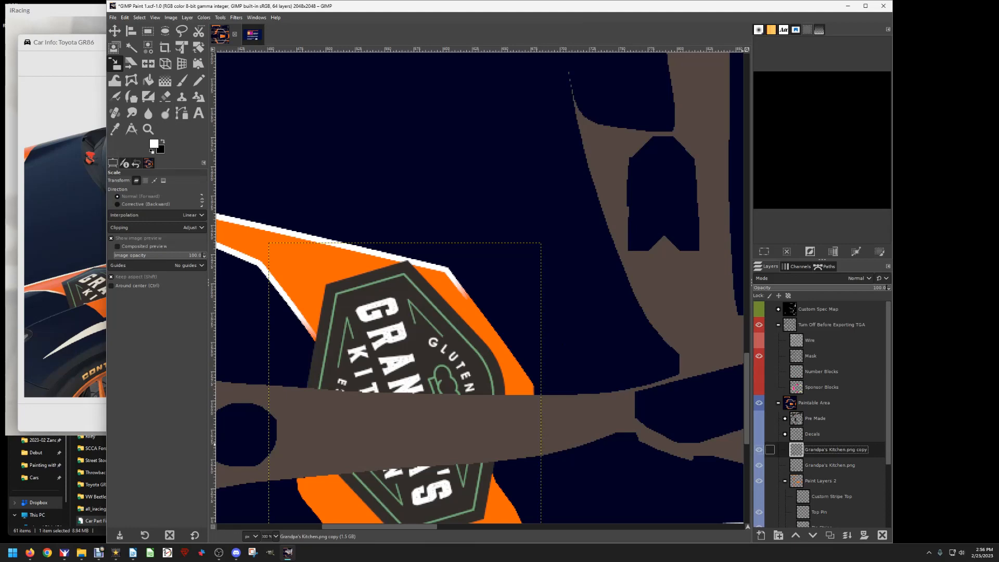
{"action": "right_click", "coordinate": [799, 450]}
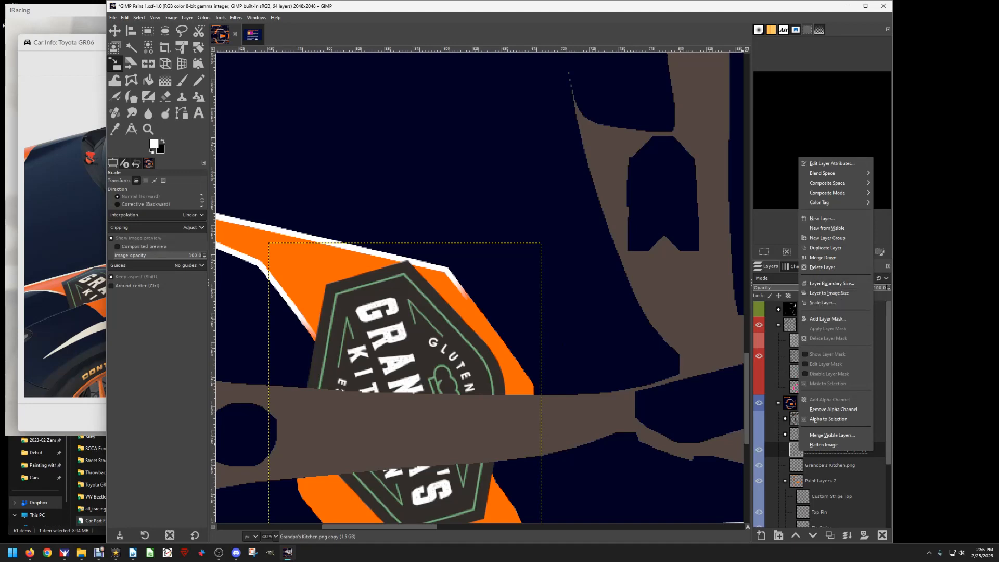
{"action": "left_click", "coordinate": [770, 450]}
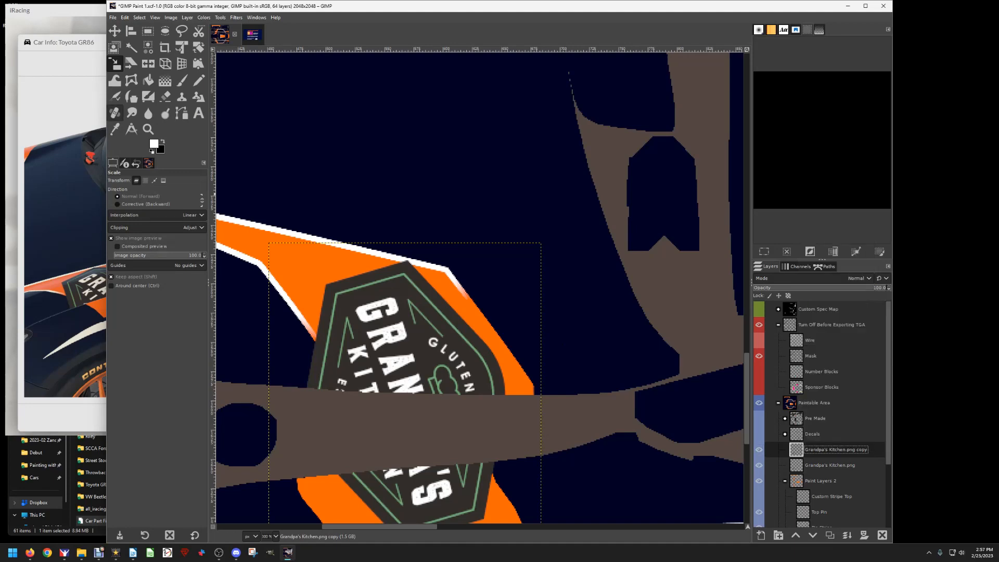
{"action": "left_click", "coordinate": [114, 31]}
{"action": "scroll", "coordinate": [479, 287], "scroll_direction": "down", "scroll_amount": 8}
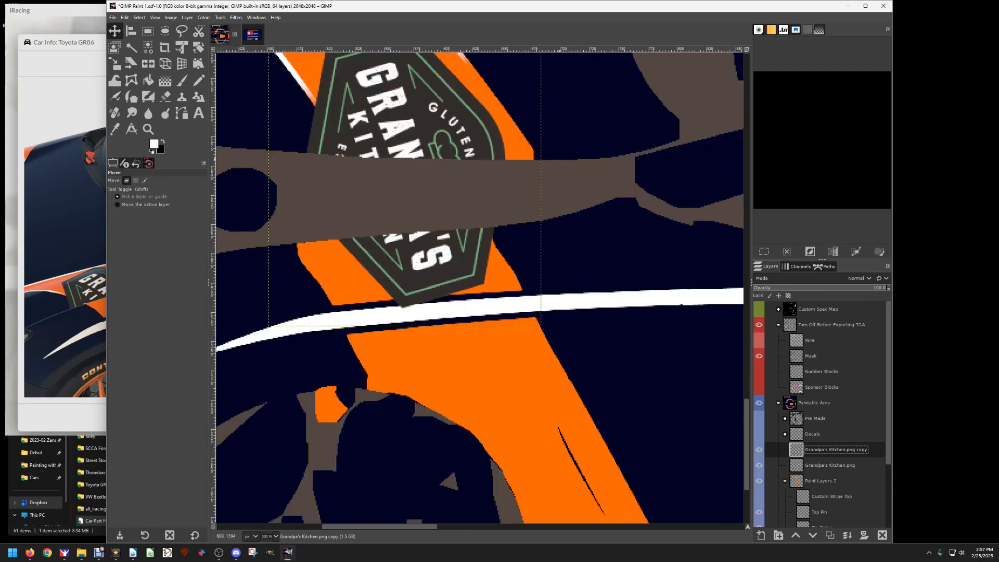
{"action": "scroll", "coordinate": [478, 286], "scroll_direction": "up", "scroll_amount": 6}
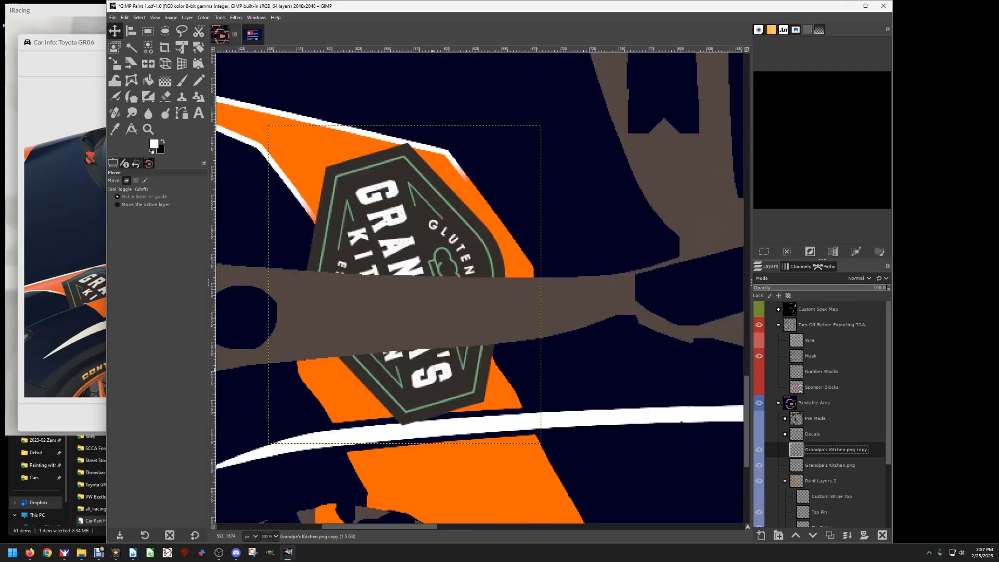
{"action": "left_click_drag", "start_coordinate": [405, 285], "coordinate": [409, 384]}
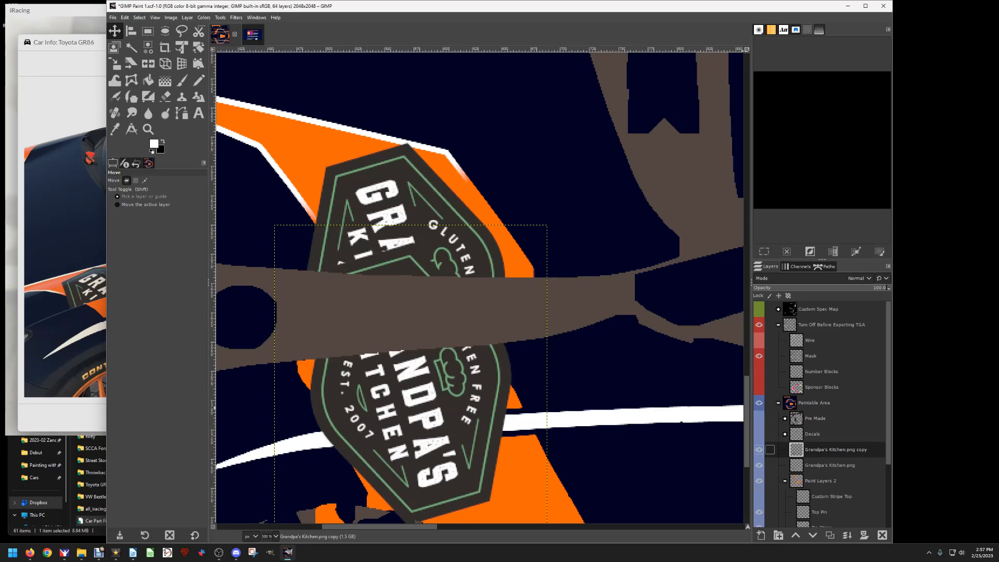
Crop the Grandpa's Kitchen.png copy layer to its lower part by reducing the layer boundary height to about 176 px with a negative Y offset.
{"action": "right_click", "coordinate": [795, 449]}
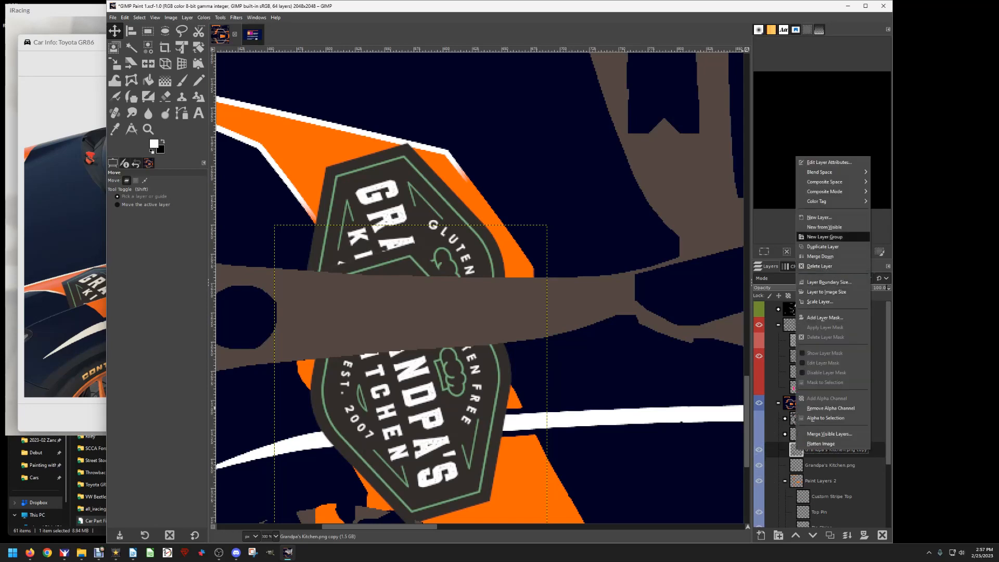
{"action": "left_click", "coordinate": [829, 281]}
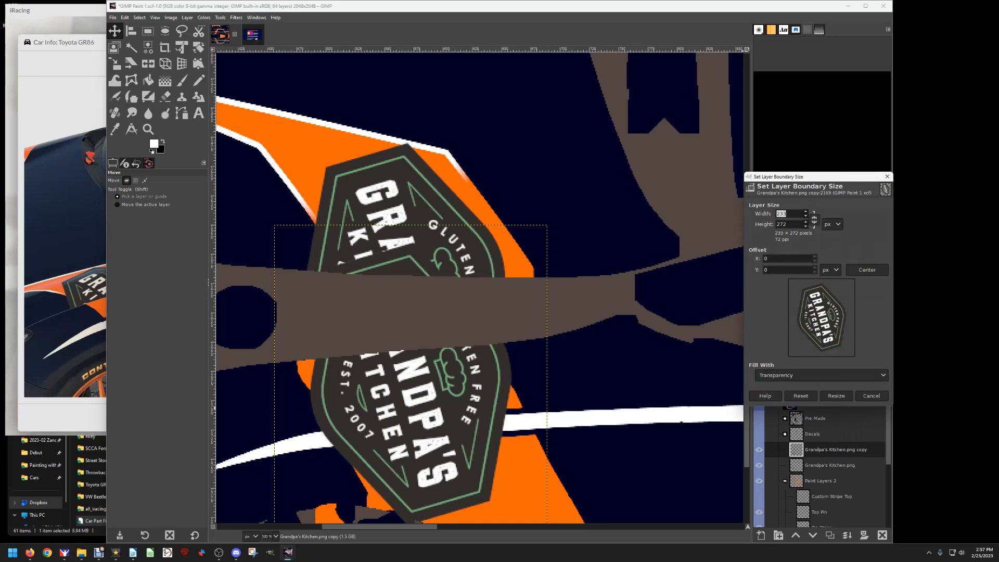
{"action": "key", "text": "Tab"}
{"action": "type", "text": "241"}
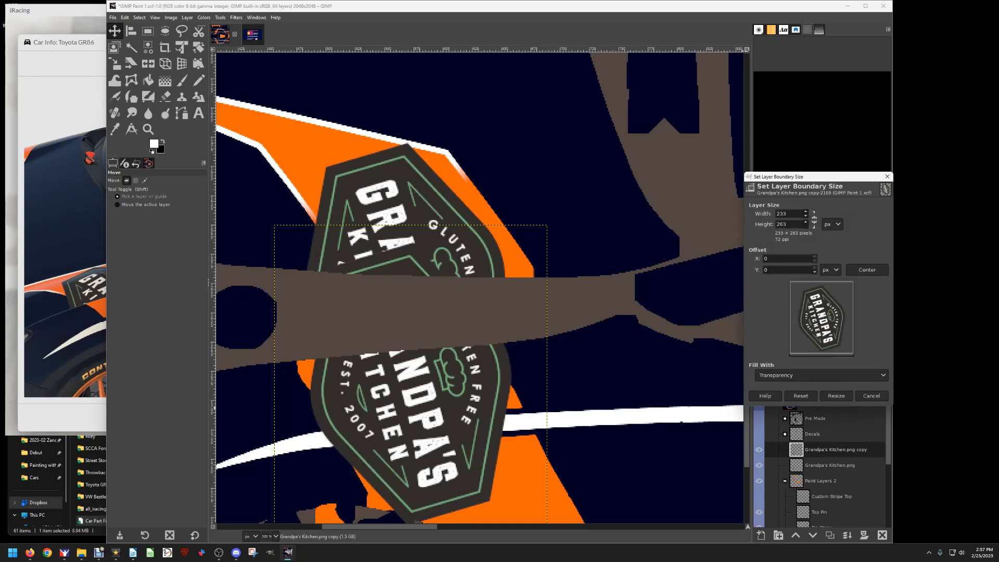
{"action": "scroll", "coordinate": [789, 223], "scroll_direction": "down", "scroll_amount": 20}
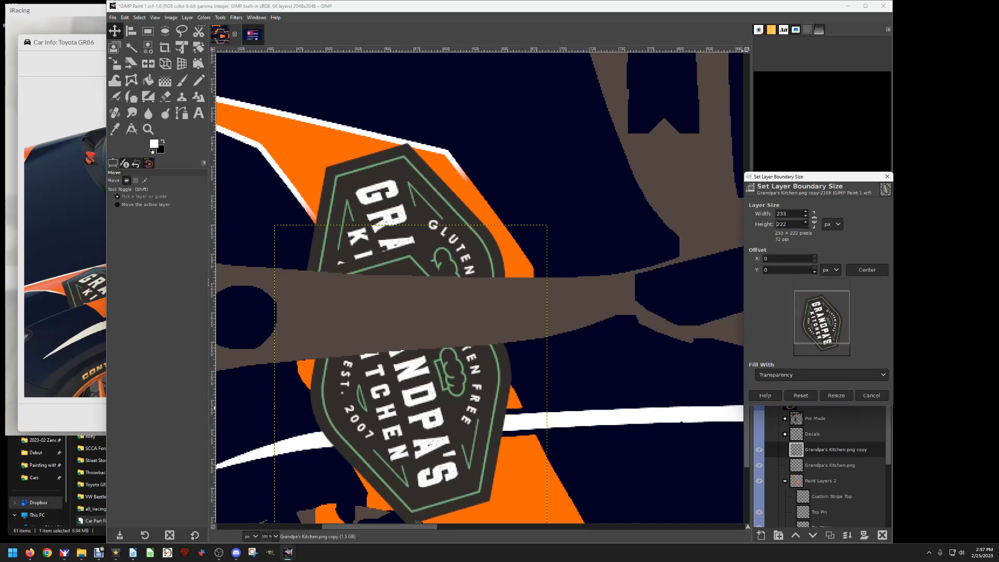
{"action": "scroll", "coordinate": [788, 223], "scroll_direction": "down", "scroll_amount": 1}
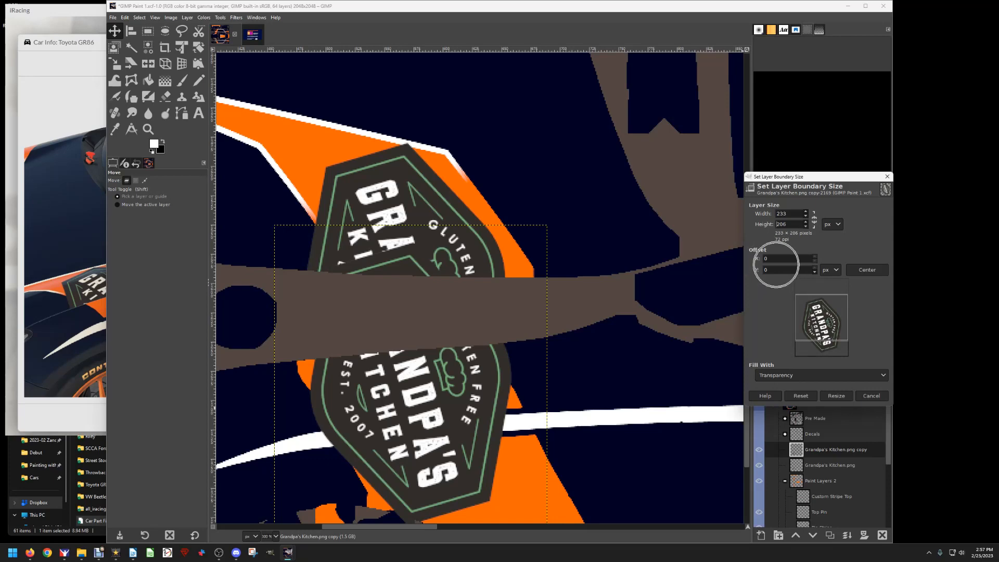
{"action": "left_click_drag", "start_coordinate": [821, 325], "coordinate": [821, 310]}
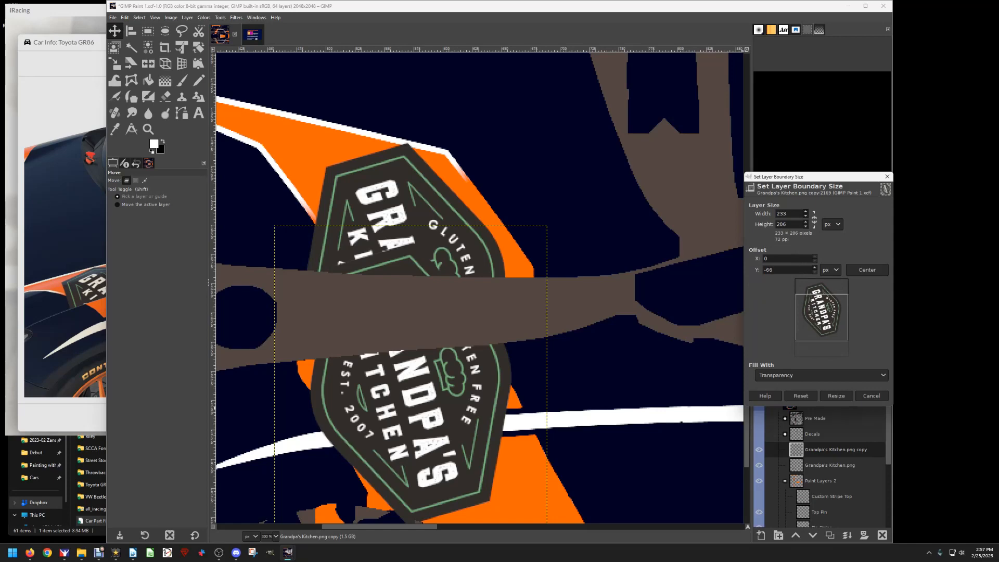
{"action": "scroll", "coordinate": [777, 223], "scroll_direction": "down", "scroll_amount": 20}
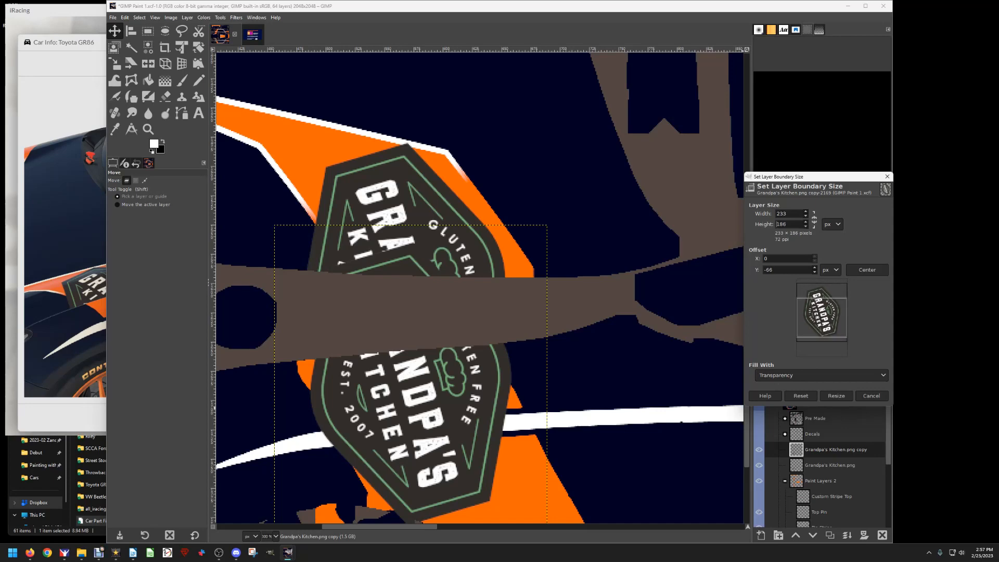
{"action": "scroll", "coordinate": [776, 224], "scroll_direction": "down", "scroll_amount": 10}
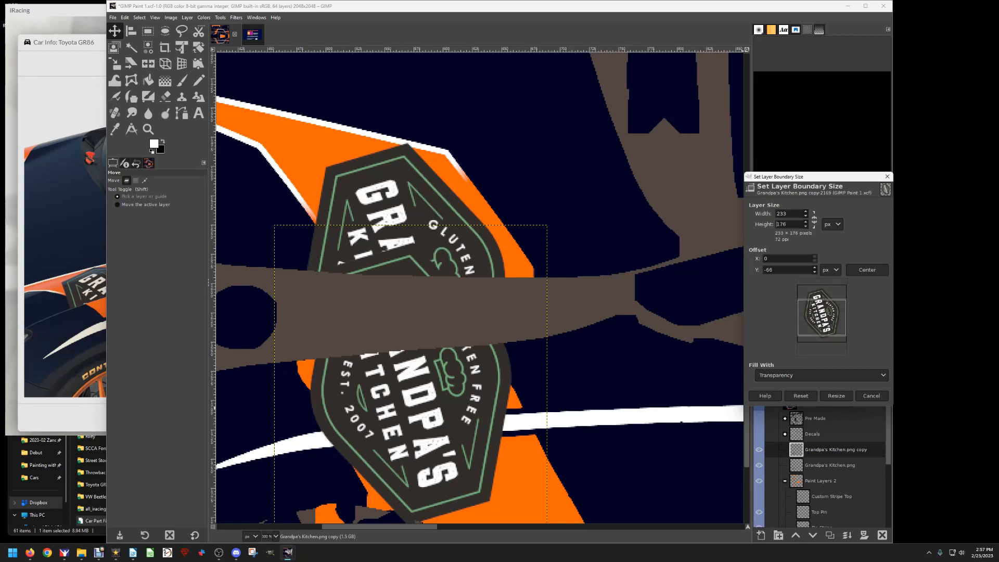
{"action": "scroll", "coordinate": [777, 223], "scroll_direction": "down", "scroll_amount": 1}
{"action": "left_click_drag", "start_coordinate": [822, 312], "coordinate": [821, 306]}
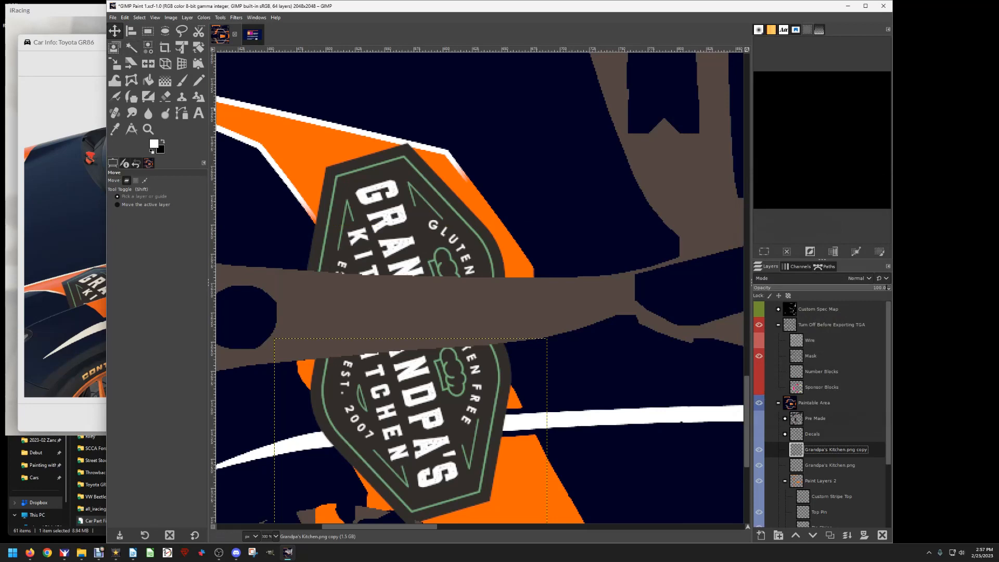
Shift the cropped Grandpa's Kitchen.png copy left on the front fender and briefly show the Wire layer to check its placement.
{"action": "left_click_drag", "start_coordinate": [408, 443], "coordinate": [385, 452]}
{"action": "left_click", "coordinate": [759, 340]}
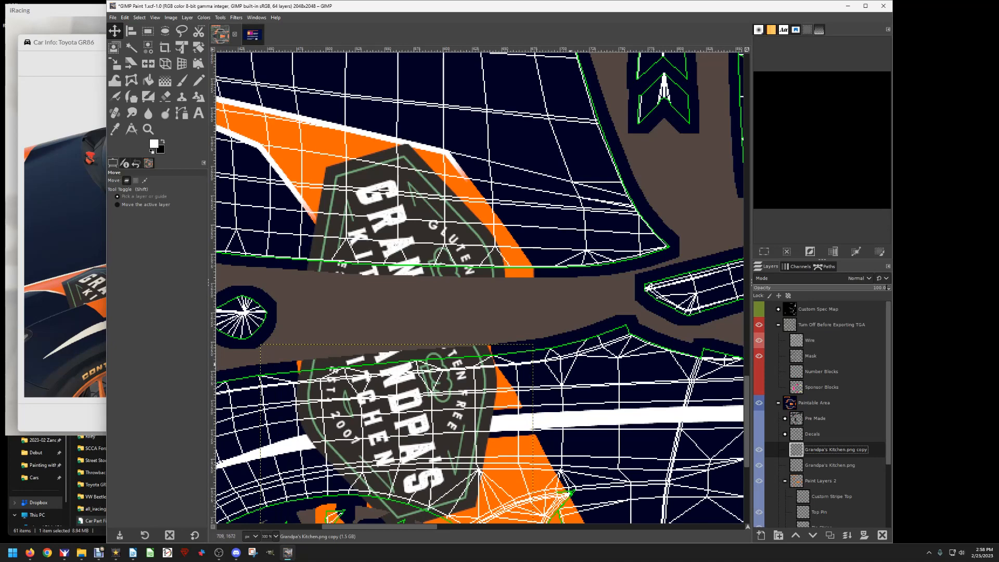
{"action": "left_click", "coordinate": [759, 340]}
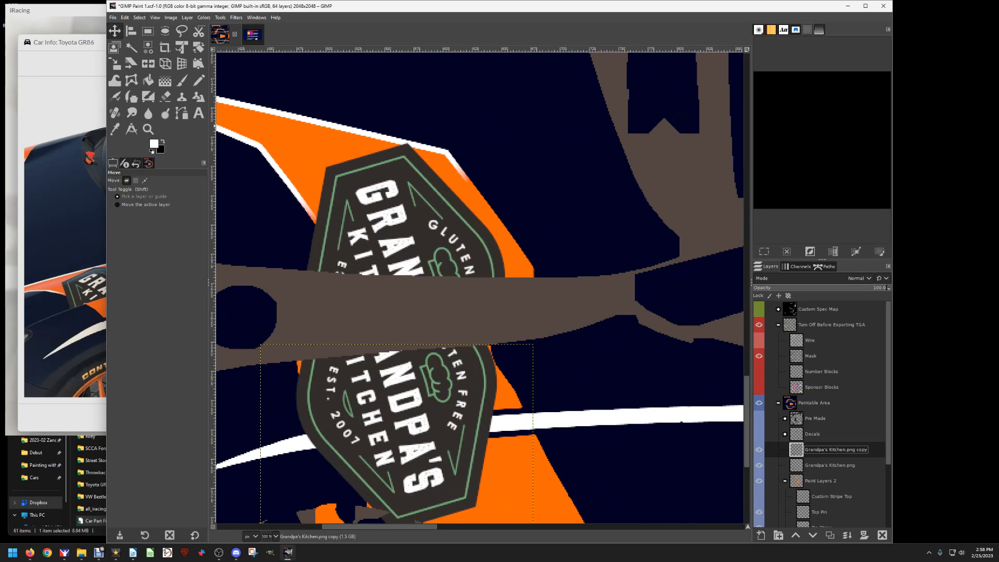
Export the paint to the car's TGA file and check the hood-to-fender logo alignment in iRacing before returning to GIMP.
{"action": "left_click", "coordinate": [112, 17]}
{"action": "left_click", "coordinate": [136, 137]}
{"action": "key", "text": "alt+Tab"}
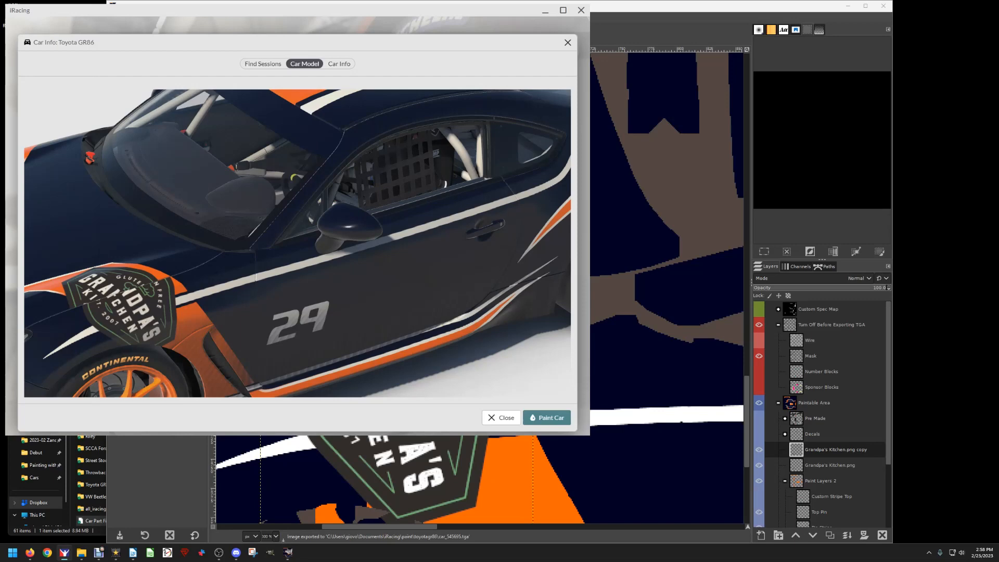
{"action": "key", "text": "alt+Tab"}
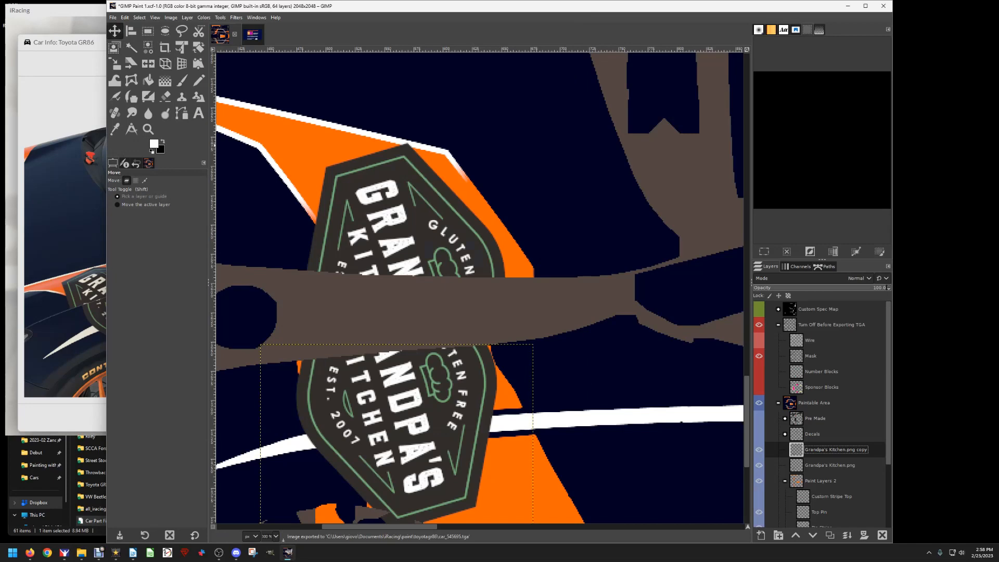
Move the fender logo further left, re-export the car's TGA file, and compare the logo halves in iRacing.
{"action": "left_click_drag", "start_coordinate": [397, 447], "coordinate": [376, 448]}
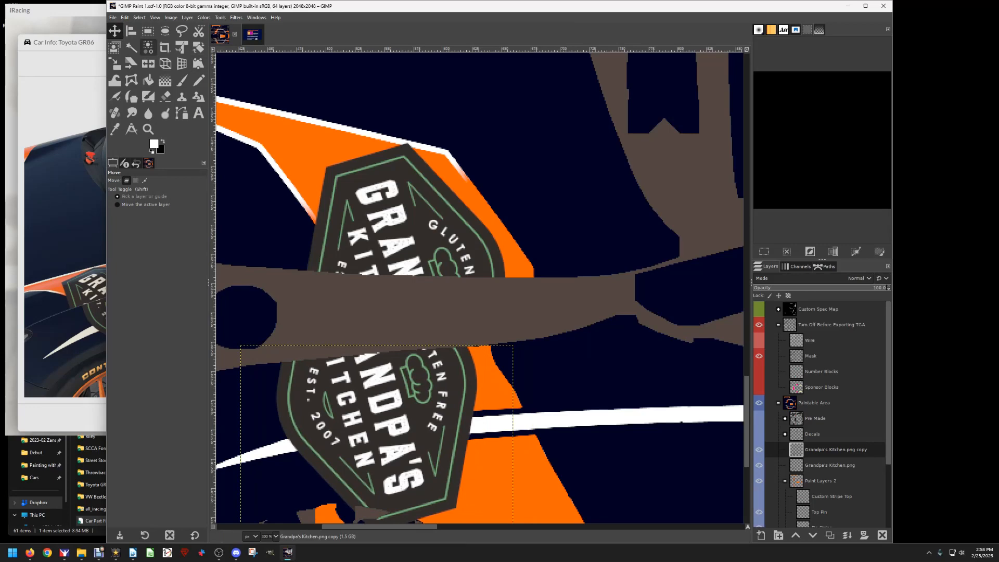
{"action": "left_click", "coordinate": [112, 17]}
{"action": "left_click", "coordinate": [124, 138]}
{"action": "left_click", "coordinate": [78, 71]}
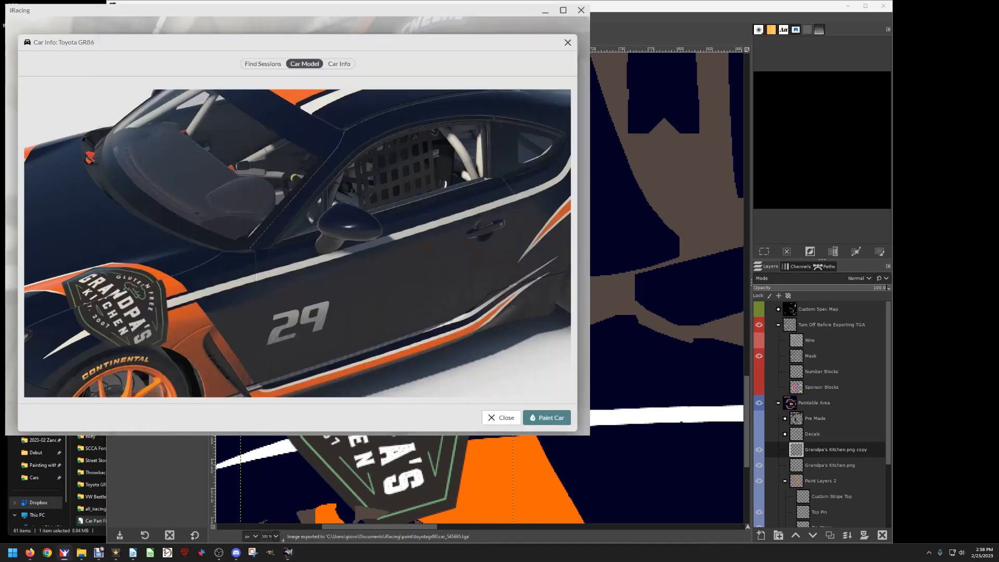
{"action": "key", "text": "alt+Tab"}
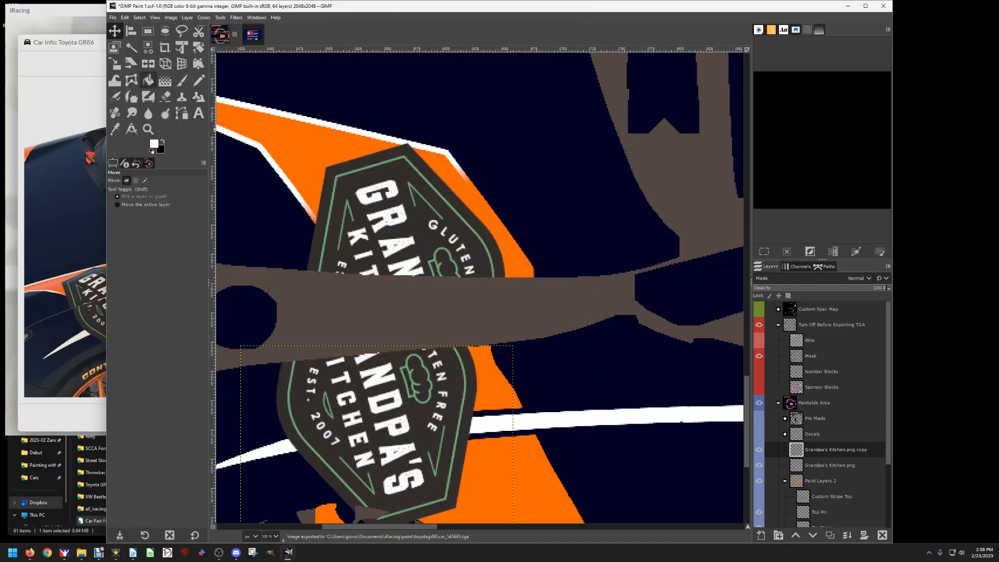
Nudge the fender logo slightly more to the left, export the TGA again, and inspect the seam in iRacing.
{"action": "left_click_drag", "start_coordinate": [376, 447], "coordinate": [370, 447]}
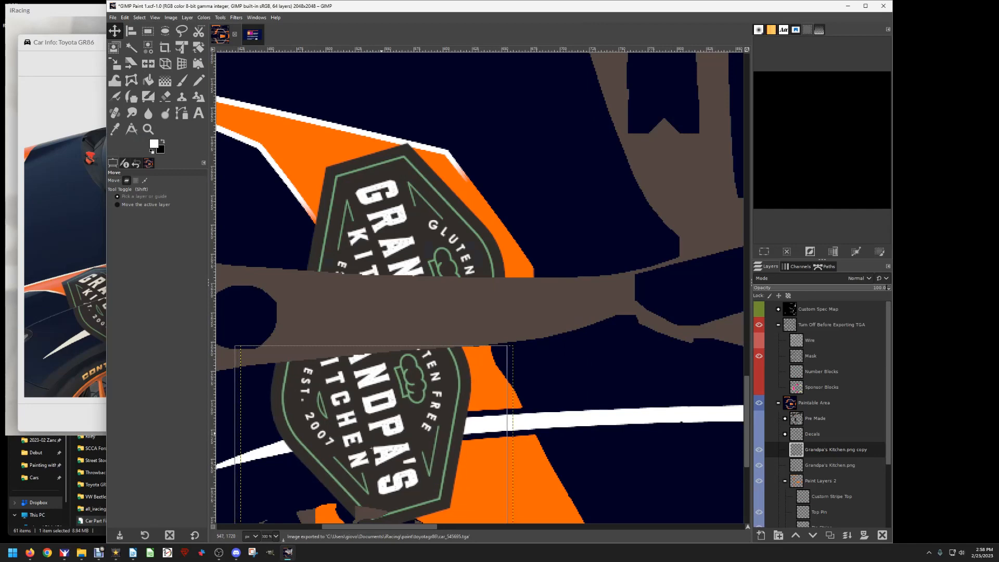
{"action": "left_click", "coordinate": [112, 17]}
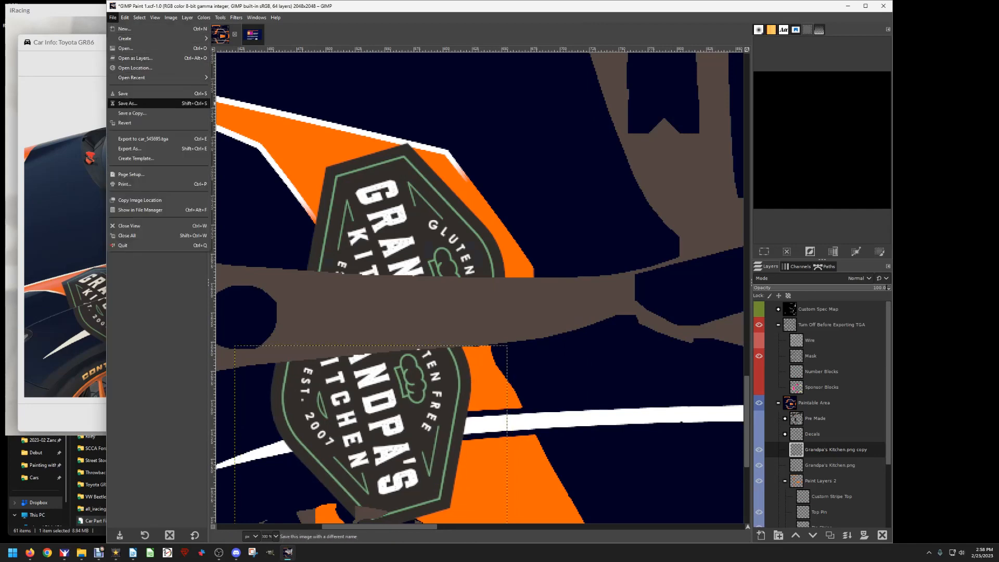
{"action": "left_click", "coordinate": [143, 138]}
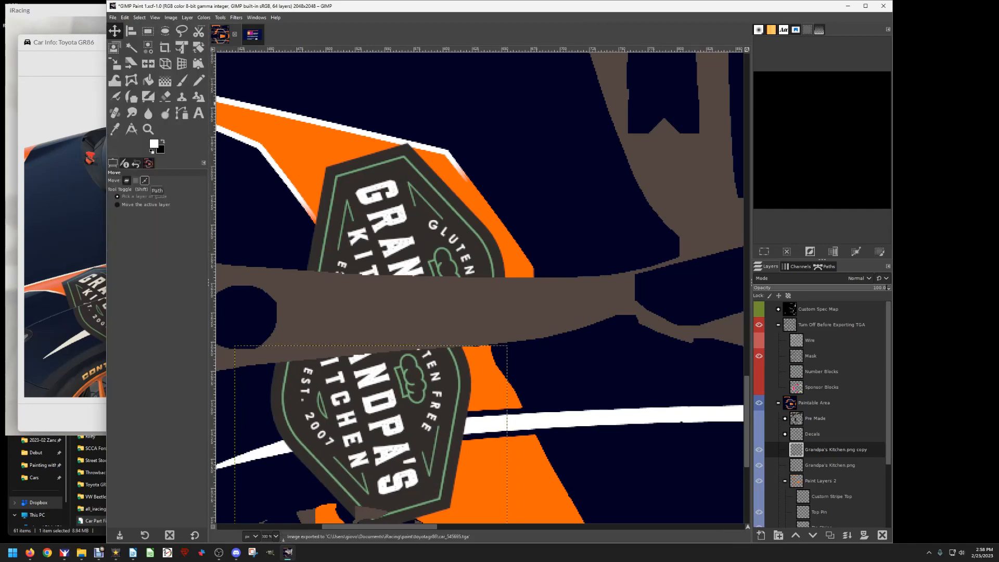
{"action": "key", "text": "alt+Tab"}
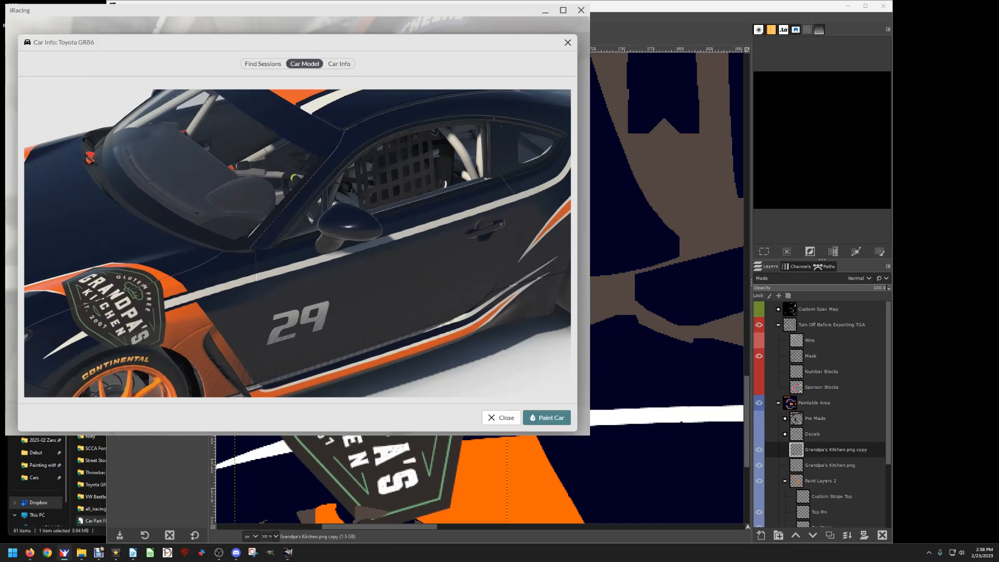
{"action": "key", "text": "alt+Tab"}
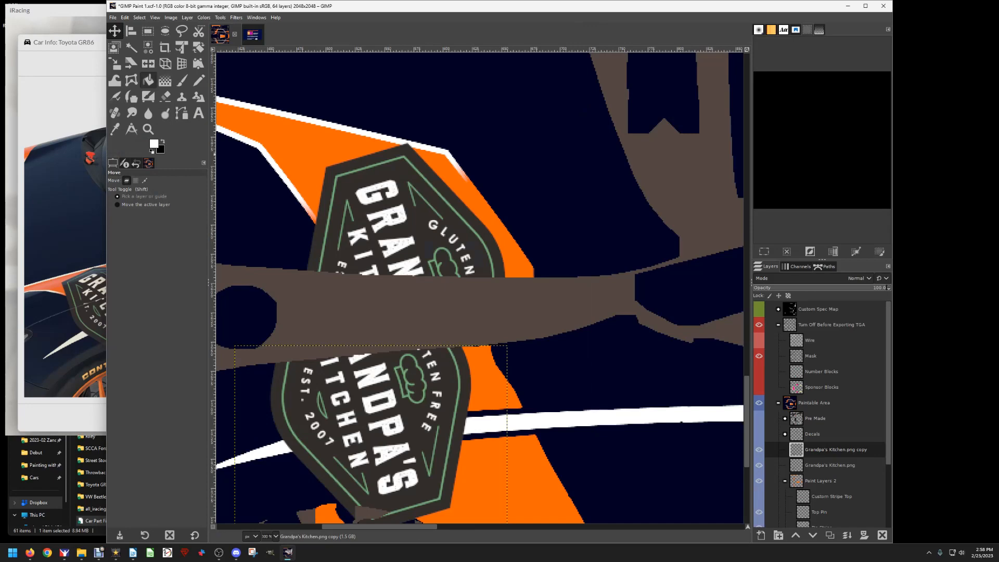
Rotate the Grandpa's Kitchen.png copy layer by -4.43 degrees about its center.
{"action": "left_click", "coordinate": [199, 47]}
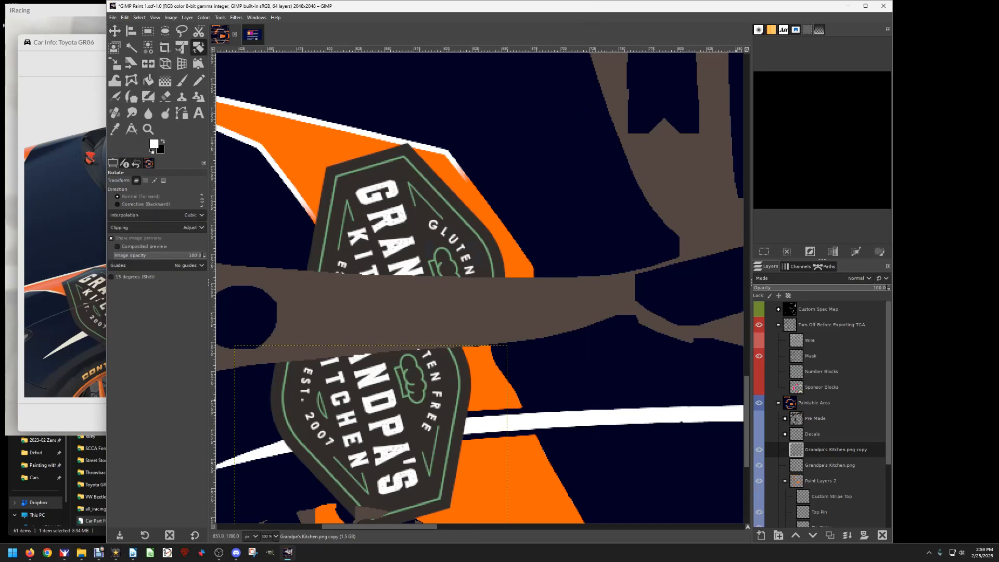
{"action": "left_click_drag", "start_coordinate": [468, 395], "coordinate": [476, 414]}
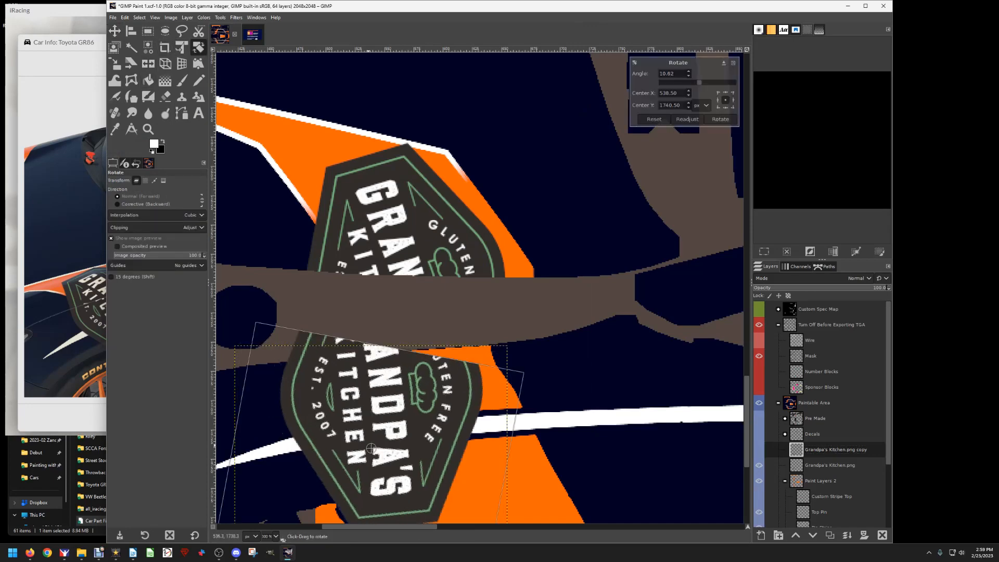
{"action": "left_click_drag", "start_coordinate": [337, 374], "coordinate": [315, 380]}
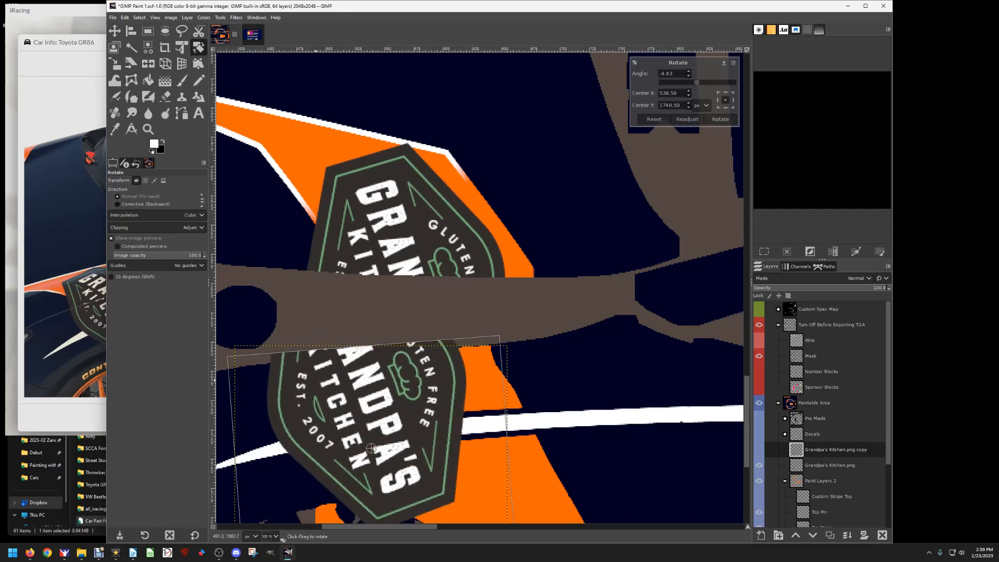
{"action": "left_click", "coordinate": [720, 120]}
Export the rotated fender logo to the car's TGA file and check its angle in iRacing, then return to GIMP.
{"action": "left_click", "coordinate": [112, 17]}
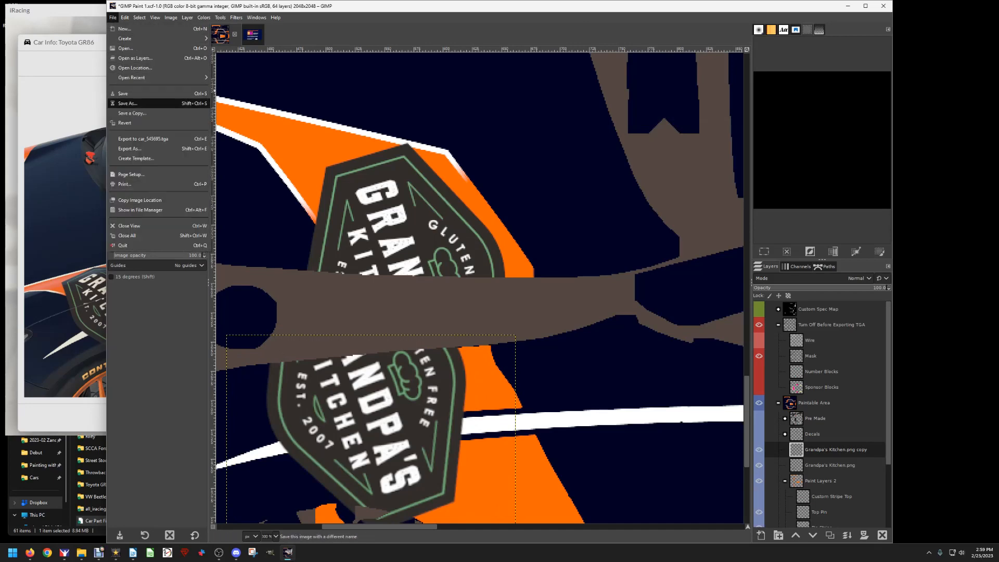
{"action": "left_click", "coordinate": [143, 138]}
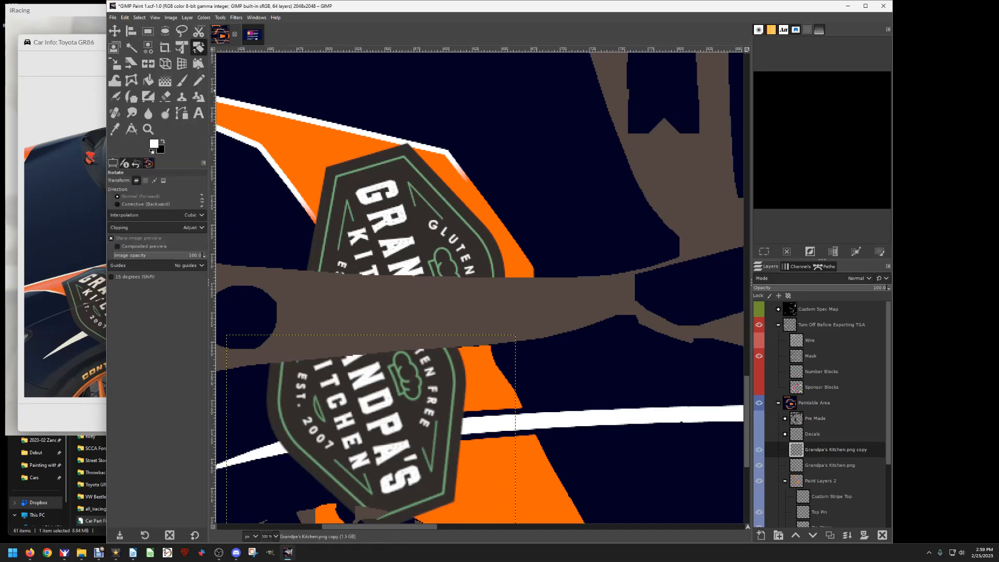
{"action": "key", "text": "alt+Tab"}
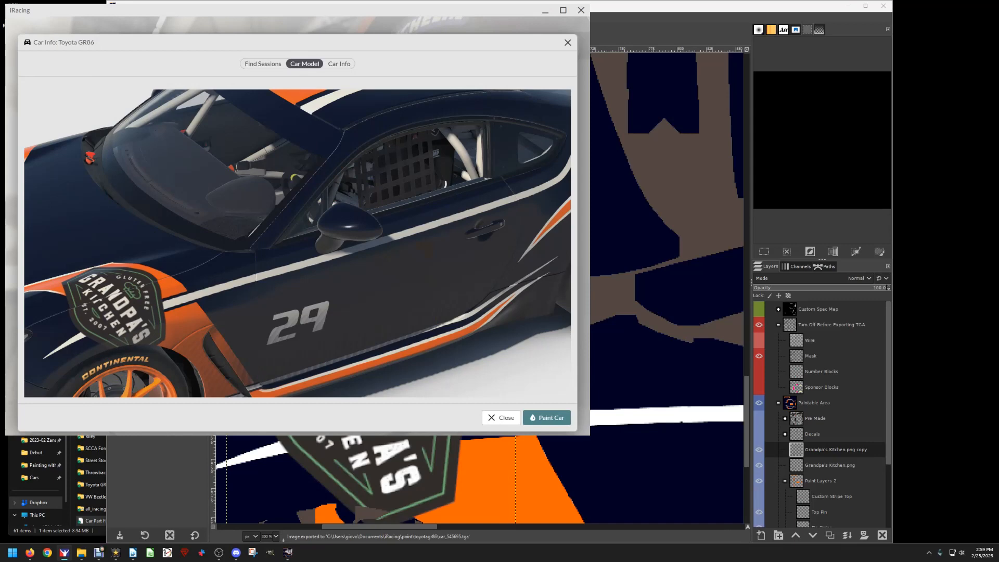
{"action": "key", "text": "alt+Tab"}
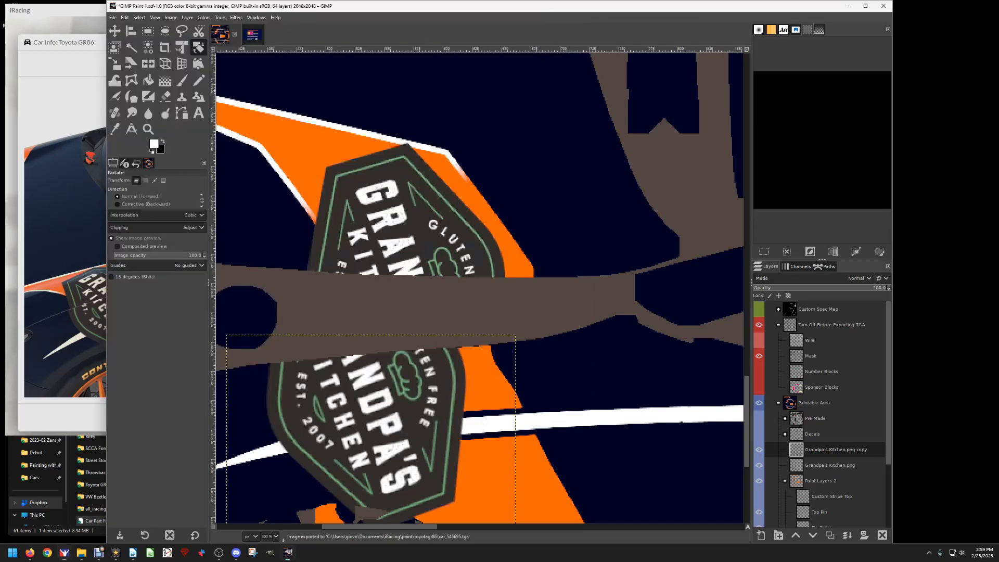
Rotate the Grandpa's Kitchen.png copy layer by a further -1.54 degrees.
{"action": "left_click", "coordinate": [371, 447]}
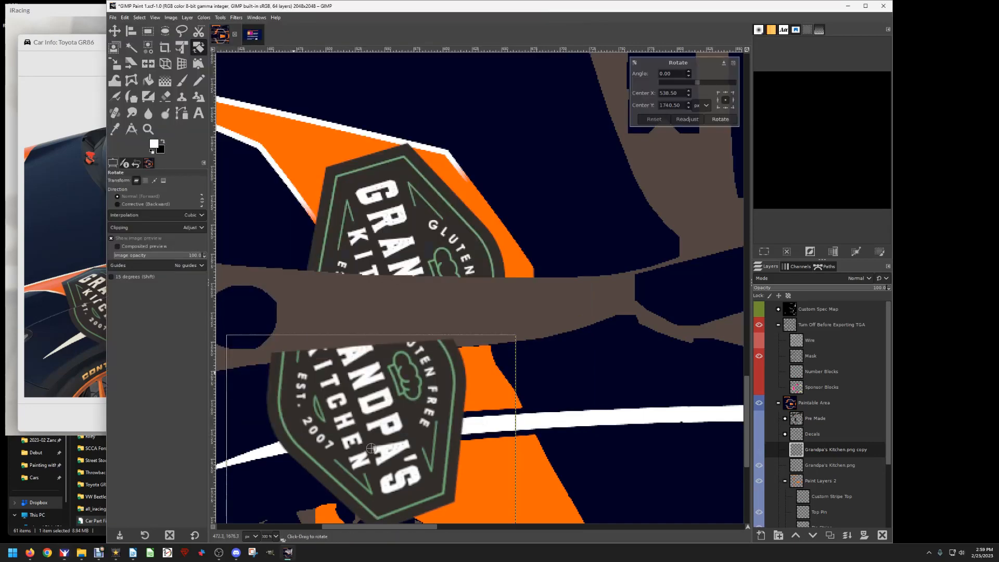
{"action": "left_click_drag", "start_coordinate": [293, 366], "coordinate": [291, 368]}
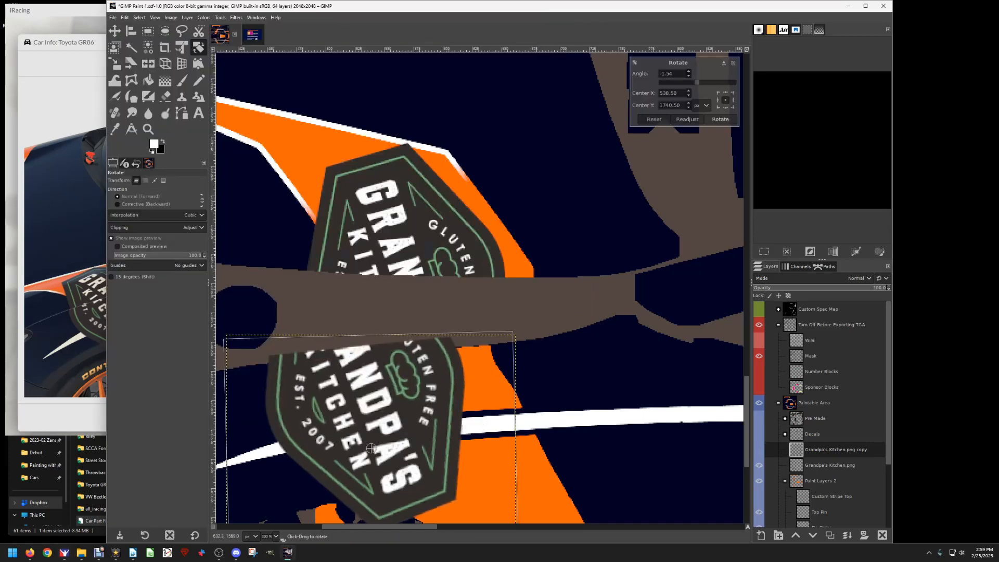
{"action": "key", "text": "Return"}
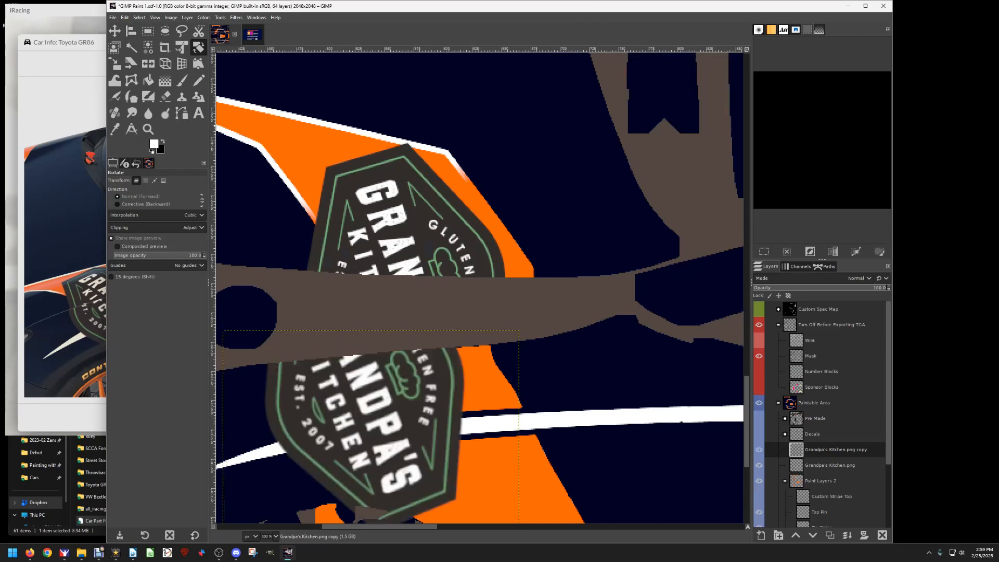
Re-export the paint with the adjusted rotation to the car's TGA file and review the logo in iRacing before returning to GIMP.
{"action": "left_click", "coordinate": [113, 17]}
{"action": "left_click", "coordinate": [136, 138]}
{"action": "left_click", "coordinate": [63, 137]}
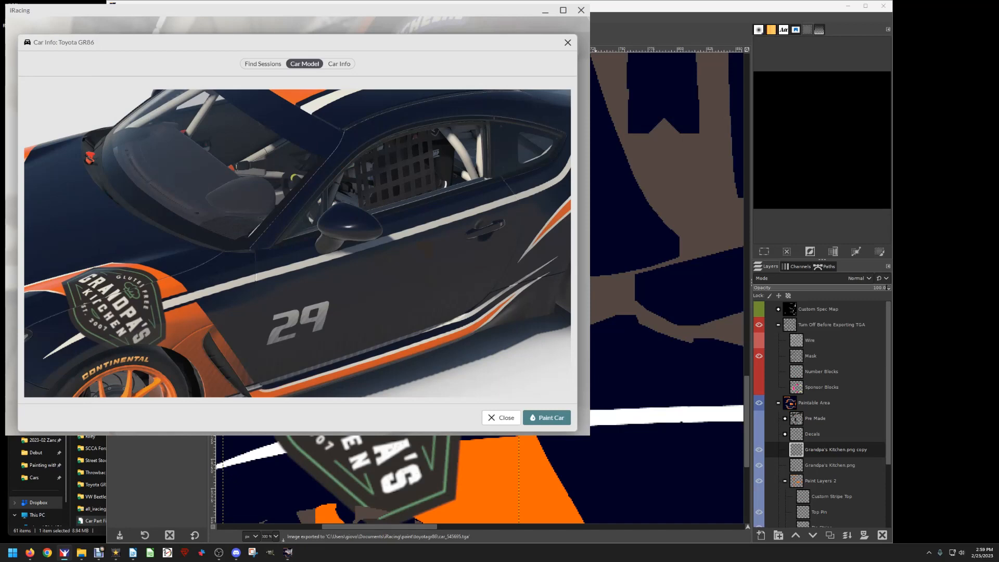
{"action": "left_click", "coordinate": [595, 120]}
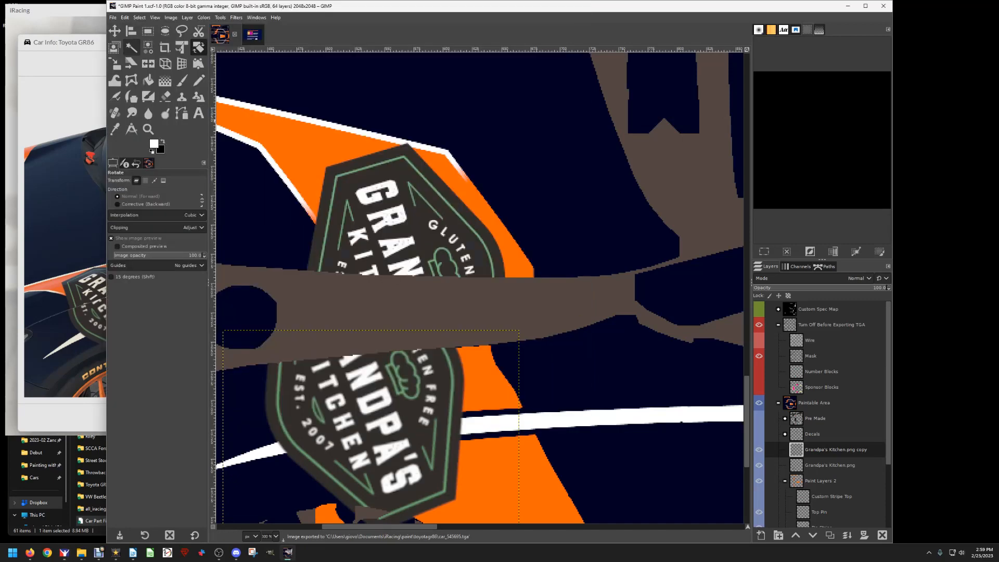
Move the Grandpa's Kitchen.png copy layer slightly right and down, export it to the car's TGA file and check it in iRacing, then return to GIMP.
{"action": "left_click", "coordinate": [114, 31]}
{"action": "left_click_drag", "start_coordinate": [371, 447], "coordinate": [381, 453]}
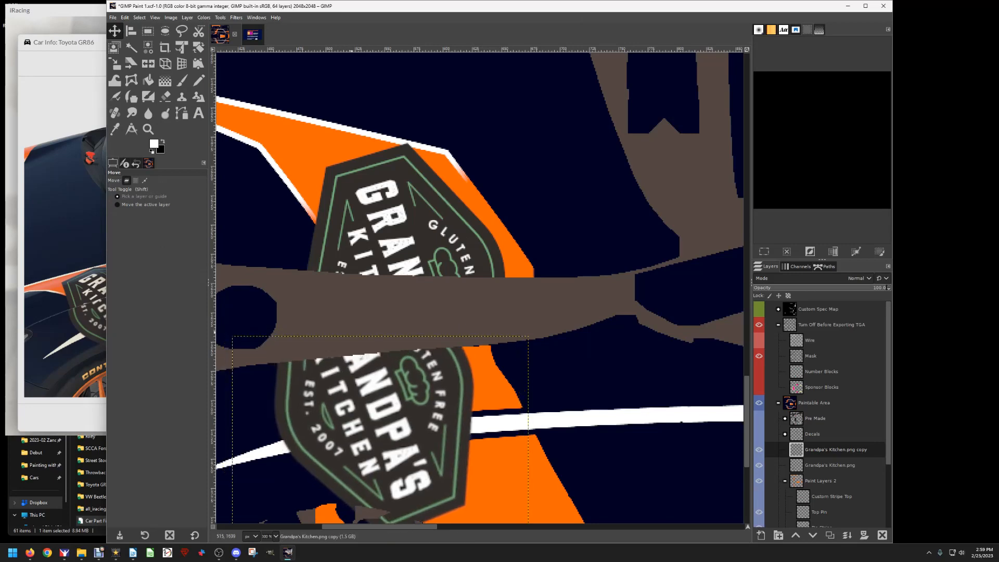
{"action": "left_click", "coordinate": [112, 17]}
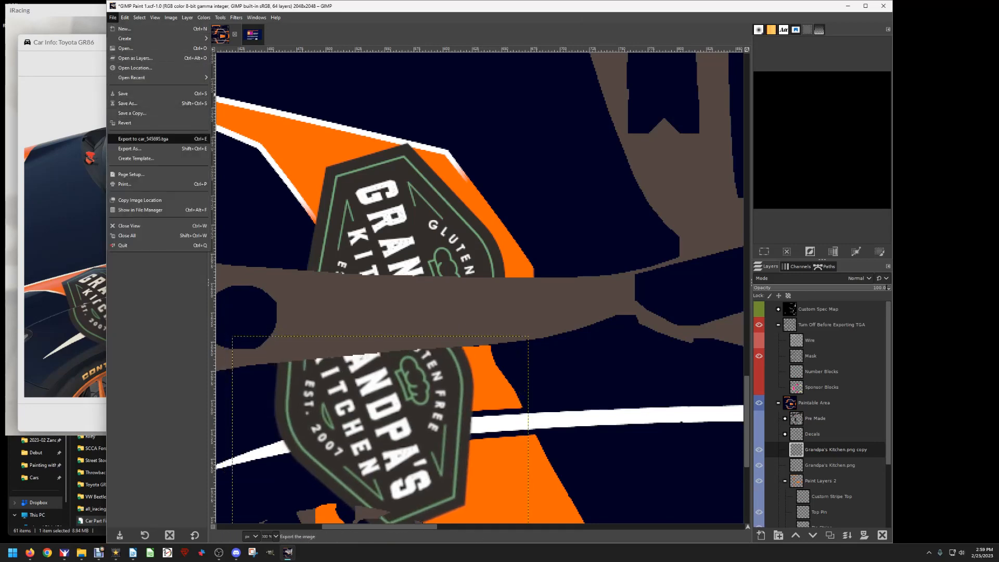
{"action": "left_click", "coordinate": [143, 139]}
{"action": "key", "text": "alt+Tab"}
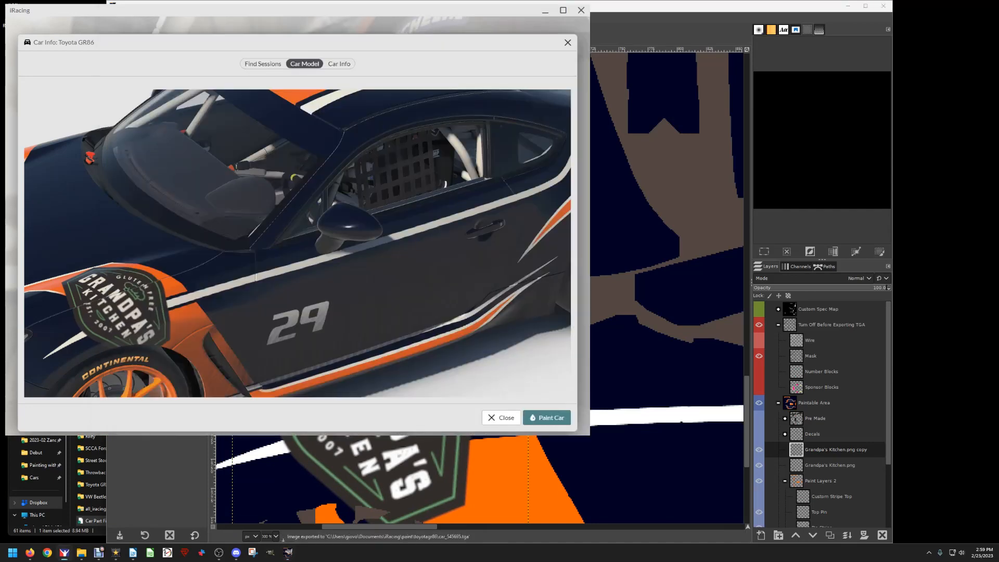
{"action": "key", "text": "alt+Tab"}
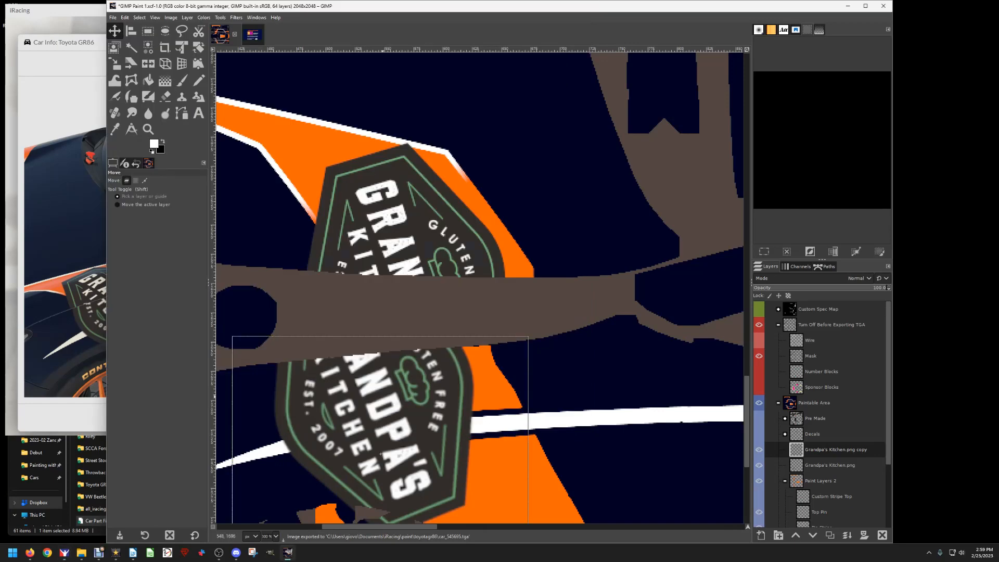
Nudge the fender logo slightly back to the left, re-export the TGA and review the whole car in iRacing before returning to GIMP.
{"action": "left_click_drag", "start_coordinate": [380, 453], "coordinate": [378, 453]}
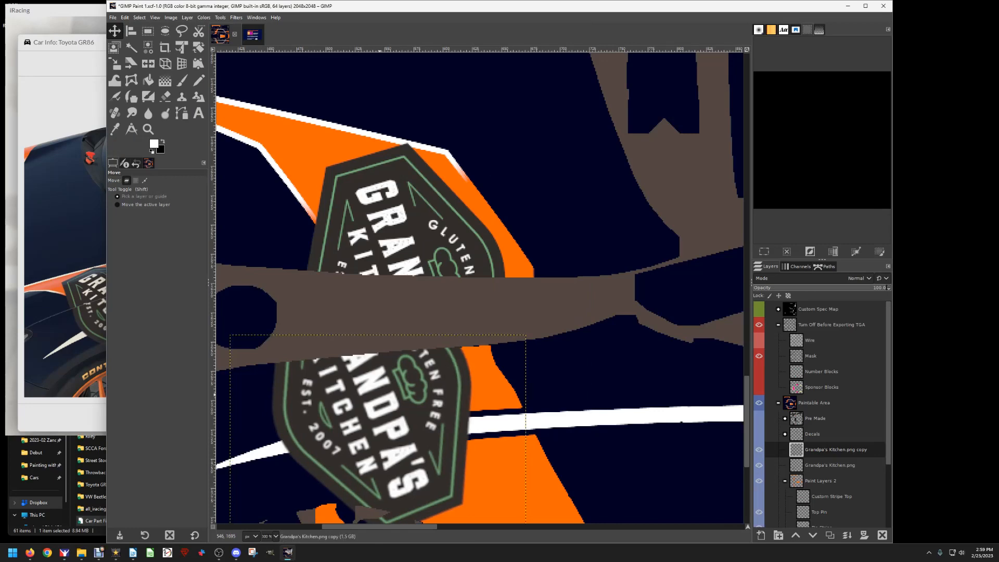
{"action": "left_click", "coordinate": [113, 18]}
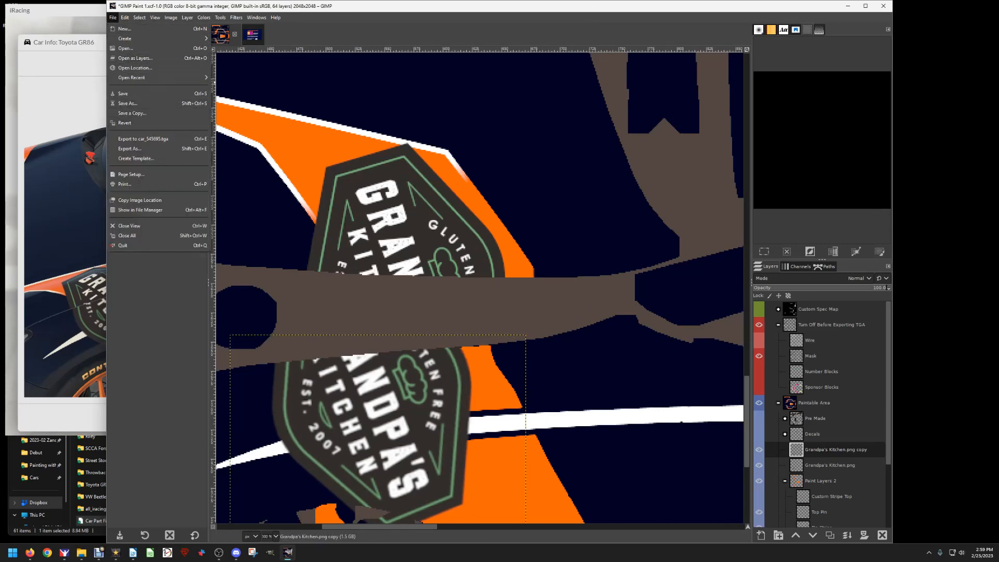
{"action": "left_click", "coordinate": [137, 138]}
{"action": "key", "text": "alt+Tab"}
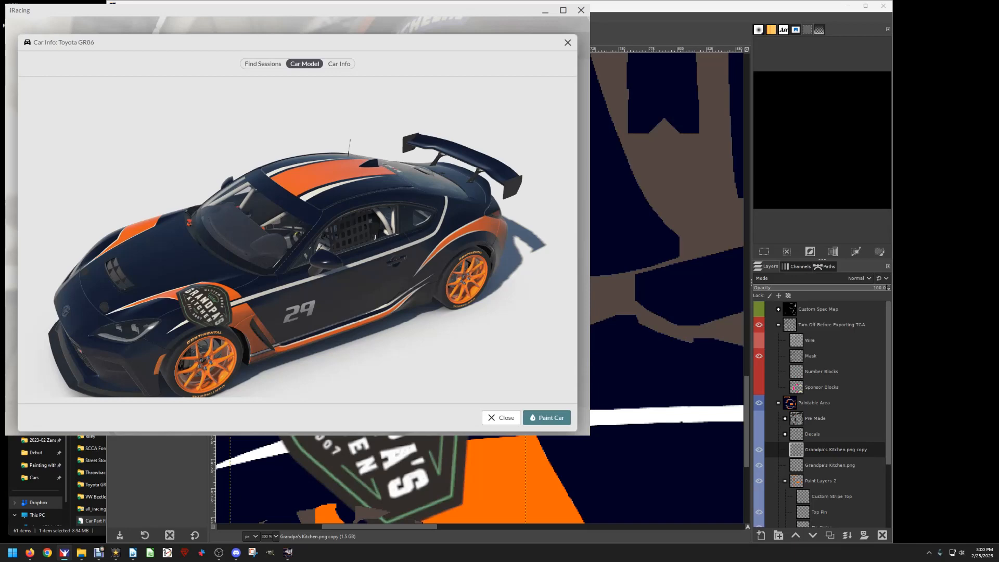
{"action": "key", "text": "alt+Tab"}
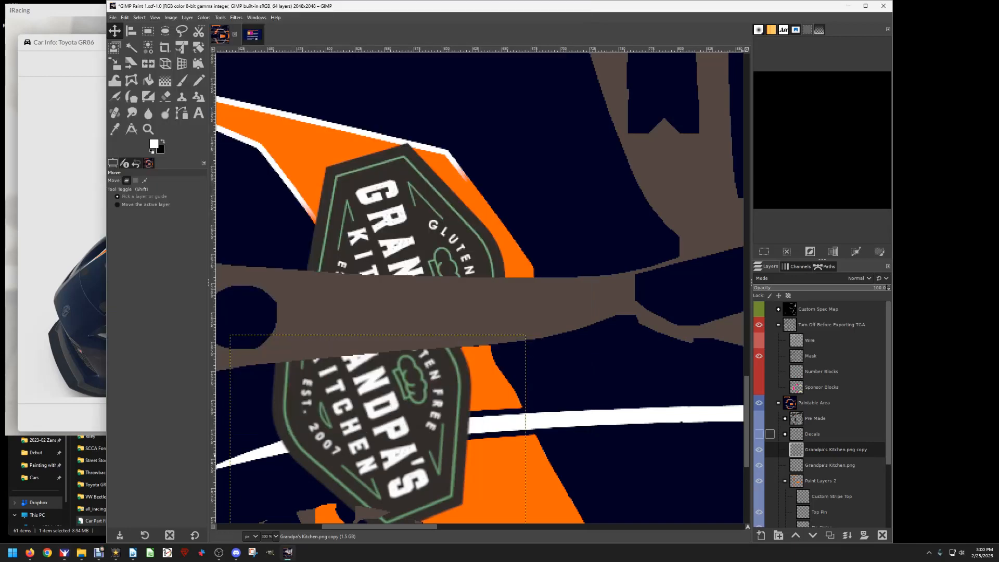
Hide the Grandpa's Kitchen.png copy and Grandpa's Kitchen.png layers.
{"action": "left_click", "coordinate": [758, 450]}
{"action": "left_click", "coordinate": [759, 465]}
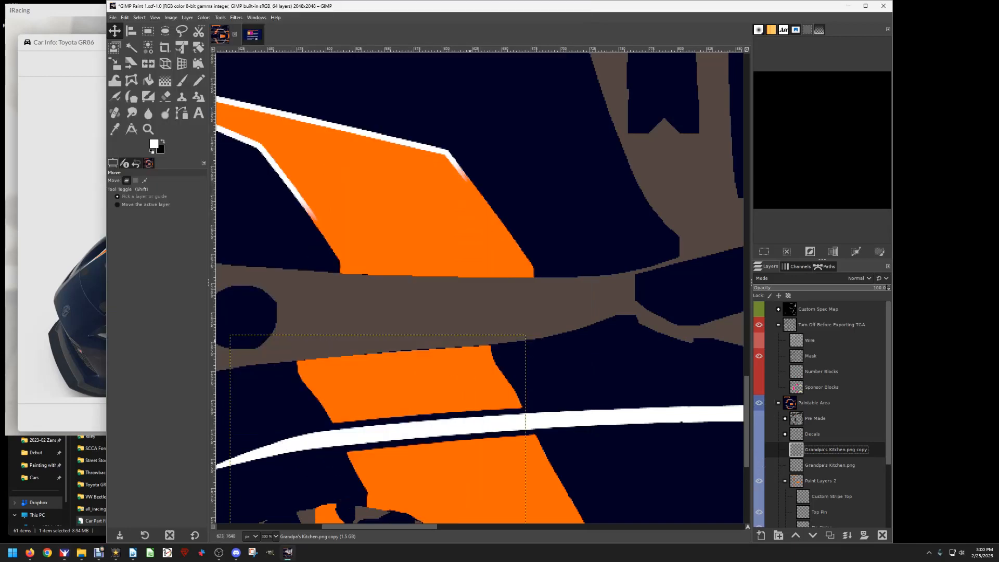
{"action": "key", "text": "minus"}
{"action": "key", "text": "minus"}
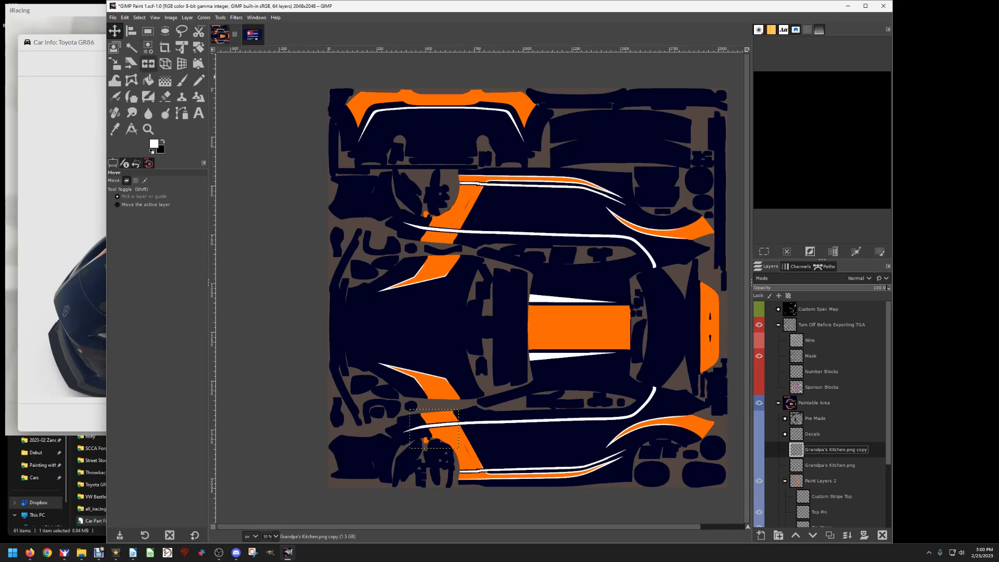
Open Blue Smoke.png from the iRacing Patterns folder as a new layer and place it on the hood.
{"action": "left_click", "coordinate": [112, 17]}
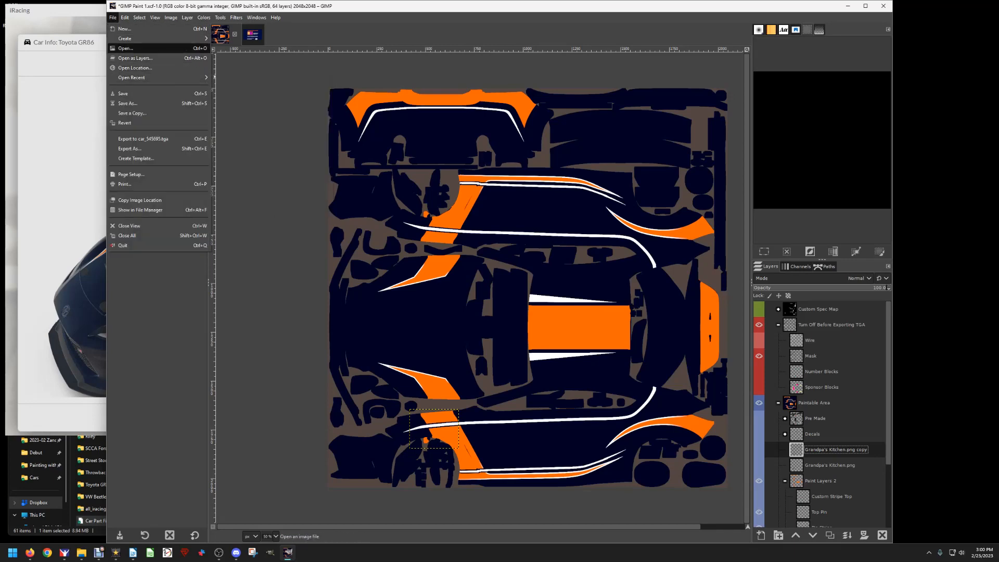
{"action": "left_click", "coordinate": [128, 58]}
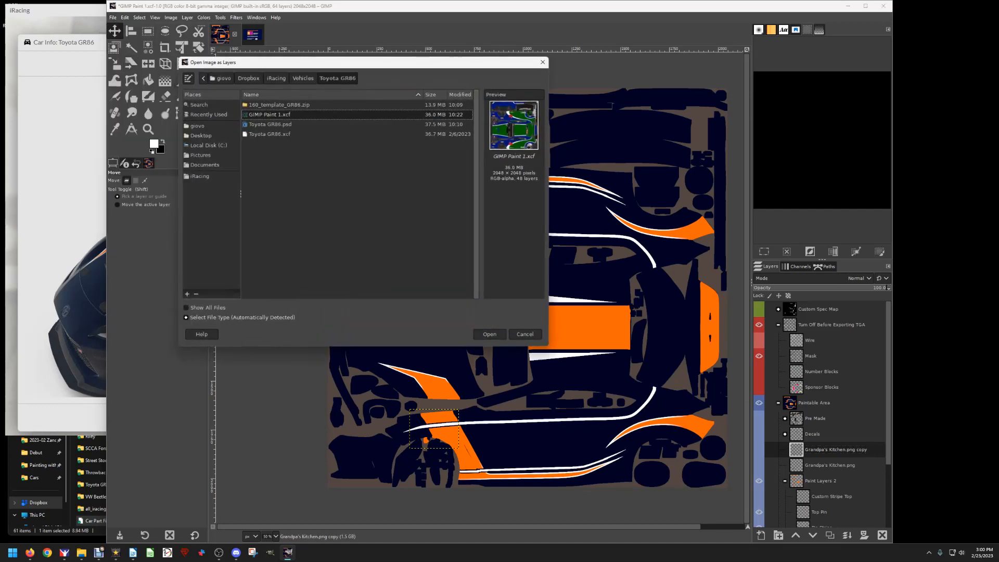
{"action": "left_click", "coordinate": [275, 78]}
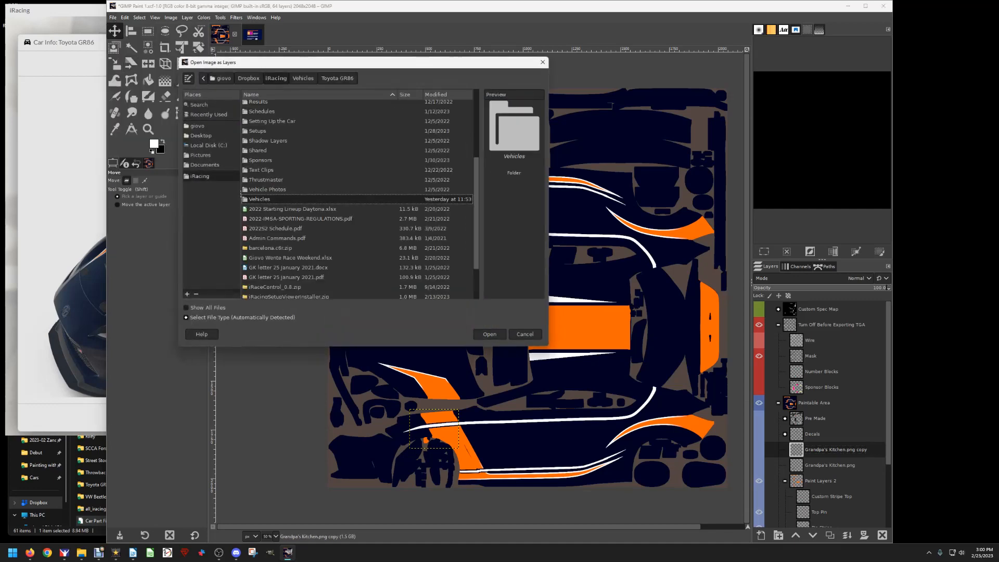
{"action": "scroll", "coordinate": [242, 197], "scroll_direction": "up", "scroll_amount": 5}
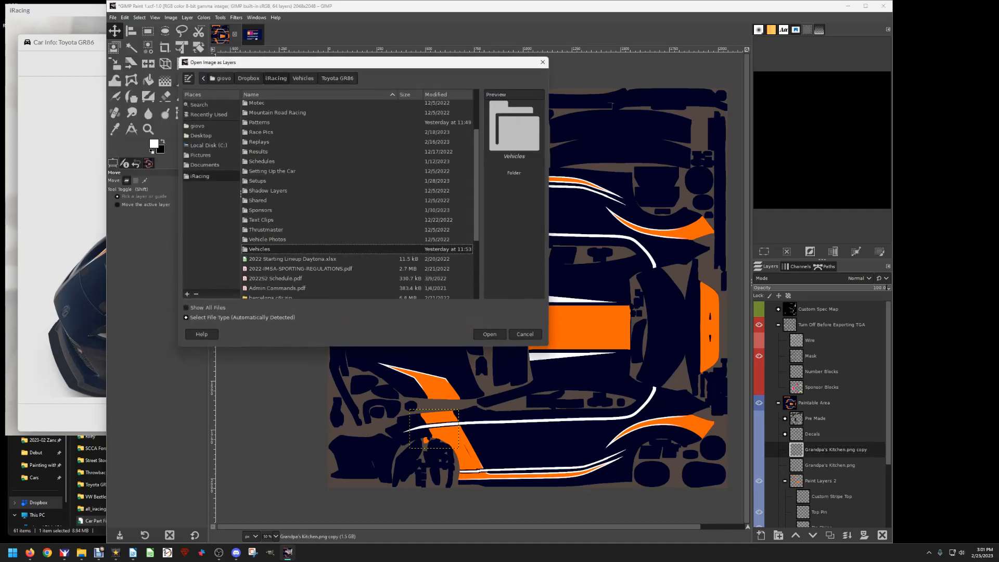
{"action": "double_click", "coordinate": [256, 163]}
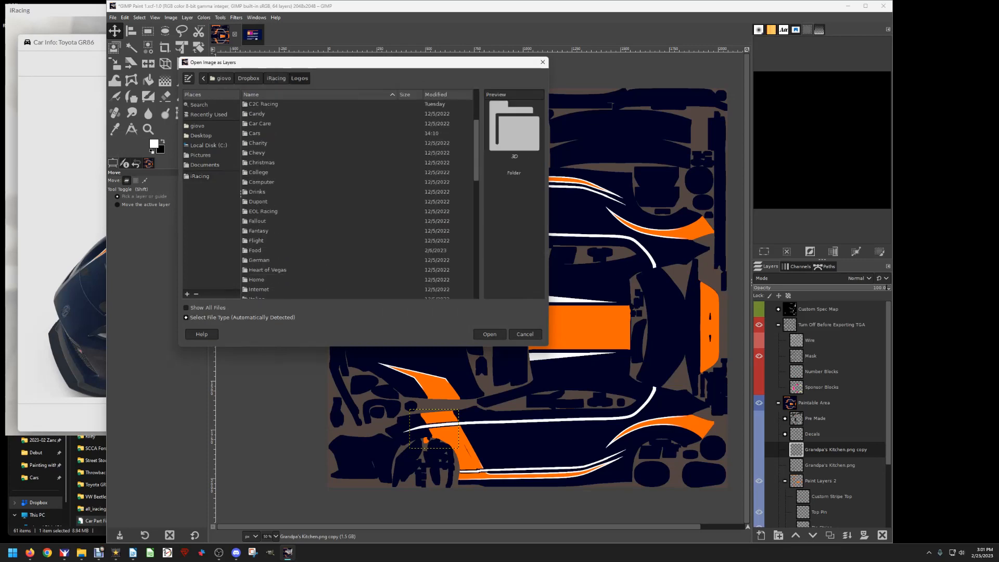
{"action": "scroll", "coordinate": [241, 192], "scroll_direction": "down", "scroll_amount": 4}
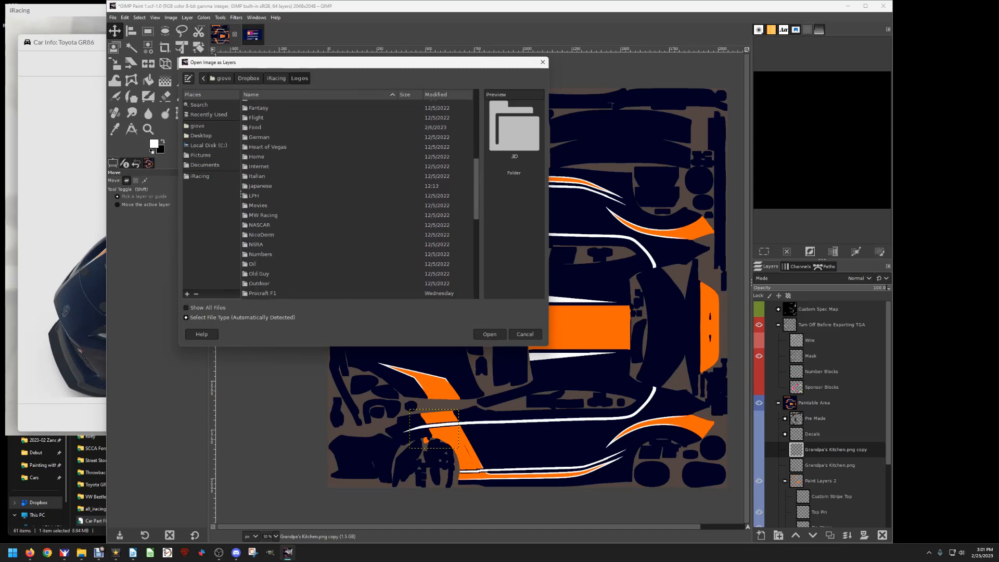
{"action": "scroll", "coordinate": [241, 194], "scroll_direction": "up", "scroll_amount": 2}
{"action": "key", "text": "alt+Up"}
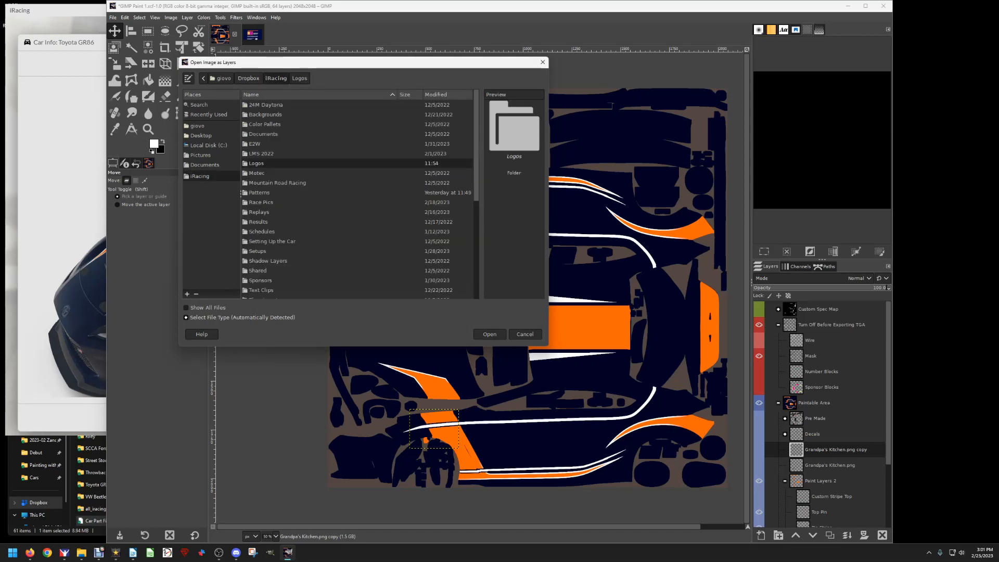
{"action": "double_click", "coordinate": [241, 193]}
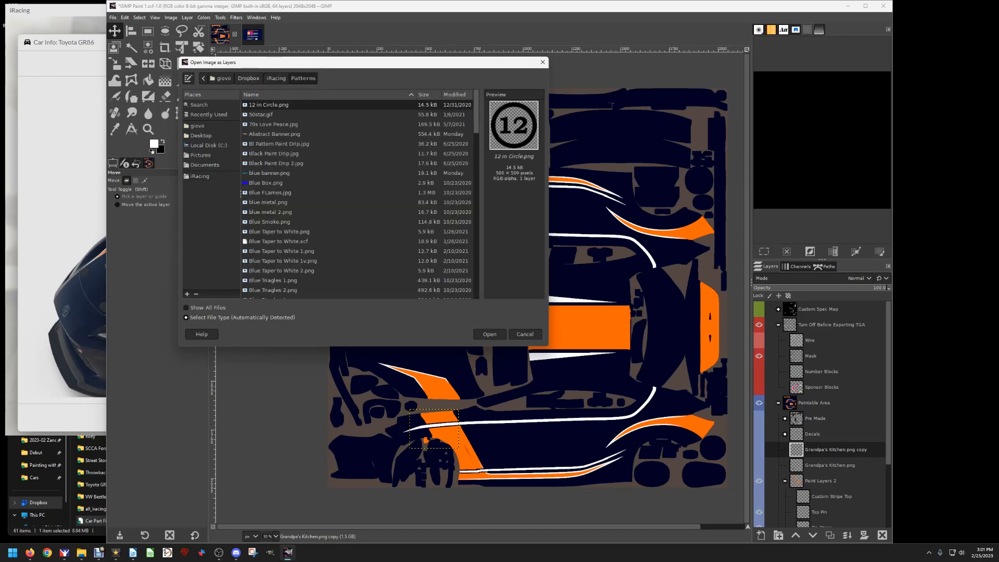
{"action": "scroll", "coordinate": [241, 193], "scroll_direction": "down", "scroll_amount": 1}
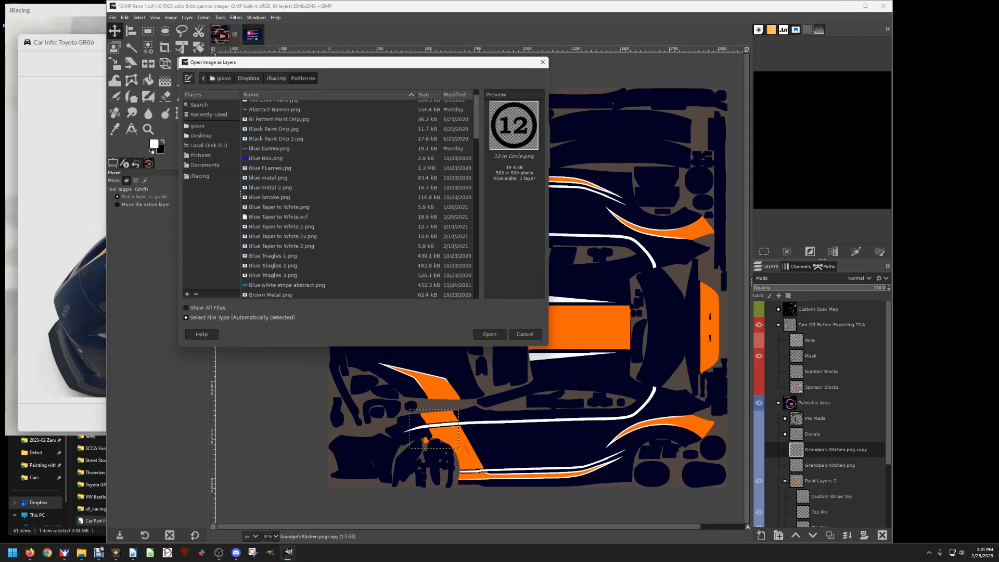
{"action": "scroll", "coordinate": [241, 193], "scroll_direction": "down", "scroll_amount": 1}
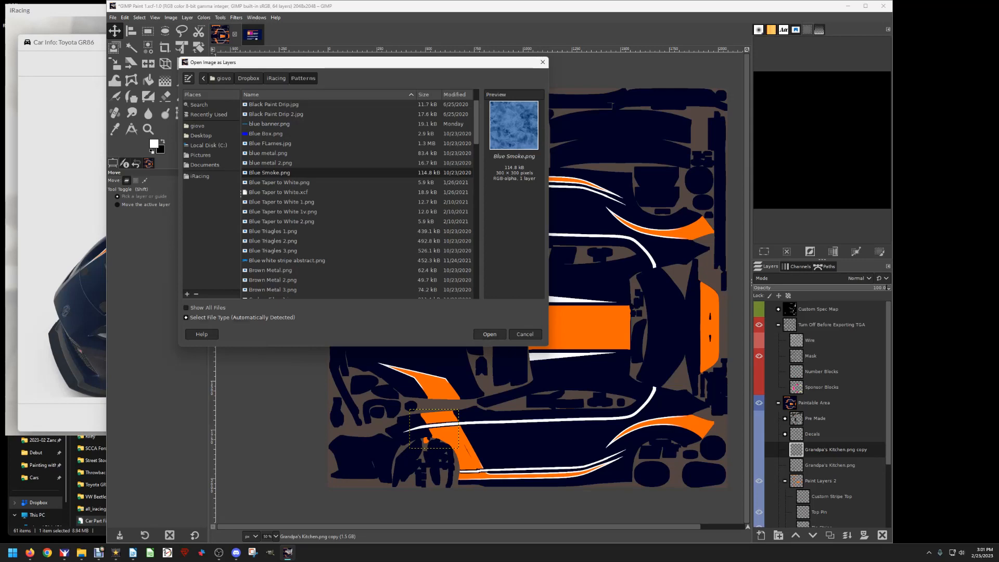
{"action": "left_click", "coordinate": [489, 334]}
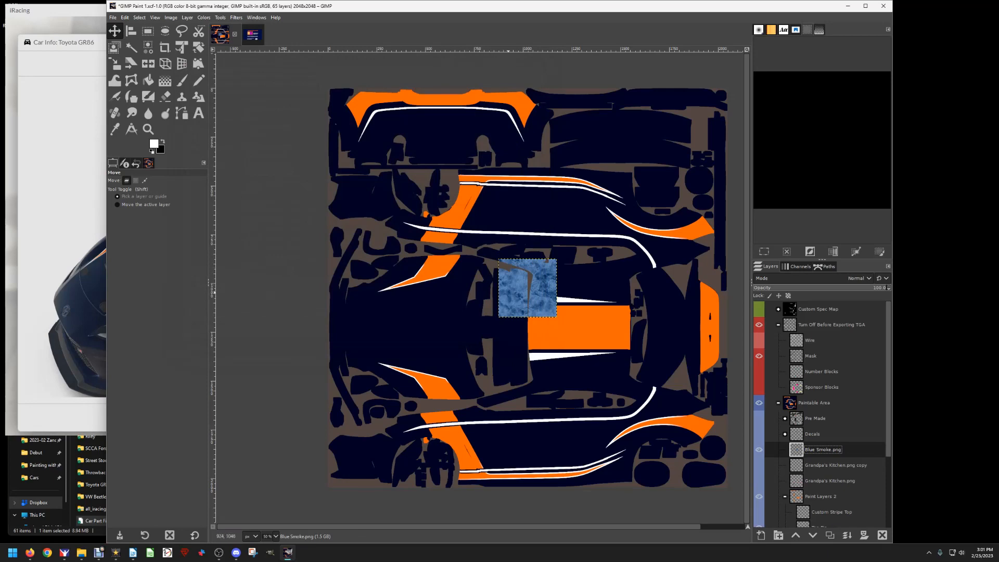
{"action": "left_click_drag", "start_coordinate": [512, 292], "coordinate": [430, 320]}
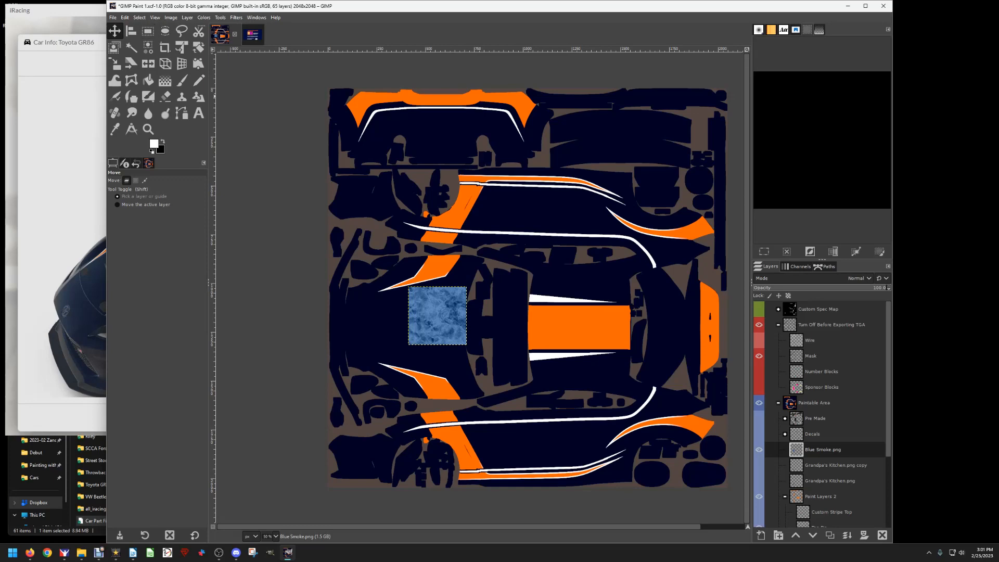
Select everything on the Blue Smoke.png layer and copy it to the clipboard.
{"action": "left_click", "coordinate": [822, 450]}
{"action": "left_click", "coordinate": [139, 17]}
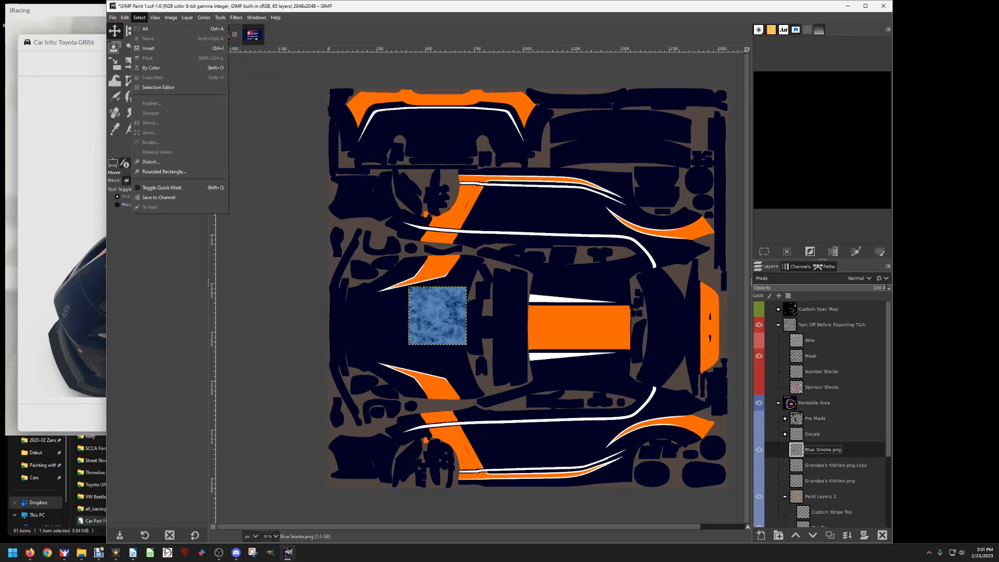
{"action": "left_click", "coordinate": [149, 27]}
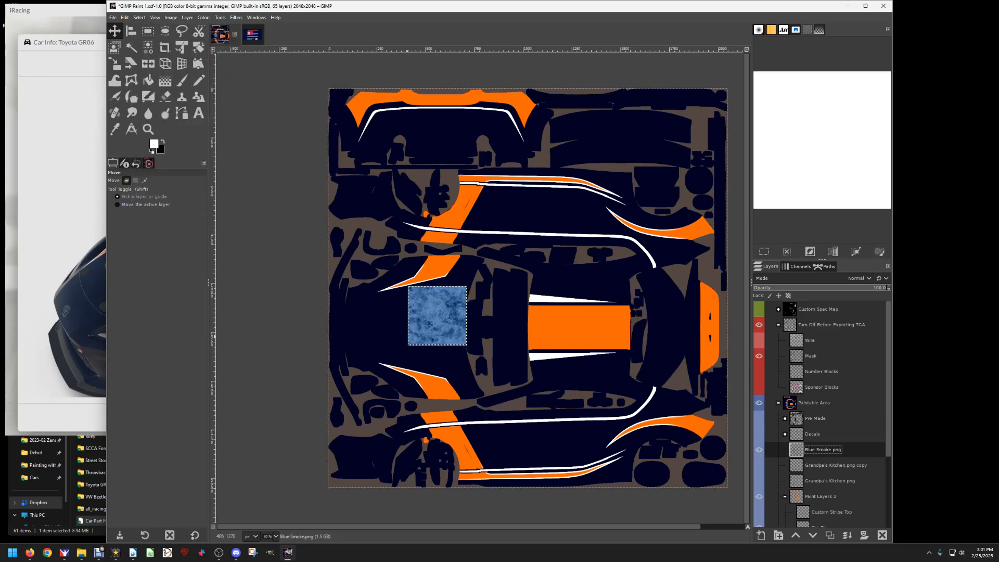
{"action": "left_click", "coordinate": [124, 17]}
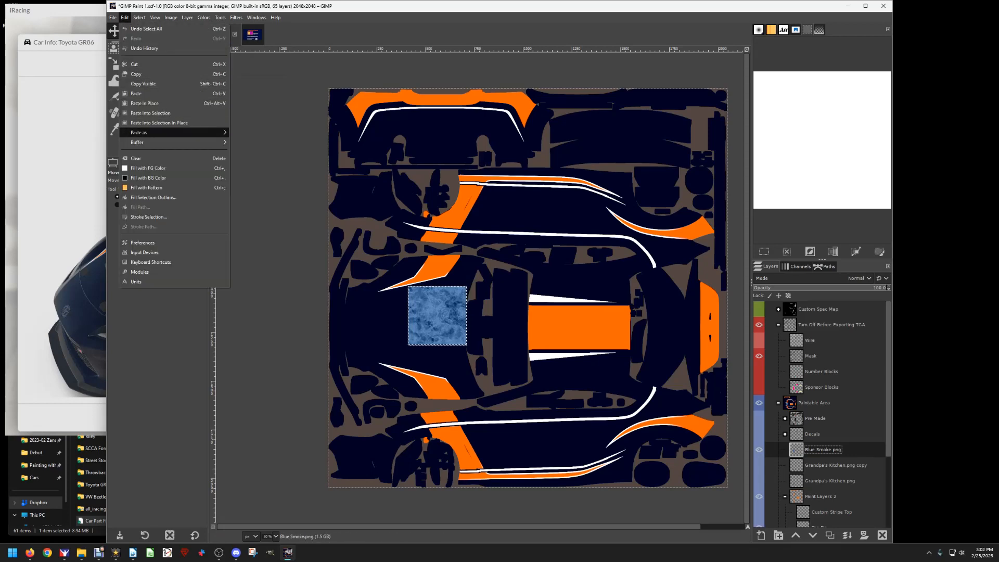
{"action": "left_click", "coordinate": [136, 74]}
Paste the copied texture as a new pattern with the pattern name Blue Smoke.
{"action": "left_click", "coordinate": [125, 17]}
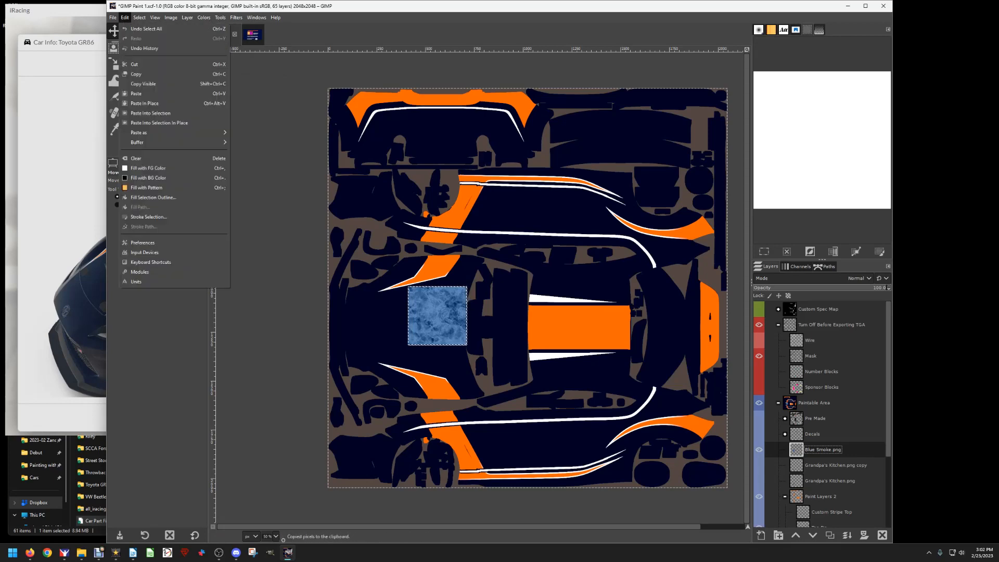
{"action": "mouse_move", "coordinate": [138, 132]}
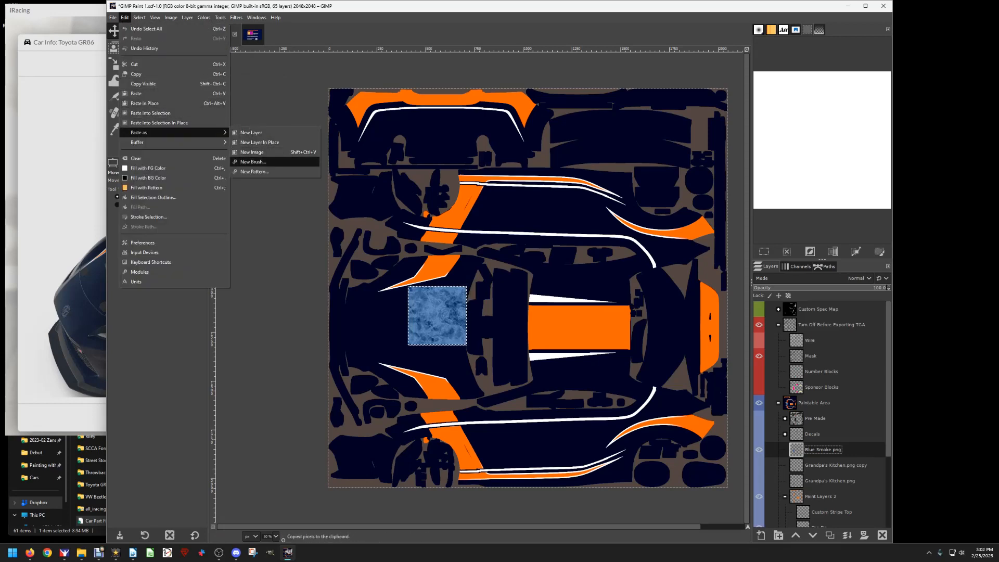
{"action": "left_click", "coordinate": [254, 171]}
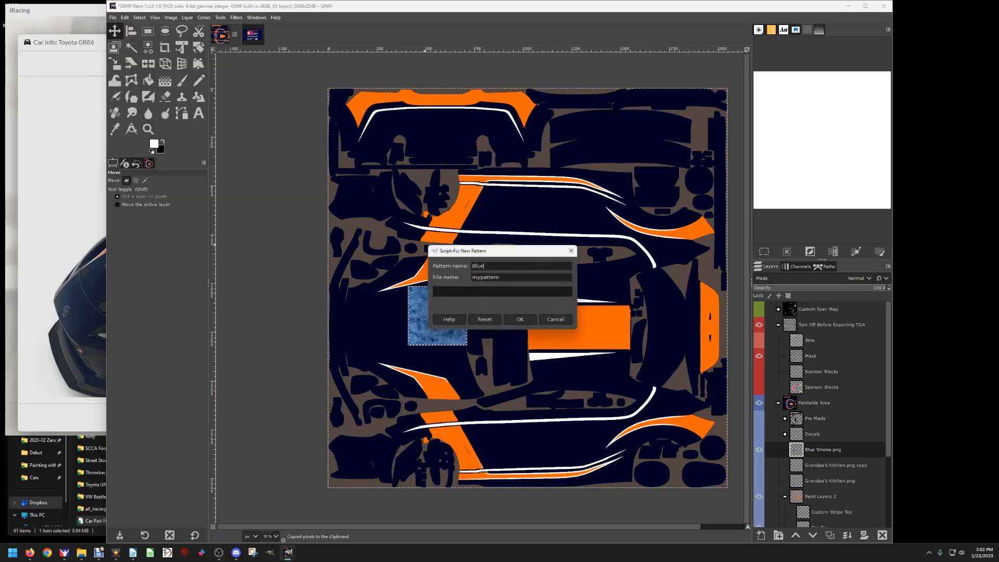
{"action": "type", "text": "Blue Smoke"}
{"action": "key", "text": "Return"}
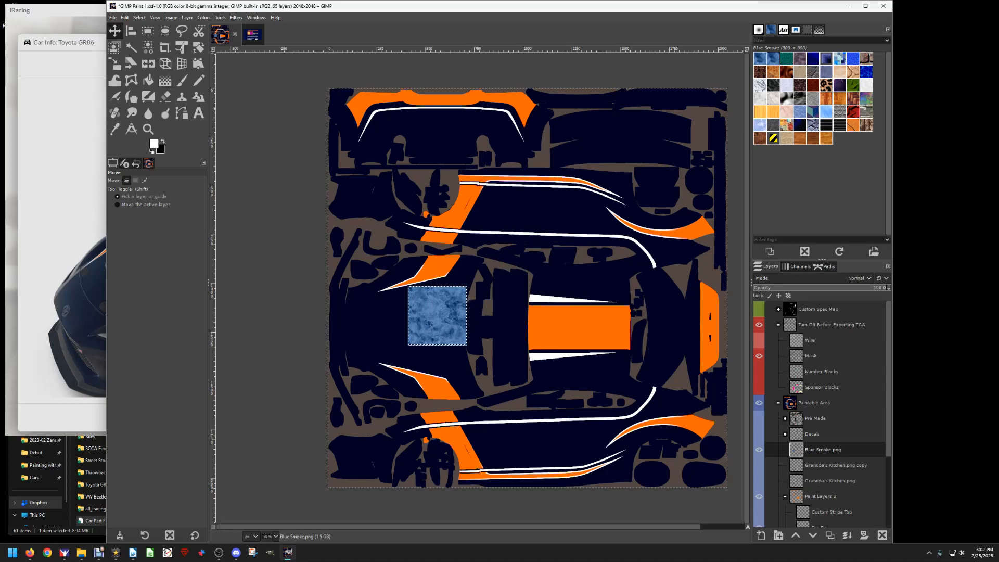
Clear the selection and hide the Blue Smoke.png layer.
{"action": "left_click", "coordinate": [139, 18]}
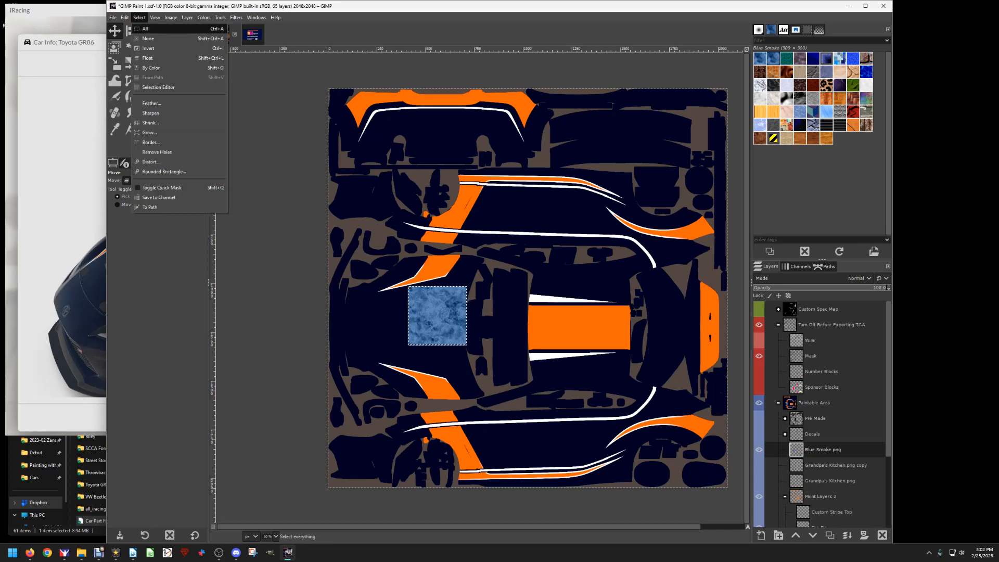
{"action": "left_click", "coordinate": [150, 39]}
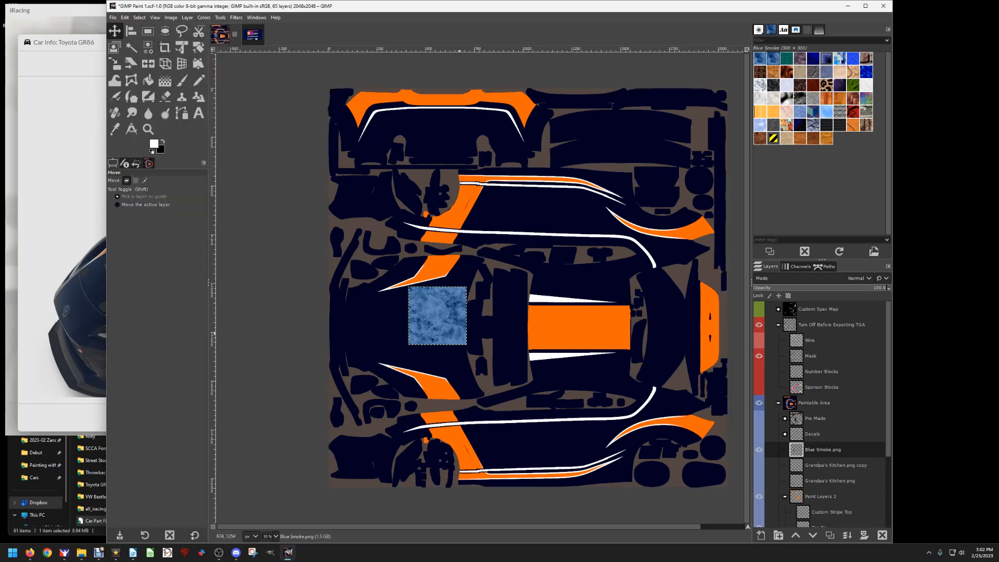
{"action": "left_click", "coordinate": [759, 449]}
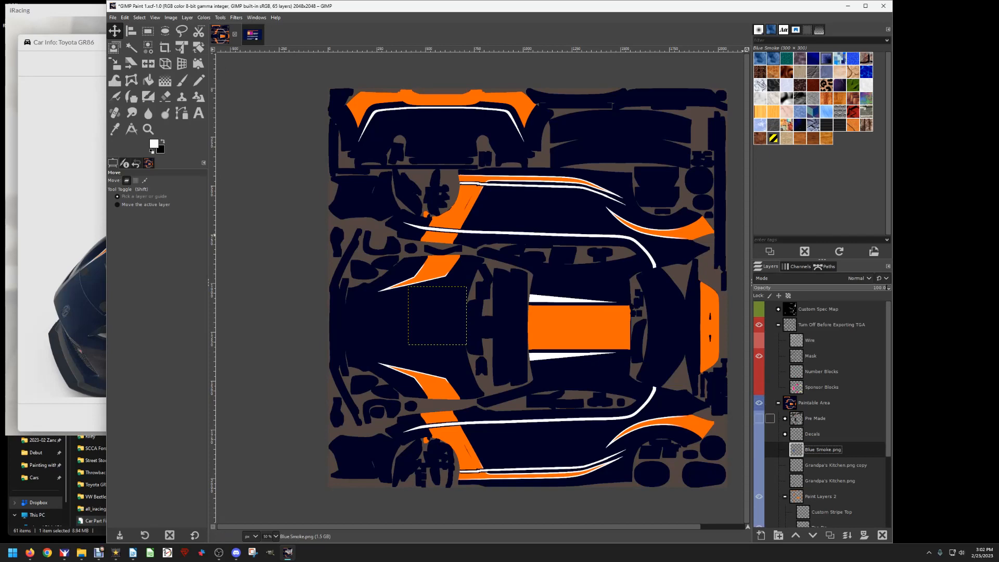
Make the Orange Top layer in the Paint Layers 2 group active and select everything on it.
{"action": "scroll", "coordinate": [770, 449], "scroll_direction": "down", "scroll_amount": 4}
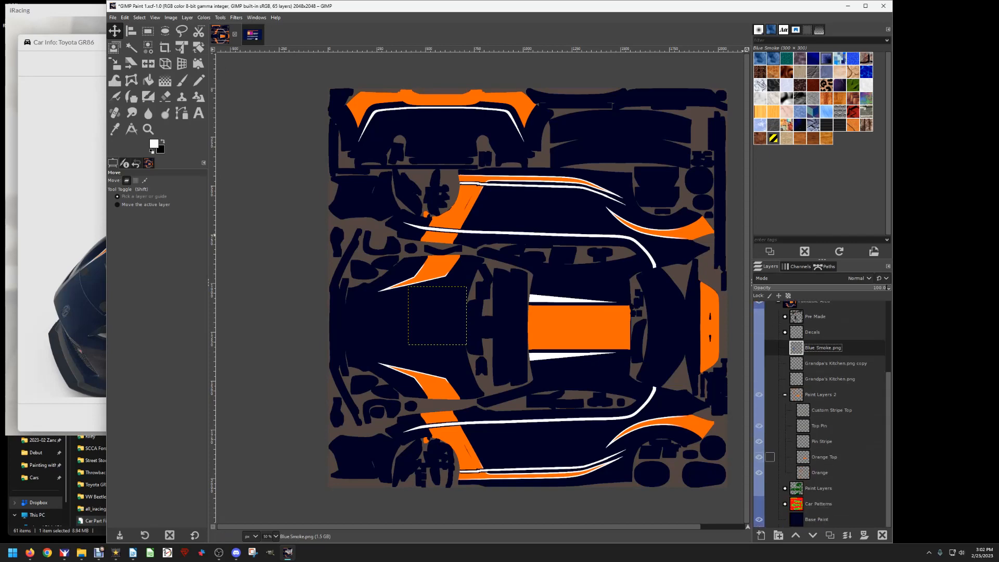
{"action": "left_click", "coordinate": [824, 457]}
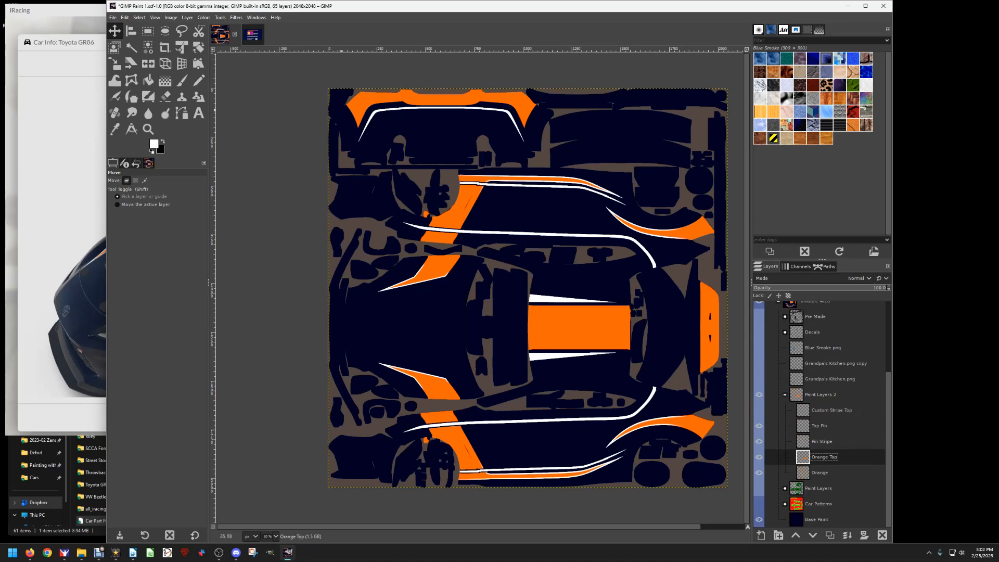
{"action": "left_click", "coordinate": [139, 17]}
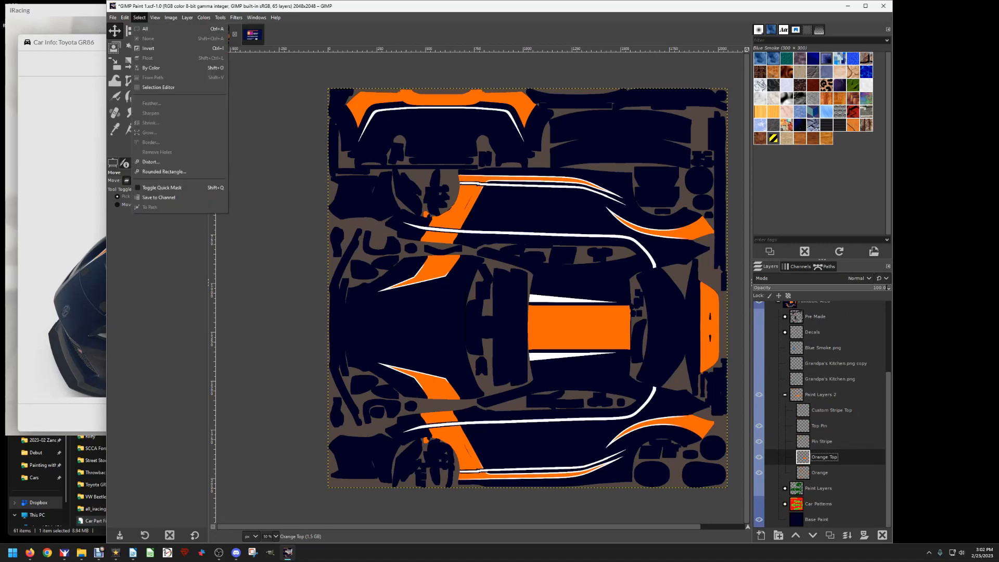
{"action": "left_click", "coordinate": [147, 29]}
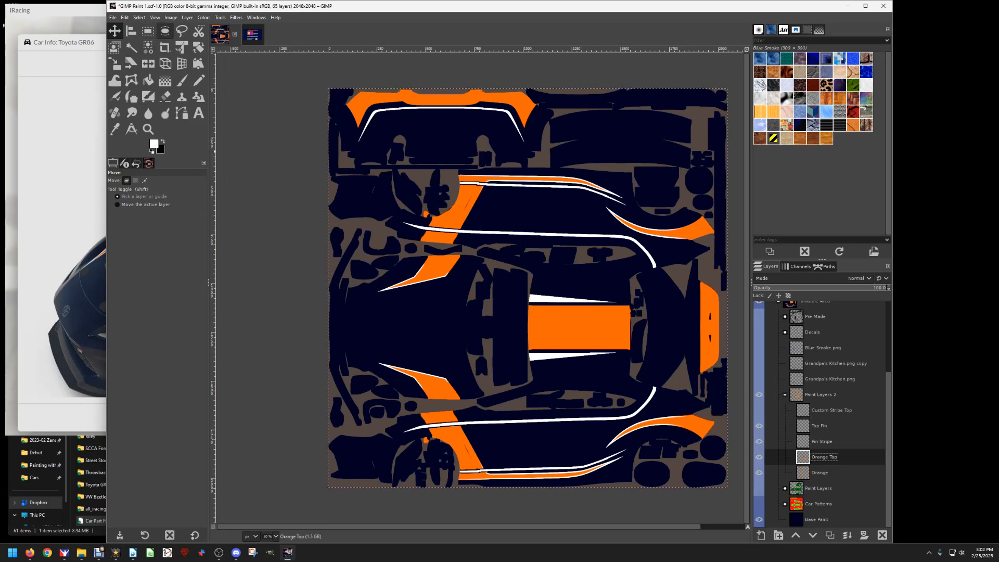
{"action": "left_click", "coordinate": [139, 17]}
{"action": "left_click", "coordinate": [147, 38]}
{"action": "left_click", "coordinate": [139, 18]}
{"action": "left_click", "coordinate": [148, 29]}
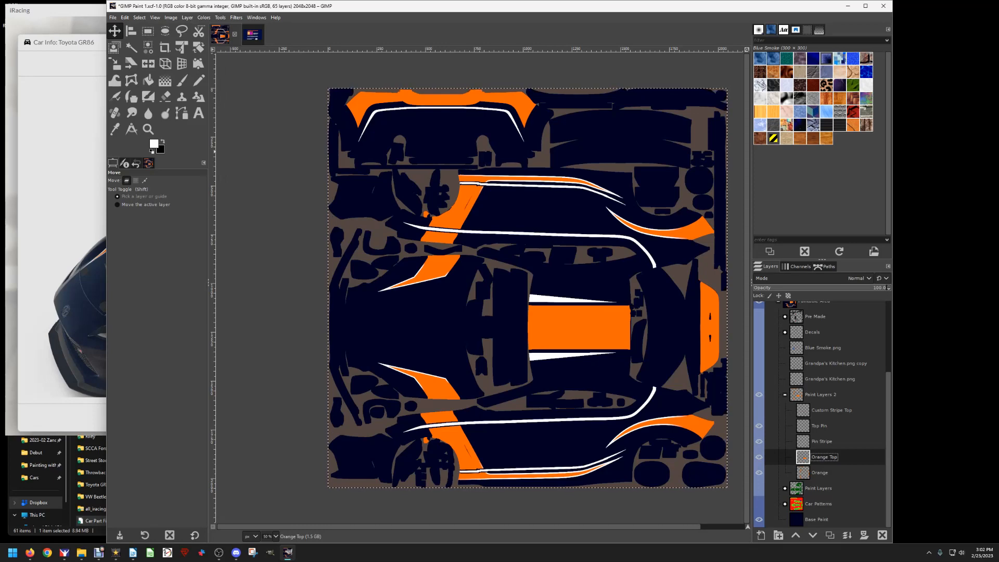
Show the Selection Editor preview and clear the whole-image selection.
{"action": "left_click", "coordinate": [806, 30]}
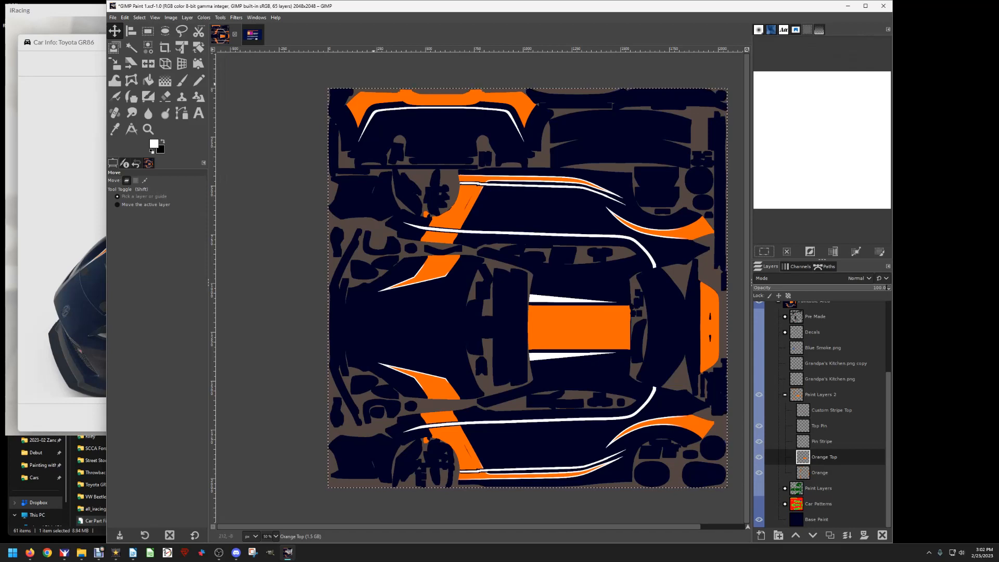
{"action": "left_click", "coordinate": [139, 18]}
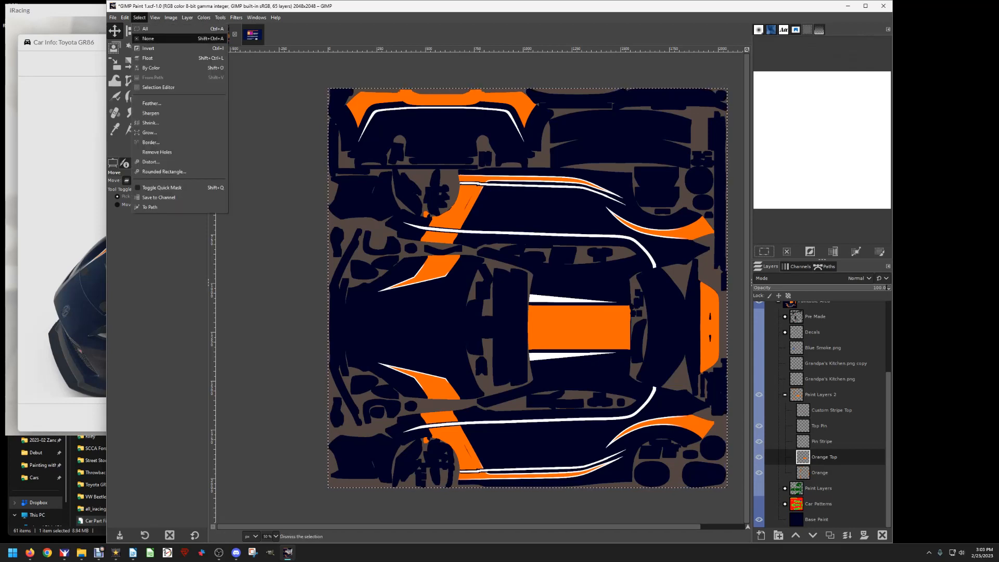
{"action": "left_click", "coordinate": [156, 39]}
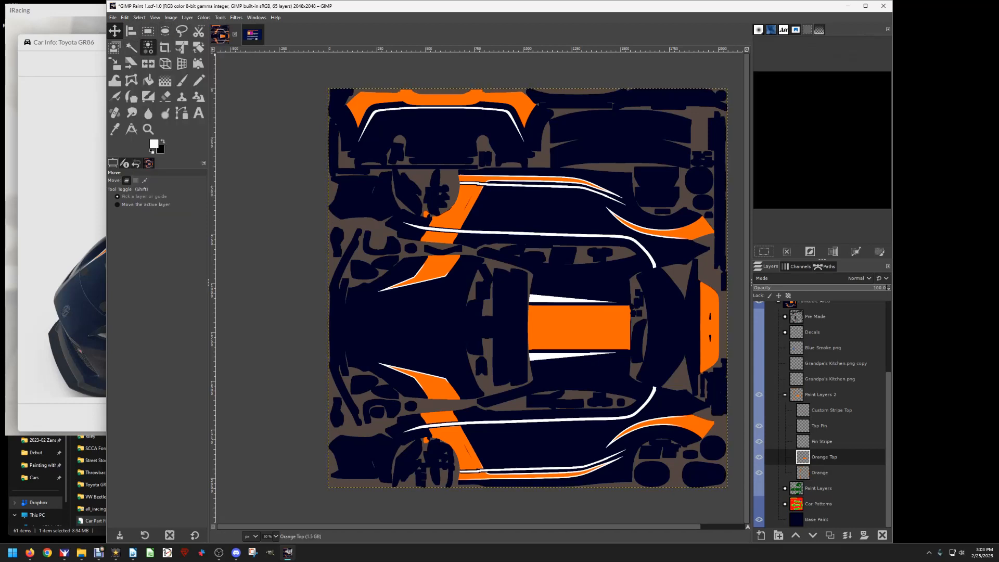
Select the orange areas of the Orange layer by color and add the orange roof panel from the Orange Top layer to the selection.
{"action": "left_click", "coordinate": [148, 47]}
{"action": "left_click", "coordinate": [562, 319]}
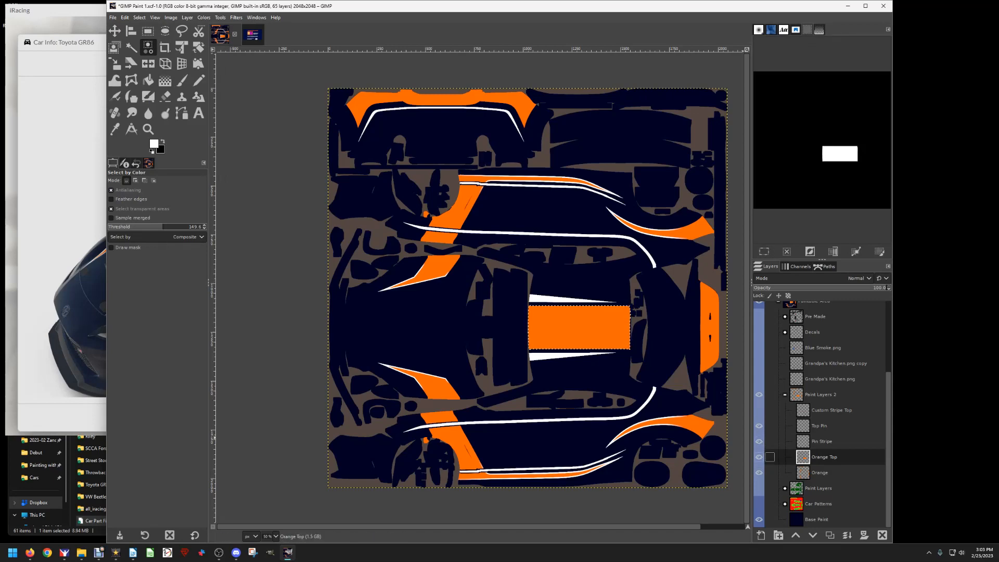
{"action": "left_click", "coordinate": [818, 472]}
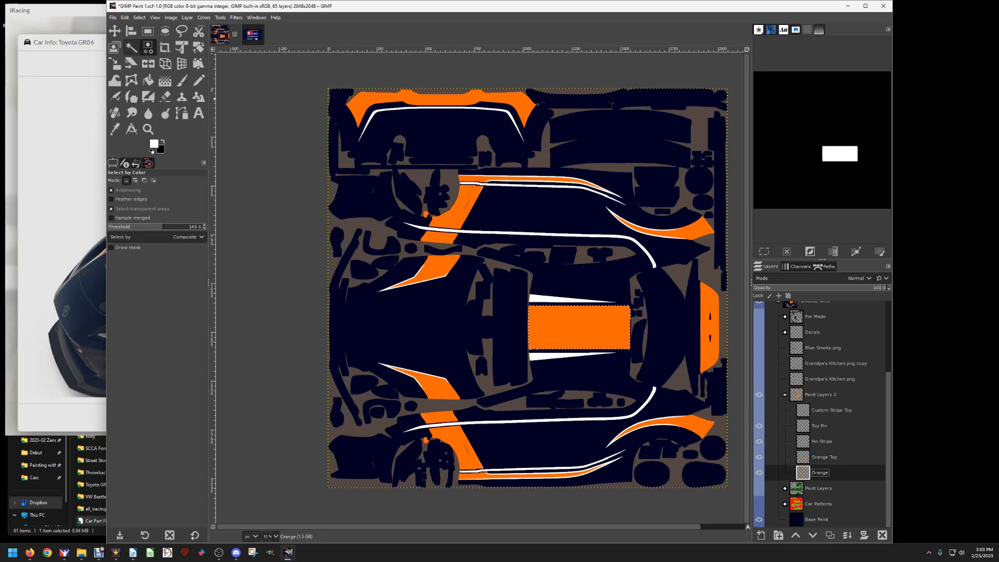
{"action": "left_click", "coordinate": [447, 266]}
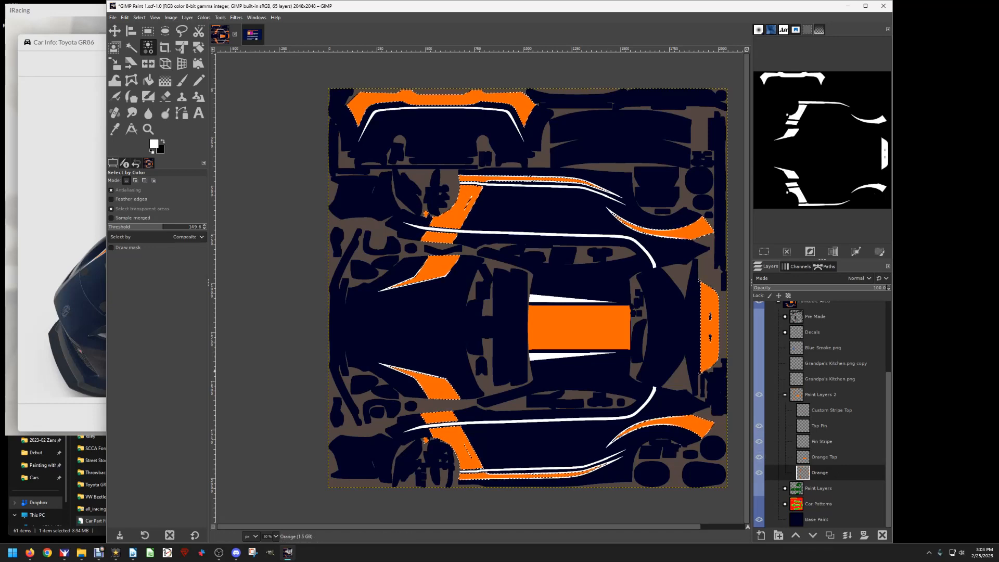
{"action": "left_click", "coordinate": [136, 180]}
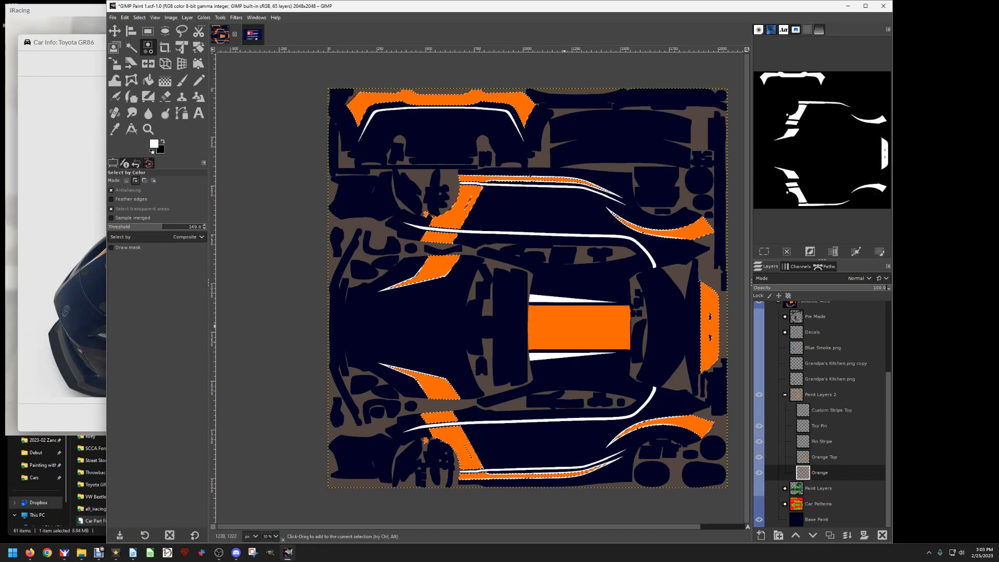
{"action": "left_click", "coordinate": [824, 456]}
{"action": "left_click", "coordinate": [584, 328]}
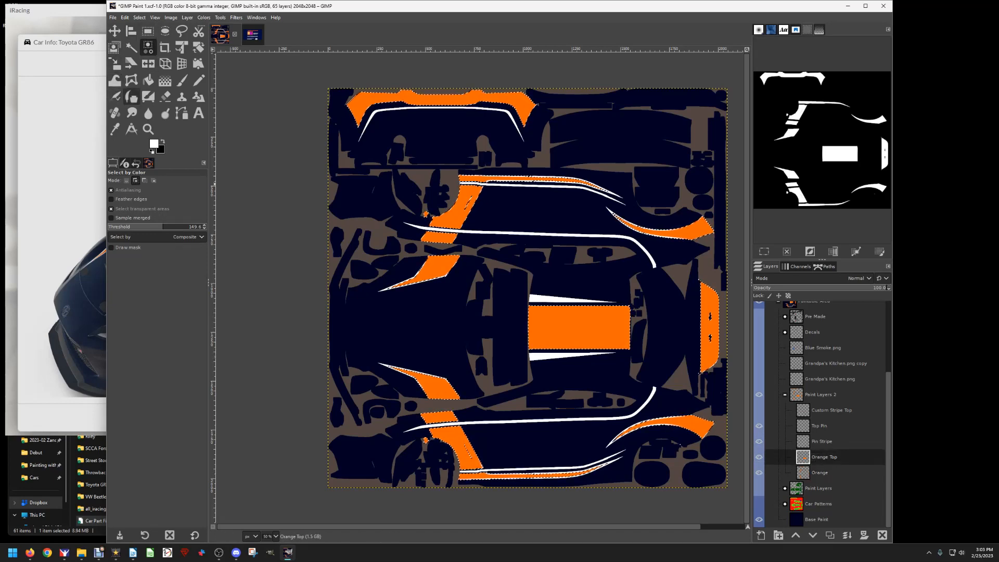
Bucket-fill the selected stripe and roof areas on the Orange Top layer with the Blue Smoke pattern.
{"action": "left_click", "coordinate": [148, 80]}
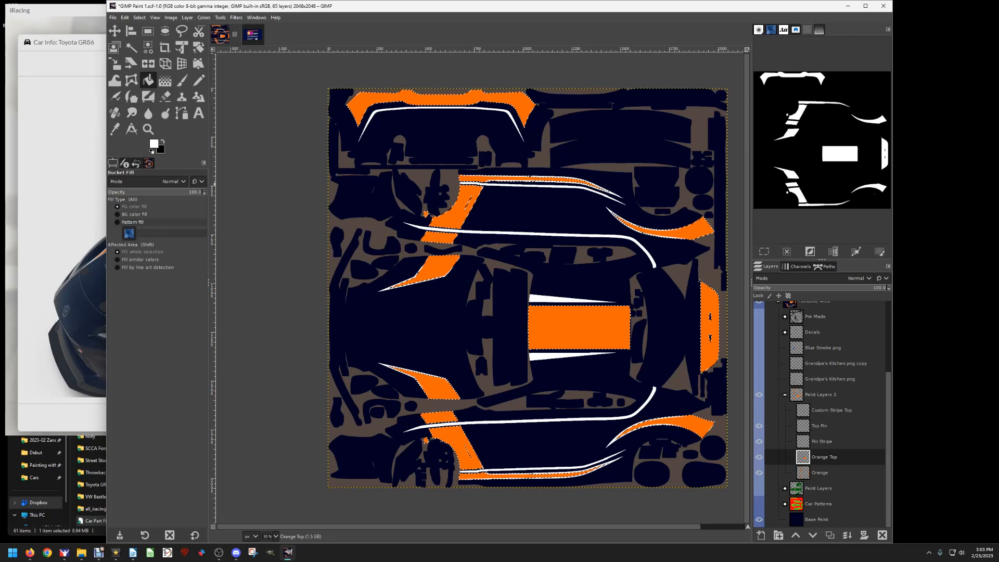
{"action": "left_click", "coordinate": [132, 222]}
{"action": "left_click", "coordinate": [129, 233]}
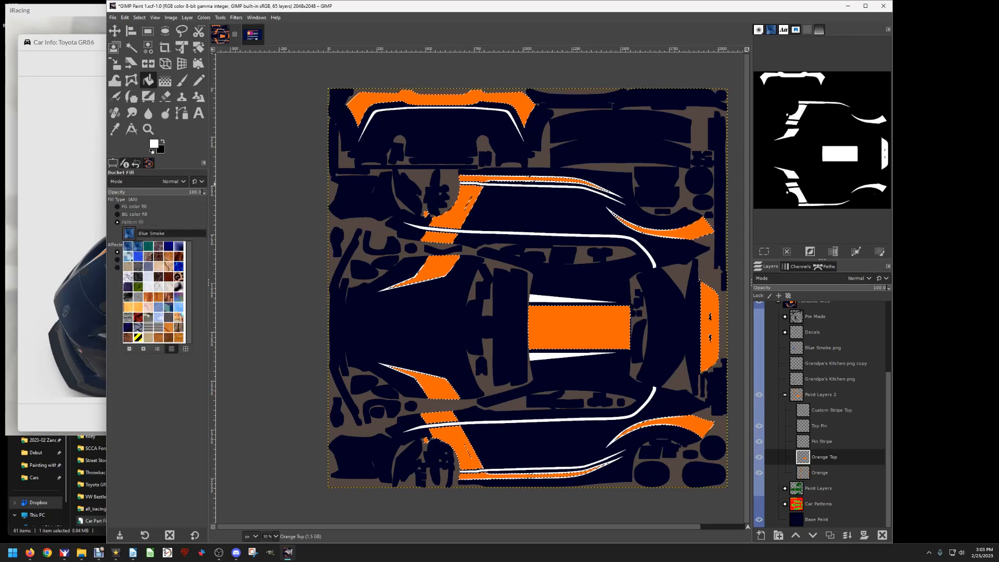
{"action": "double_click", "coordinate": [128, 245]}
{"action": "left_click", "coordinate": [129, 233]}
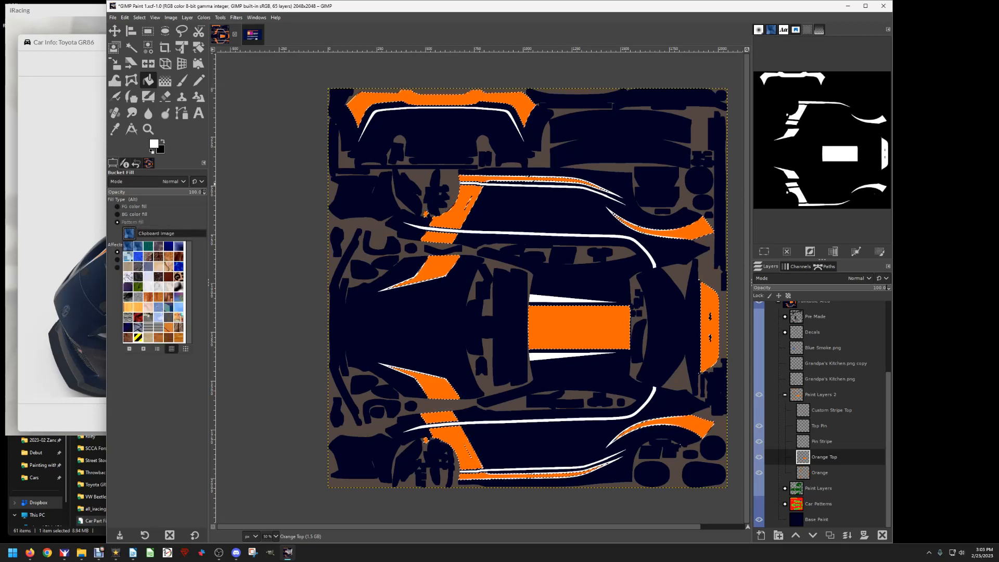
{"action": "double_click", "coordinate": [141, 258]}
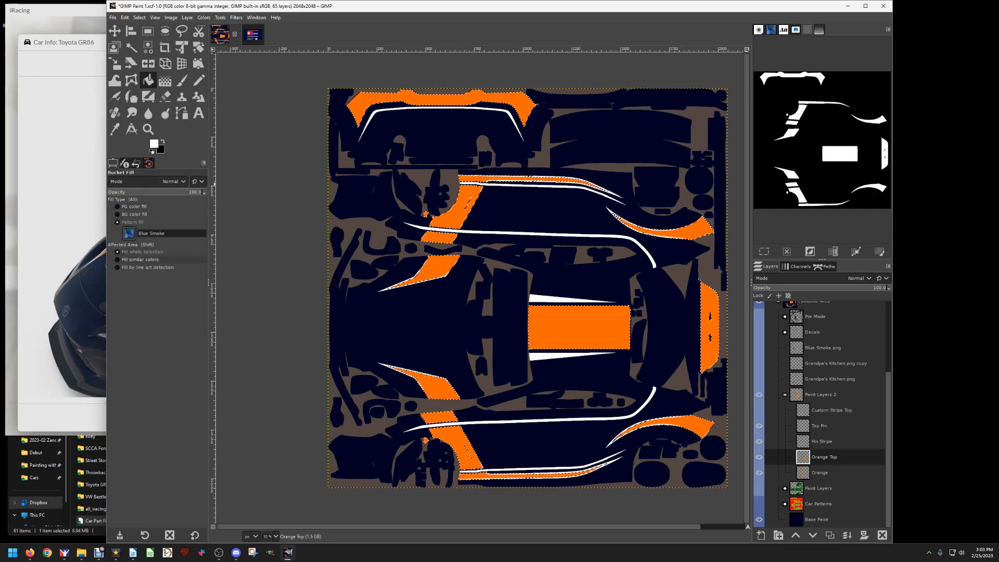
{"action": "left_click", "coordinate": [548, 315]}
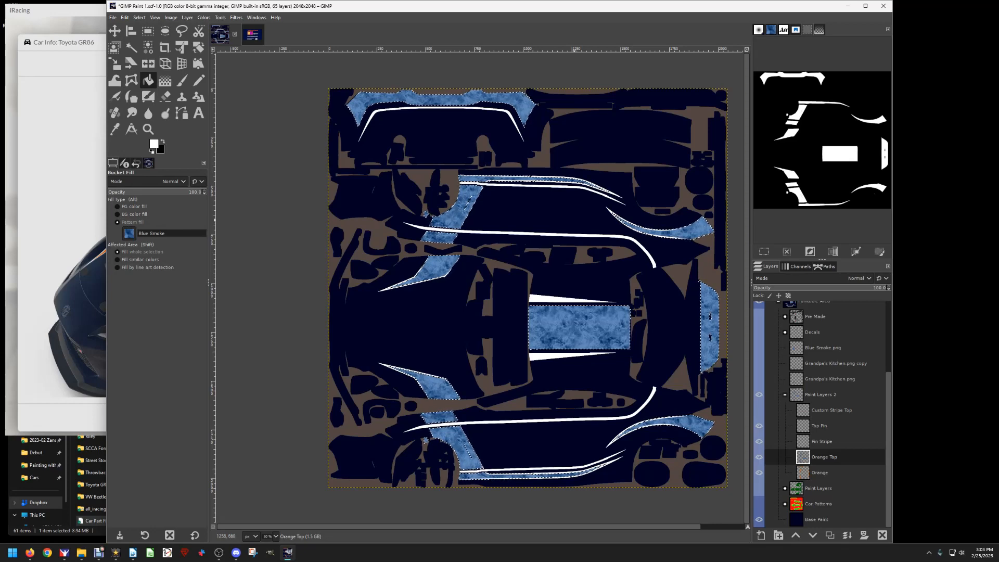
Export the paint over the existing car TGA file and switch to iRacing to view it on the Toyota GR86 model.
{"action": "left_click", "coordinate": [113, 17]}
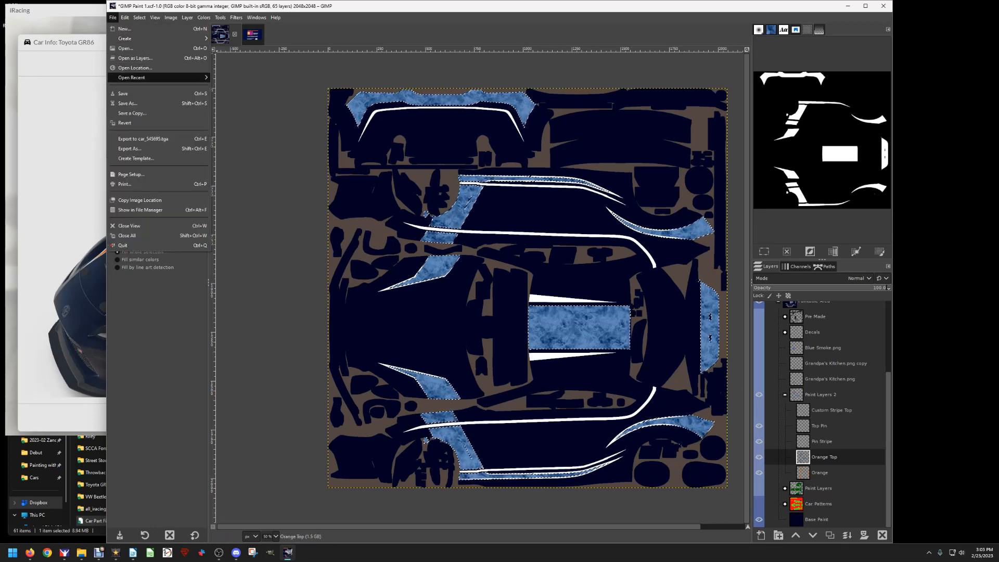
{"action": "left_click", "coordinate": [142, 139]}
{"action": "key", "text": "alt+Tab"}
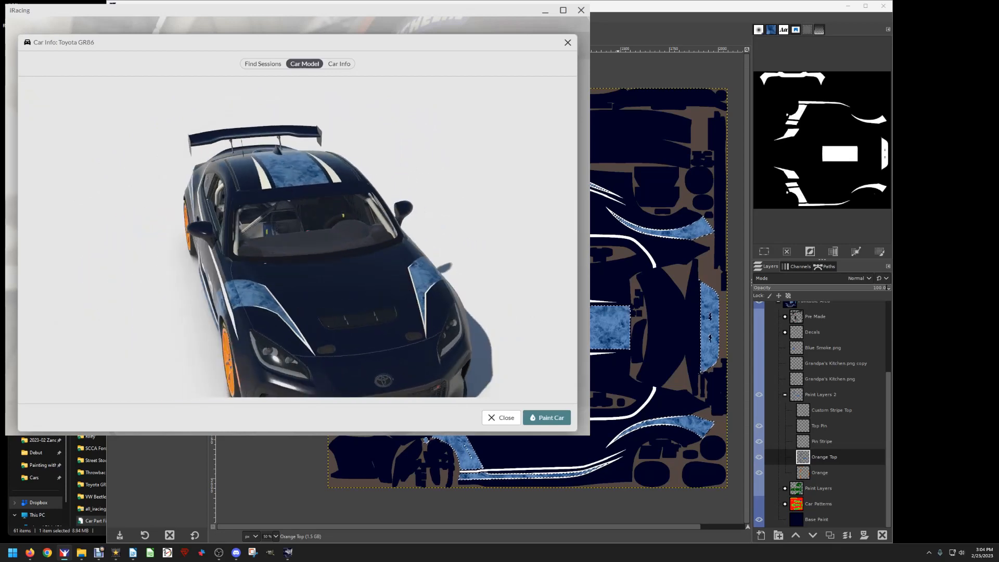
Return to GIMP, undo the Blue Smoke pattern fill and clear the selection.
{"action": "key", "text": "alt+Tab"}
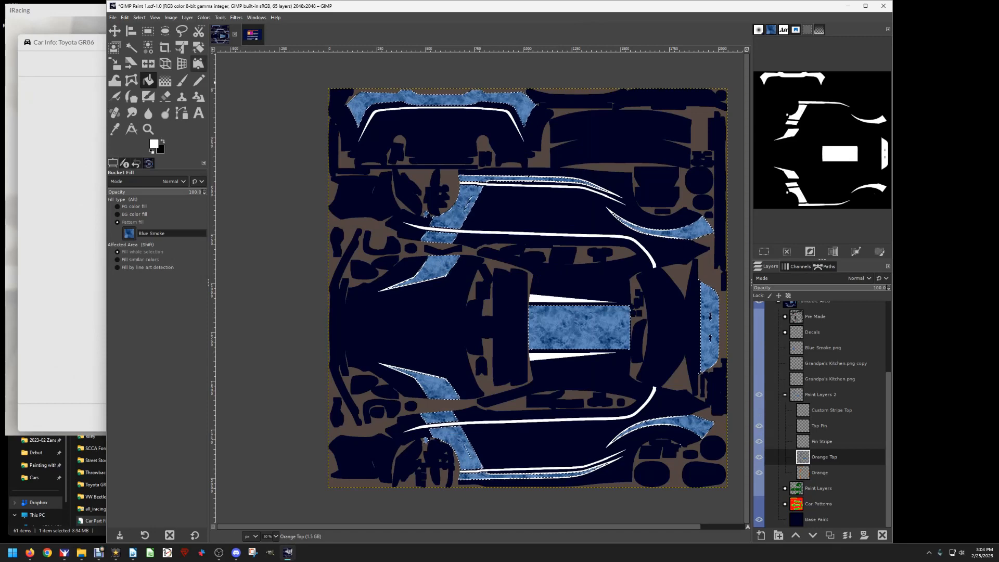
{"action": "left_click", "coordinate": [124, 17]}
{"action": "left_click", "coordinate": [149, 29]}
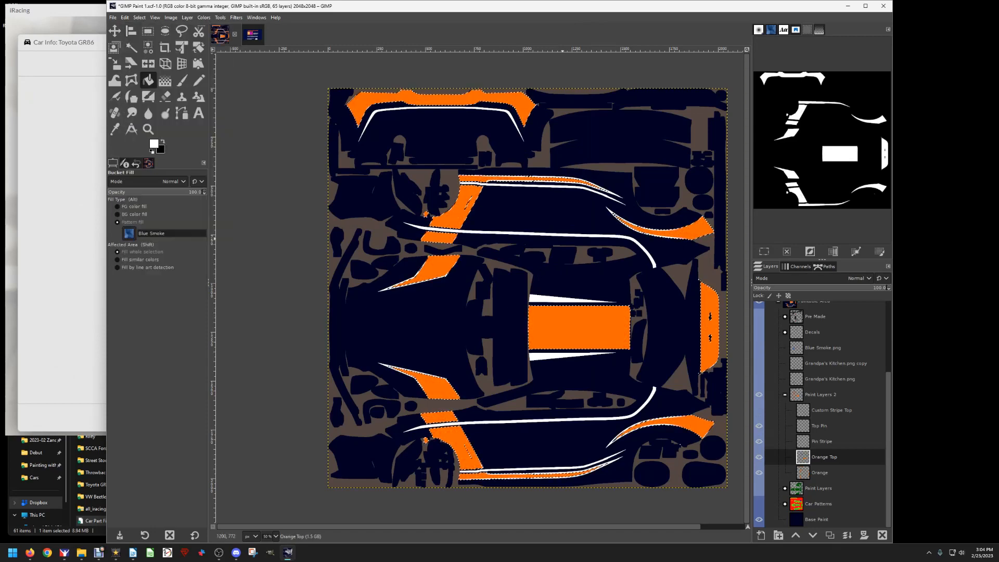
{"action": "left_click", "coordinate": [140, 17]}
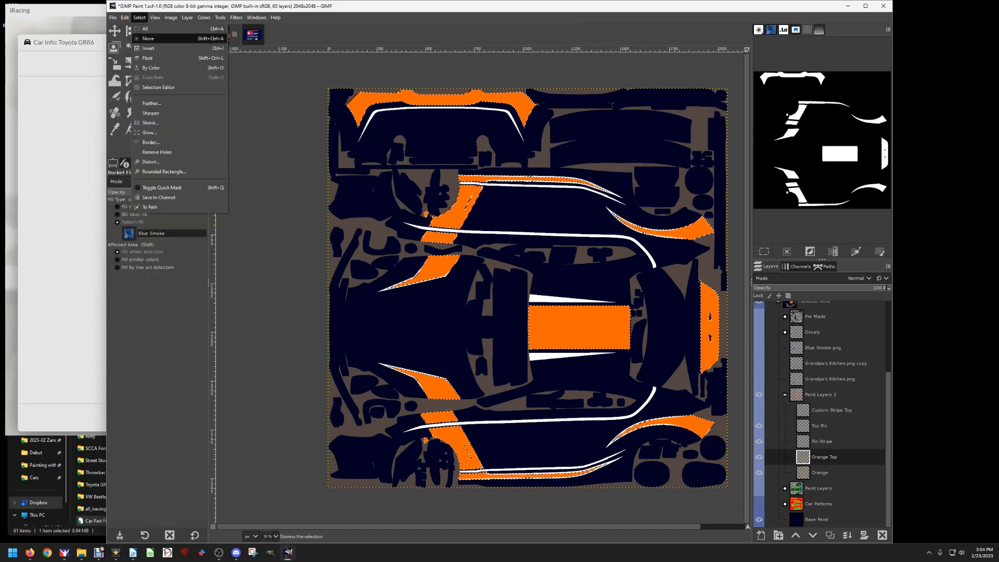
{"action": "left_click", "coordinate": [151, 39]}
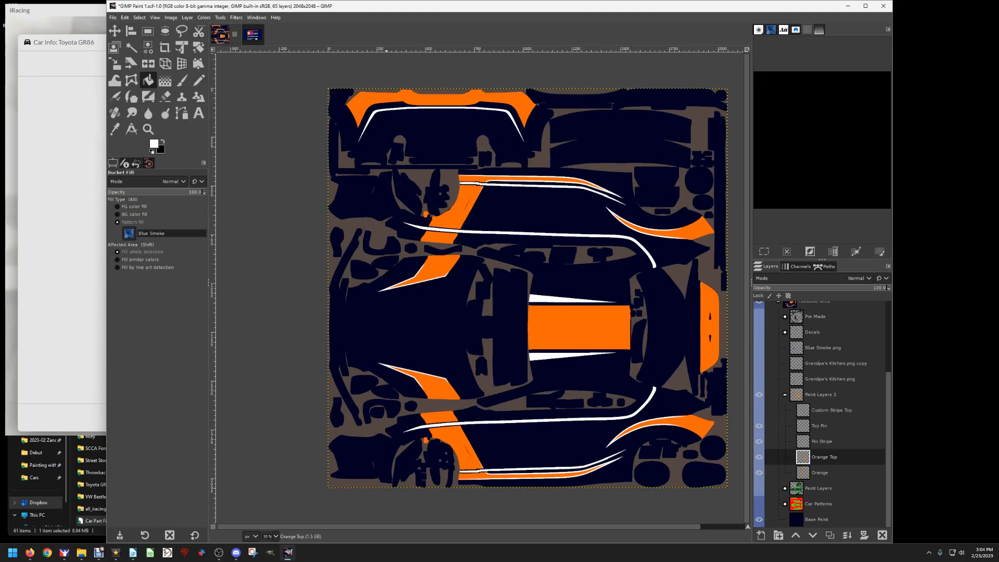
Open dk blu flat triagles.png from the iRacing Patterns folder as a new layer.
{"action": "left_click", "coordinate": [112, 17]}
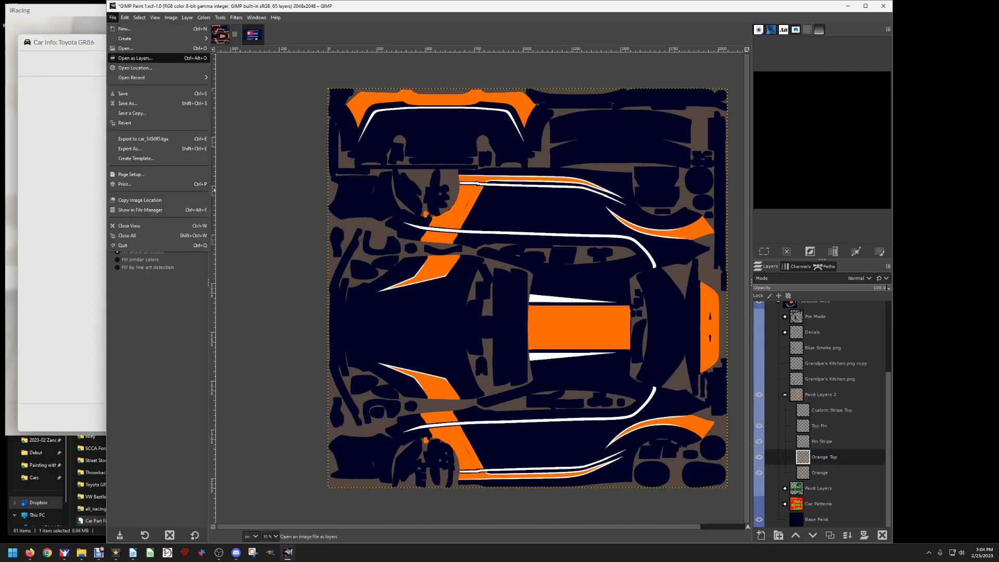
{"action": "left_click", "coordinate": [136, 58]}
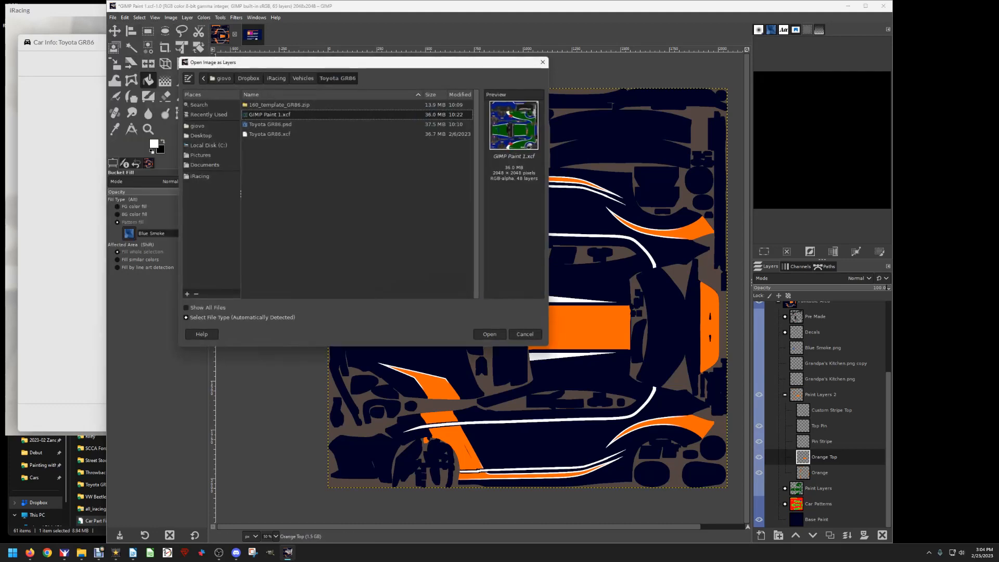
{"action": "left_click", "coordinate": [276, 78]}
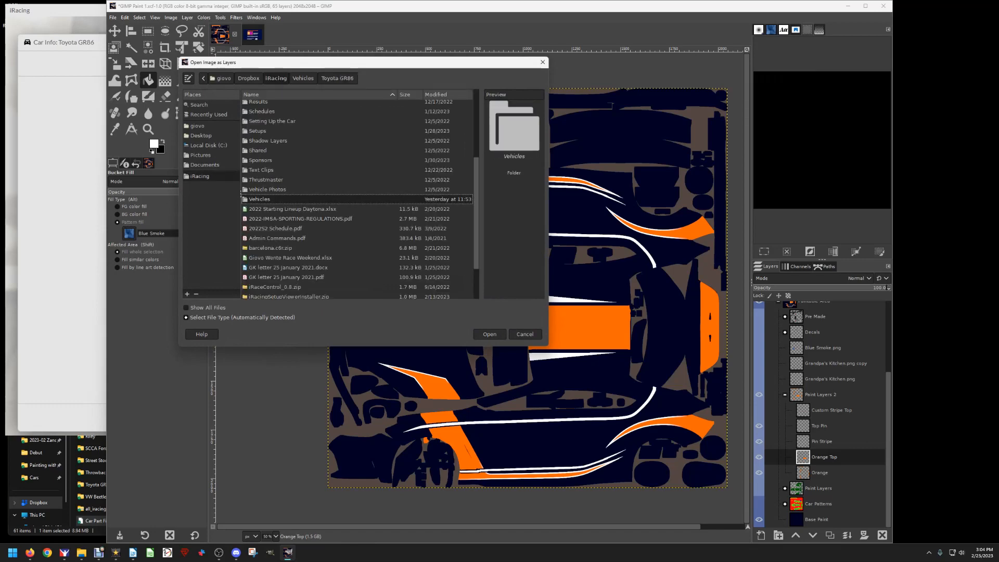
{"action": "scroll", "coordinate": [241, 193], "scroll_direction": "up", "scroll_amount": 4}
{"action": "double_click", "coordinate": [259, 193]}
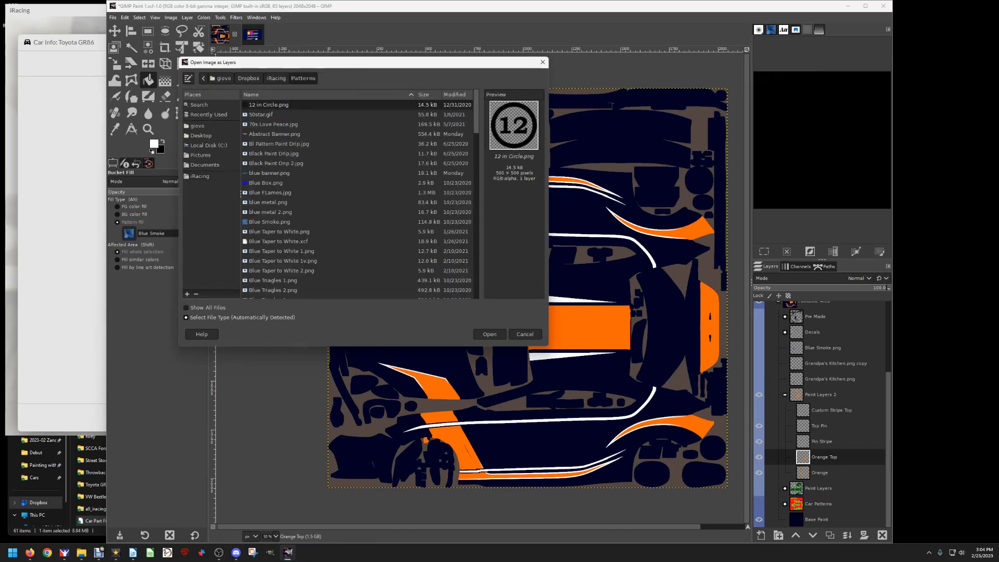
{"action": "scroll", "coordinate": [241, 194], "scroll_direction": "down", "scroll_amount": 5}
{"action": "scroll", "coordinate": [241, 193], "scroll_direction": "down", "scroll_amount": 4}
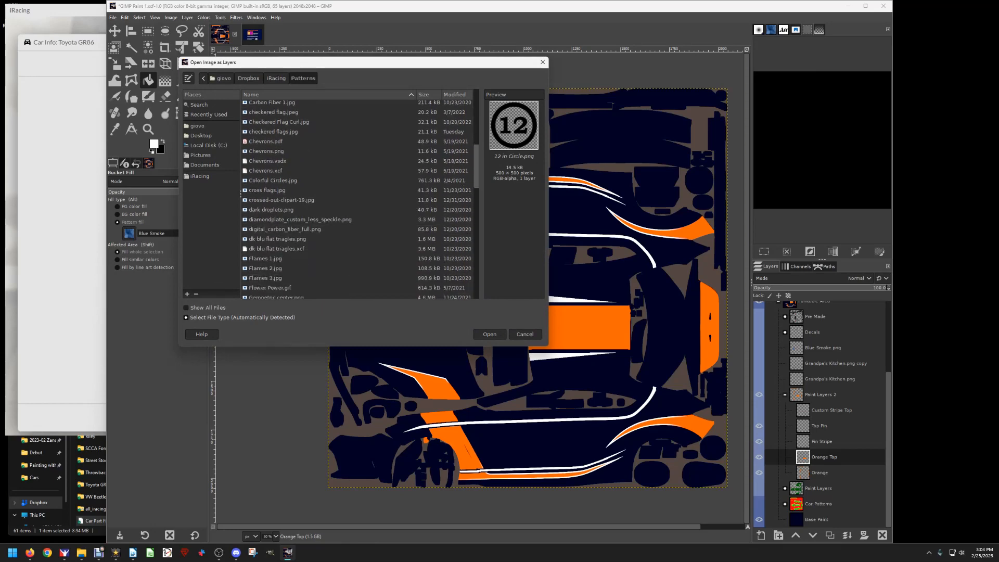
{"action": "scroll", "coordinate": [241, 193], "scroll_direction": "down", "scroll_amount": 1}
{"action": "left_click", "coordinate": [277, 214]}
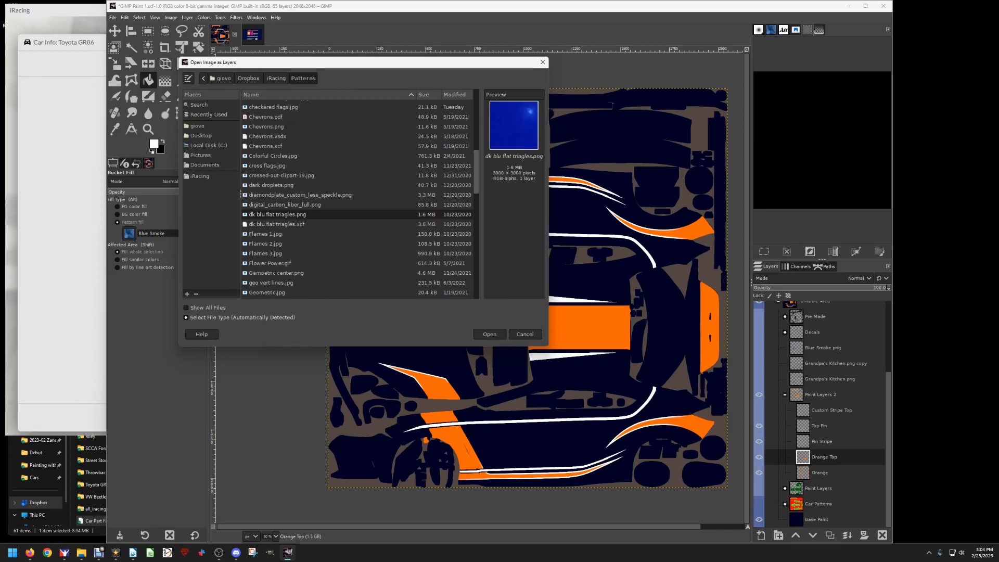
{"action": "left_click", "coordinate": [489, 334]}
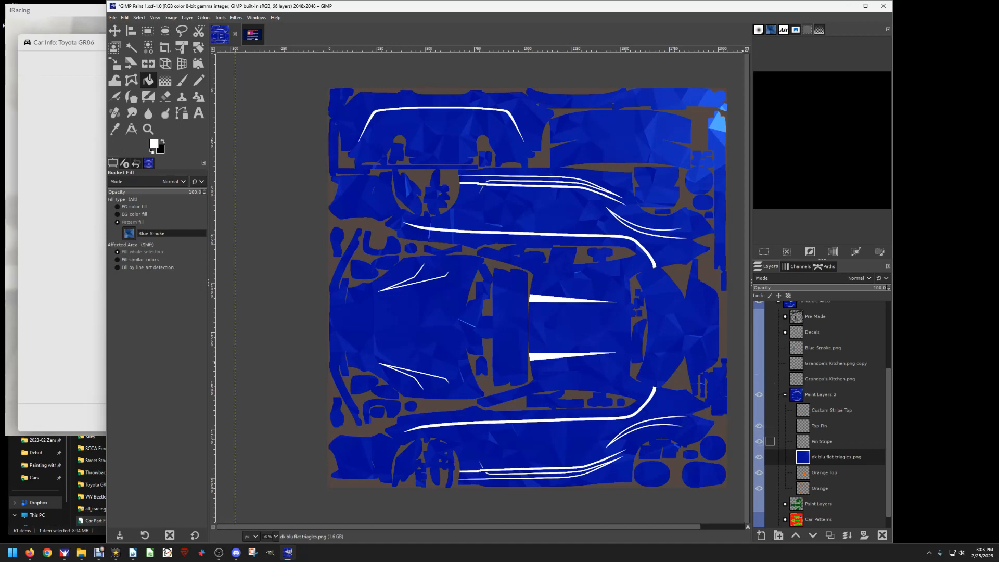
Move the dk blu flat triagles.png layer to the top of the Paint Layers 2 group, hide it and activate Orange Top.
{"action": "scroll", "coordinate": [770, 410], "scroll_direction": "down", "scroll_amount": 1}
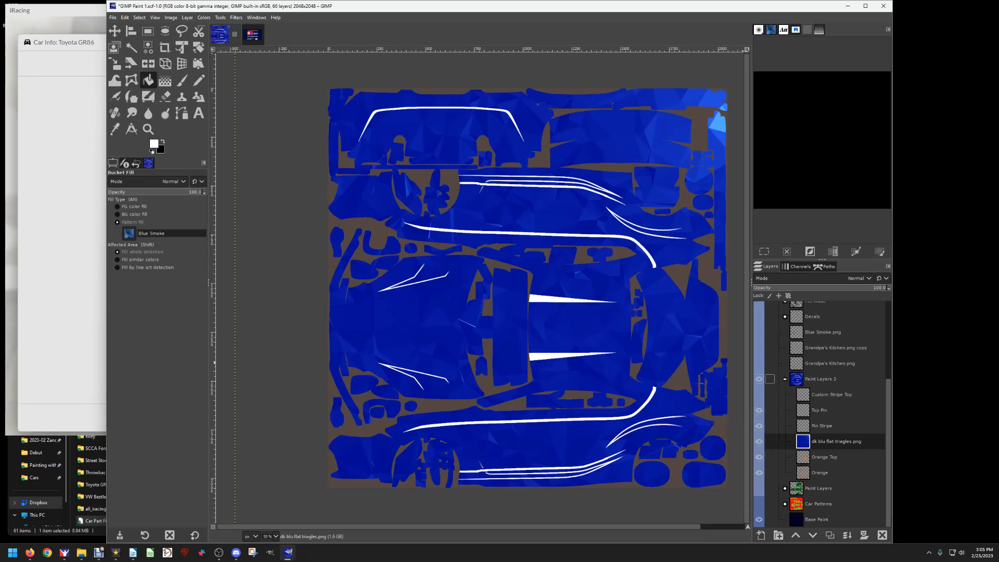
{"action": "left_click_drag", "start_coordinate": [803, 441], "coordinate": [770, 389]}
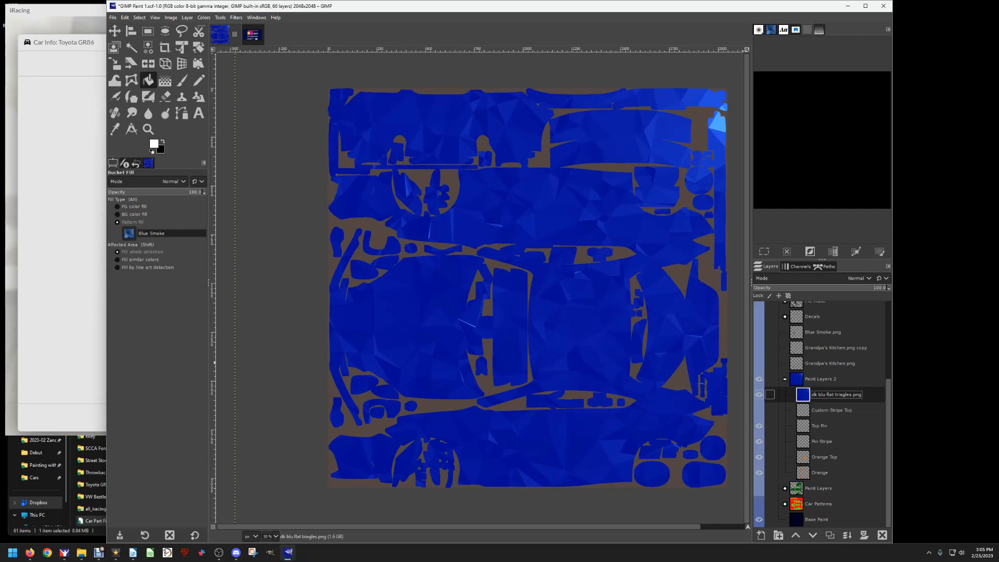
{"action": "left_click", "coordinate": [758, 394]}
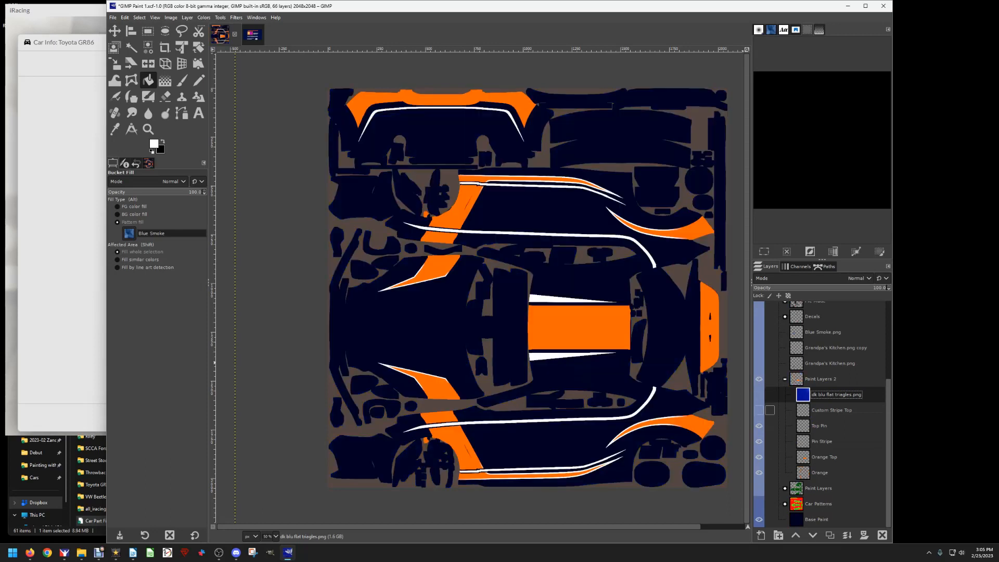
{"action": "left_click", "coordinate": [819, 457]}
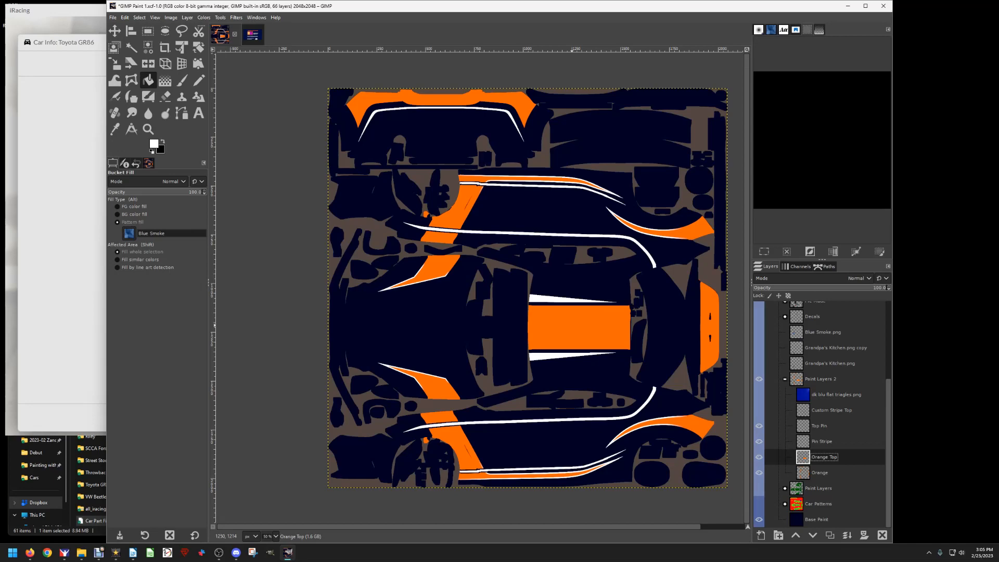
Try merging Orange Top down into Orange, check the merged layer's visibility, and undo the merge.
{"action": "left_click", "coordinate": [115, 31]}
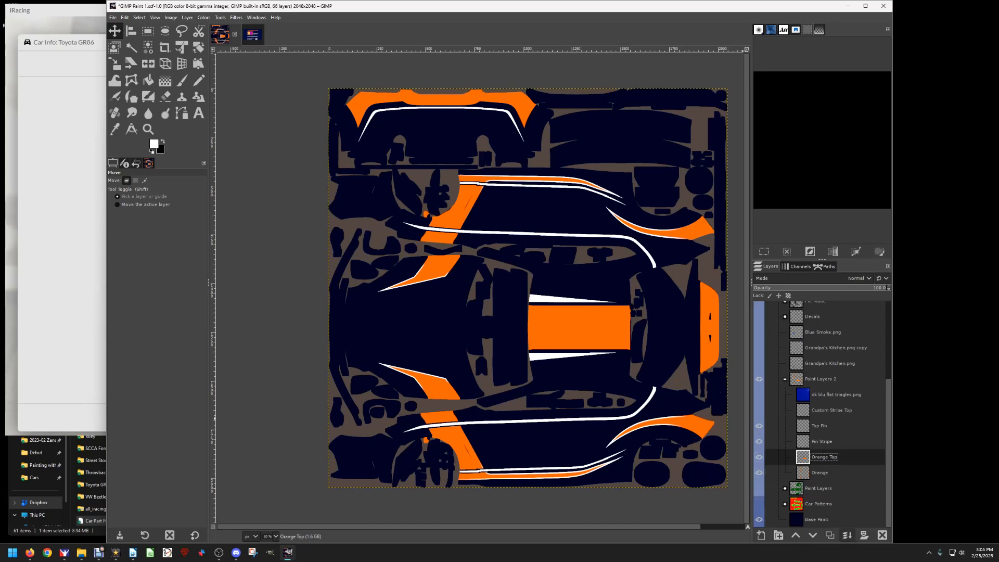
{"action": "left_click", "coordinate": [847, 535]}
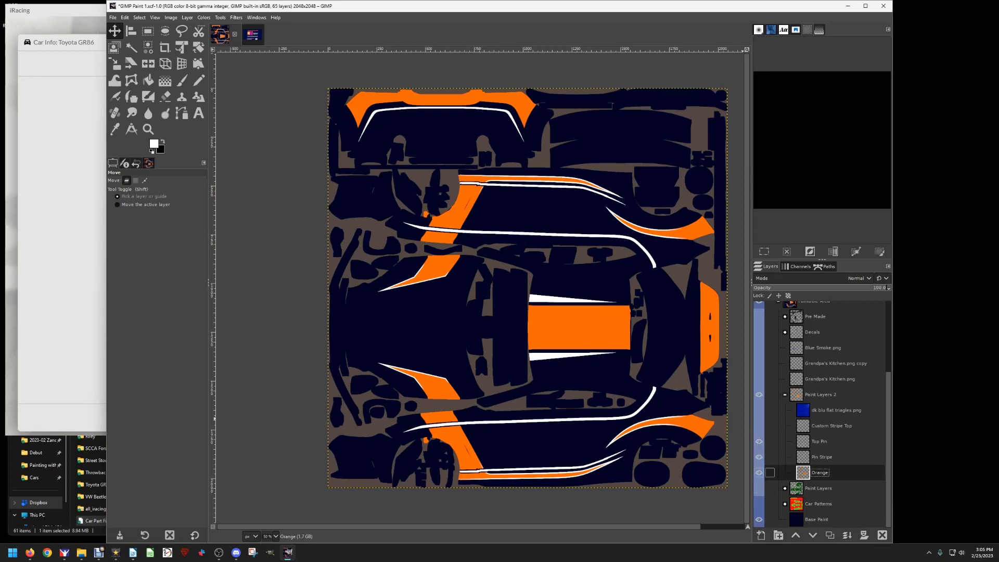
{"action": "left_click", "coordinate": [759, 473]}
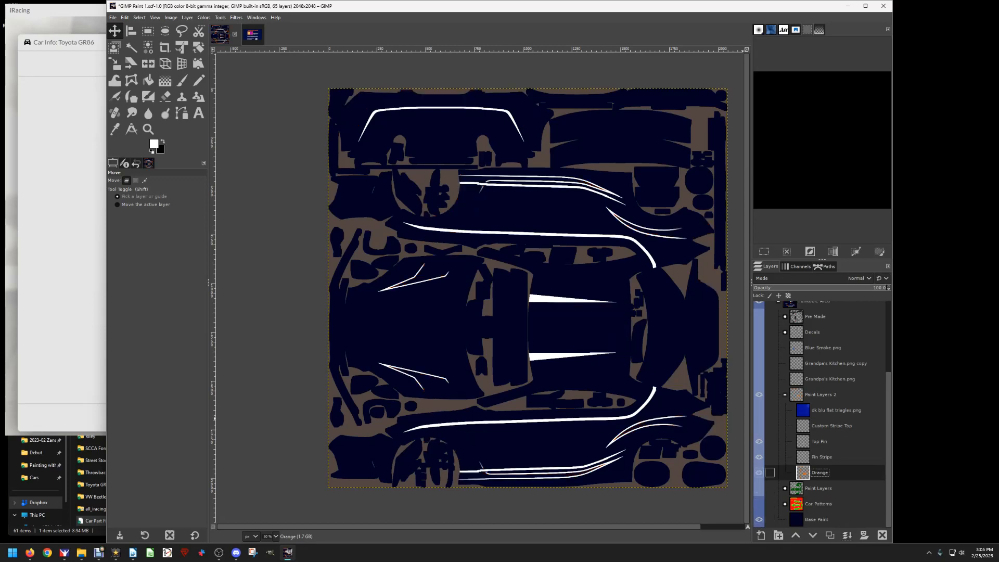
{"action": "left_click", "coordinate": [759, 472]}
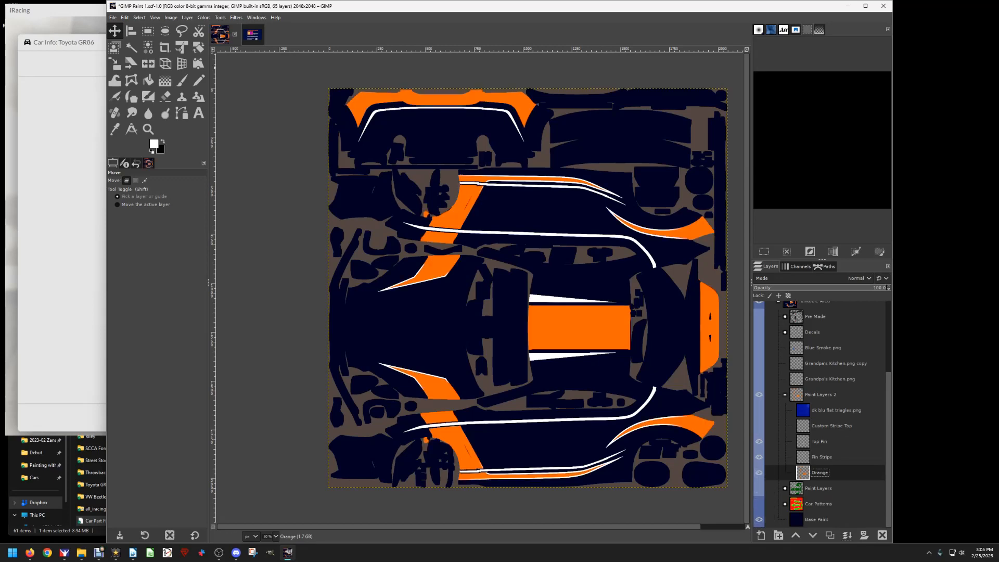
{"action": "left_click", "coordinate": [124, 18]}
{"action": "left_click", "coordinate": [131, 30]}
{"action": "left_click", "coordinate": [124, 17]}
{"action": "left_click", "coordinate": [131, 30]}
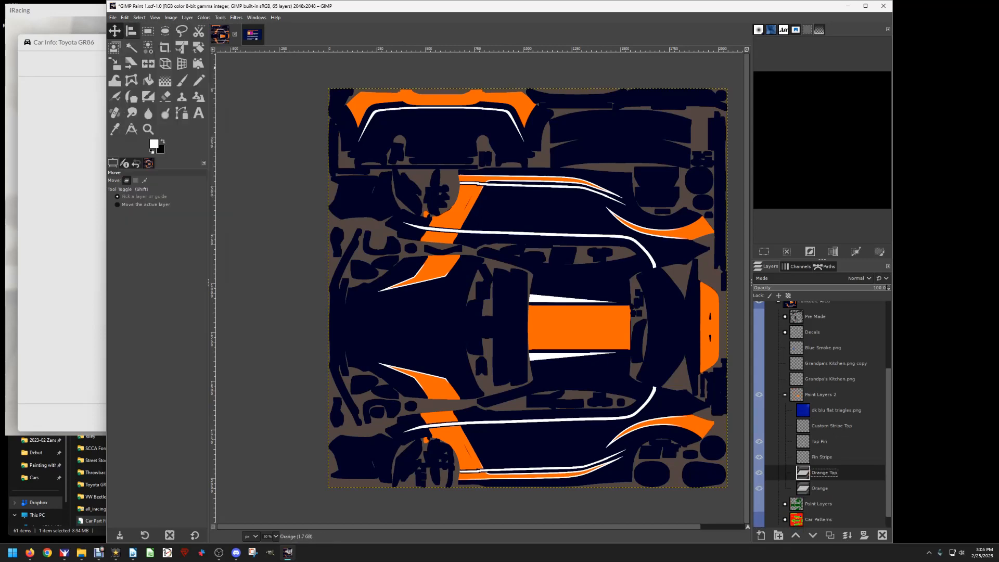
Check the Orange and Orange Top layers separately by toggling their visibility, and merge Orange Top down into Orange.
{"action": "left_click", "coordinate": [759, 488]}
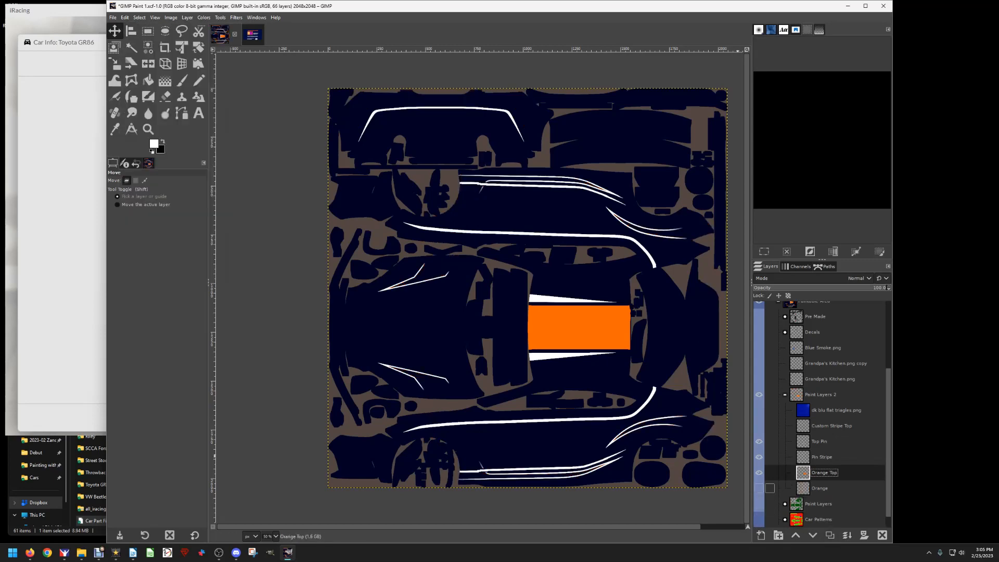
{"action": "left_click", "coordinate": [759, 488]}
{"action": "left_click", "coordinate": [759, 472]}
{"action": "left_click", "coordinate": [759, 472]}
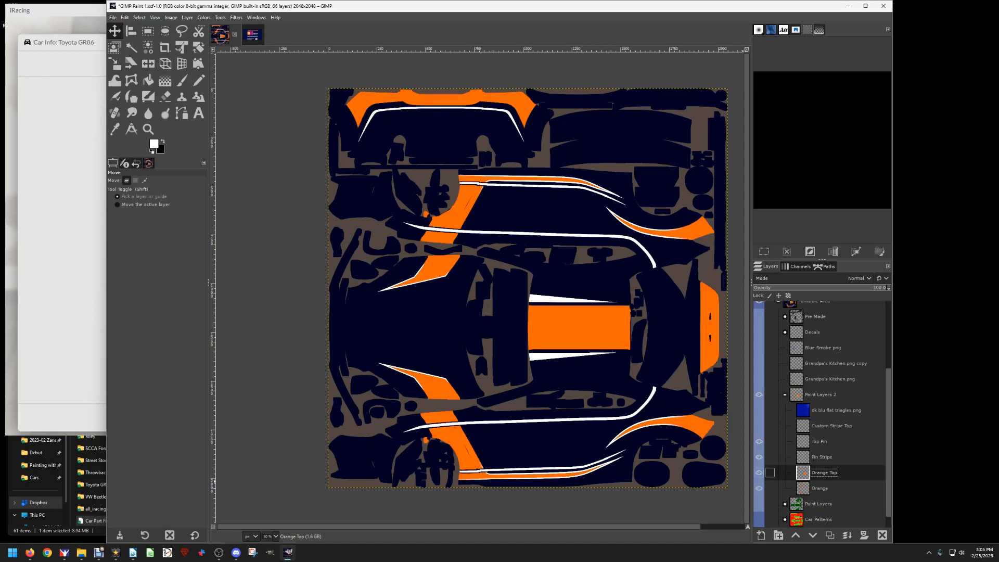
{"action": "left_click", "coordinate": [846, 535]}
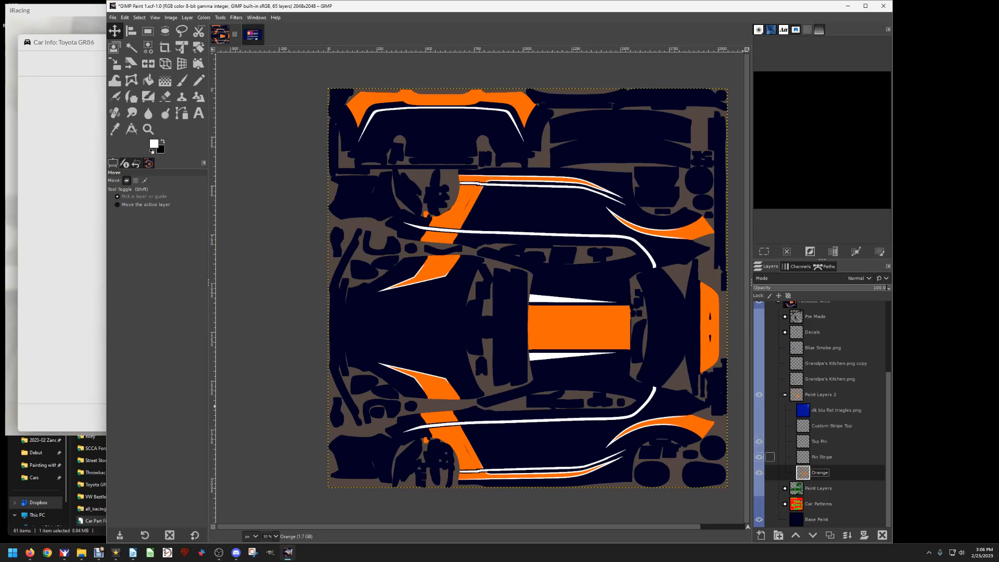
{"action": "left_click", "coordinate": [759, 472]}
{"action": "left_click", "coordinate": [759, 472]}
Select the Orange layer's orange areas by color, swap its visibility for dk blu flat triagles.png, and invert the selection.
{"action": "left_click", "coordinate": [148, 47]}
{"action": "left_click", "coordinate": [538, 315]}
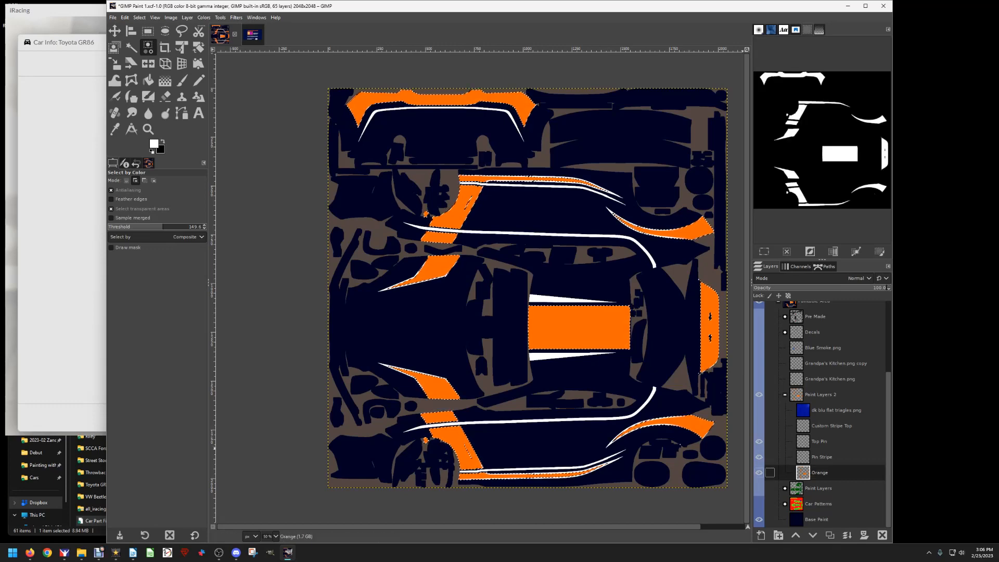
{"action": "left_click", "coordinate": [758, 473]}
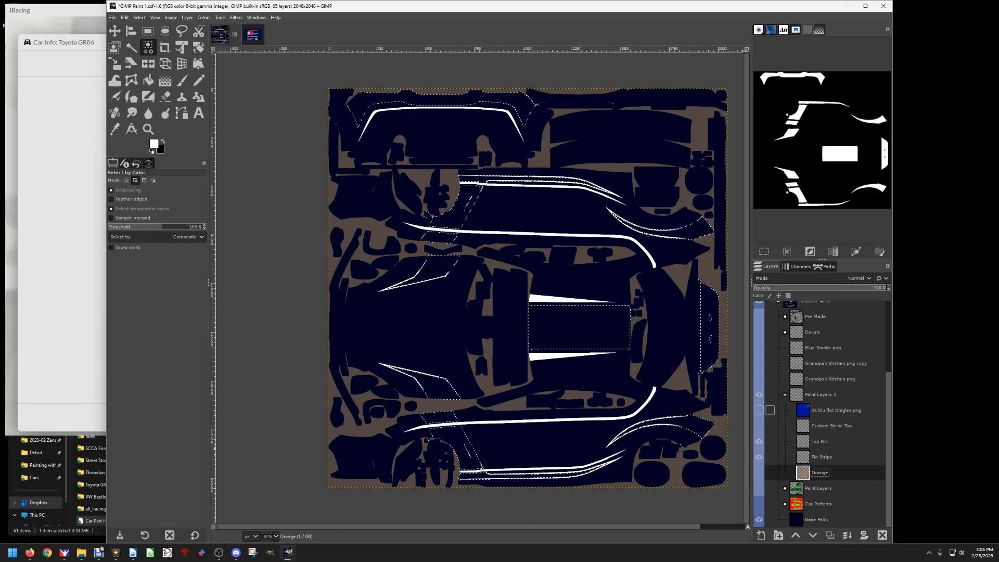
{"action": "left_click", "coordinate": [758, 410]}
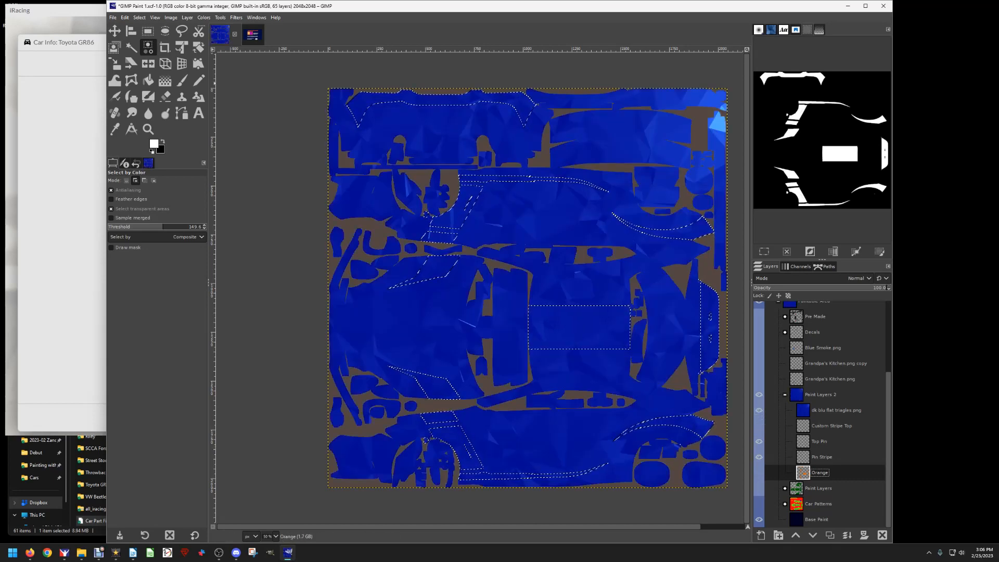
{"action": "left_click", "coordinate": [139, 17]}
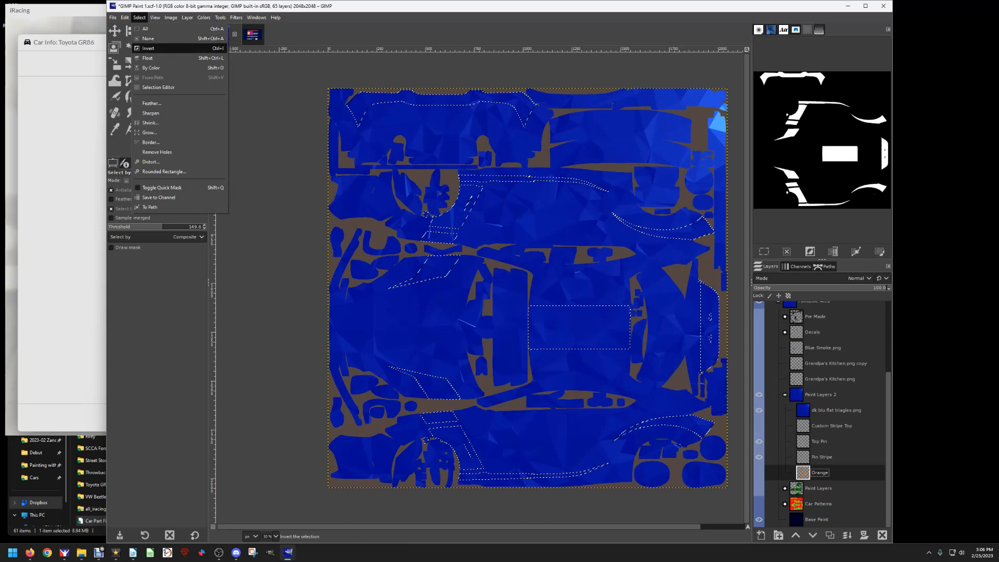
{"action": "left_click", "coordinate": [148, 49]}
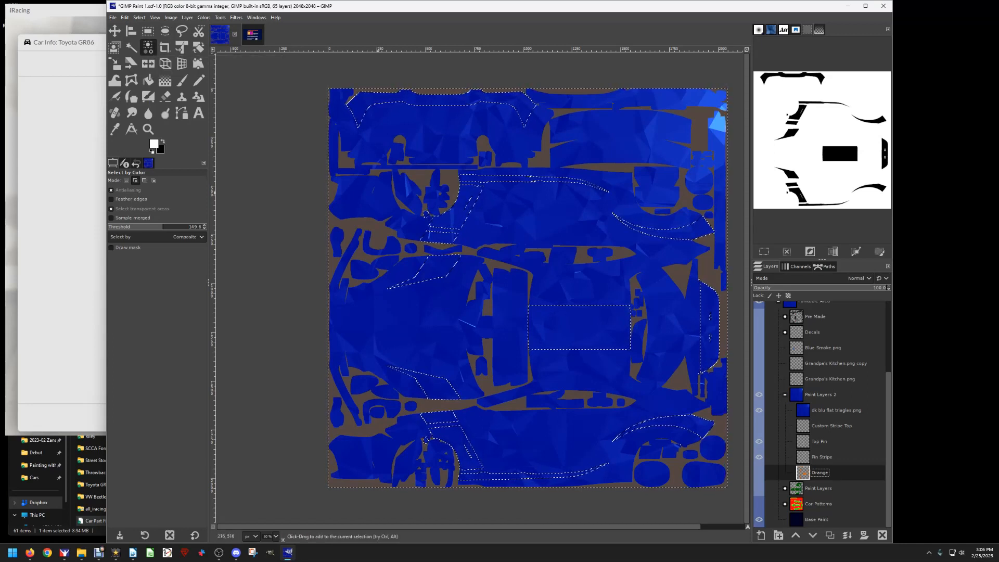
{"action": "left_click", "coordinate": [124, 17]}
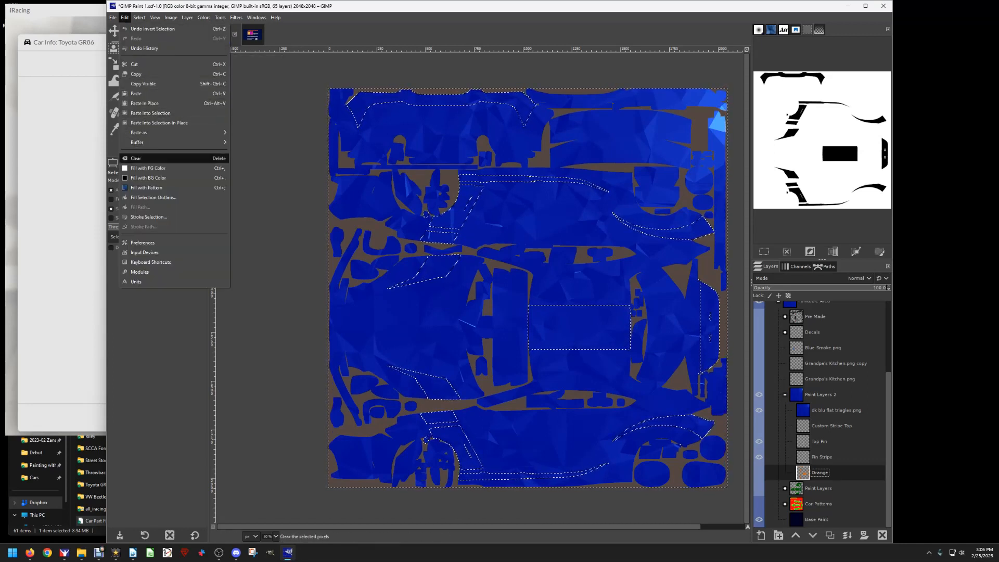
{"action": "left_click", "coordinate": [136, 158]}
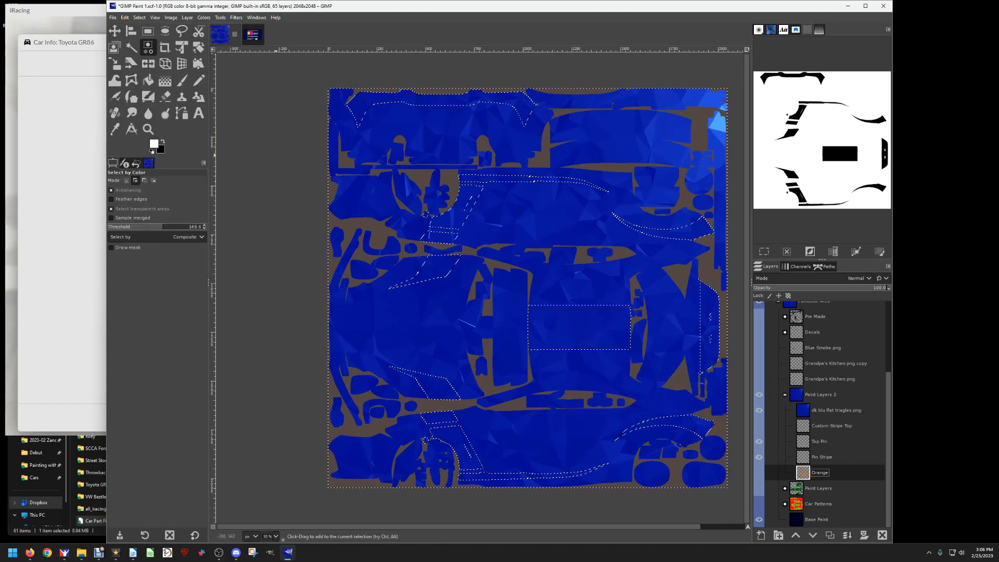
{"action": "left_click", "coordinate": [125, 17]}
{"action": "left_click", "coordinate": [138, 29]}
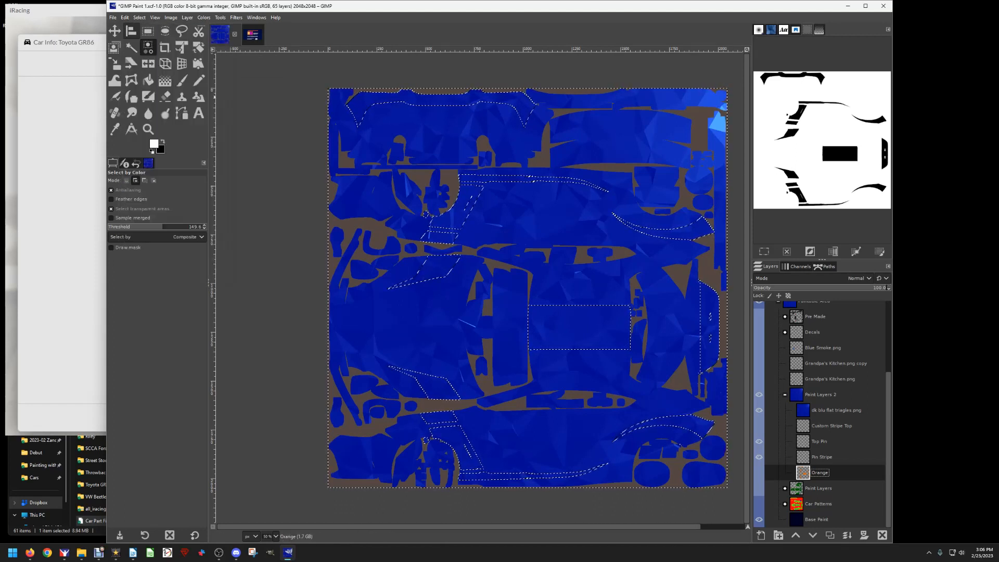
Clear the area outside the stripe shapes from the dk blu flat triagles.png layer and remove the selection.
{"action": "left_click", "coordinate": [802, 410]}
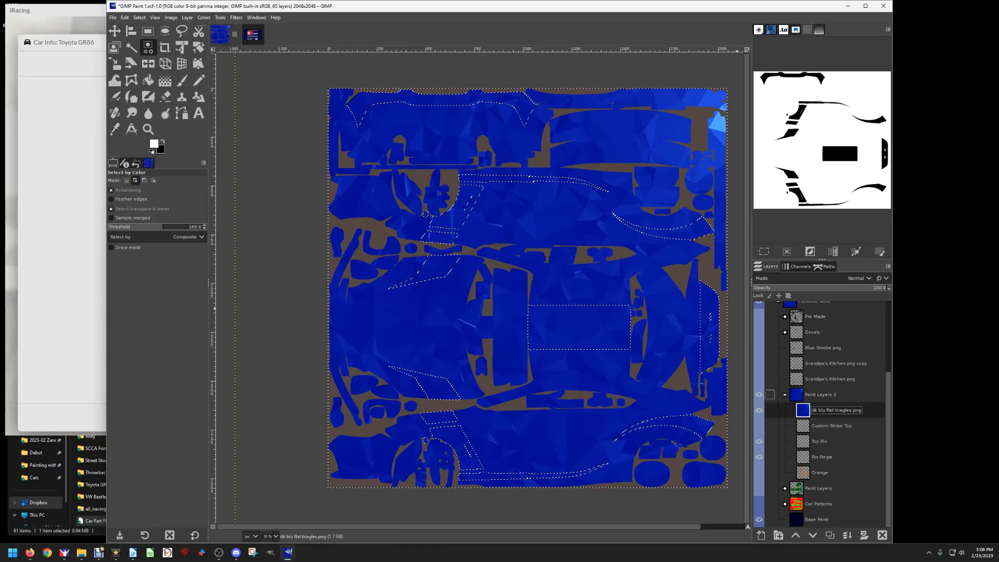
{"action": "left_click", "coordinate": [125, 17]}
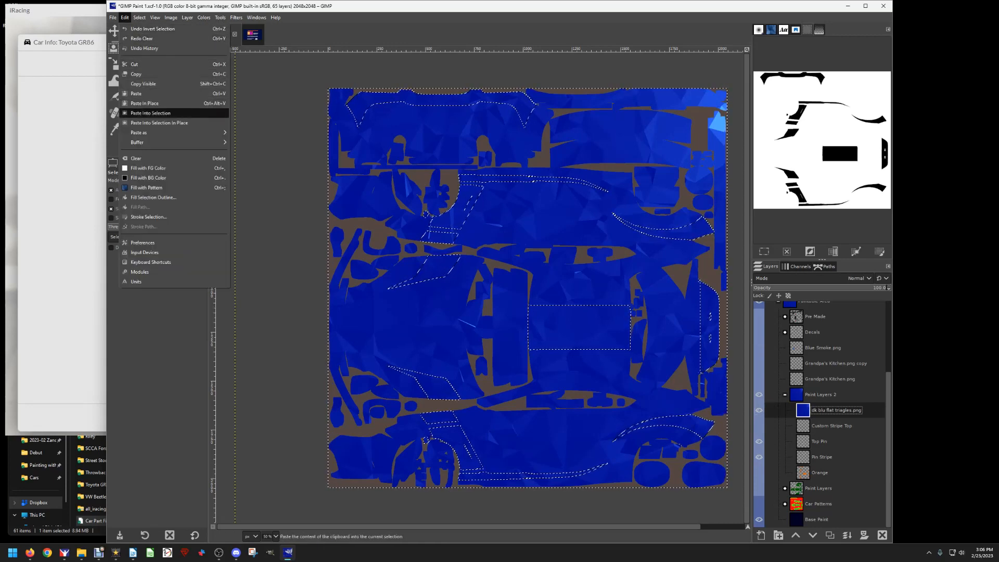
{"action": "left_click", "coordinate": [137, 158]}
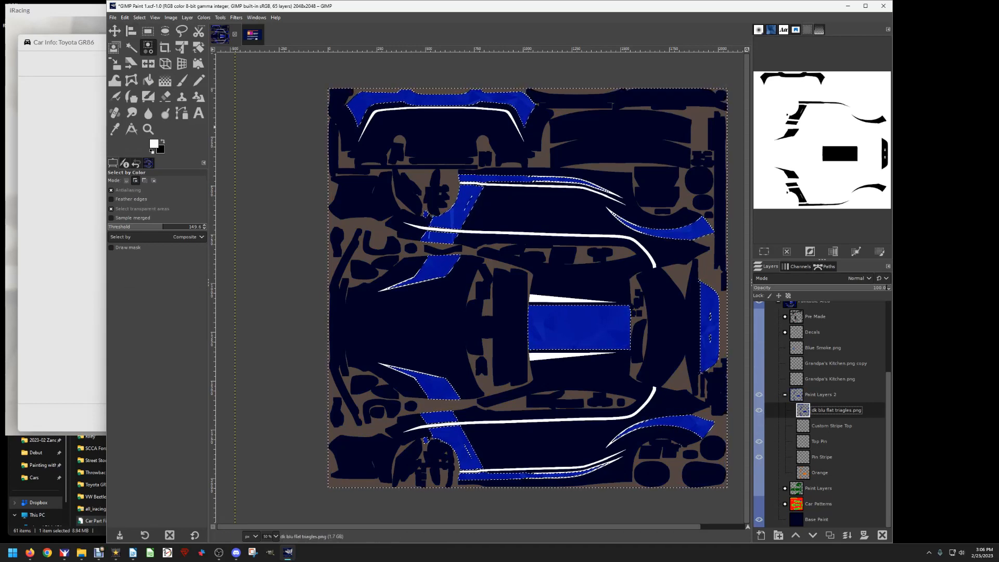
{"action": "left_click", "coordinate": [139, 17]}
{"action": "left_click", "coordinate": [142, 38]}
Export the blue triangle paint over the existing car TGA file and switch to iRacing to view it on the car model.
{"action": "left_click", "coordinate": [113, 17]}
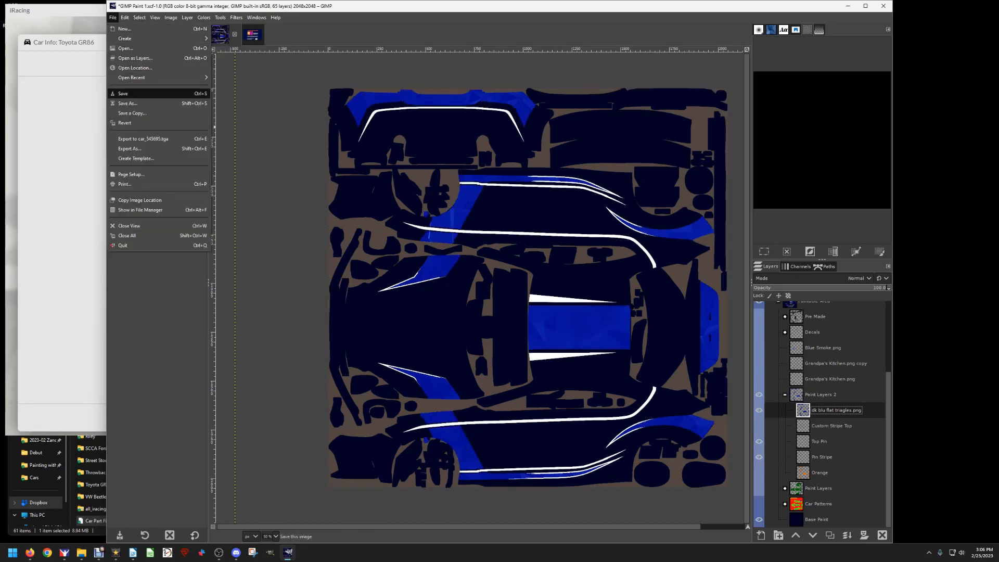
{"action": "left_click", "coordinate": [143, 138]}
{"action": "key", "text": "alt+Tab"}
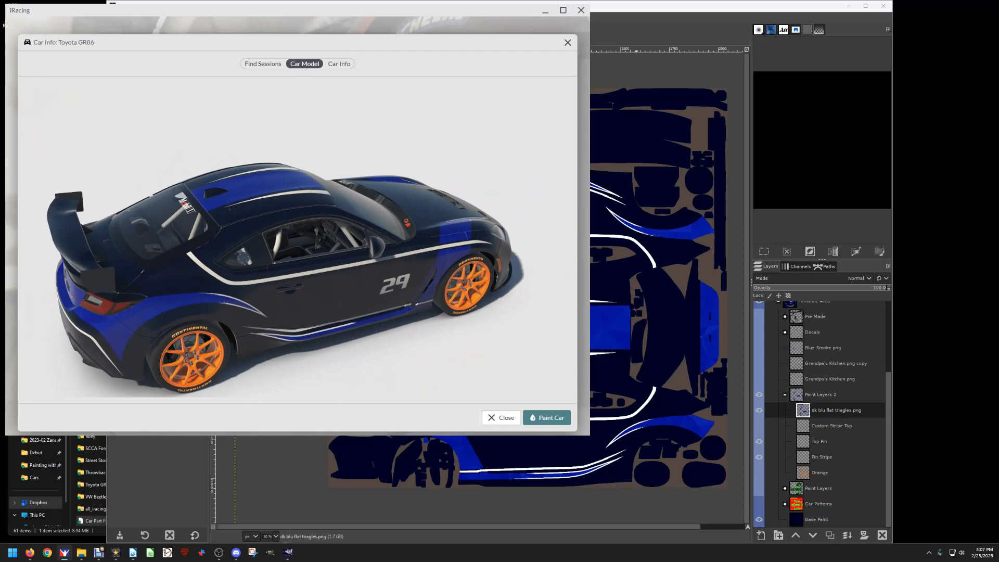
Return to GIMP, hide the dk blu flat triagles.png layer and show the Orange layer.
{"action": "left_click", "coordinate": [836, 410]}
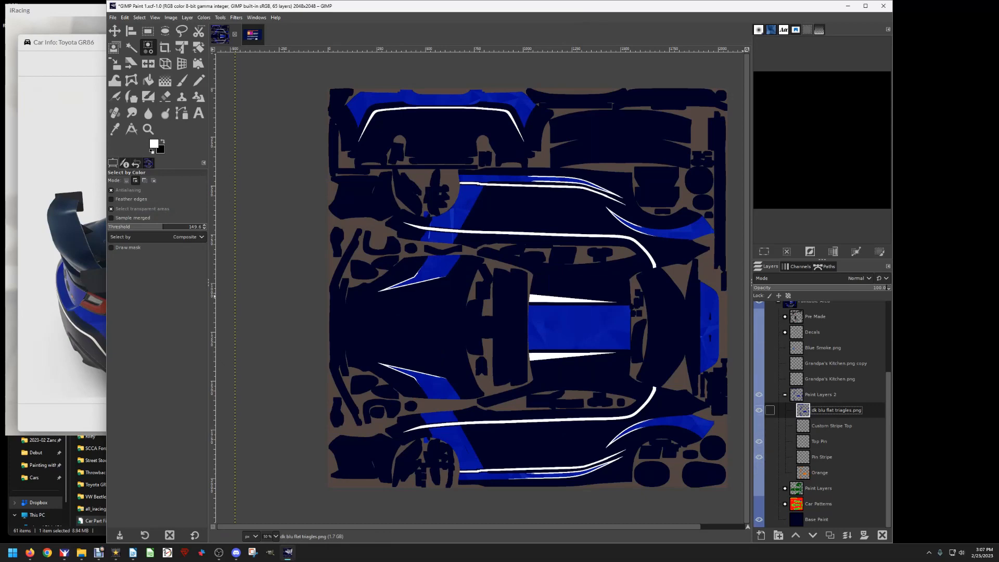
{"action": "left_click", "coordinate": [758, 410]}
{"action": "left_click", "coordinate": [759, 473]}
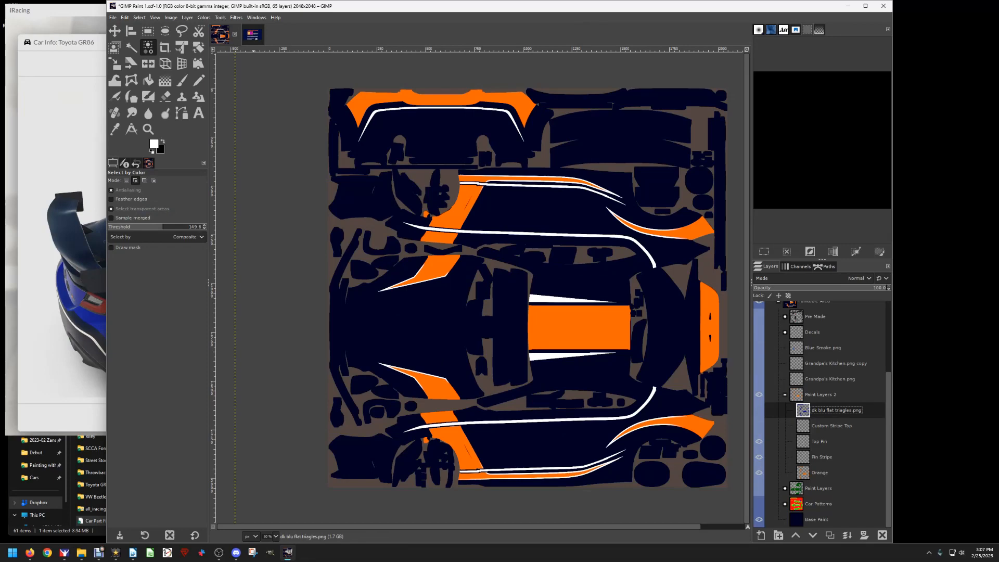
Export the orange version over the car TGA file, switch to iRacing and rotate the car model to a side view.
{"action": "left_click", "coordinate": [113, 17]}
{"action": "left_click", "coordinate": [148, 137]}
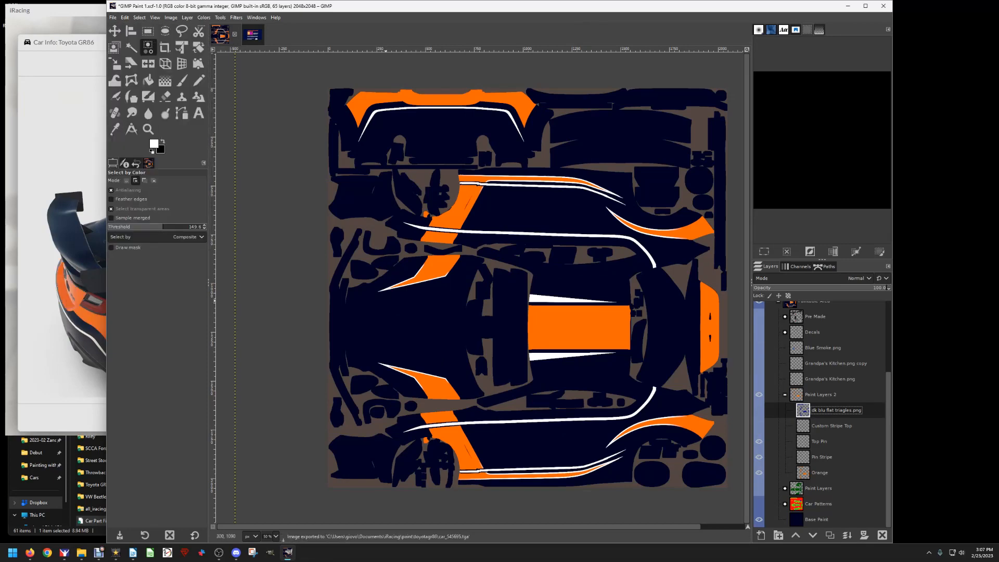
{"action": "key", "text": "alt+Tab"}
{"action": "mouse_move", "coordinate": [296, 245]}
{"action": "left_mouse_down"}
{"action": "mouse_move", "coordinate": [250, 260]}
{"action": "mouse_move", "coordinate": [187, 218]}
{"action": "mouse_move", "coordinate": [281, 239]}
{"action": "mouse_move", "coordinate": [297, 229]}
{"action": "left_mouse_up"}
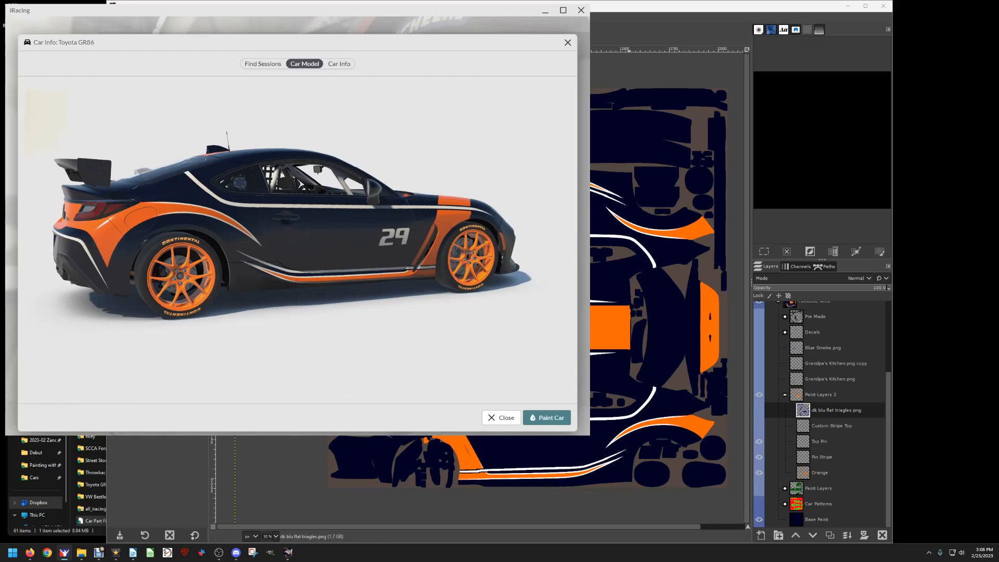
Return to GIMP and show the Decals group in the Paintable Area.
{"action": "key", "text": "alt+Tab"}
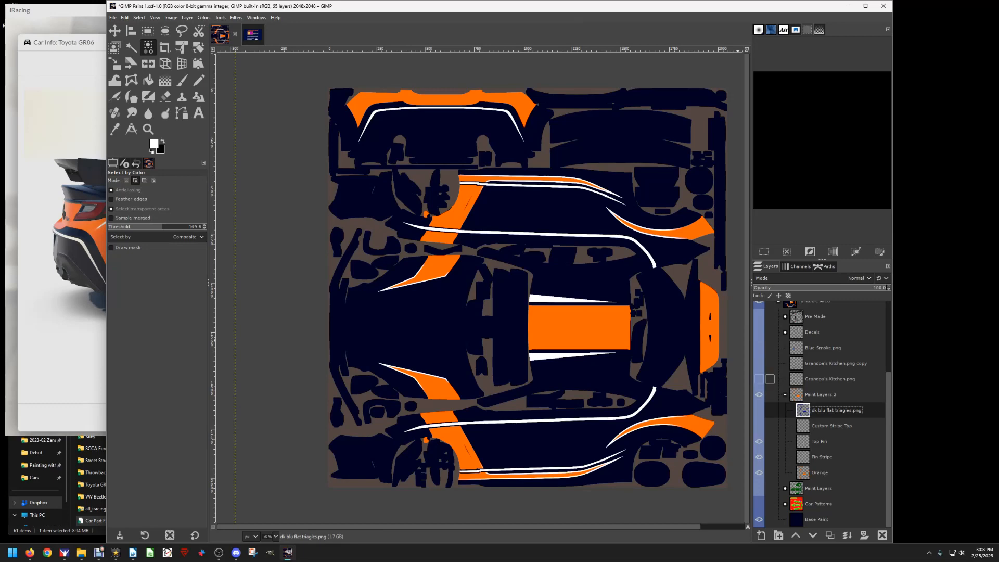
{"action": "scroll", "coordinate": [770, 375], "scroll_direction": "up", "scroll_amount": 4}
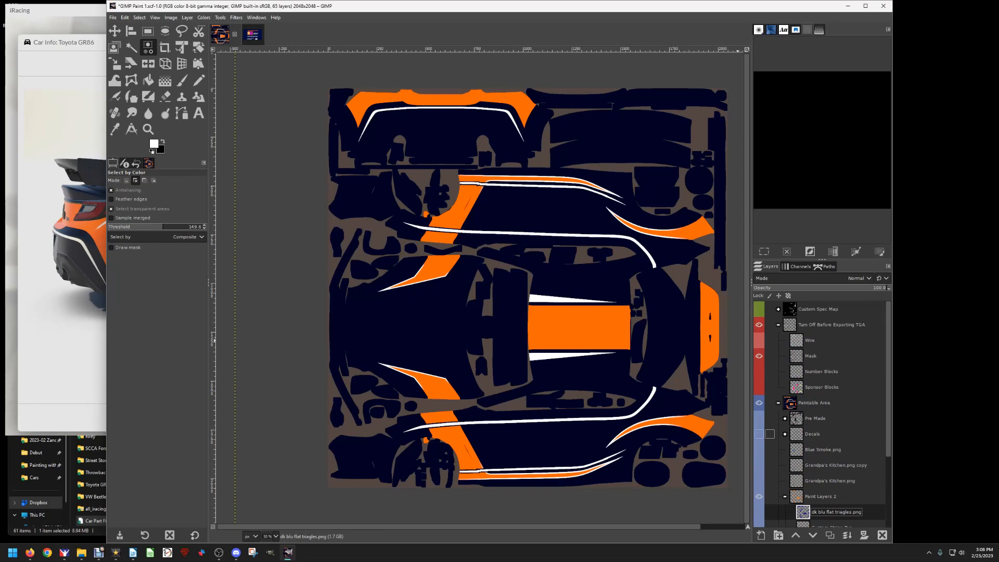
{"action": "left_click", "coordinate": [759, 434]}
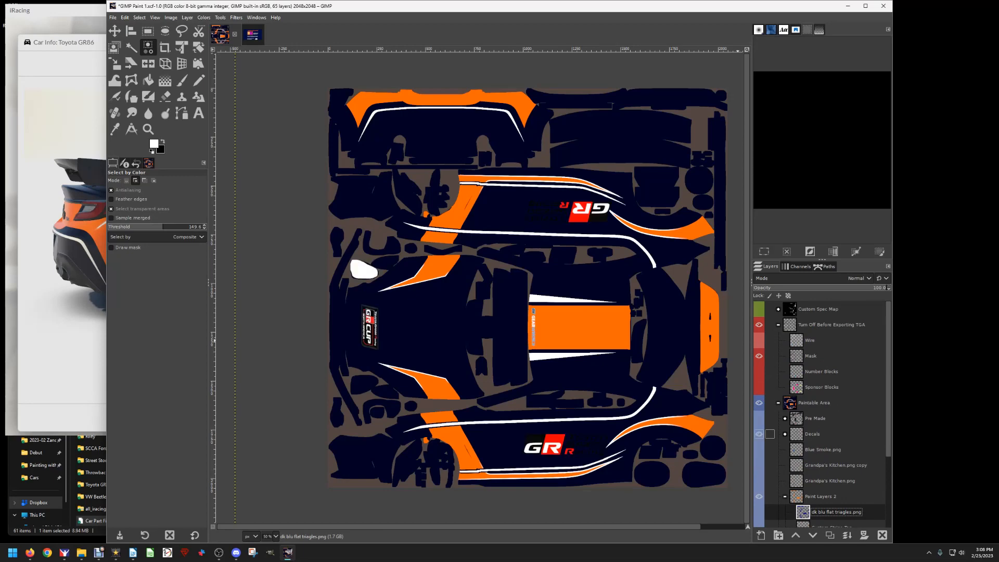
Hide the Decals group and inspect the lower car side with the Pre Made group temporarily shown.
{"action": "left_click", "coordinate": [759, 434]}
{"action": "left_click", "coordinate": [759, 418]}
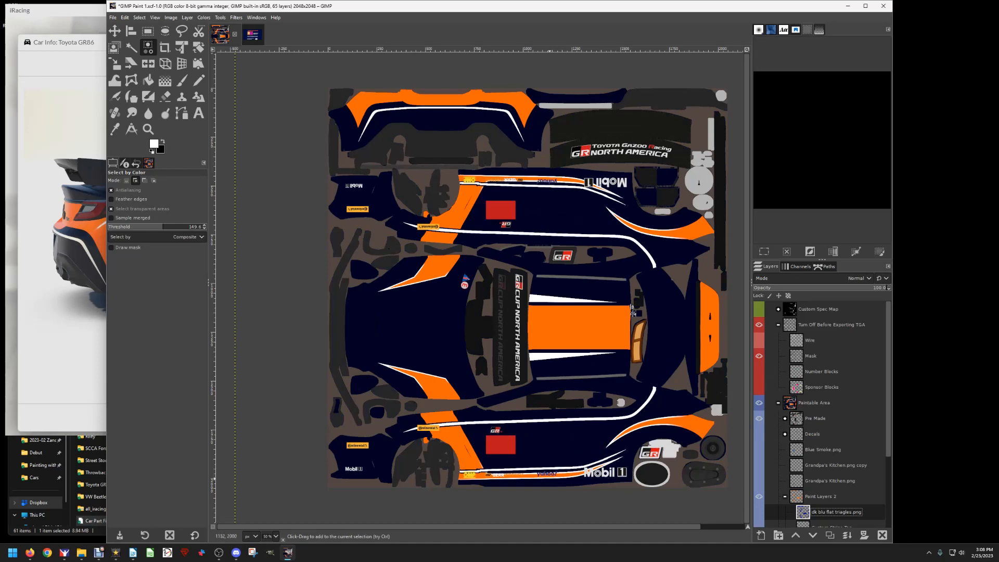
{"action": "scroll", "coordinate": [526, 476], "scroll_direction": "up", "scroll_amount": 6}
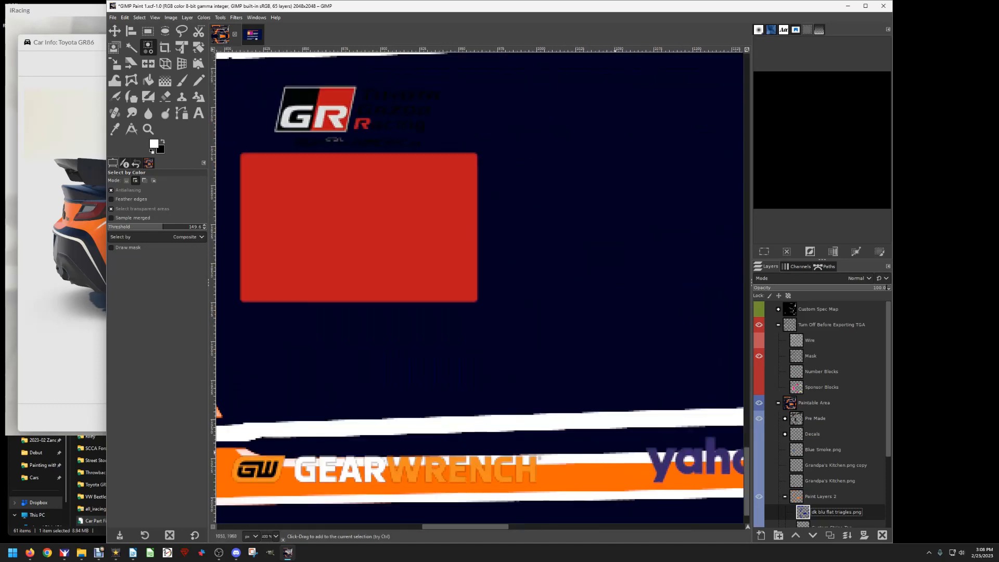
{"action": "scroll", "coordinate": [513, 459], "scroll_direction": "down", "scroll_amount": 4}
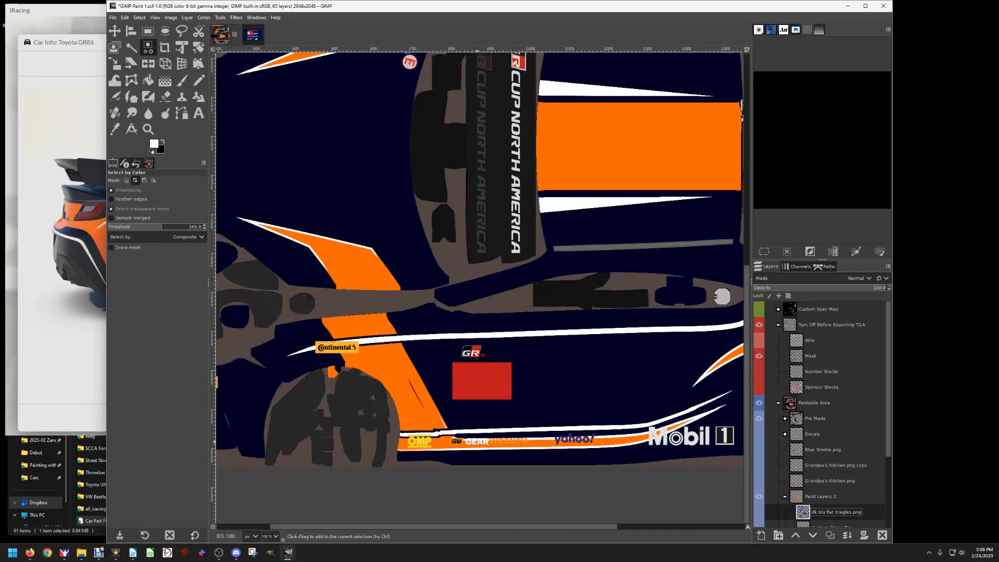
{"action": "scroll", "coordinate": [529, 434], "scroll_direction": "up", "scroll_amount": 5}
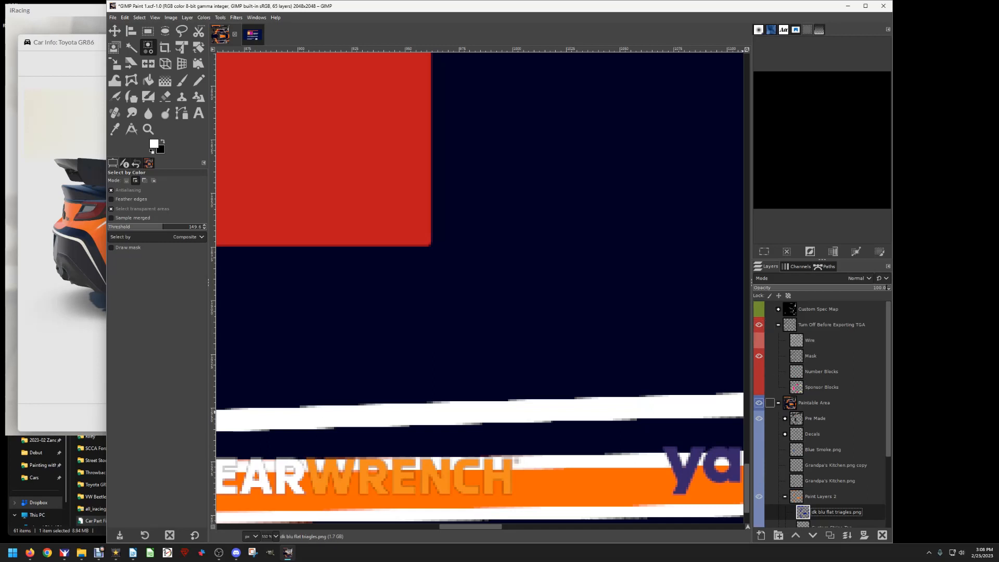
{"action": "left_click", "coordinate": [759, 418]}
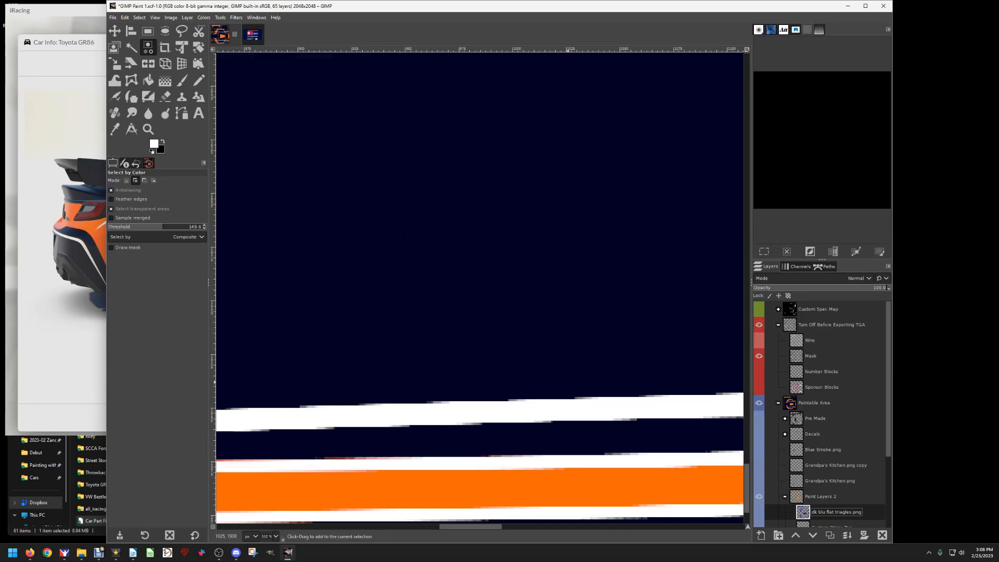
{"action": "key", "text": "1"}
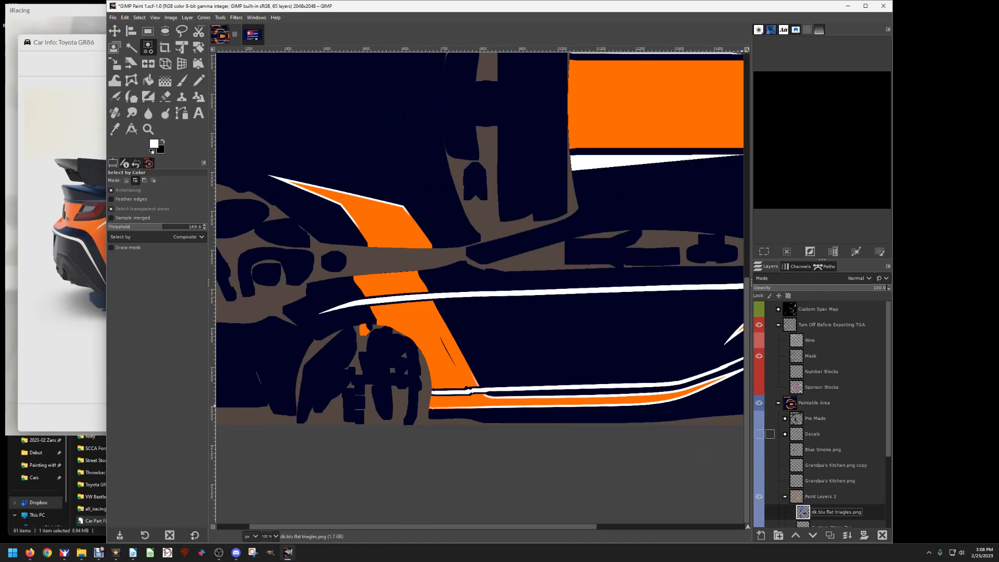
Merge the Top Pin layer down into the Pin Stripe layer.
{"action": "scroll", "coordinate": [770, 480], "scroll_direction": "down", "scroll_amount": 3}
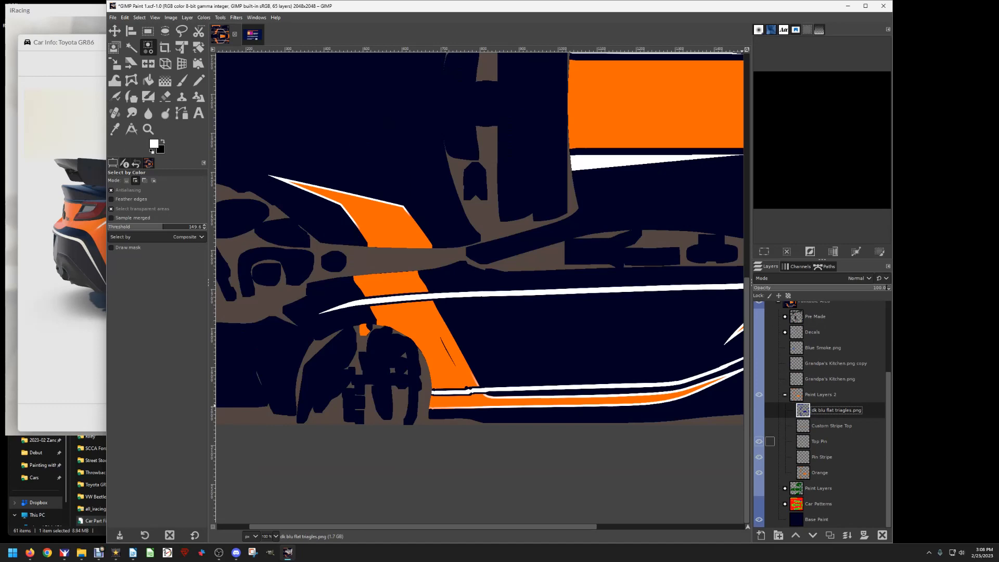
{"action": "left_click", "coordinate": [820, 441]}
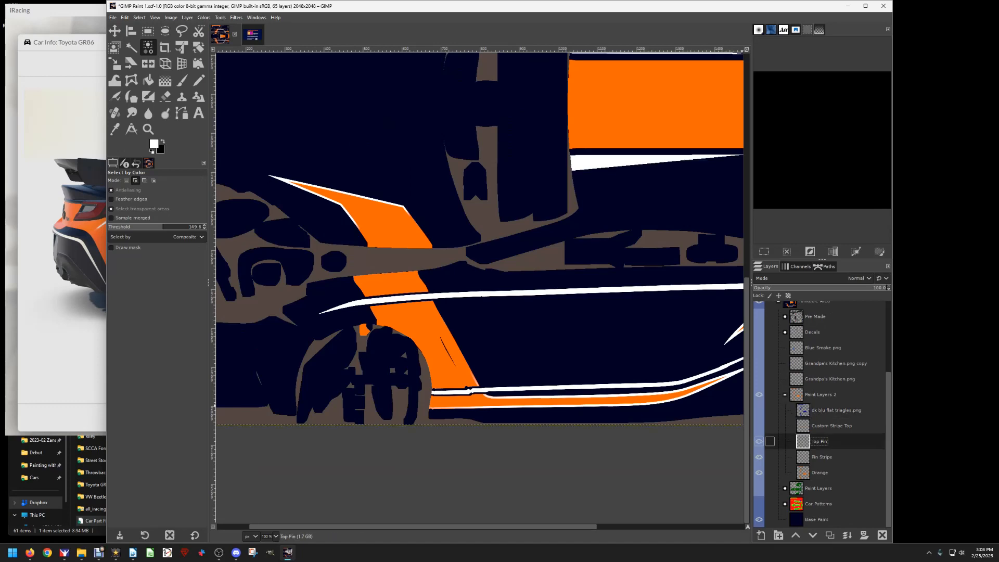
{"action": "left_click", "coordinate": [847, 534]}
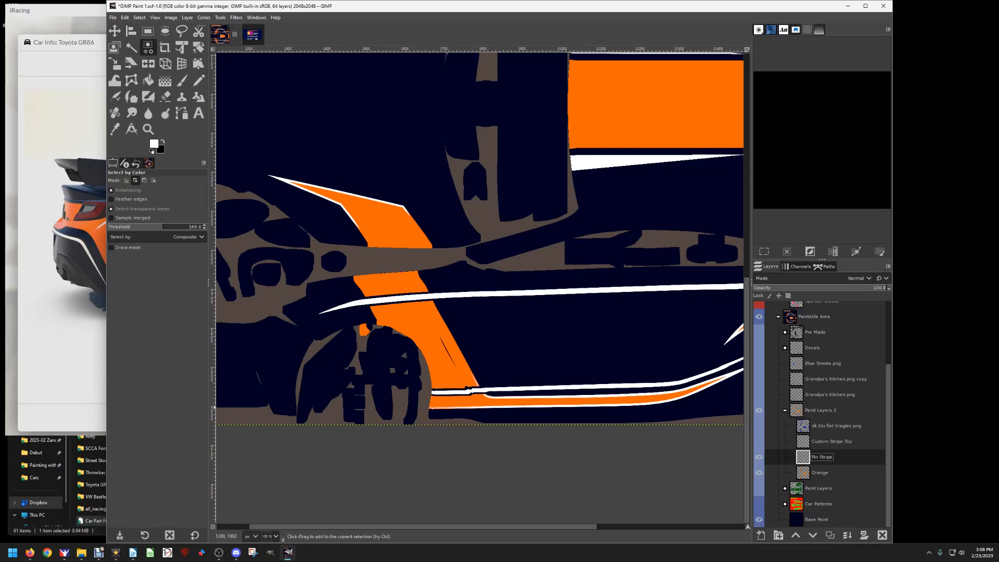
Select all the white stripes on the Pin Stripe layer by color.
{"action": "left_click", "coordinate": [496, 297]}
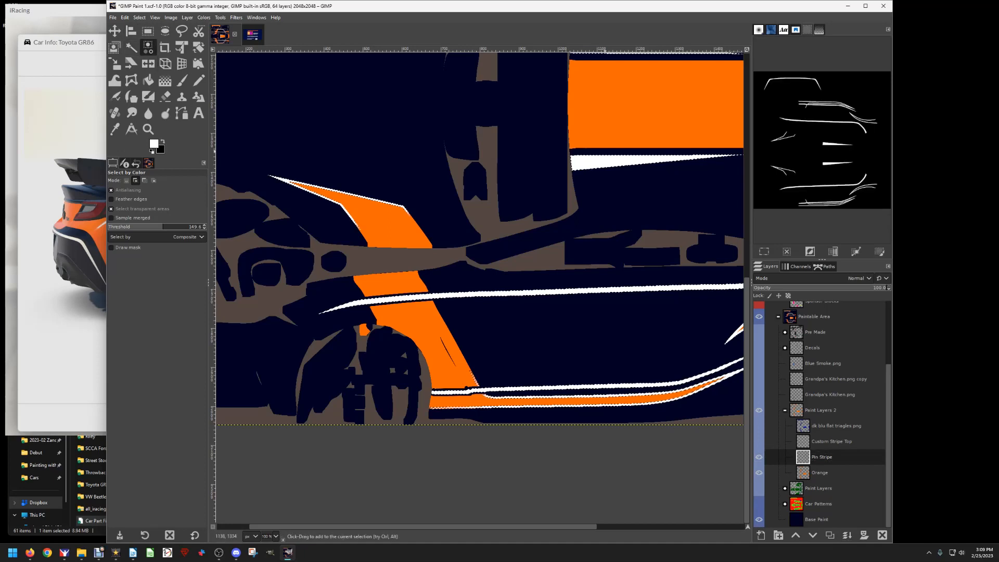
{"action": "scroll", "coordinate": [641, 240], "scroll_direction": "up", "scroll_amount": 9}
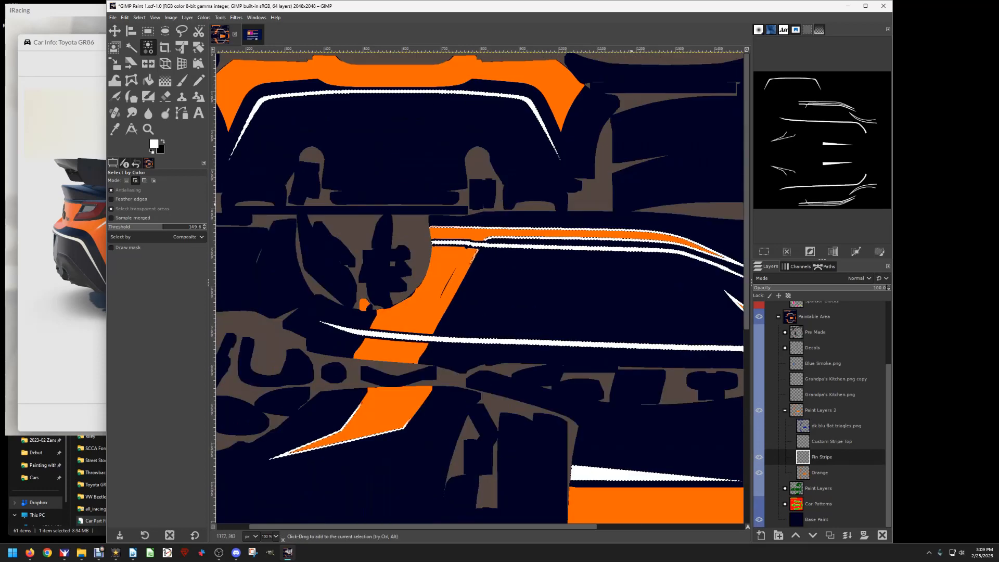
Show the Custom Spec Map group and make the Base Paint #2 layer inside Red Channel Metallic active.
{"action": "scroll", "coordinate": [767, 359], "scroll_direction": "up", "scroll_amount": 3}
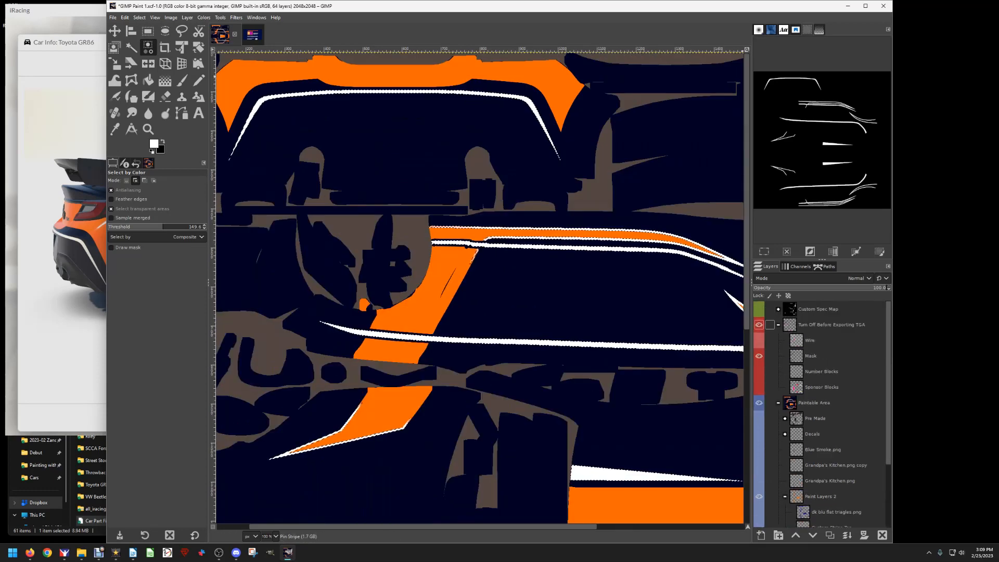
{"action": "left_click", "coordinate": [778, 324]}
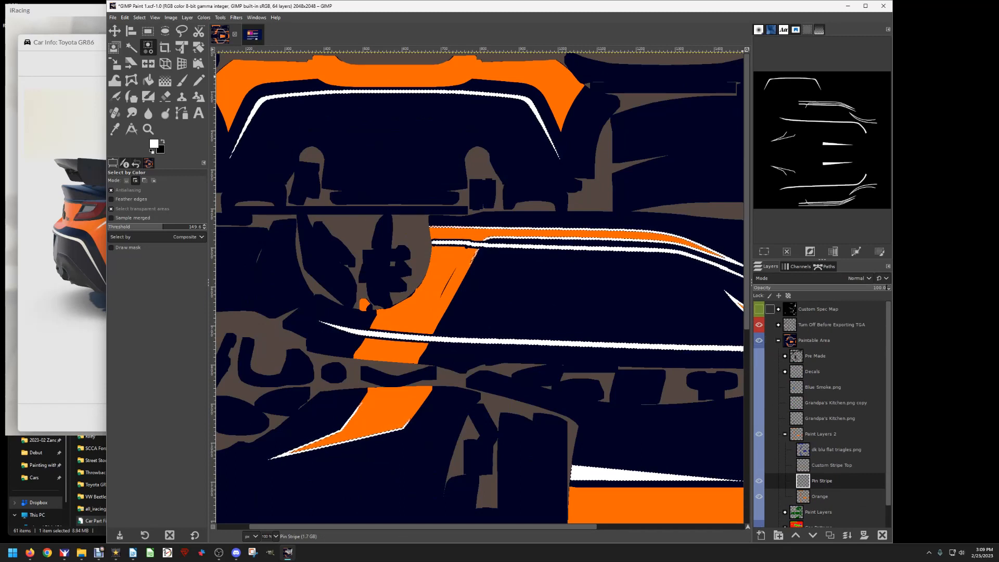
{"action": "left_click", "coordinate": [759, 308]}
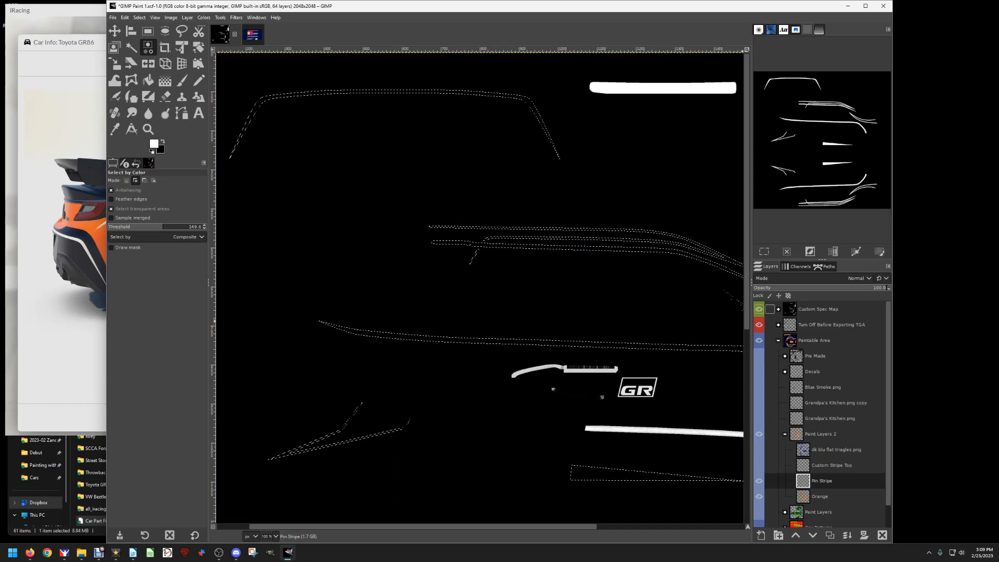
{"action": "left_click", "coordinate": [778, 309]}
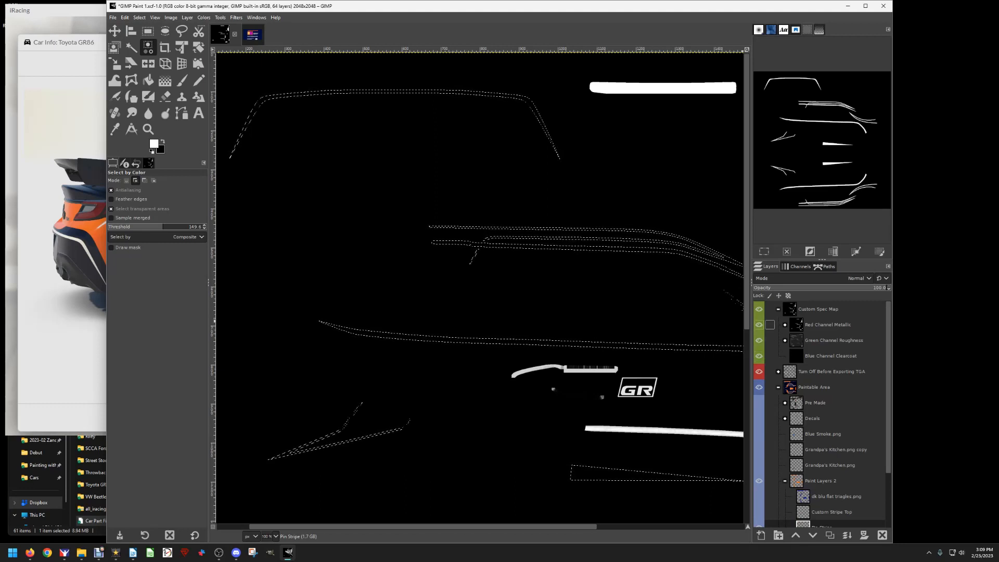
{"action": "left_click", "coordinate": [784, 325]}
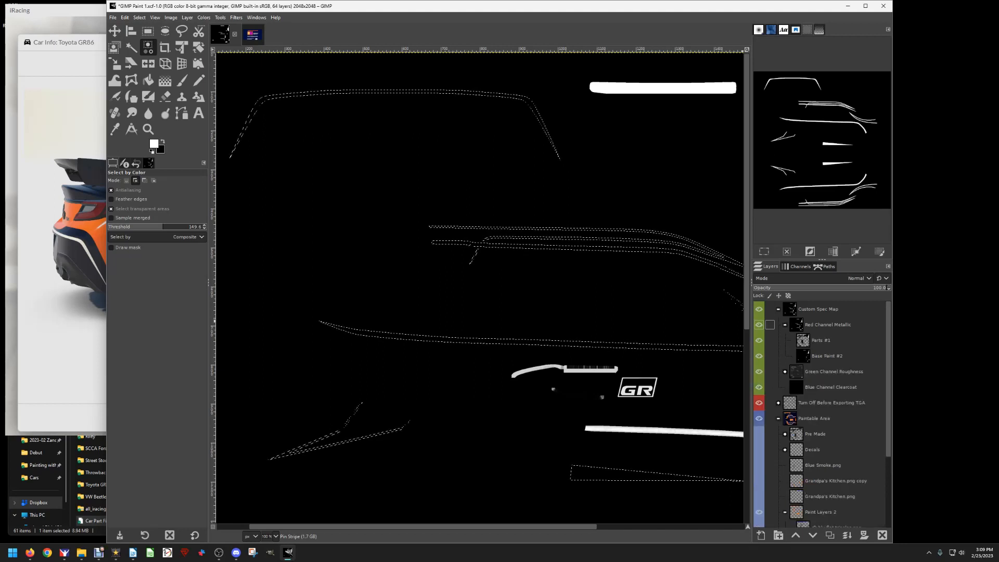
{"action": "left_click", "coordinate": [826, 355]}
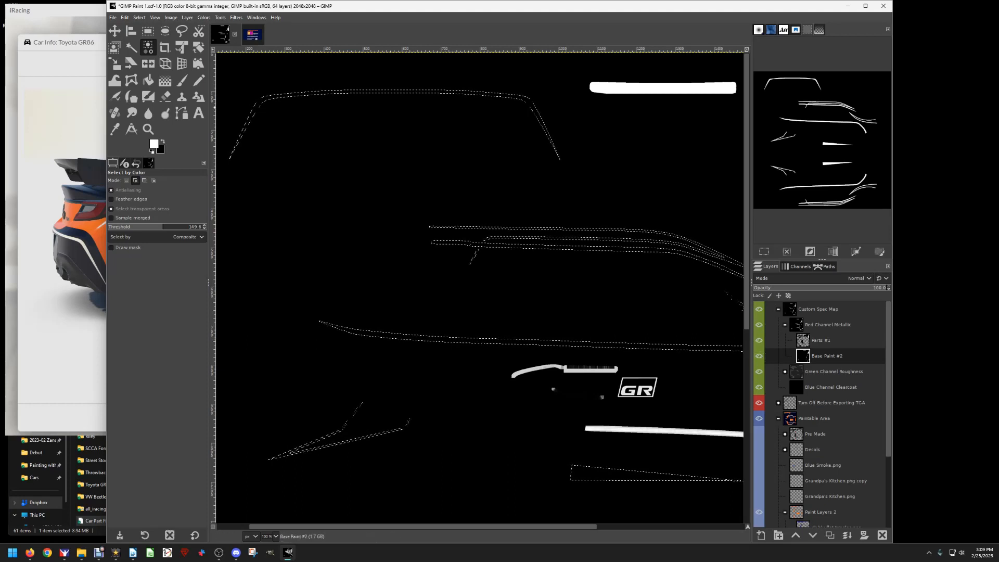
Set the foreground color to pure red, ff0000.
{"action": "left_click", "coordinate": [154, 143]}
{"action": "left_click_drag", "start_coordinate": [52, 136], "coordinate": [71, 125]}
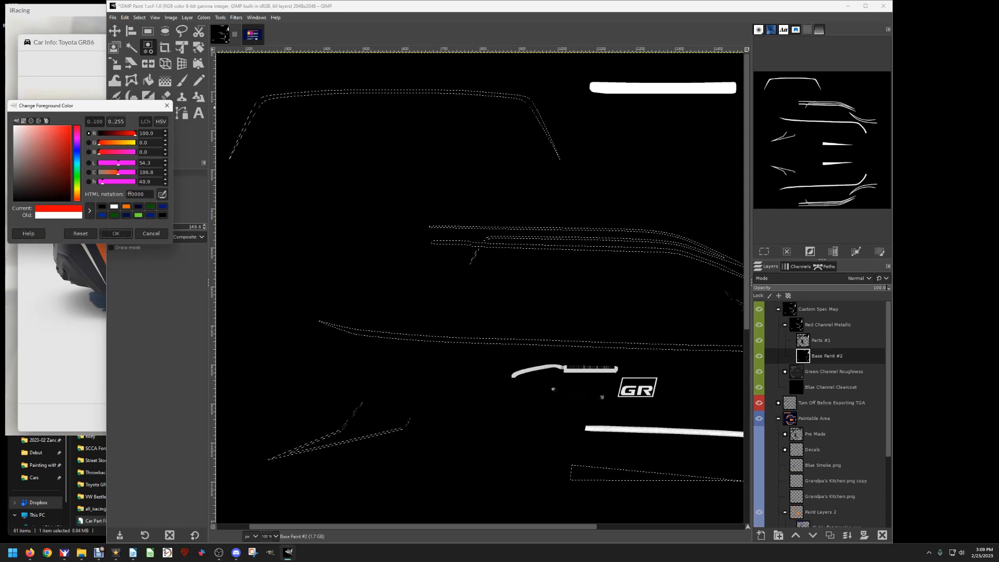
{"action": "left_click", "coordinate": [115, 233]}
Fill the selected stripes on Base Paint #2 with the red foreground color using Bucket Fill, and clear the selection.
{"action": "left_click", "coordinate": [148, 81]}
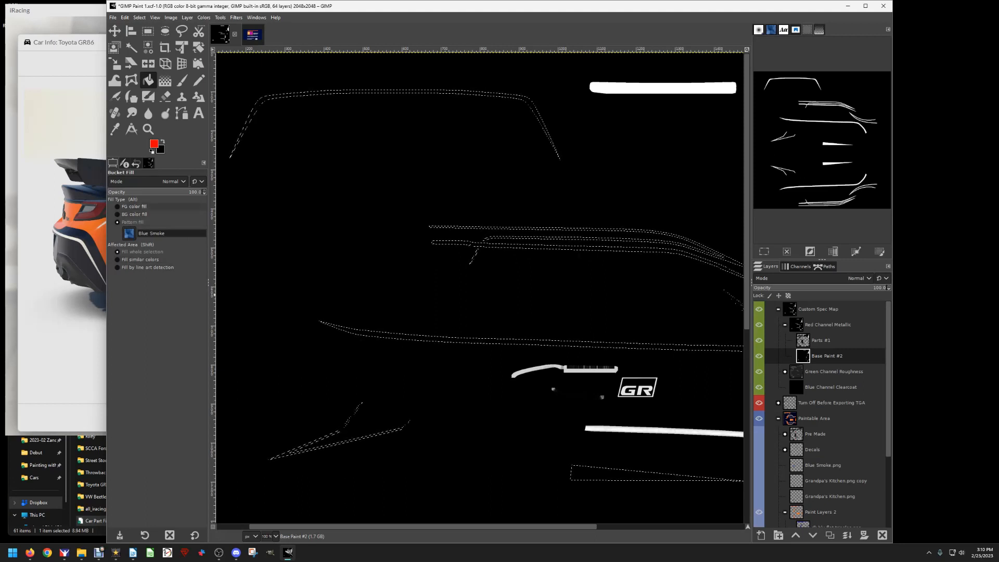
{"action": "left_click", "coordinate": [134, 206]}
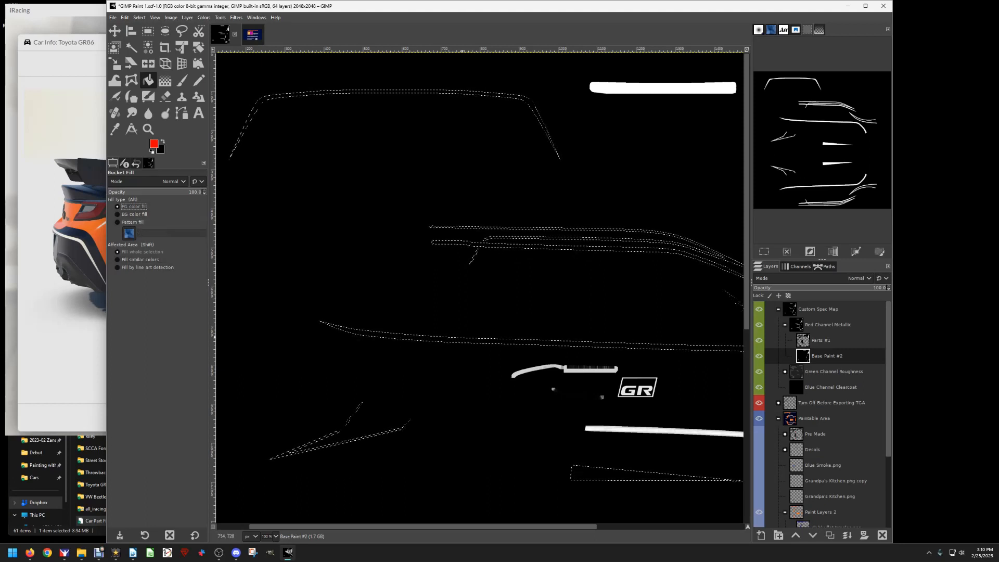
{"action": "left_click", "coordinate": [474, 338]}
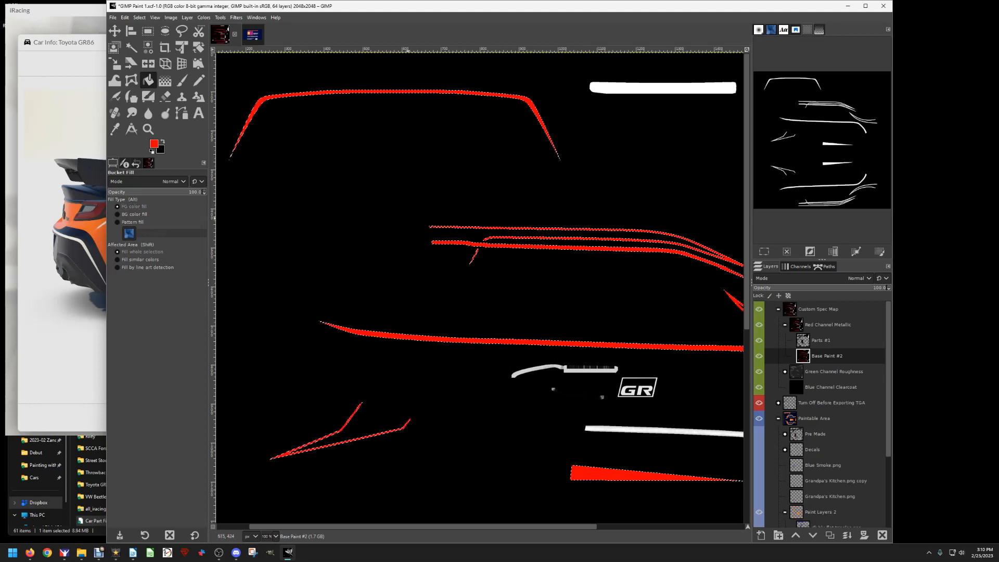
{"action": "left_click", "coordinate": [139, 17]}
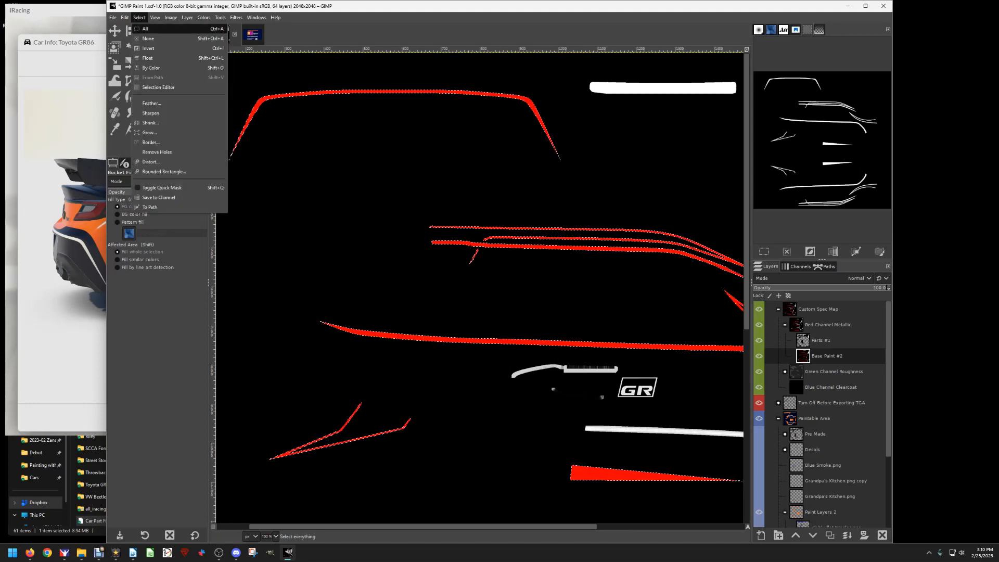
{"action": "left_click", "coordinate": [146, 39]}
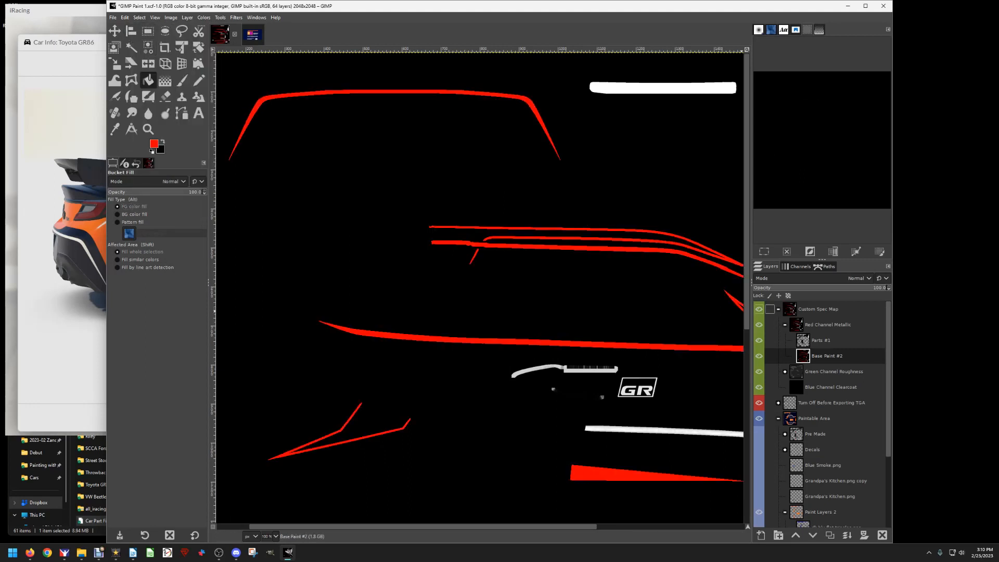
{"action": "scroll", "coordinate": [493, 260], "scroll_direction": "down", "scroll_amount": 2}
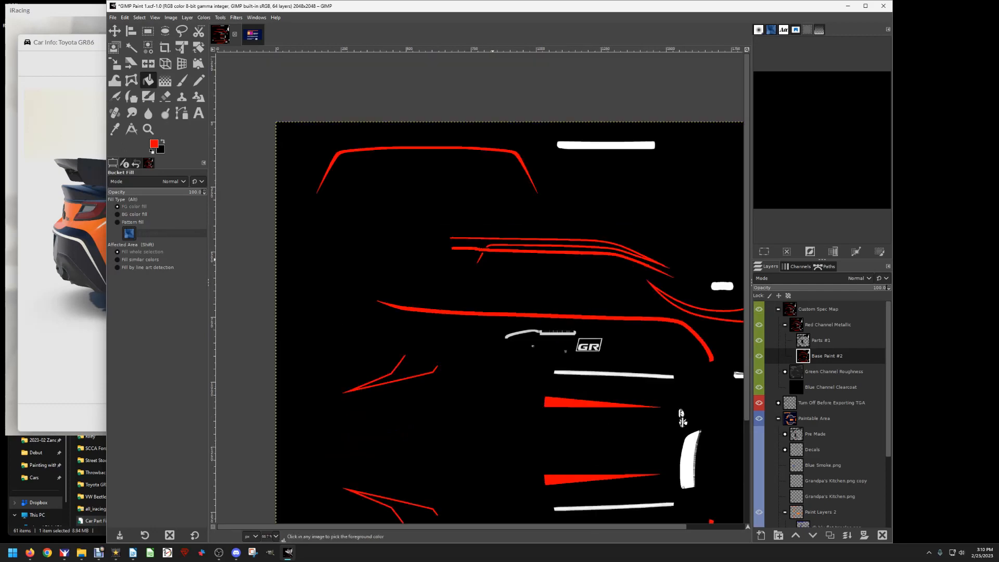
{"action": "scroll", "coordinate": [496, 265], "scroll_direction": "down", "scroll_amount": 2}
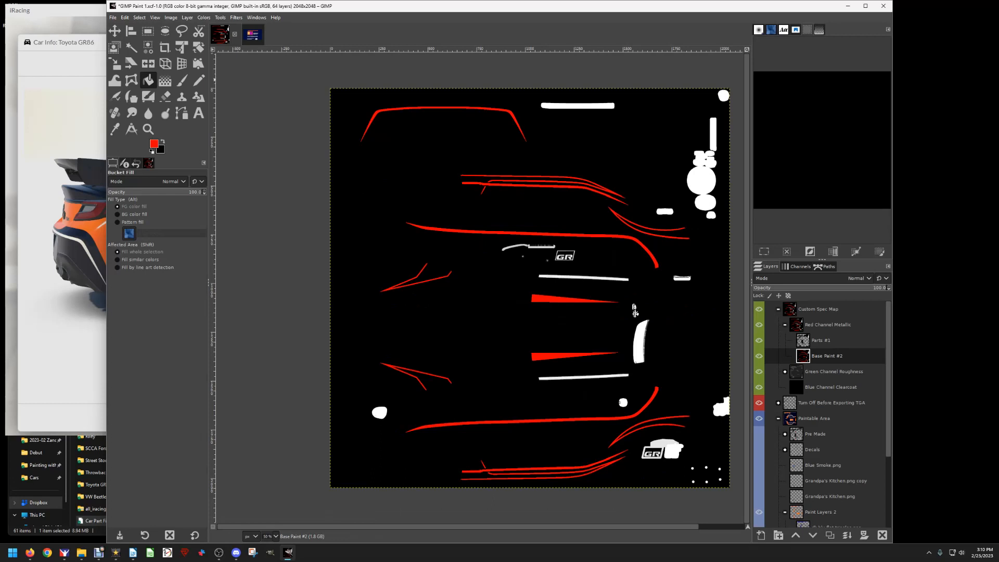
Export the spec map as a TGA into the toyotagr86 folder, inserting spec_ before the customer number in the existing car file's name.
{"action": "key", "text": "alt+f"}
{"action": "key", "text": "Down"}
{"action": "key", "text": "Down"}
{"action": "key", "text": "Down"}
{"action": "key", "text": "Down"}
{"action": "key", "text": "Down"}
{"action": "key", "text": "Down"}
{"action": "key", "text": "Down"}
{"action": "key", "text": "Down"}
{"action": "key", "text": "Down"}
{"action": "key", "text": "Down"}
{"action": "key", "text": "Down"}
{"action": "key", "text": "Down"}
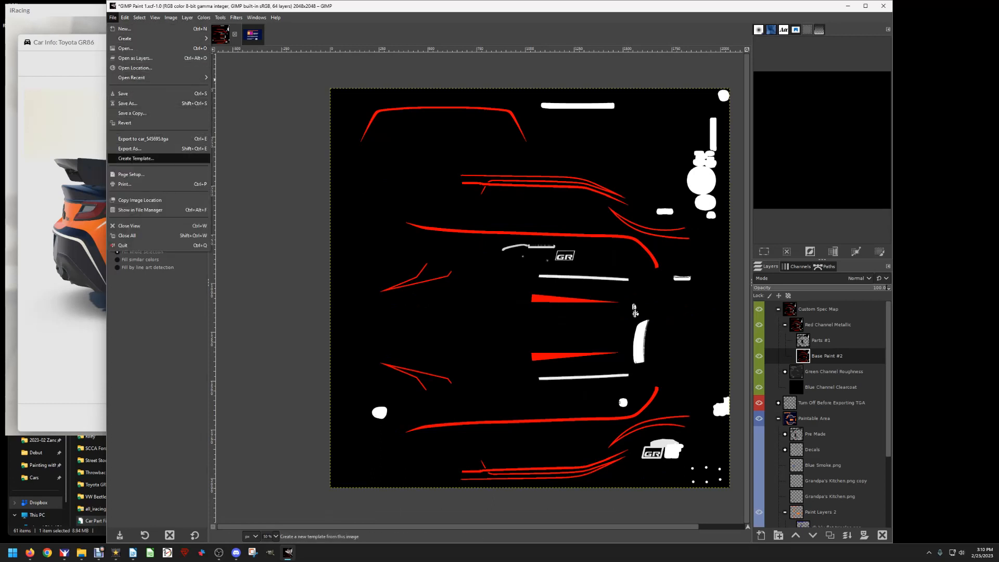
{"action": "key", "text": "Up"}
{"action": "key", "text": "Return"}
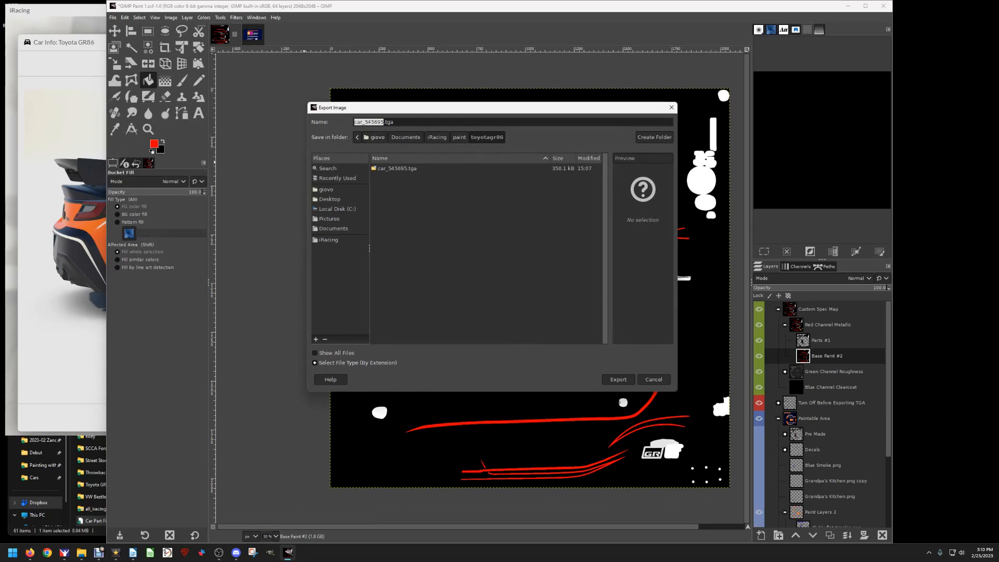
{"action": "left_click", "coordinate": [397, 168]}
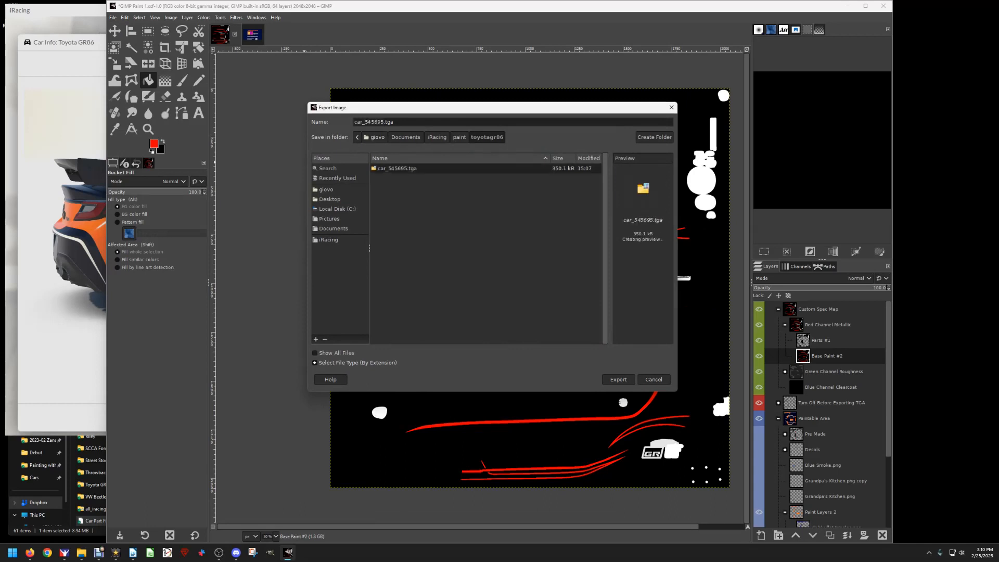
{"action": "left_click", "coordinate": [362, 122]}
{"action": "type", "text": "spec_"}
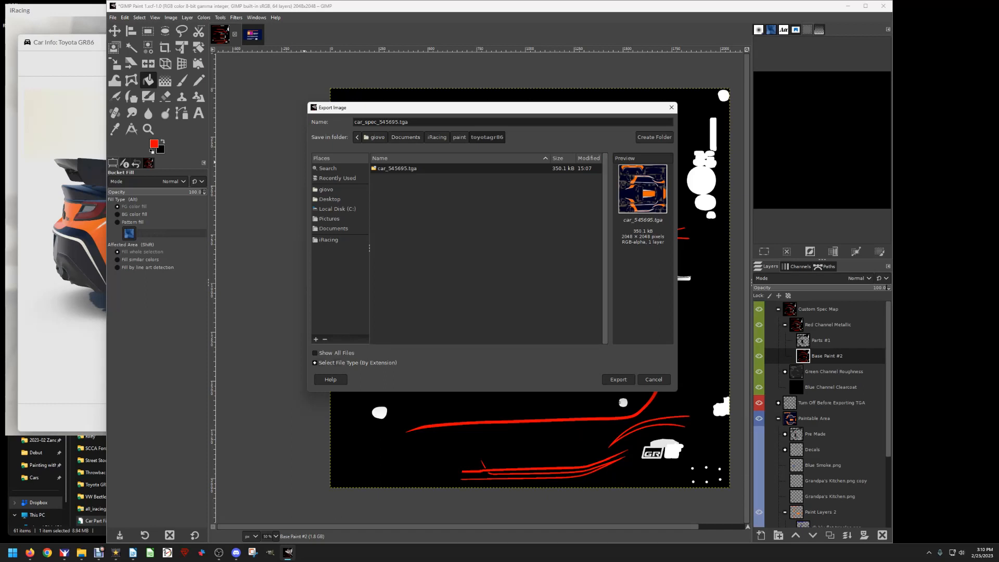
{"action": "left_click", "coordinate": [617, 379]}
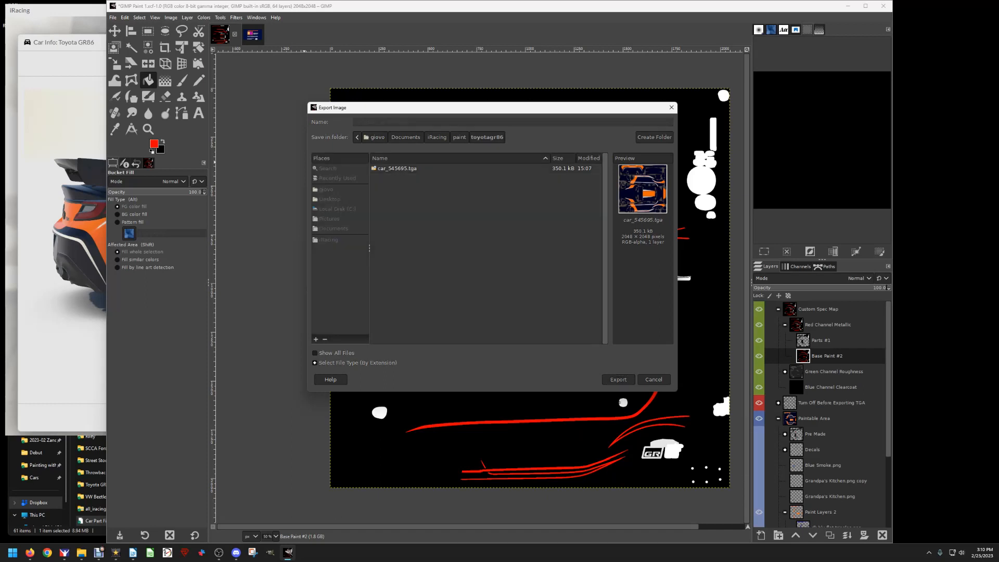
{"action": "left_click", "coordinate": [502, 310]}
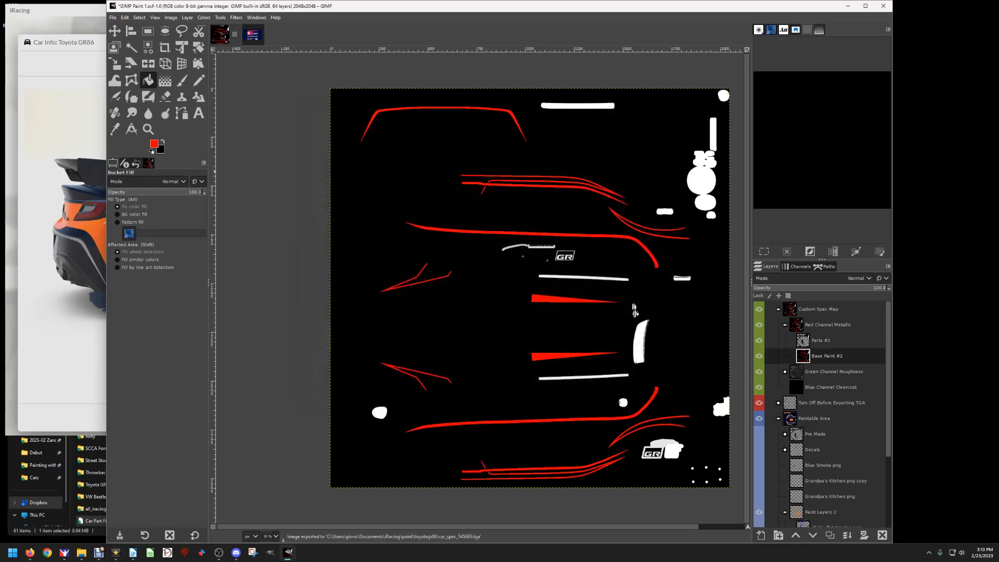
Switch to iRacing to check the Toyota GR86 model, and return to GIMP to hide the Custom Spec Map group.
{"action": "key", "text": "alt+Tab"}
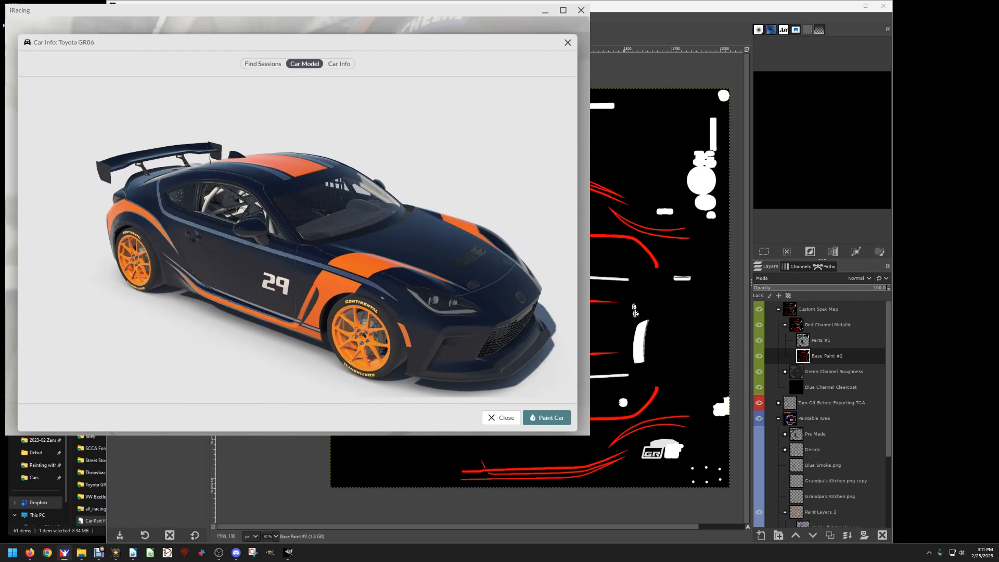
{"action": "key", "text": "alt+Tab"}
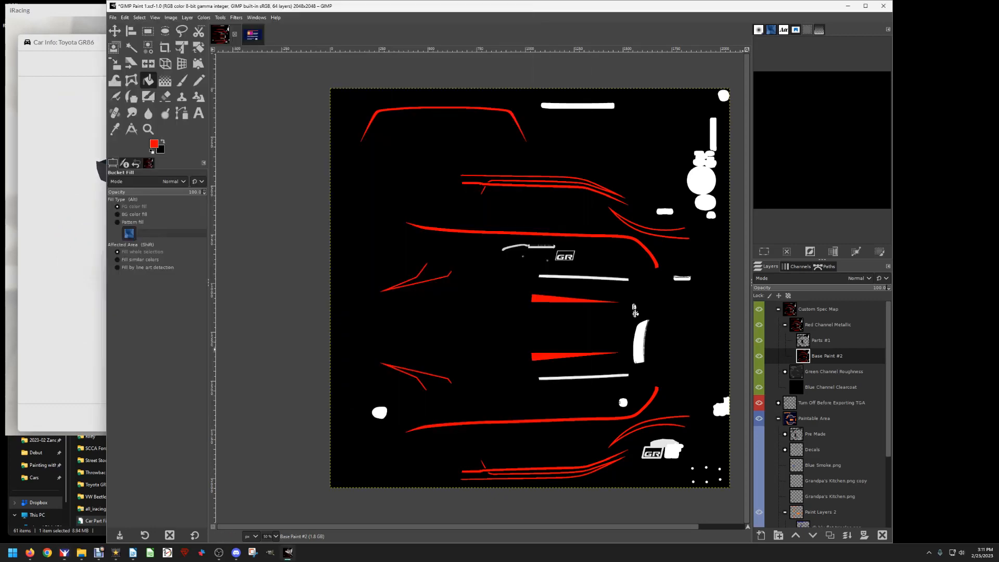
{"action": "left_click", "coordinate": [759, 309]}
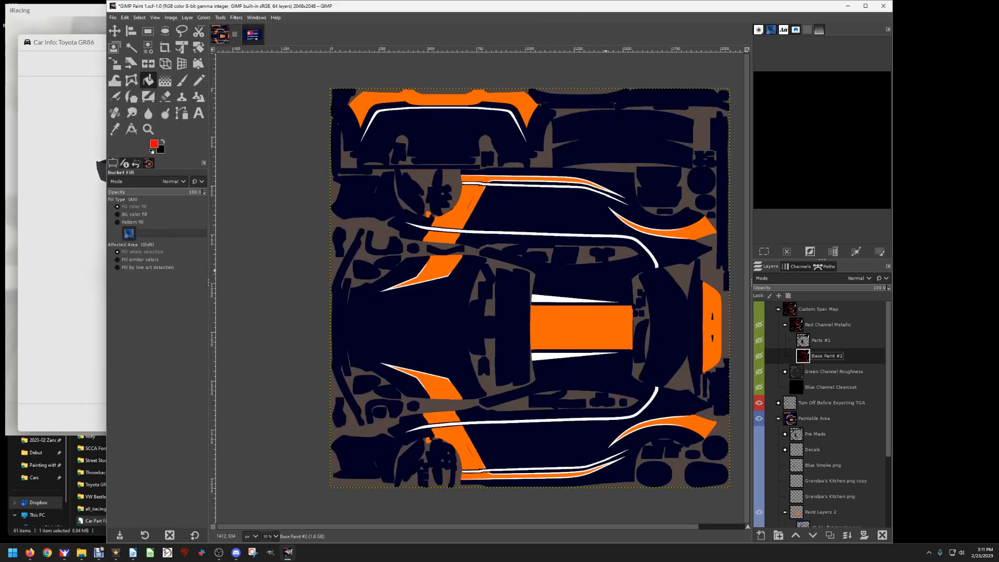
{"action": "scroll", "coordinate": [765, 380], "scroll_direction": "down", "scroll_amount": 3}
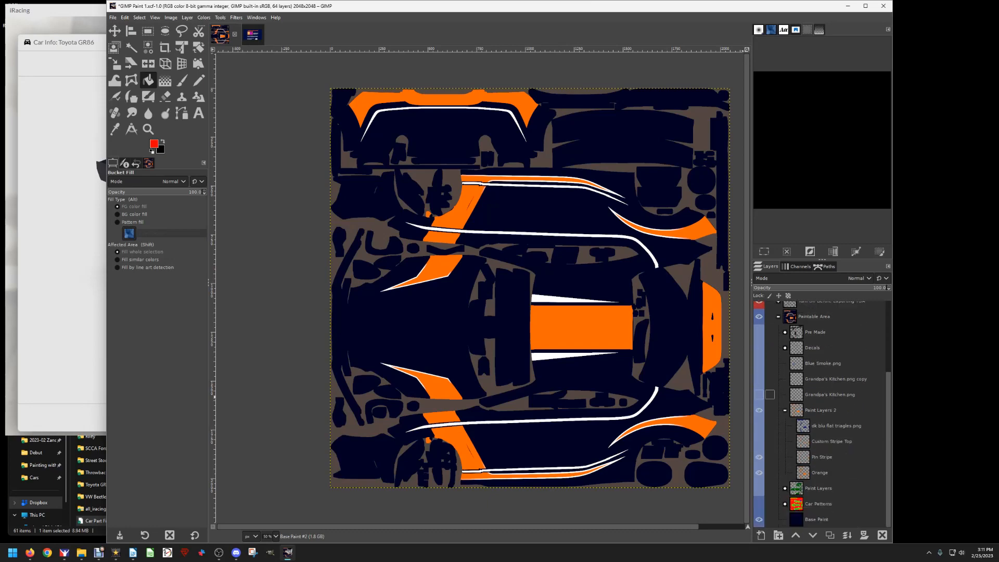
Select the orange areas by color on the Orange layer, show the Custom Spec Map group and make Base Paint #2 active.
{"action": "left_click", "coordinate": [819, 472]}
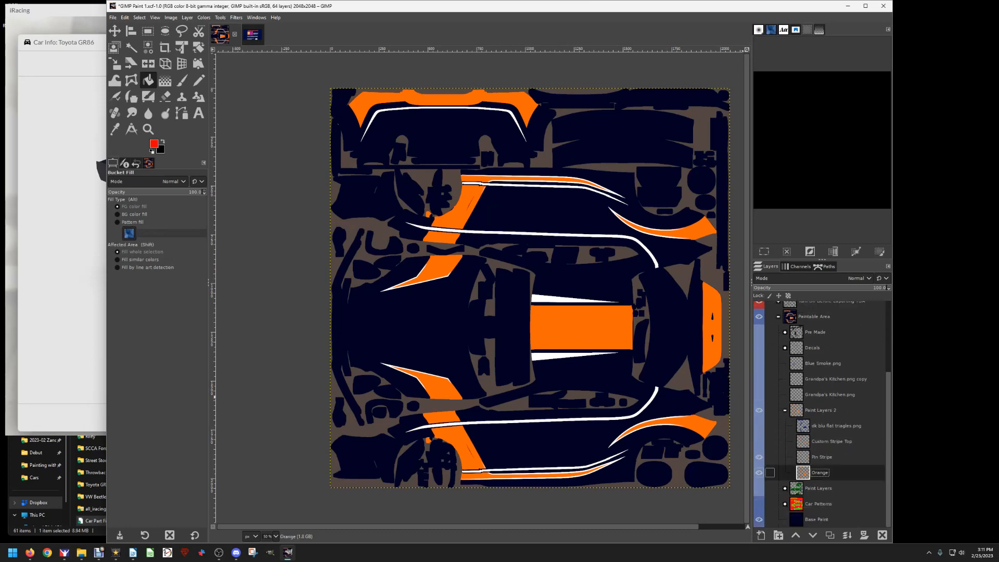
{"action": "left_click", "coordinate": [148, 48]}
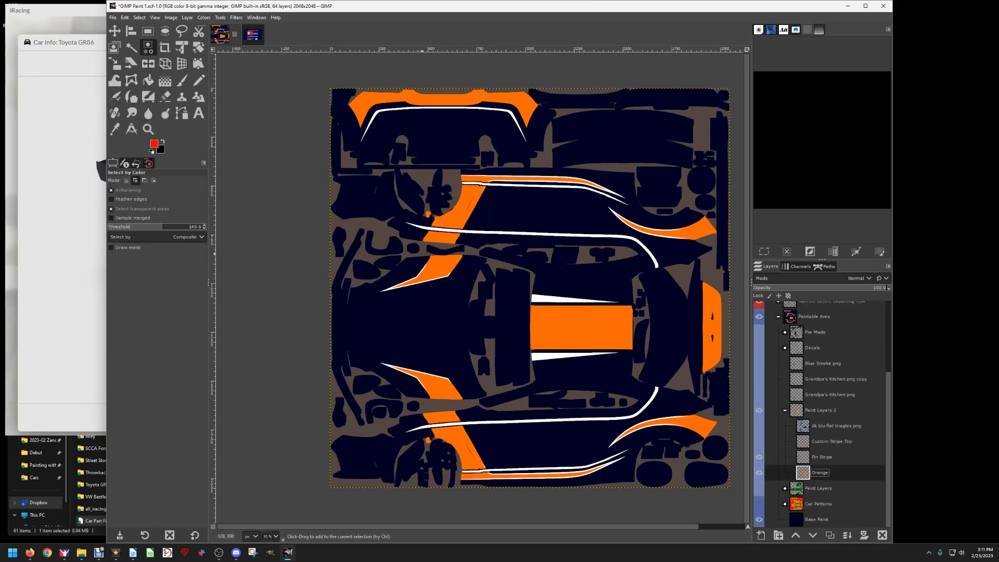
{"action": "left_click", "coordinate": [581, 327]}
{"action": "scroll", "coordinate": [761, 387], "scroll_direction": "up", "scroll_amount": 3}
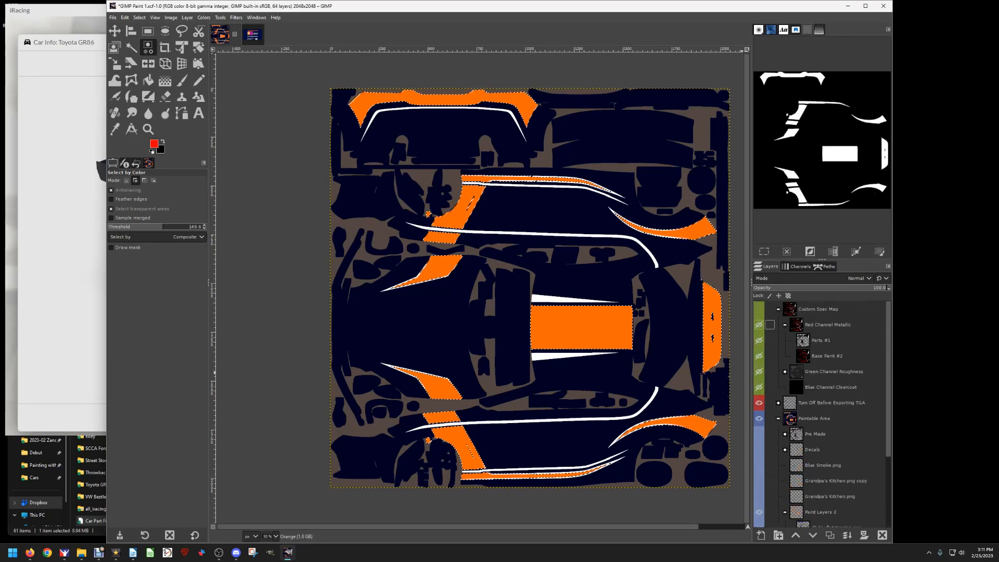
{"action": "left_click", "coordinate": [759, 309]}
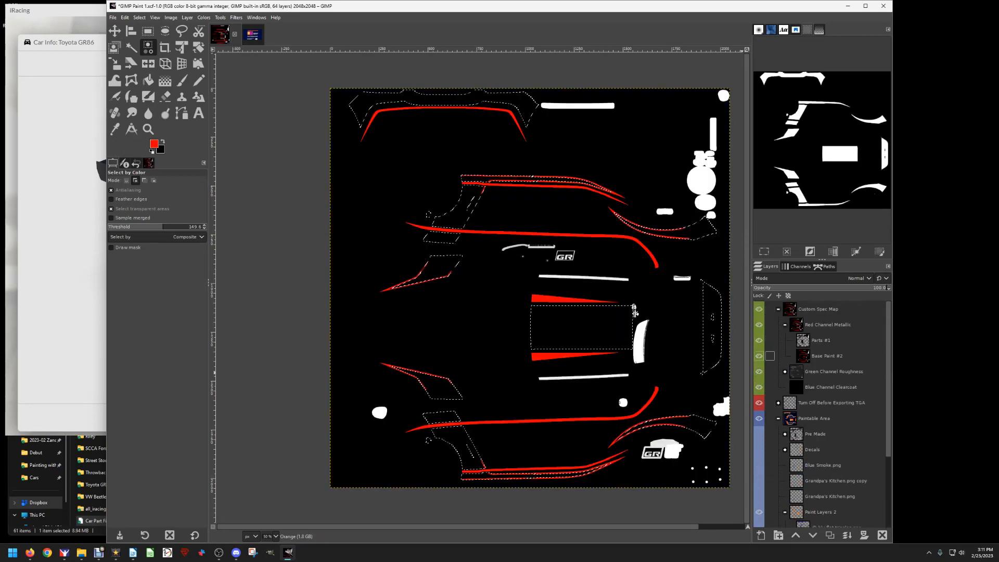
{"action": "left_click", "coordinate": [826, 355]}
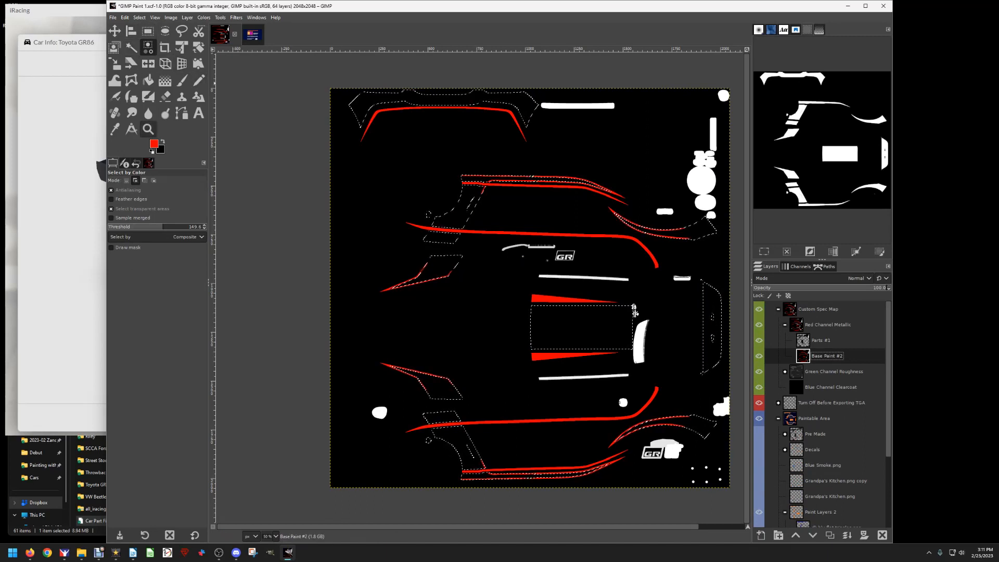
Set the foreground color to pure green, 00ff00, and fill the selected areas on Base Paint #2 using Bucket Fill.
{"action": "left_click", "coordinate": [154, 144]}
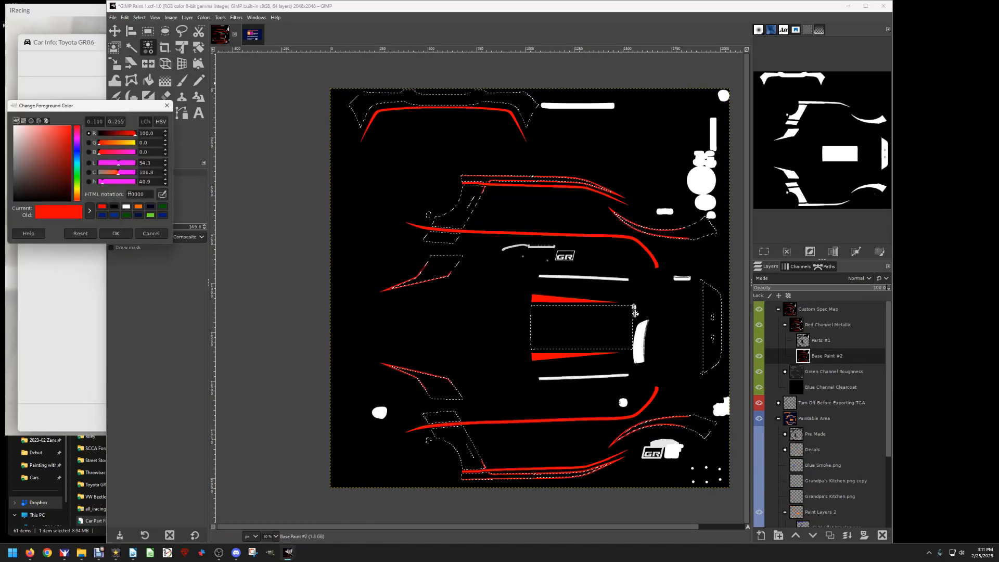
{"action": "left_click", "coordinate": [162, 206]}
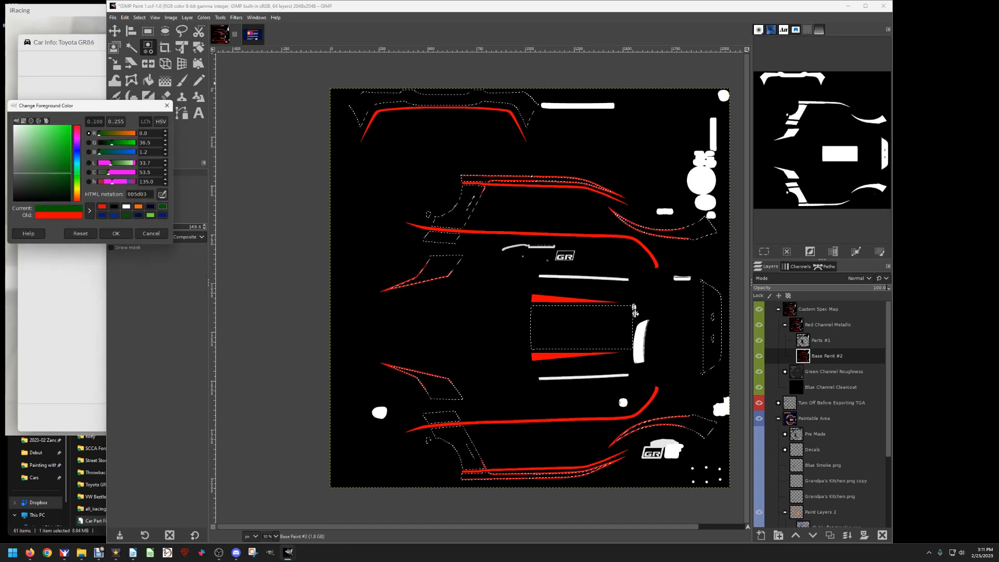
{"action": "left_click_drag", "start_coordinate": [68, 151], "coordinate": [71, 125]}
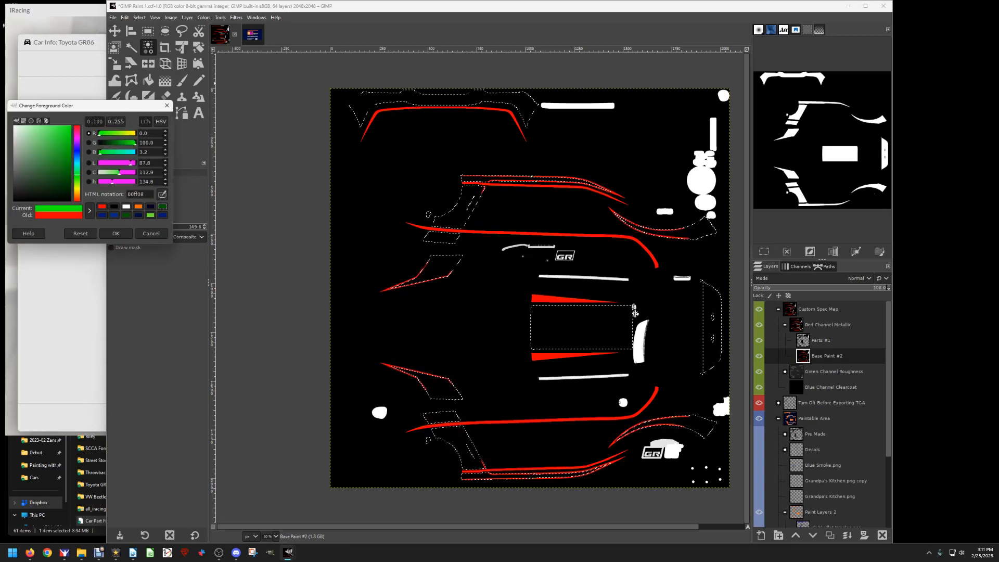
{"action": "left_click", "coordinate": [98, 152]}
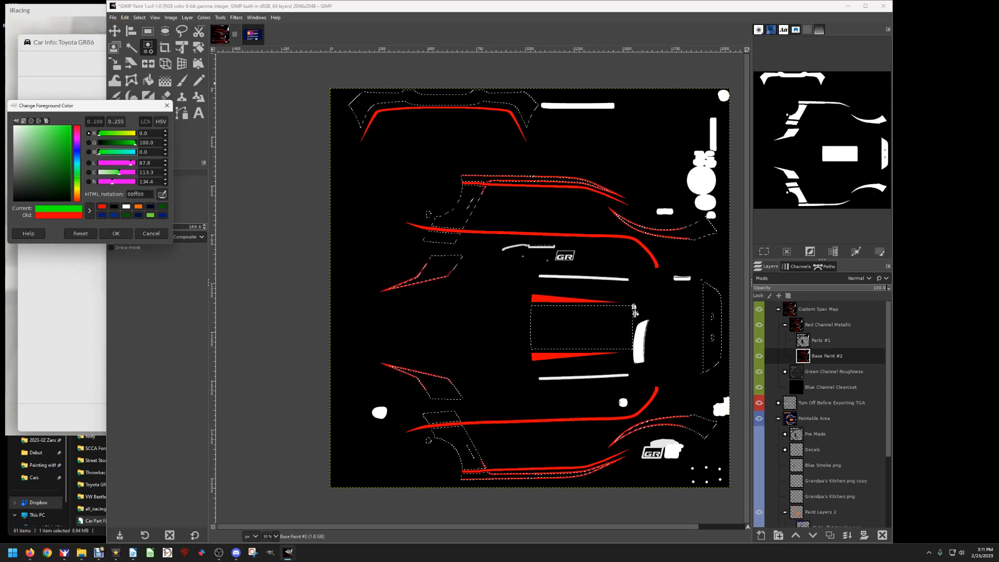
{"action": "left_click", "coordinate": [116, 234]}
{"action": "left_click", "coordinate": [149, 79]}
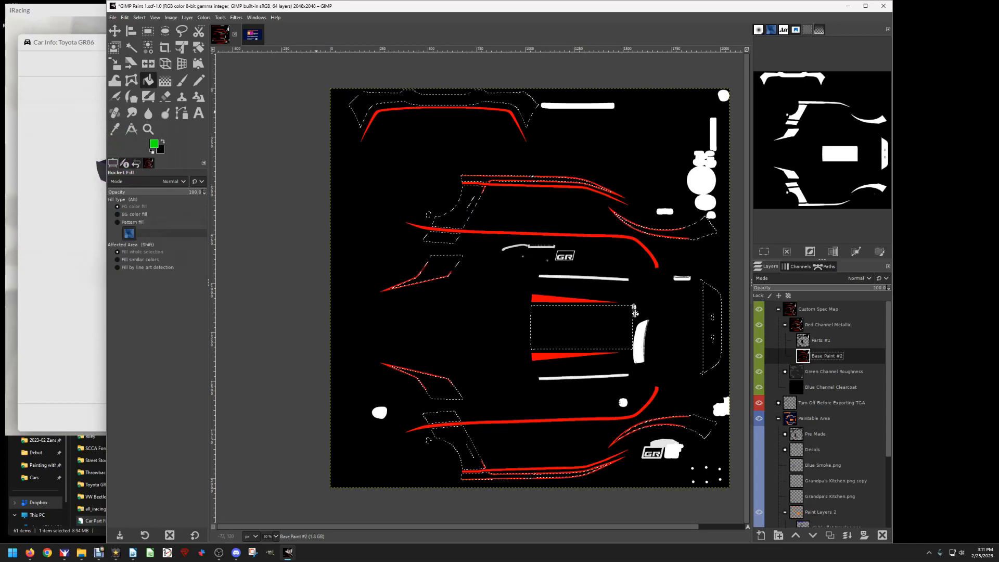
{"action": "left_click", "coordinate": [634, 311]}
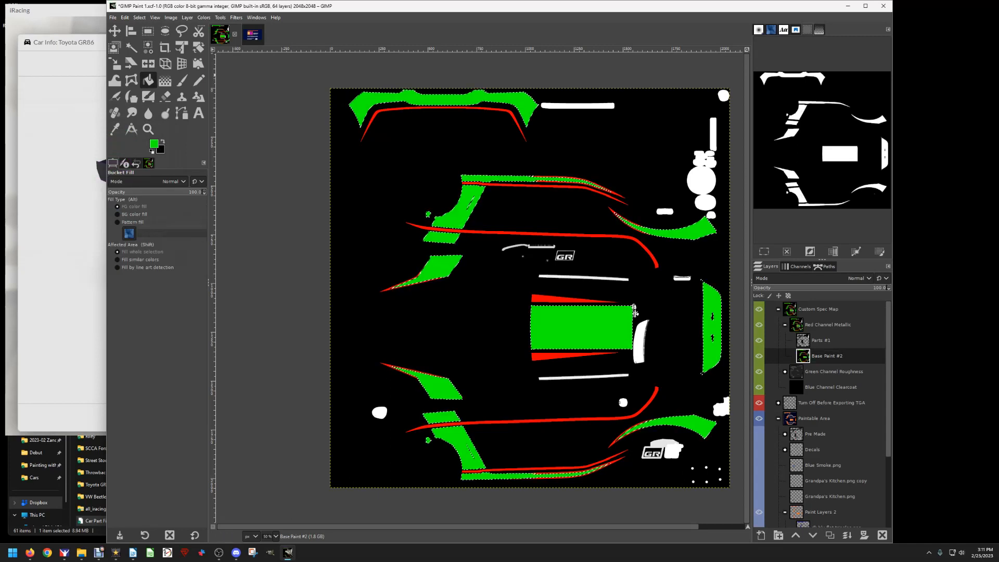
Export the updated spec map over the same spec TGA file in the toyotagr86 folder.
{"action": "key", "text": "alt+f"}
{"action": "key", "text": "Down"}
{"action": "key", "text": "Down"}
{"action": "key", "text": "Down"}
{"action": "key", "text": "Down"}
{"action": "key", "text": "Down"}
{"action": "key", "text": "Down"}
{"action": "key", "text": "Down"}
{"action": "key", "text": "Down"}
{"action": "key", "text": "Down"}
{"action": "key", "text": "Down"}
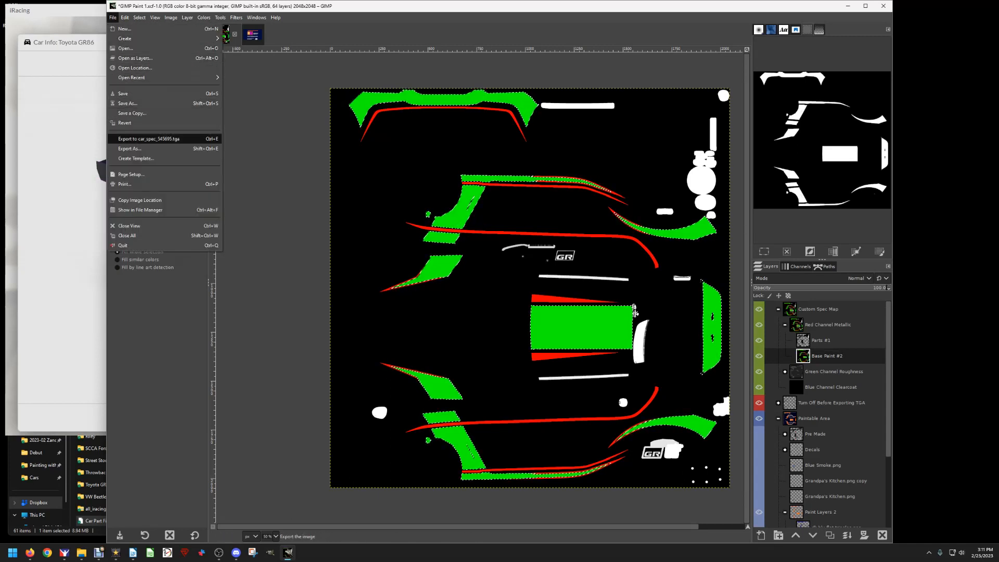
{"action": "key", "text": "Return"}
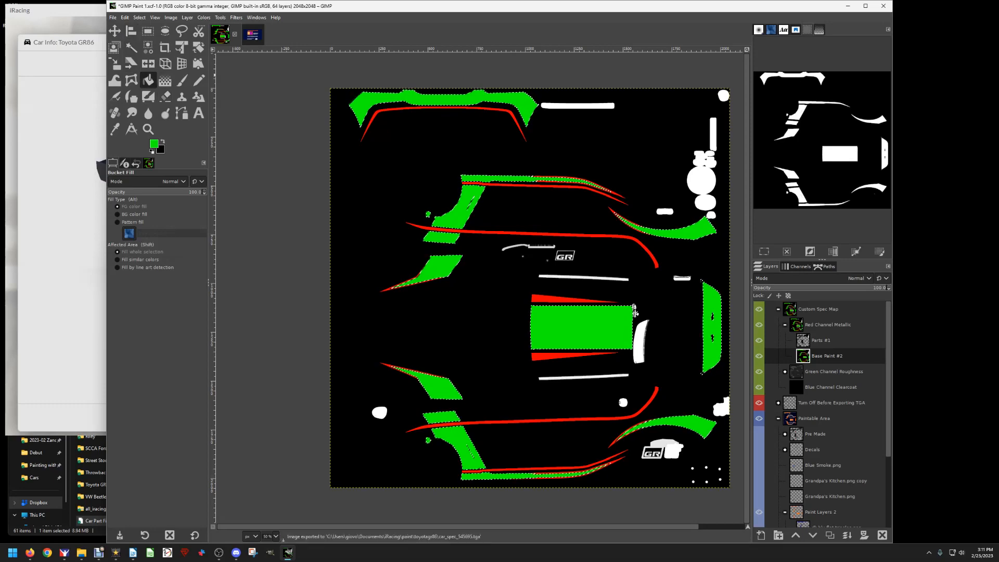
Switch to iRacing to check the Toyota GR86 model, and return to GIMP to clear the selection.
{"action": "key", "text": "alt+Tab"}
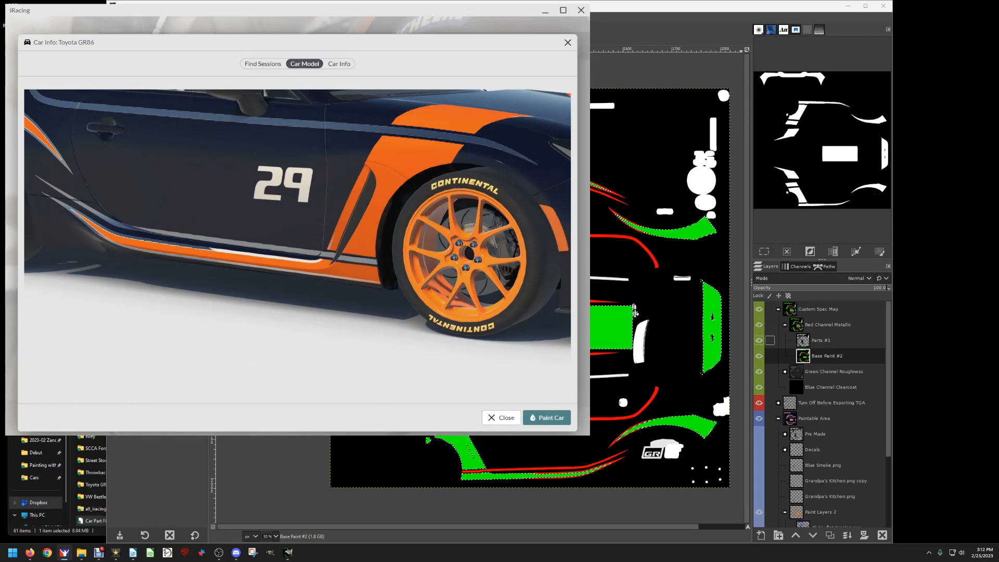
{"action": "key", "text": "alt+Tab"}
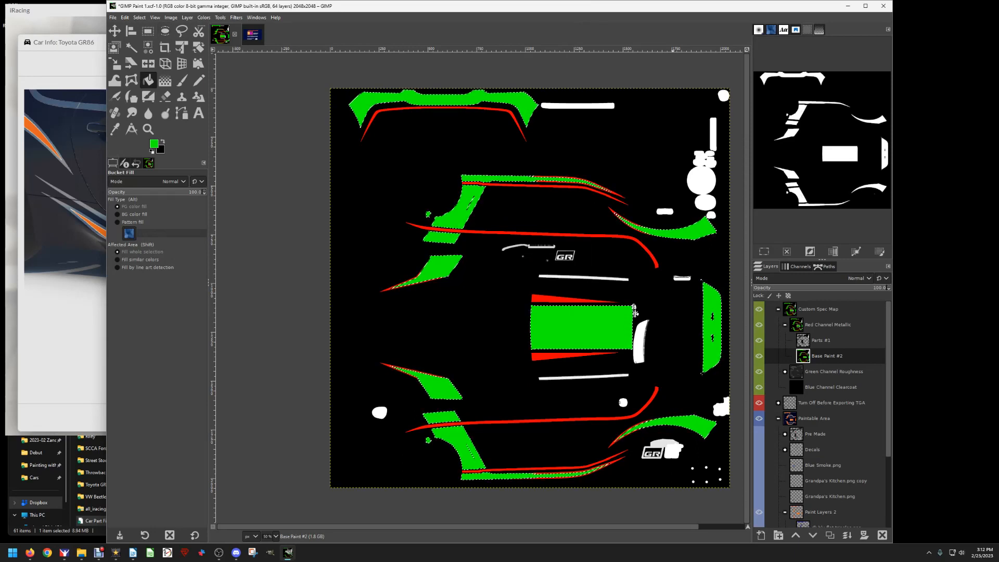
{"action": "key", "text": "alt+s"}
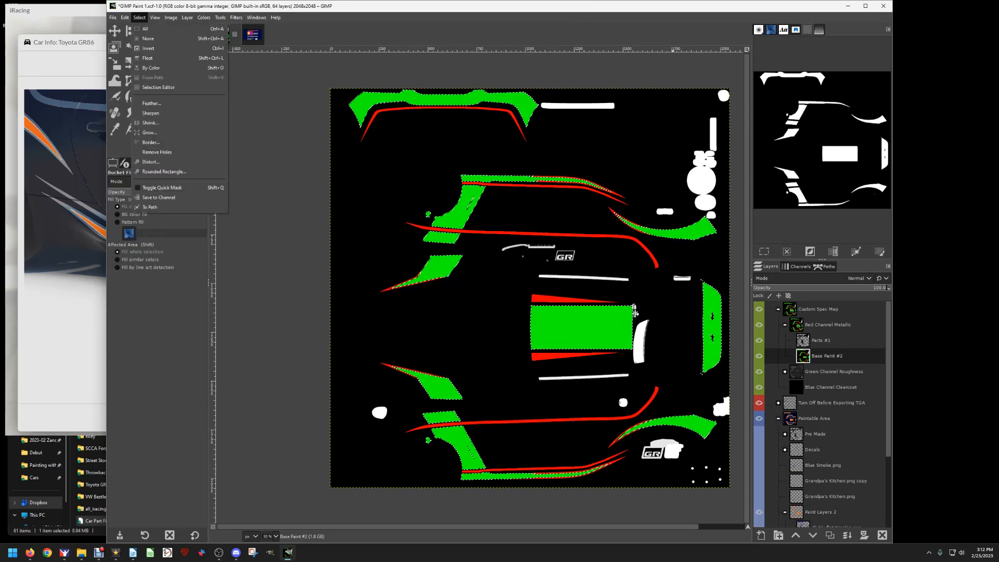
{"action": "key", "text": "Down"}
{"action": "key", "text": "Down"}
{"action": "key", "text": "Return"}
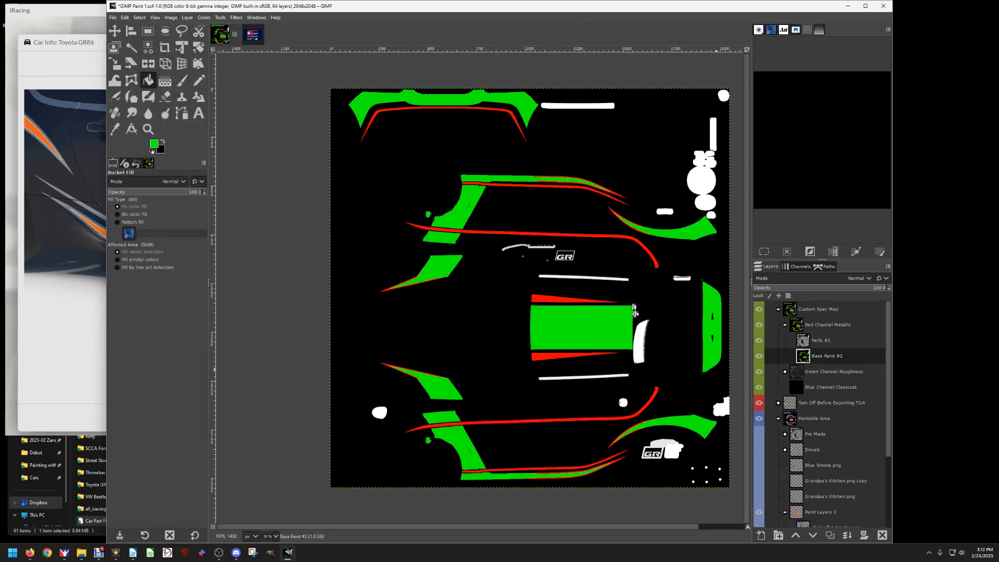
Hide the Custom Spec Map group and show the Pre Made group in Paintable Area.
{"action": "left_click", "coordinate": [759, 309]}
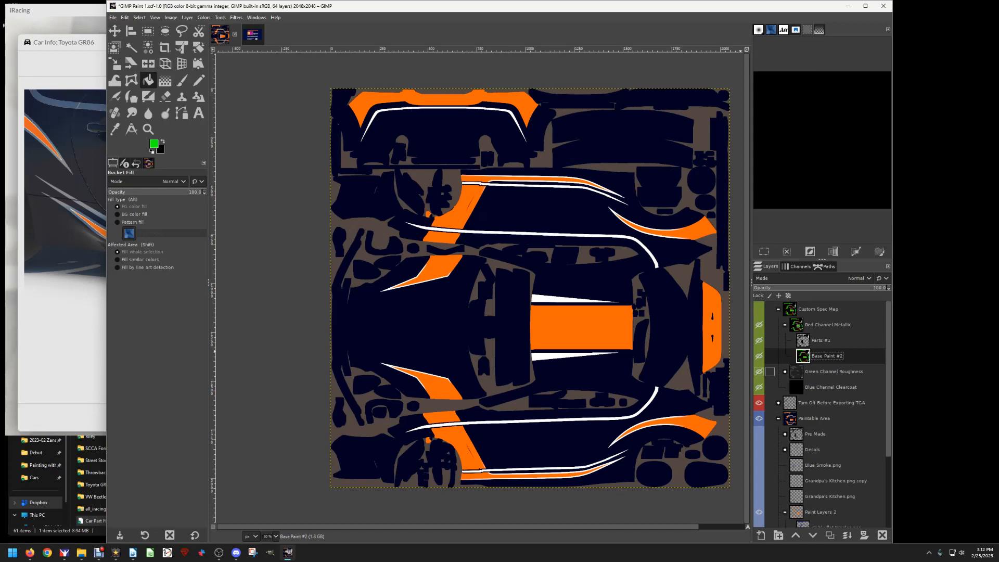
{"action": "scroll", "coordinate": [769, 372], "scroll_direction": "down", "scroll_amount": 2}
{"action": "left_click", "coordinate": [759, 380]}
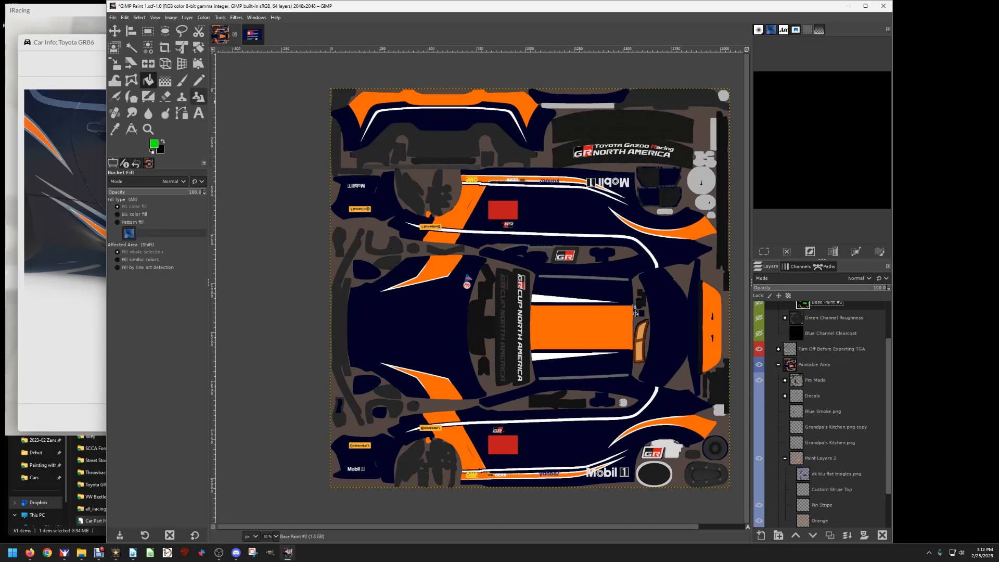
Export the visible livery to the last-used spec TGA file.
{"action": "left_click", "coordinate": [112, 17]}
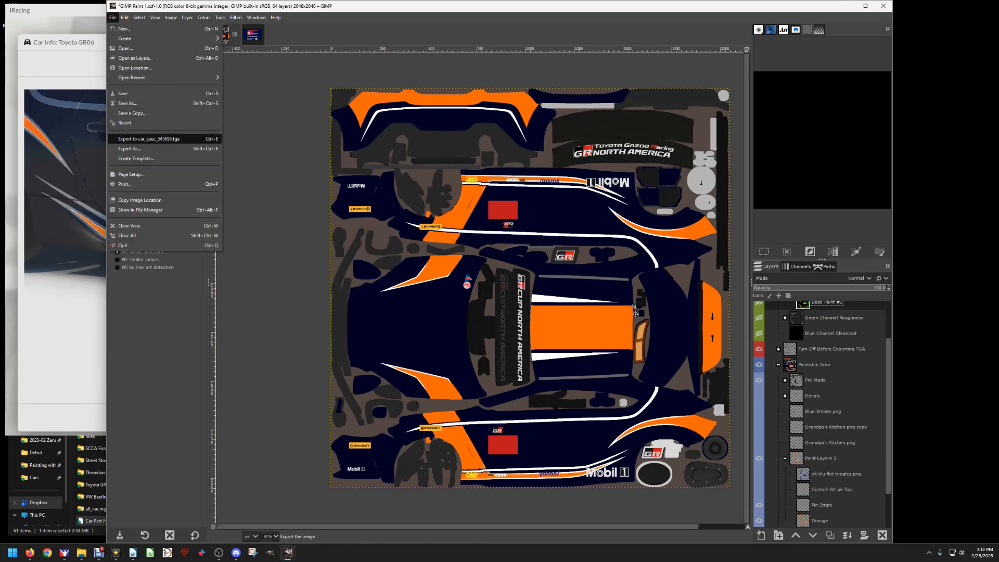
{"action": "left_click", "coordinate": [148, 138]}
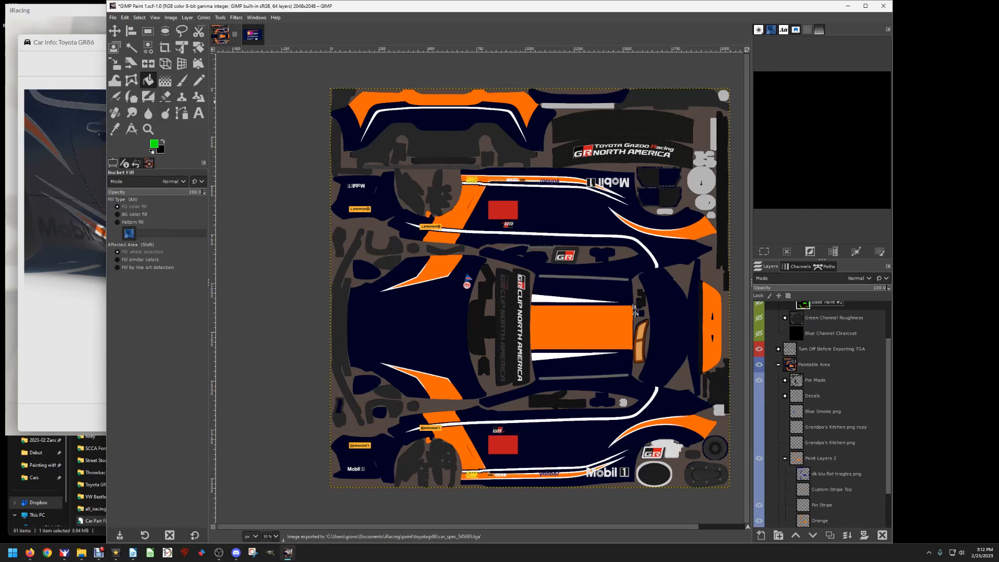
Export the livery as a TGA into the toyotagr86 folder, replacing the existing car file without spec in its name.
{"action": "left_click", "coordinate": [112, 17]}
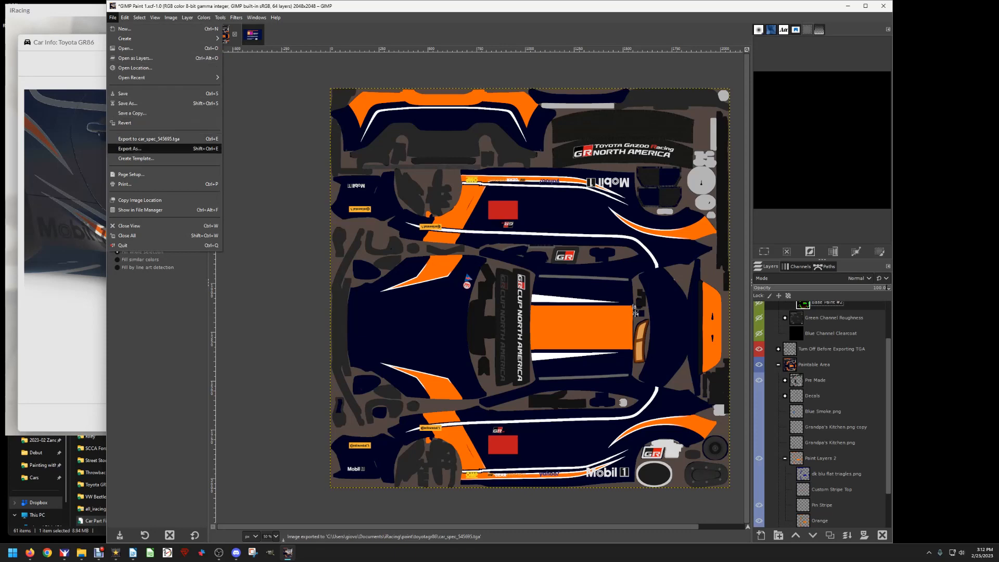
{"action": "left_click", "coordinate": [130, 149]}
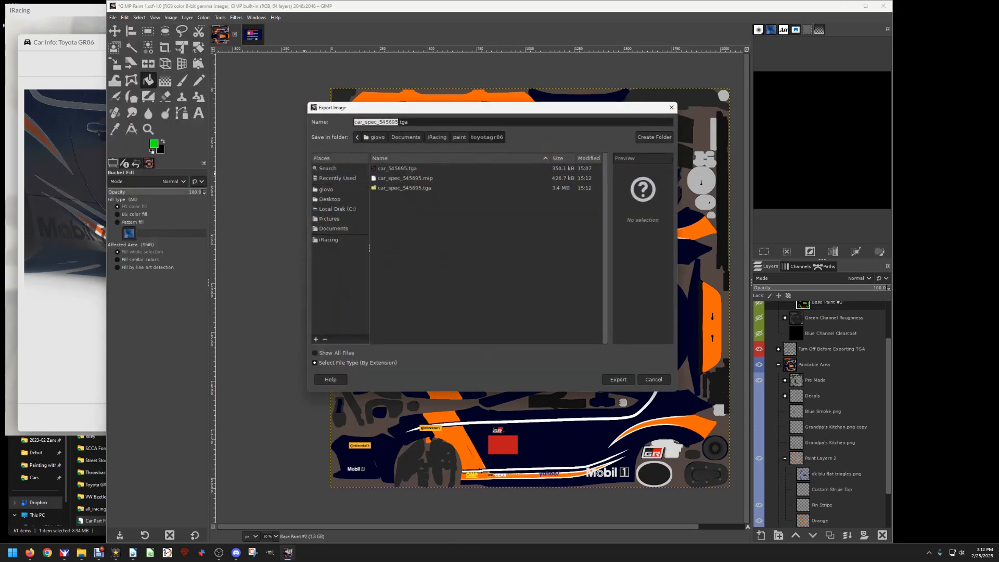
{"action": "left_click", "coordinate": [397, 168]}
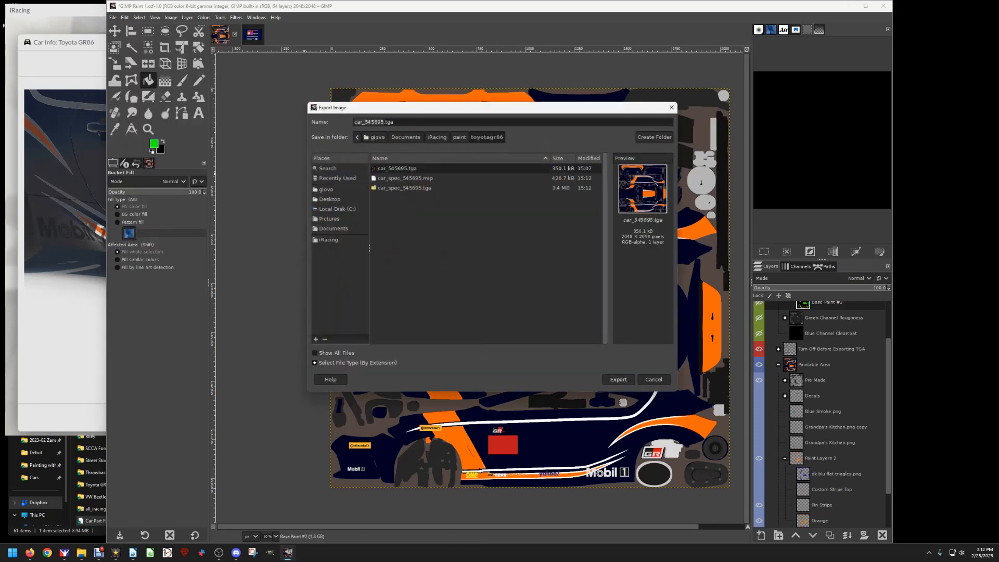
{"action": "left_click", "coordinate": [617, 379]}
{"action": "key", "text": "Return"}
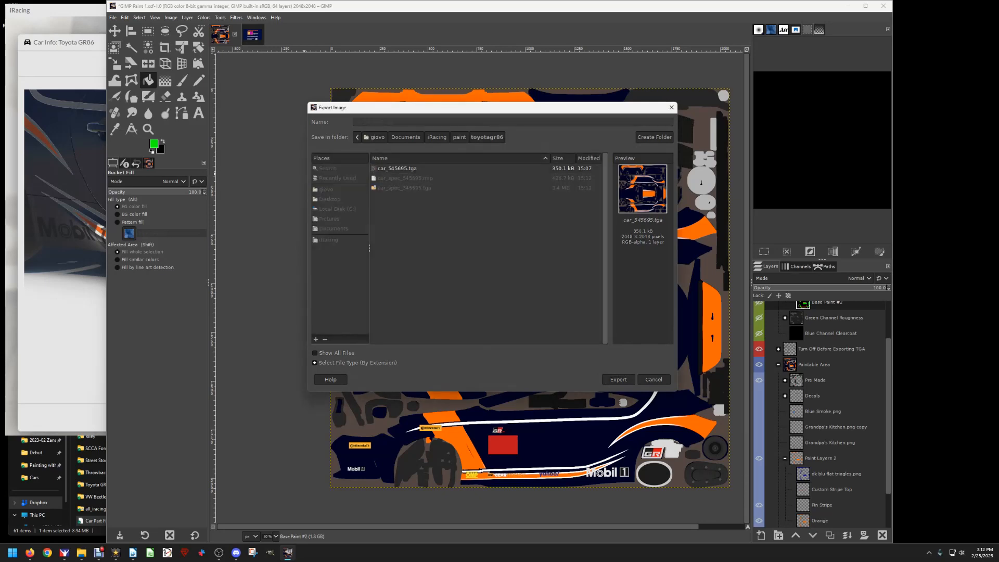
{"action": "key", "text": "Return"}
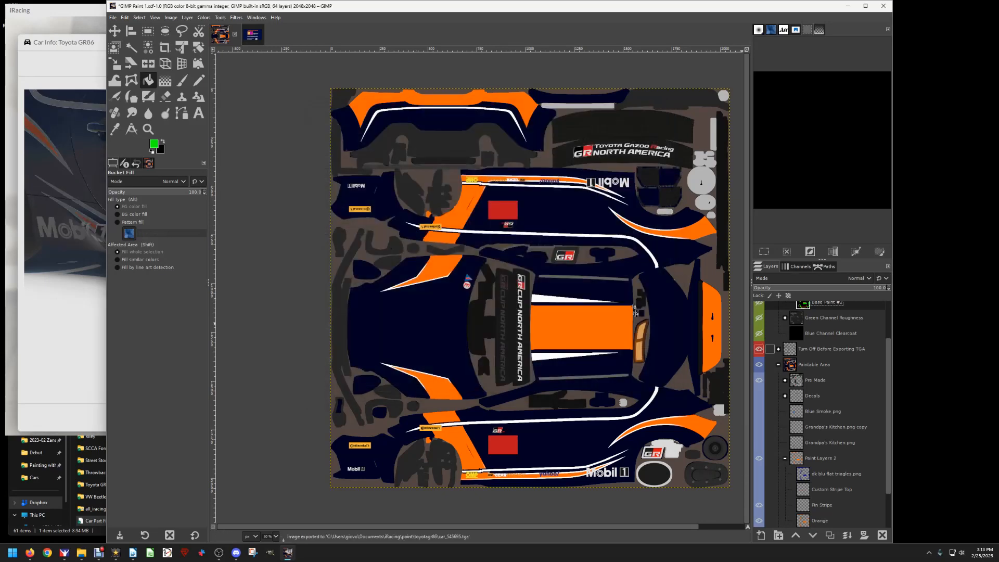
Show the Custom Spec Map group and export it as a TGA, replacing the existing spec car file in the toyotagr86 folder.
{"action": "scroll", "coordinate": [812, 343], "scroll_direction": "up", "scroll_amount": 2}
{"action": "left_click", "coordinate": [758, 309]}
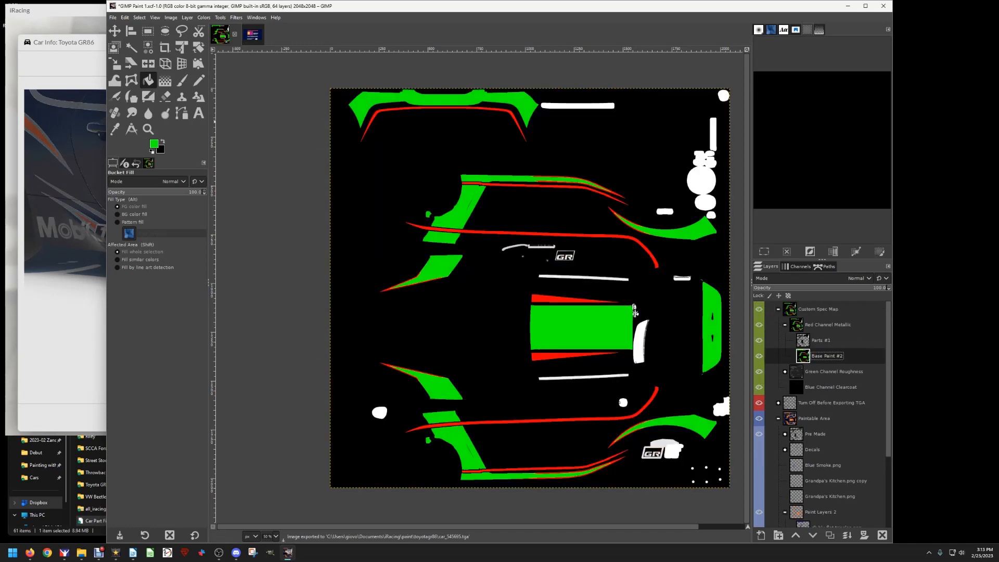
{"action": "key", "text": "alt+f"}
{"action": "key", "text": "Down"}
{"action": "key", "text": "Down"}
{"action": "key", "text": "Down"}
{"action": "key", "text": "Down"}
{"action": "key", "text": "Down"}
{"action": "key", "text": "Down"}
{"action": "key", "text": "Down"}
{"action": "key", "text": "Down"}
{"action": "key", "text": "Down"}
{"action": "key", "text": "Down"}
{"action": "key", "text": "Down"}
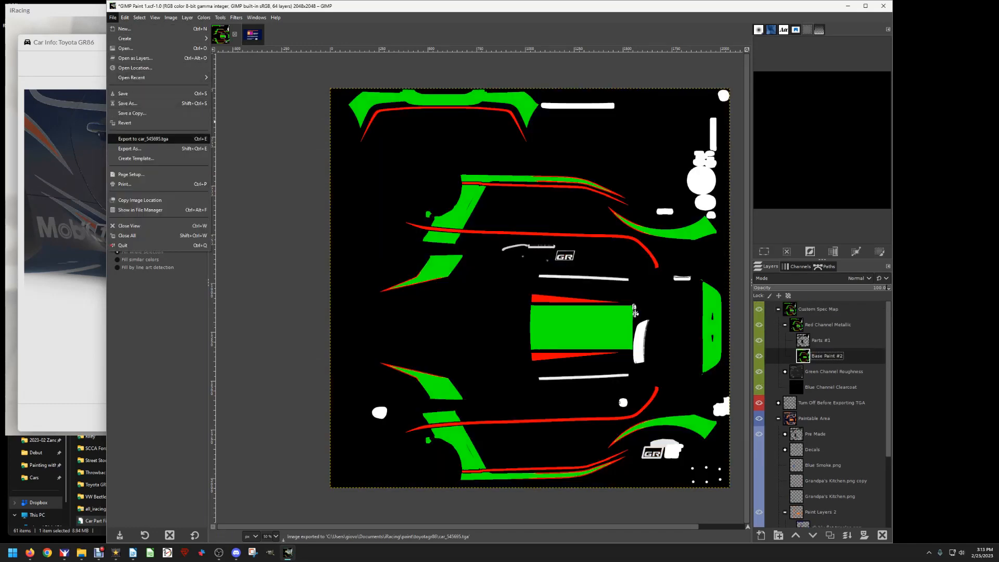
{"action": "key", "text": "Return"}
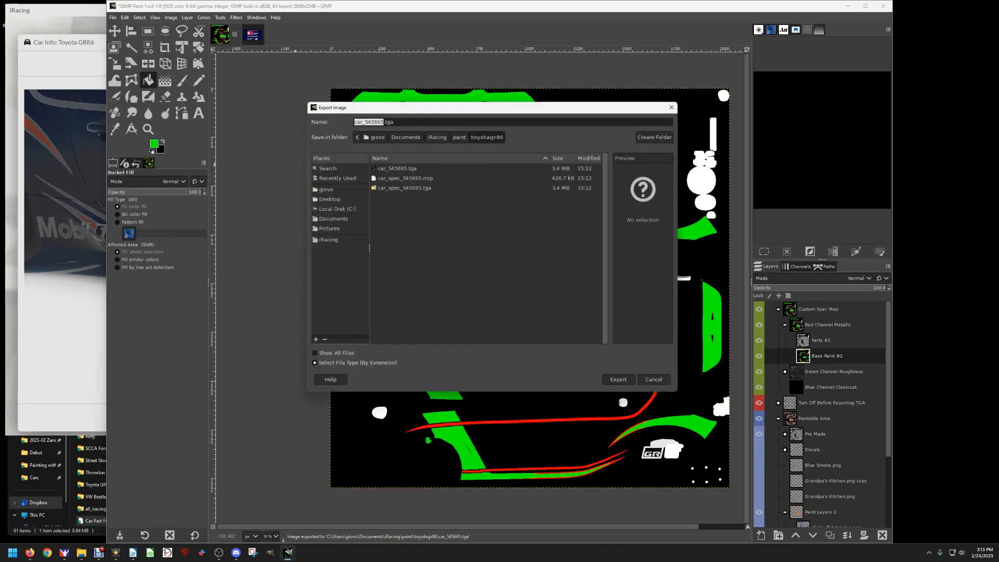
{"action": "left_click", "coordinate": [404, 187]}
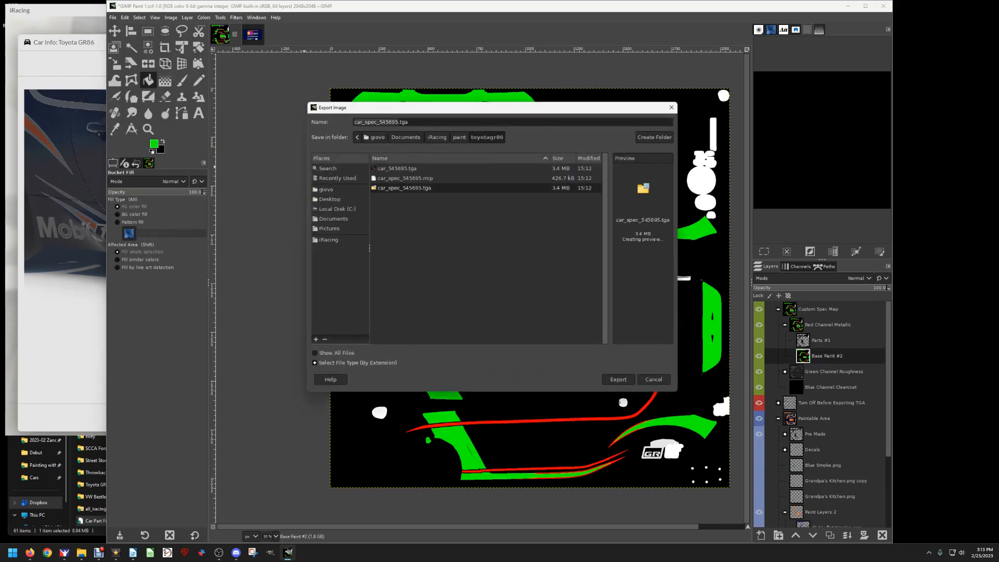
{"action": "key", "text": "Return"}
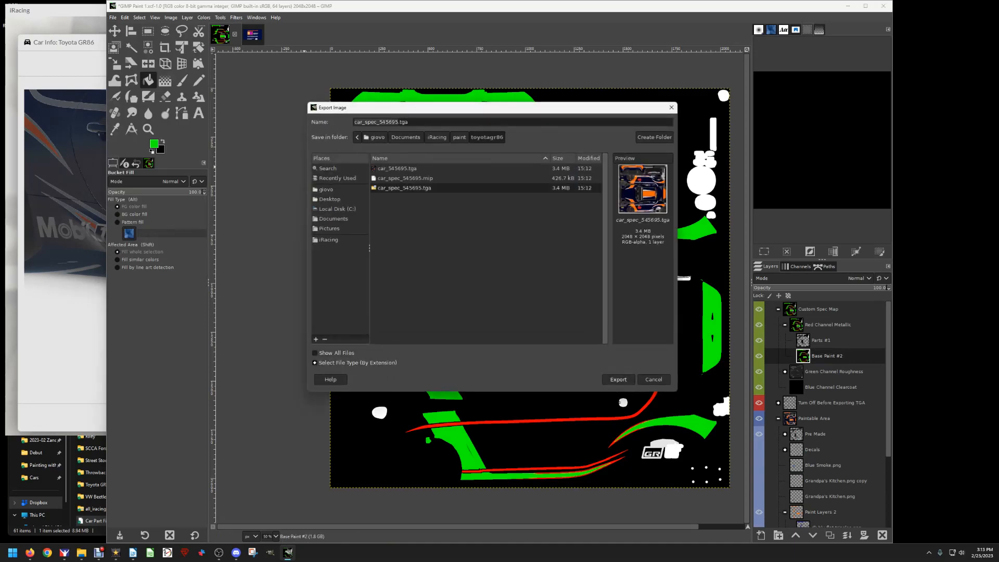
{"action": "key", "text": "Return"}
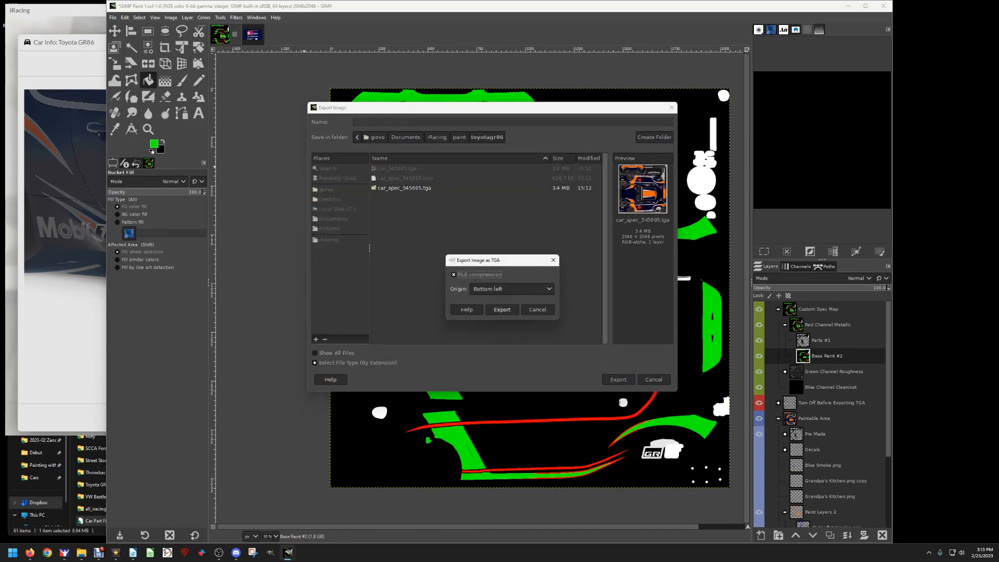
{"action": "key", "text": "Return"}
Switch to iRacing to check the updated livery and sponsor decals, and return to GIMP to hide the Custom Spec Map group.
{"action": "key", "text": "alt+Tab"}
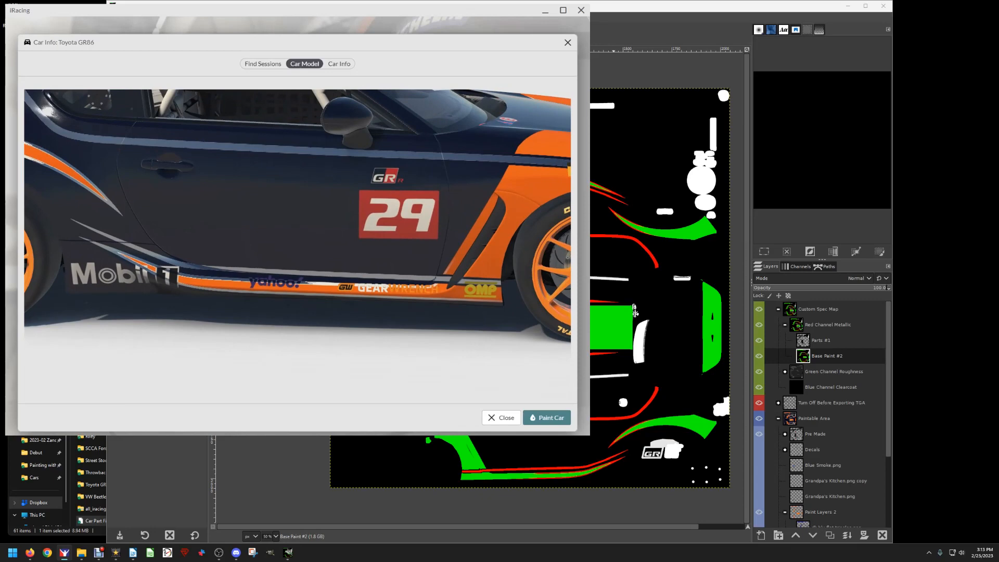
{"action": "key", "text": "alt+Tab"}
{"action": "left_click", "coordinate": [759, 309]}
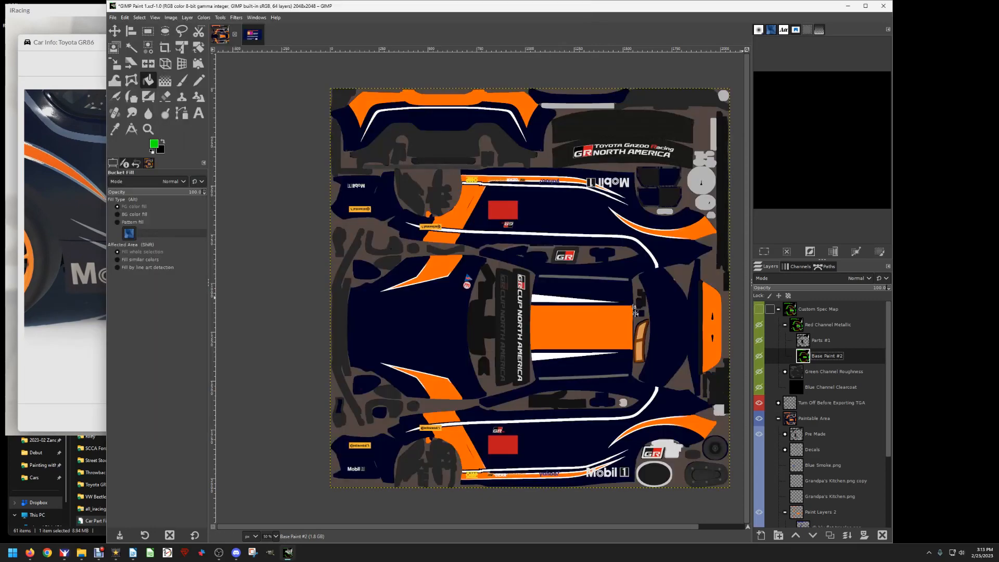
{"action": "scroll", "coordinate": [764, 359], "scroll_direction": "down", "scroll_amount": 3}
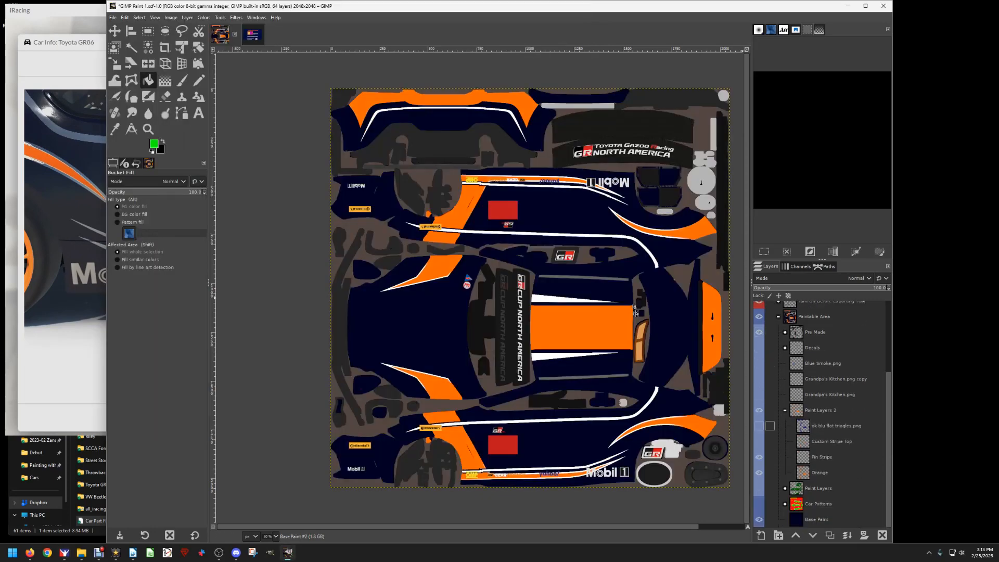
Expand the Pre Made group in the paintable area and make Car_decal the active layer.
{"action": "scroll", "coordinate": [770, 370], "scroll_direction": "up", "scroll_amount": 2}
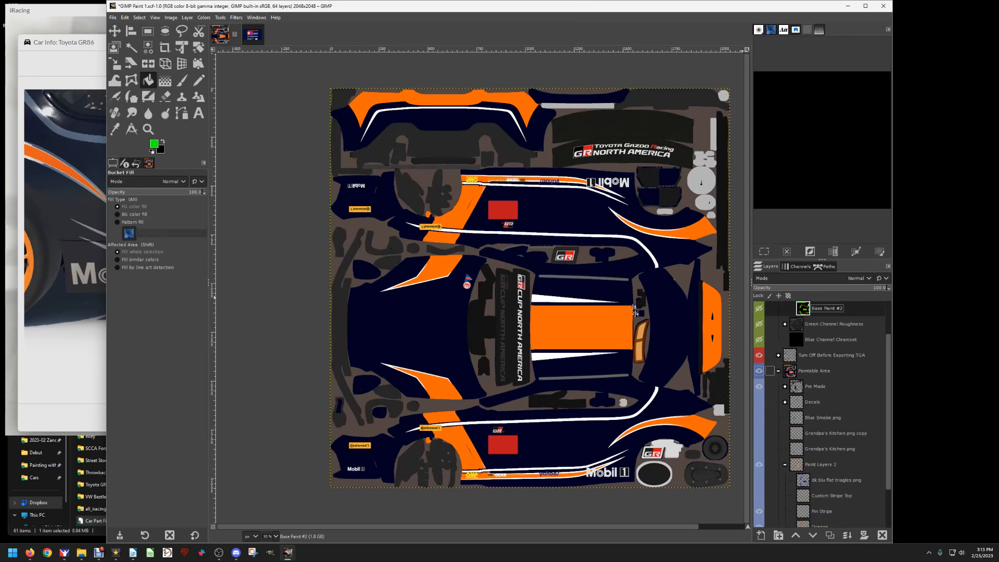
{"action": "left_click", "coordinate": [784, 386]}
{"action": "scroll", "coordinate": [780, 390], "scroll_direction": "down", "scroll_amount": 2}
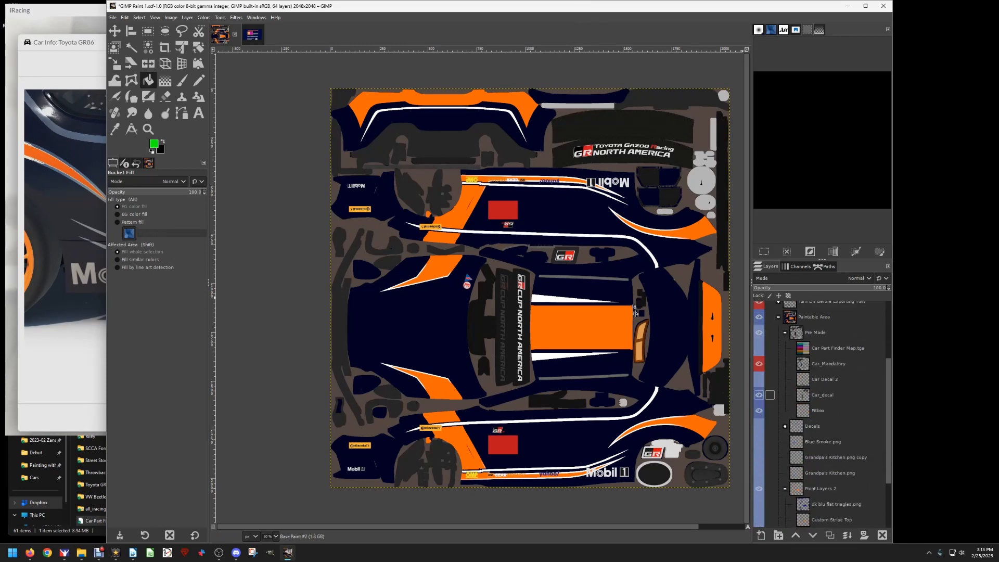
{"action": "left_click", "coordinate": [780, 394]}
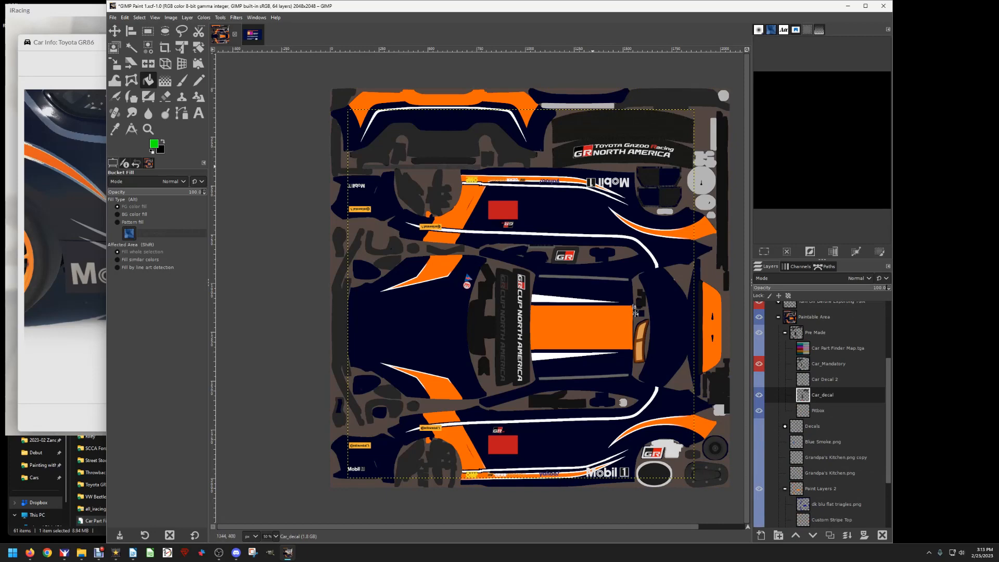
Fuzzy-select the box and nearby letters of the upside-down Mobil 1 decal, plus the upside-down yahoo lettering, on the upper body side.
{"action": "scroll", "coordinate": [634, 310], "scroll_direction": "up", "scroll_amount": 6}
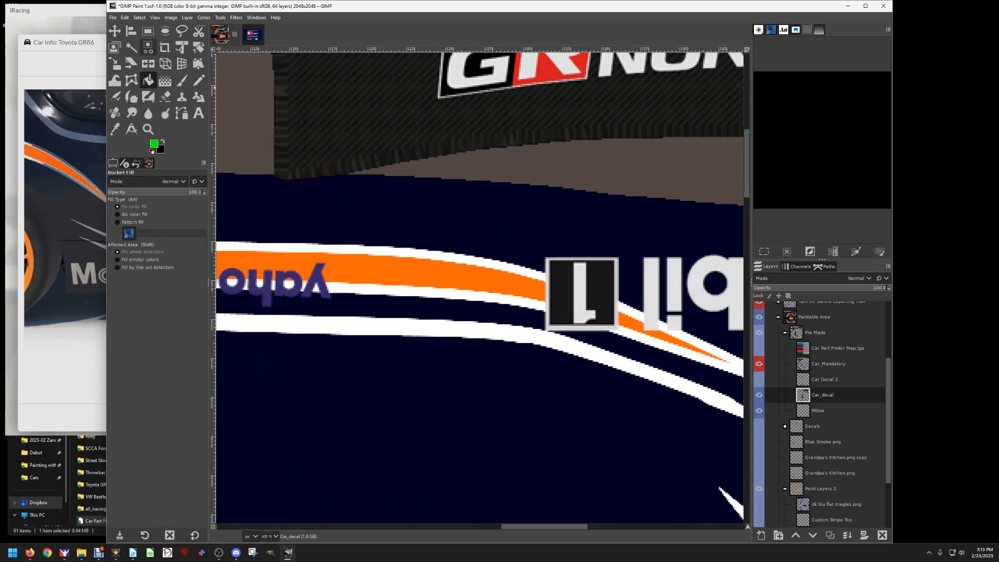
{"action": "left_click", "coordinate": [131, 48]}
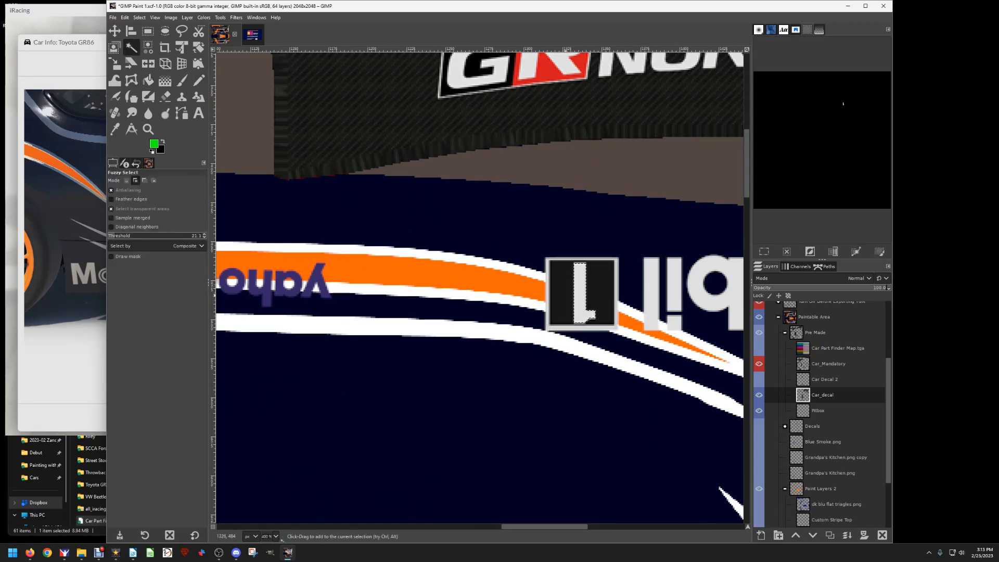
{"action": "left_click", "coordinate": [551, 317]}
{"action": "left_click", "coordinate": [653, 291]}
{"action": "left_click", "coordinate": [316, 288]}
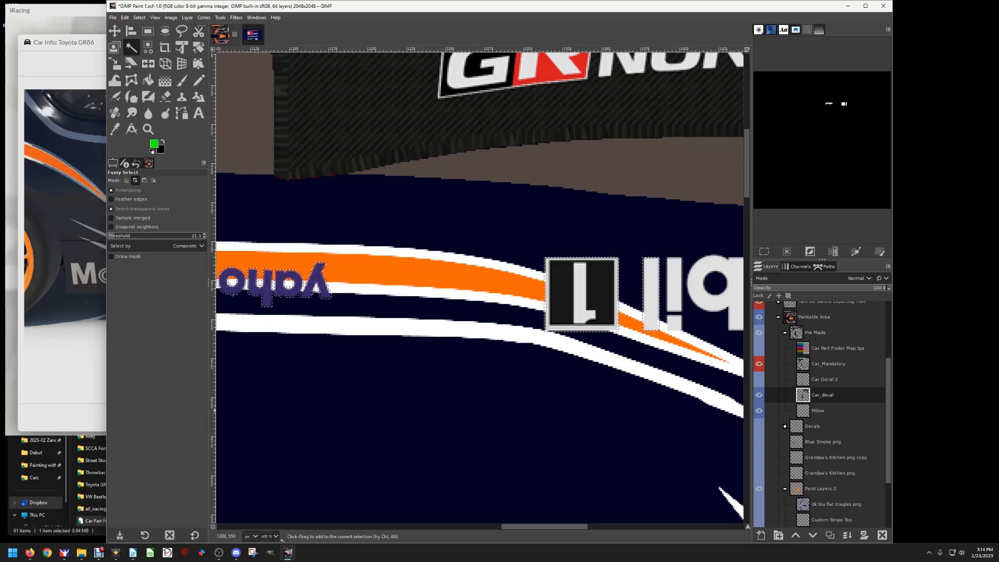
{"action": "left_click", "coordinate": [673, 323]}
Add the upside-down GEARWRENCH lettering on the upper body side to the selection.
{"action": "scroll", "coordinate": [572, 312], "scroll_direction": "left", "scroll_amount": 10}
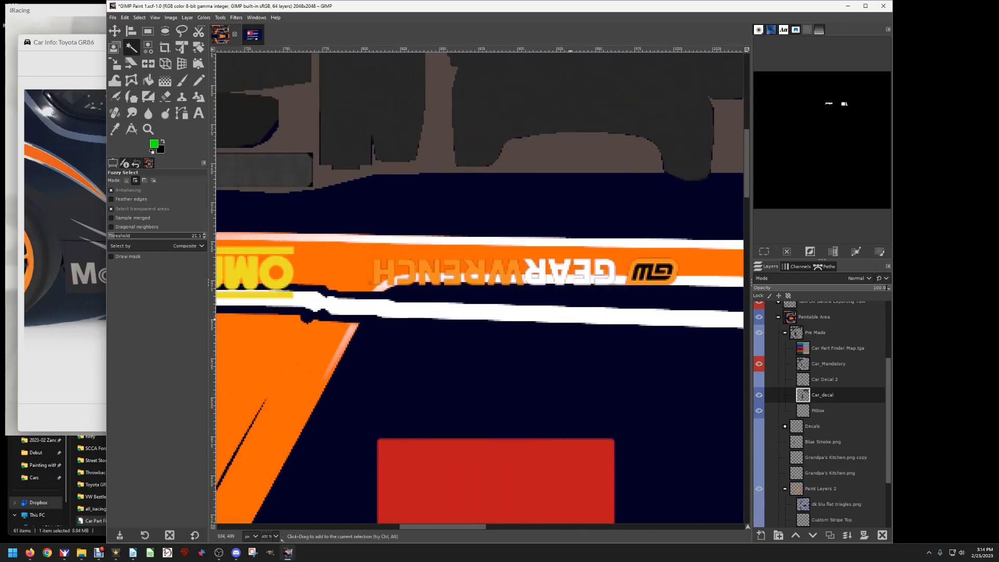
{"action": "left_click", "coordinate": [591, 273]}
{"action": "left_click", "coordinate": [384, 271]}
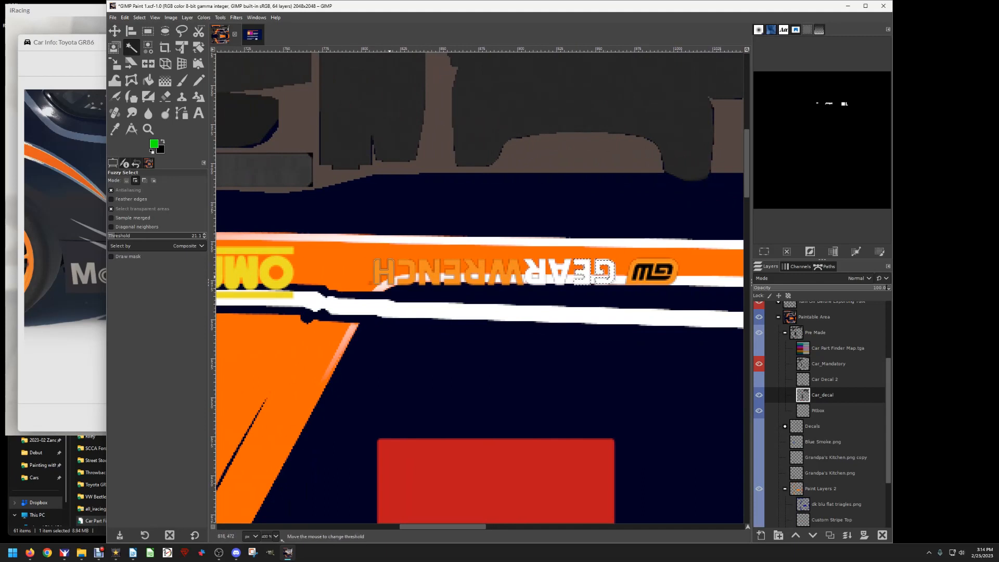
{"action": "left_click", "coordinate": [422, 276]}
{"action": "left_click", "coordinate": [450, 270]}
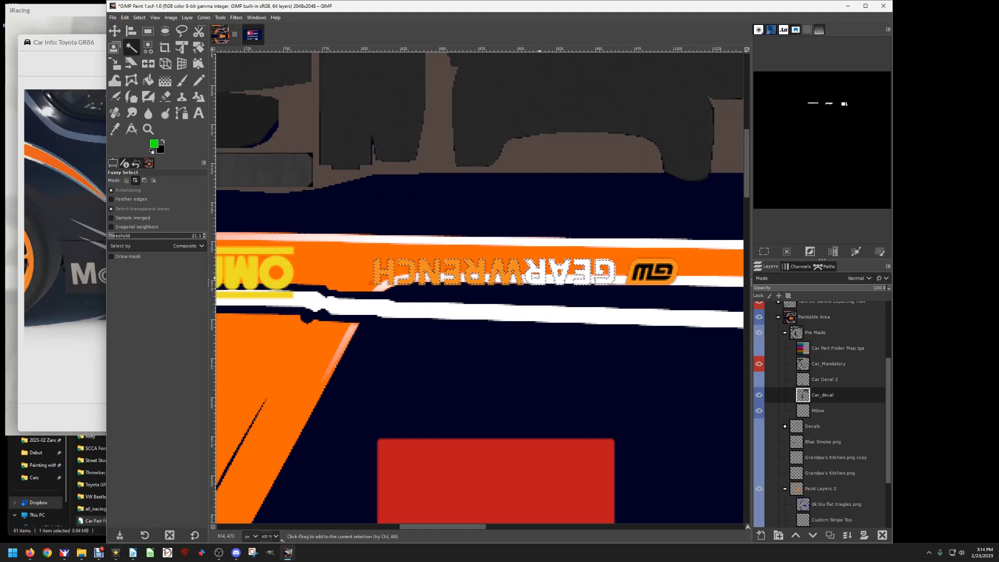
{"action": "left_click", "coordinate": [573, 276]}
{"action": "left_click", "coordinate": [526, 282]}
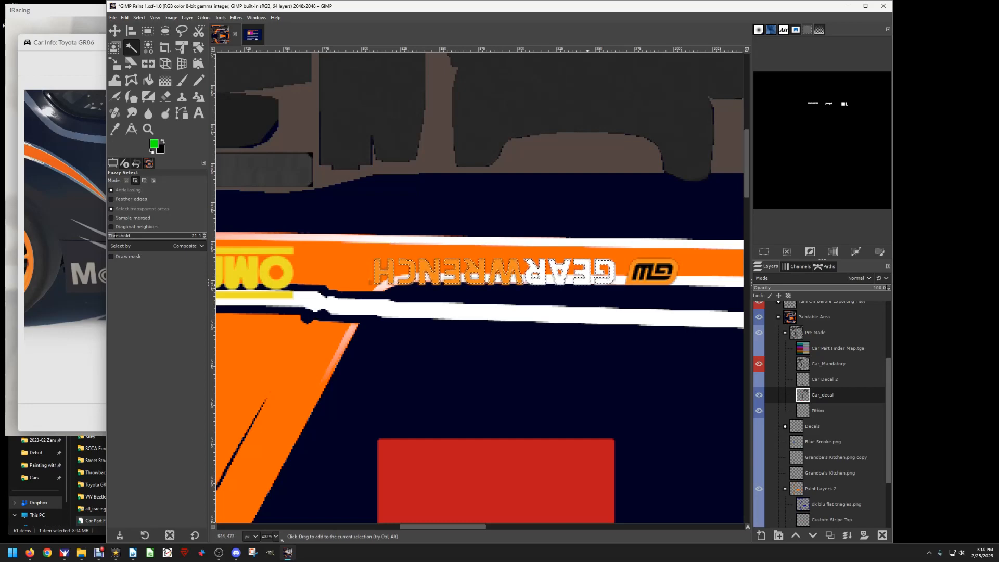
Add the yellow background of the upside-down Continental decal near the upper wheel arch to the selection.
{"action": "left_click_drag", "start_coordinate": [442, 526], "coordinate": [470, 526]}
{"action": "scroll", "coordinate": [488, 397], "scroll_direction": "down", "scroll_amount": 4}
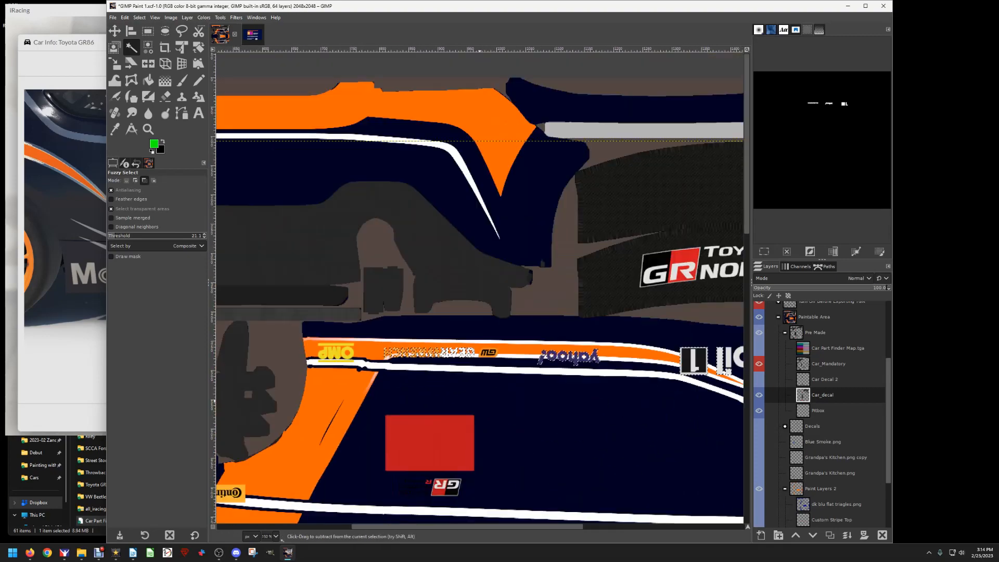
{"action": "scroll", "coordinate": [498, 453], "scroll_direction": "down", "scroll_amount": 3}
{"action": "scroll", "coordinate": [287, 354], "scroll_direction": "up", "scroll_amount": 3}
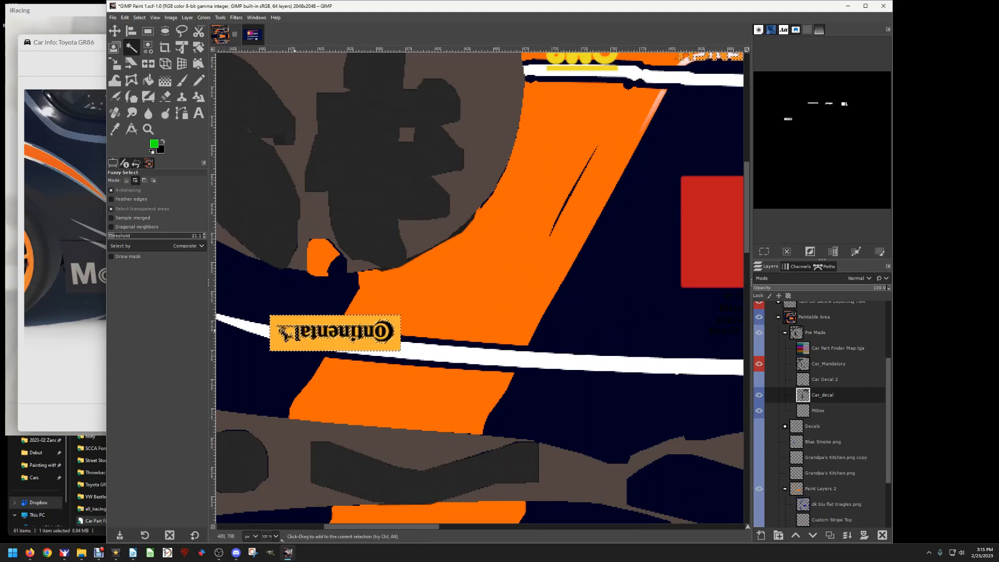
{"action": "left_click_drag", "start_coordinate": [290, 351], "coordinate": [307, 355]}
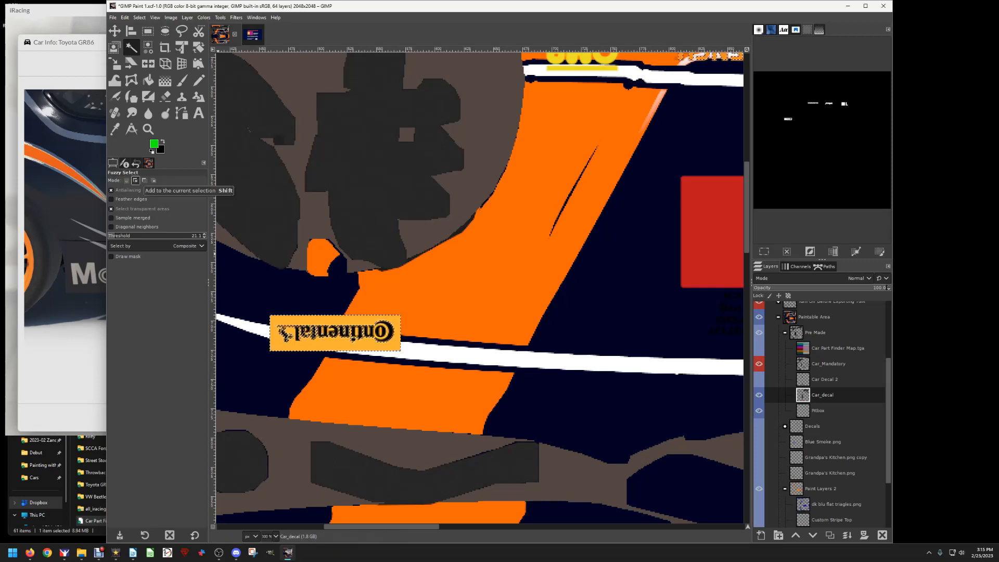
{"action": "left_click", "coordinate": [144, 180]}
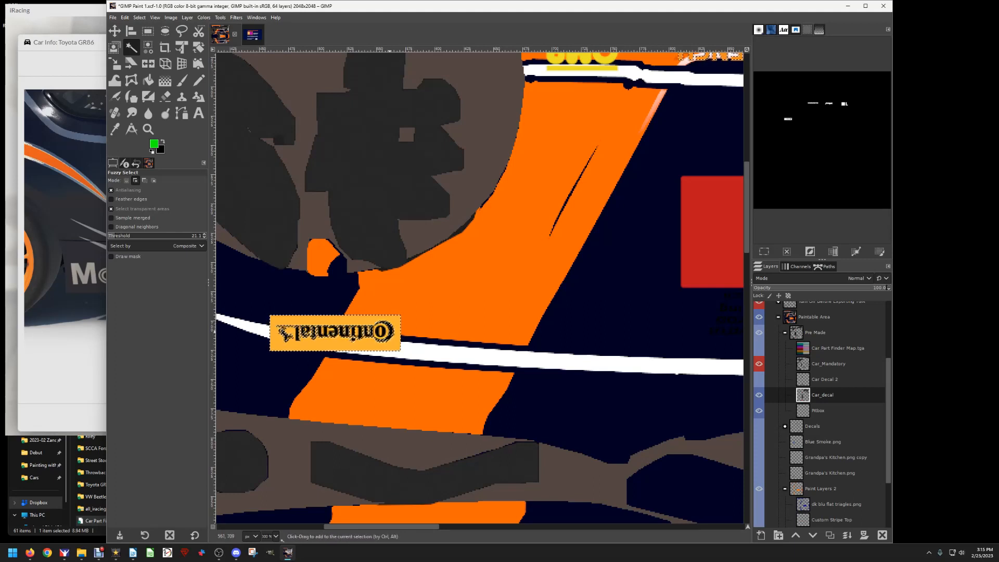
Add the individual black letters of the upside-down Continental decal to the selection.
{"action": "left_click", "coordinate": [382, 336]}
{"action": "left_click", "coordinate": [382, 335]}
{"action": "left_click", "coordinate": [382, 332]}
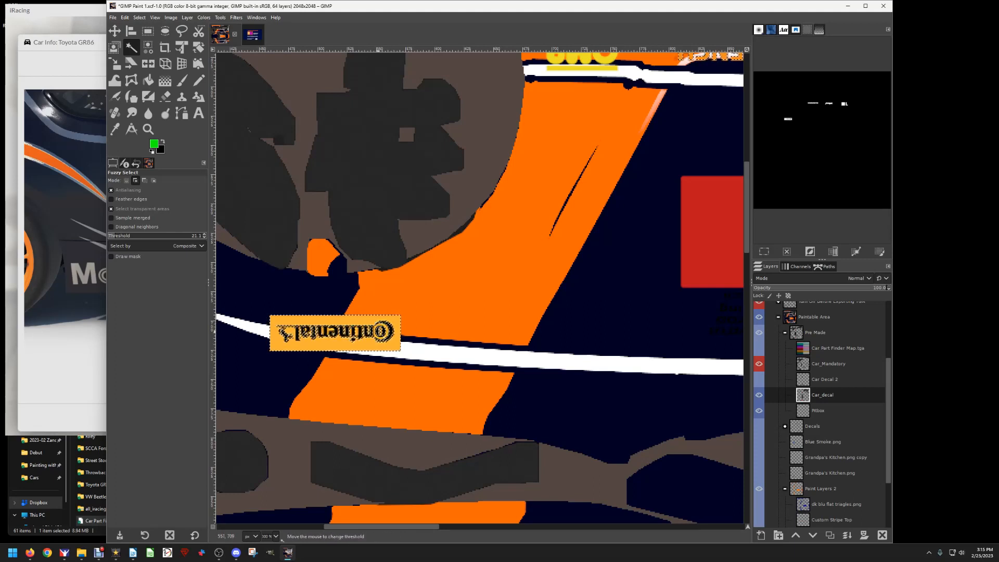
{"action": "left_click", "coordinate": [382, 331]}
{"action": "left_click", "coordinate": [374, 331]}
{"action": "left_click", "coordinate": [333, 334]}
{"action": "left_click", "coordinate": [332, 333]}
{"action": "left_click", "coordinate": [329, 333]}
{"action": "left_click", "coordinate": [326, 332]}
{"action": "left_click", "coordinate": [324, 334]}
{"action": "left_click", "coordinate": [321, 337]}
{"action": "left_click", "coordinate": [318, 340]}
{"action": "left_click", "coordinate": [312, 337]}
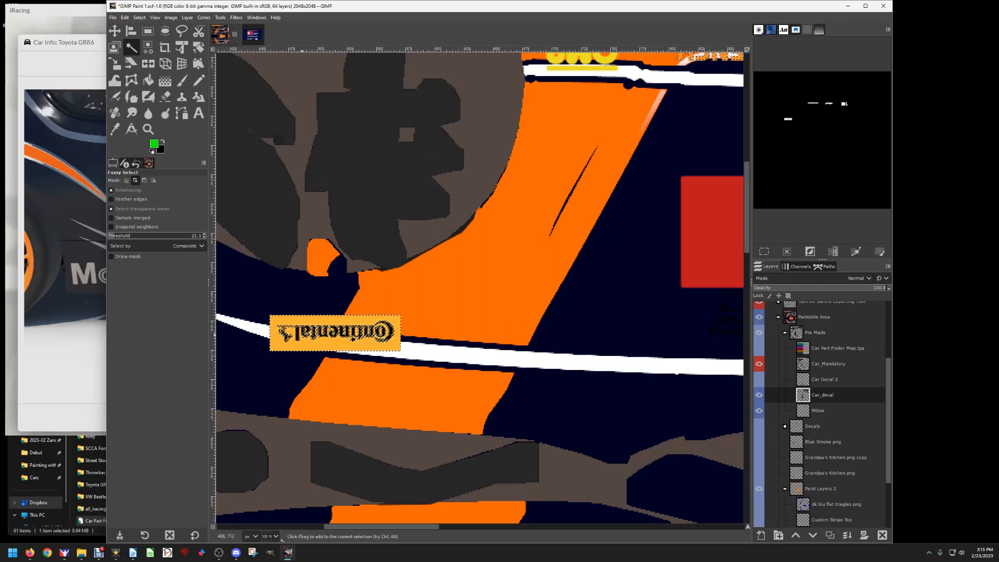
{"action": "left_click", "coordinate": [302, 331]}
{"action": "left_click", "coordinate": [294, 331]}
Raise the Fuzzy Select threshold to 120.1 and add the Continental horse emblem and the lower body side's Continental decal to the selection.
{"action": "left_click", "coordinate": [152, 235]}
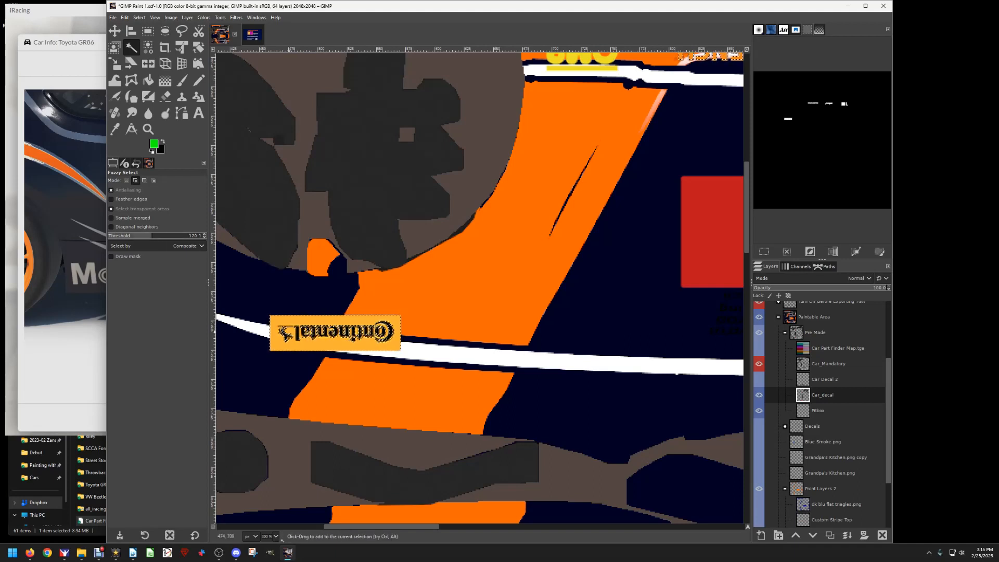
{"action": "left_click", "coordinate": [283, 336]}
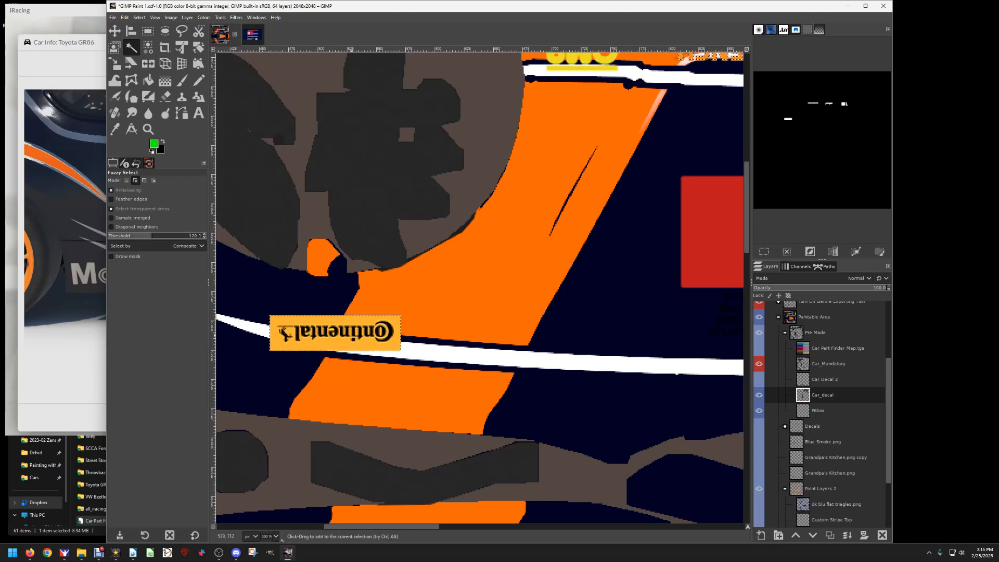
{"action": "scroll", "coordinate": [353, 333], "scroll_direction": "down", "scroll_amount": 15}
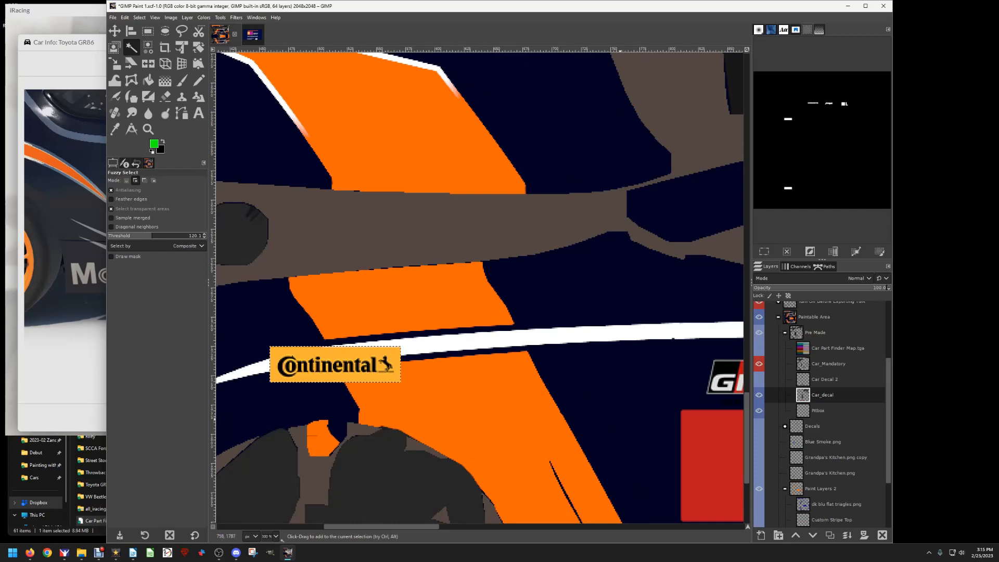
{"action": "scroll", "coordinate": [479, 286], "scroll_direction": "down", "scroll_amount": 5}
Add the OMP, GW, GEARWRENCH and yahoo decals along the lower body side's orange stripe to the selection.
{"action": "left_click", "coordinate": [598, 445]}
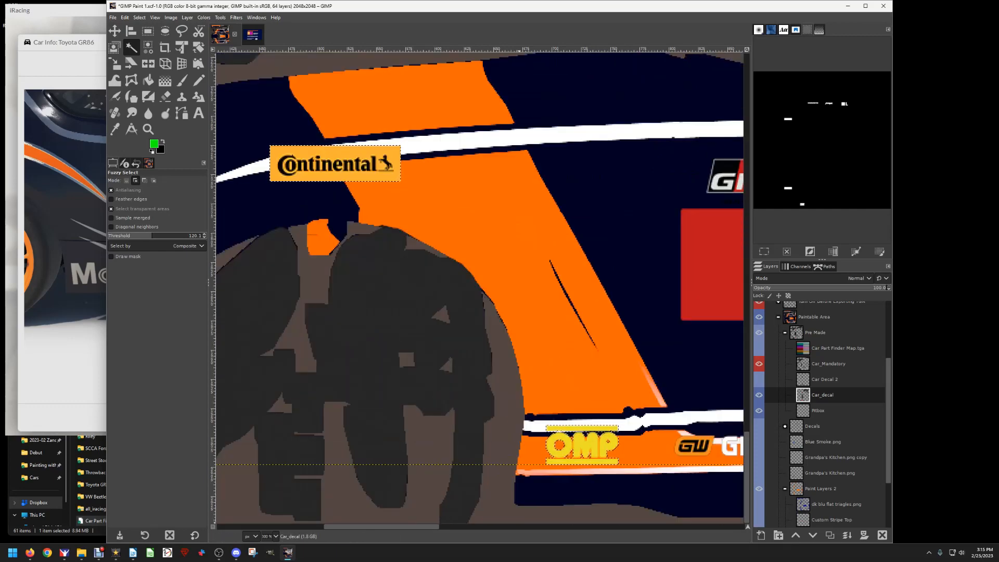
{"action": "left_click_drag", "start_coordinate": [381, 526], "coordinate": [445, 527]}
{"action": "left_click", "coordinate": [404, 446]}
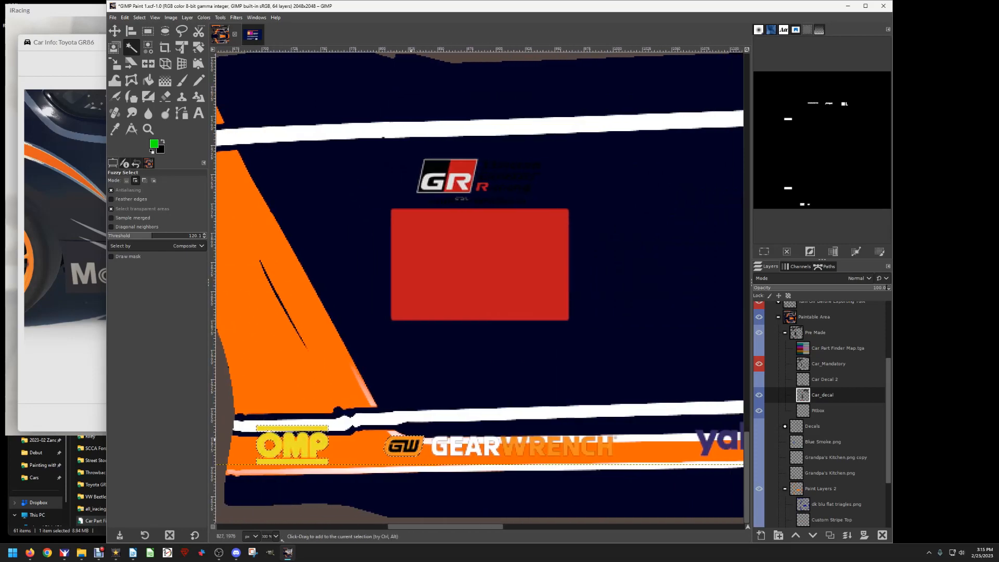
{"action": "left_click", "coordinate": [440, 446]}
{"action": "left_click", "coordinate": [458, 446]}
{"action": "left_click", "coordinate": [476, 446]}
{"action": "left_click", "coordinate": [709, 443]}
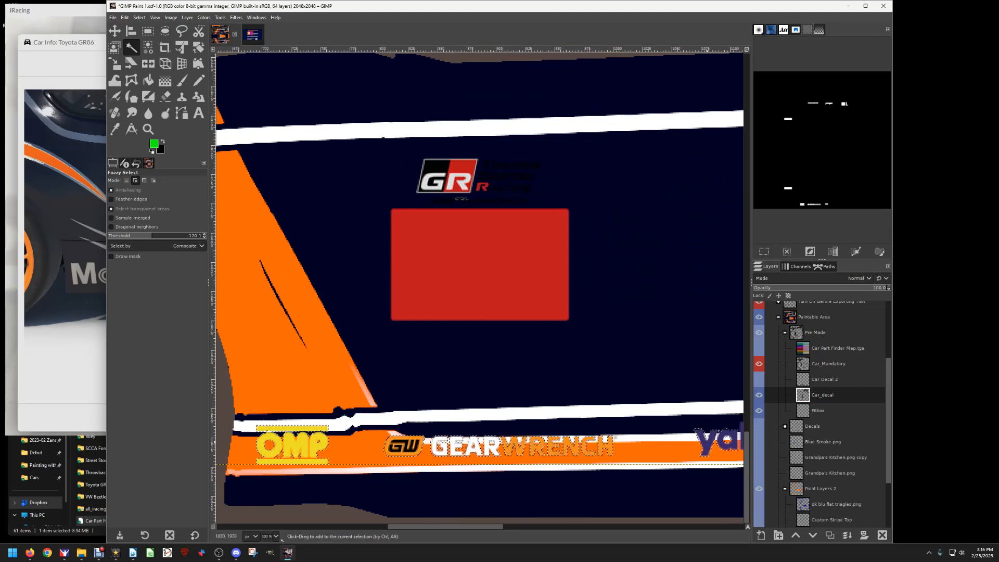
Add the M of the lower body side's Mobil 1 decal and the upper body side's OMP decal to the selection.
{"action": "left_click_drag", "start_coordinate": [445, 526], "coordinate": [546, 526]}
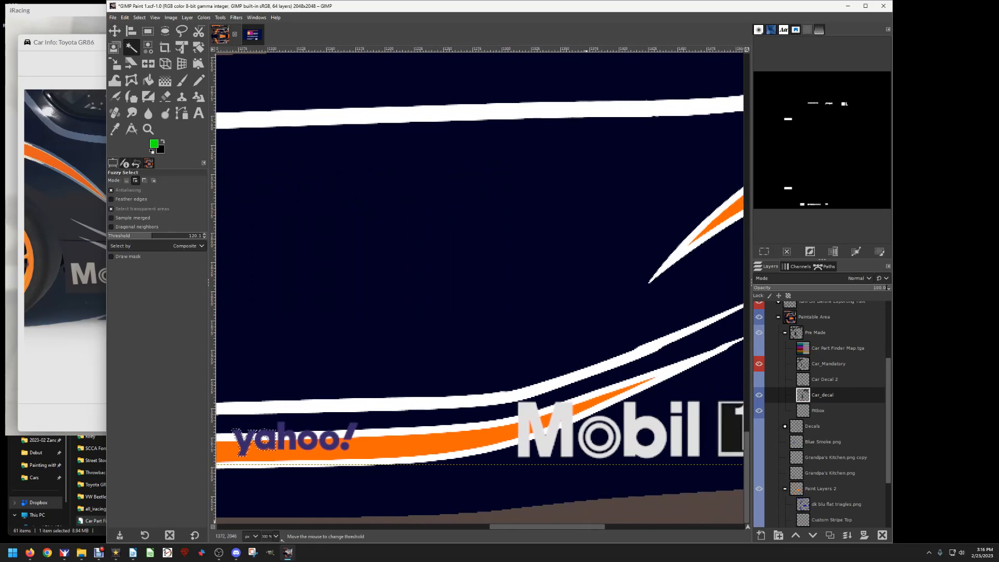
{"action": "left_click", "coordinate": [562, 440]}
{"action": "left_click_drag", "start_coordinate": [746, 469], "coordinate": [746, 168]}
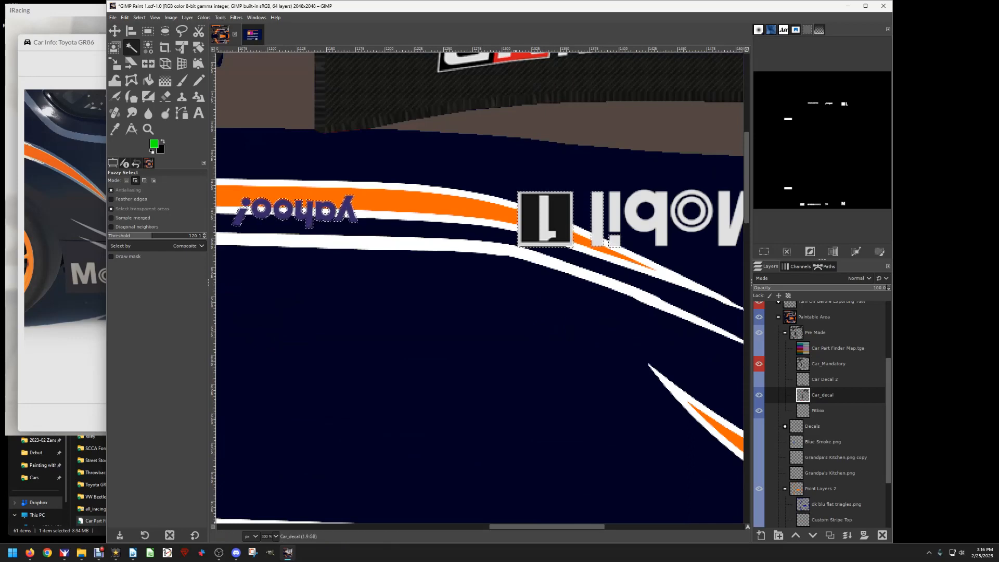
{"action": "left_click_drag", "start_coordinate": [515, 526], "coordinate": [394, 527]}
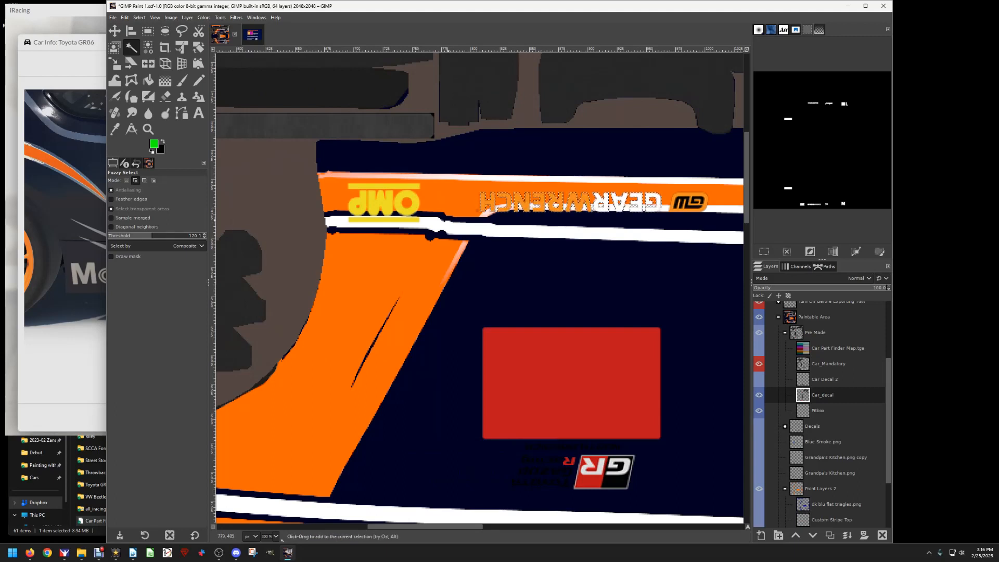
{"action": "left_click", "coordinate": [404, 220]}
Show the Custom Spec Map group and make its Base Paint #2 layer active, keeping the decal selection.
{"action": "scroll", "coordinate": [478, 286], "scroll_direction": "down", "scroll_amount": 5}
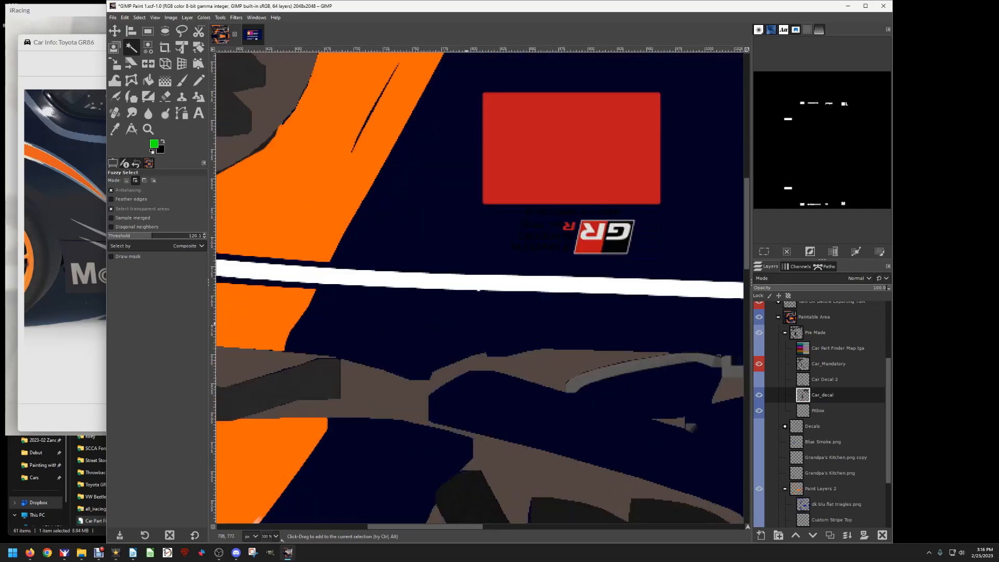
{"action": "scroll", "coordinate": [478, 288], "scroll_direction": "down", "scroll_amount": 1}
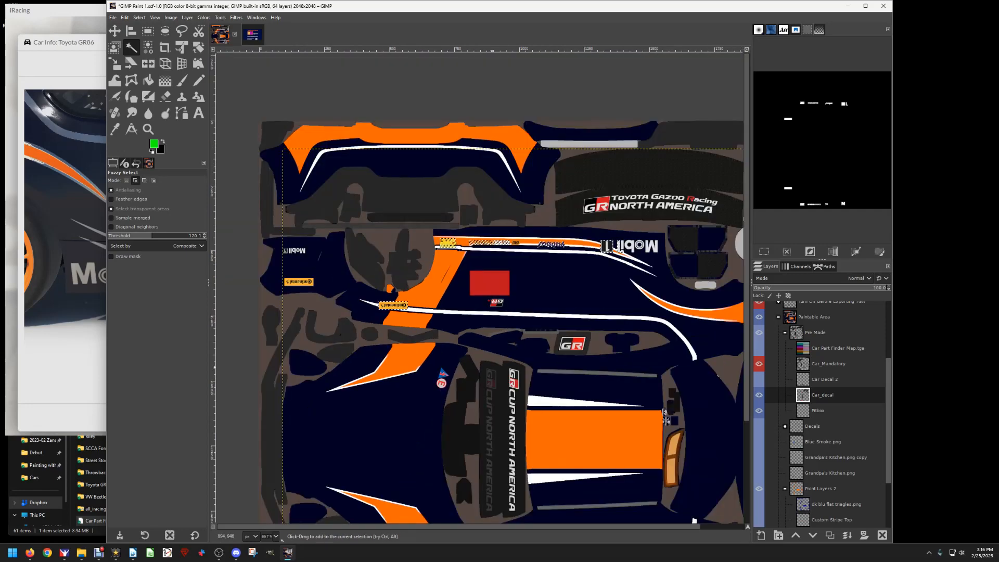
{"action": "scroll", "coordinate": [495, 367], "scroll_direction": "down", "scroll_amount": 3}
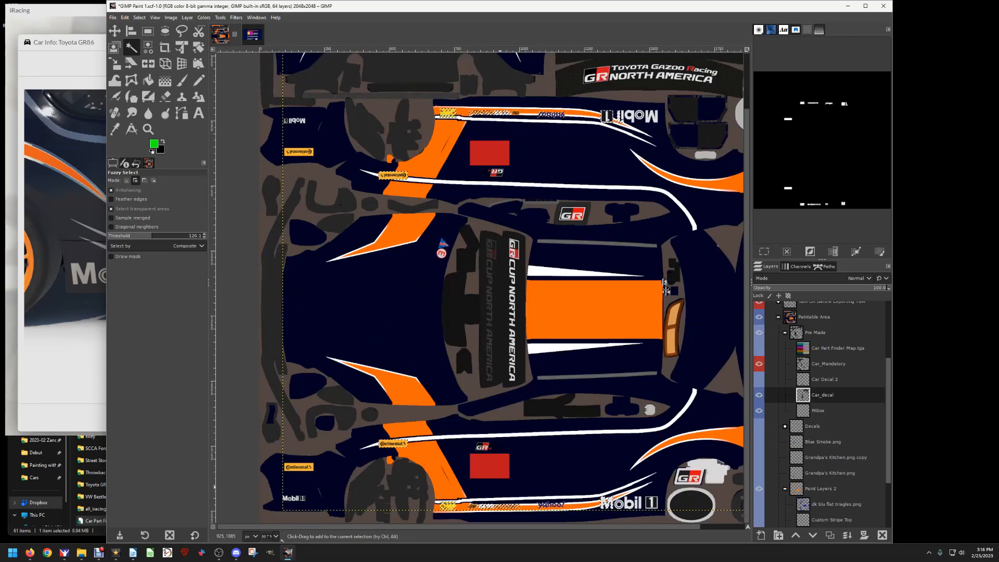
{"action": "left_click_drag", "start_coordinate": [531, 526], "coordinate": [575, 527]}
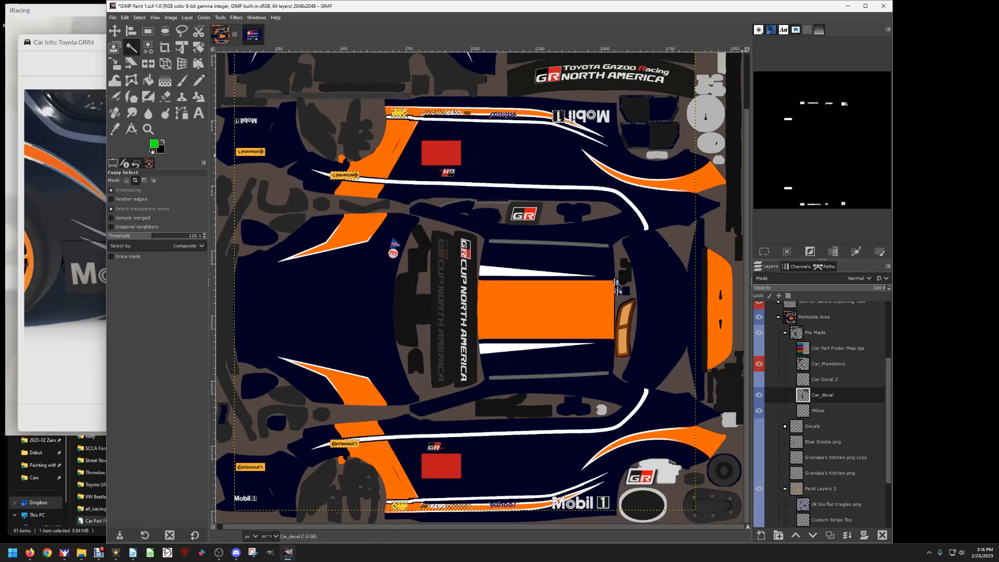
{"action": "scroll", "coordinate": [770, 340], "scroll_direction": "up", "scroll_amount": 3}
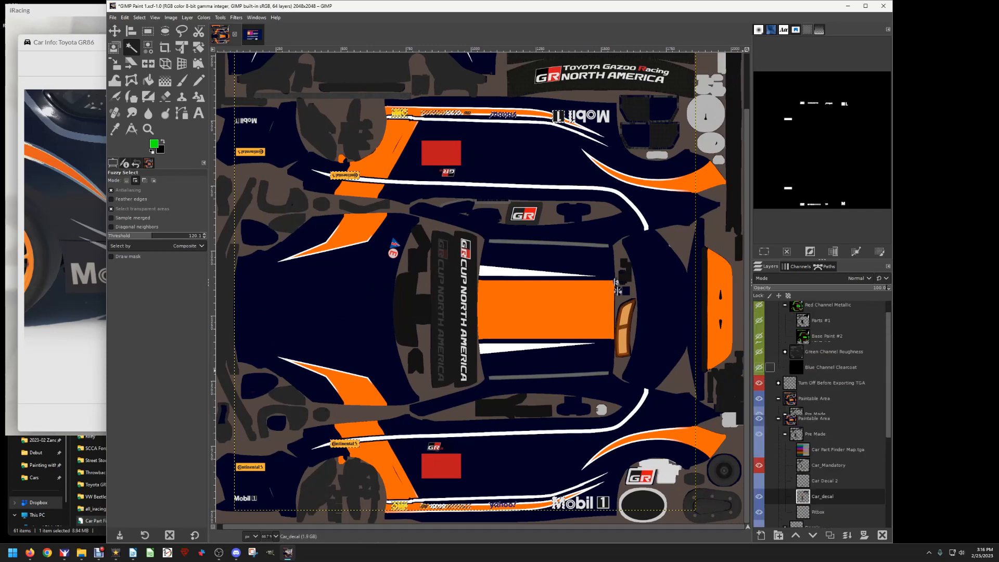
{"action": "left_click", "coordinate": [759, 309]}
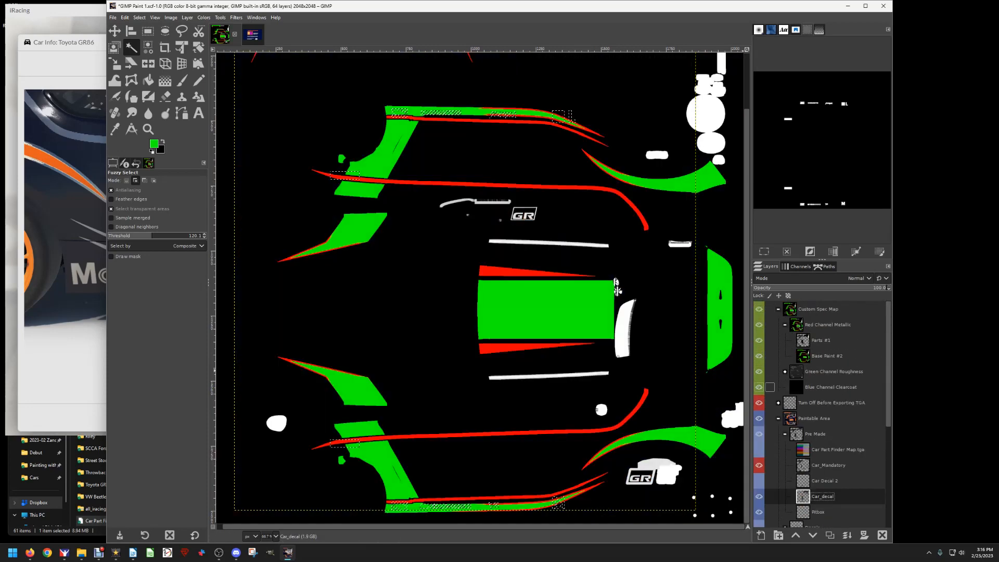
{"action": "left_click", "coordinate": [827, 356]}
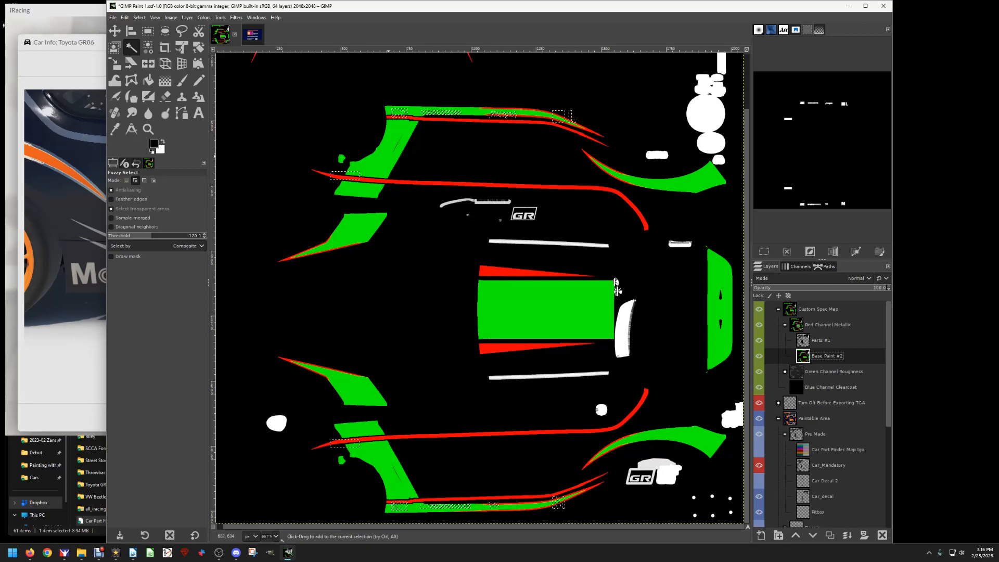
{"action": "left_click", "coordinate": [339, 177]}
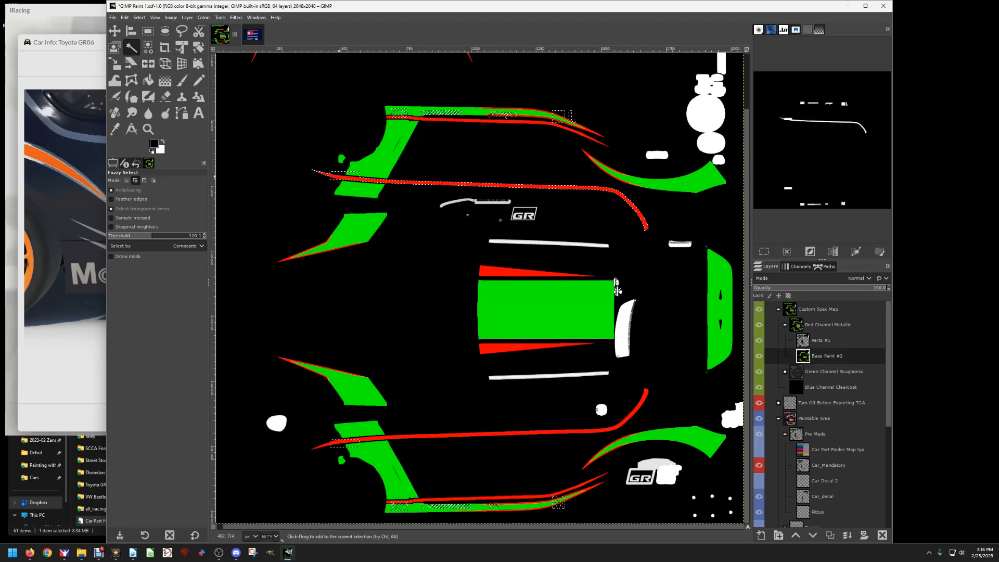
{"action": "left_click", "coordinate": [125, 18]}
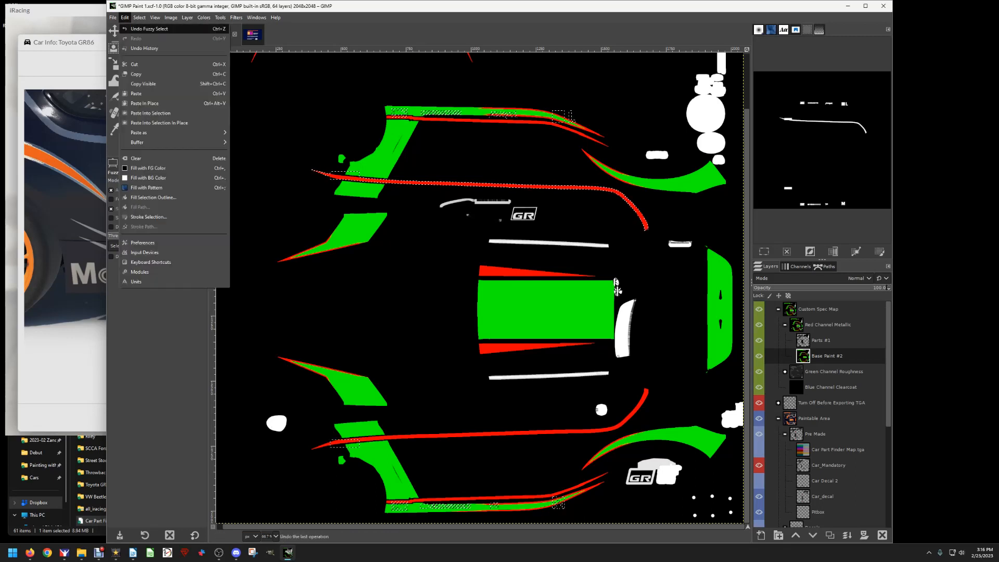
{"action": "left_click", "coordinate": [133, 28]}
Fill the selected decal areas on the Base Paint #2 layer with black.
{"action": "key", "text": "shift+b"}
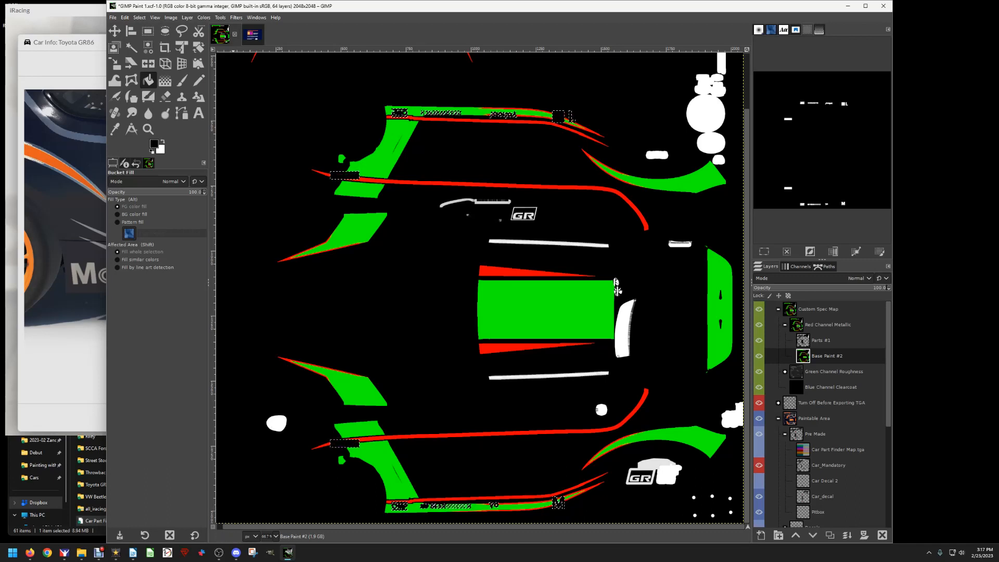
Hide the Custom Spec Map group and switch to Fuzzy Select at the lower body side's yahoo decal.
{"action": "left_click", "coordinate": [758, 309]}
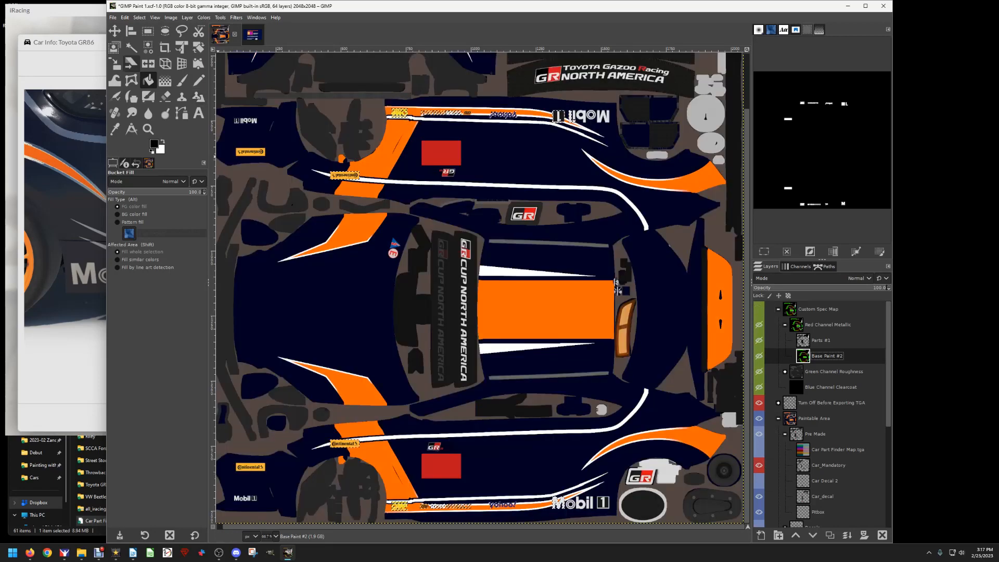
{"action": "left_click", "coordinate": [131, 47]}
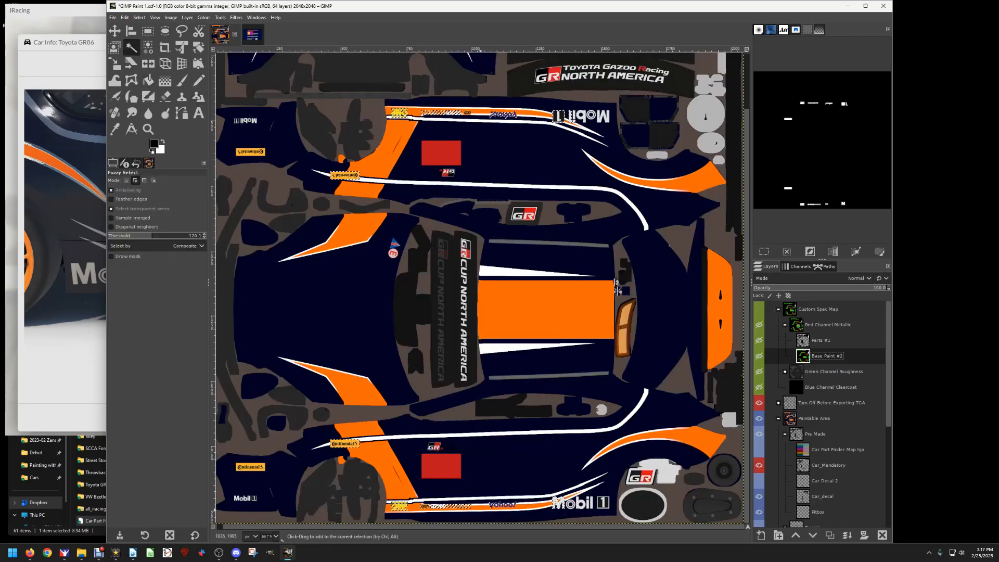
{"action": "key", "text": "3"}
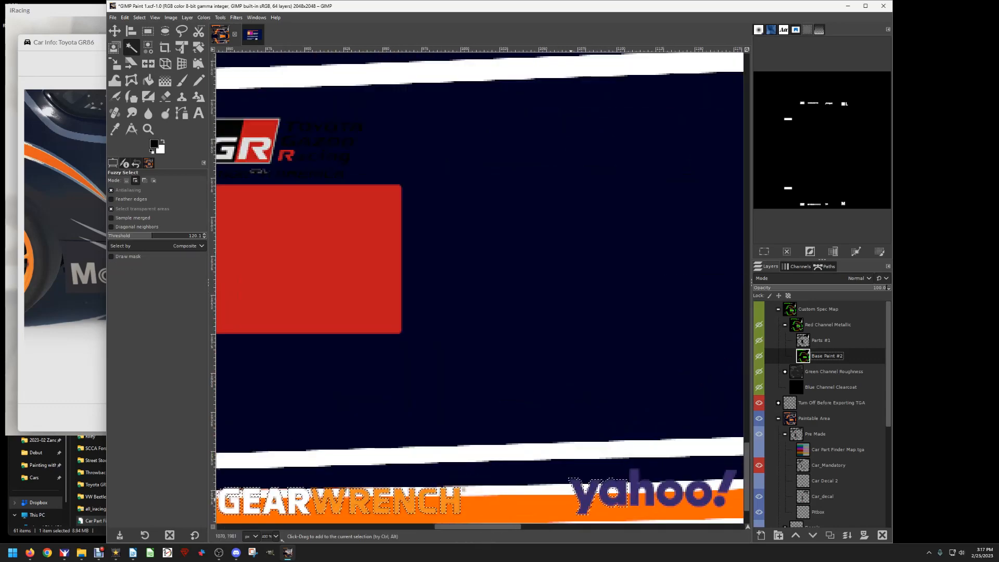
{"action": "left_click", "coordinate": [639, 483]}
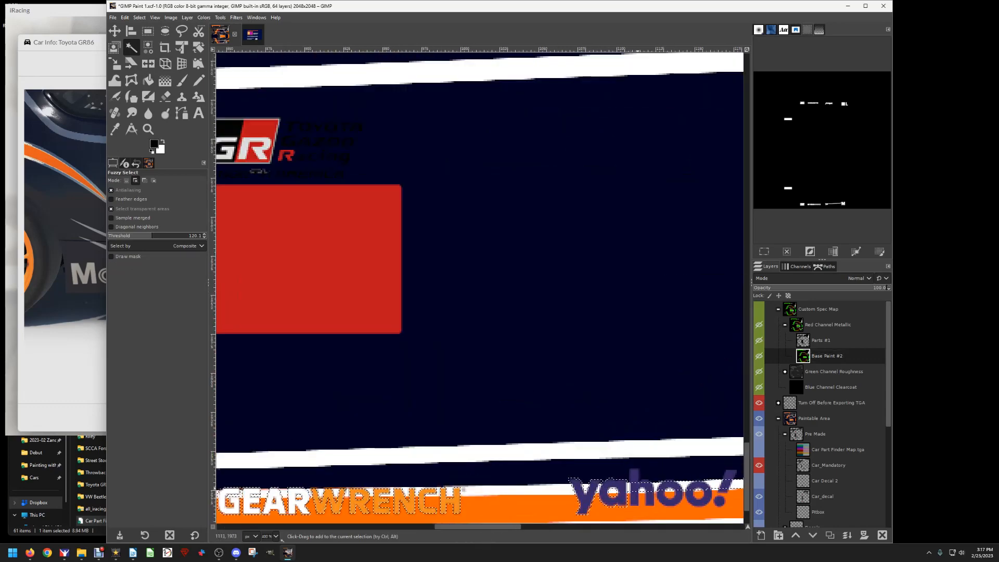
{"action": "left_click", "coordinate": [124, 17]}
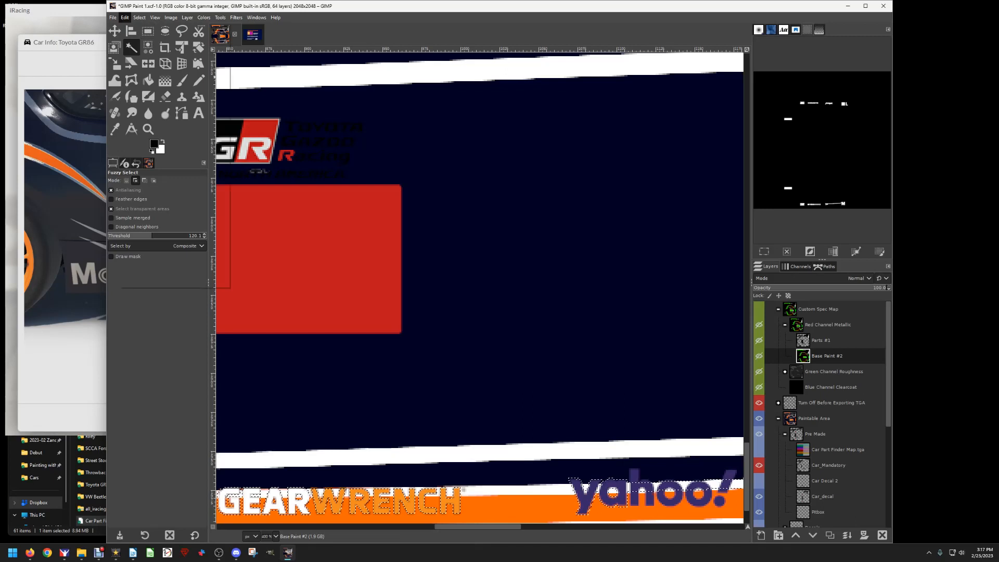
{"action": "left_click", "coordinate": [138, 29]}
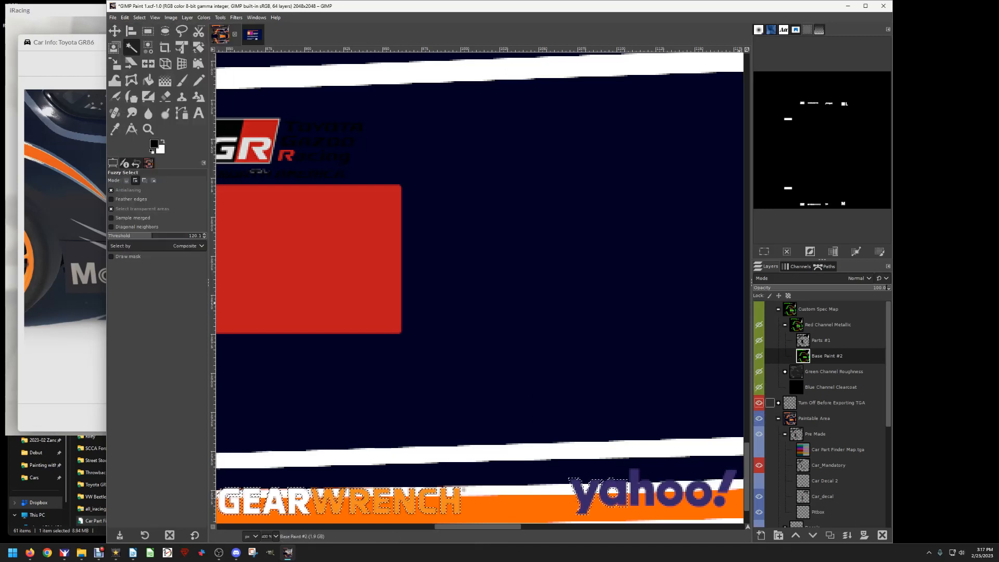
Make the Car_decal layer active and add the remaining letters of both body sides' yahoo decals to the selection.
{"action": "scroll", "coordinate": [820, 411], "scroll_direction": "down", "scroll_amount": 5}
{"action": "scroll", "coordinate": [819, 411], "scroll_direction": "up", "scroll_amount": 3}
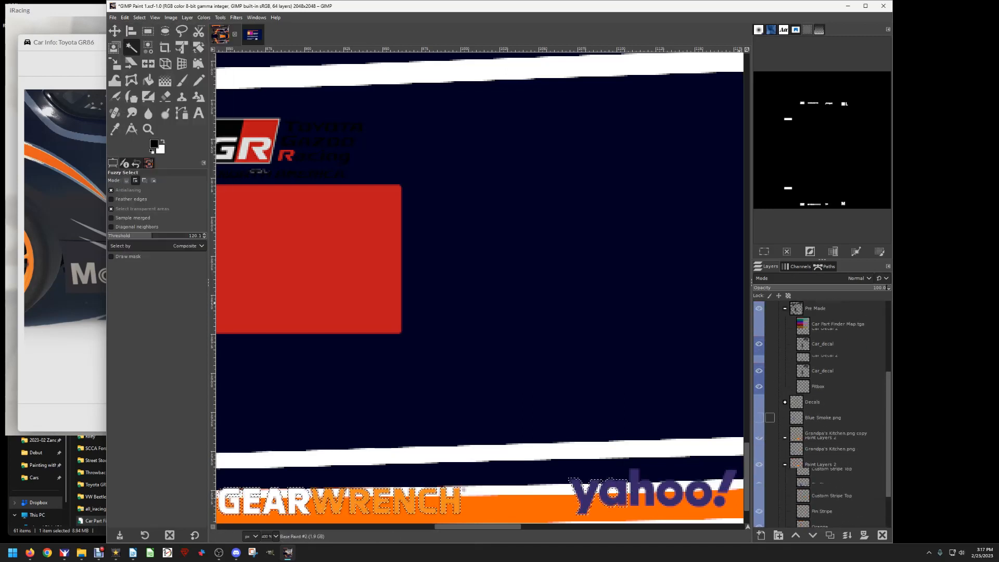
{"action": "left_click", "coordinate": [822, 398]}
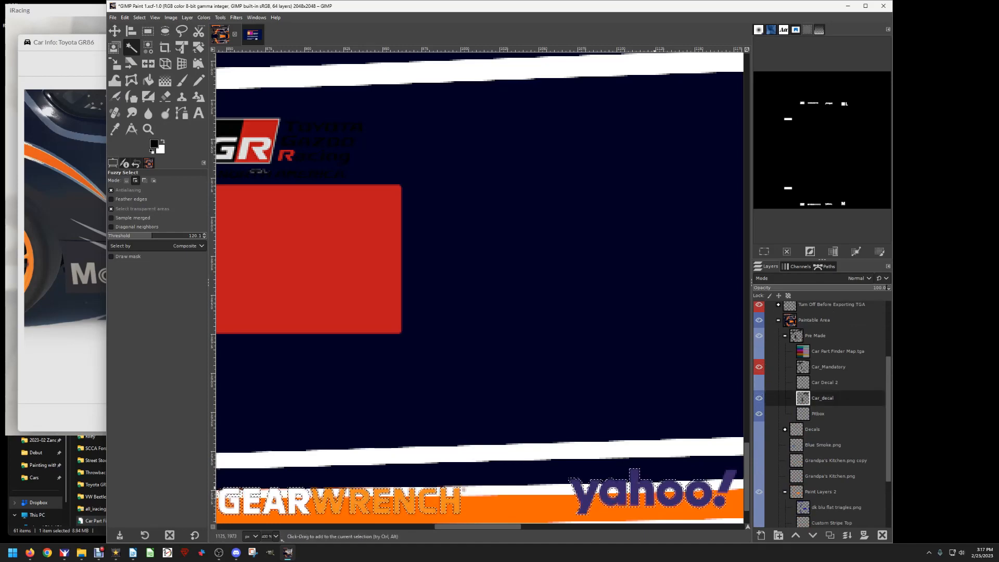
{"action": "scroll", "coordinate": [647, 291], "scroll_direction": "up", "scroll_amount": 17}
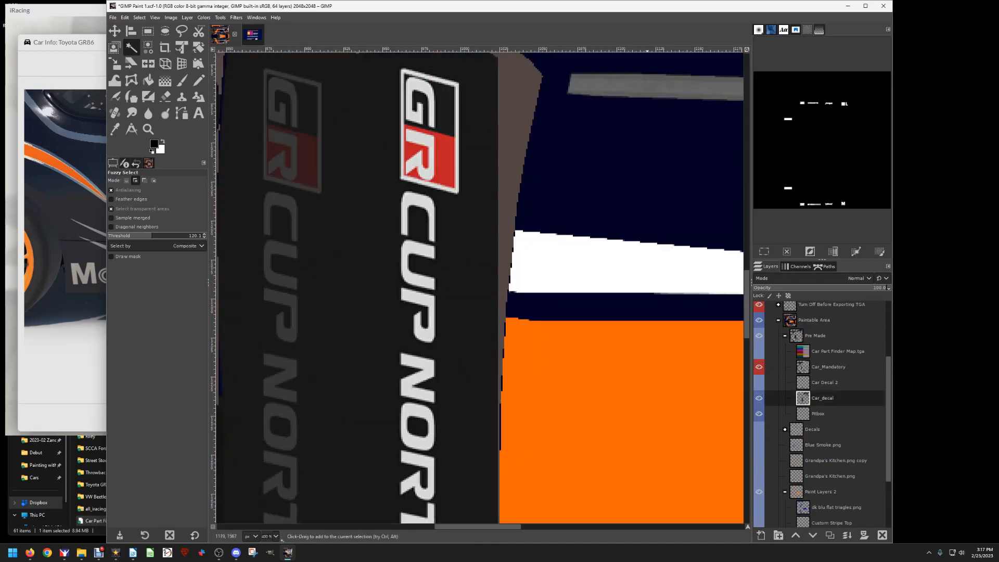
{"action": "scroll", "coordinate": [479, 286], "scroll_direction": "up", "scroll_amount": 5}
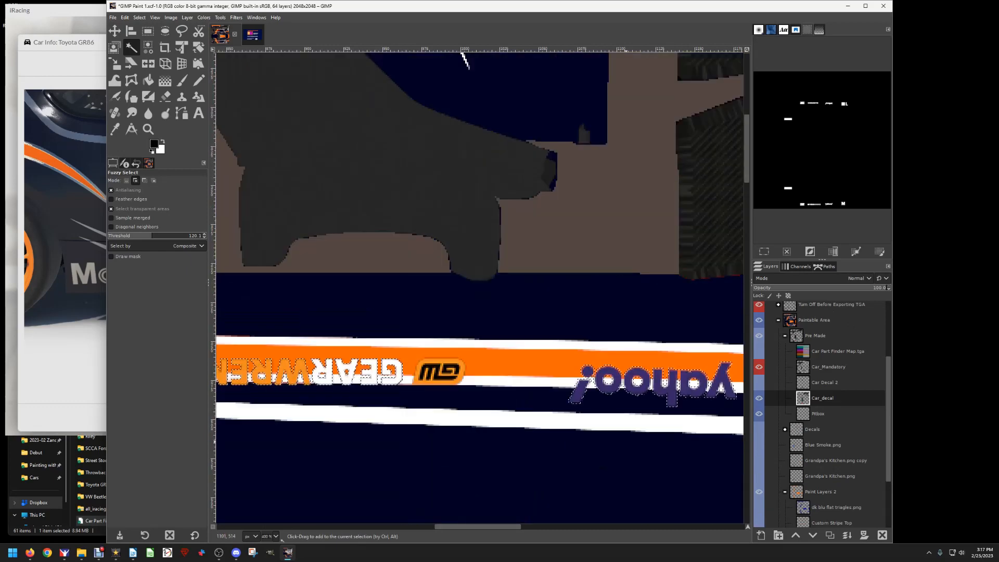
{"action": "scroll", "coordinate": [780, 342], "scroll_direction": "up", "scroll_amount": 3}
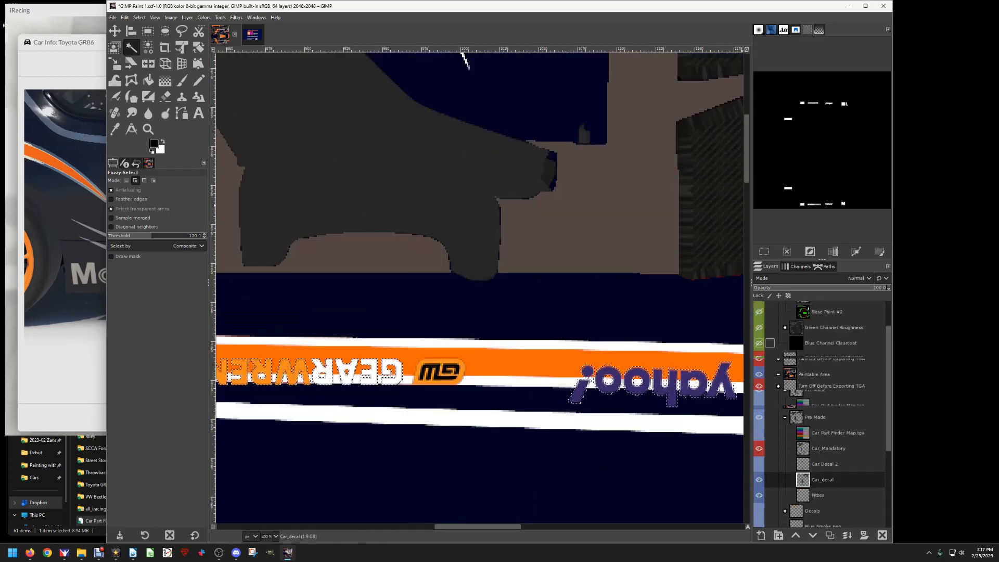
Show the Custom Spec Map group again and switch to the Bucket Fill tool.
{"action": "left_click", "coordinate": [759, 308]}
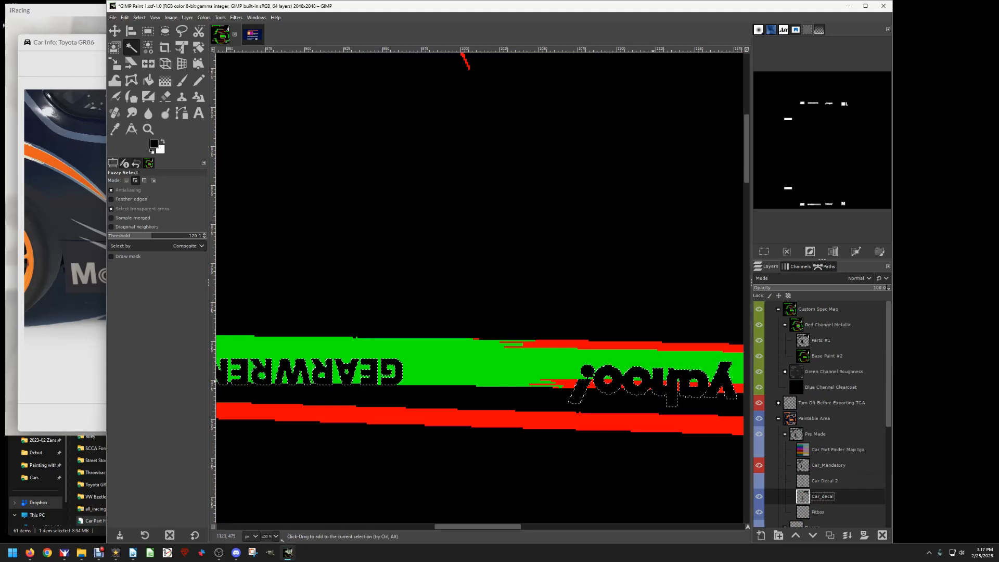
{"action": "scroll", "coordinate": [657, 291], "scroll_direction": "down", "scroll_amount": 10}
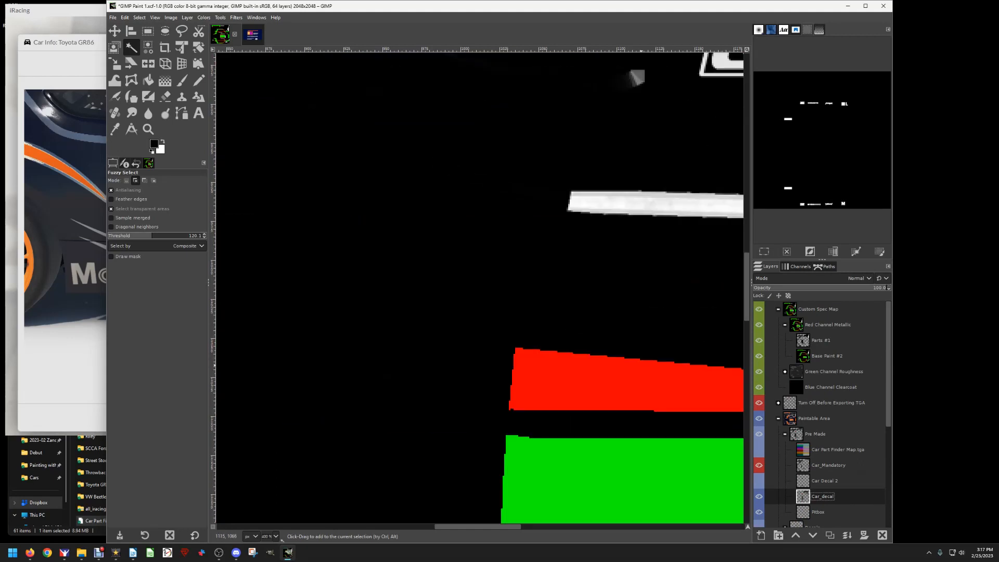
{"action": "left_click", "coordinate": [148, 79]}
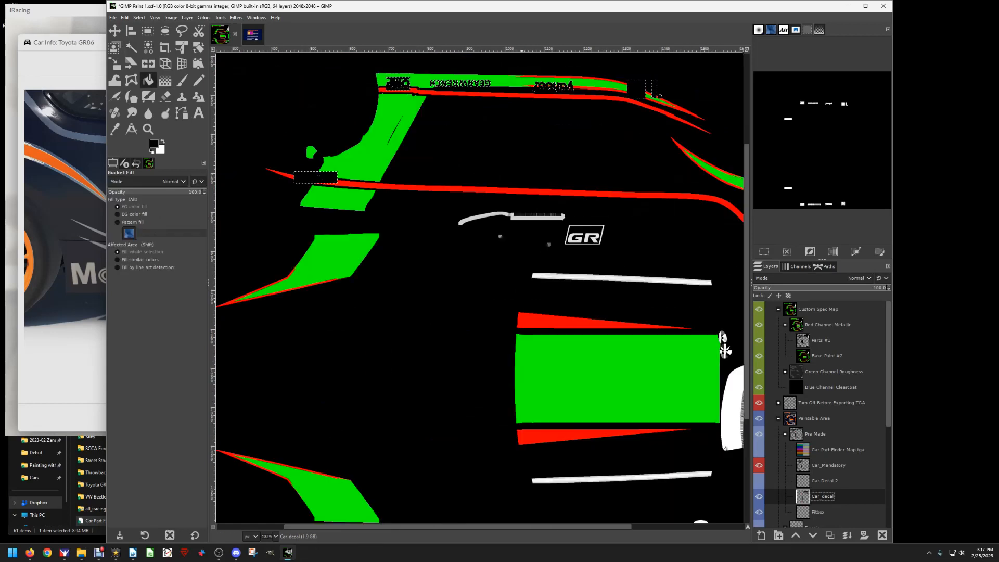
Try to fill the selected decal areas with black while Car_decal is active, and undo the fill.
{"action": "key", "text": "1"}
{"action": "scroll", "coordinate": [720, 260], "scroll_direction": "down", "scroll_amount": 5}
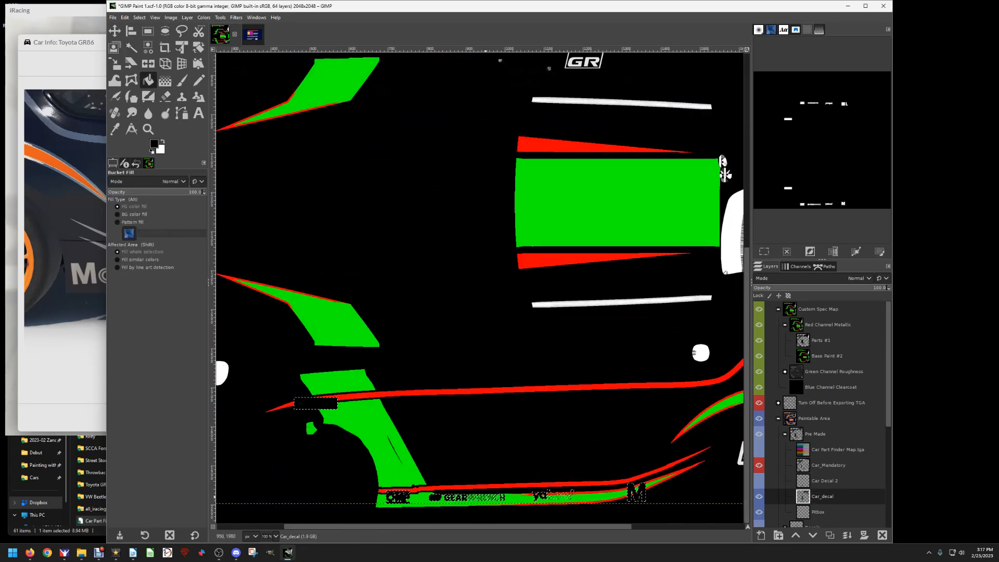
{"action": "scroll", "coordinate": [489, 494], "scroll_direction": "up", "scroll_amount": 5}
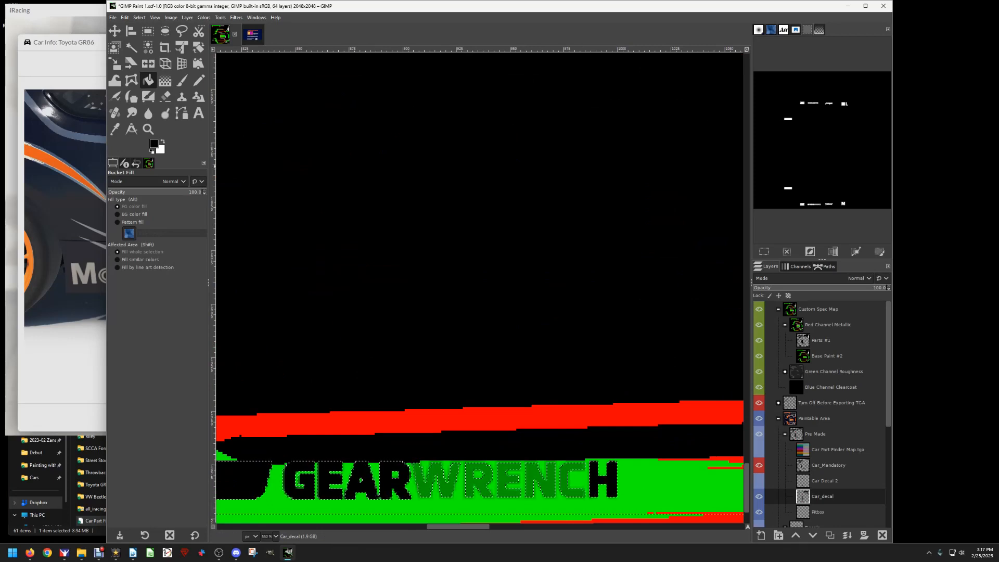
{"action": "left_click", "coordinate": [124, 17]}
{"action": "left_click", "coordinate": [131, 30]}
{"action": "left_click", "coordinate": [124, 17]}
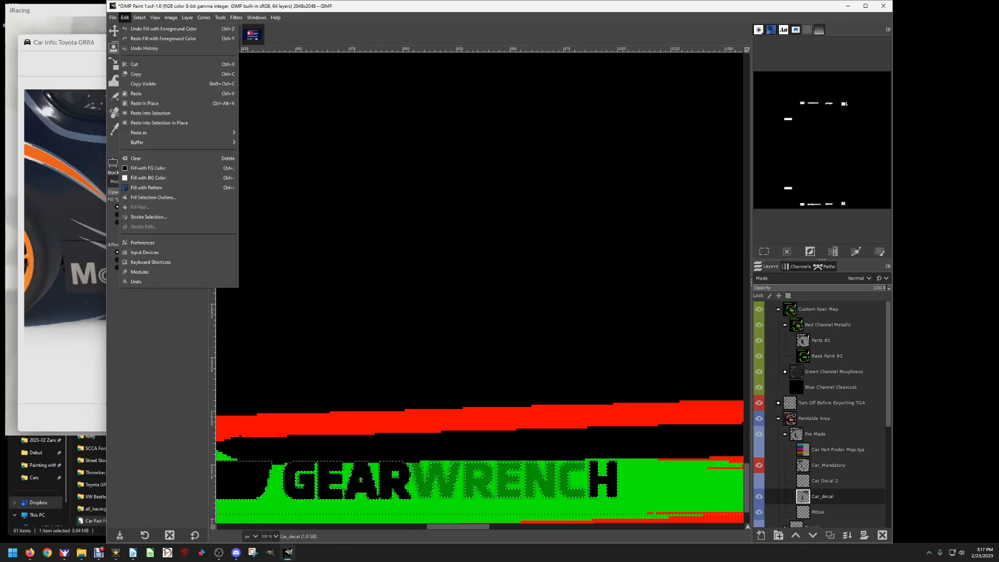
{"action": "left_click", "coordinate": [131, 29]}
{"action": "left_click", "coordinate": [124, 17]}
{"action": "left_click", "coordinate": [131, 30]}
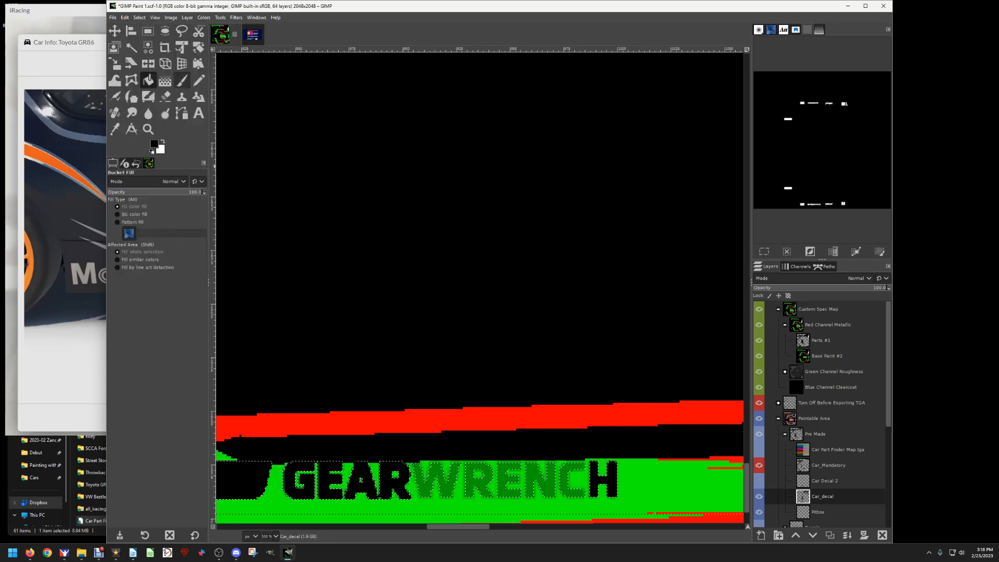
{"action": "scroll", "coordinate": [558, 201], "scroll_direction": "up", "scroll_amount": 6}
{"action": "scroll", "coordinate": [558, 202], "scroll_direction": "down", "scroll_amount": 4}
{"action": "scroll", "coordinate": [558, 202], "scroll_direction": "down", "scroll_amount": 7}
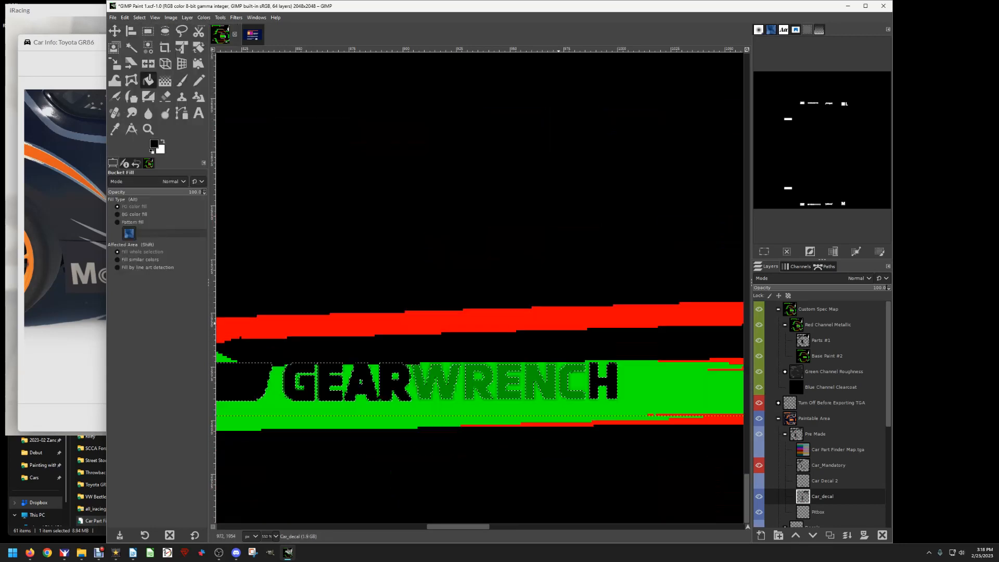
{"action": "left_click_drag", "start_coordinate": [458, 526], "coordinate": [519, 526]}
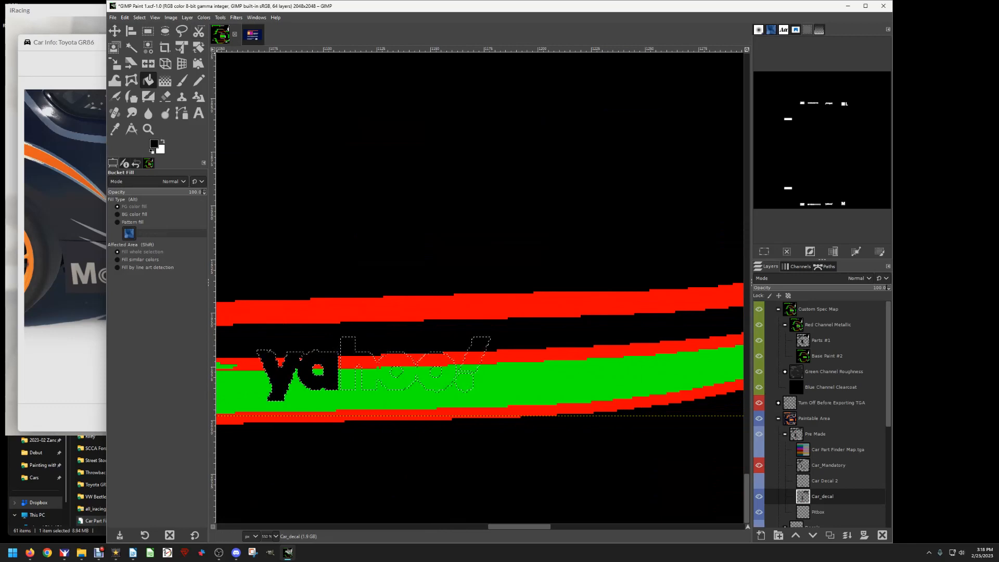
{"action": "left_click", "coordinate": [125, 17]}
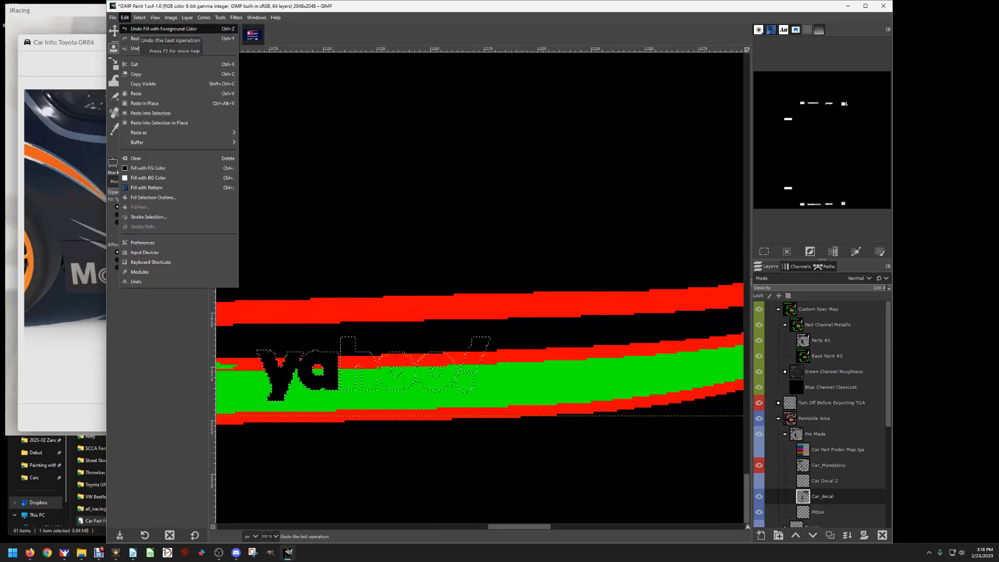
{"action": "left_click", "coordinate": [136, 28]}
{"action": "left_click", "coordinate": [124, 17]}
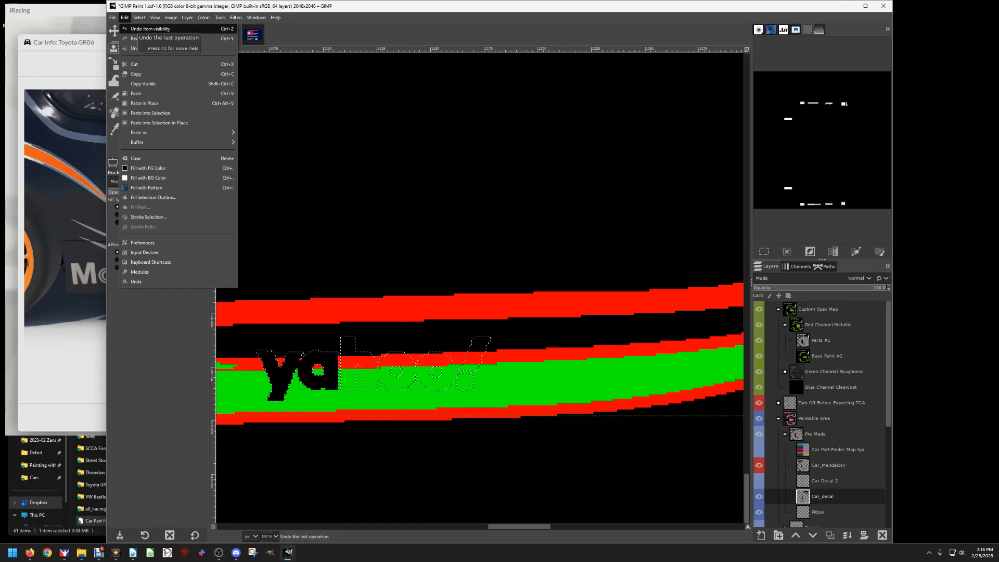
{"action": "left_click", "coordinate": [124, 17]}
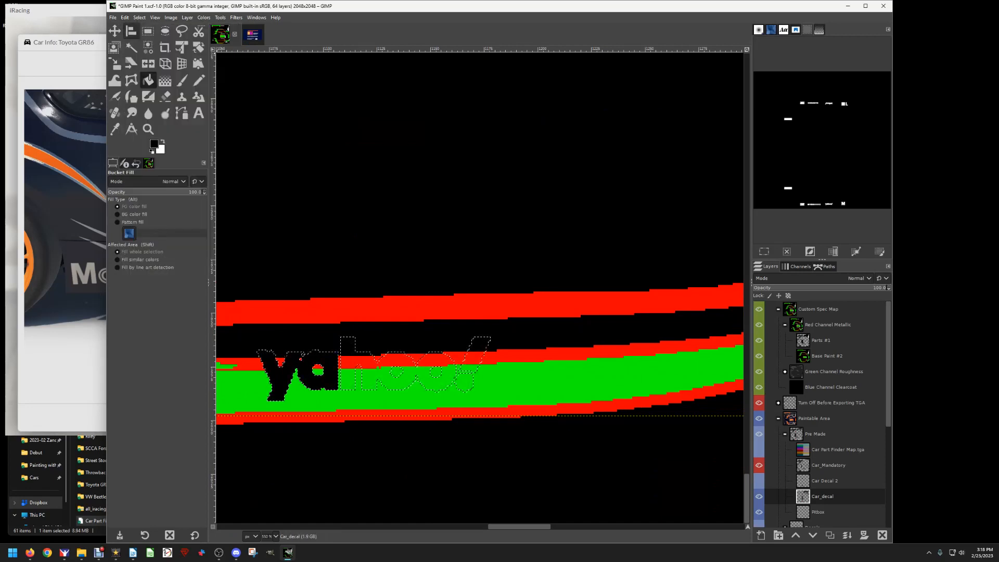
Fill the selected decal areas on the Base Paint #2 layer with black, check the yahoo and GEARWRENCH lettering, and clear the selection.
{"action": "left_click", "coordinate": [767, 356]}
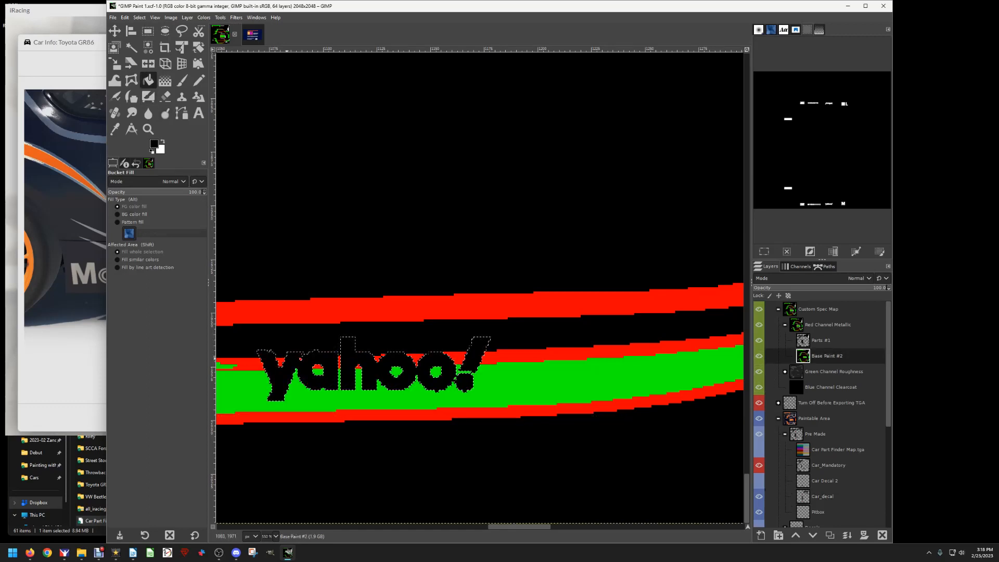
{"action": "left_click_drag", "start_coordinate": [519, 526], "coordinate": [460, 526]}
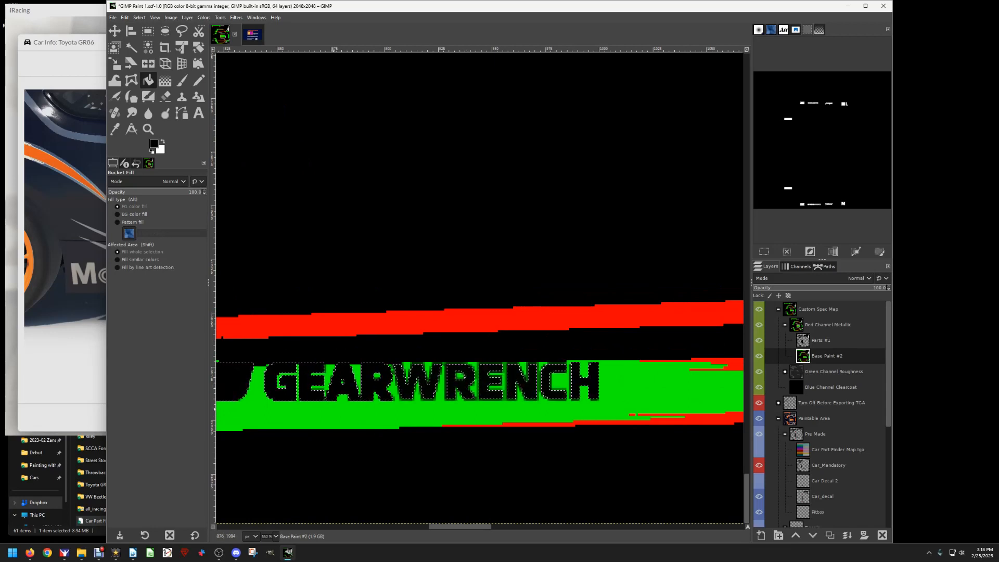
{"action": "scroll", "coordinate": [598, 312], "scroll_direction": "up", "scroll_amount": 15}
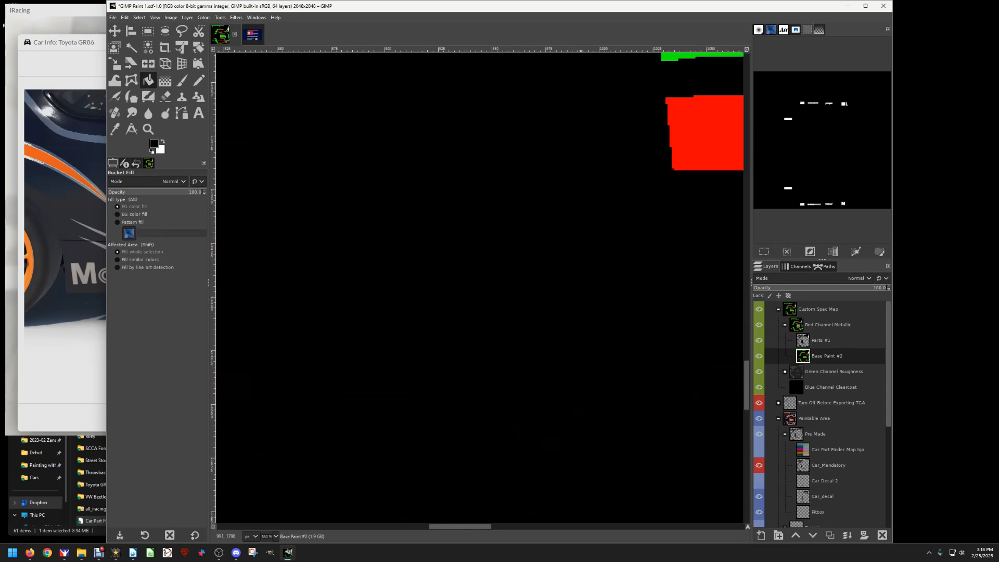
{"action": "scroll", "coordinate": [479, 287], "scroll_direction": "up", "scroll_amount": 10}
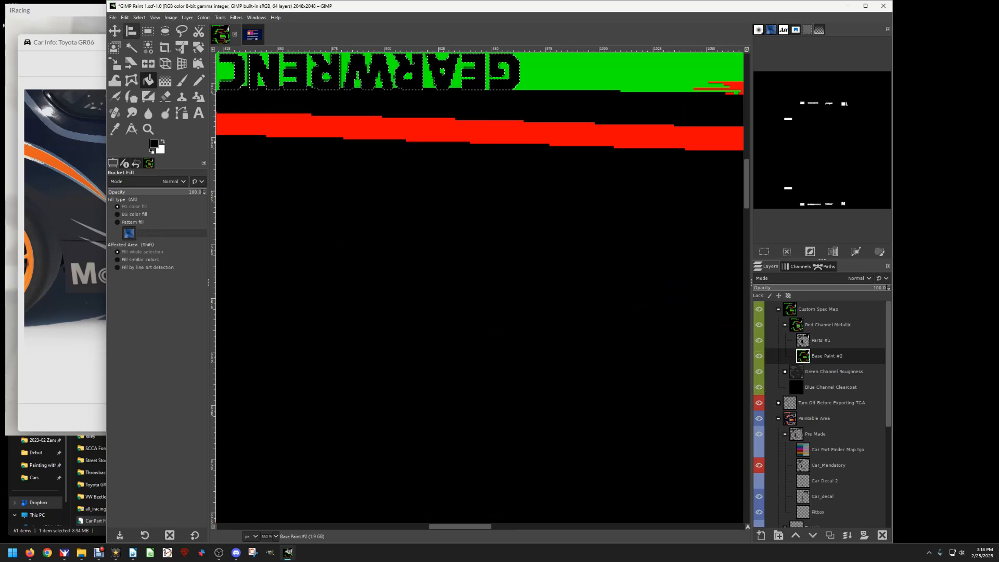
{"action": "left_click", "coordinate": [139, 18]}
{"action": "left_click", "coordinate": [148, 38]}
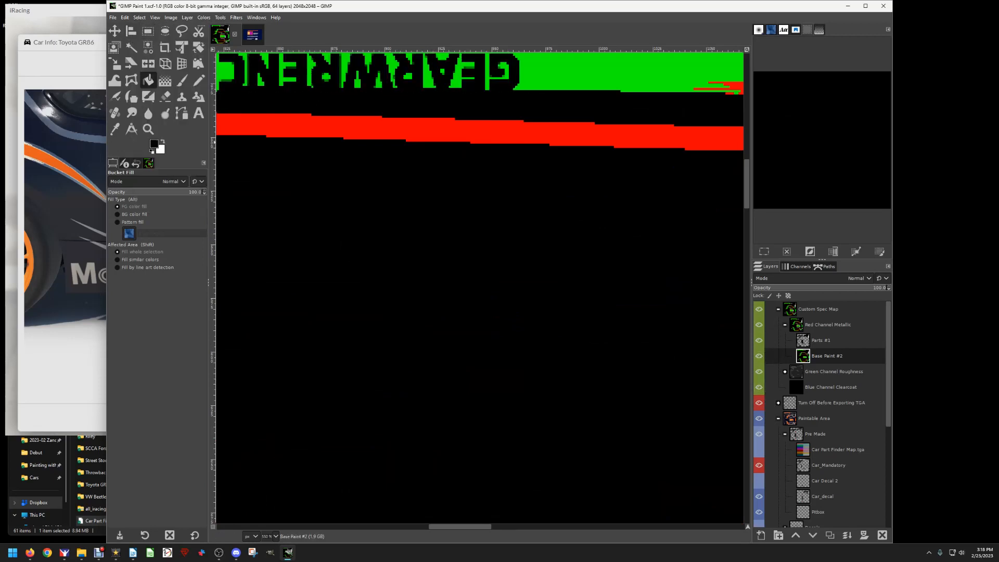
Export the spec map over the existing car_spec TGA file and switch to iRacing to view the car model.
{"action": "left_click", "coordinate": [112, 17]}
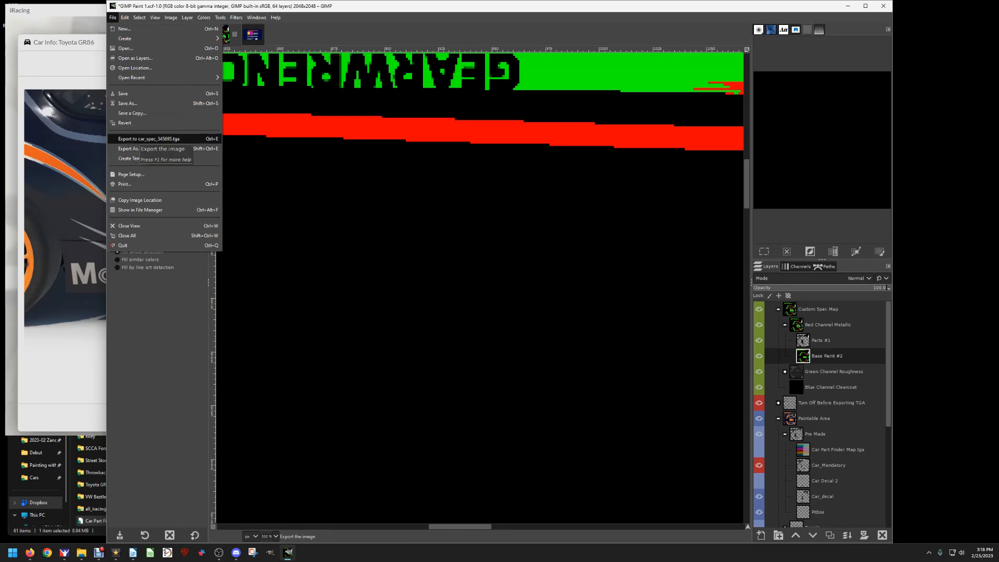
{"action": "left_click", "coordinate": [148, 138]}
{"action": "key", "text": "alt+Tab"}
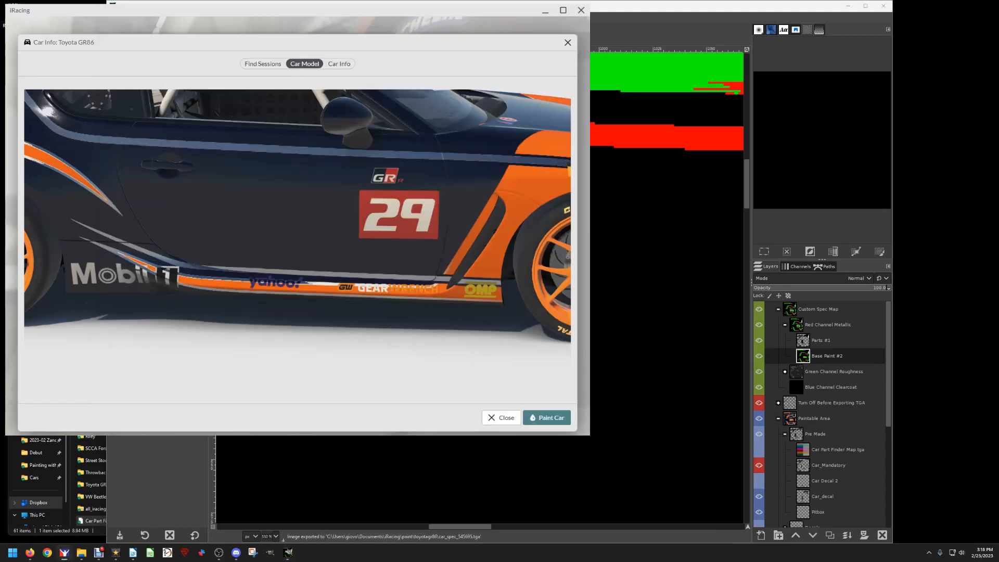
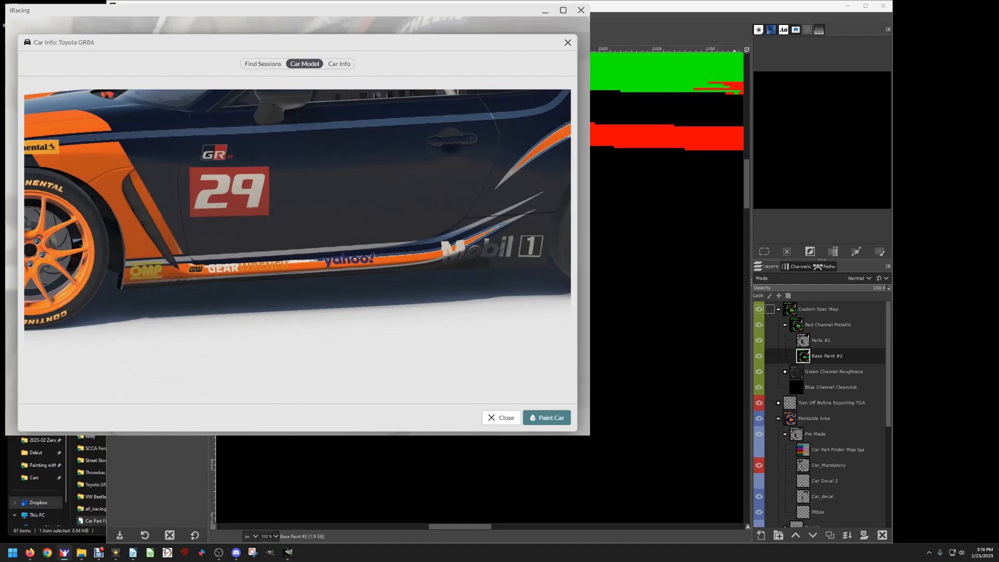
Hide and collapse the Custom Spec Map group and make the Car_decal layer active.
{"action": "left_click", "coordinate": [770, 309]}
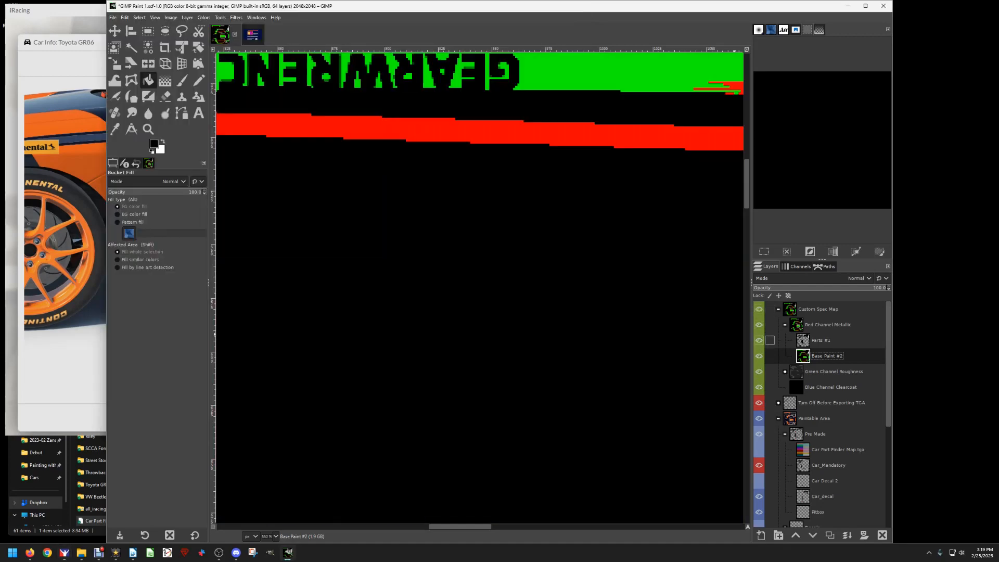
{"action": "left_click", "coordinate": [759, 309]}
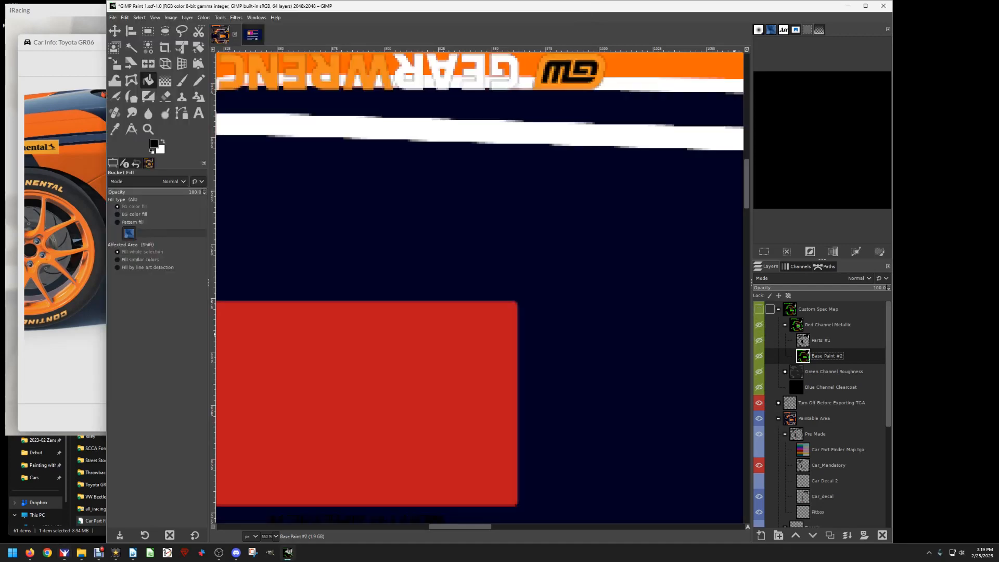
{"action": "left_click", "coordinate": [779, 309]}
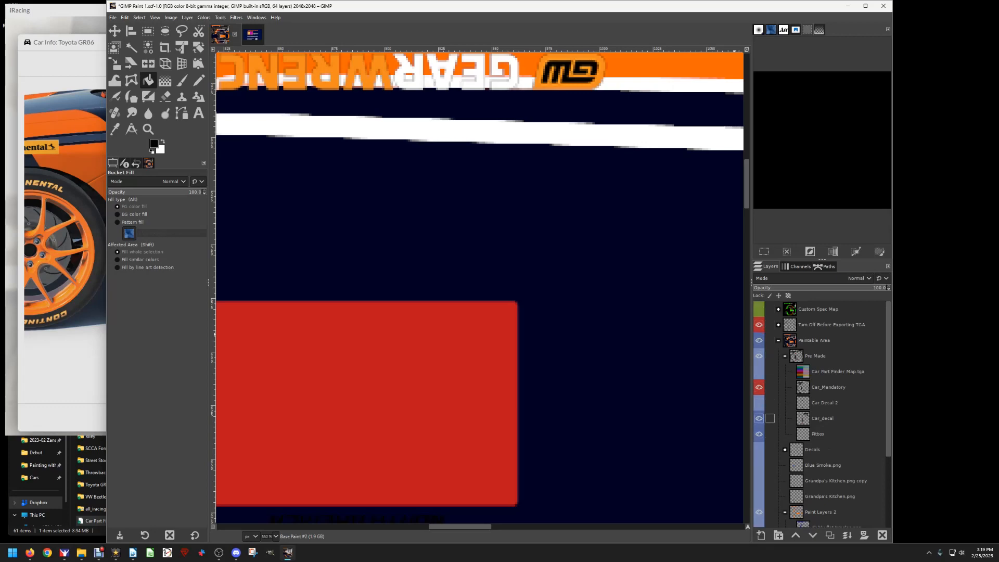
{"action": "left_click", "coordinate": [812, 418]}
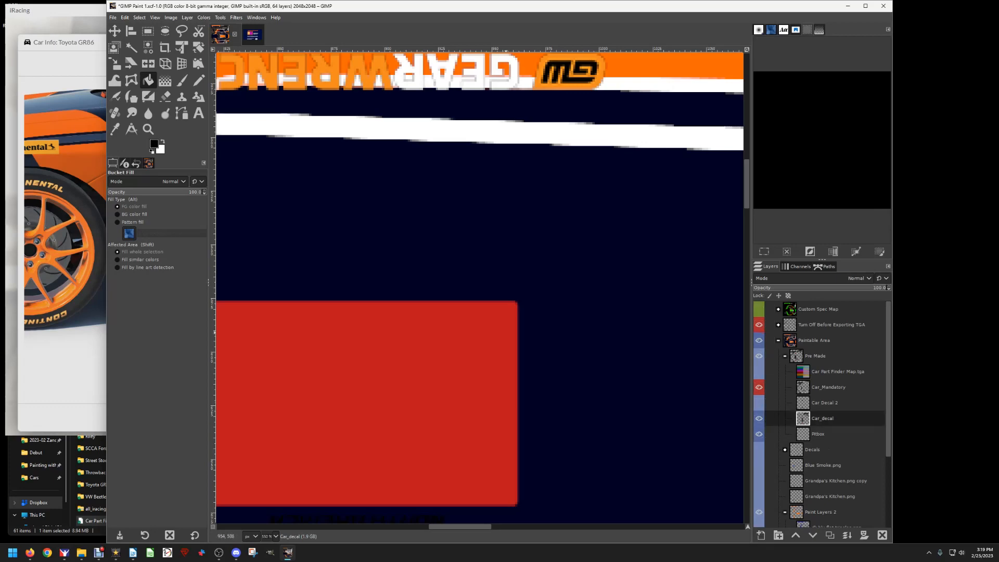
Show the Car Decal 2 layer in the Pre Made group and make it the active layer.
{"action": "scroll", "coordinate": [476, 334], "scroll_direction": "down", "scroll_amount": 2}
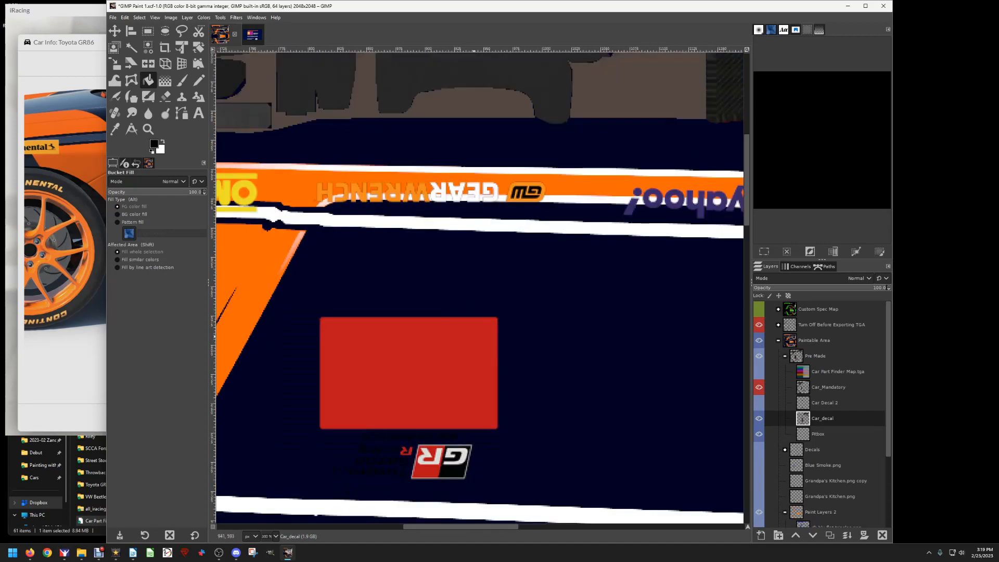
{"action": "scroll", "coordinate": [465, 343], "scroll_direction": "down", "scroll_amount": 5}
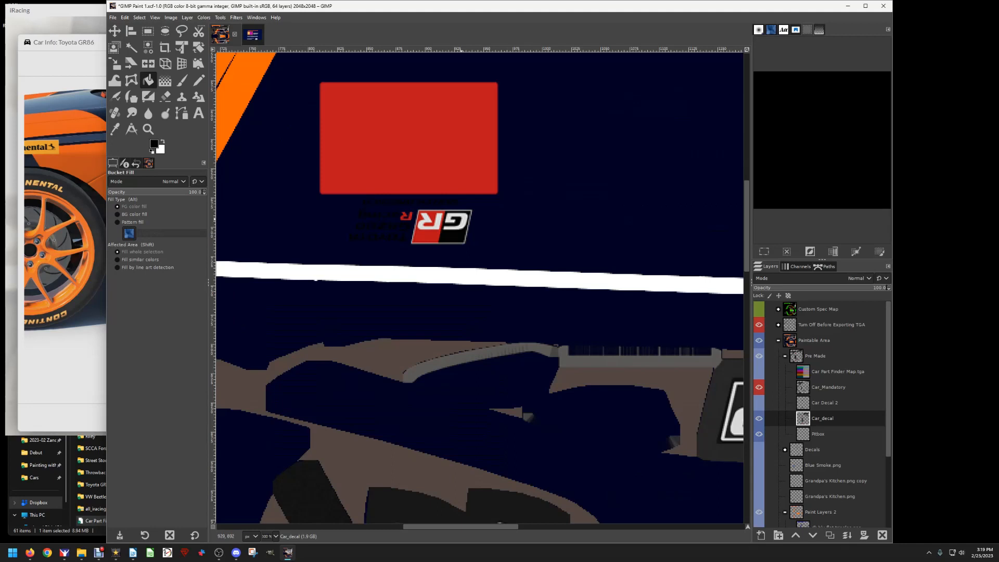
{"action": "left_click", "coordinate": [759, 403]}
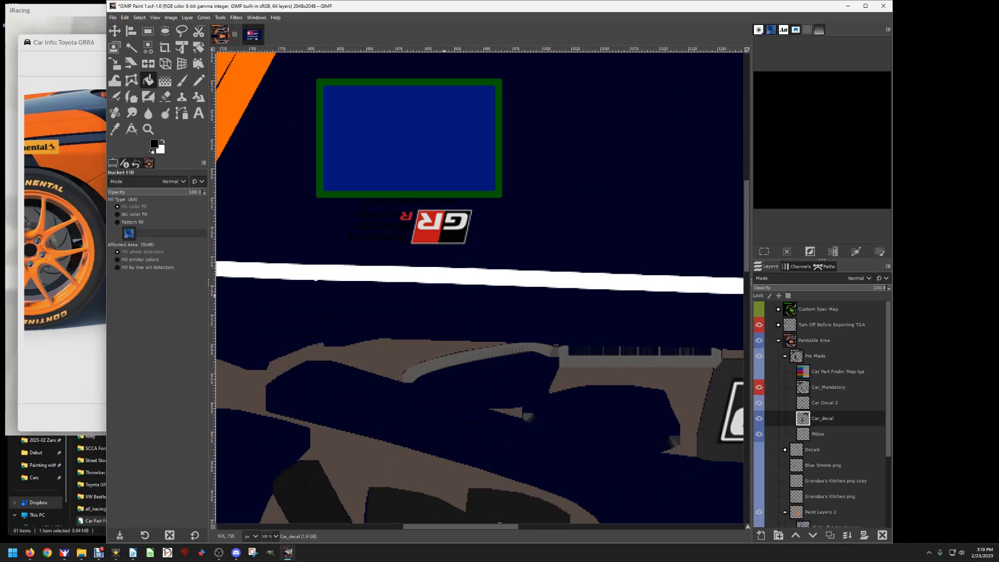
{"action": "left_click", "coordinate": [822, 402]}
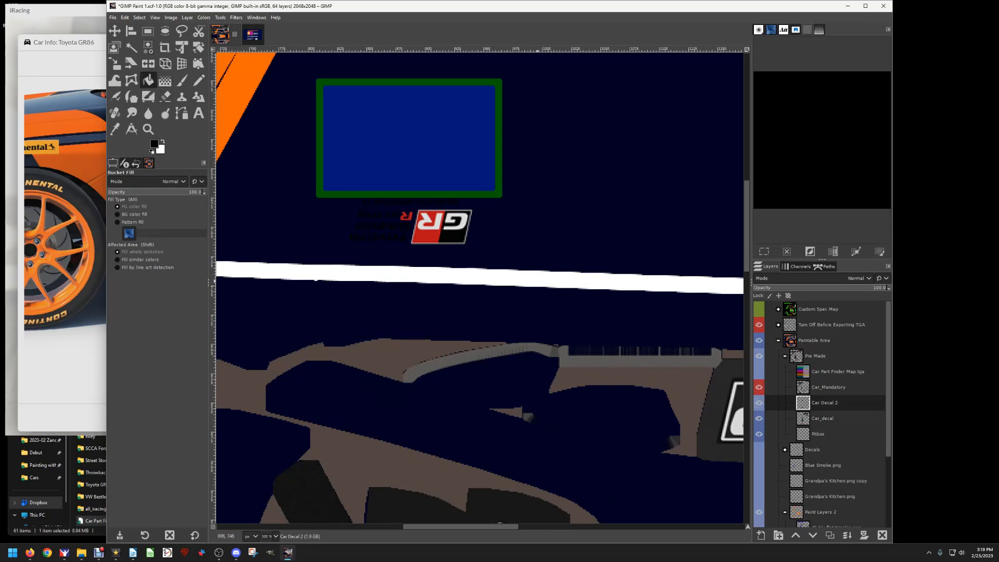
Try to fill the whole door number panels, selected by color on Car Decal 2, with dark navy 000123, and undo the fill.
{"action": "left_click", "coordinate": [148, 48]}
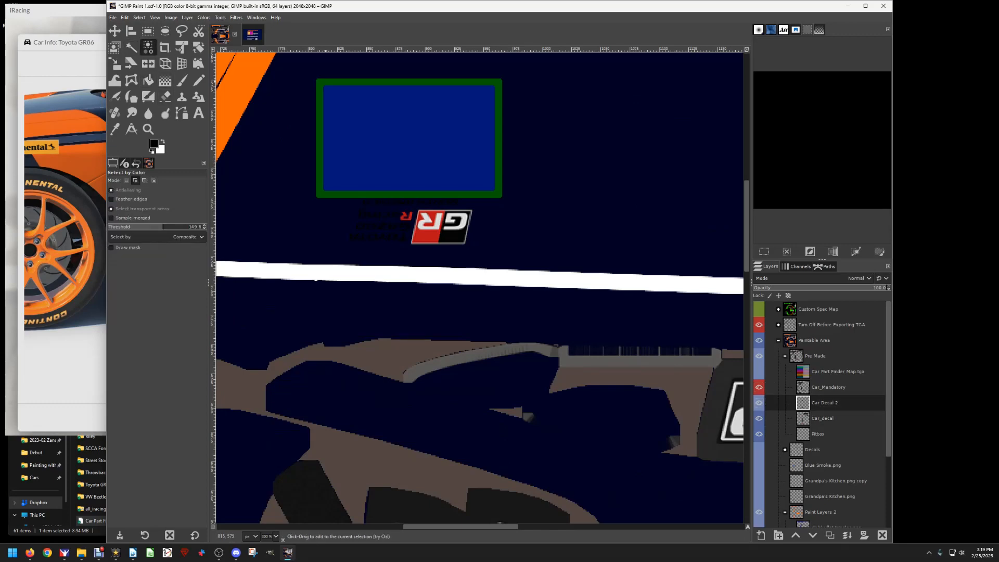
{"action": "left_click", "coordinate": [329, 82]}
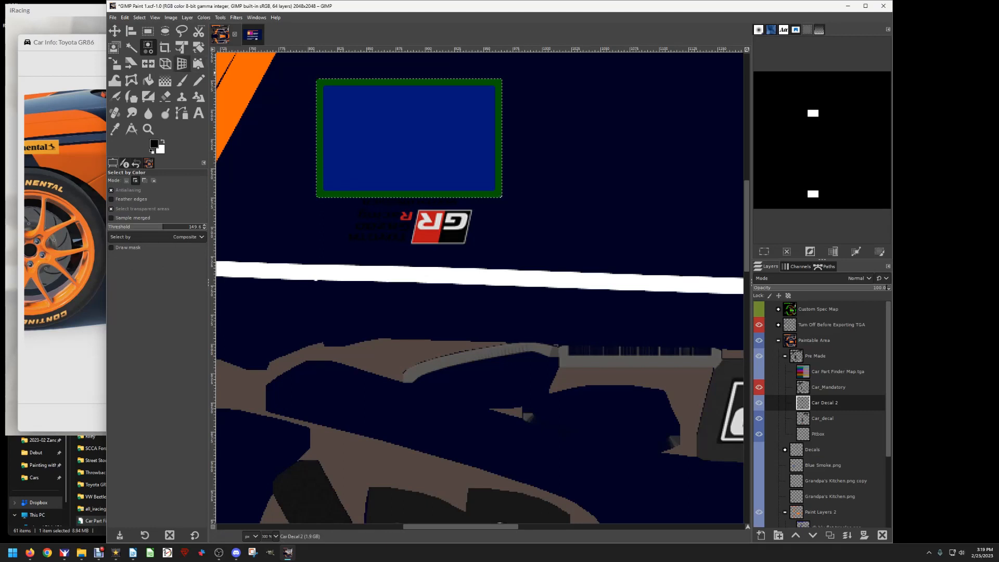
{"action": "left_click", "coordinate": [149, 80]}
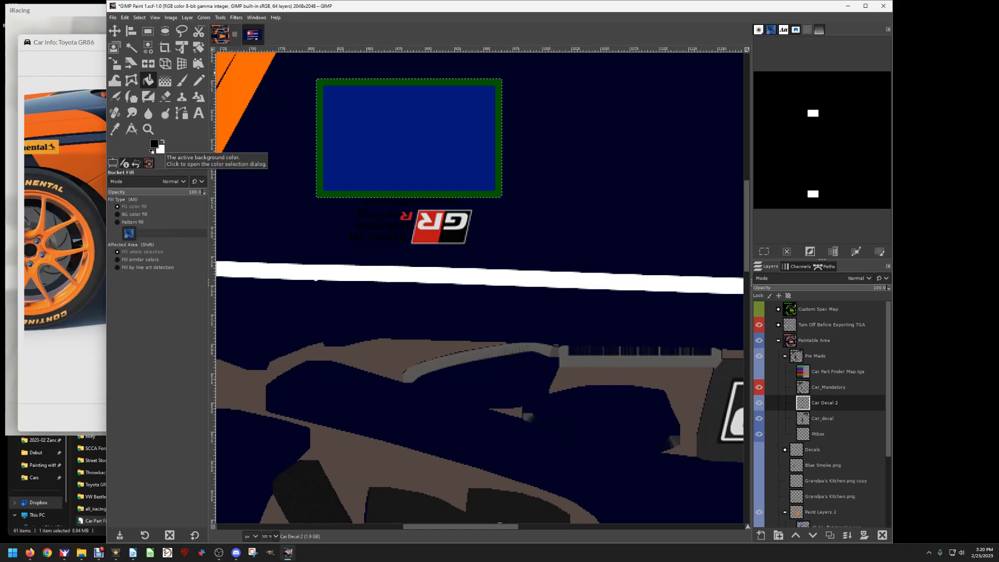
{"action": "left_click", "coordinate": [154, 144]}
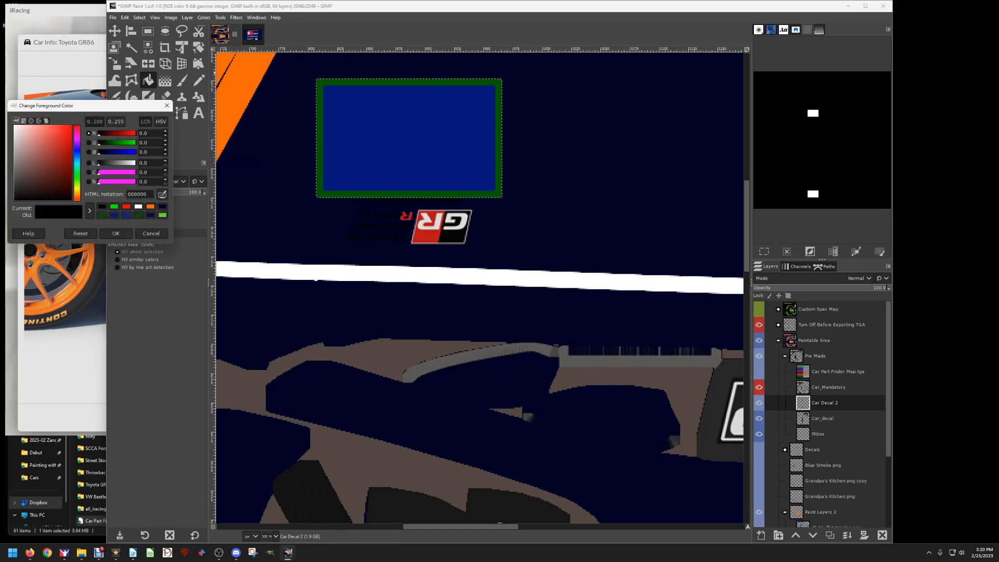
{"action": "left_click", "coordinate": [151, 215]}
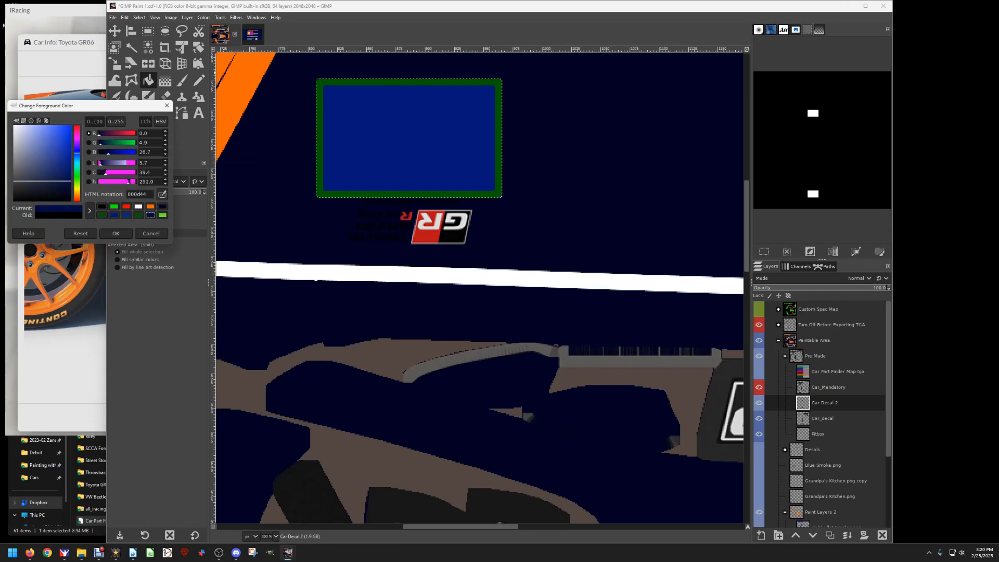
{"action": "left_click", "coordinate": [102, 206]}
{"action": "left_click", "coordinate": [163, 206]}
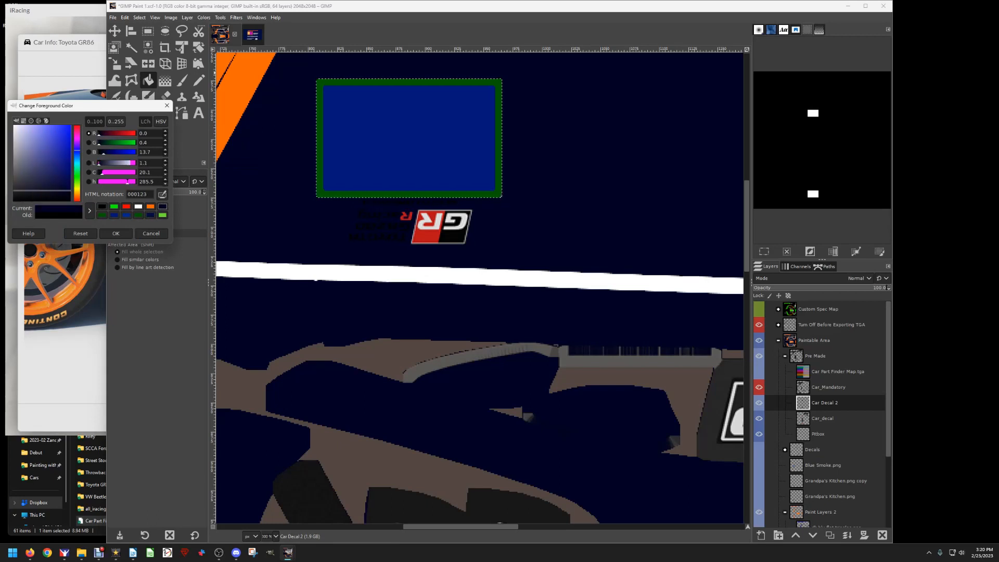
{"action": "left_click", "coordinate": [115, 233]}
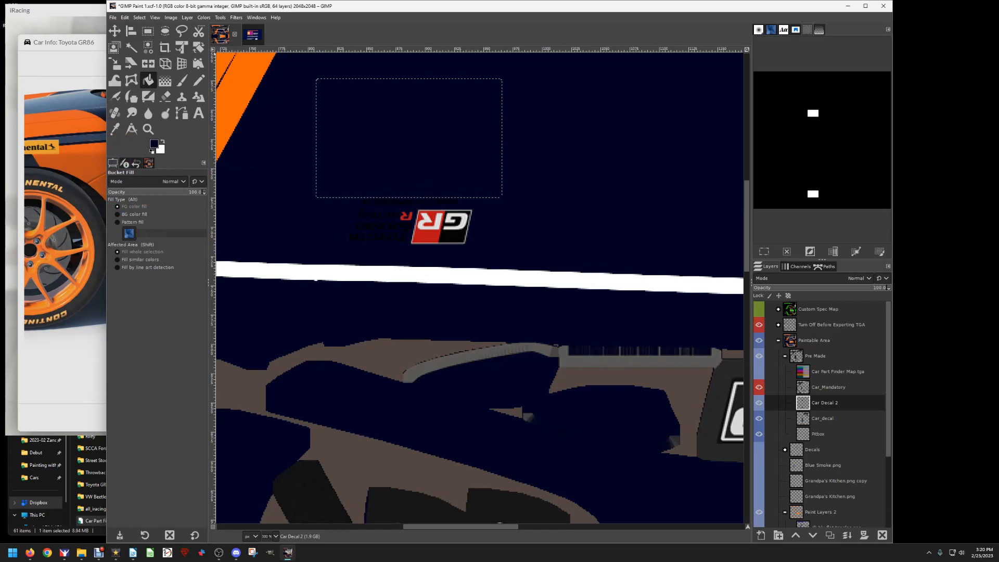
{"action": "left_click", "coordinate": [124, 17]}
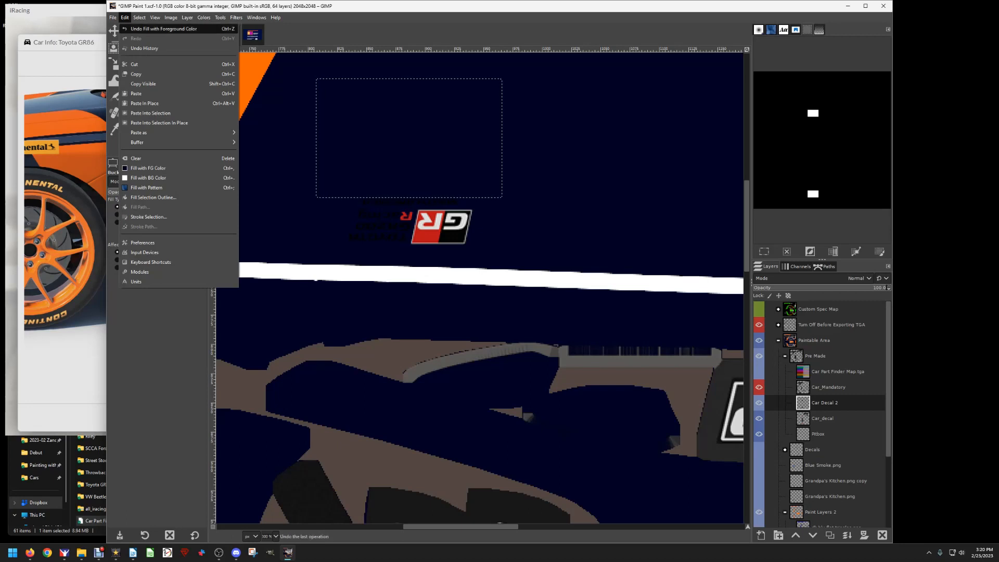
{"action": "left_click", "coordinate": [156, 28]}
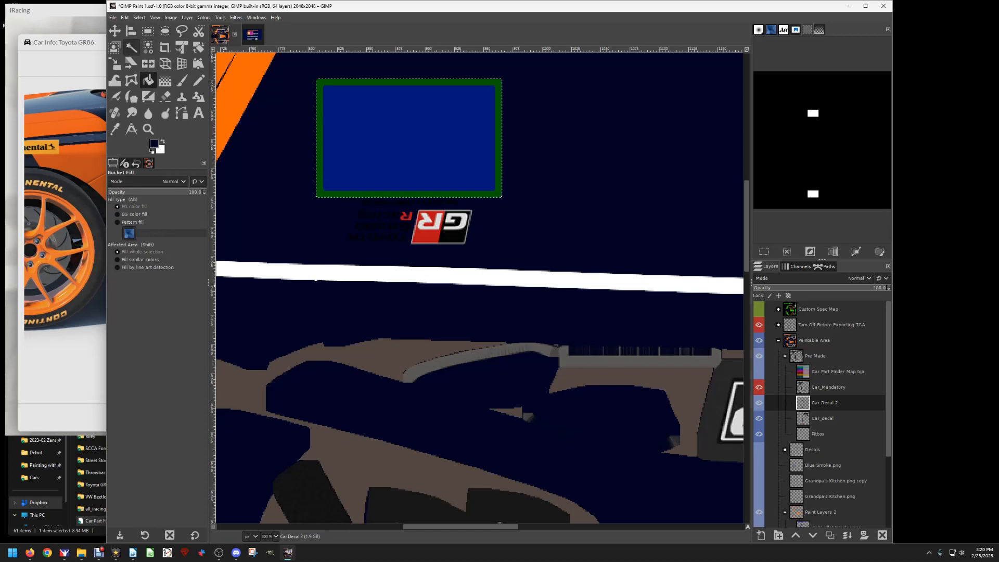
Clear the selection and fuzzy-select only the green border of the door number panel above the inverted GR logo.
{"action": "left_click", "coordinate": [131, 48]}
{"action": "left_click", "coordinate": [121, 236]}
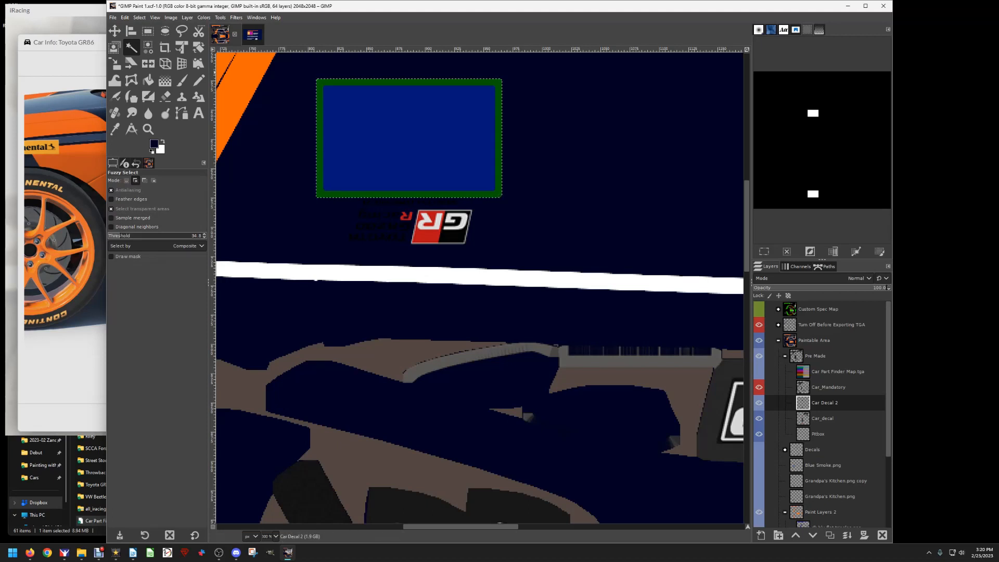
{"action": "left_click", "coordinate": [139, 18]}
{"action": "left_click", "coordinate": [143, 39]}
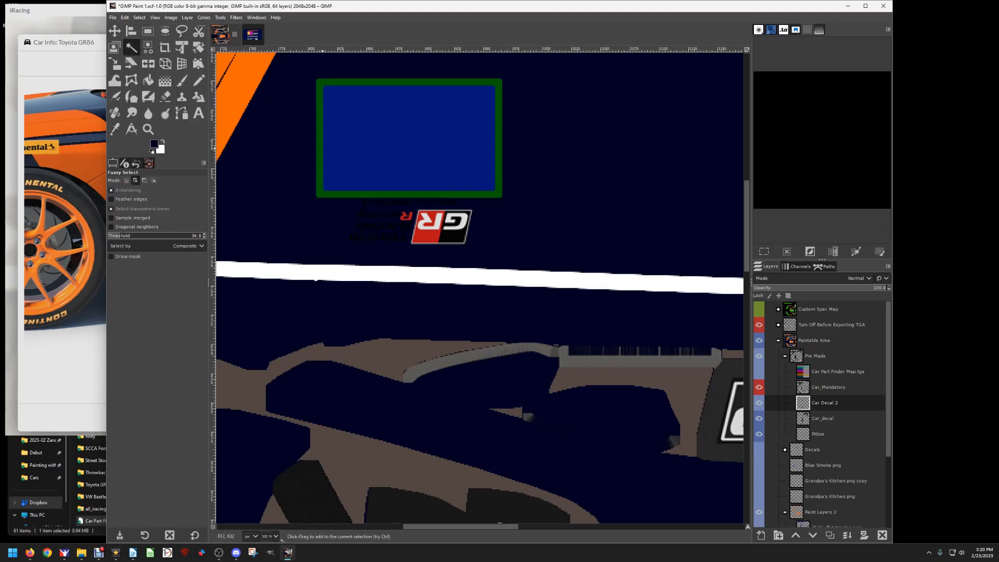
{"action": "left_click", "coordinate": [319, 138]}
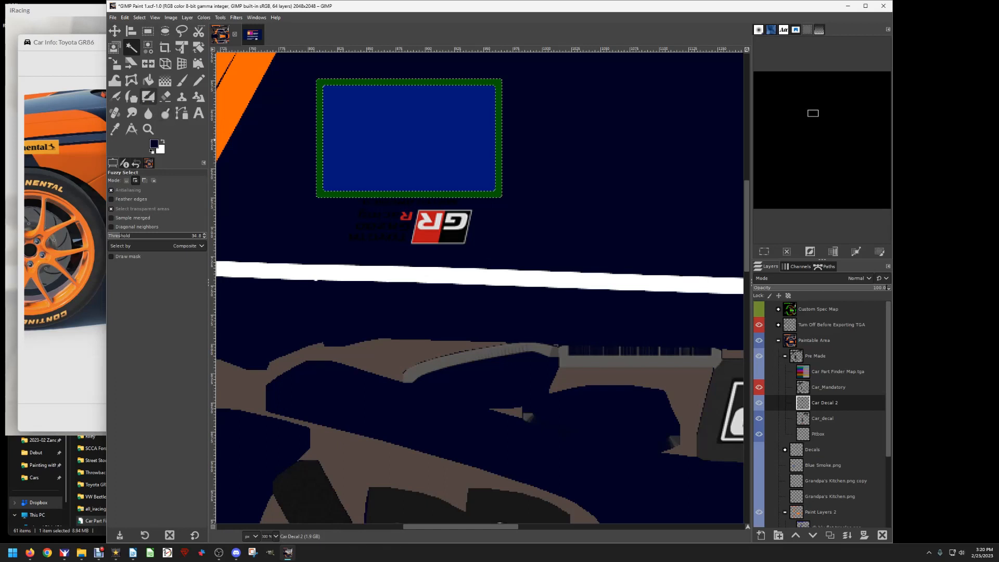
Fill the selected panel border with orange ff6700 and clear the selection.
{"action": "left_click", "coordinate": [148, 80]}
{"action": "left_click", "coordinate": [154, 144]}
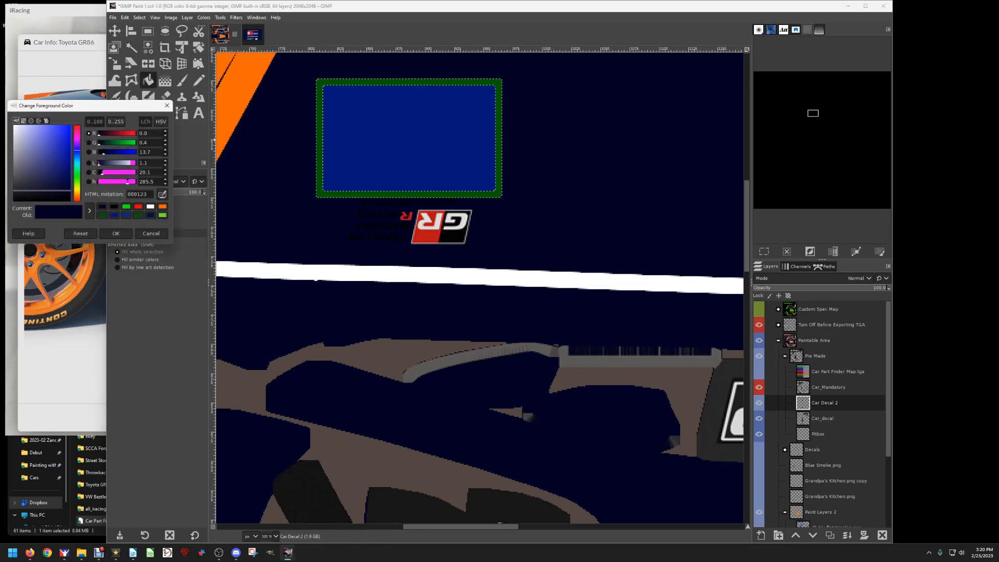
{"action": "left_click", "coordinate": [162, 206]}
{"action": "left_click", "coordinate": [115, 233]}
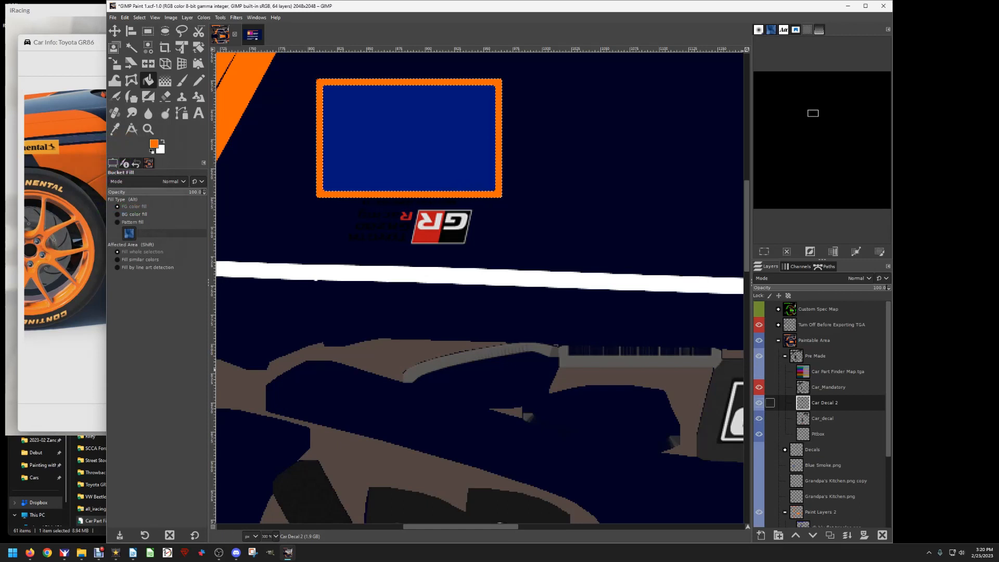
{"action": "left_click", "coordinate": [155, 17]}
{"action": "mouse_move", "coordinate": [139, 17]}
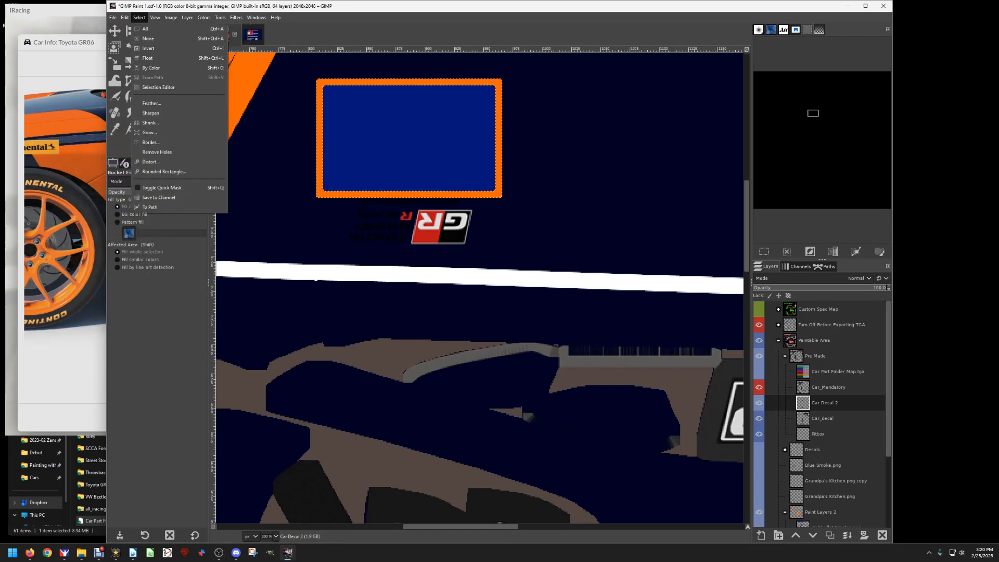
{"action": "left_click", "coordinate": [148, 38]}
Fuzzy-select the blue interior of the orange-bordered door panel and fill it with dark navy 000123.
{"action": "left_click", "coordinate": [131, 47]}
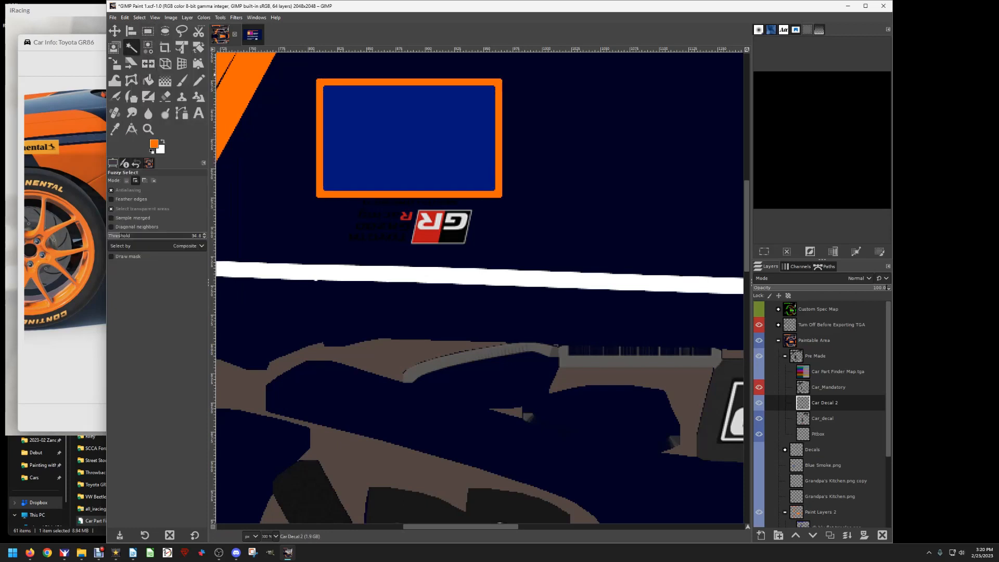
{"action": "left_click", "coordinate": [380, 138]}
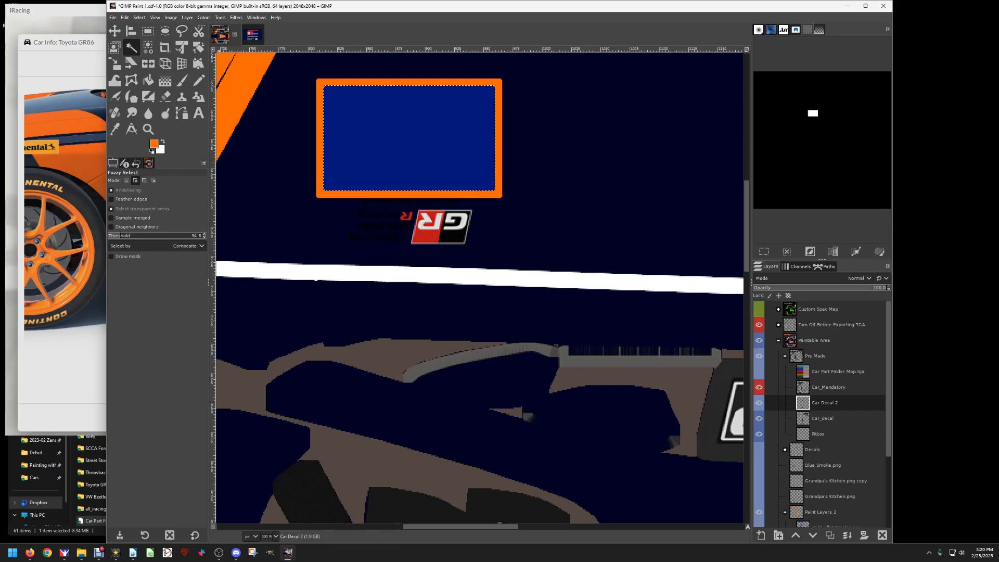
{"action": "left_click", "coordinate": [148, 80]}
{"action": "left_click", "coordinate": [154, 144]}
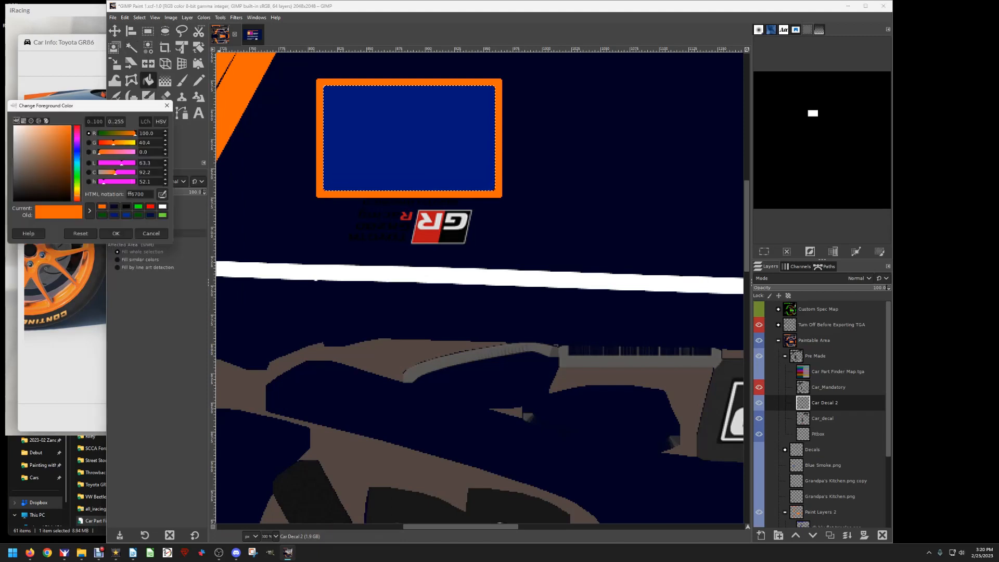
{"action": "left_click", "coordinate": [150, 215]}
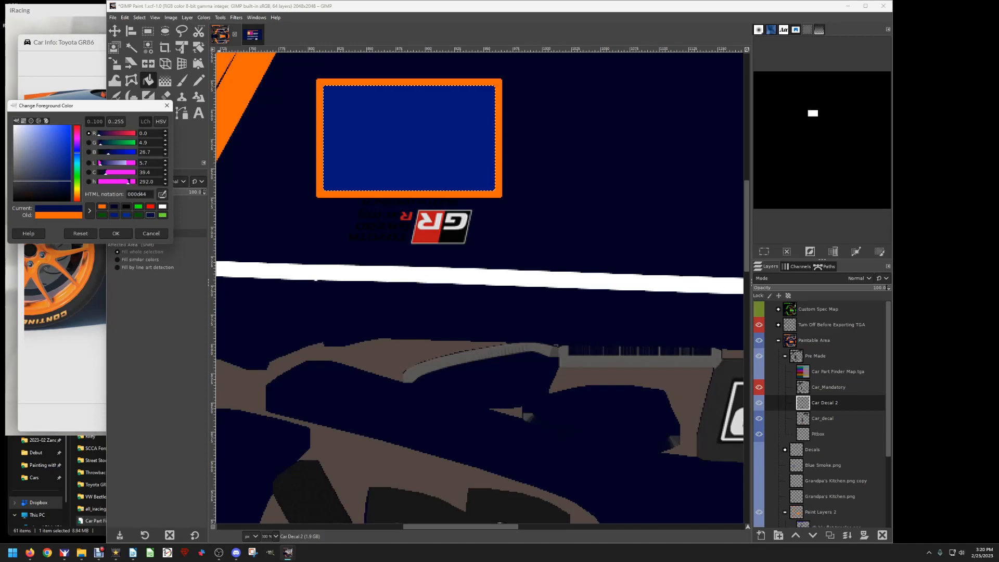
{"action": "left_click", "coordinate": [115, 233]}
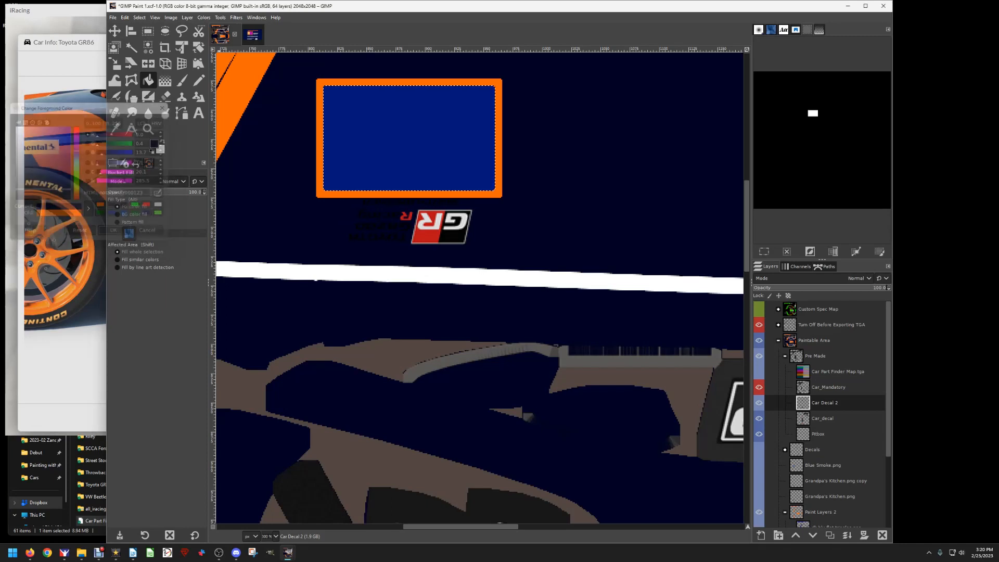
{"action": "left_click", "coordinate": [369, 144]}
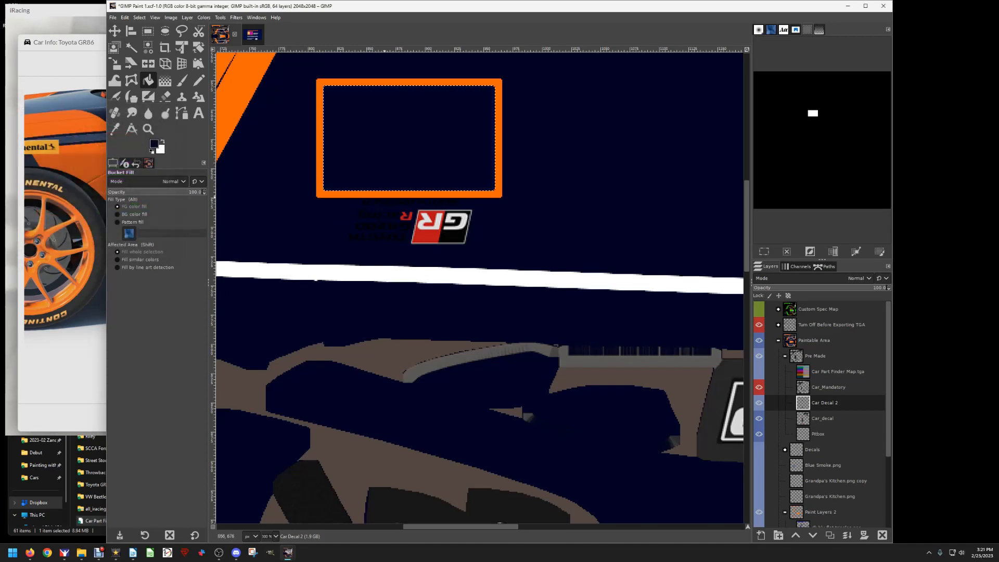
Clear the selection and fuzzy-select the green border of the number panel on the opposite door, below the upright GR logo.
{"action": "scroll", "coordinate": [395, 216], "scroll_direction": "down", "scroll_amount": 4}
{"action": "scroll", "coordinate": [395, 216], "scroll_direction": "down", "scroll_amount": 1}
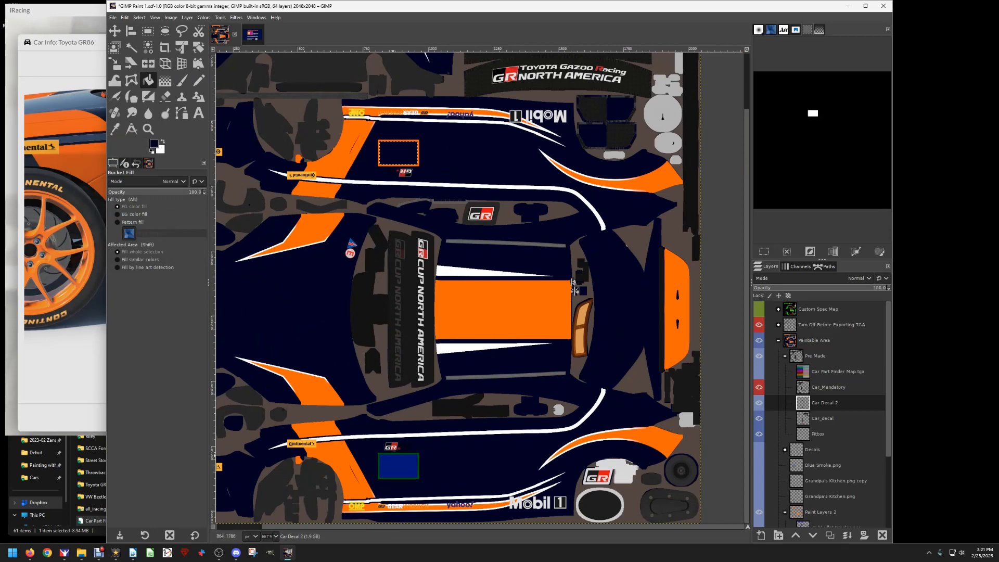
{"action": "scroll", "coordinate": [399, 471], "scroll_direction": "up", "scroll_amount": 1}
{"action": "scroll", "coordinate": [399, 471], "scroll_direction": "up", "scroll_amount": 5}
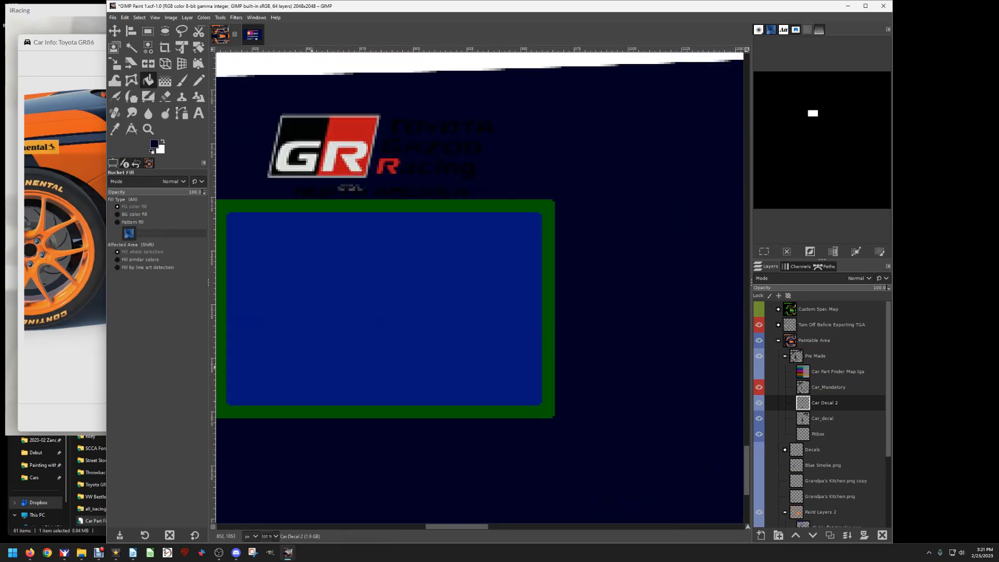
{"action": "left_click", "coordinate": [131, 47]}
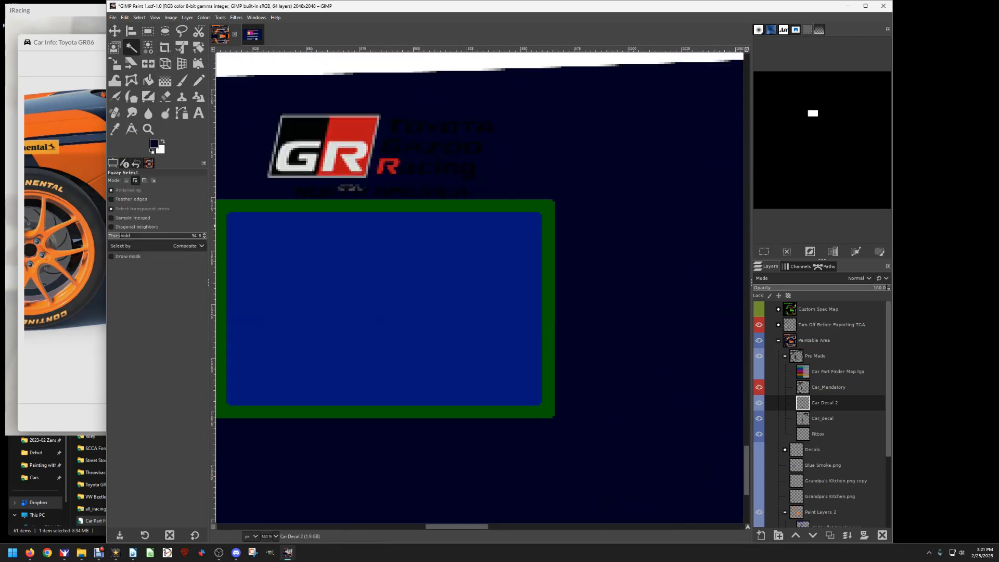
{"action": "left_click", "coordinate": [140, 17]}
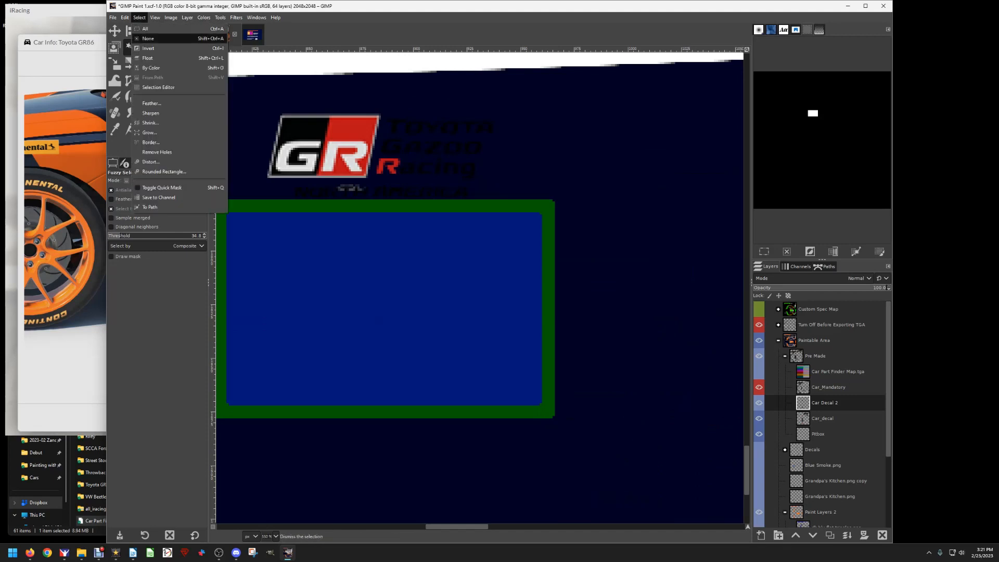
{"action": "left_click", "coordinate": [148, 38]}
{"action": "left_click", "coordinate": [257, 203]}
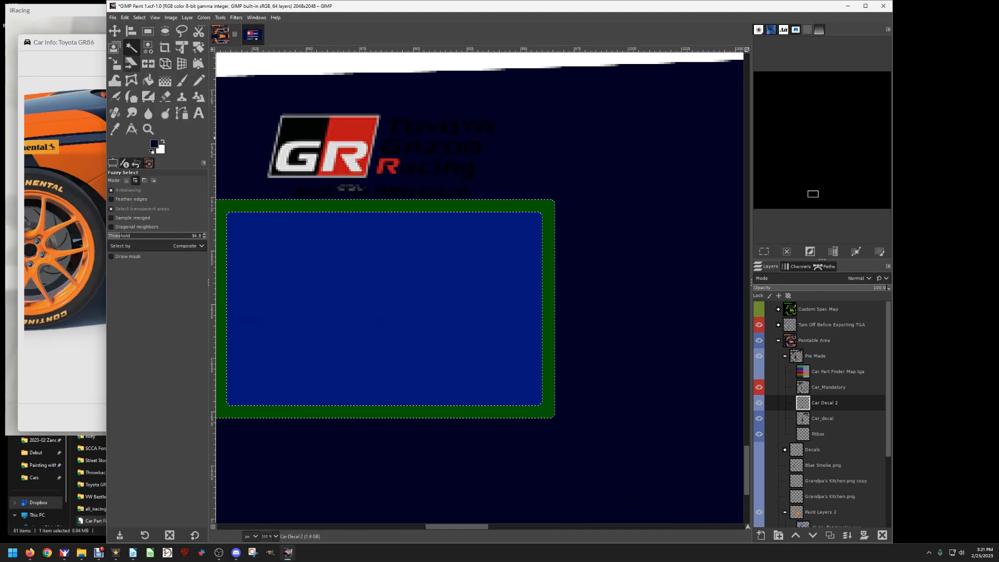
Fill the opposite door panel's green border with orange ff6700 and clear the selection.
{"action": "left_click", "coordinate": [149, 79]}
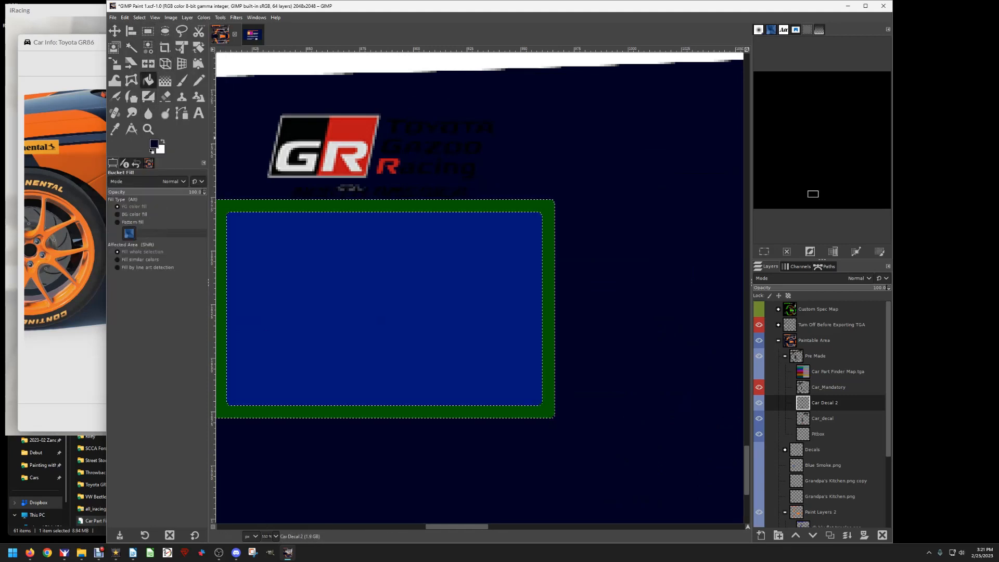
{"action": "left_click", "coordinate": [154, 144]}
{"action": "left_click", "coordinate": [114, 206]}
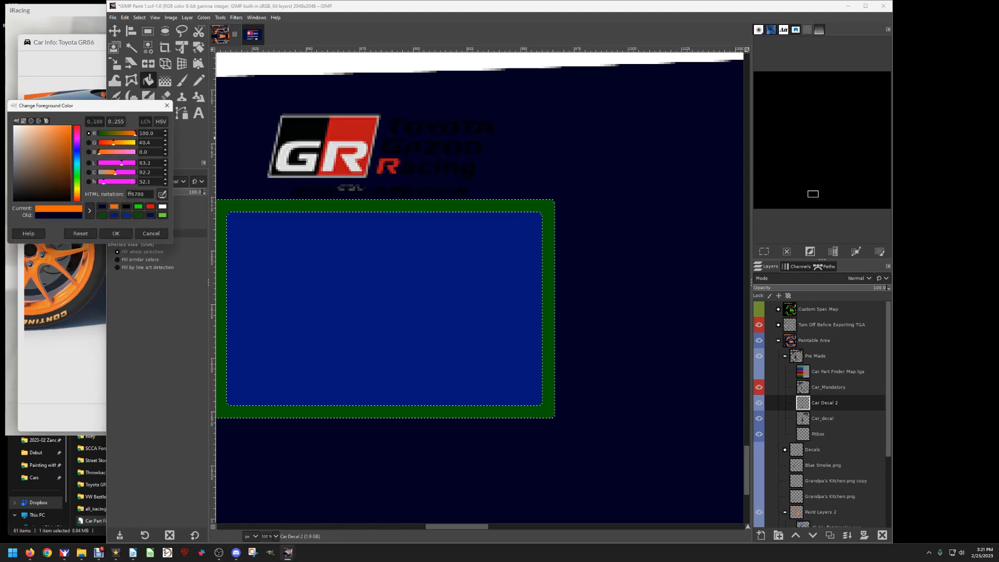
{"action": "left_click", "coordinate": [116, 233]}
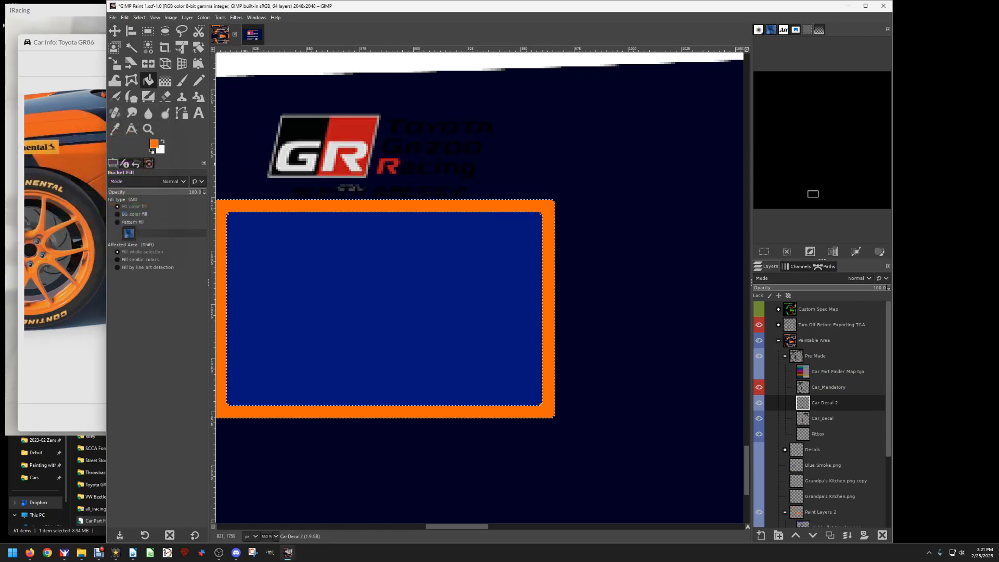
{"action": "left_click", "coordinate": [140, 17]}
{"action": "left_click", "coordinate": [148, 39]}
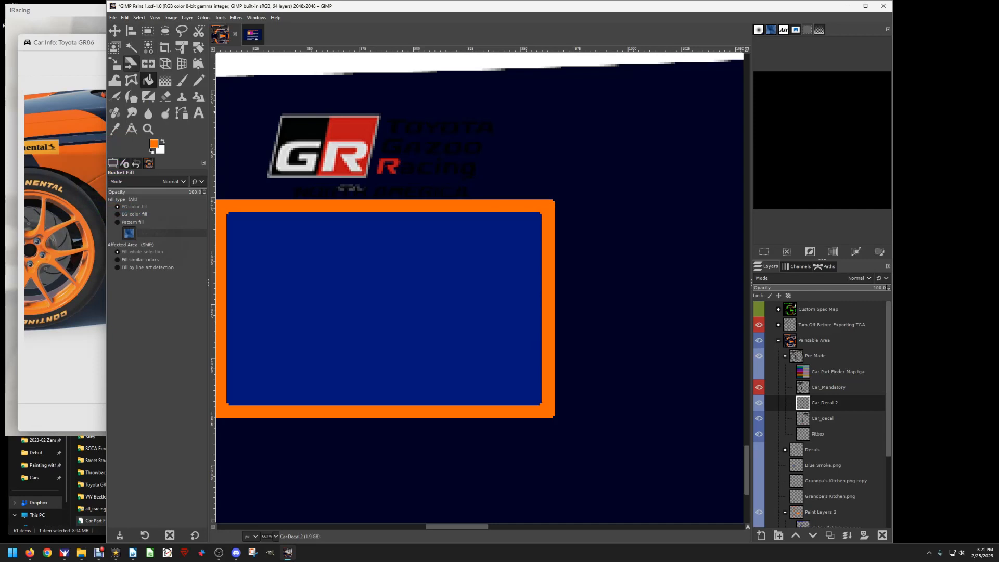
Fuzzy-select the blue interior of the opposite door's orange-bordered panel and fill it with dark navy 000123.
{"action": "left_click", "coordinate": [131, 48]}
{"action": "left_click", "coordinate": [280, 250]}
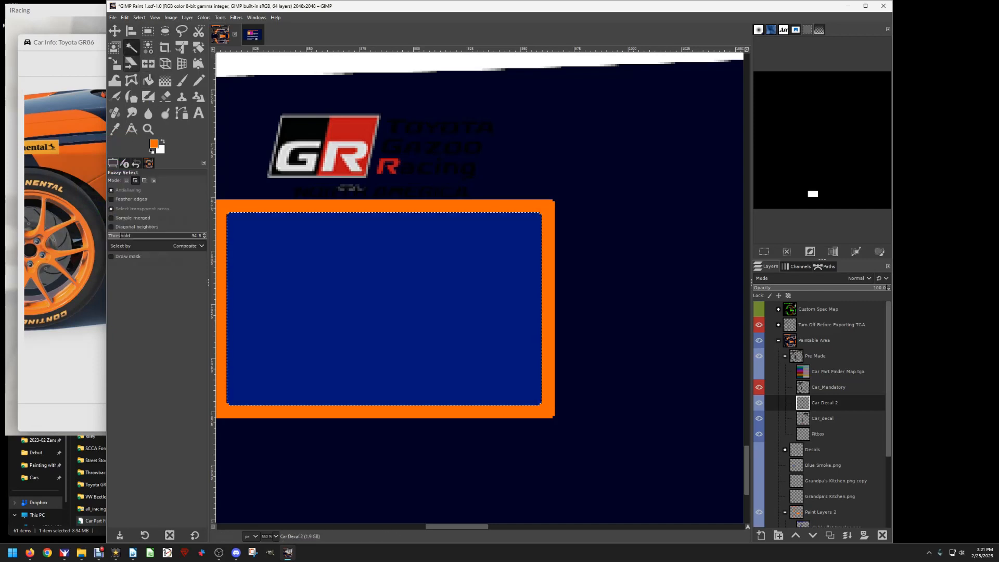
{"action": "left_click", "coordinate": [148, 80]}
{"action": "left_click", "coordinate": [154, 143]}
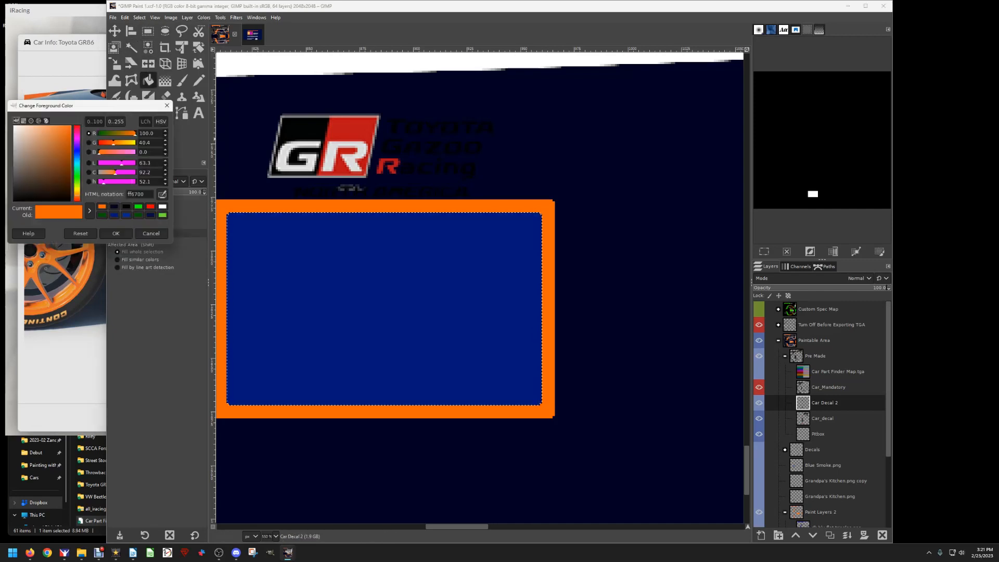
{"action": "left_click", "coordinate": [114, 206]}
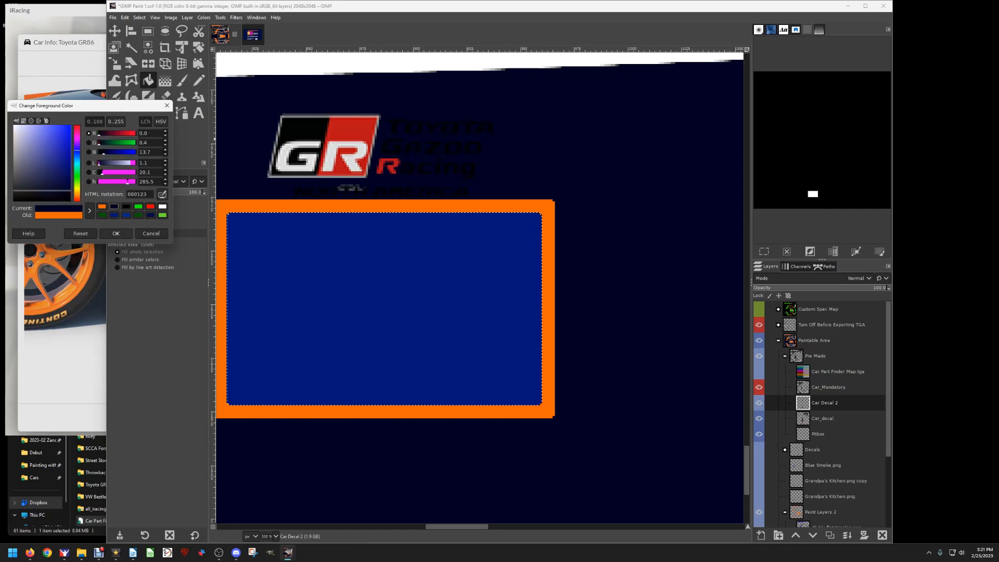
{"action": "left_click", "coordinate": [116, 233]}
{"action": "left_click", "coordinate": [339, 307]}
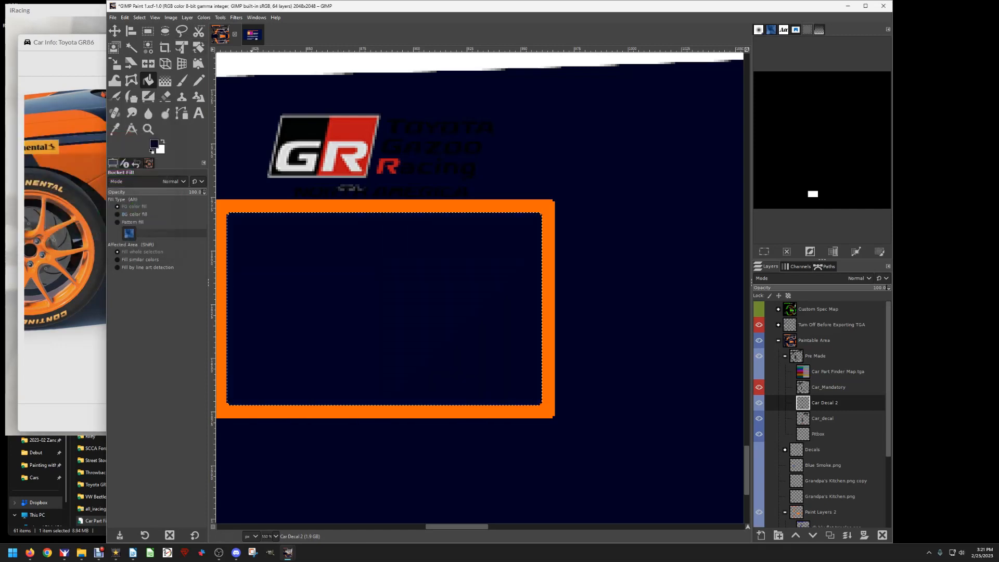
Export the visible livery over the car_spec TGA file and check the door on the iRacing car model.
{"action": "left_click", "coordinate": [112, 17]}
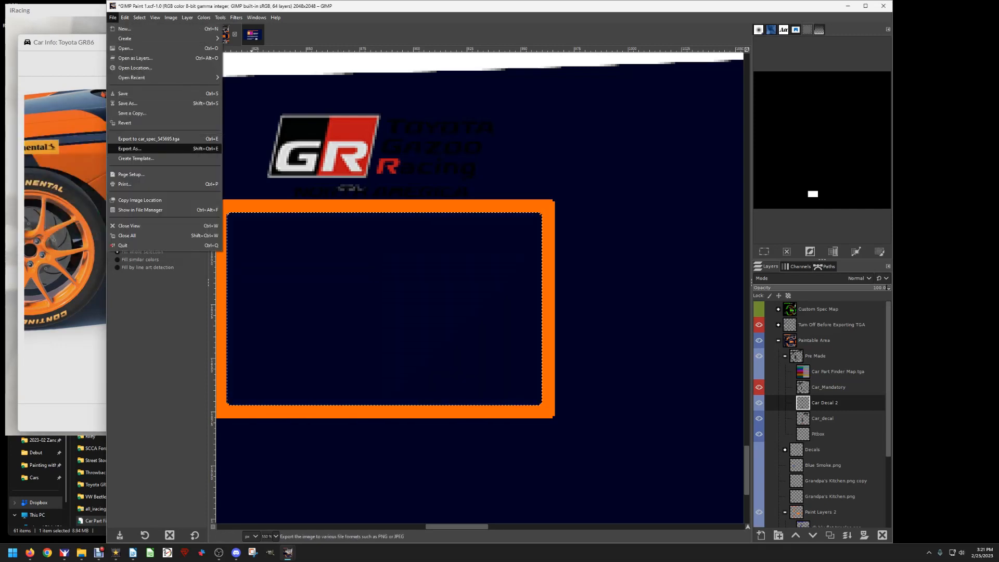
{"action": "left_click", "coordinate": [136, 138]}
{"action": "left_click", "coordinate": [88, 117]}
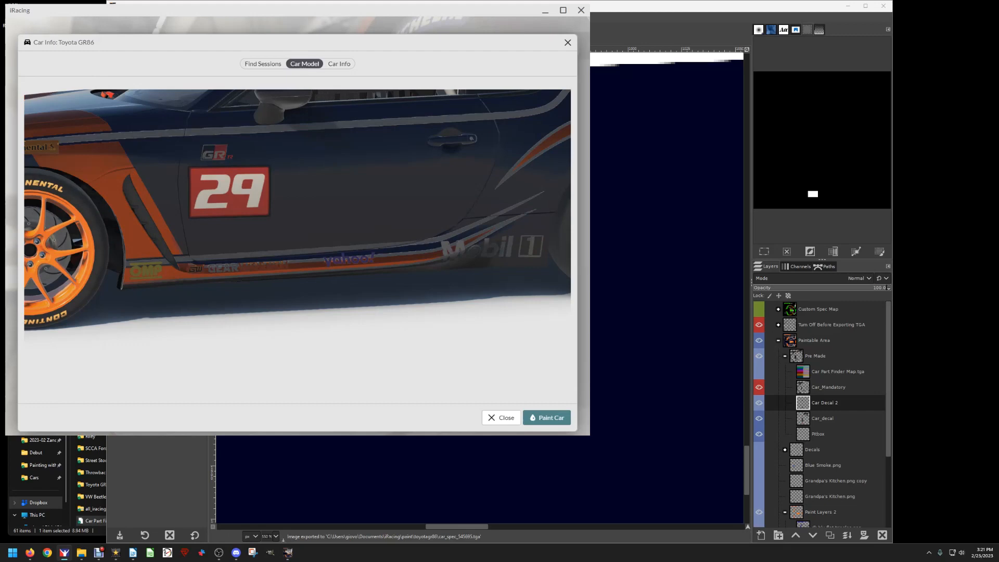
{"action": "left_click", "coordinate": [611, 51]}
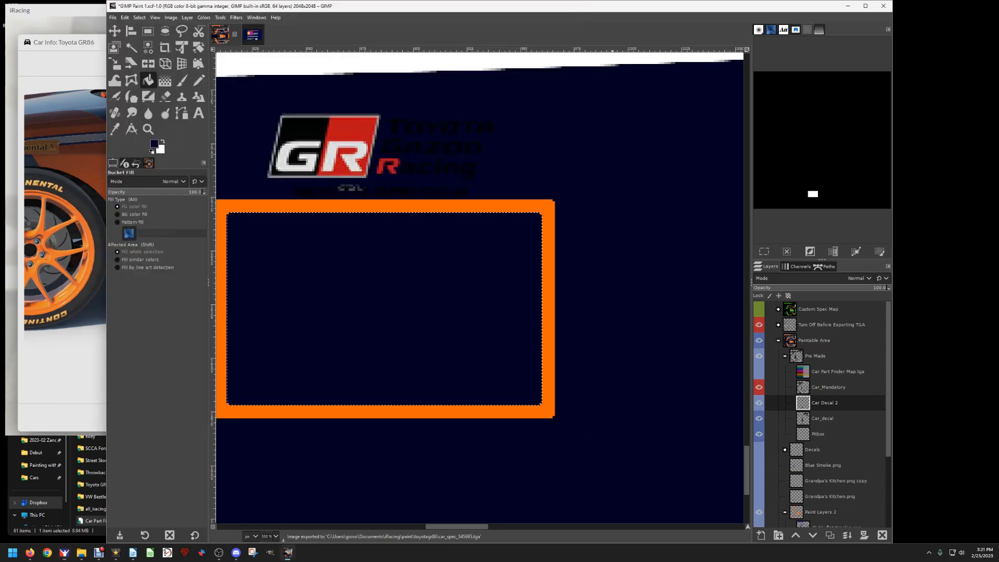
Export the livery as a TGA, replacing the existing non-spec car file in the toyotagr86 paint folder.
{"action": "left_click", "coordinate": [112, 17]}
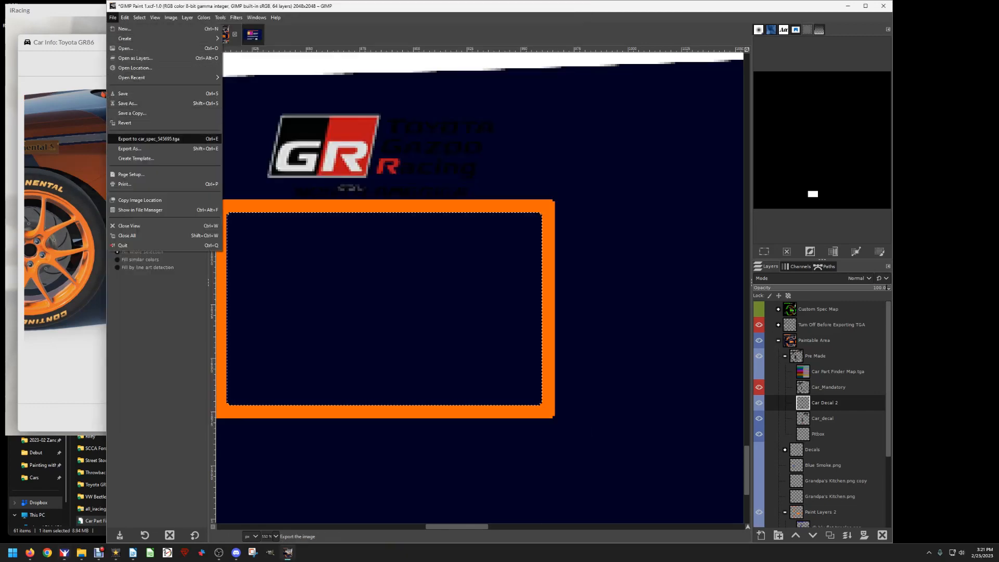
{"action": "left_click", "coordinate": [130, 149]}
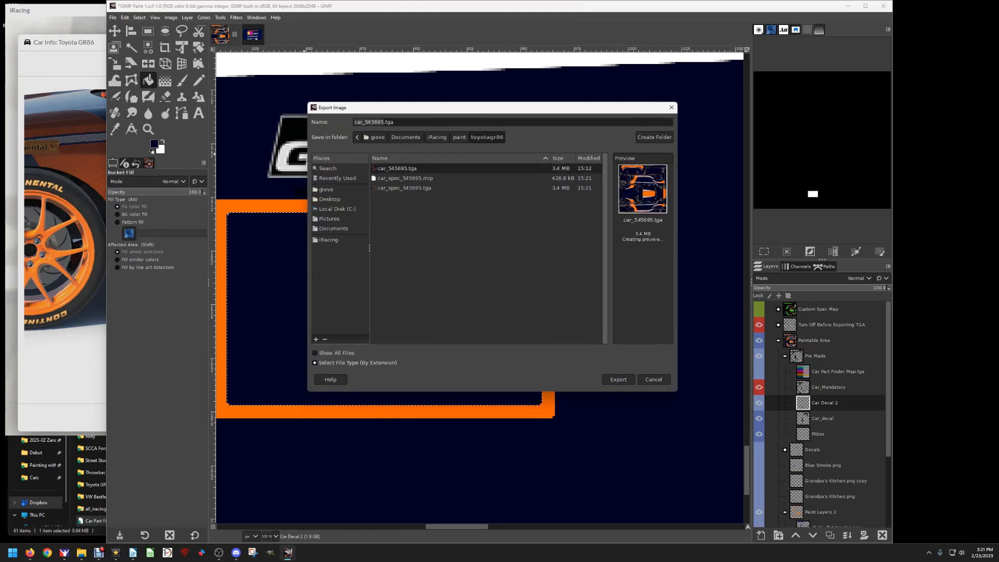
{"action": "left_click", "coordinate": [617, 379]}
{"action": "left_click", "coordinate": [531, 284]}
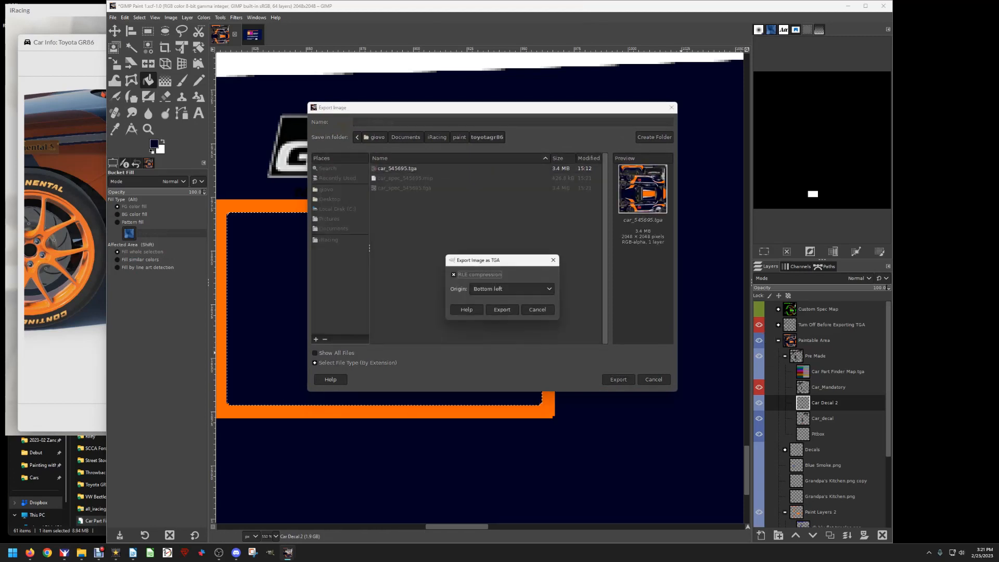
{"action": "key", "text": "Return"}
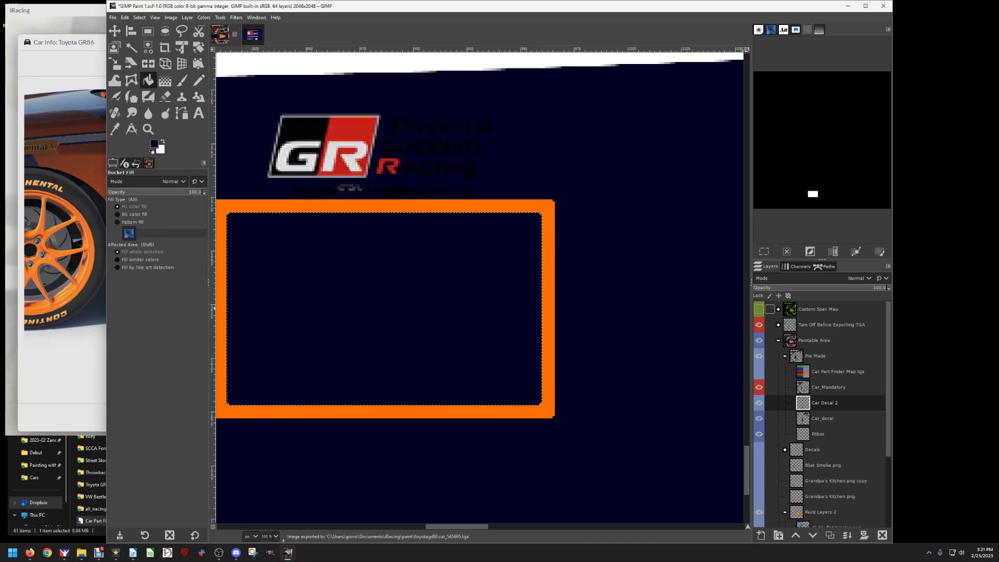
Show the Custom Spec Map group and clear the selection around the door panel interior.
{"action": "left_click", "coordinate": [759, 308]}
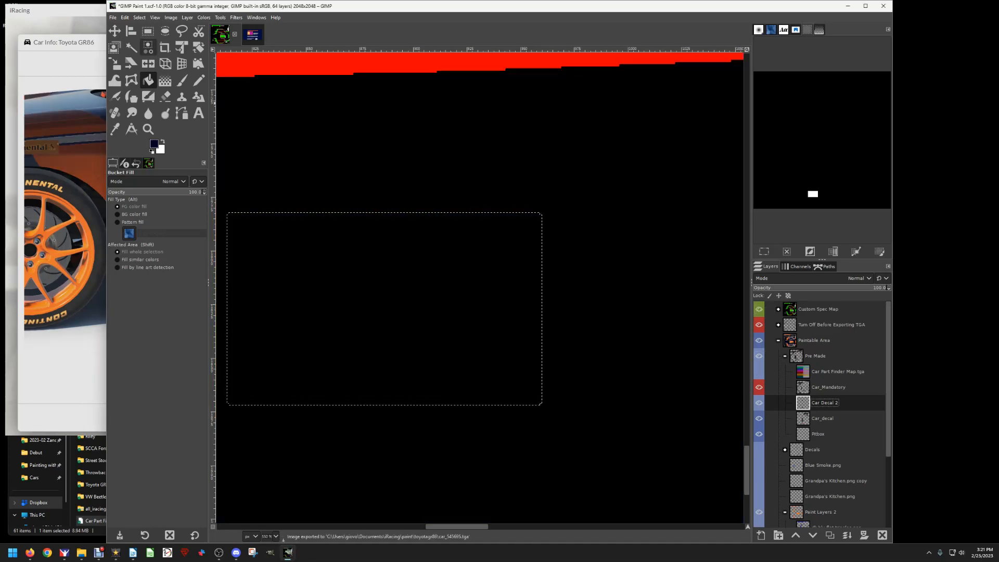
{"action": "left_click", "coordinate": [139, 17]}
{"action": "left_click", "coordinate": [148, 39]}
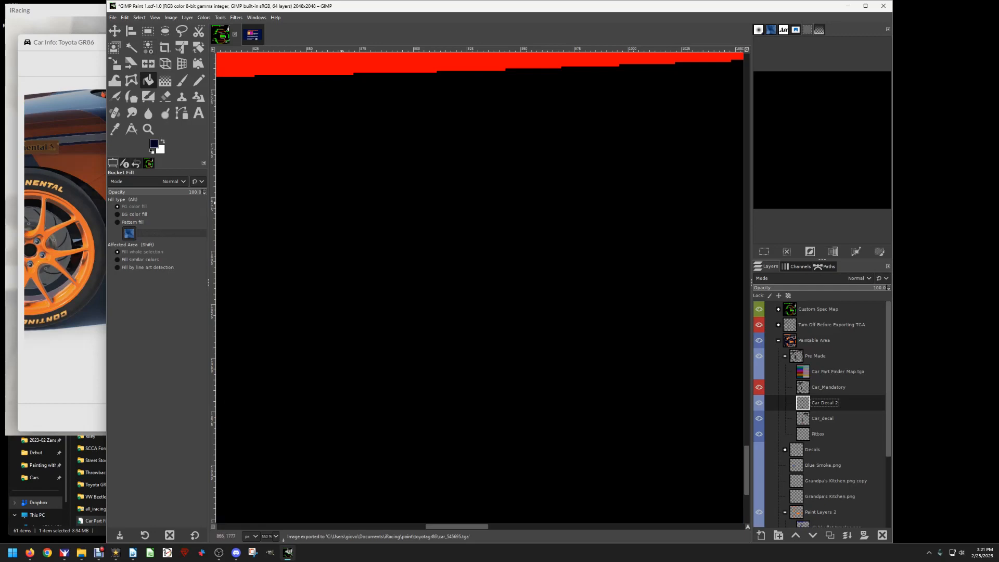
{"action": "scroll", "coordinate": [477, 312], "scroll_direction": "down", "scroll_amount": 7}
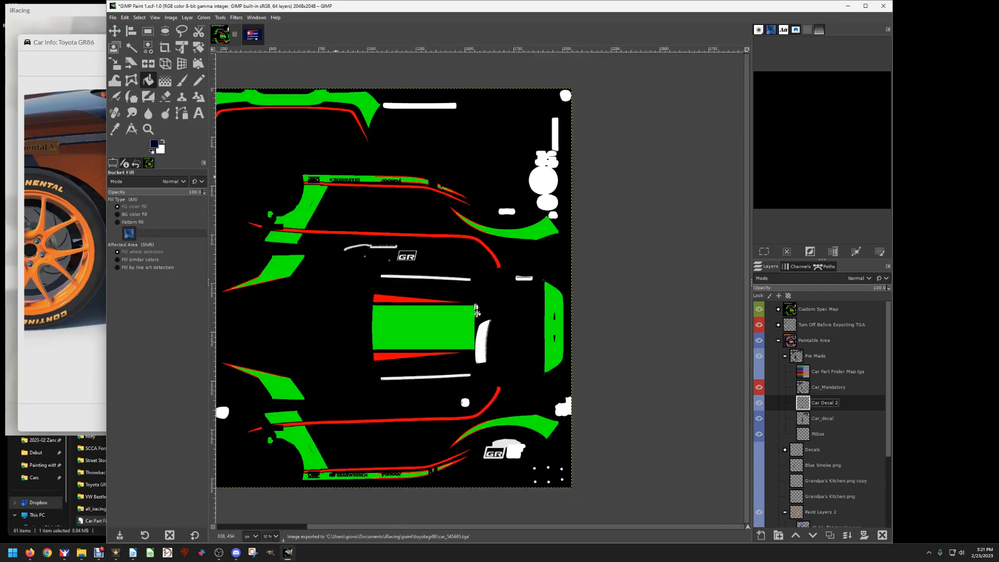
Export the spec map as a TGA, replacing the existing car_spec file in the toyotagr86 paint folder.
{"action": "left_click", "coordinate": [113, 17]}
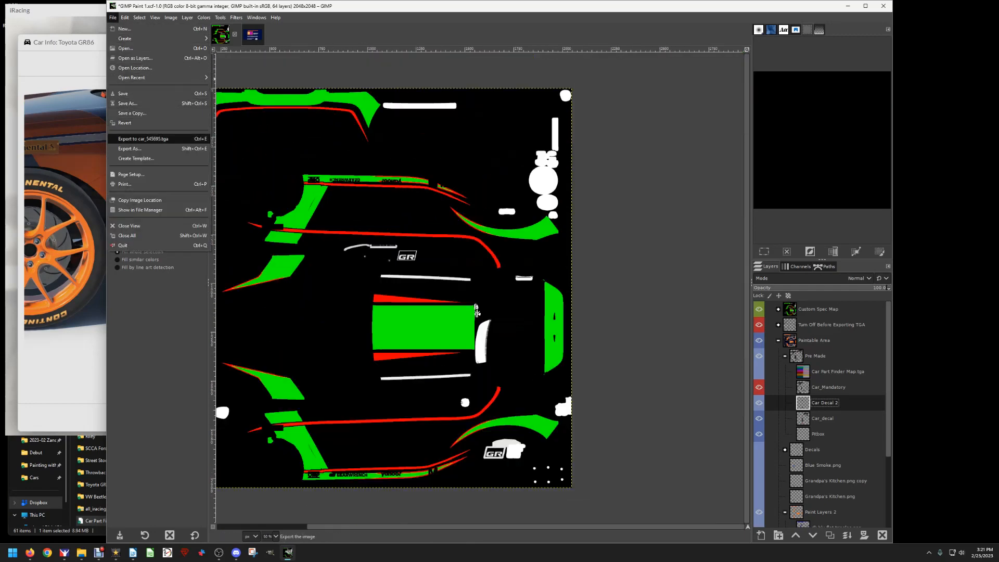
{"action": "key", "text": "Down"}
{"action": "key", "text": "Return"}
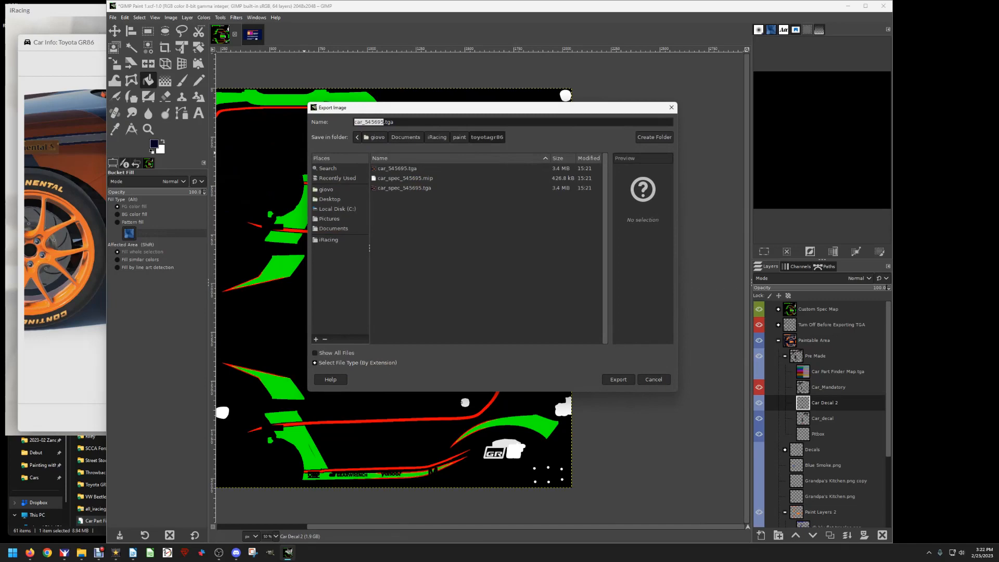
{"action": "left_click", "coordinate": [404, 188]}
{"action": "left_click", "coordinate": [618, 379]}
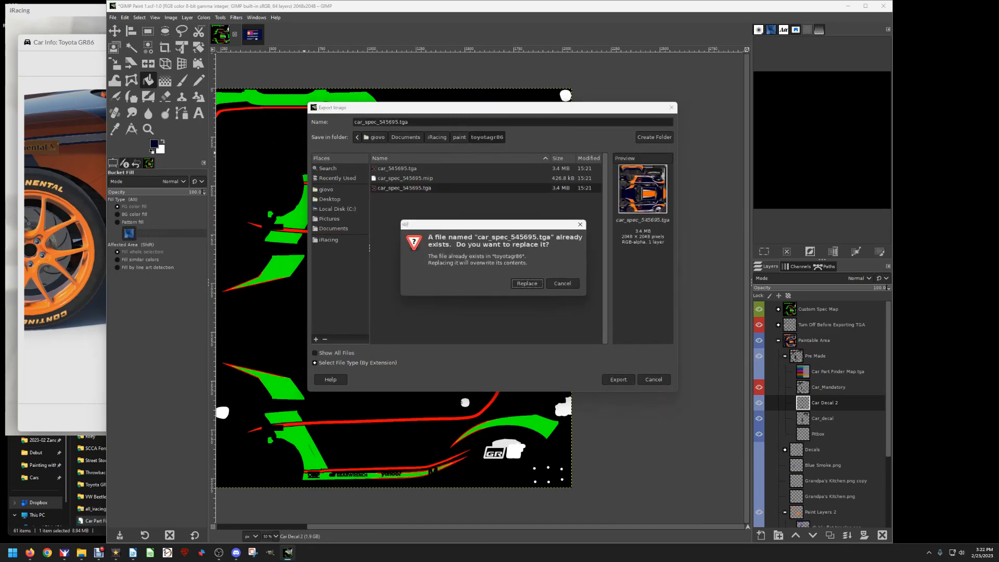
{"action": "left_click", "coordinate": [526, 284]}
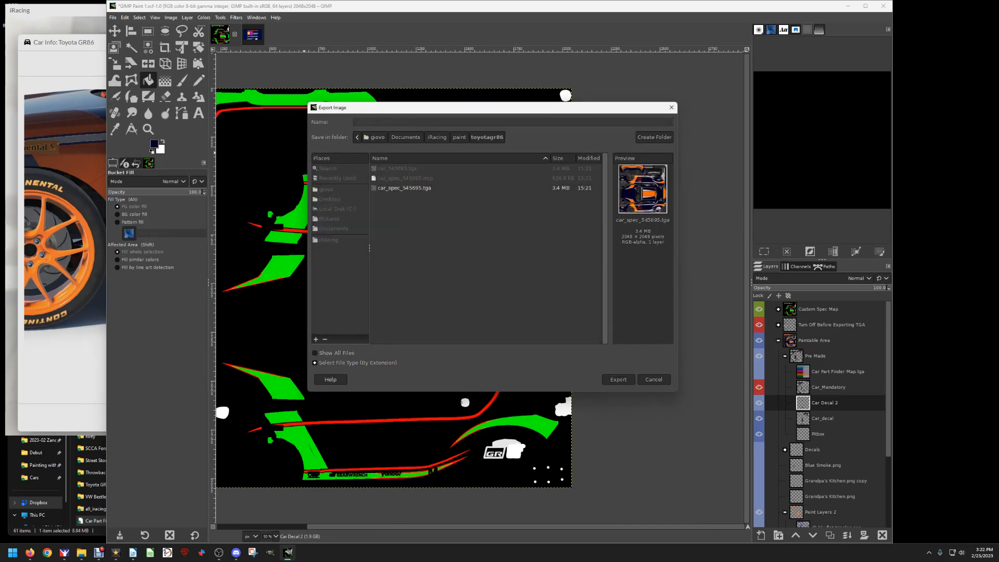
{"action": "left_click", "coordinate": [502, 310]}
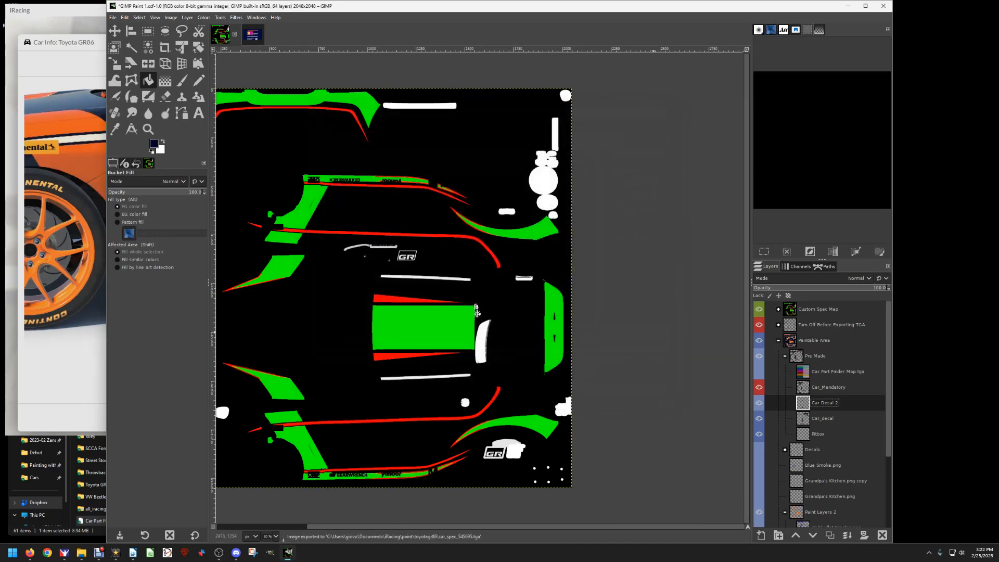
Hide the Custom Spec Map group and check the updated door number panel on the iRacing car model.
{"action": "left_click", "coordinate": [758, 308]}
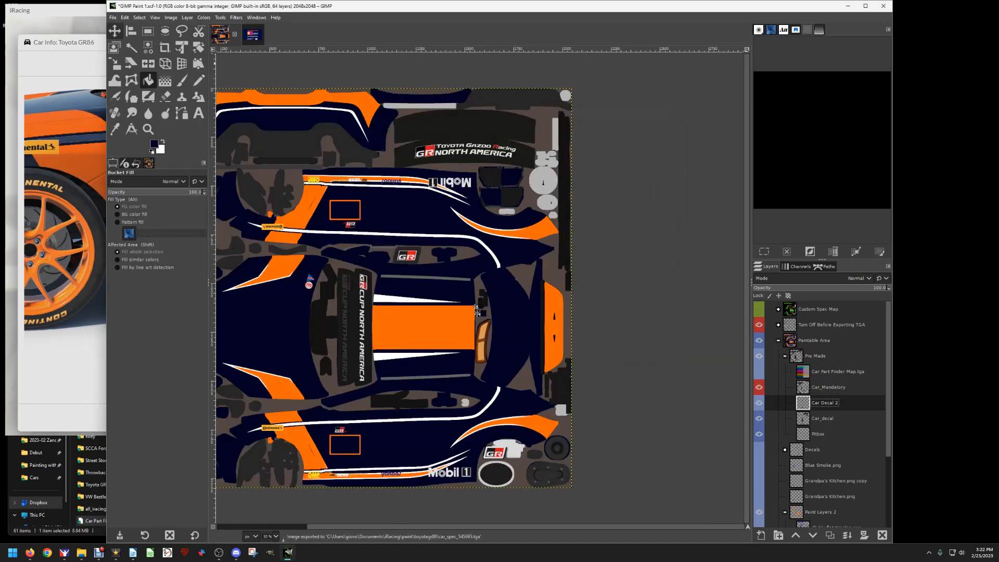
{"action": "left_click", "coordinate": [64, 552]}
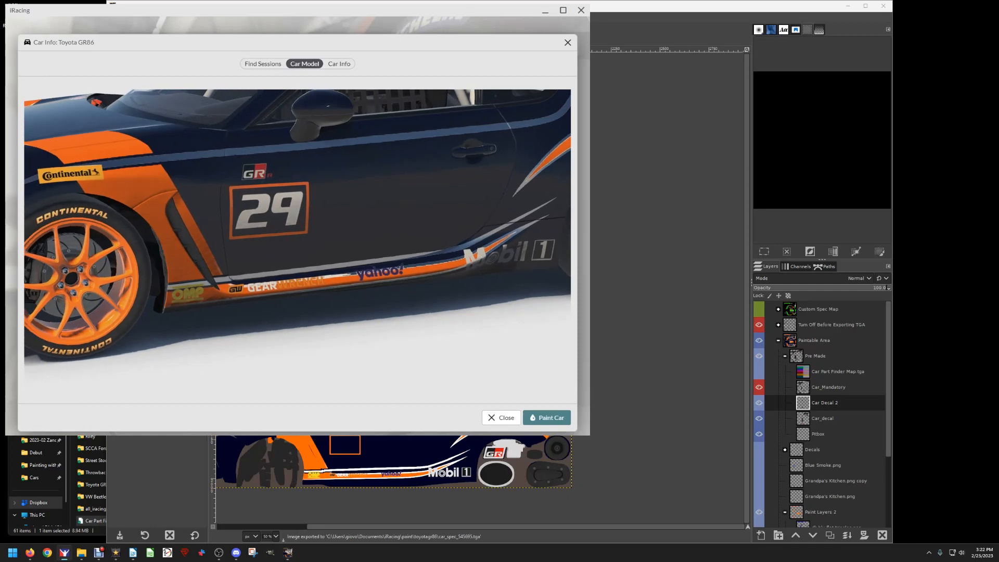
{"action": "key", "text": "alt+Tab"}
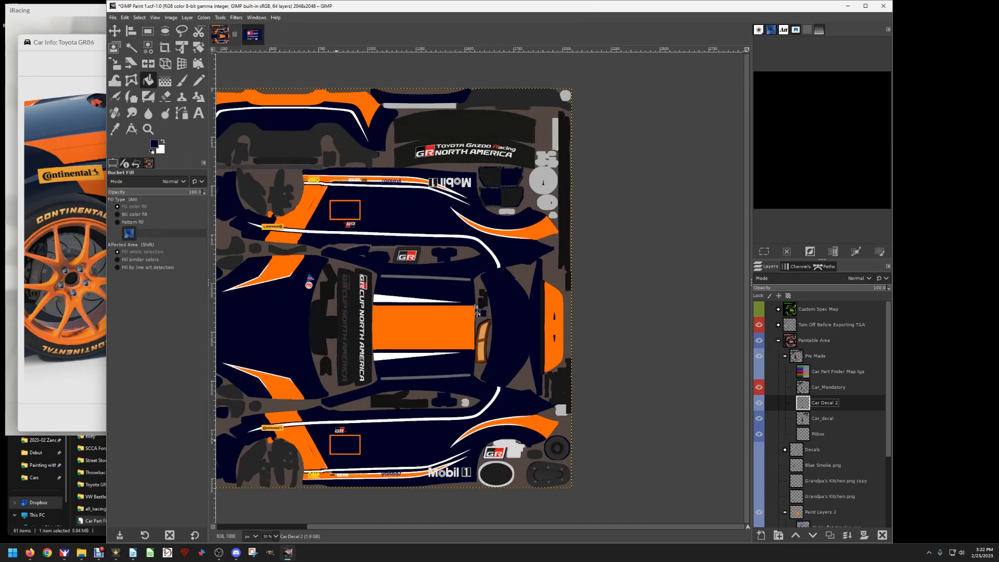
On the Car Decal 2 layer, rectangle-select the GR Racing logos on both doors, making the upright logo's selection about 147 × 45 px.
{"action": "scroll", "coordinate": [336, 441], "scroll_direction": "up", "scroll_amount": 5}
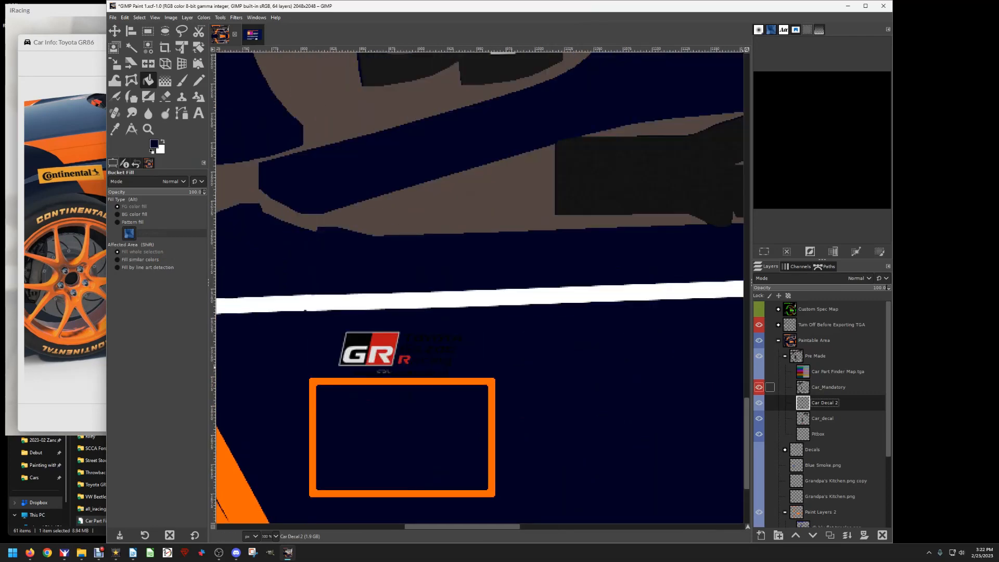
{"action": "left_click", "coordinate": [769, 418]}
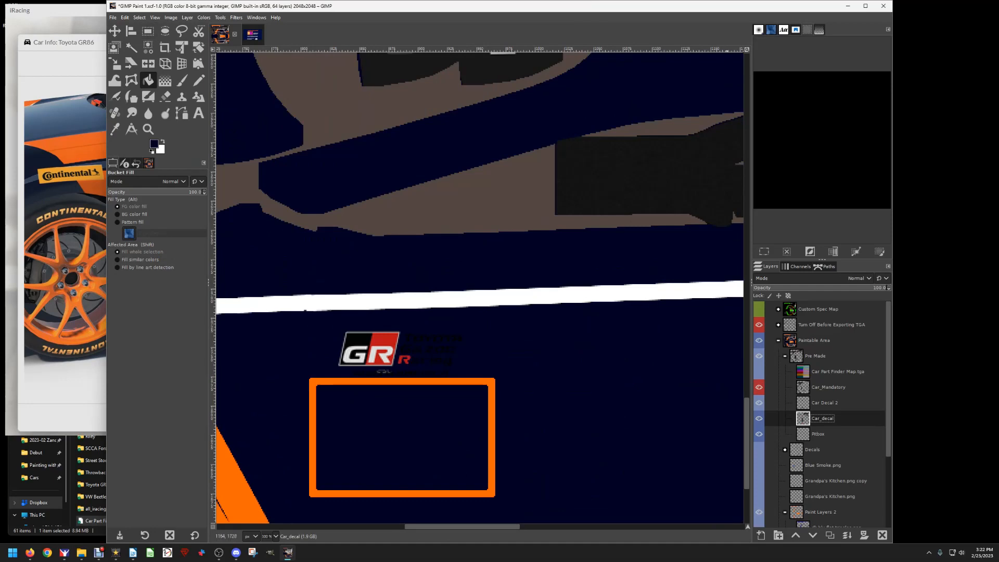
{"action": "left_click", "coordinate": [769, 402]}
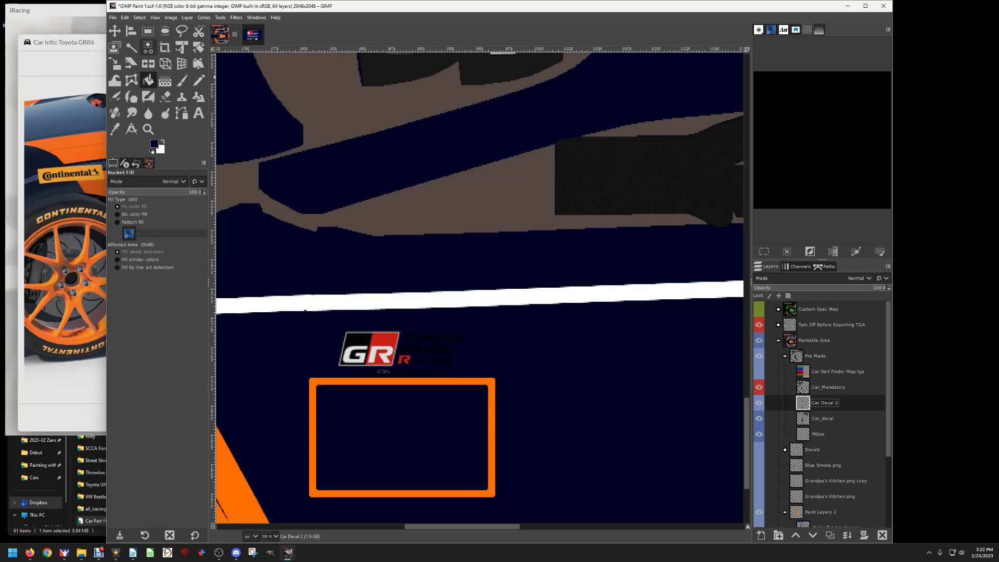
{"action": "left_click", "coordinate": [148, 31]}
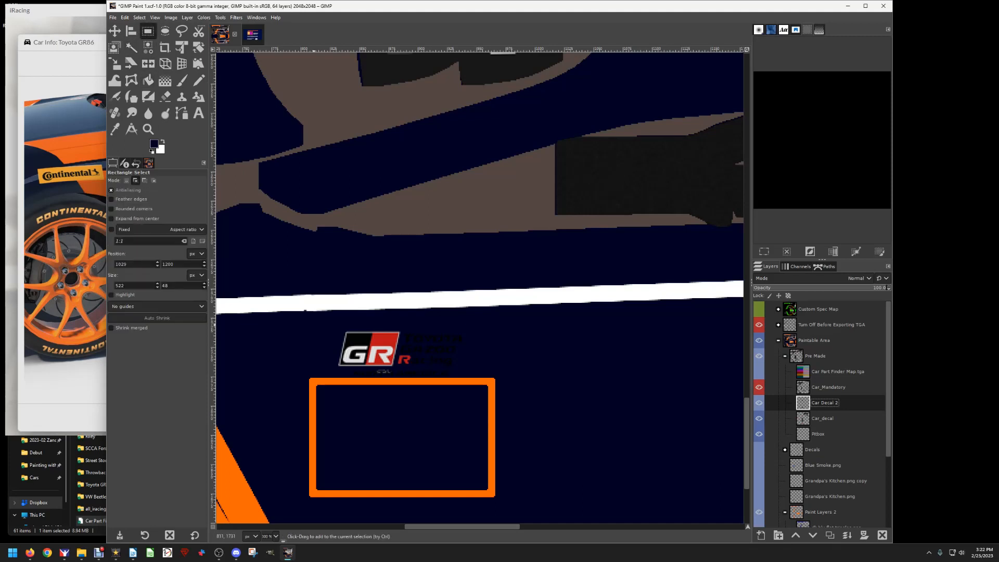
{"action": "left_click_drag", "start_coordinate": [315, 324], "coordinate": [487, 377]}
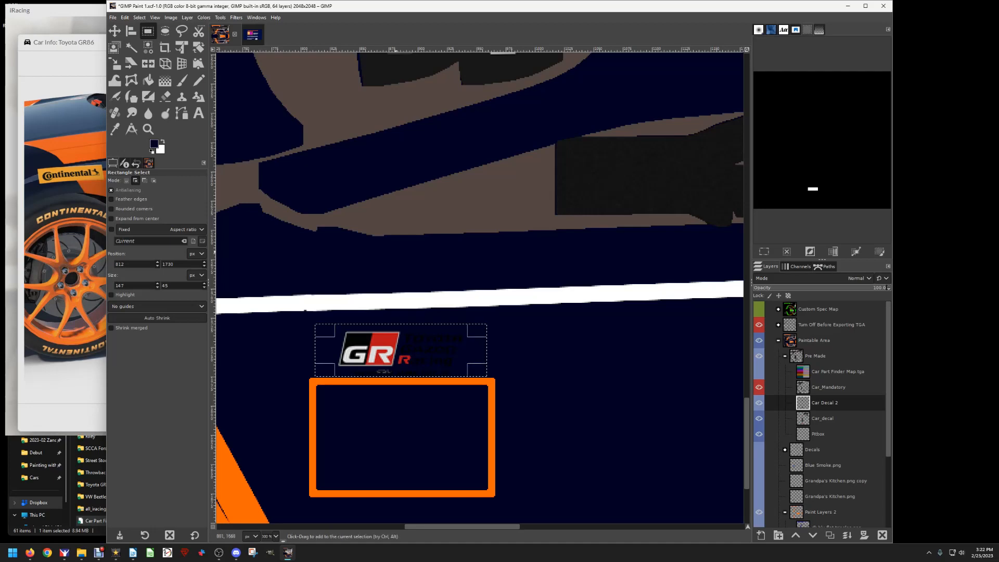
{"action": "scroll", "coordinate": [392, 251], "scroll_direction": "up", "scroll_amount": 20}
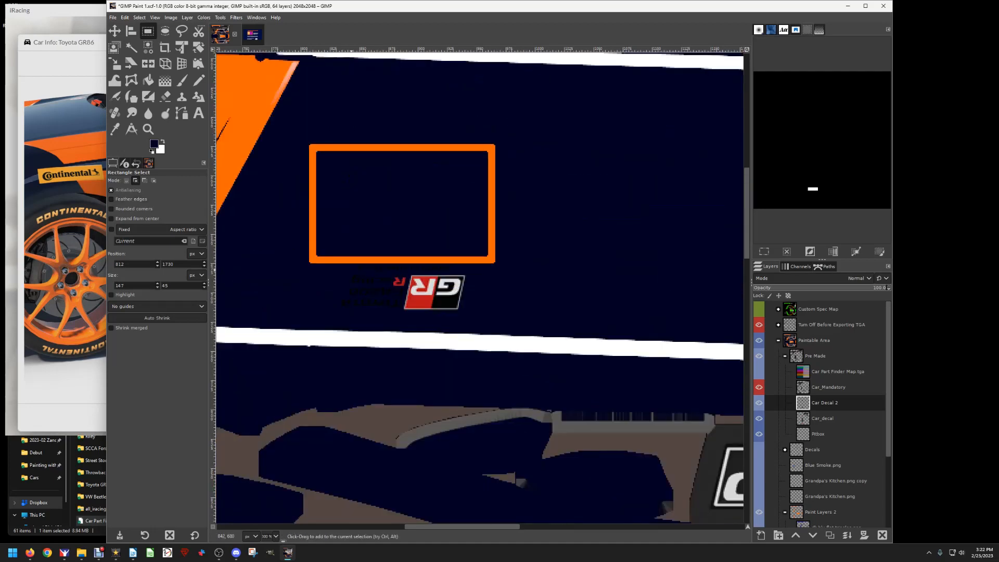
{"action": "left_click_drag", "start_coordinate": [328, 267], "coordinate": [480, 319]}
Fill both selected logo areas with dark navy 000123, check the Car Decal 2 layer's visibility, and clear the selection.
{"action": "key", "text": "shift+b"}
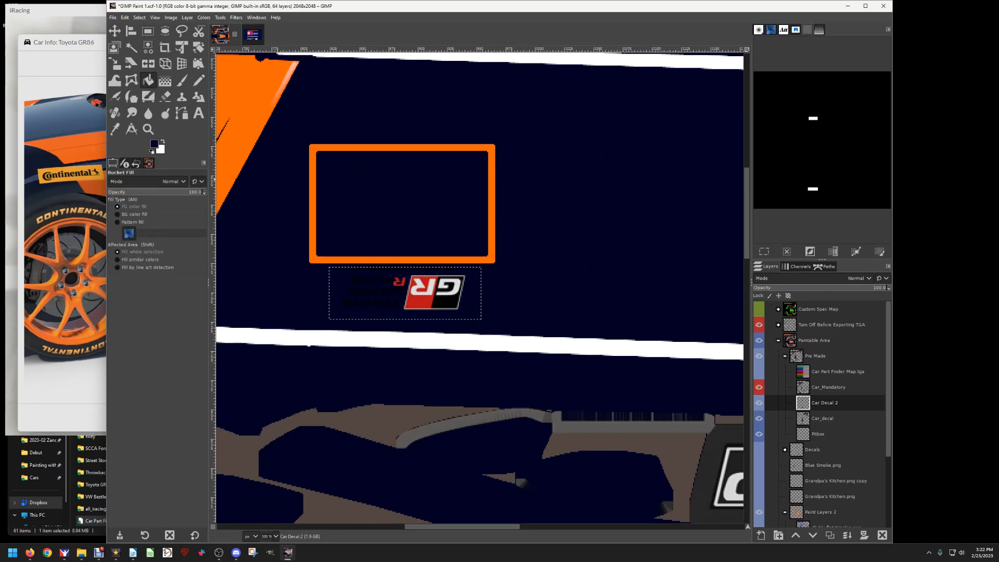
{"action": "left_click", "coordinate": [367, 285]}
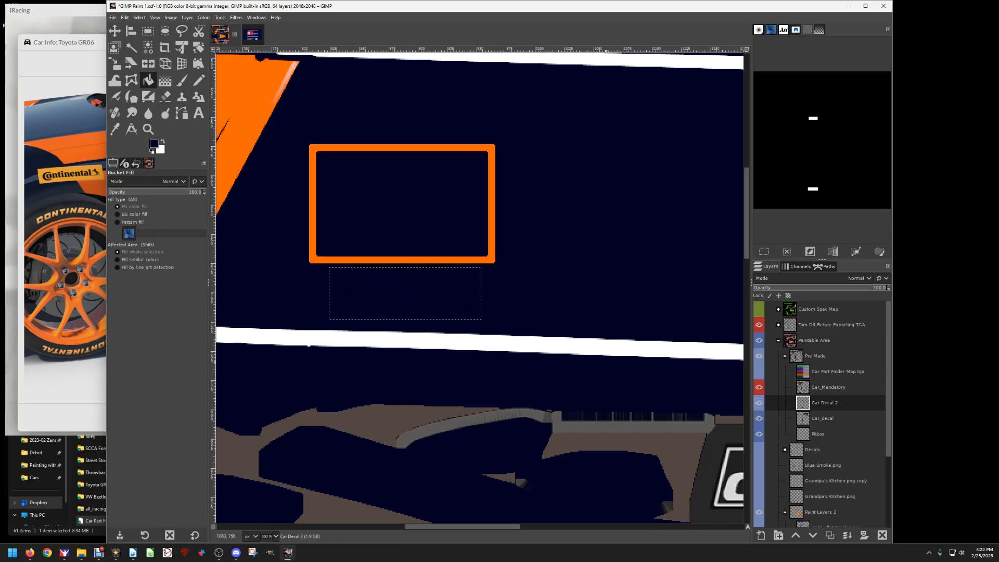
{"action": "scroll", "coordinate": [368, 284], "scroll_direction": "down", "scroll_amount": 15}
{"action": "scroll", "coordinate": [367, 284], "scroll_direction": "up", "scroll_amount": 5}
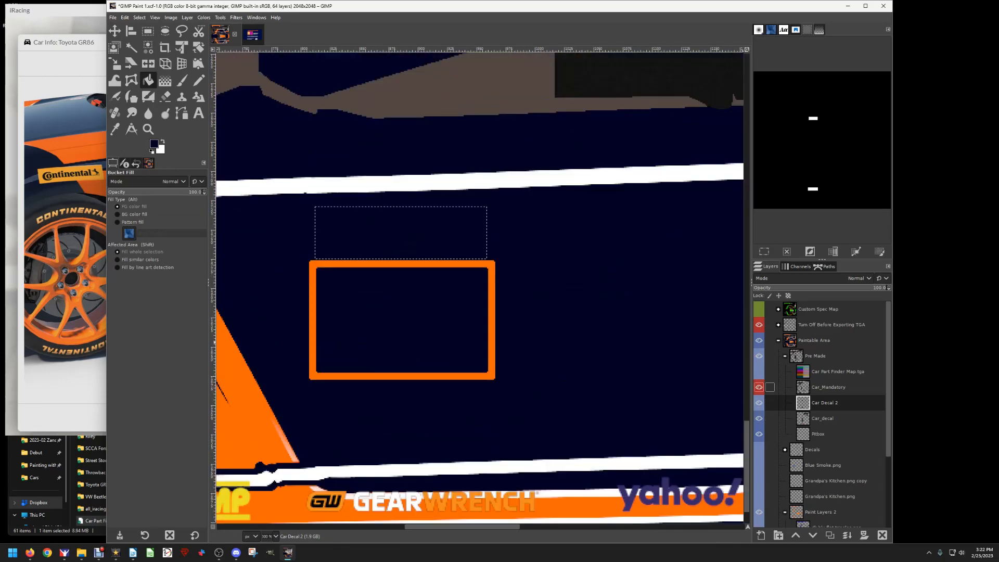
{"action": "left_click", "coordinate": [759, 402]}
{"action": "left_click", "coordinate": [759, 402]}
{"action": "left_click", "coordinate": [139, 17]}
{"action": "left_click", "coordinate": [145, 38]}
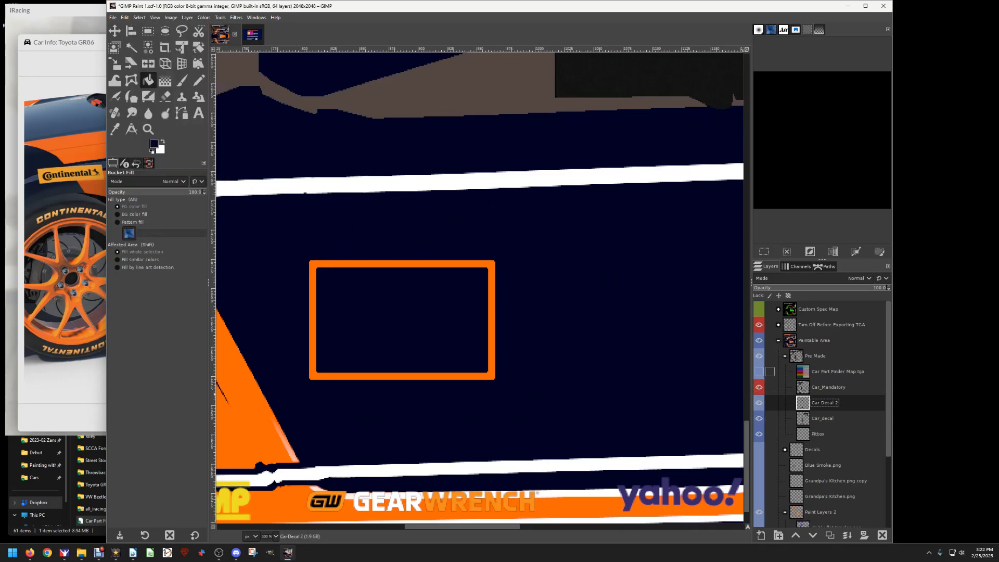
Open 2023 E2WR Logo White.png from the iRacing/E2W/Logos 2023 folder as a new layer.
{"action": "left_click", "coordinate": [112, 17]}
{"action": "left_click", "coordinate": [128, 59]}
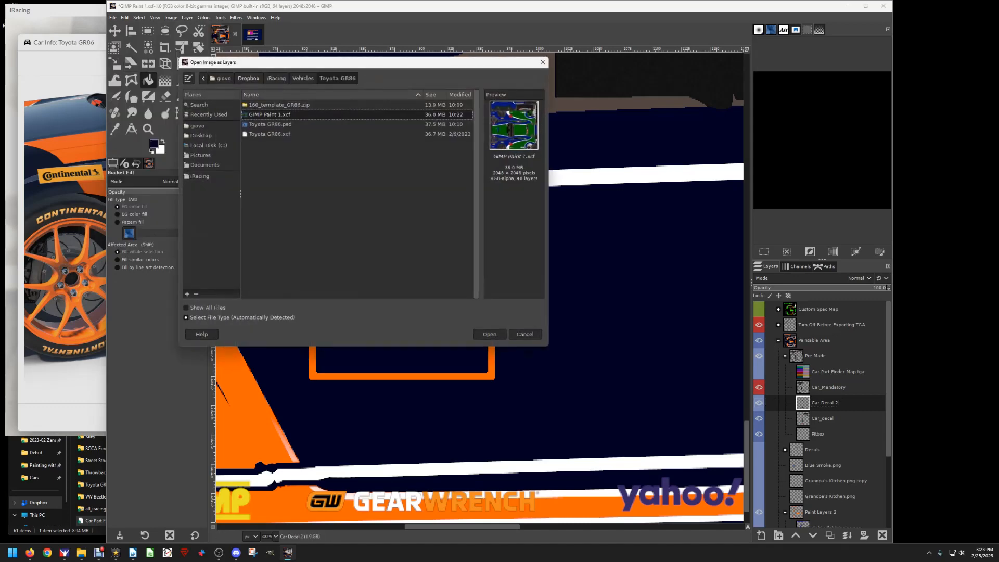
{"action": "left_click", "coordinate": [277, 78]}
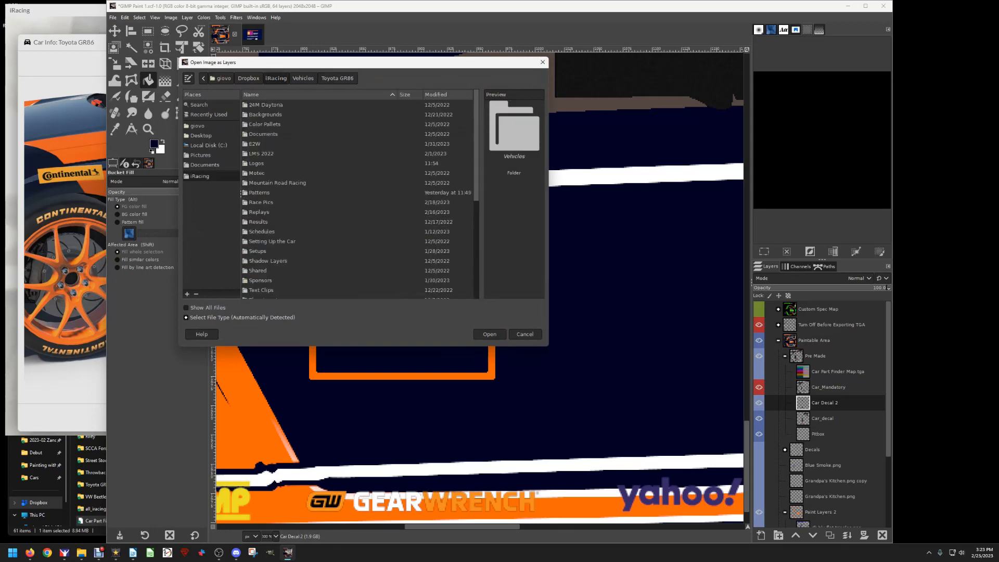
{"action": "double_click", "coordinate": [254, 144]}
{"action": "double_click", "coordinate": [263, 114]}
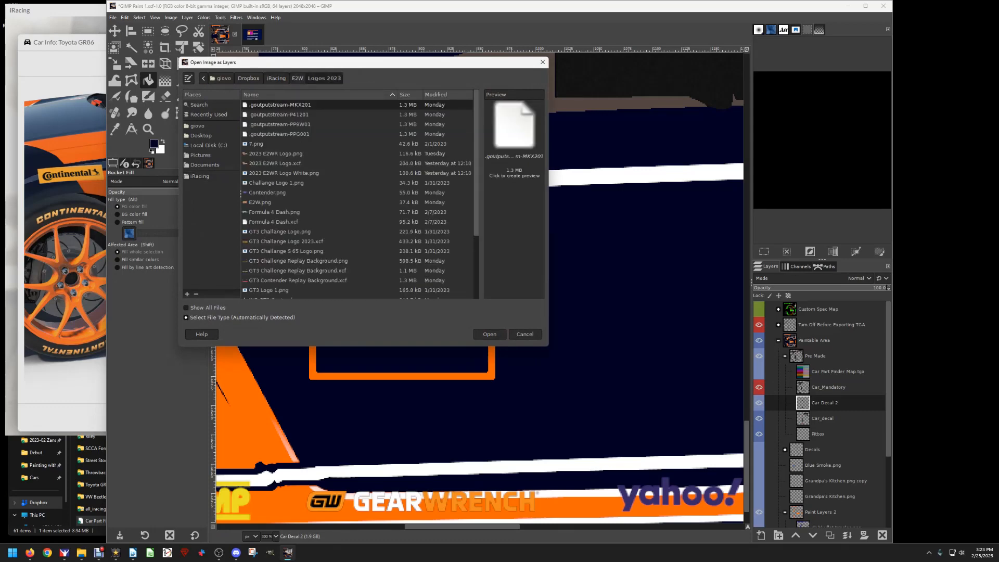
{"action": "left_click", "coordinate": [275, 154]}
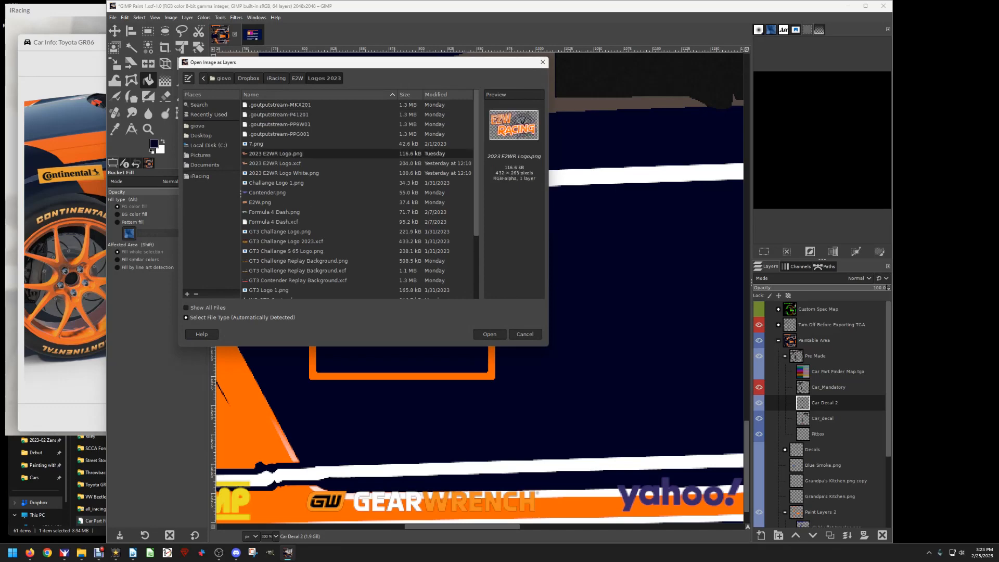
{"action": "left_click", "coordinate": [283, 173]}
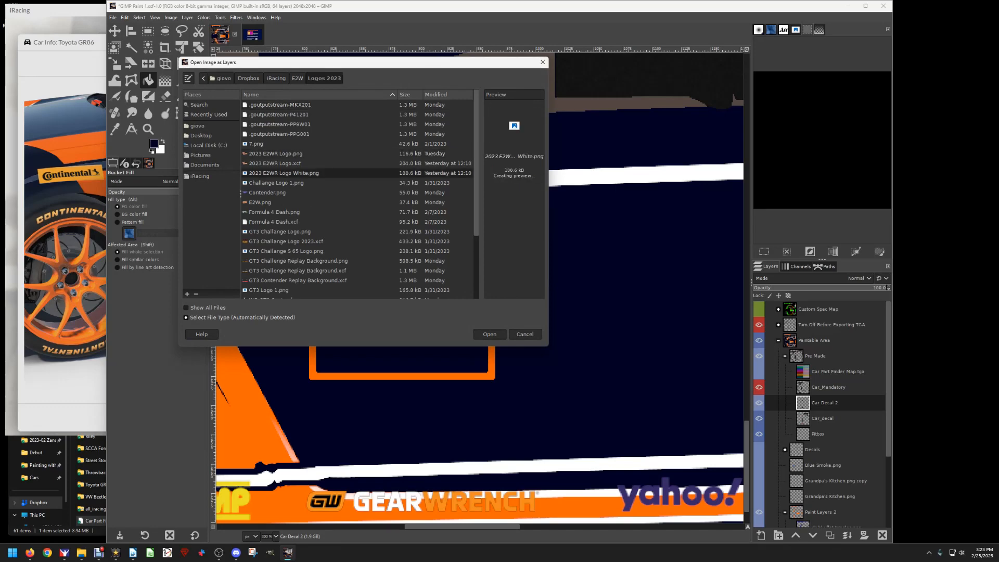
{"action": "left_click", "coordinate": [489, 334]}
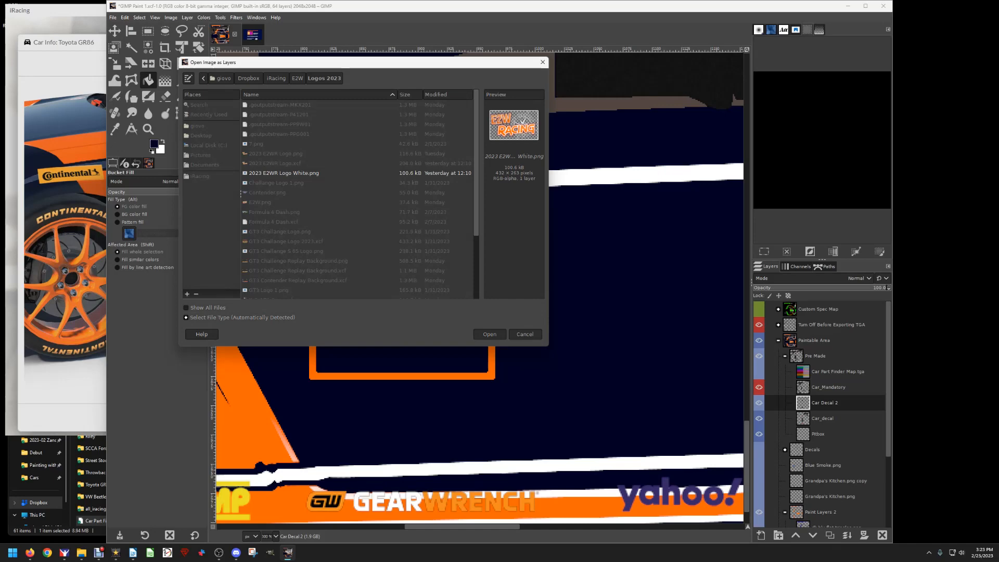
Move the E2W Racing logo layer down over the number panel on the lower door.
{"action": "scroll", "coordinate": [507, 262], "scroll_direction": "down", "scroll_amount": 4, "text": "ctrl"}
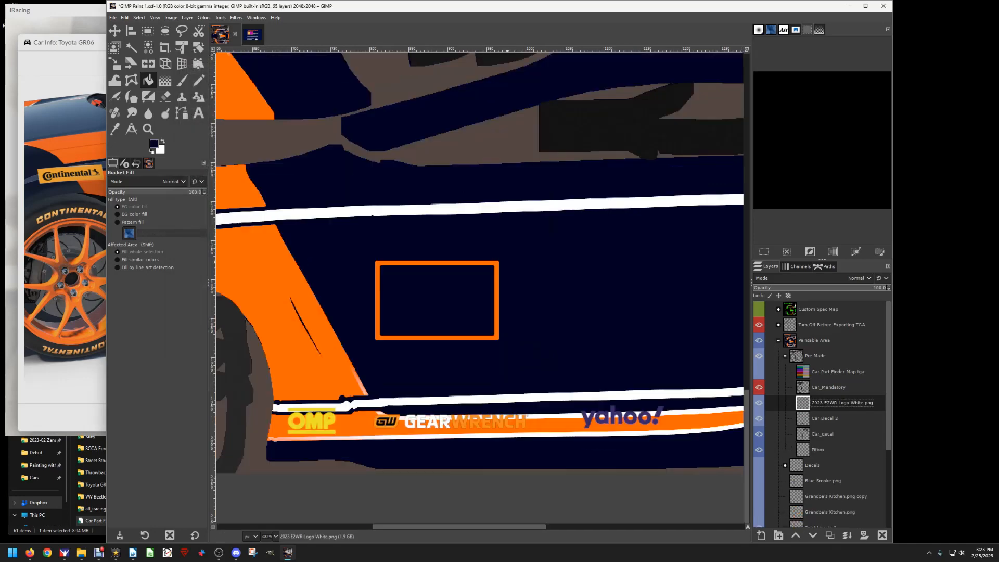
{"action": "left_click", "coordinate": [114, 31]}
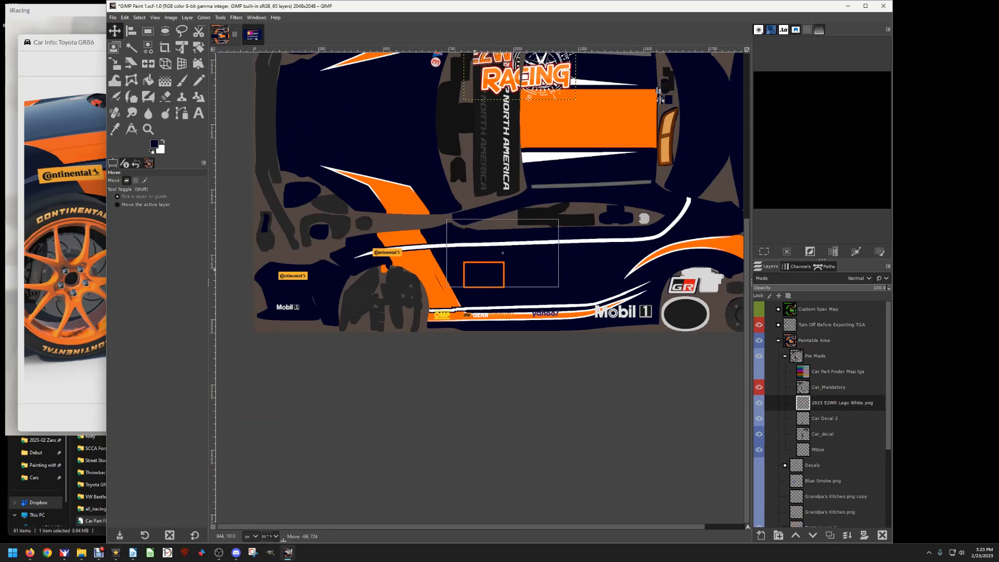
{"action": "left_click_drag", "start_coordinate": [495, 79], "coordinate": [494, 268]}
{"action": "scroll", "coordinate": [494, 266], "scroll_direction": "up", "scroll_amount": 4, "text": "ctrl"}
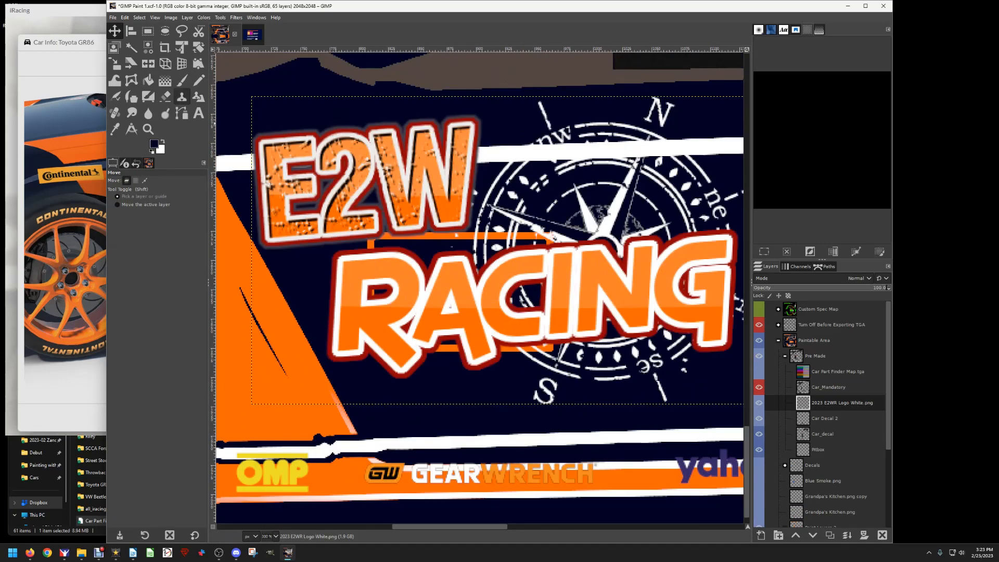
Scale the E2W Racing logo to 102 × 62 px and place it directly above the door's orange number frame.
{"action": "left_click", "coordinate": [115, 63]}
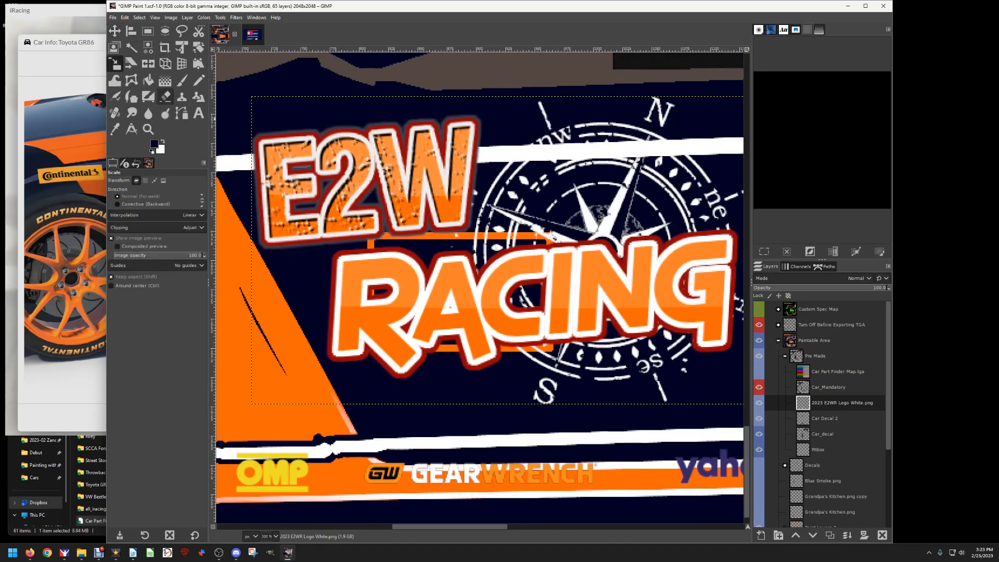
{"action": "left_click", "coordinate": [340, 207]}
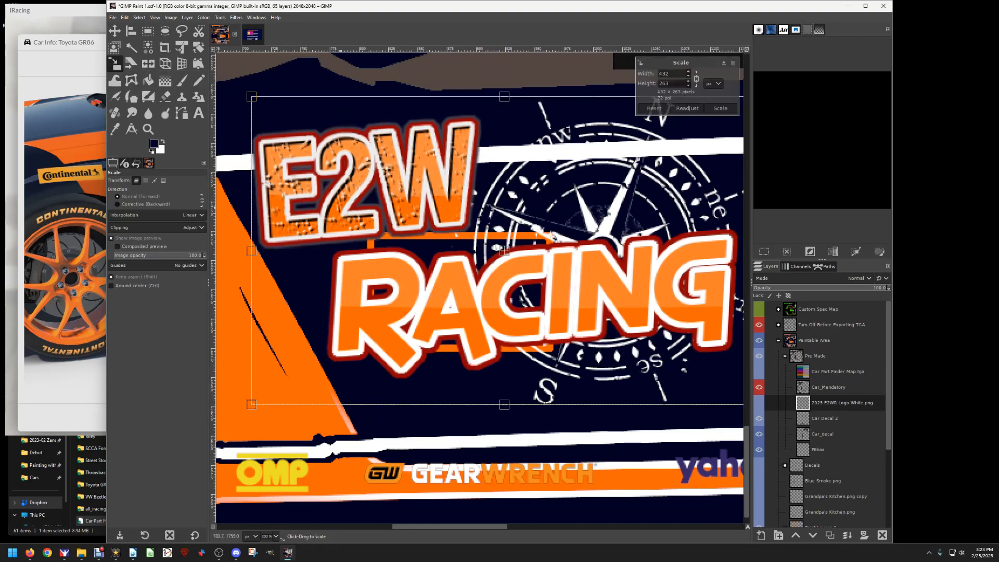
{"action": "left_click_drag", "start_coordinate": [251, 96], "coordinate": [469, 211]}
{"action": "left_click_drag", "start_coordinate": [569, 274], "coordinate": [486, 223]}
{"action": "left_click_drag", "start_coordinate": [425, 182], "coordinate": [456, 198]}
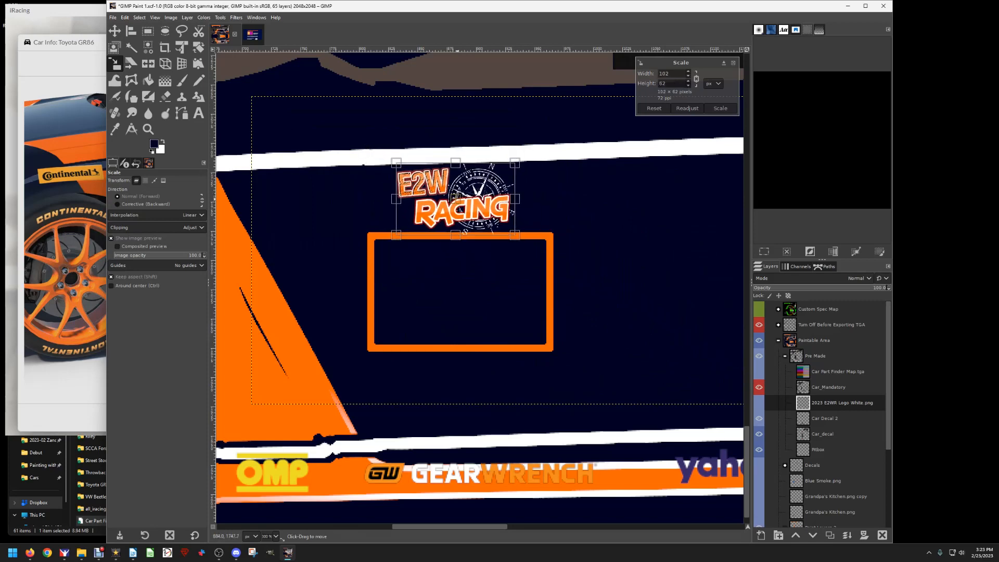
{"action": "left_click", "coordinate": [720, 108]}
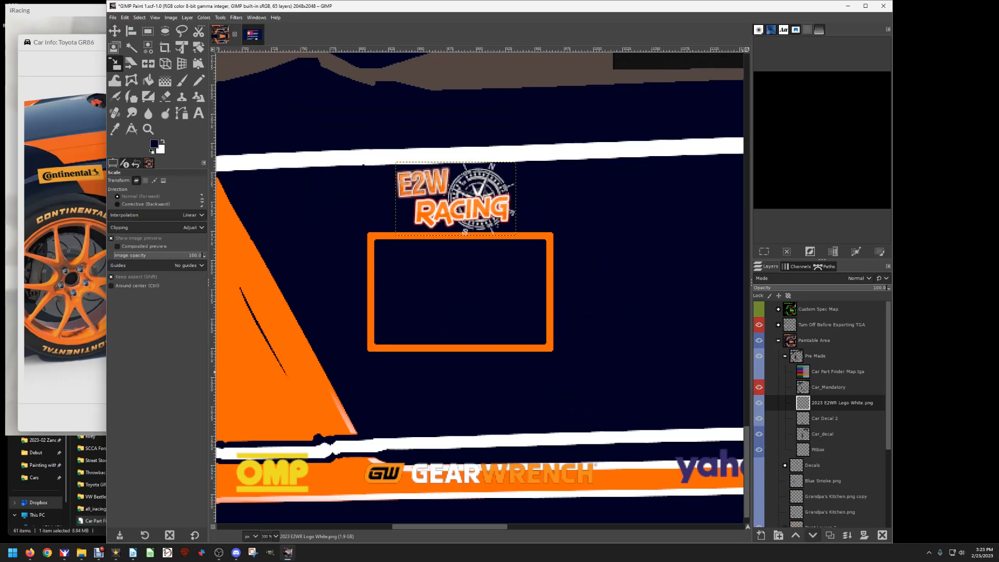
Duplicate the logo layer, renaming the original 2023 E2WR DS and the copy 2023 E2WR PS.
{"action": "left_click", "coordinate": [830, 535]}
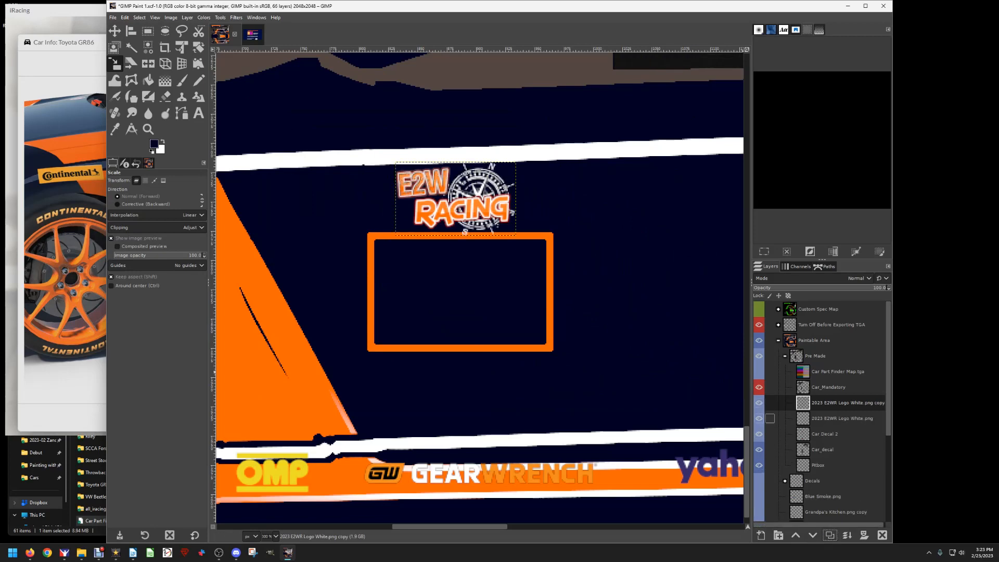
{"action": "left_click", "coordinate": [839, 418]}
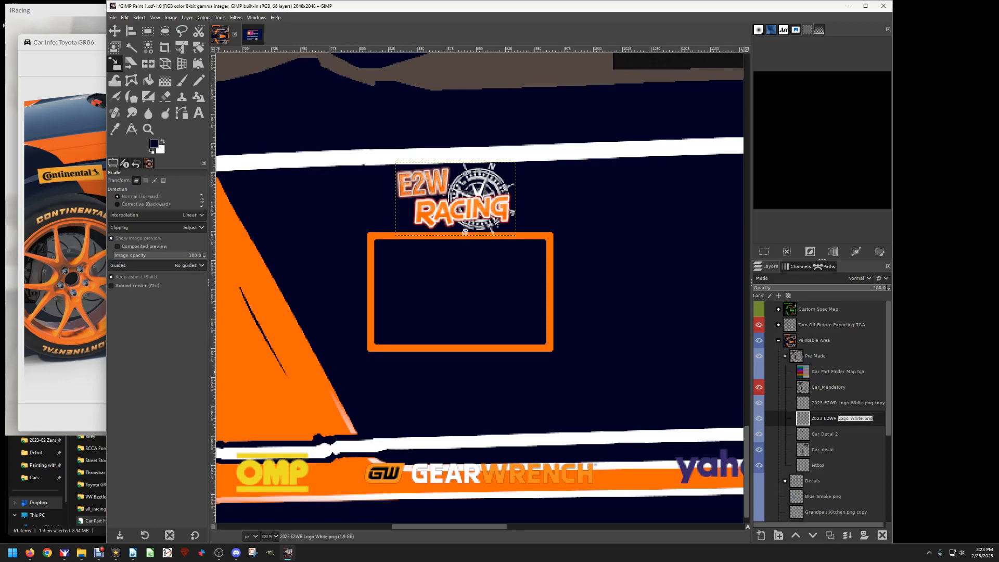
{"action": "type", "text": "DS"}
{"action": "left_click", "coordinate": [839, 403]}
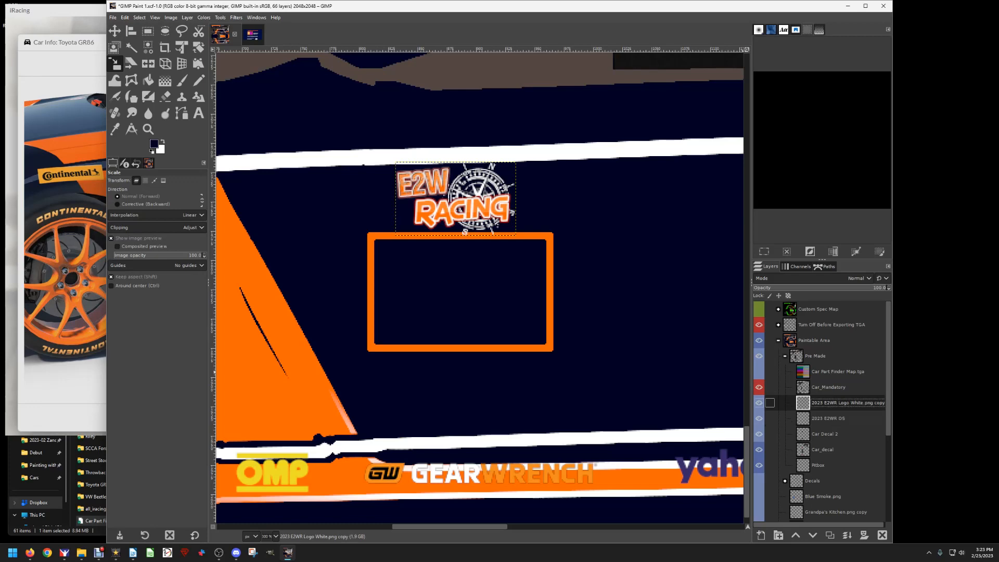
{"action": "double_click", "coordinate": [840, 403]}
{"action": "left_click", "coordinate": [838, 403]}
{"action": "left_click_drag", "start_coordinate": [838, 403], "coordinate": [885, 402]}
{"action": "type", "text": "PS"}
{"action": "key", "text": "Return"}
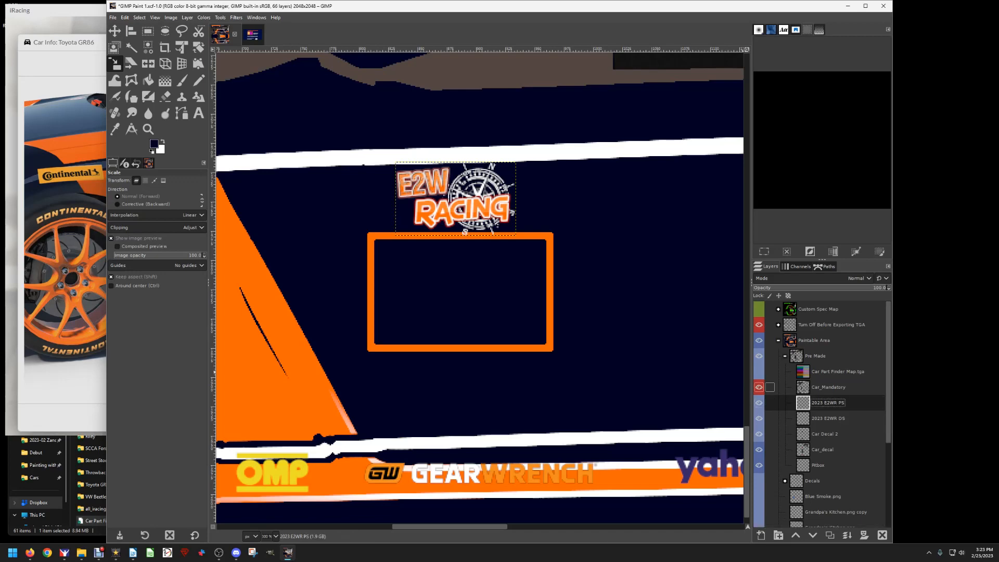
Move the 2023 E2WR PS logo beside the number frame on the opposite door and rotate it 180°.
{"action": "left_click", "coordinate": [114, 31]}
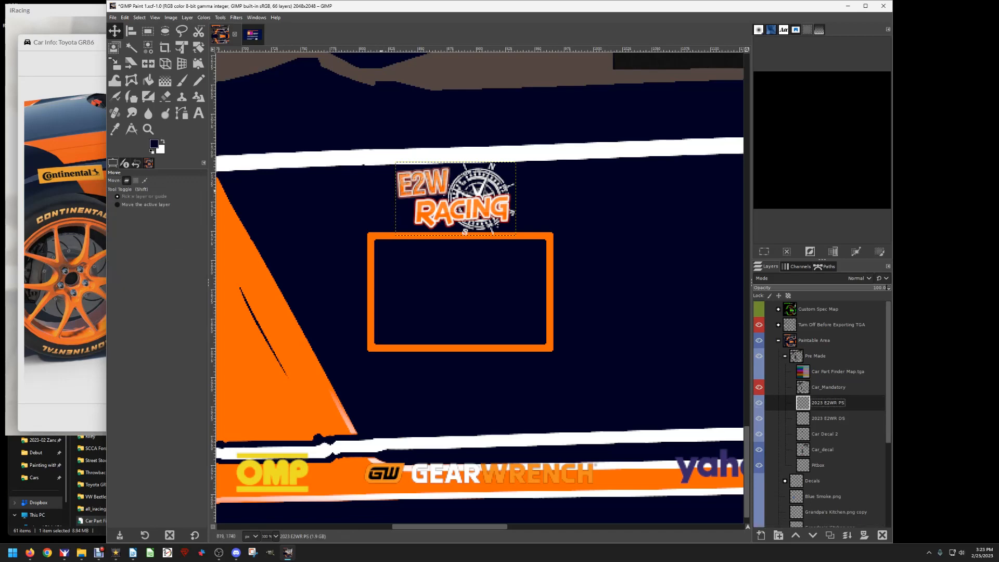
{"action": "left_click_drag", "start_coordinate": [424, 198], "coordinate": [434, 156]}
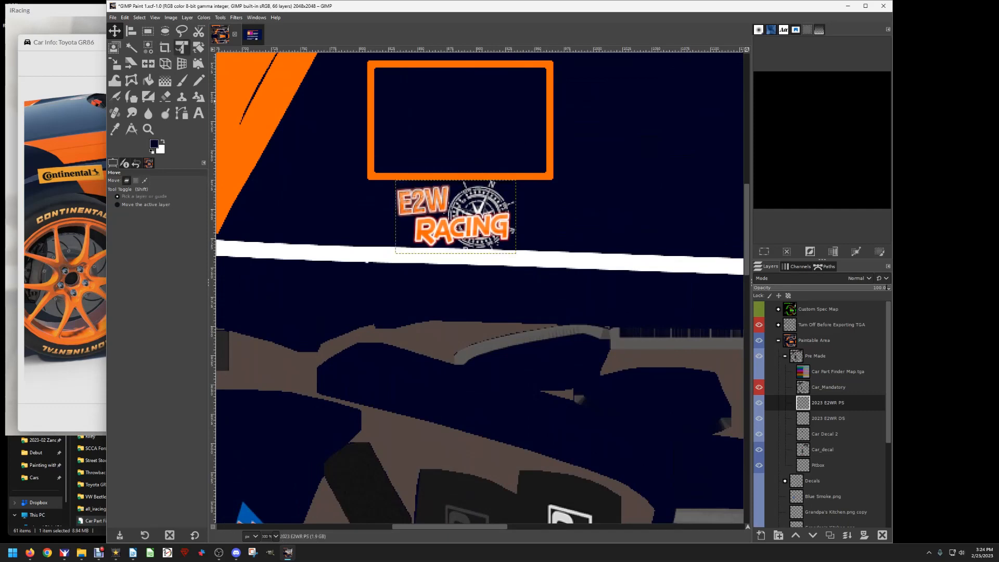
{"action": "left_click", "coordinate": [198, 48]}
{"action": "left_click_drag", "start_coordinate": [482, 213], "coordinate": [481, 207]}
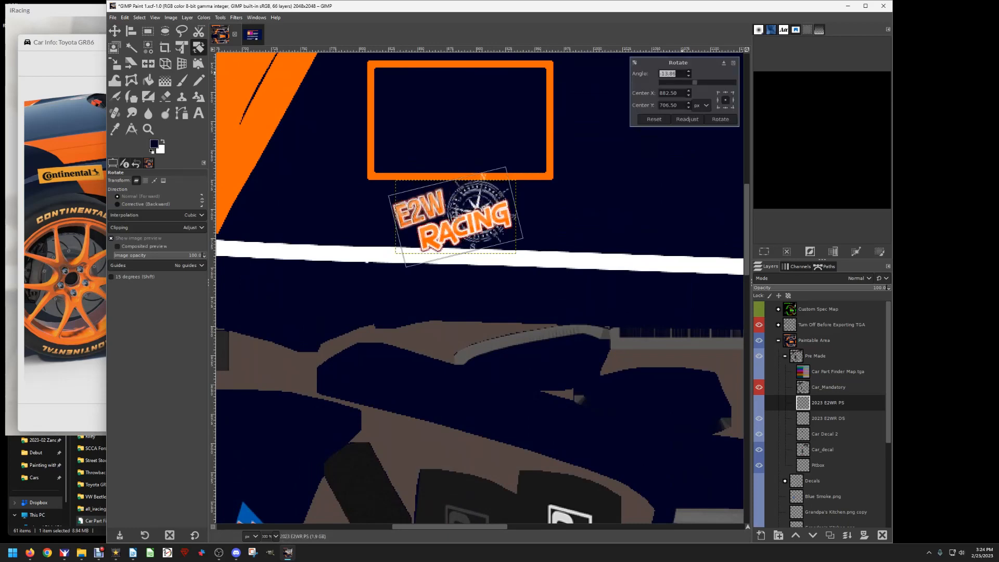
{"action": "type", "text": "180"}
{"action": "key", "text": "Return"}
{"action": "left_click", "coordinate": [720, 119]}
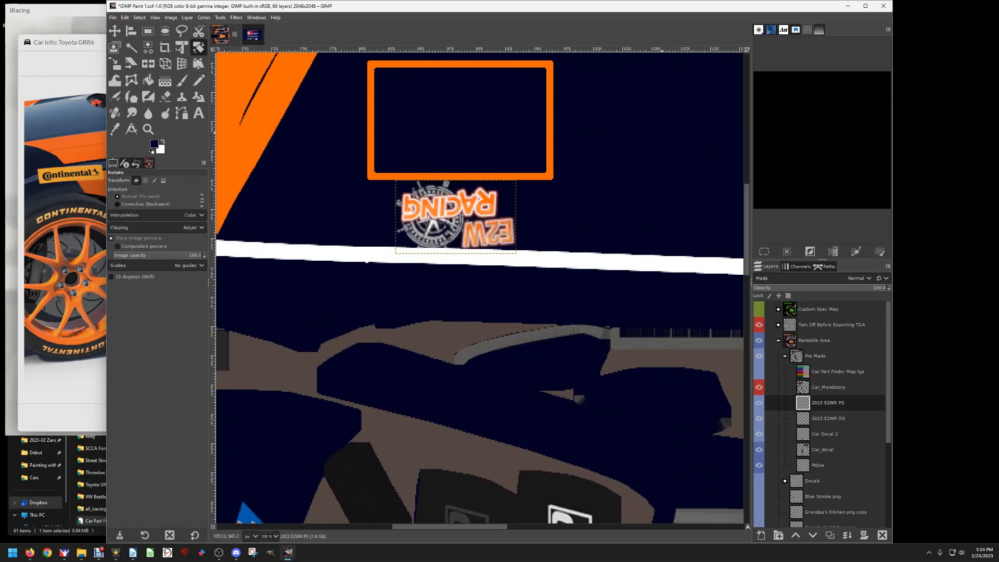
Export the livery as a TGA, replacing the existing main car paint file in the toyotagr86 folder.
{"action": "left_click", "coordinate": [112, 17]}
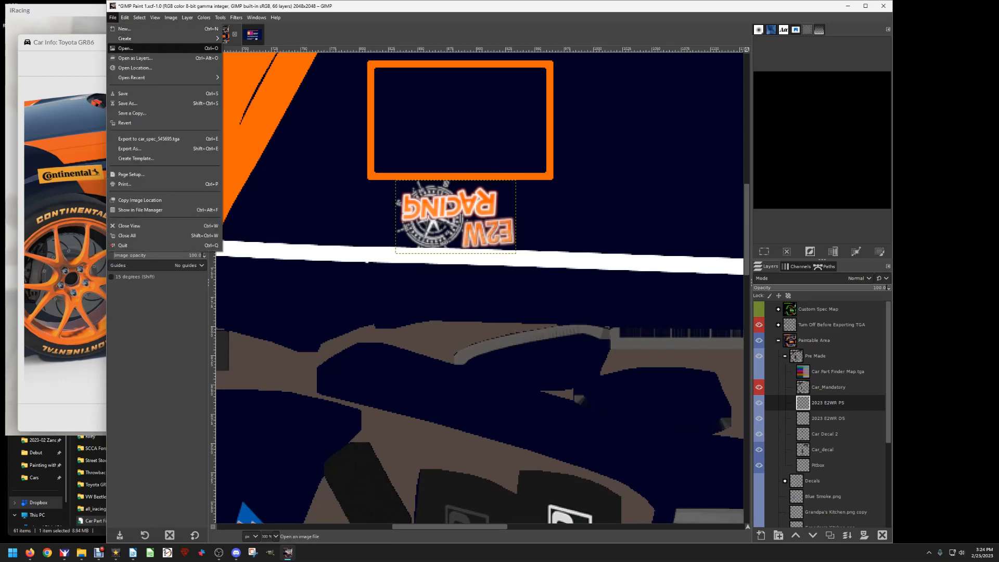
{"action": "left_click", "coordinate": [129, 148]}
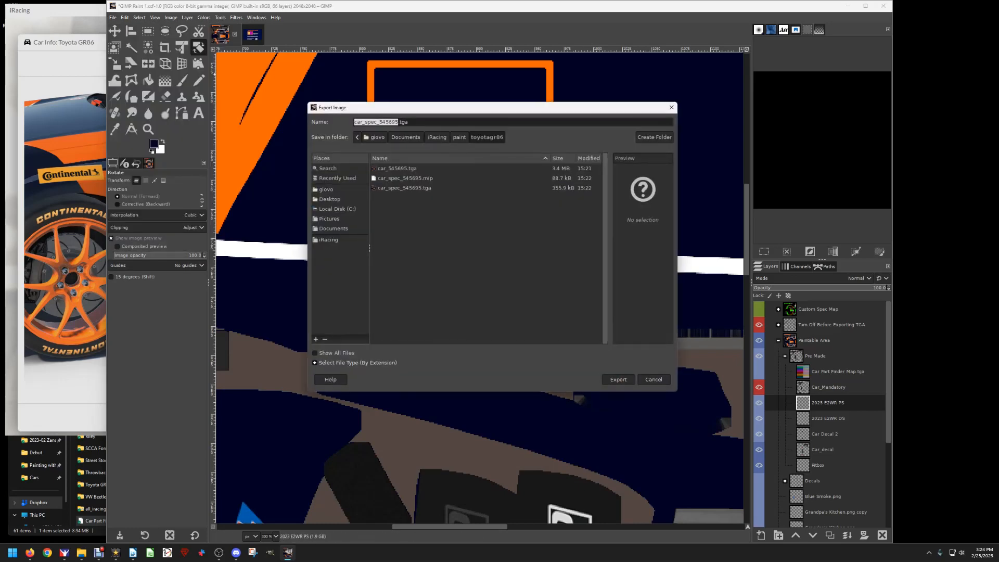
{"action": "left_click", "coordinate": [396, 168]}
{"action": "key", "text": "Return"}
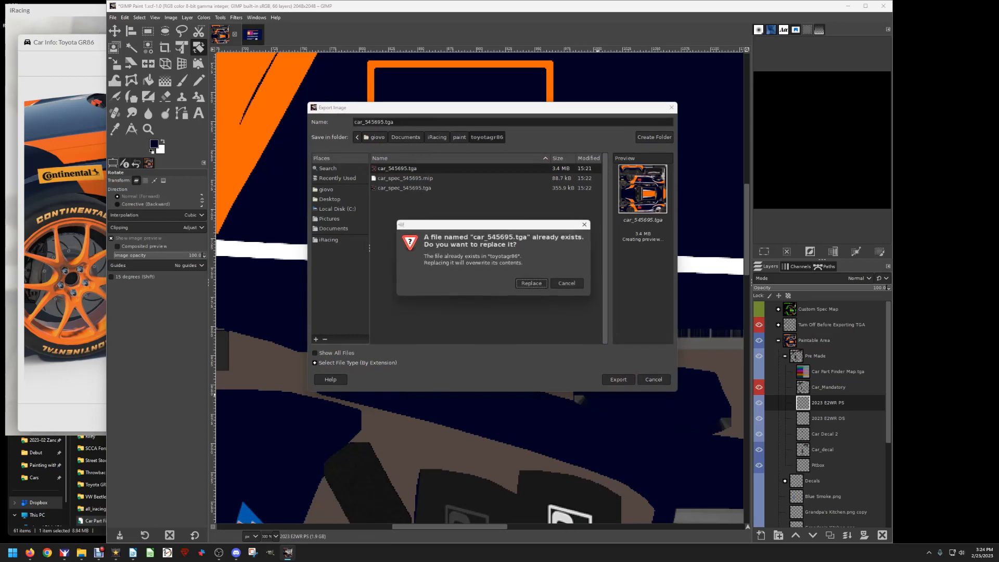
{"action": "key", "text": "Return"}
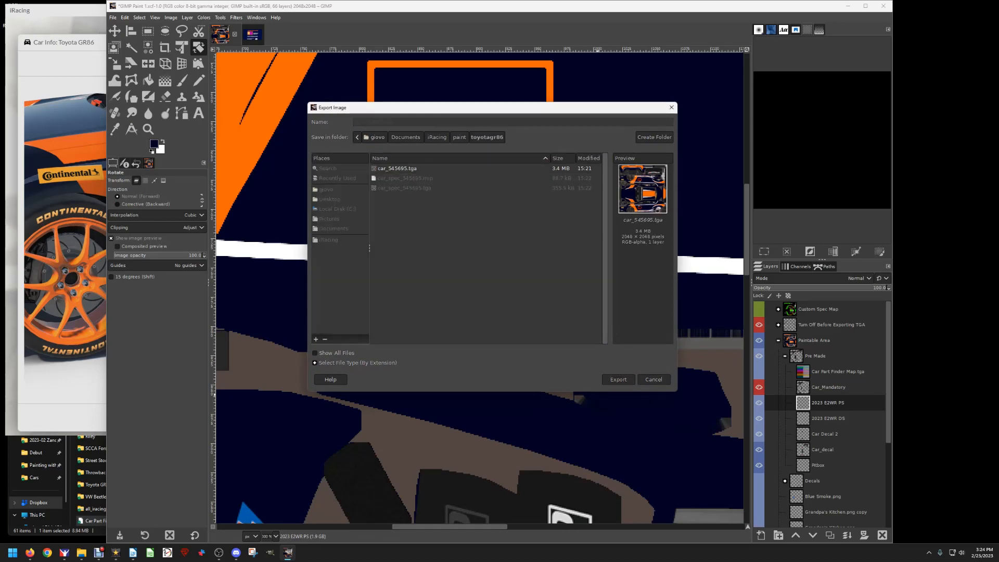
{"action": "key", "text": "Return"}
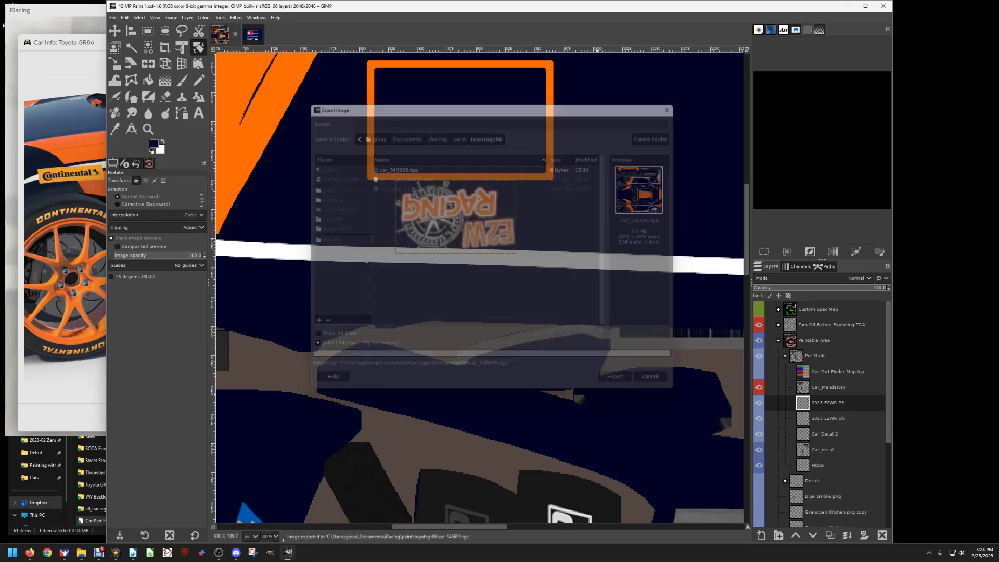
Switch to iRacing and open the Toyota GR86's car model from the My Cars list to check the livery.
{"action": "left_click", "coordinate": [97, 102]}
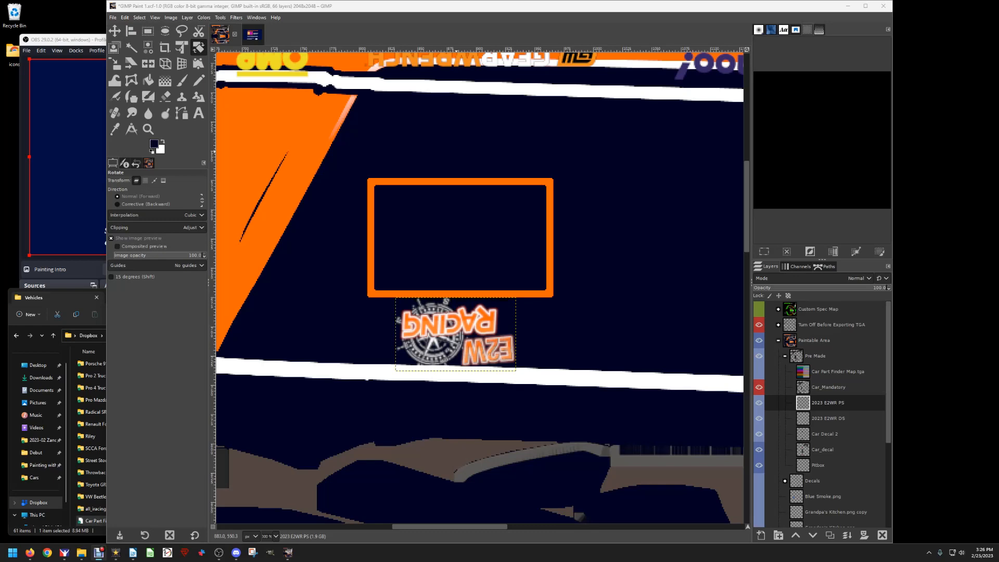
{"action": "key", "text": "alt+Tab"}
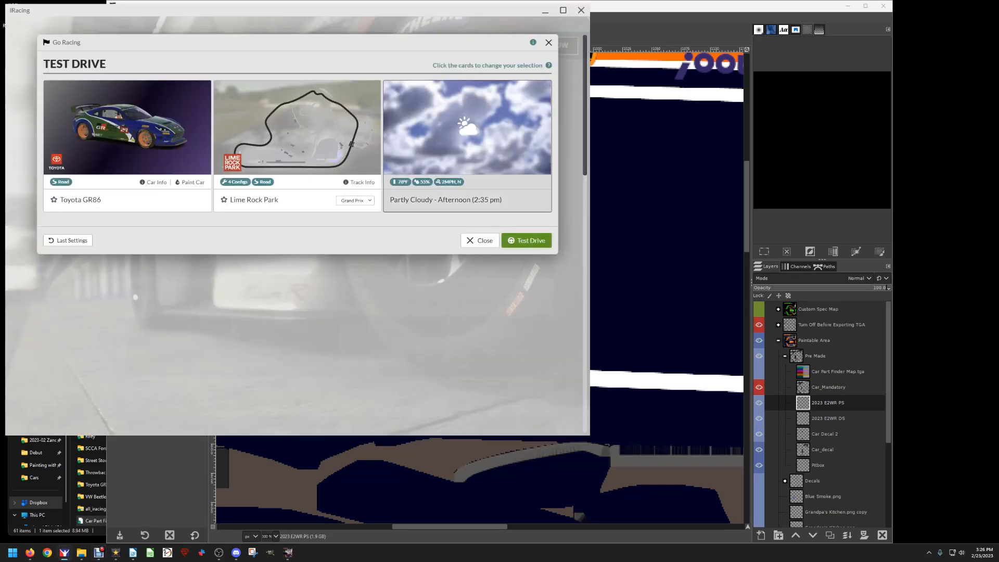
{"action": "left_click", "coordinate": [189, 182]}
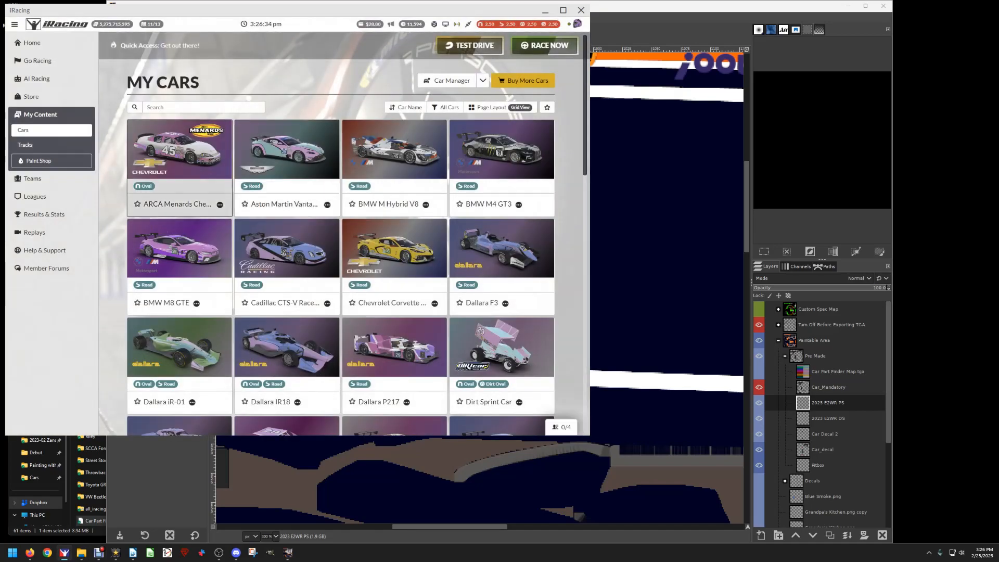
{"action": "scroll", "coordinate": [190, 182], "scroll_direction": "down", "scroll_amount": 10}
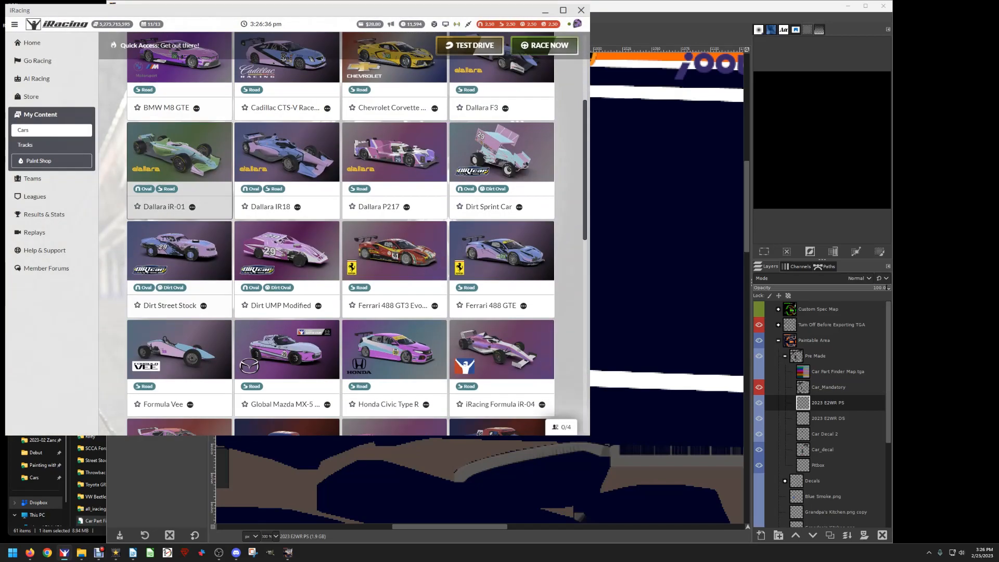
{"action": "scroll", "coordinate": [189, 182], "scroll_direction": "down", "scroll_amount": 5}
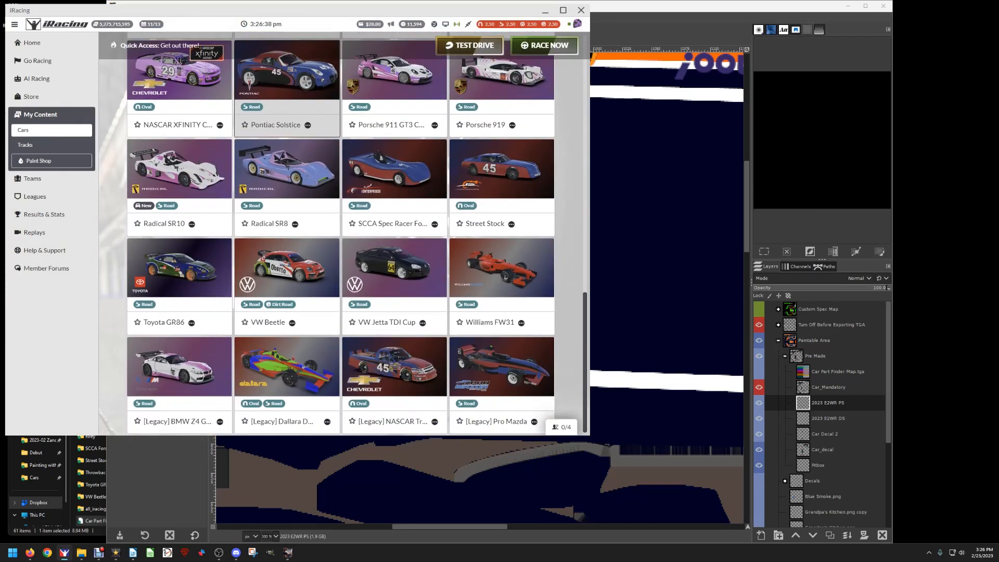
{"action": "left_click", "coordinate": [179, 255]}
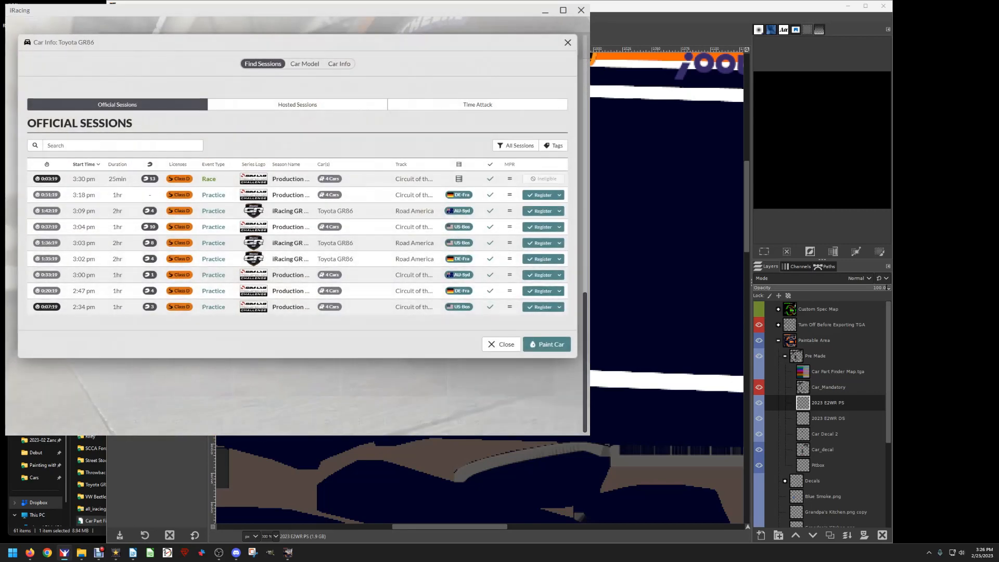
{"action": "left_click", "coordinate": [546, 344]}
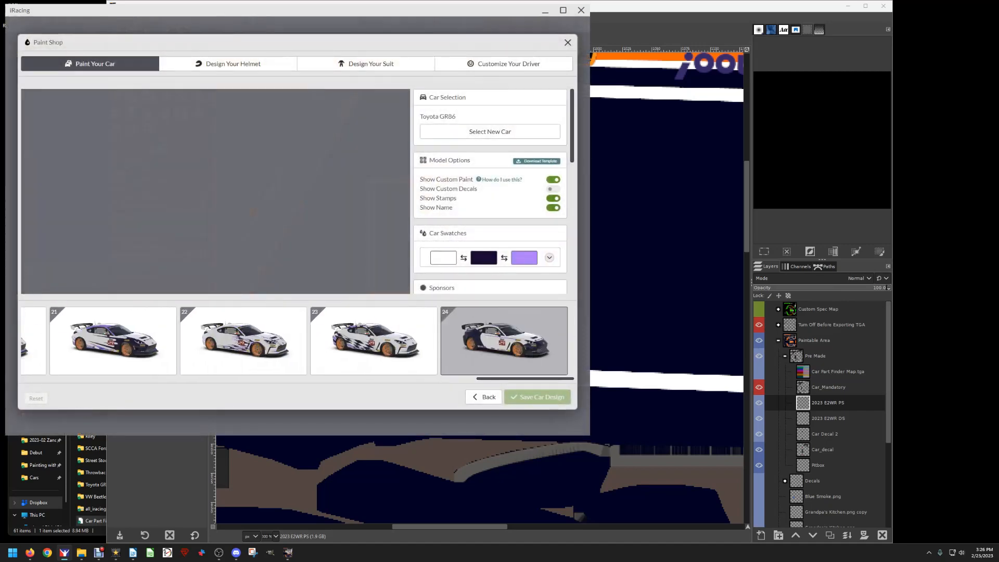
{"action": "key", "text": "Escape"}
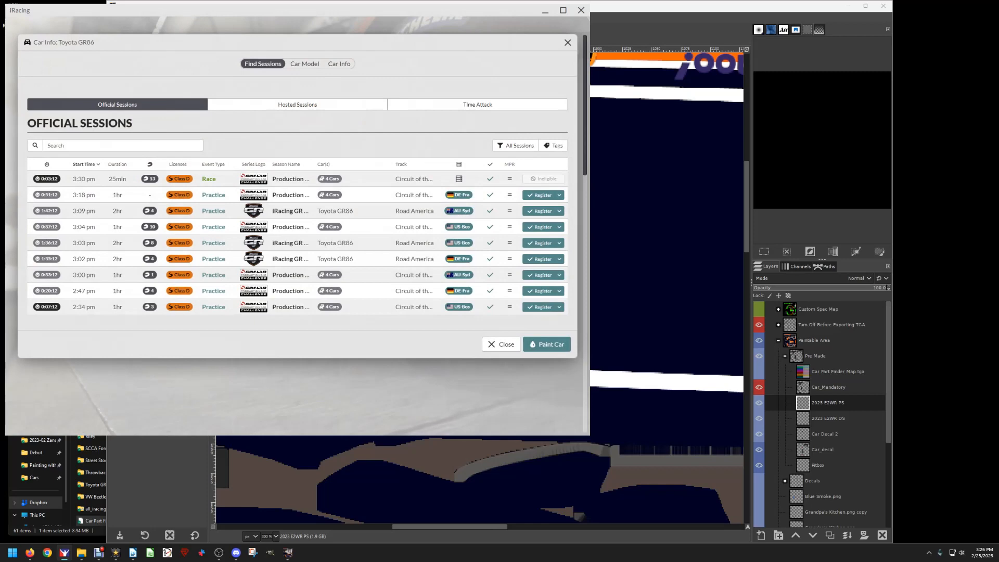
{"action": "left_click", "coordinate": [304, 64]}
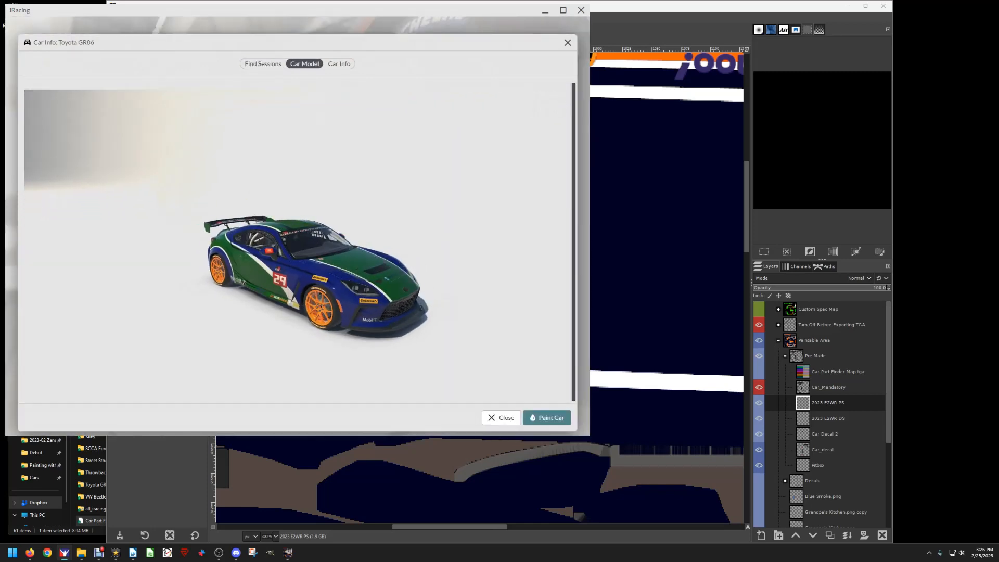
Switch back to GIMP and re-export the livery over the existing main car paint TGA.
{"action": "key", "text": "alt+Tab"}
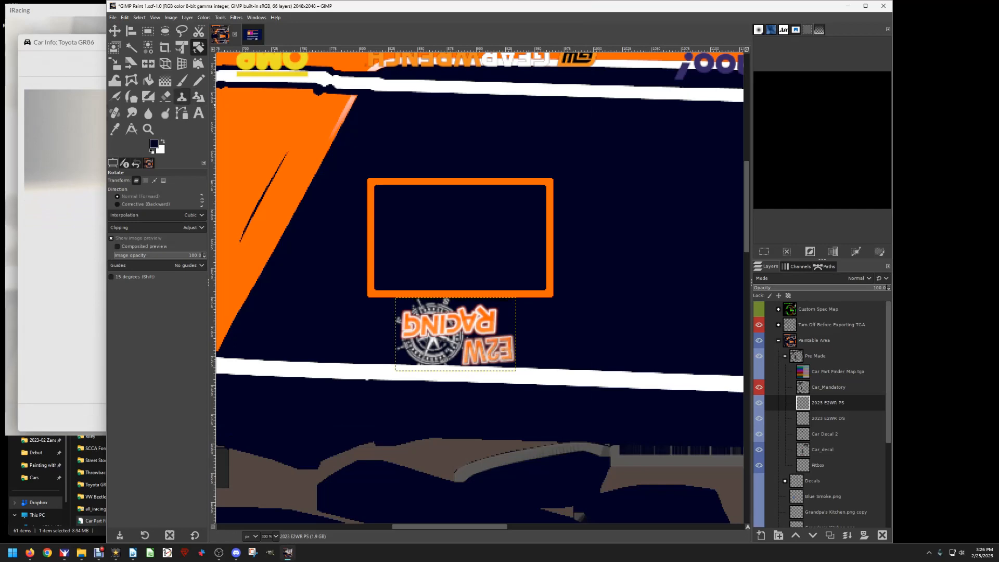
{"action": "key", "text": "alt+Tab"}
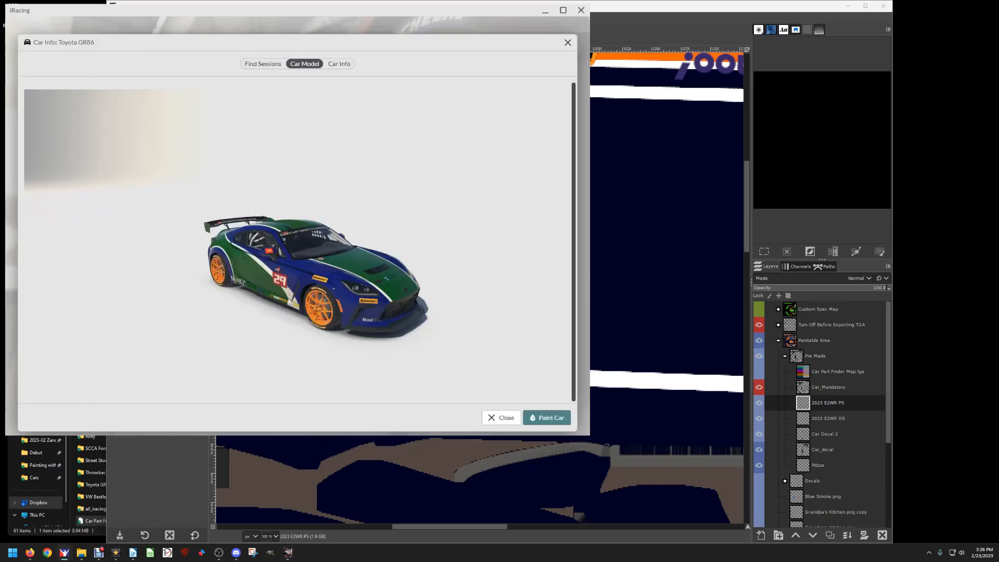
{"action": "key", "text": "alt+Tab"}
{"action": "left_click", "coordinate": [113, 17]}
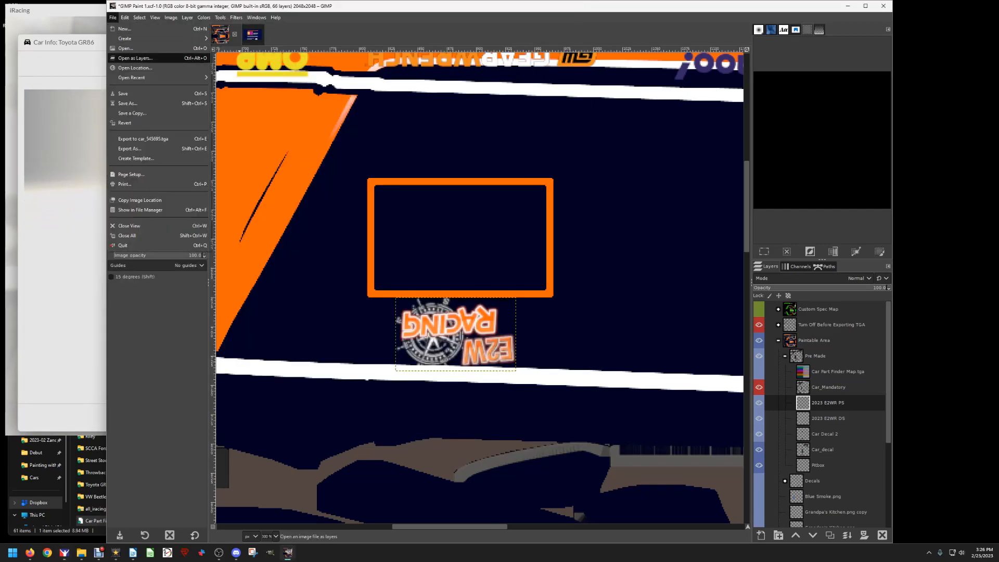
{"action": "left_click", "coordinate": [156, 138]}
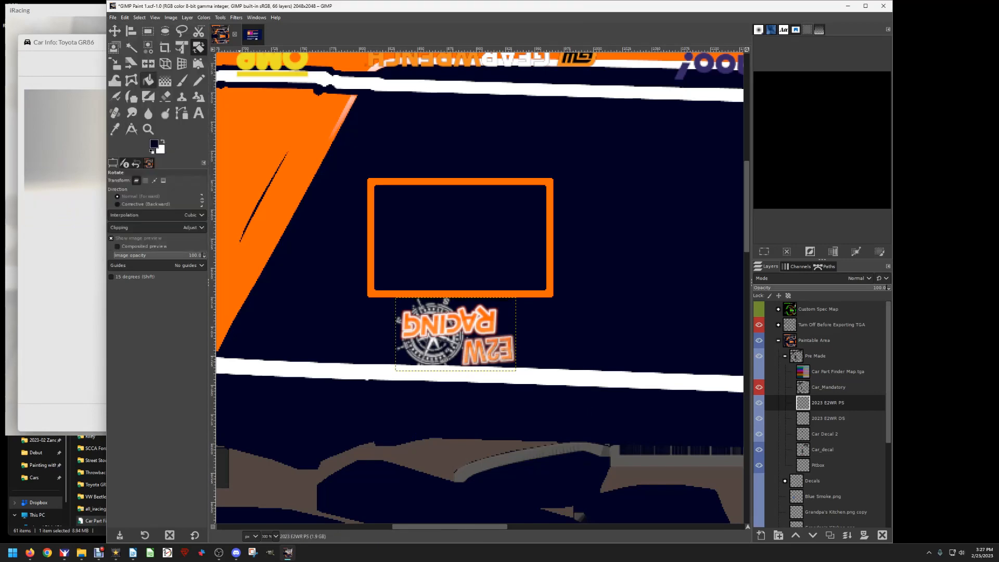
{"action": "left_click", "coordinate": [113, 17]}
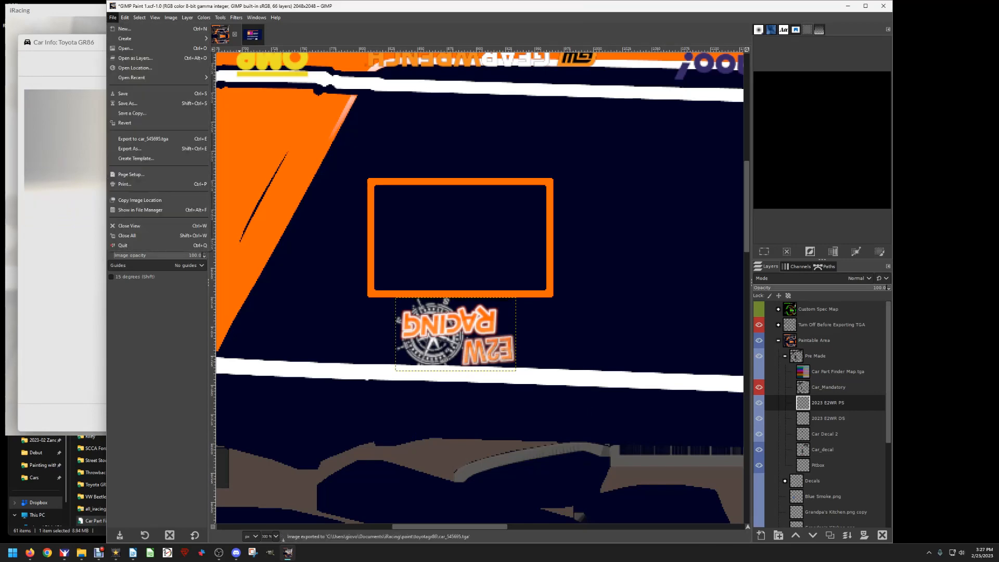
{"action": "left_click", "coordinate": [156, 149]}
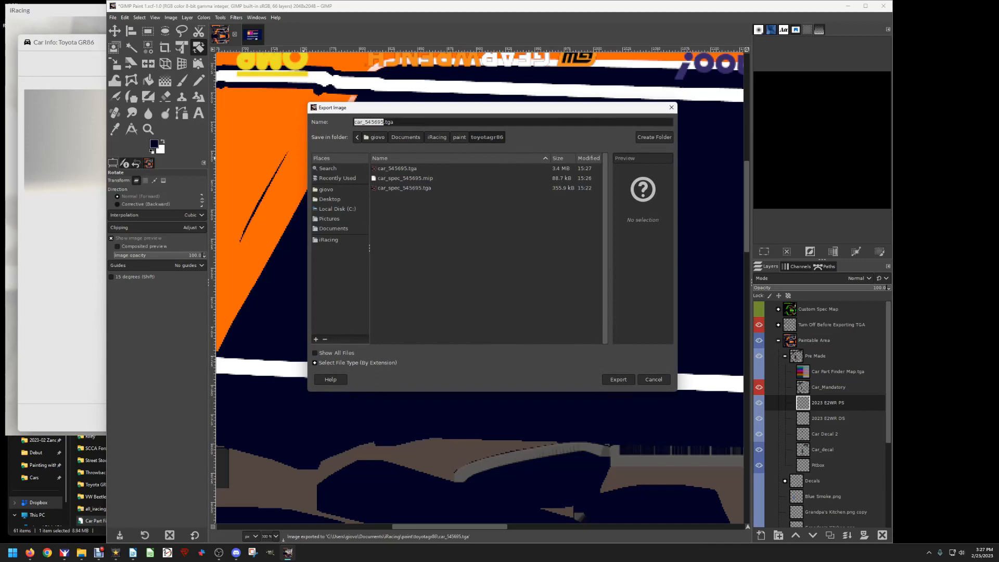
{"action": "left_click", "coordinate": [670, 107]}
Show the Custom Spec Map group and export it as a TGA, replacing the existing car spec file in the toyotagr86 folder.
{"action": "left_click", "coordinate": [759, 309]}
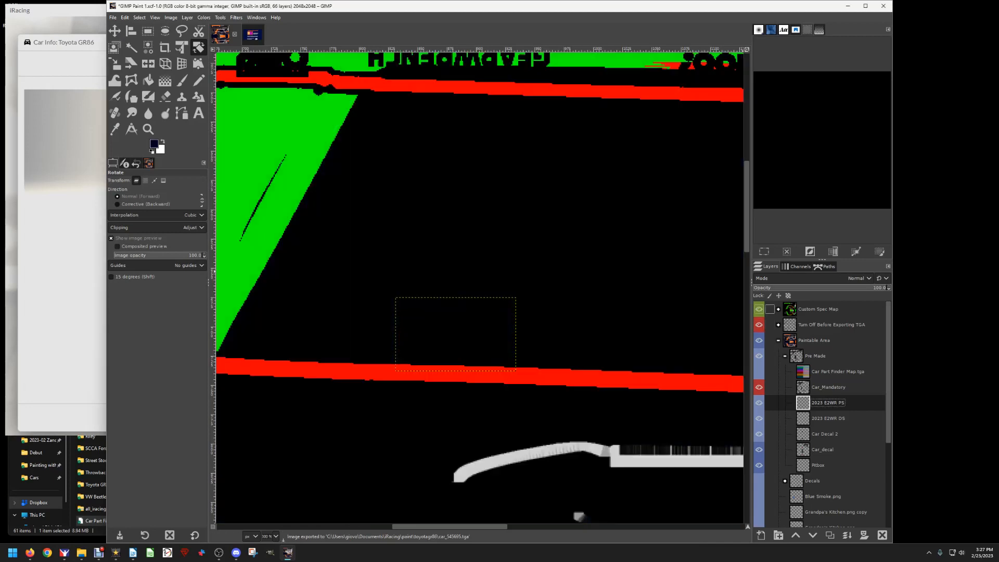
{"action": "left_click", "coordinate": [113, 17]}
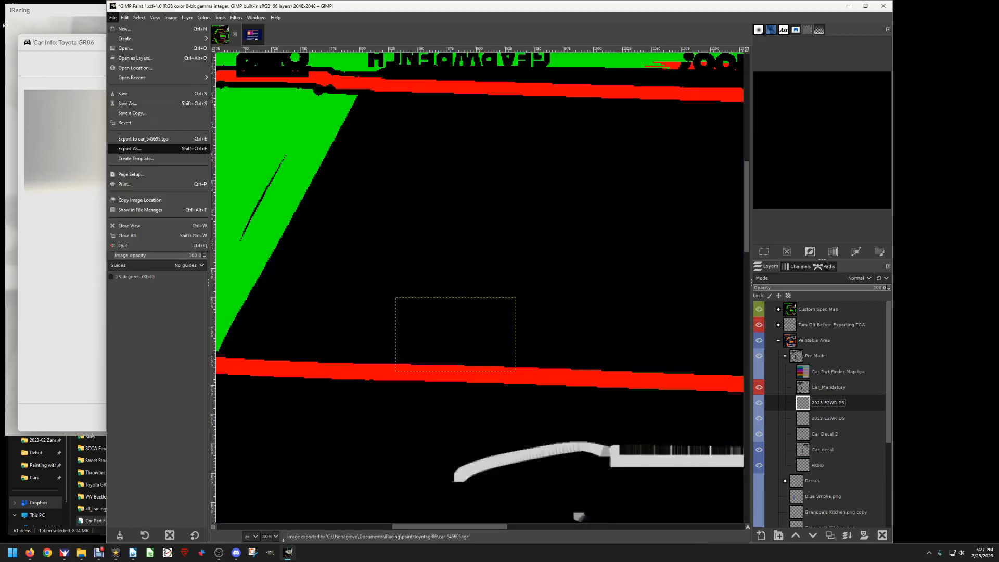
{"action": "left_click", "coordinate": [130, 148]}
{"action": "left_click", "coordinate": [404, 188]}
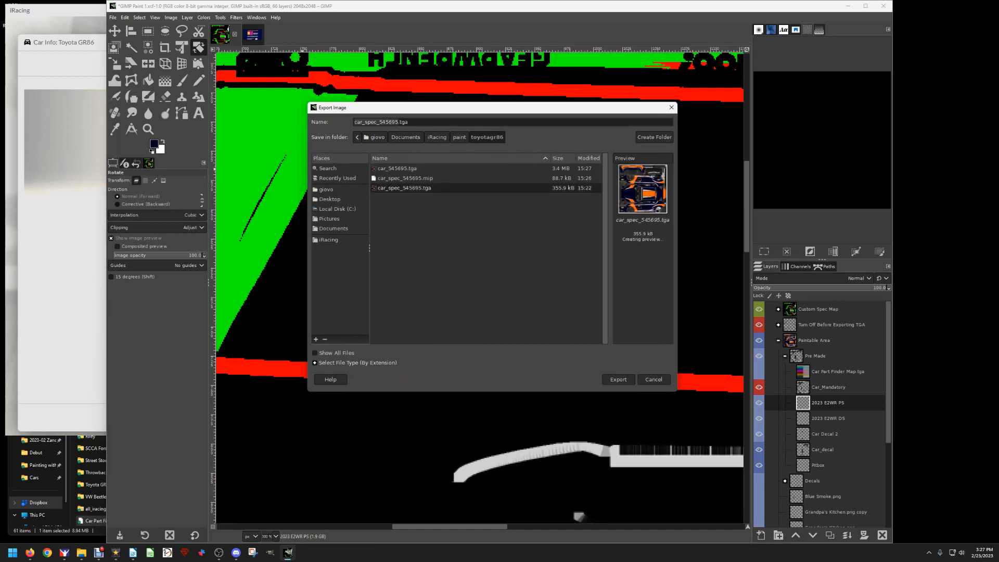
{"action": "left_click", "coordinate": [618, 379]}
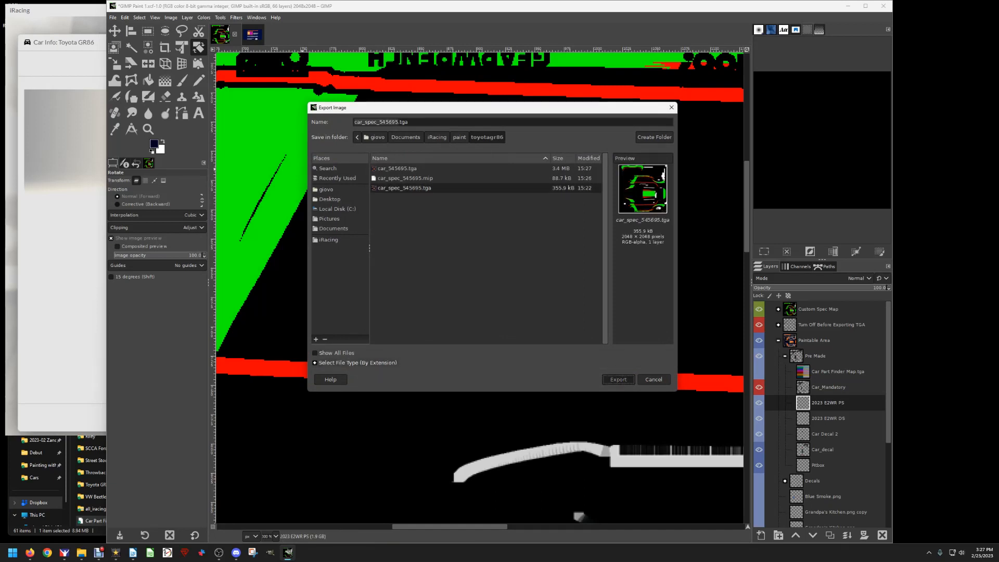
{"action": "key", "text": "Return"}
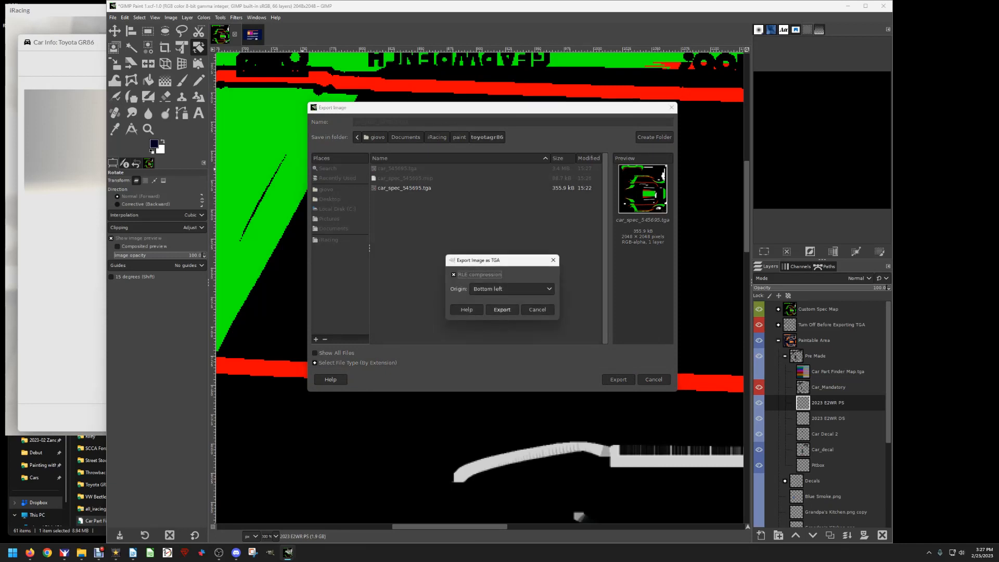
{"action": "left_click", "coordinate": [502, 310]}
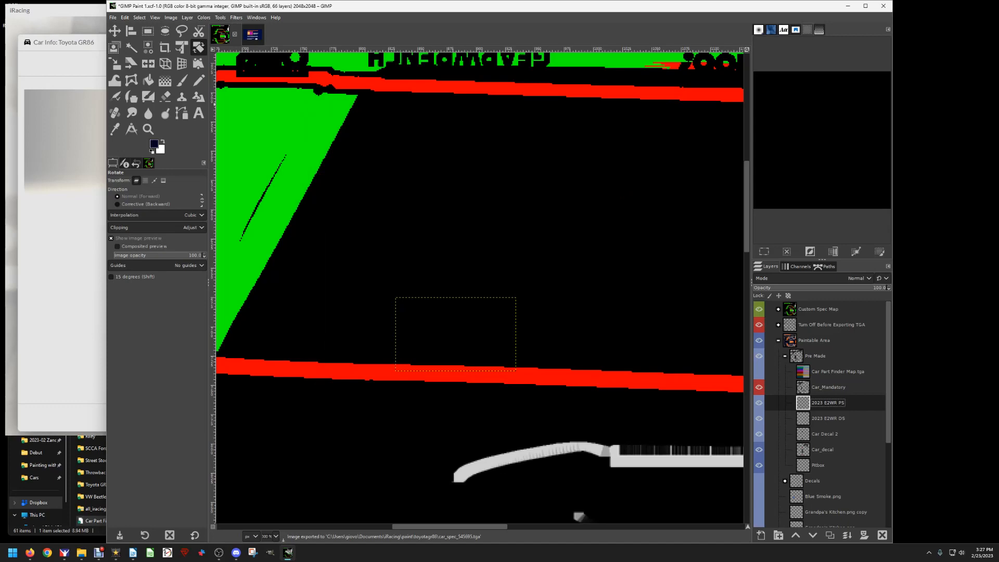
Switch to Trading Paints in Firefox and upload the main car paint TGA as the Toyota GR86's new sim-stamped number paint.
{"action": "left_click", "coordinate": [29, 552]}
{"action": "left_click", "coordinate": [234, 96]}
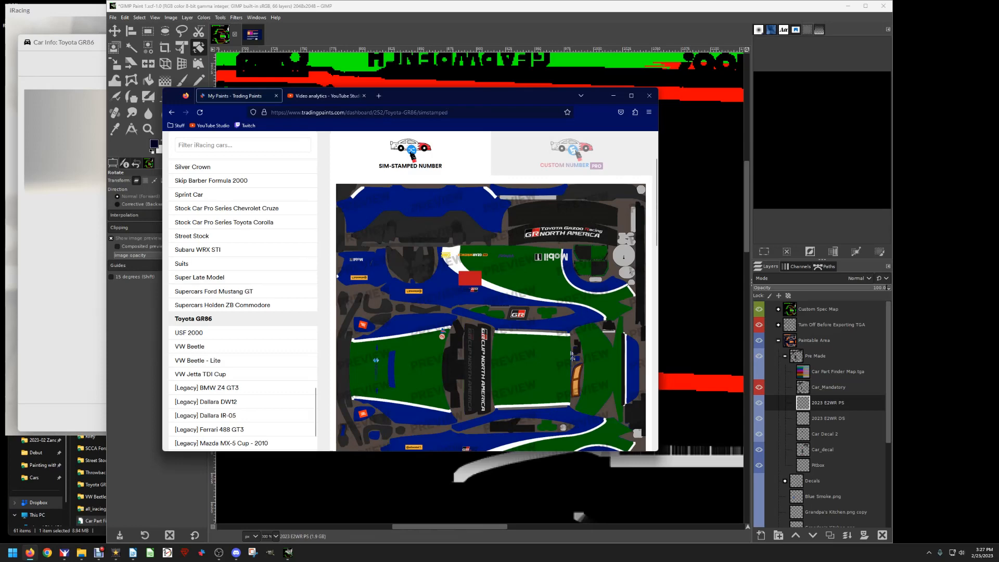
{"action": "scroll", "coordinate": [489, 291], "scroll_direction": "up", "scroll_amount": 2}
{"action": "left_click", "coordinate": [615, 245]}
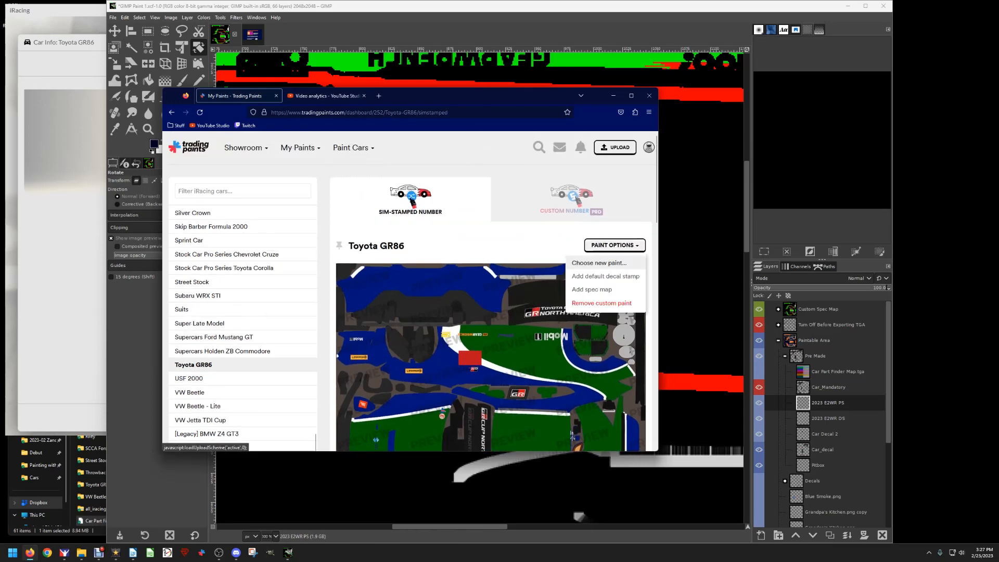
{"action": "left_click", "coordinate": [599, 262]}
{"action": "left_click", "coordinate": [416, 213]}
{"action": "left_click", "coordinate": [410, 294]}
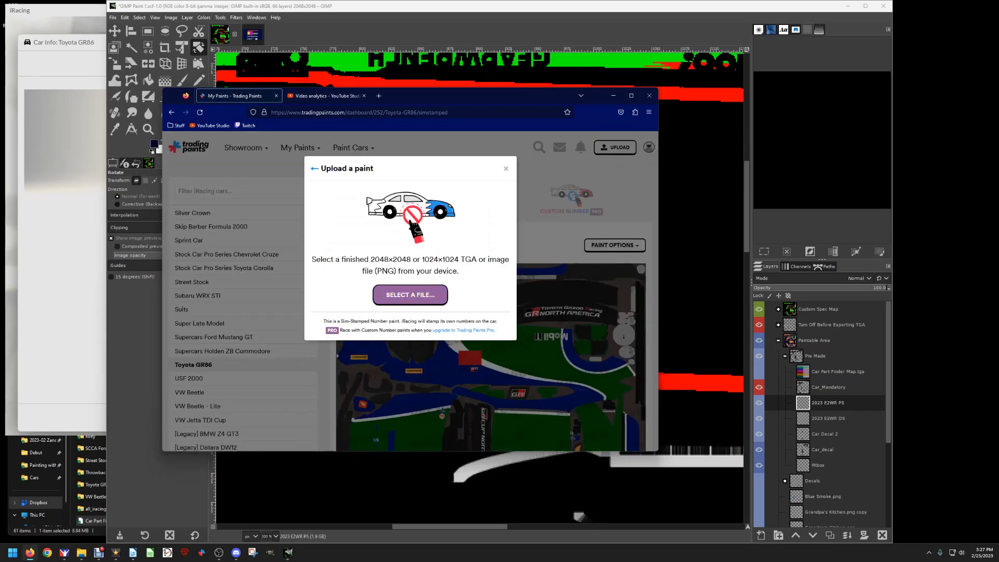
{"action": "left_click", "coordinate": [258, 150]}
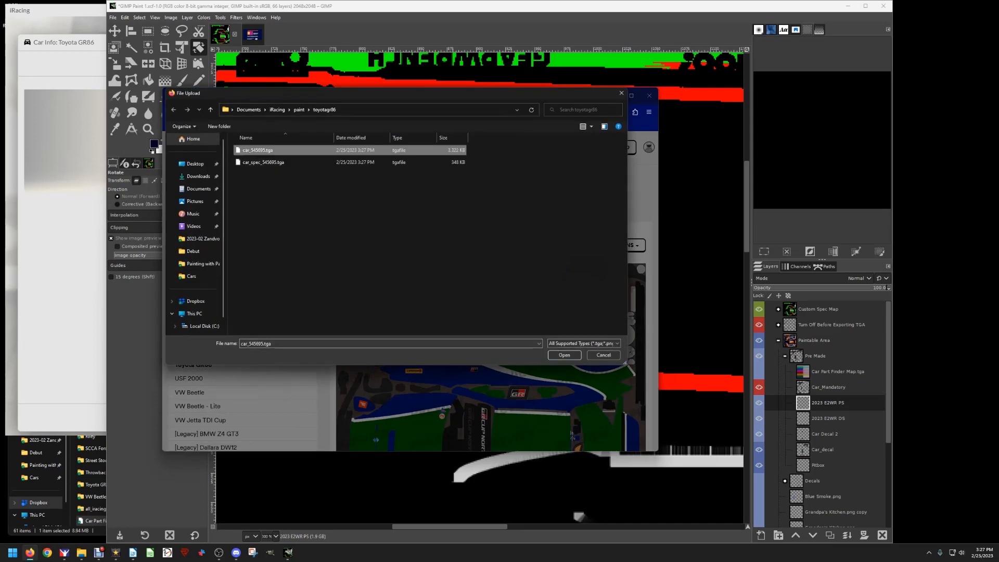
{"action": "left_click", "coordinate": [565, 354]}
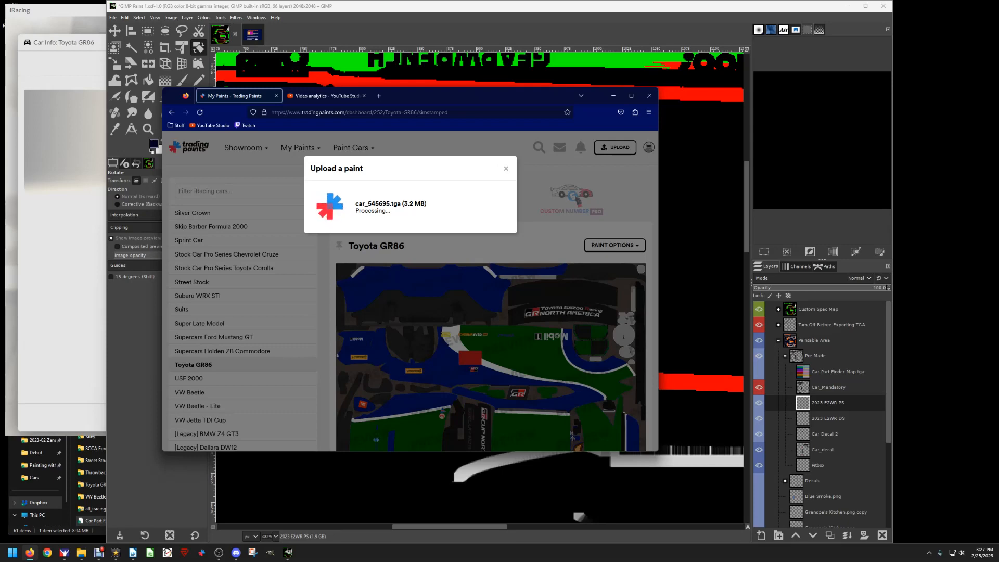
{"action": "left_click", "coordinate": [410, 329]}
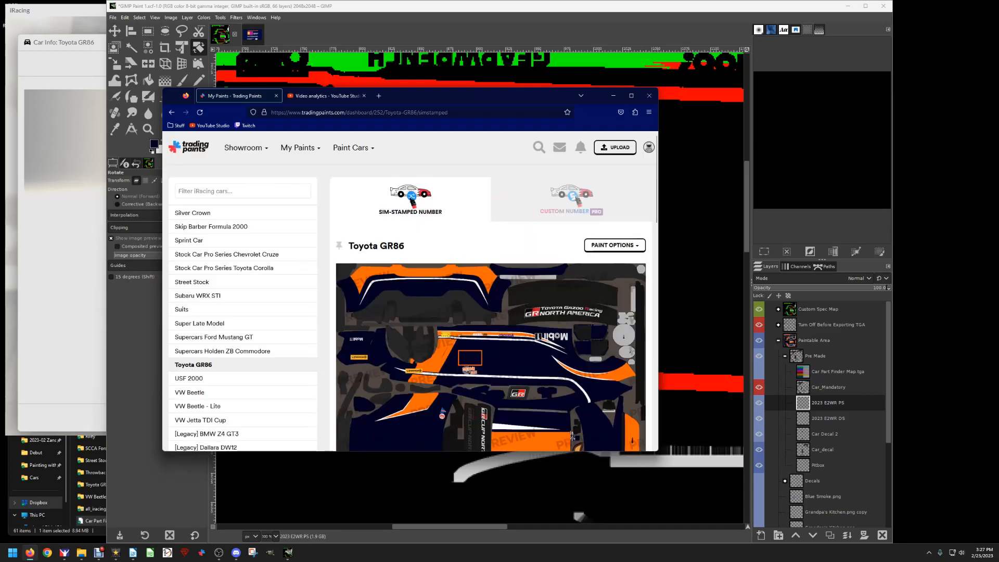
Add a spec map to the Toyota GR86 paint by uploading the car spec MIP file from the toyotagr86 folder.
{"action": "scroll", "coordinate": [410, 291], "scroll_direction": "down", "scroll_amount": 1}
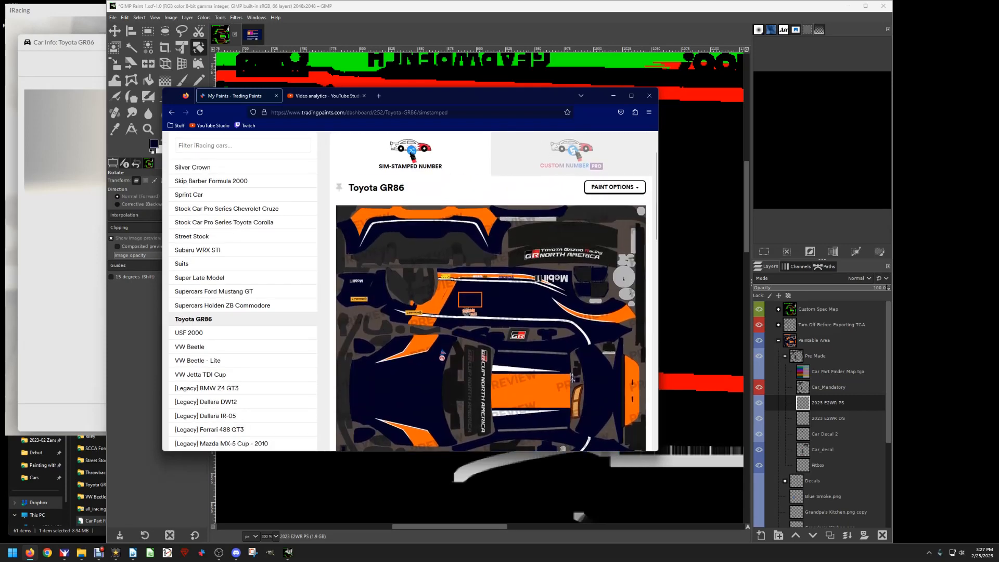
{"action": "scroll", "coordinate": [410, 291], "scroll_direction": "up", "scroll_amount": 2}
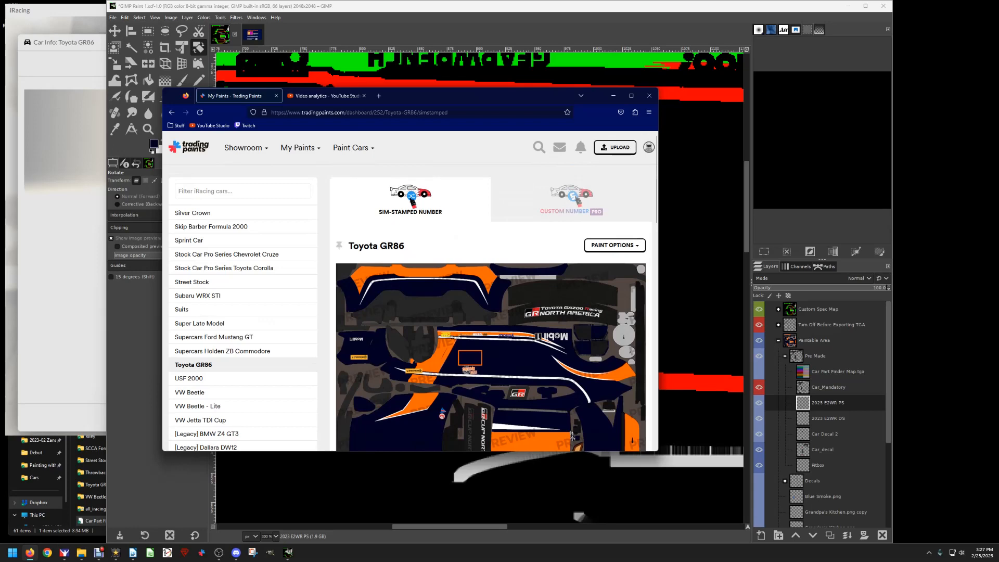
{"action": "left_click", "coordinate": [614, 245]}
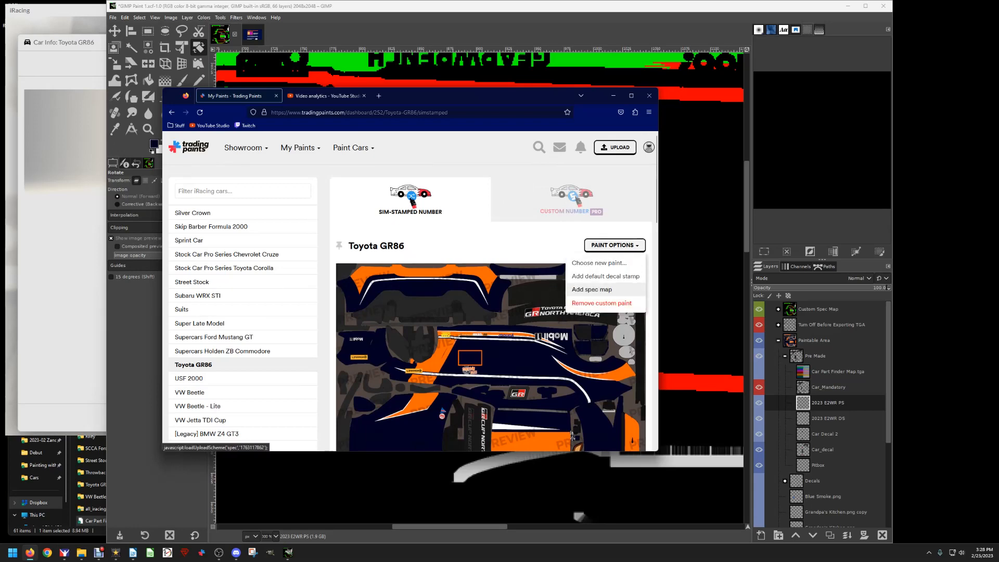
{"action": "left_click", "coordinate": [591, 289]}
{"action": "left_click", "coordinate": [410, 286]}
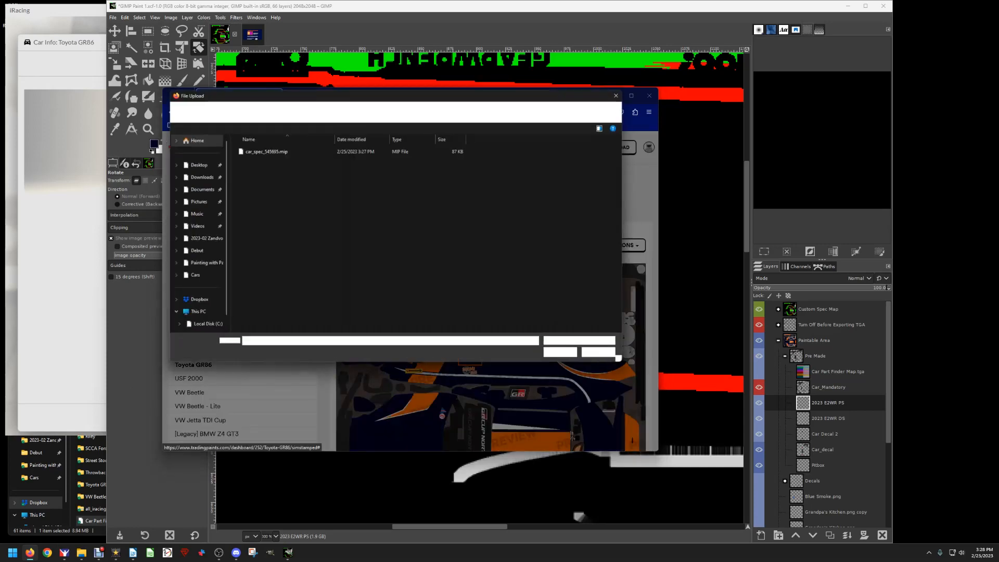
{"action": "left_click", "coordinate": [264, 149]}
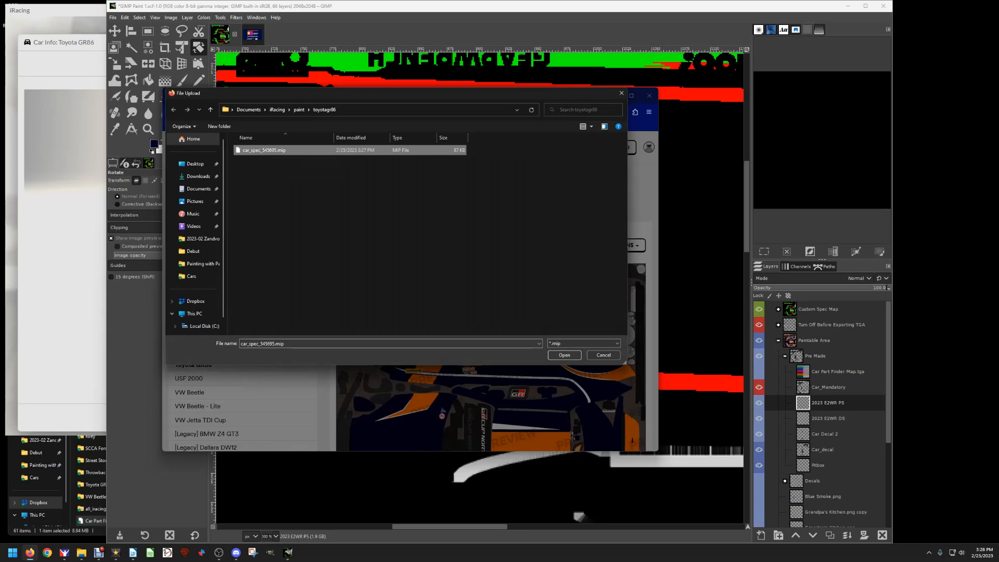
{"action": "left_click", "coordinate": [564, 355]}
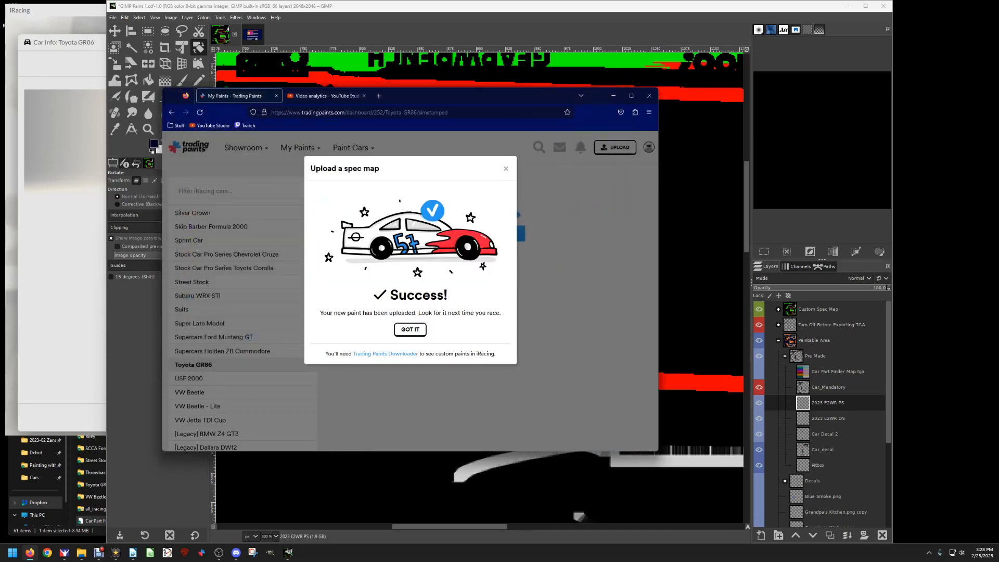
{"action": "left_click", "coordinate": [410, 328]}
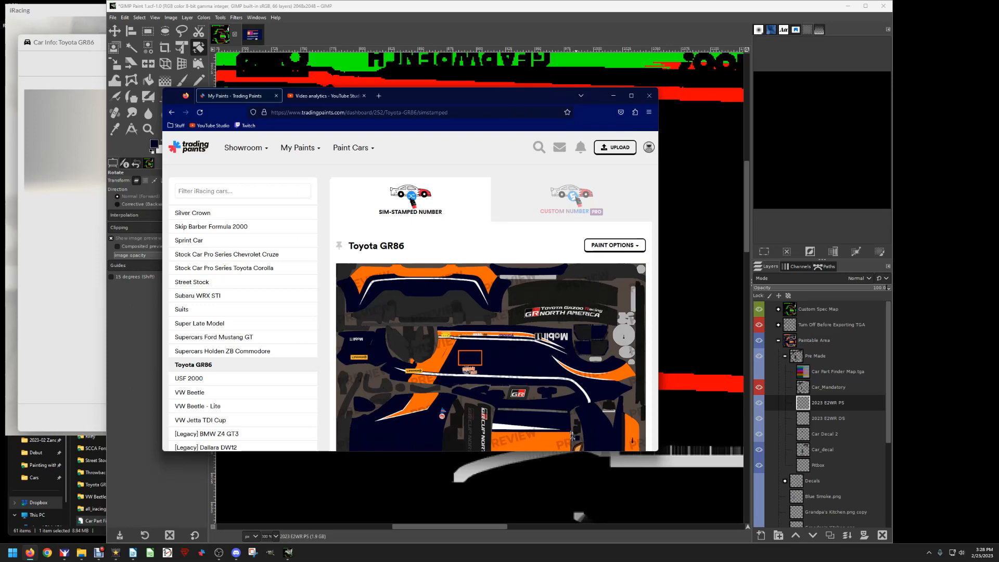
Switch back to GIMP and hide the Custom Spec Map group to show the livery.
{"action": "key", "text": "alt+Tab"}
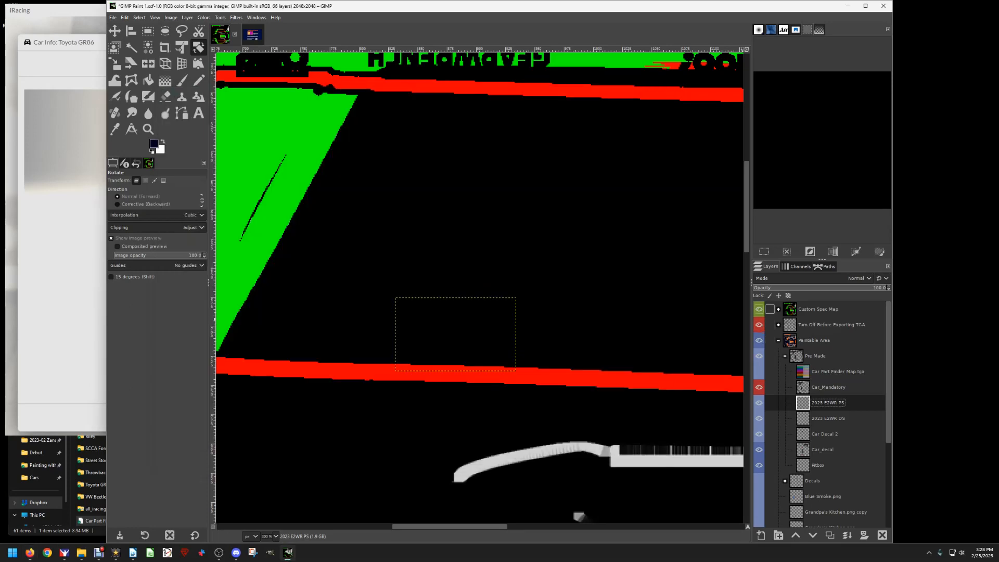
{"action": "left_click", "coordinate": [759, 309]}
{"action": "scroll", "coordinate": [770, 437], "scroll_direction": "down", "scroll_amount": 5}
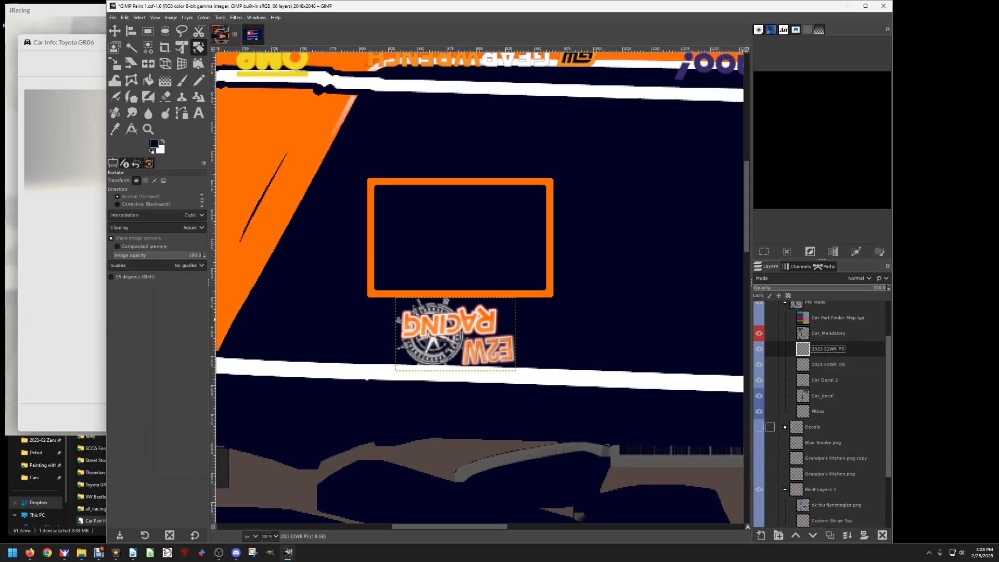
{"action": "scroll", "coordinate": [768, 437], "scroll_direction": "up", "scroll_amount": 5}
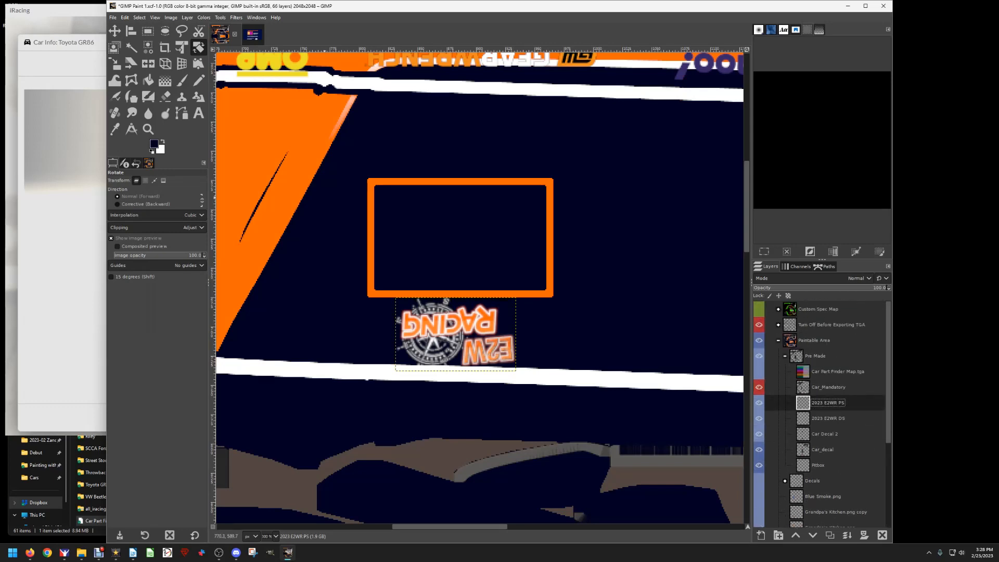
{"action": "left_click", "coordinate": [113, 17]}
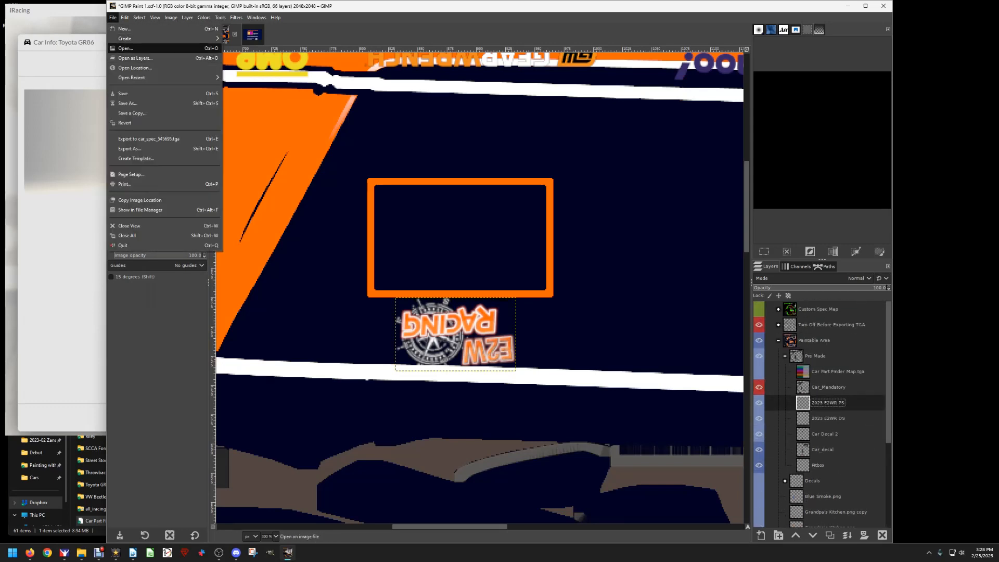
{"action": "left_click", "coordinate": [112, 17]}
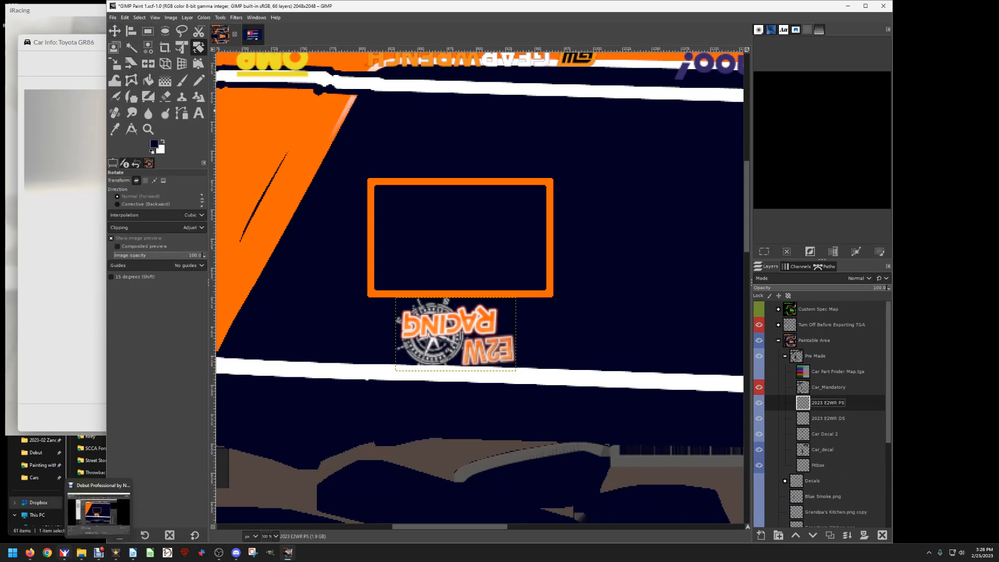
Switch to Firefox, open FlamingText's 3D Text Generator in a new tab from the Stuff bookmarks, and log in to the account.
{"action": "left_click", "coordinate": [29, 552]}
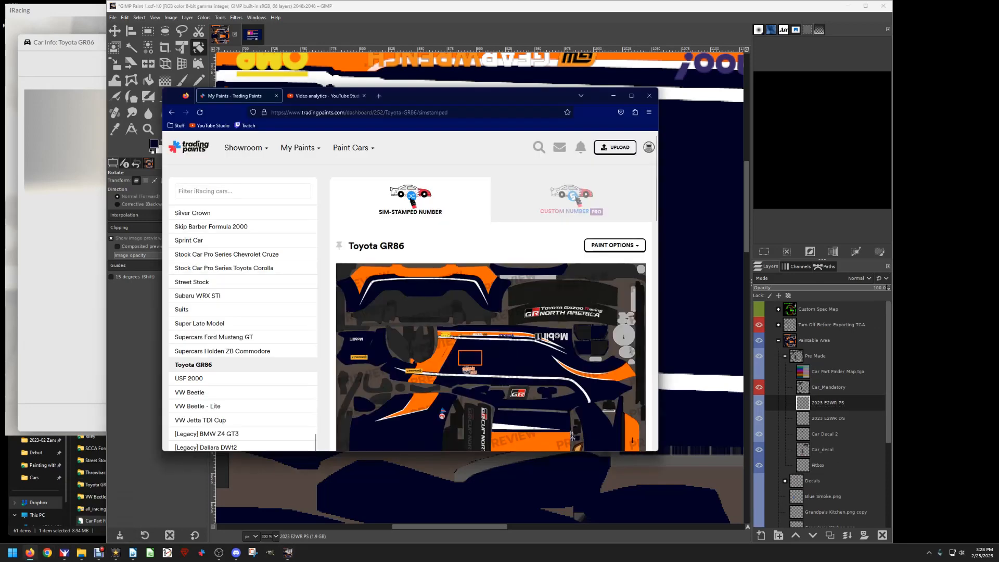
{"action": "key", "text": "ctrl+t"}
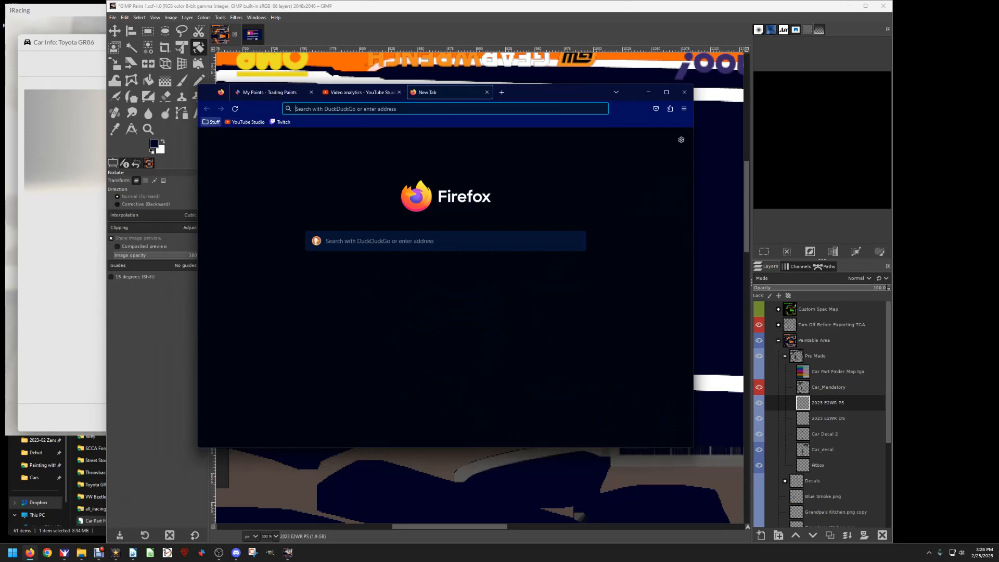
{"action": "left_click", "coordinate": [211, 121]}
{"action": "left_click", "coordinate": [224, 249]}
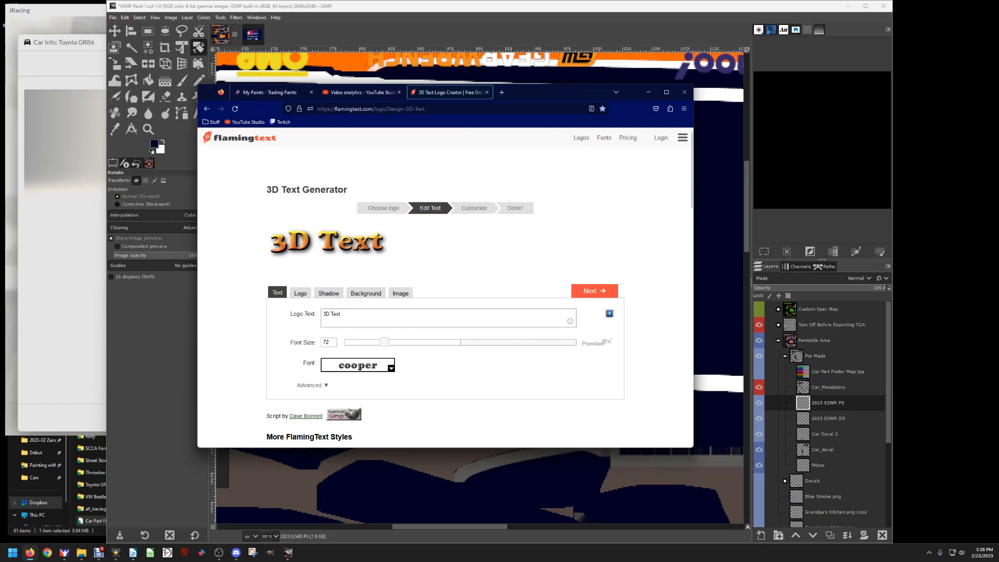
{"action": "left_click", "coordinate": [660, 138]}
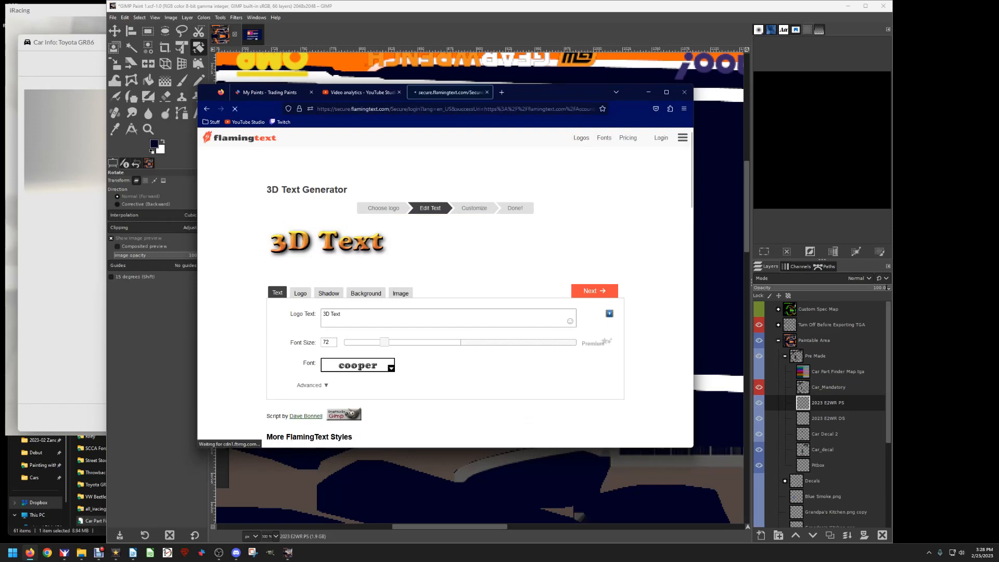
{"action": "left_click", "coordinate": [564, 229]}
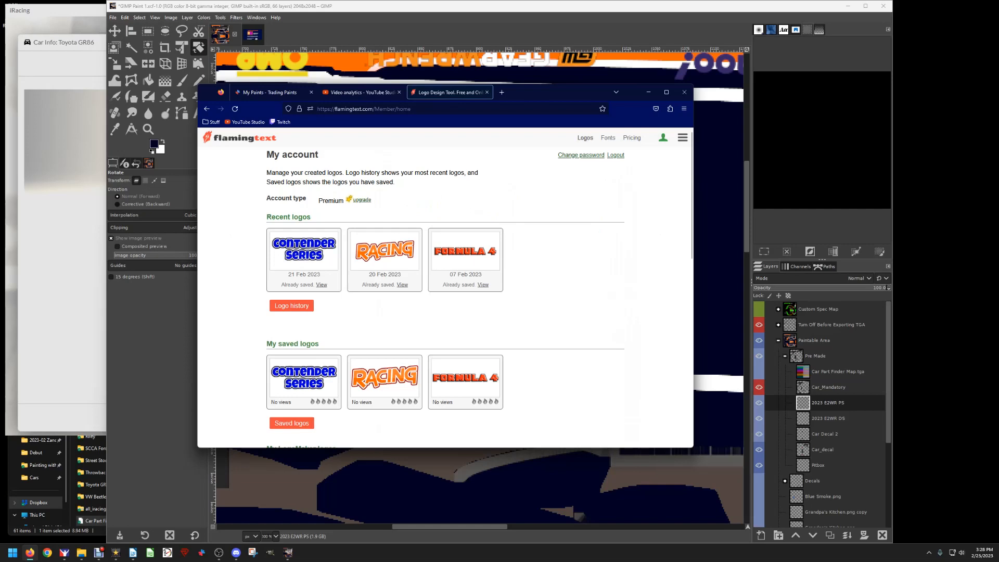
Choose the Glow style from the full logo catalogue, open it for text editing, and set the logo text to 29.
{"action": "left_click", "coordinate": [585, 137]}
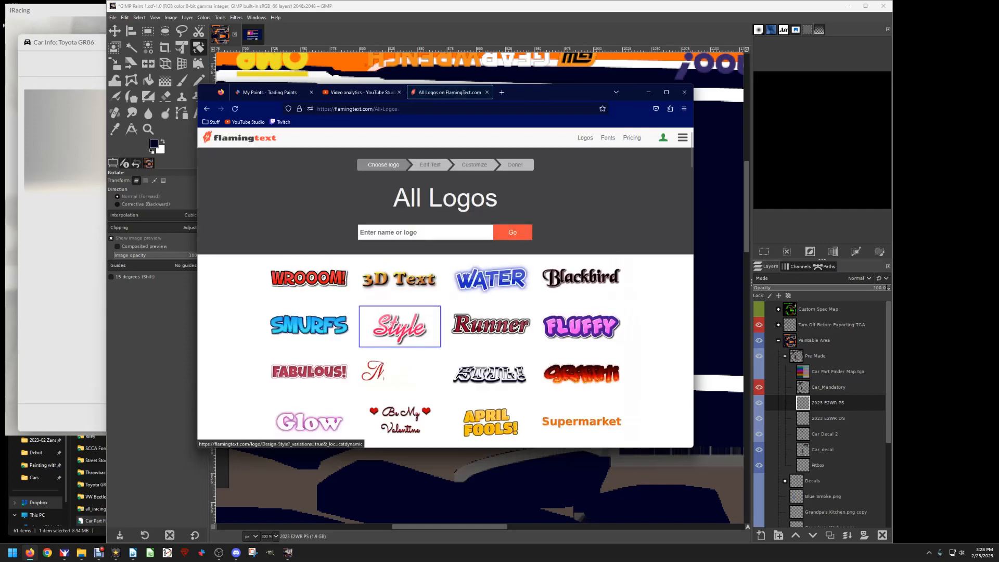
{"action": "scroll", "coordinate": [491, 315], "scroll_direction": "down", "scroll_amount": 2}
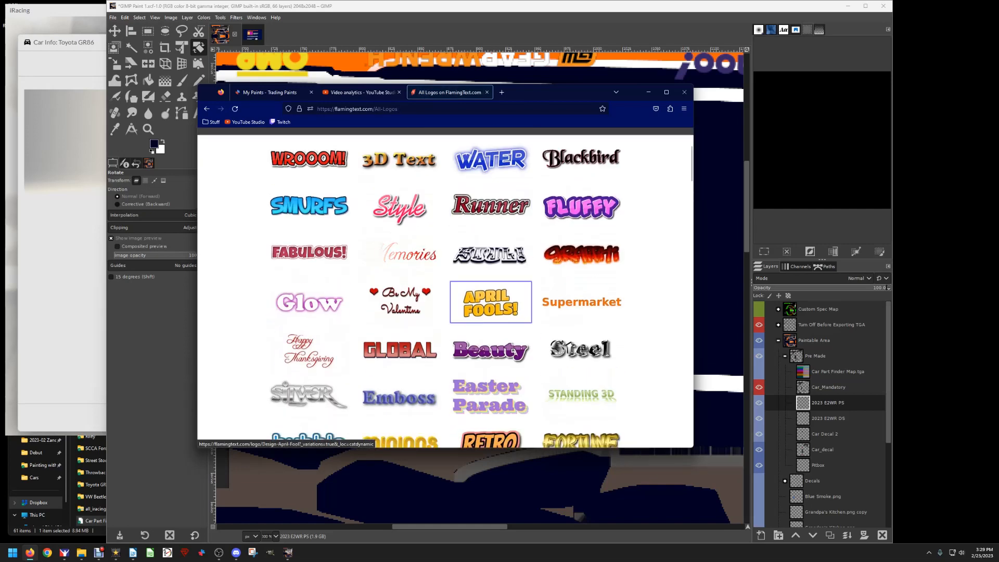
{"action": "scroll", "coordinate": [491, 314], "scroll_direction": "down", "scroll_amount": 1}
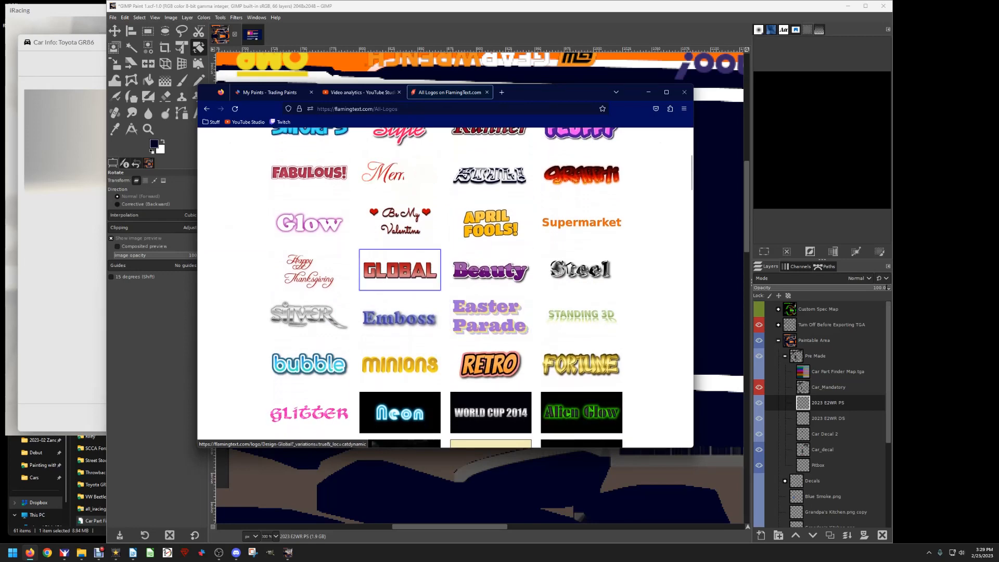
{"action": "left_click", "coordinate": [309, 223]}
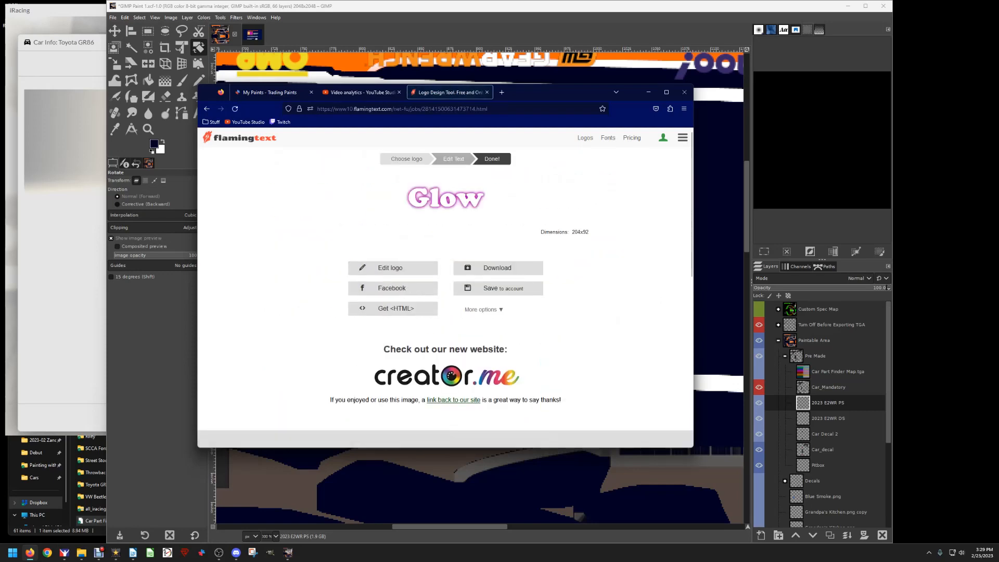
{"action": "left_click", "coordinate": [453, 158]}
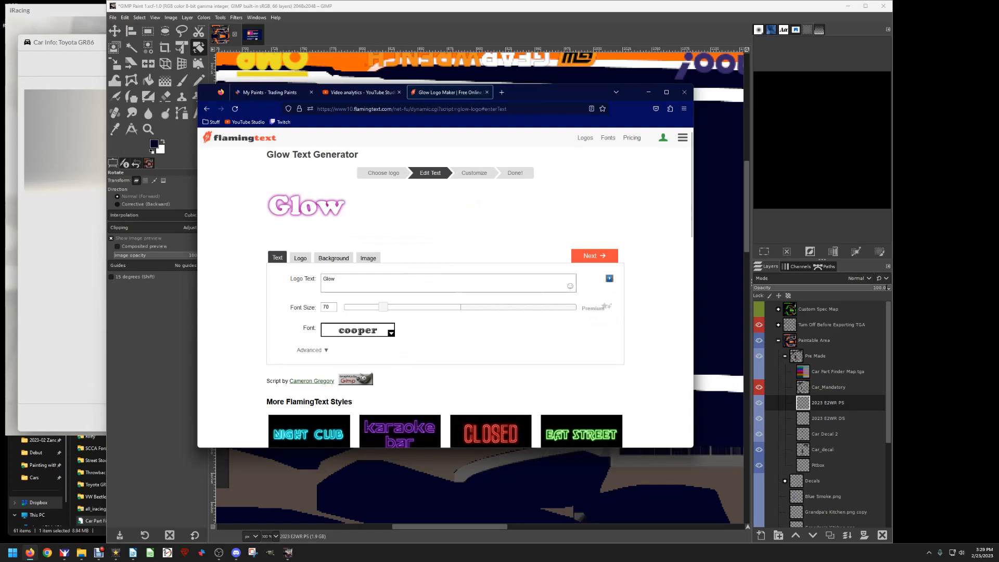
{"action": "left_click_drag", "start_coordinate": [552, 92], "coordinate": [585, 100]}
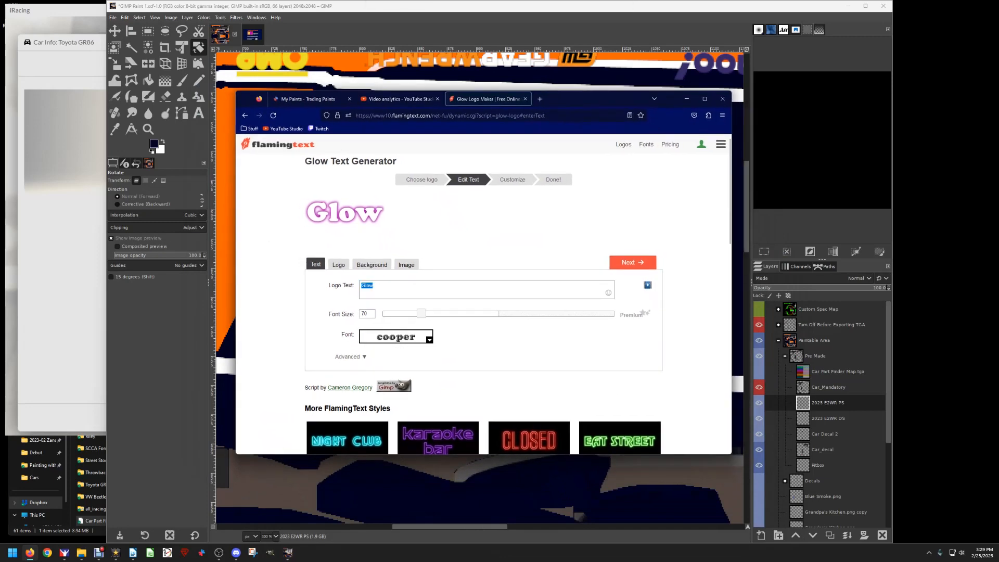
{"action": "type", "text": "29"}
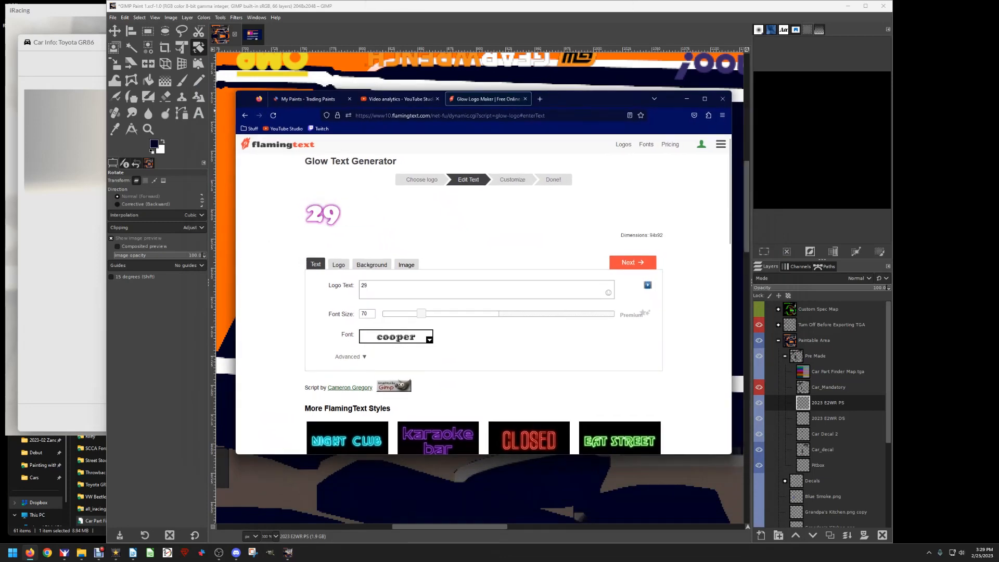
Try the Pistoleer, Borgs and Capella fonts from the Cool category on the 29 logo.
{"action": "left_click", "coordinate": [414, 336]}
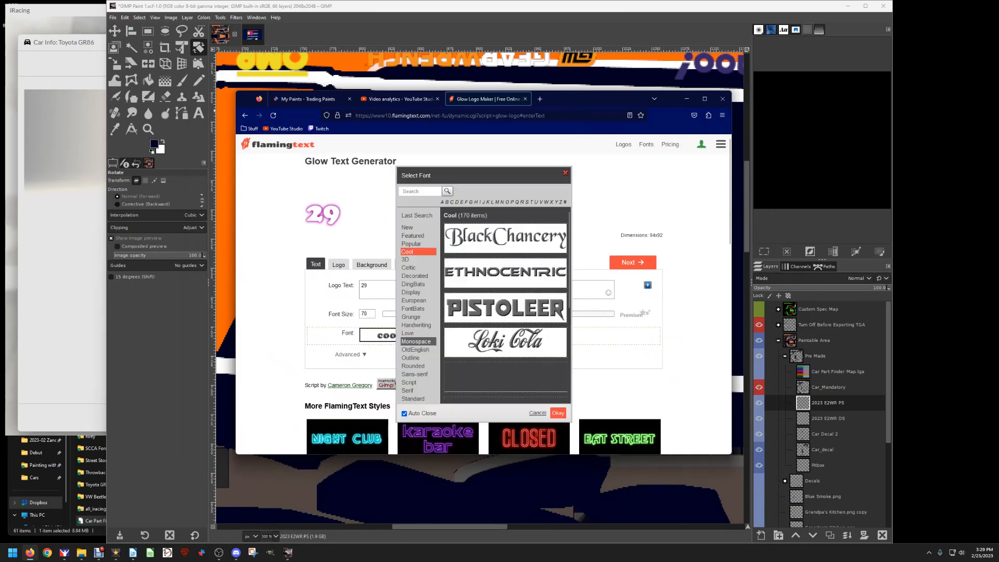
{"action": "left_click", "coordinate": [505, 308]}
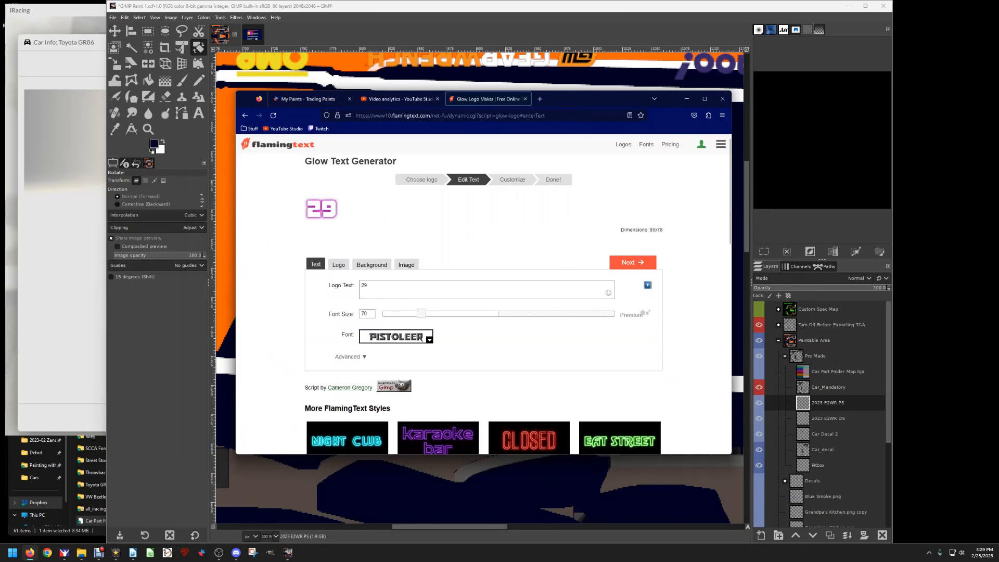
{"action": "left_click", "coordinate": [428, 338]}
{"action": "scroll", "coordinate": [489, 324], "scroll_direction": "down", "scroll_amount": 3}
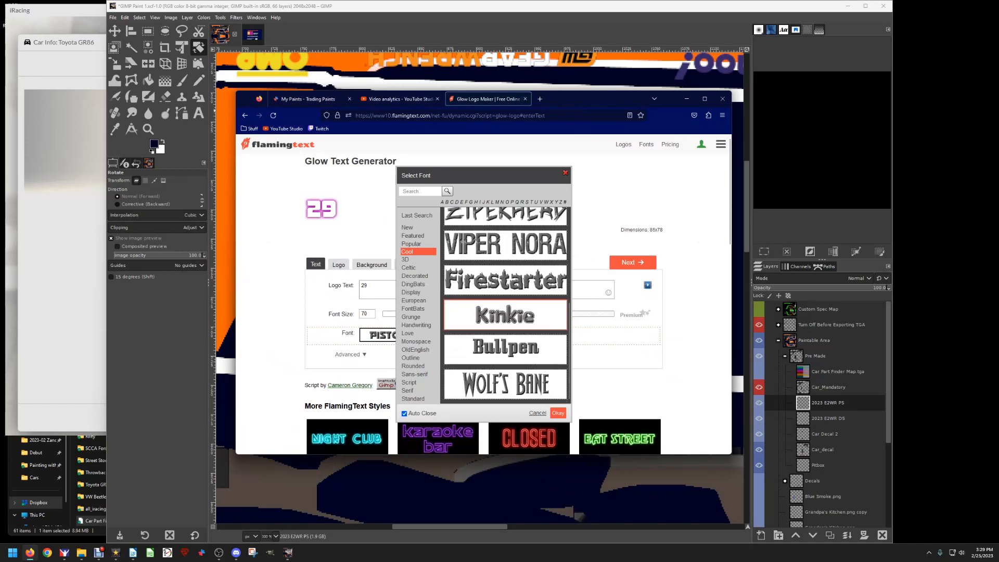
{"action": "scroll", "coordinate": [504, 312], "scroll_direction": "down", "scroll_amount": 5}
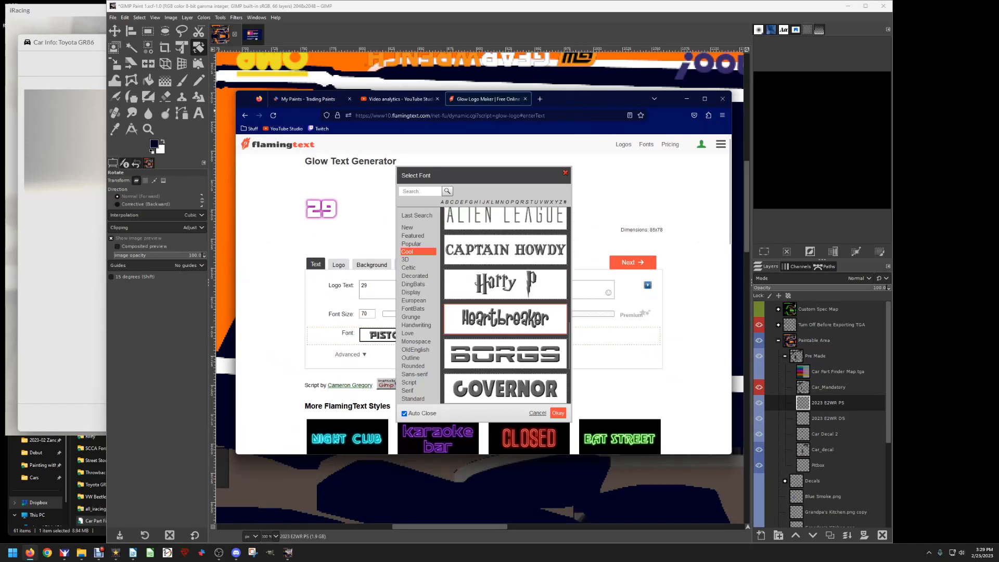
{"action": "left_click", "coordinate": [504, 235]}
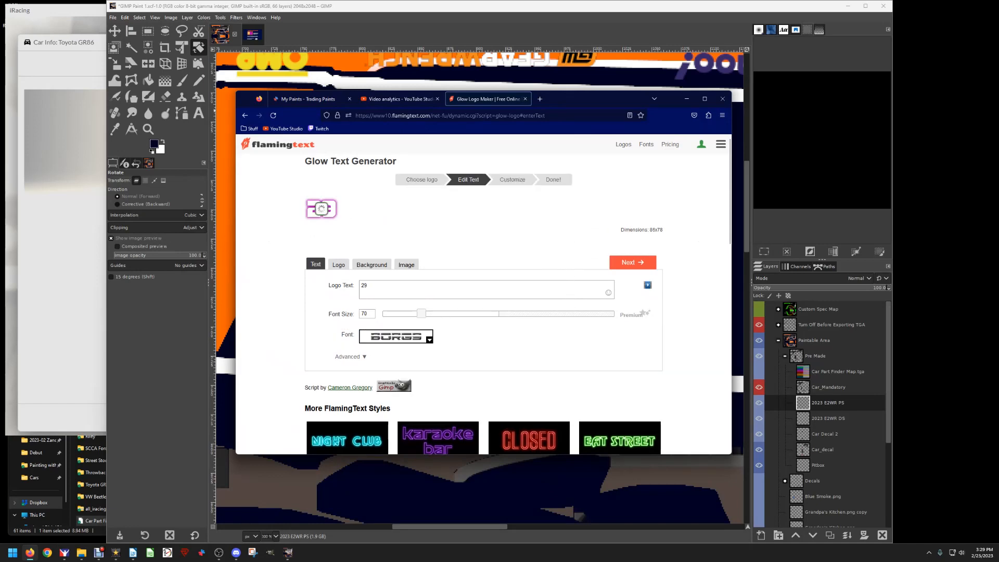
{"action": "left_click", "coordinate": [396, 337]}
{"action": "scroll", "coordinate": [505, 292], "scroll_direction": "down", "scroll_amount": 3}
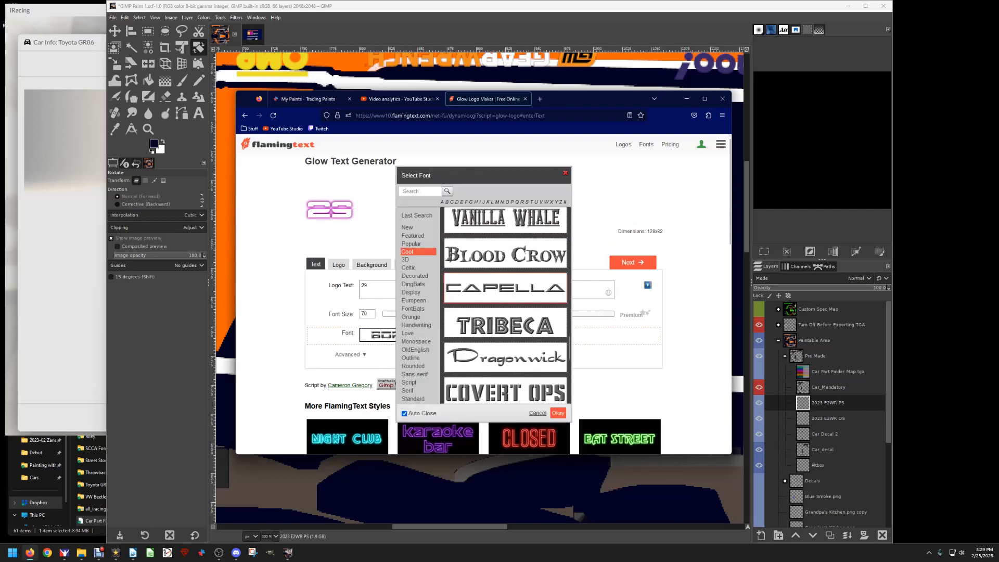
{"action": "left_click", "coordinate": [505, 287]}
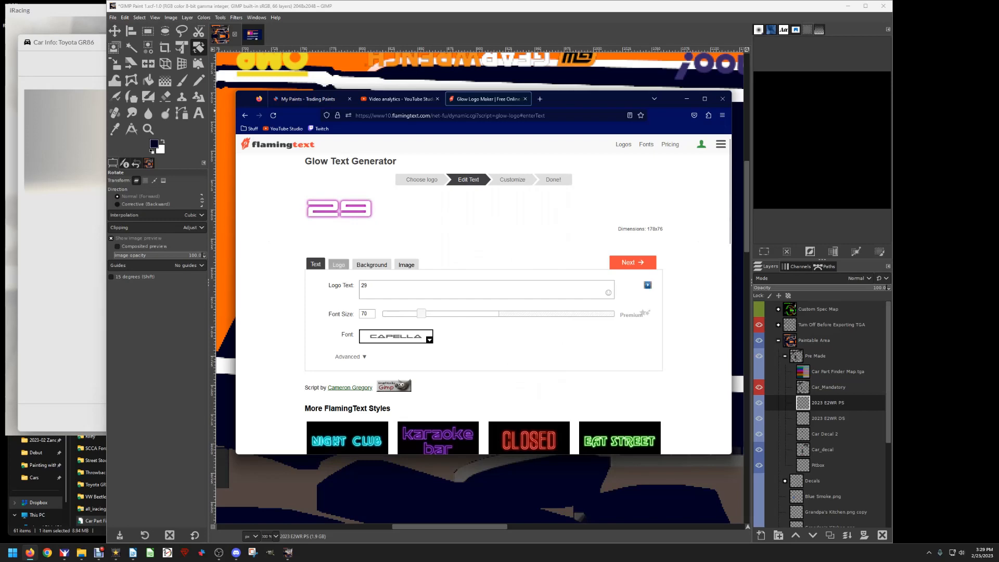
Try the Metal Lord and Excelsior fonts from the Cool category on the 29 logo.
{"action": "left_click", "coordinate": [396, 336]}
{"action": "scroll", "coordinate": [505, 291], "scroll_direction": "down", "scroll_amount": 5}
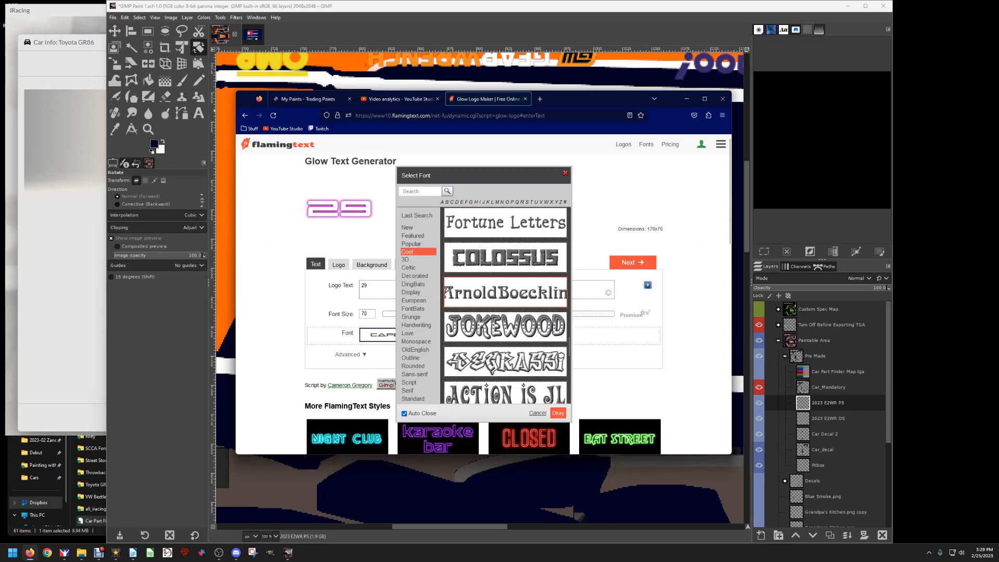
{"action": "scroll", "coordinate": [504, 307], "scroll_direction": "down", "scroll_amount": 3}
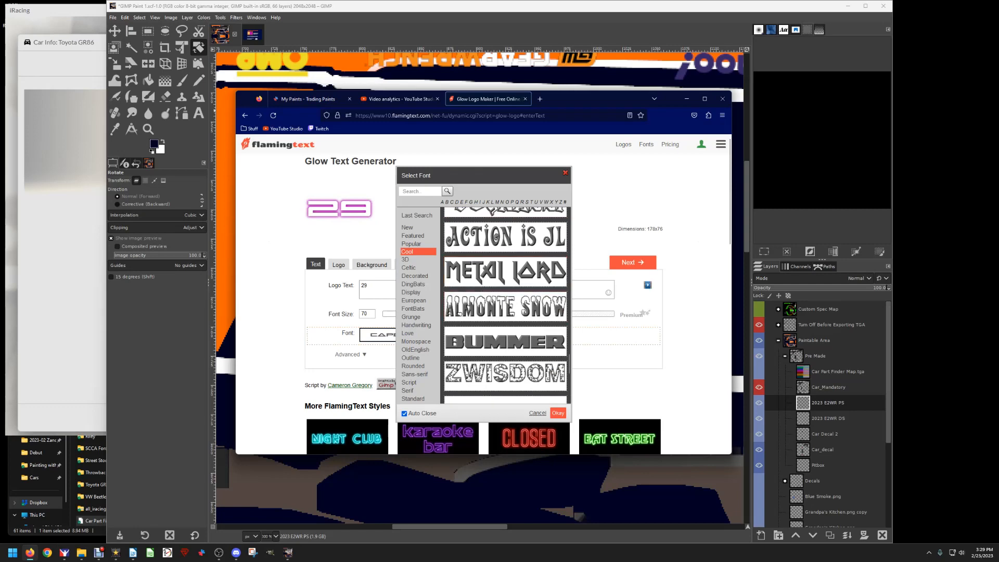
{"action": "left_click", "coordinate": [504, 272]}
{"action": "left_click", "coordinate": [396, 336]}
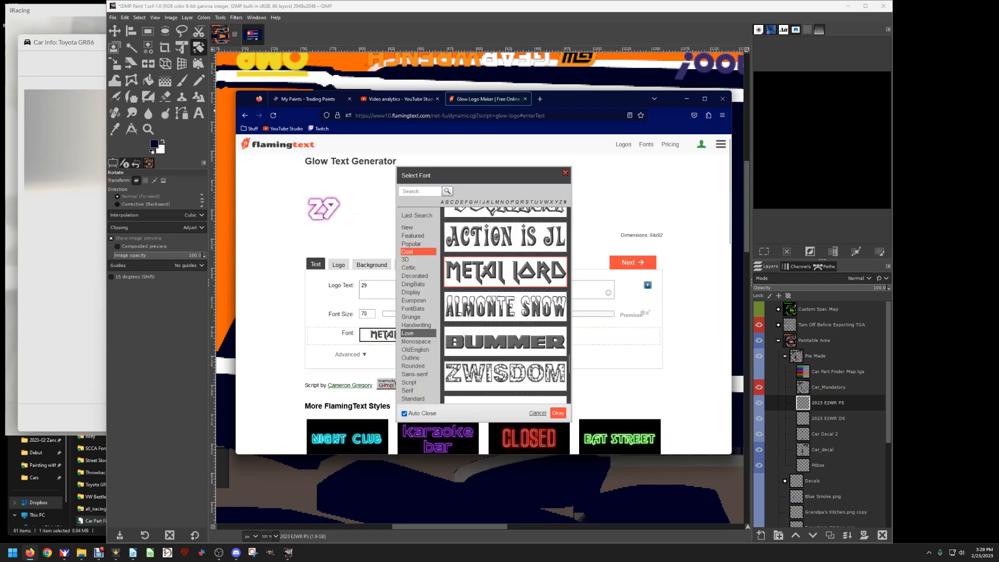
{"action": "scroll", "coordinate": [500, 323], "scroll_direction": "down", "scroll_amount": 3}
{"action": "scroll", "coordinate": [507, 324], "scroll_direction": "down", "scroll_amount": 1}
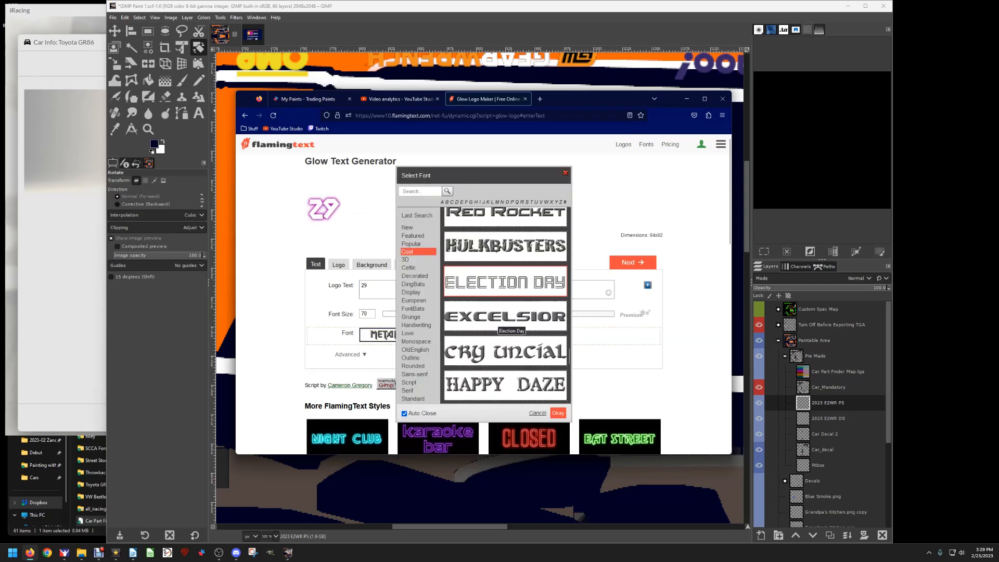
{"action": "left_click", "coordinate": [505, 319]}
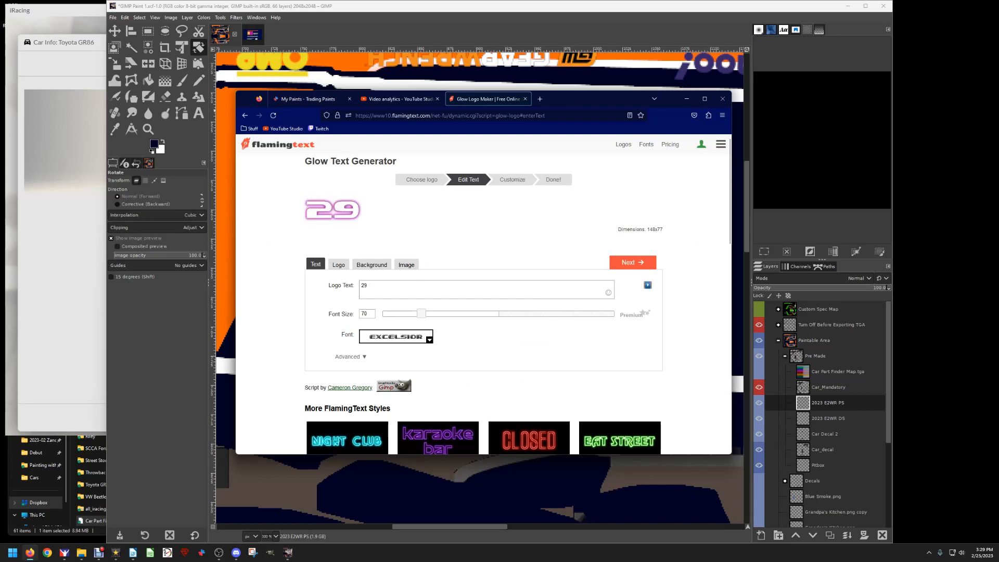
Set the 29 logo's font to Cry Uncial and expand the advanced text options.
{"action": "left_click", "coordinate": [395, 336]}
{"action": "left_click", "coordinate": [504, 351]}
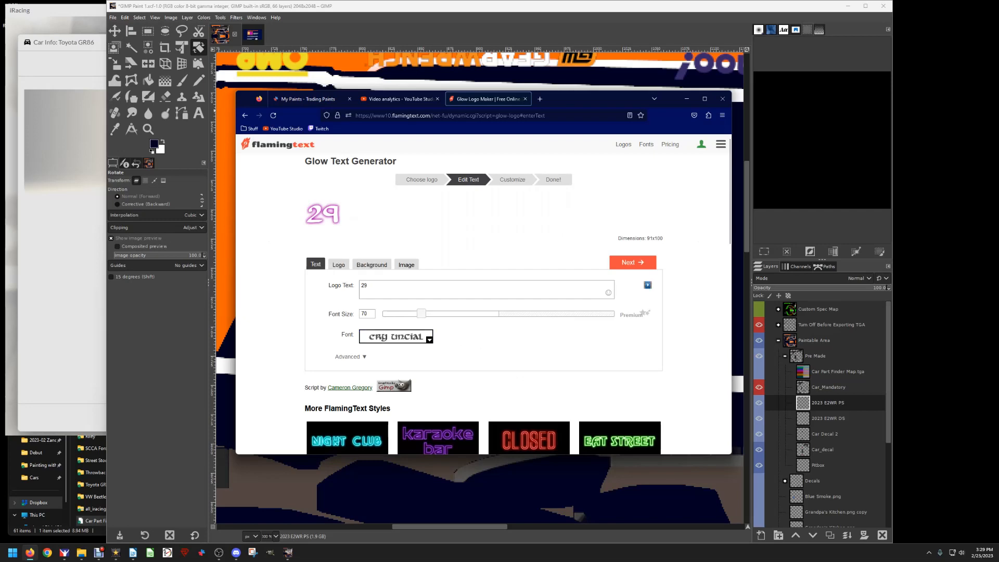
{"action": "left_click", "coordinate": [350, 357]}
{"action": "scroll", "coordinate": [483, 294], "scroll_direction": "down", "scroll_amount": 2}
{"action": "scroll", "coordinate": [483, 294], "scroll_direction": "up", "scroll_amount": 2}
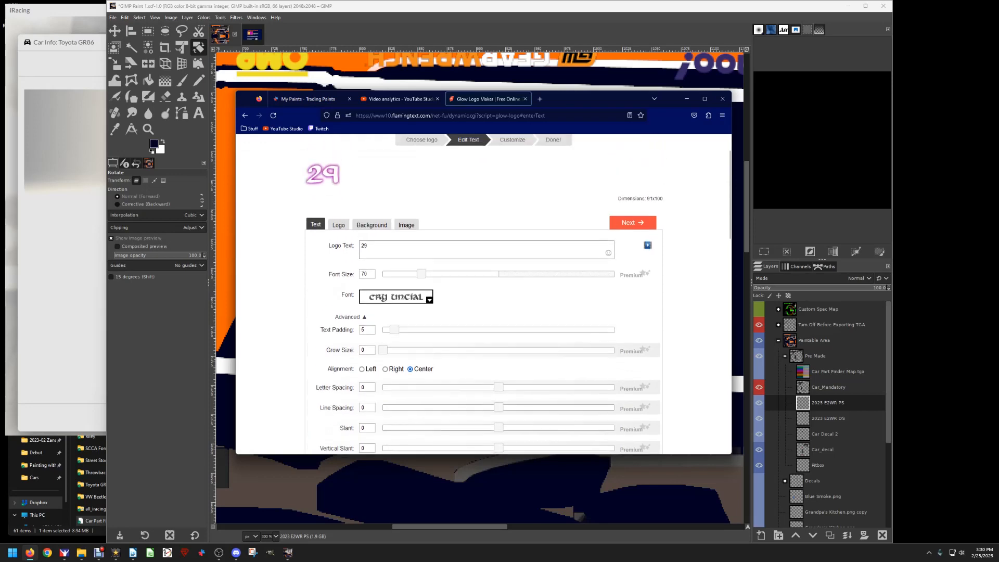
Set the logo's glow color to ff6700.
{"action": "left_click", "coordinate": [338, 225]}
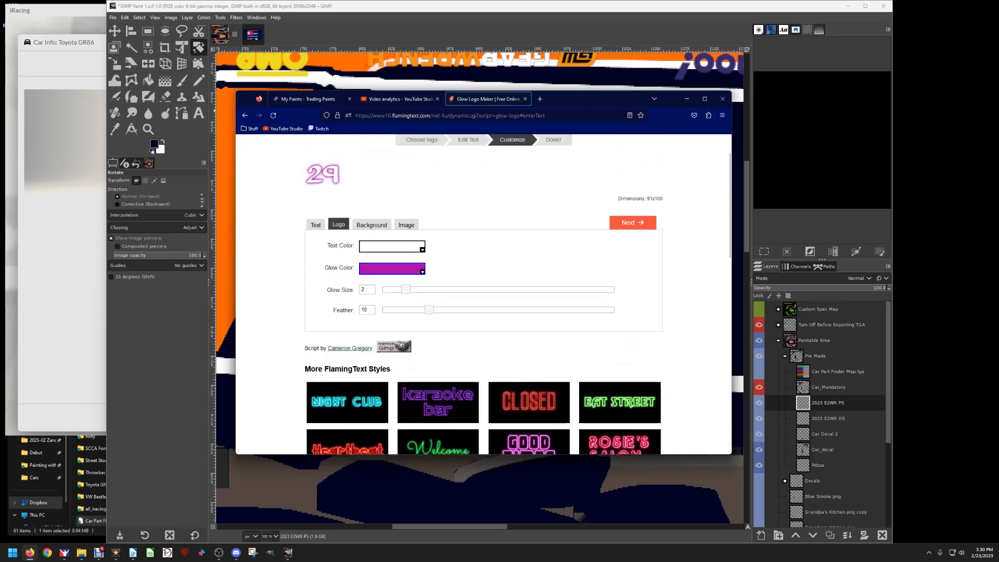
{"action": "left_click", "coordinate": [393, 269]}
{"action": "double_click", "coordinate": [378, 340]}
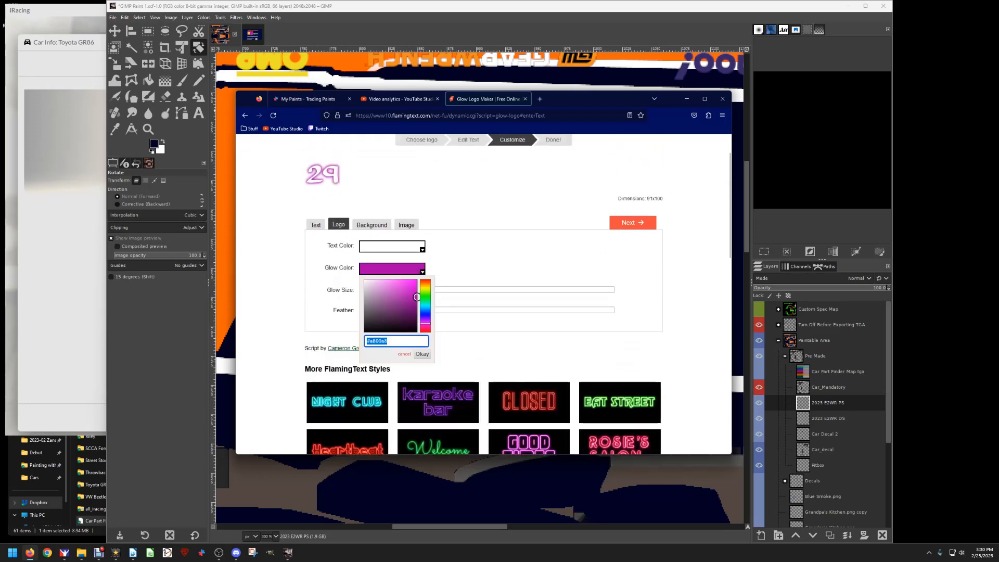
{"action": "type", "text": "ff6700"}
{"action": "key", "text": "Return"}
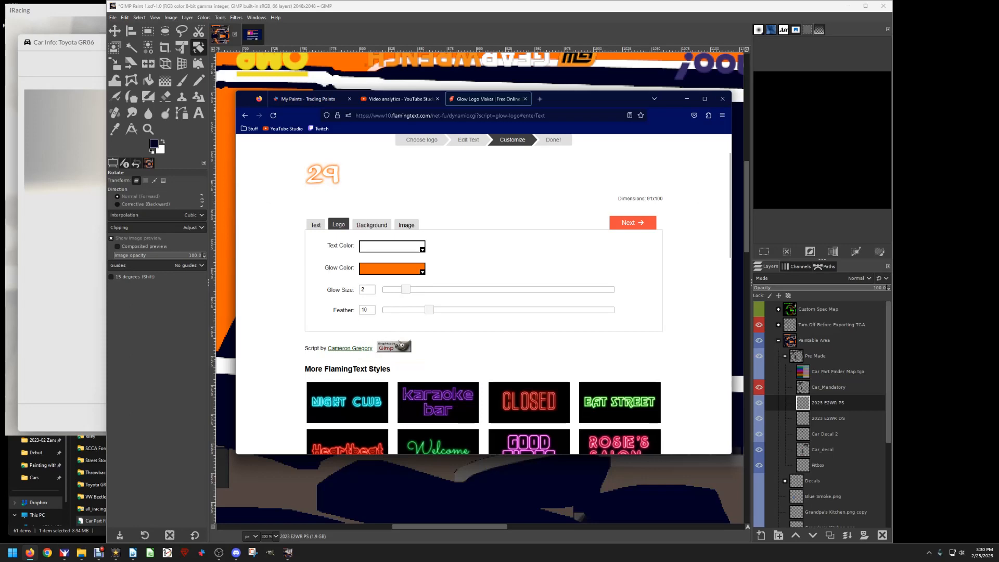
Set the 29 logo's font size to 176 and make its background transparent.
{"action": "left_click", "coordinate": [315, 225]}
{"action": "left_click_drag", "start_coordinate": [421, 273], "coordinate": [484, 273]}
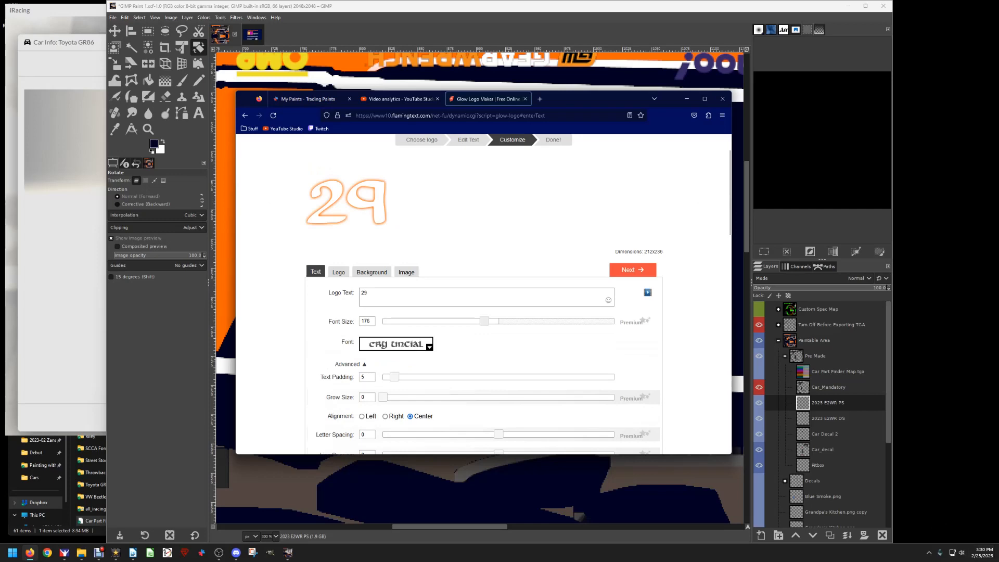
{"action": "left_click", "coordinate": [371, 272]}
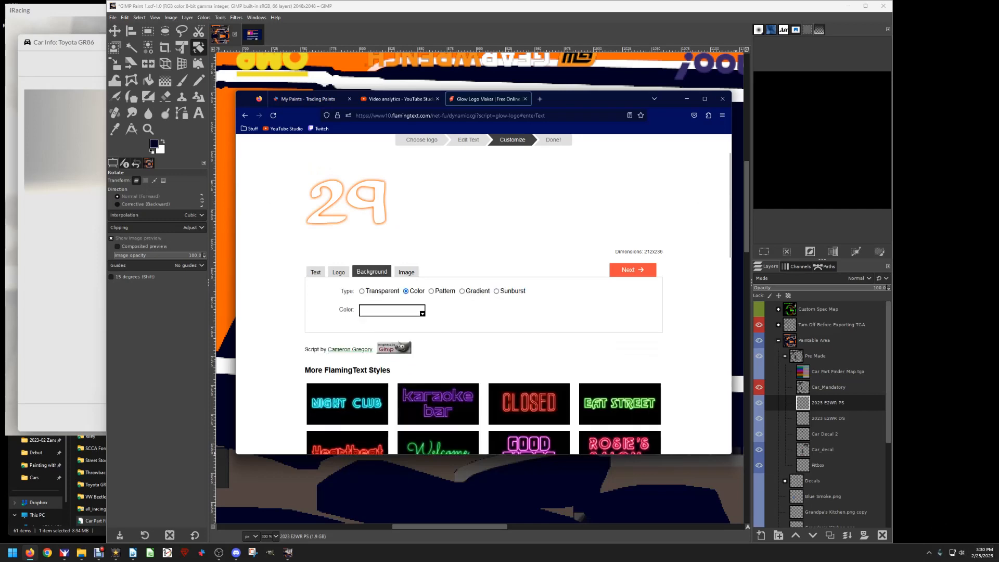
{"action": "left_click", "coordinate": [361, 291]}
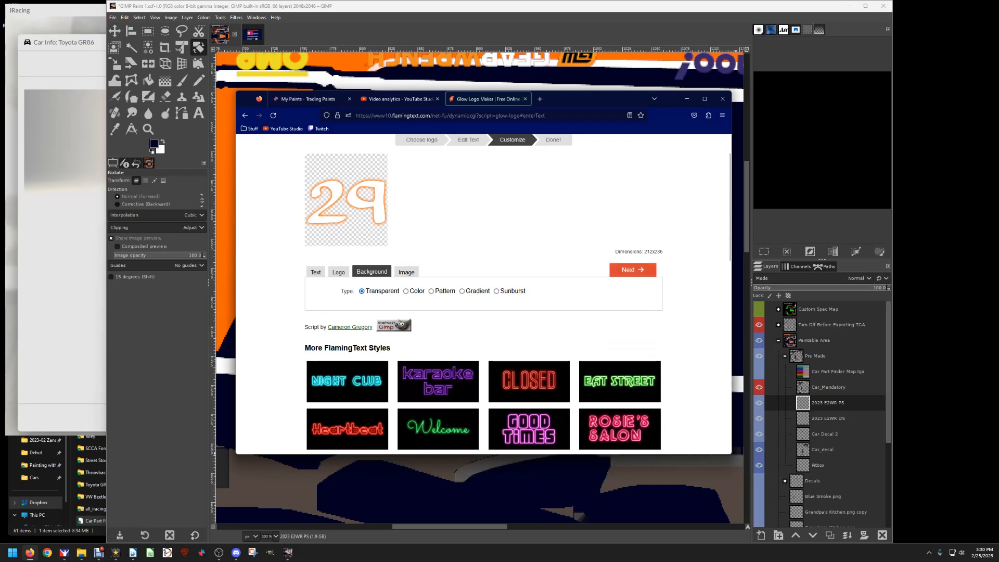
Generate the finished 29 logo, download it as a PNG, and show the downloaded file in its folder.
{"action": "left_click", "coordinate": [630, 269]}
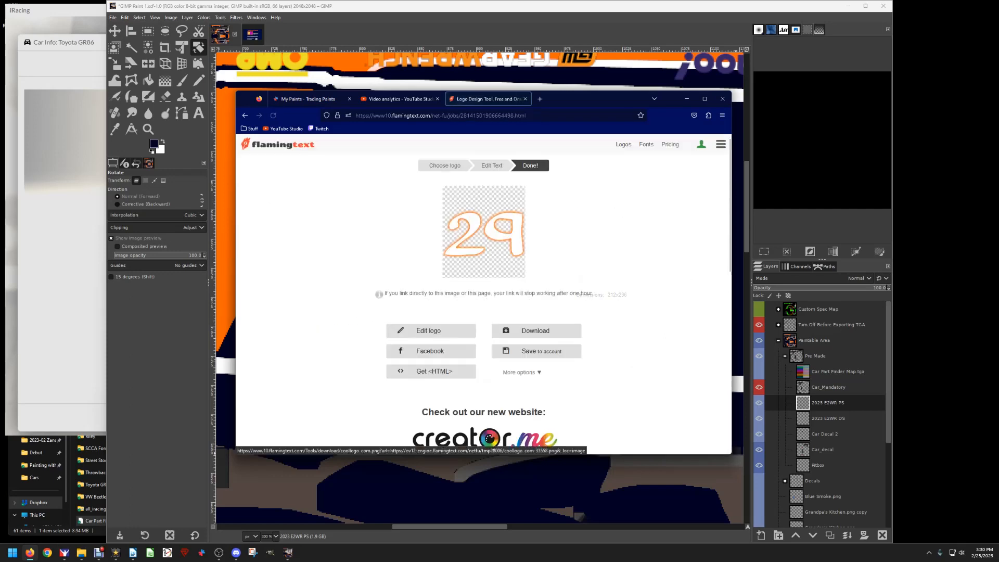
{"action": "left_click", "coordinate": [535, 331]}
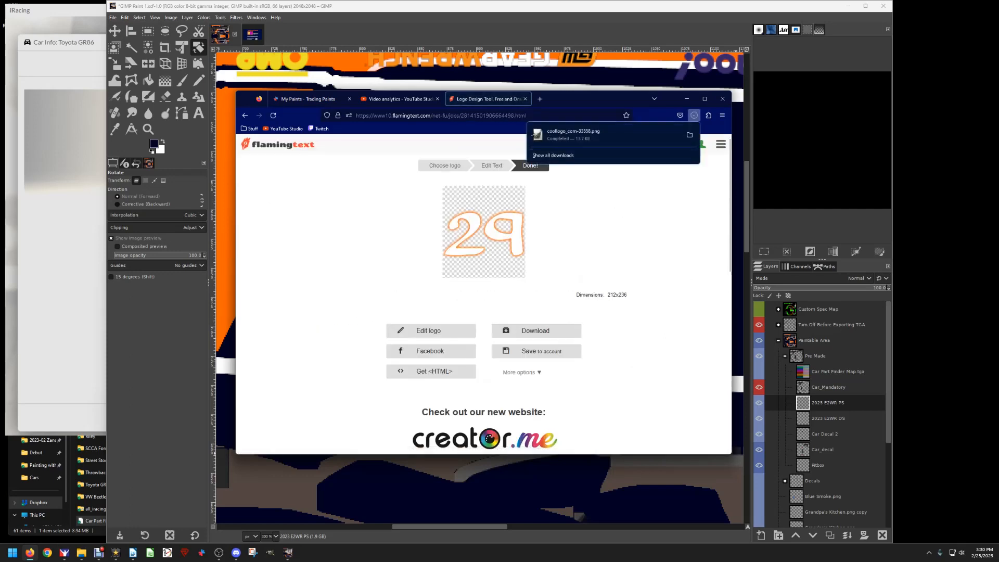
{"action": "left_click", "coordinate": [688, 135]}
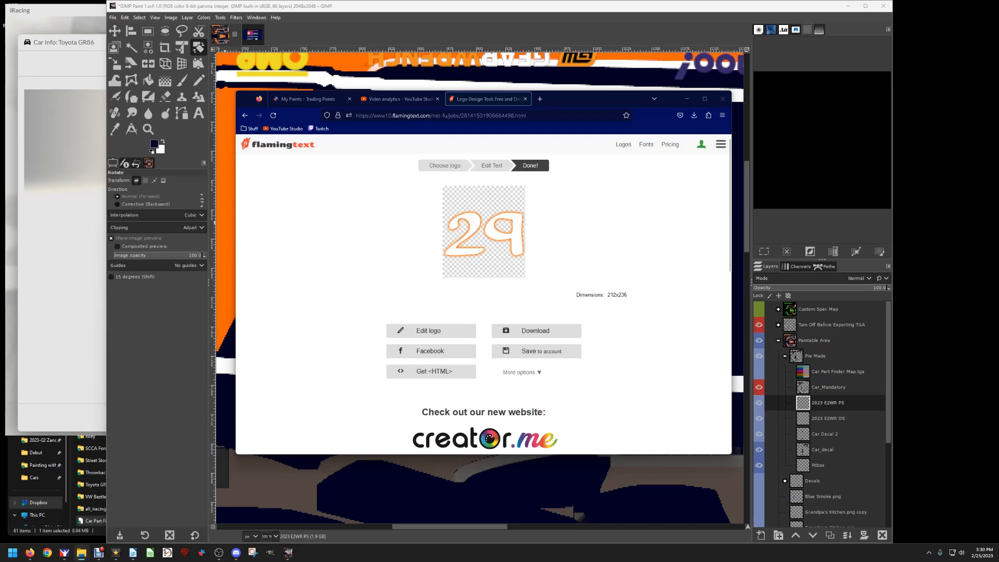
Return to the GIMP paint file and import coollogo_com-33558.png from the Downloads folder as a new layer.
{"action": "left_click", "coordinate": [686, 99]}
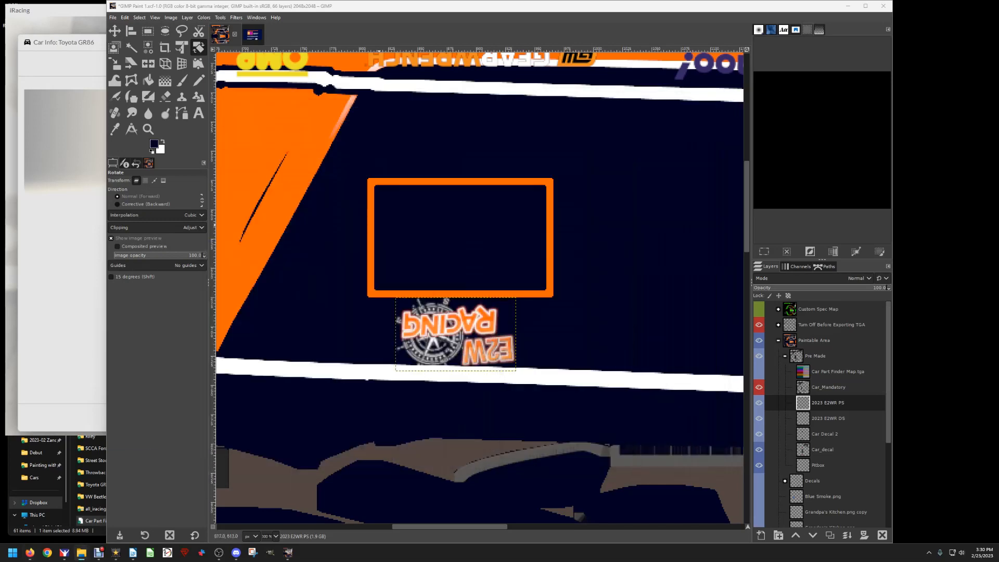
{"action": "scroll", "coordinate": [410, 154], "scroll_direction": "down", "scroll_amount": 11}
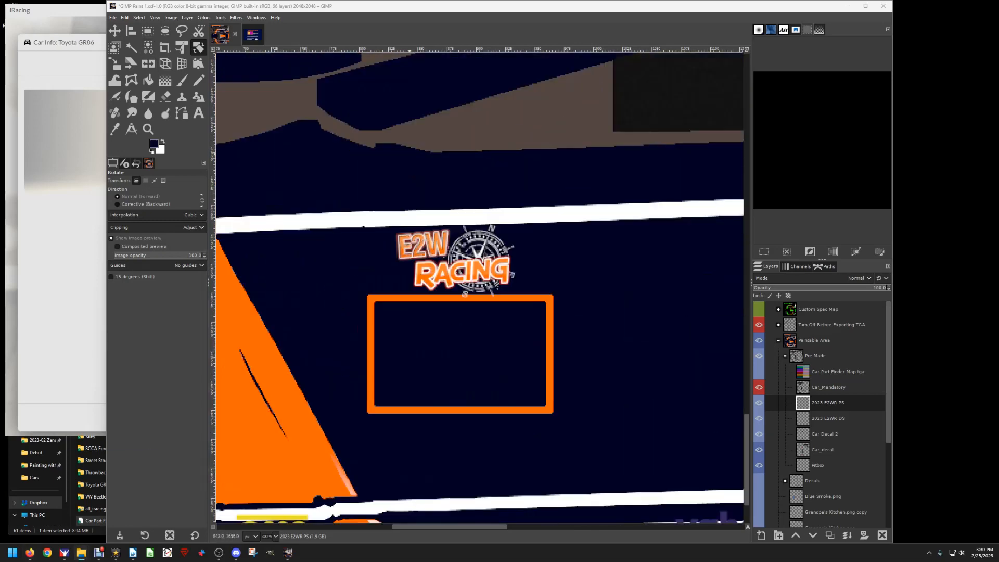
{"action": "scroll", "coordinate": [410, 154], "scroll_direction": "down", "scroll_amount": 2}
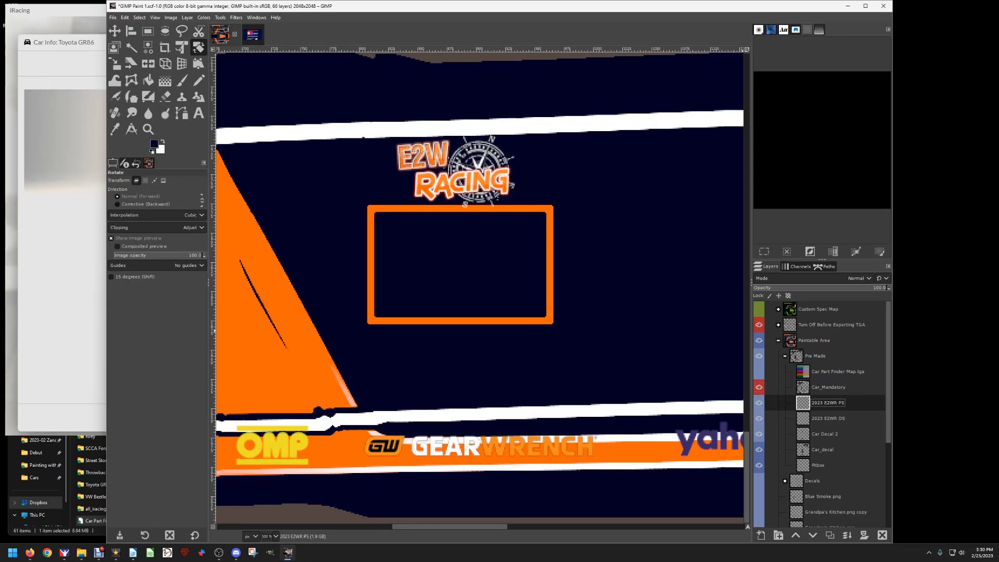
{"action": "left_click", "coordinate": [112, 18]}
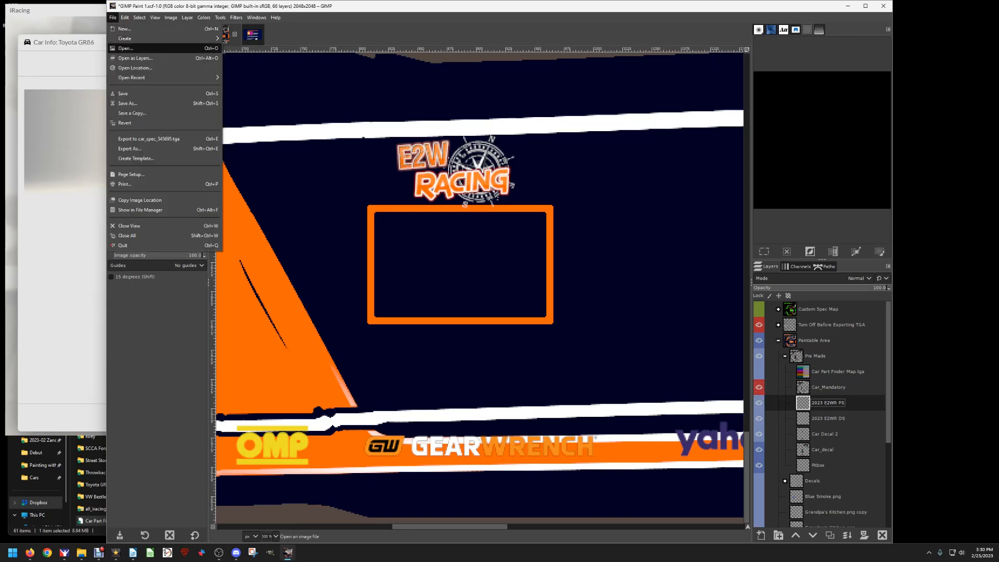
{"action": "left_click", "coordinate": [135, 58]}
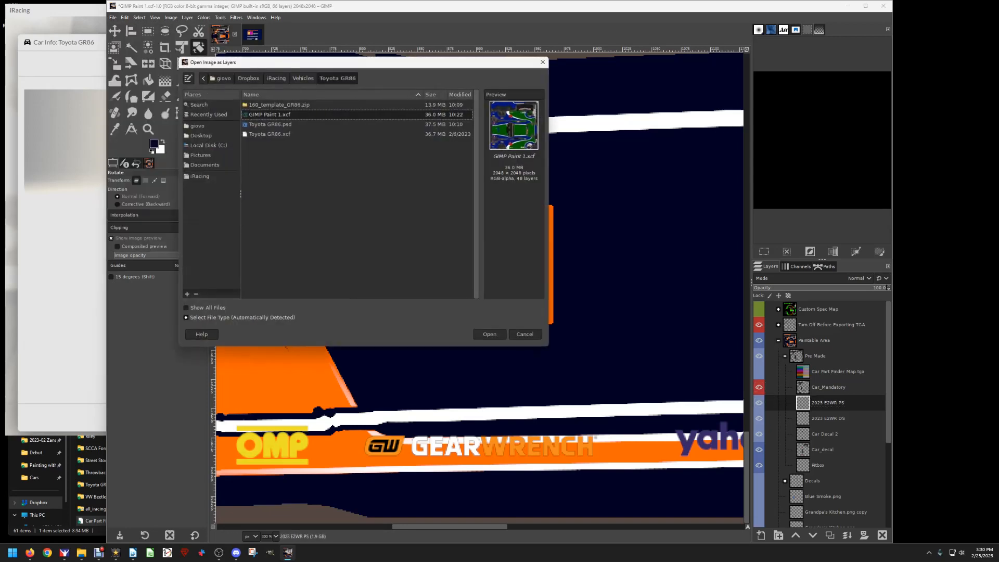
{"action": "left_click", "coordinate": [205, 165]}
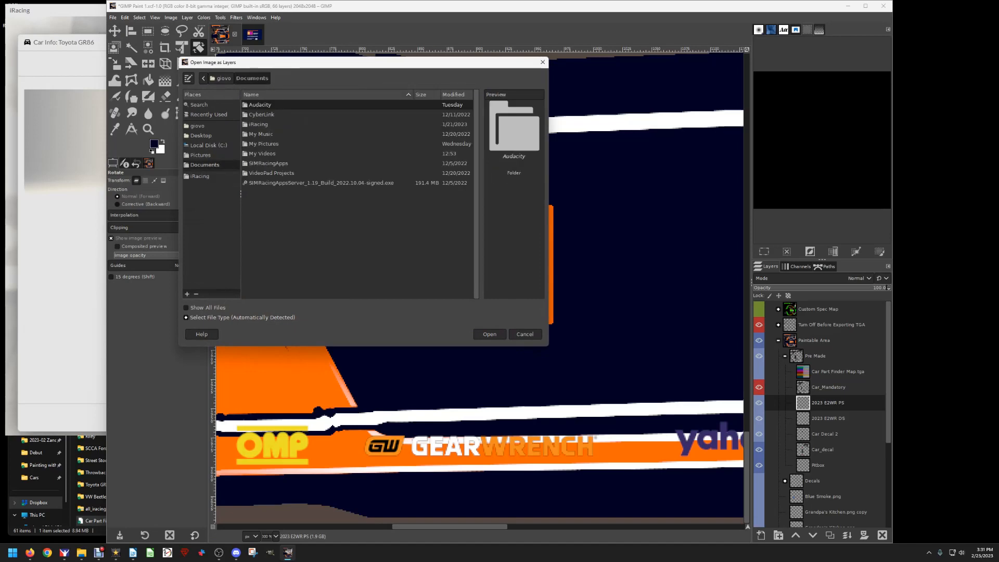
{"action": "left_click", "coordinate": [221, 78]}
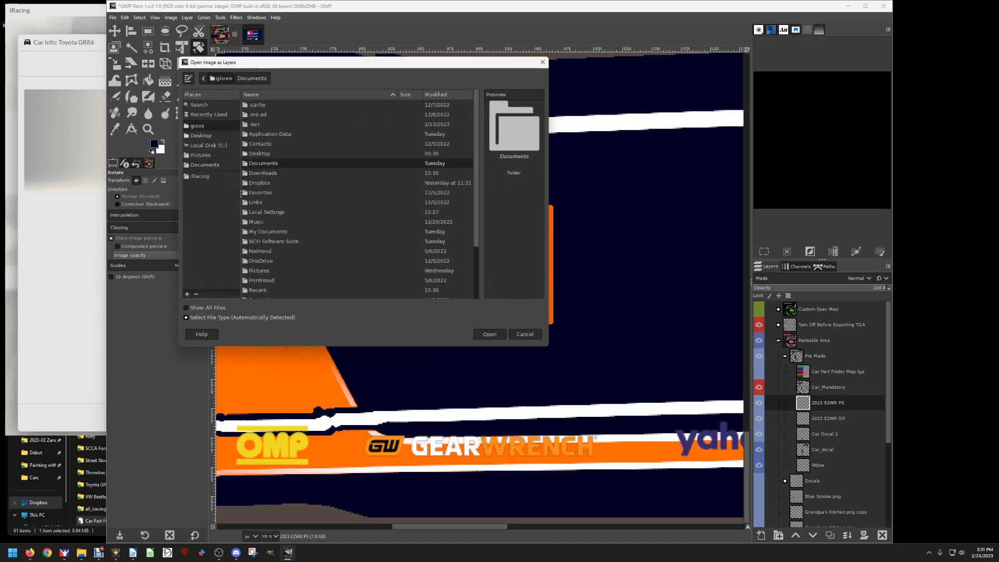
{"action": "double_click", "coordinate": [262, 173]}
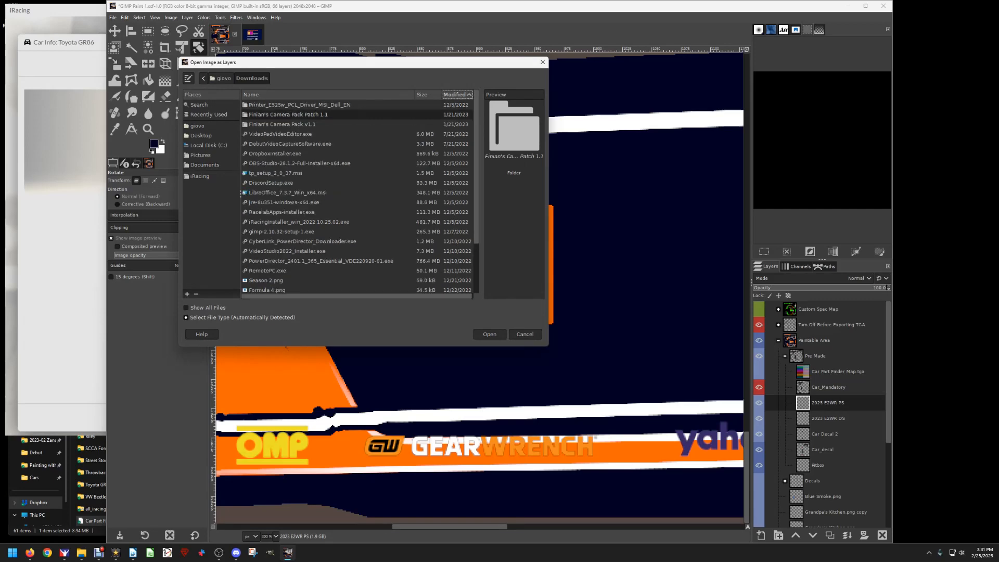
{"action": "left_click", "coordinate": [455, 95]}
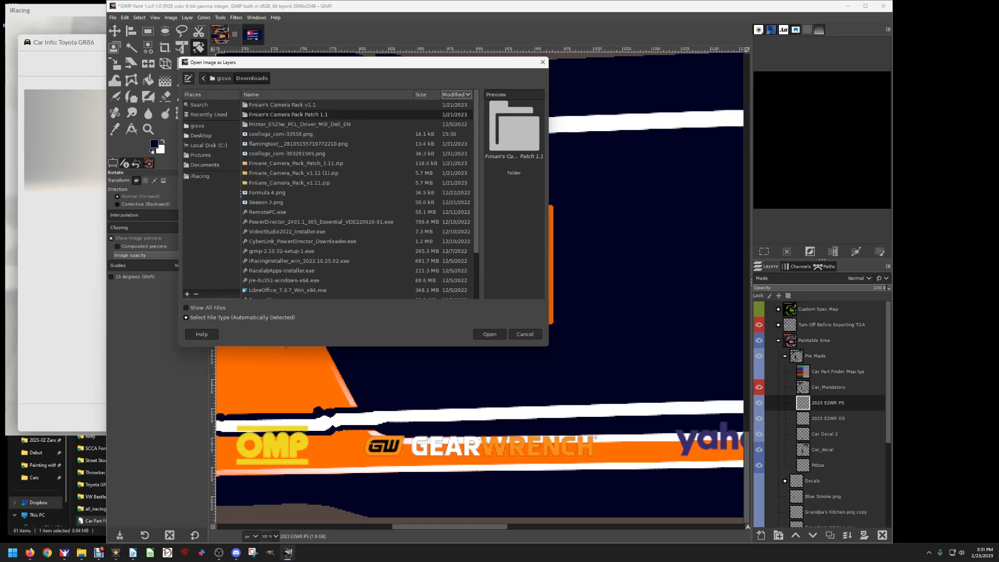
{"action": "left_click", "coordinate": [281, 133]}
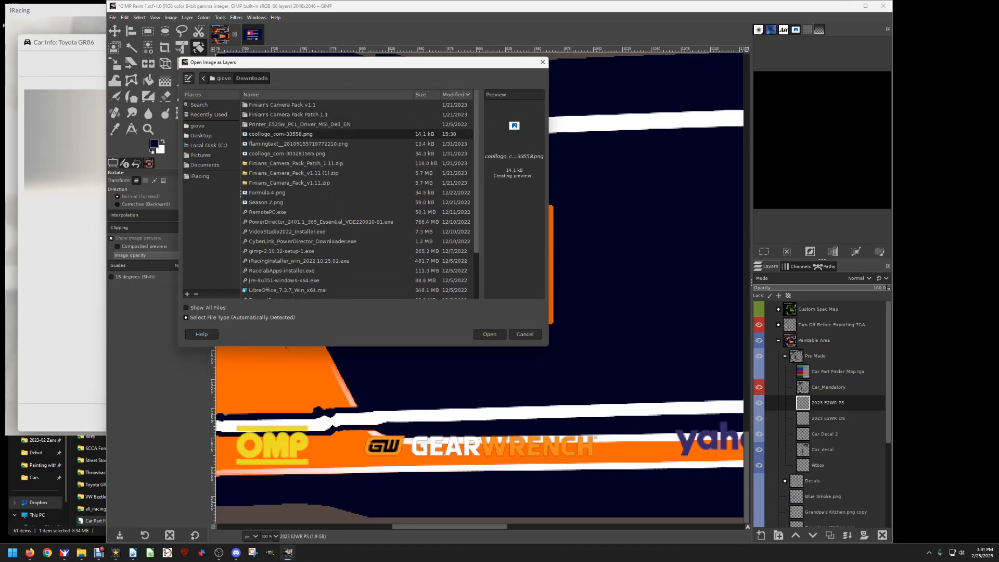
{"action": "left_click", "coordinate": [489, 334]}
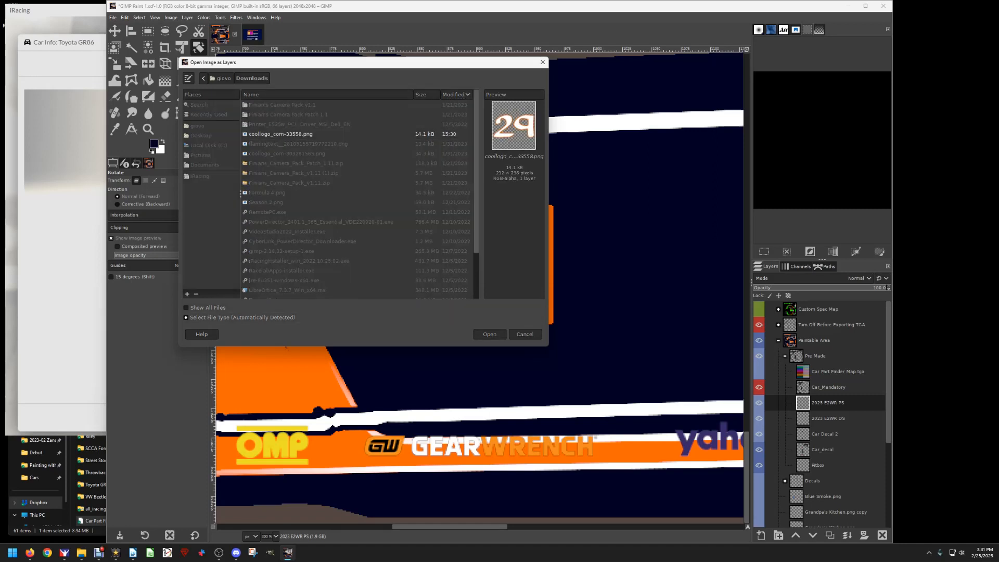
Move the imported 29 logo from the roof area onto the orange-bordered number box on the lower side panel.
{"action": "scroll", "coordinate": [632, 155], "scroll_direction": "down", "scroll_amount": 5}
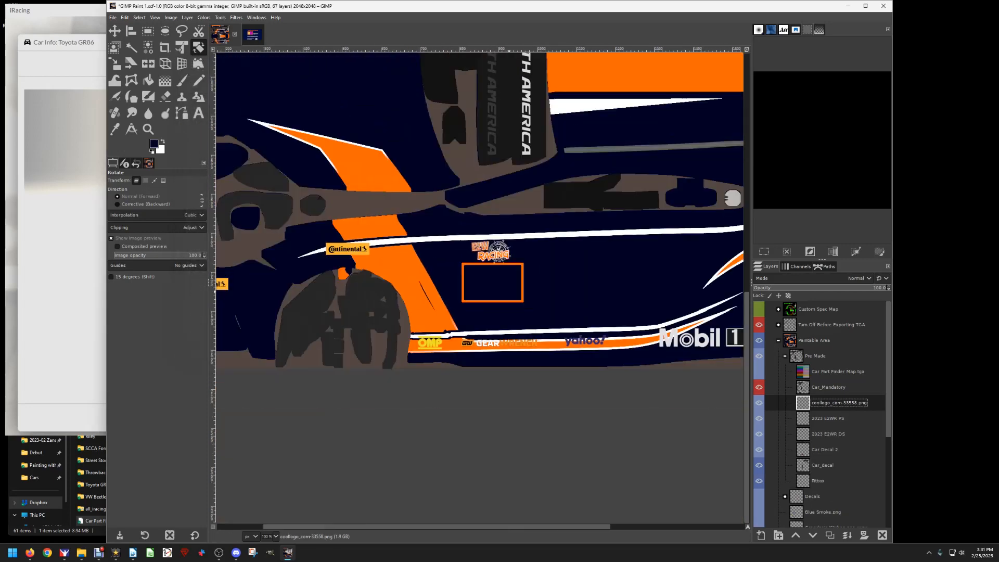
{"action": "key", "text": "m"}
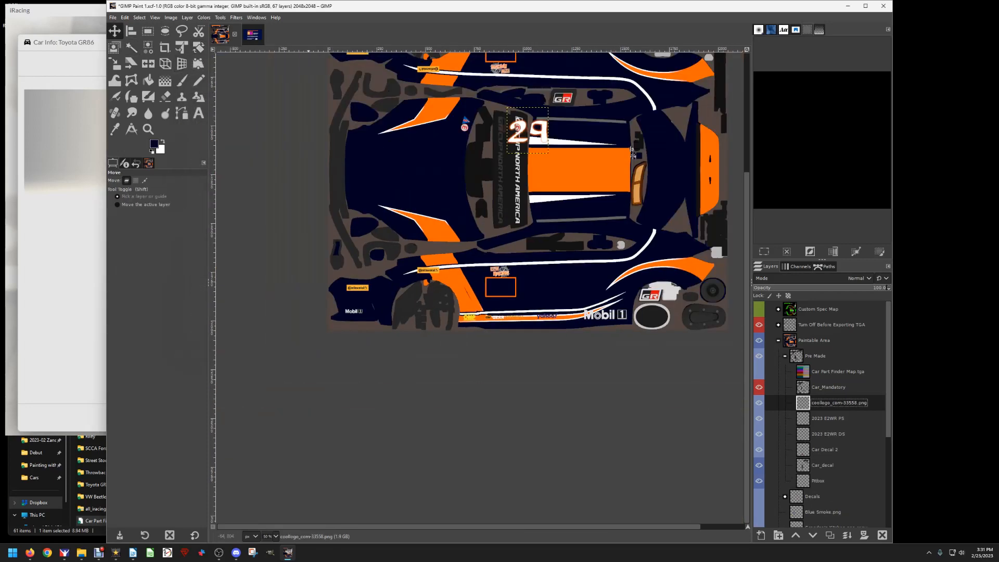
{"action": "left_click_drag", "start_coordinate": [533, 127], "coordinate": [503, 287]}
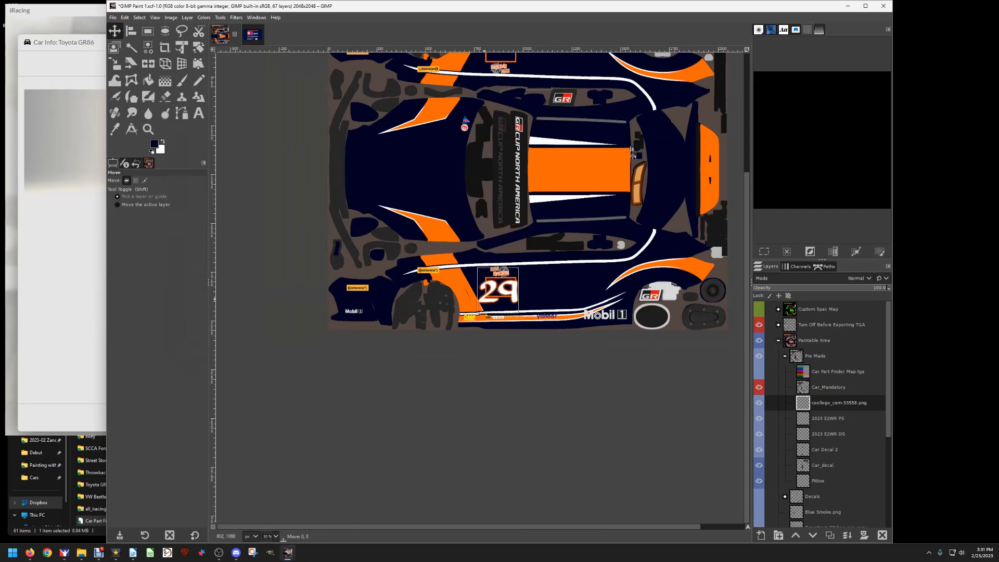
{"action": "scroll", "coordinate": [503, 287], "scroll_direction": "up", "scroll_amount": 5}
{"action": "left_click", "coordinate": [126, 180]}
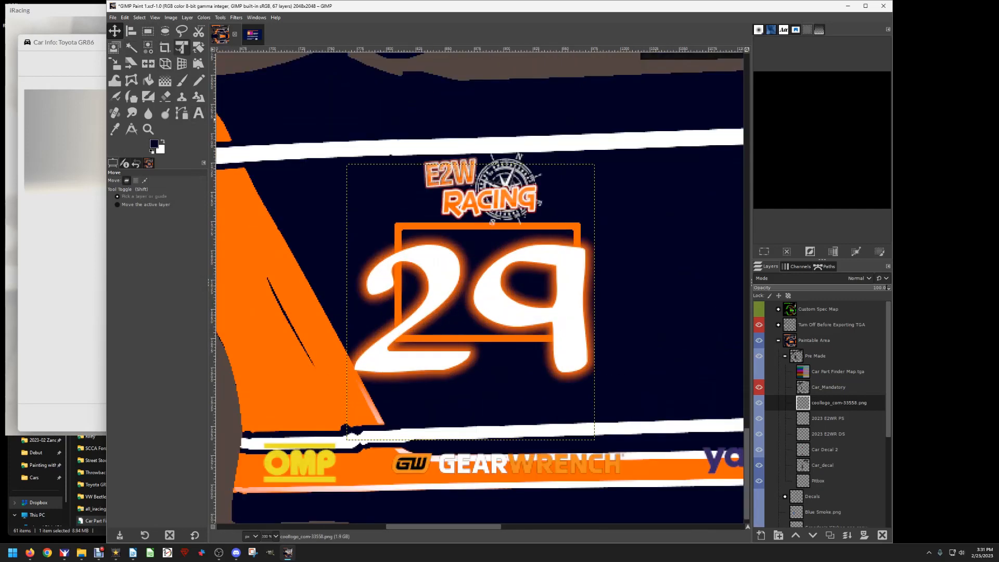
Scale the 29 logo proportionally to about 123 × 137 px and centre it inside the orange number box.
{"action": "left_click", "coordinate": [115, 63]}
{"action": "left_click", "coordinate": [347, 438]}
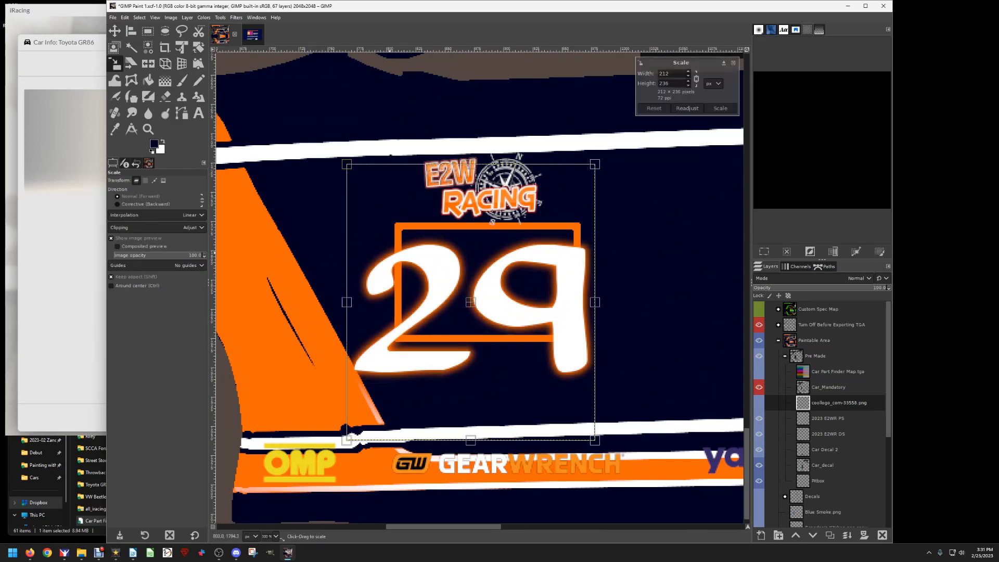
{"action": "left_click_drag", "start_coordinate": [347, 165], "coordinate": [450, 280]}
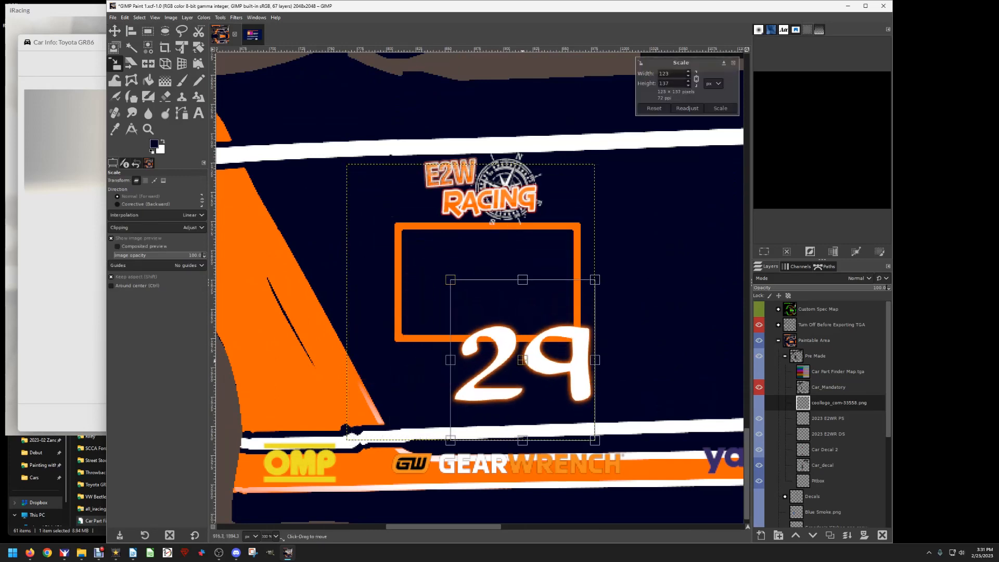
{"action": "left_click_drag", "start_coordinate": [522, 360], "coordinate": [486, 273]}
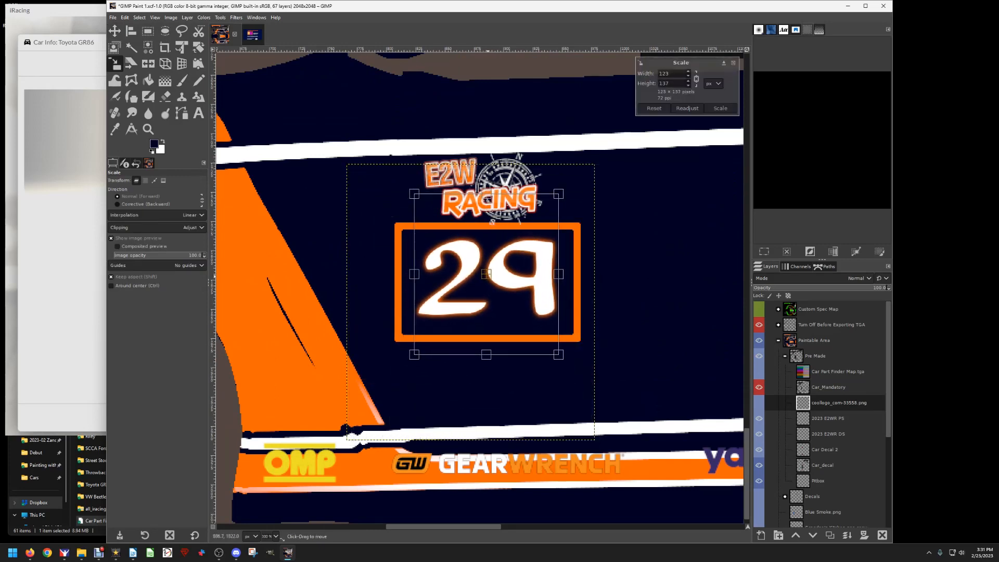
{"action": "key", "text": "Return"}
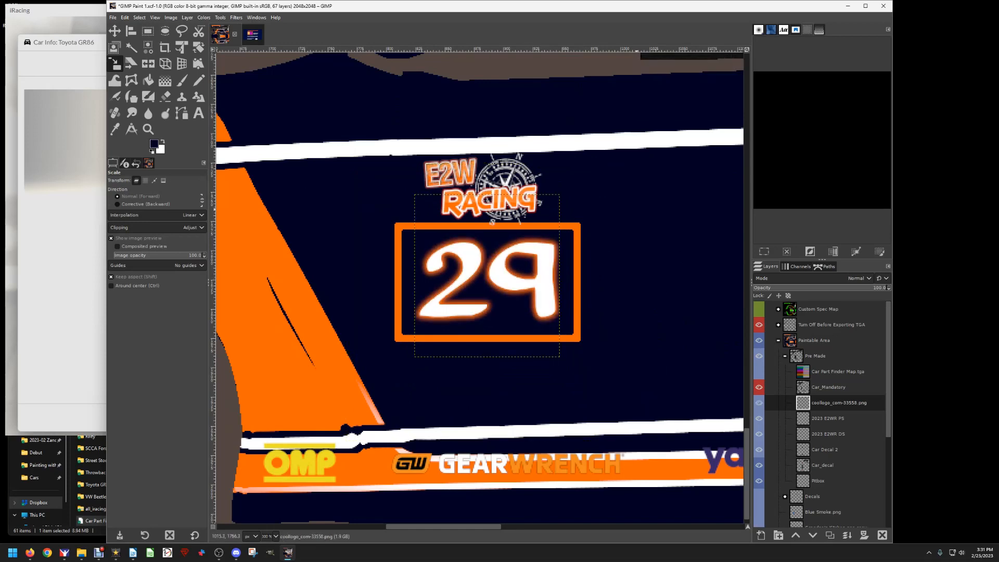
Duplicate the scaled 29 layer and move the copy into the orange number box on the opposite side panel.
{"action": "left_click", "coordinate": [830, 535]}
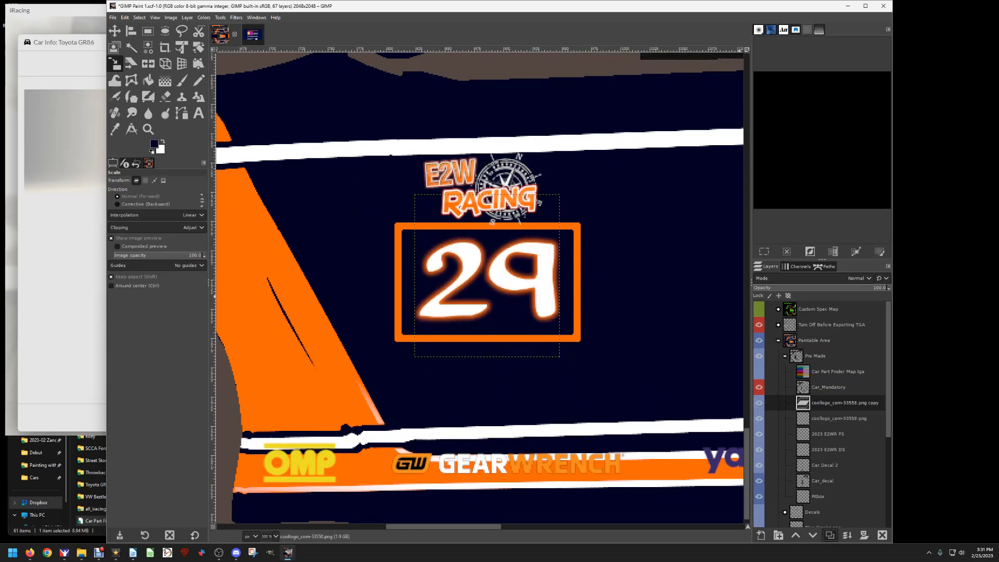
{"action": "left_click", "coordinate": [115, 31]}
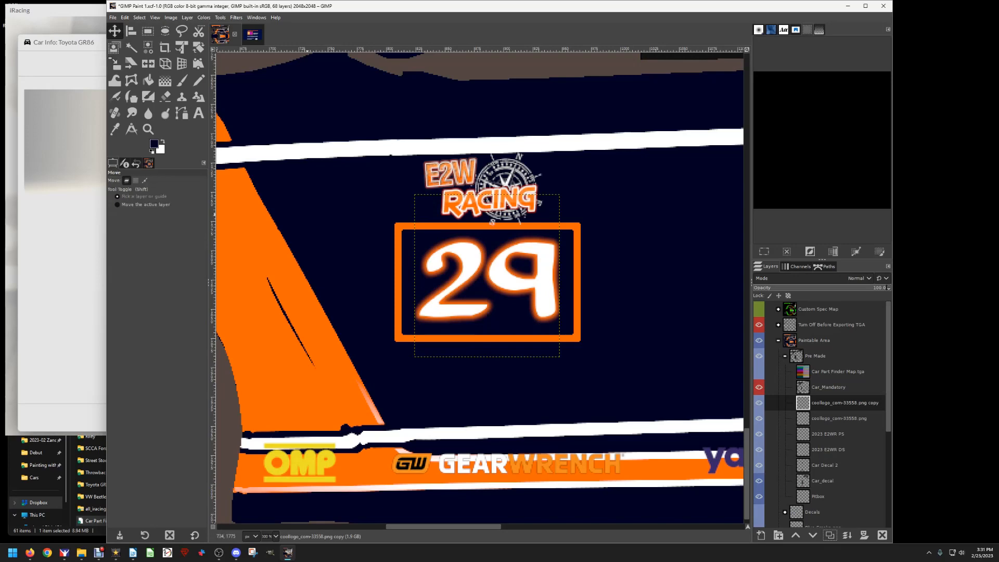
{"action": "left_click_drag", "start_coordinate": [448, 284], "coordinate": [487, 205]}
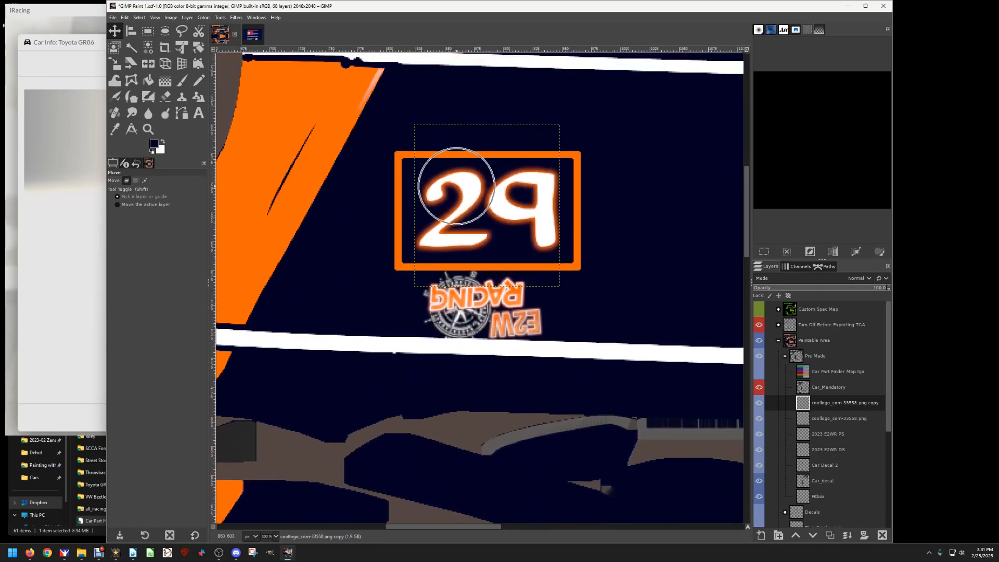
Rotate the copied 29 logo by 180 degrees to match the upside-down side panel.
{"action": "left_click", "coordinate": [198, 48]}
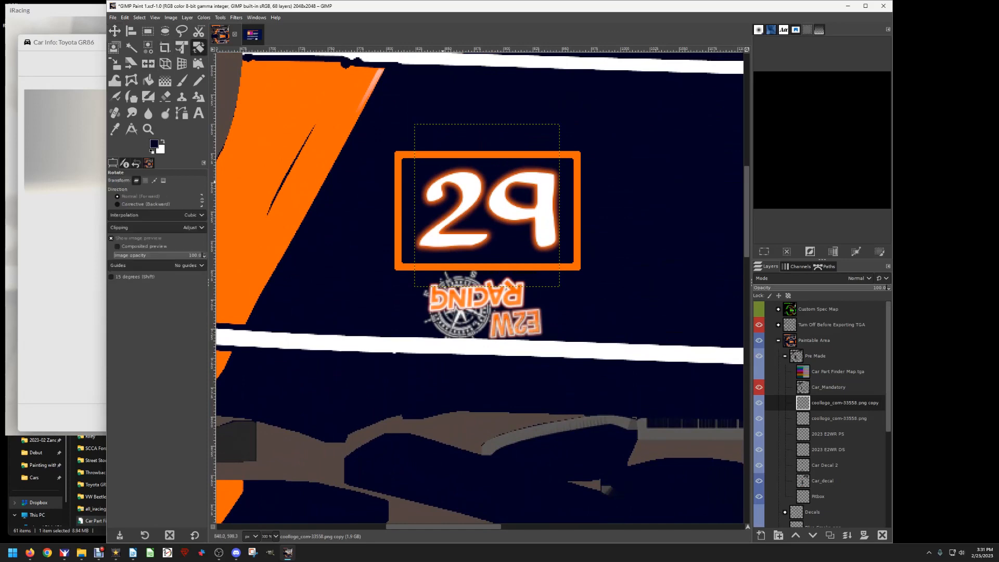
{"action": "left_click_drag", "start_coordinate": [416, 156], "coordinate": [557, 255]}
{"action": "left_click_drag", "start_coordinate": [679, 74], "coordinate": [658, 73]}
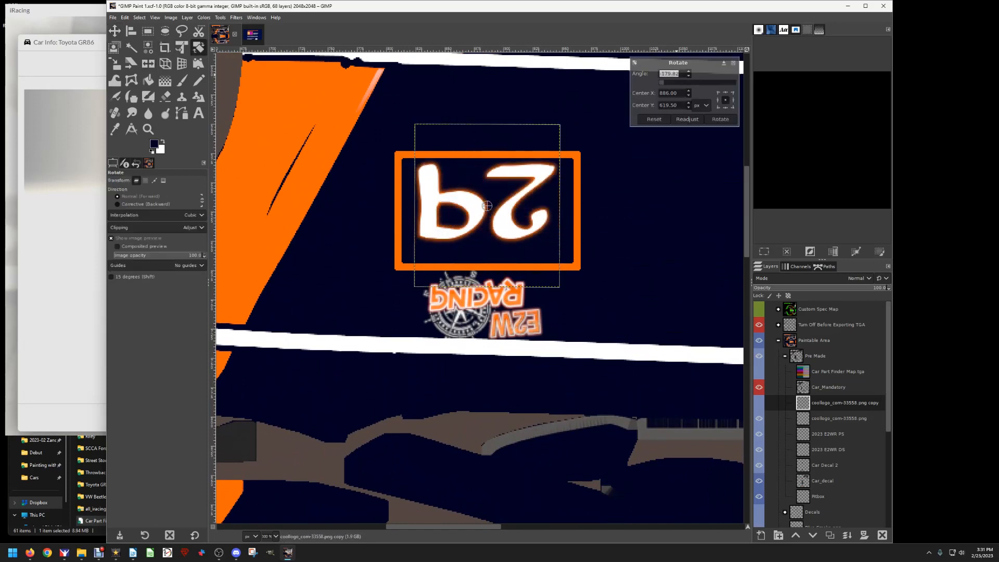
{"action": "type", "text": "180"}
{"action": "key", "text": "Tab"}
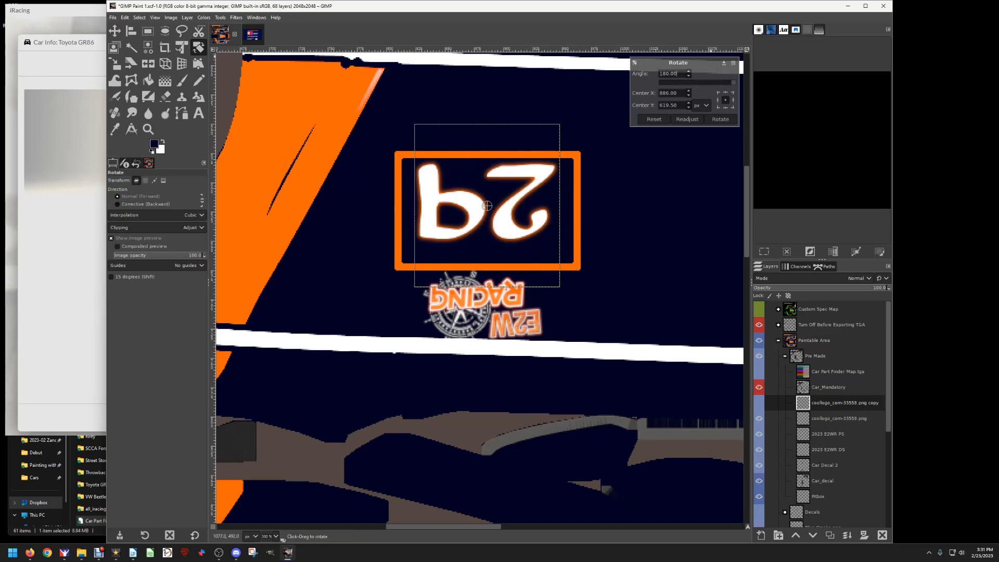
{"action": "key", "text": "Return"}
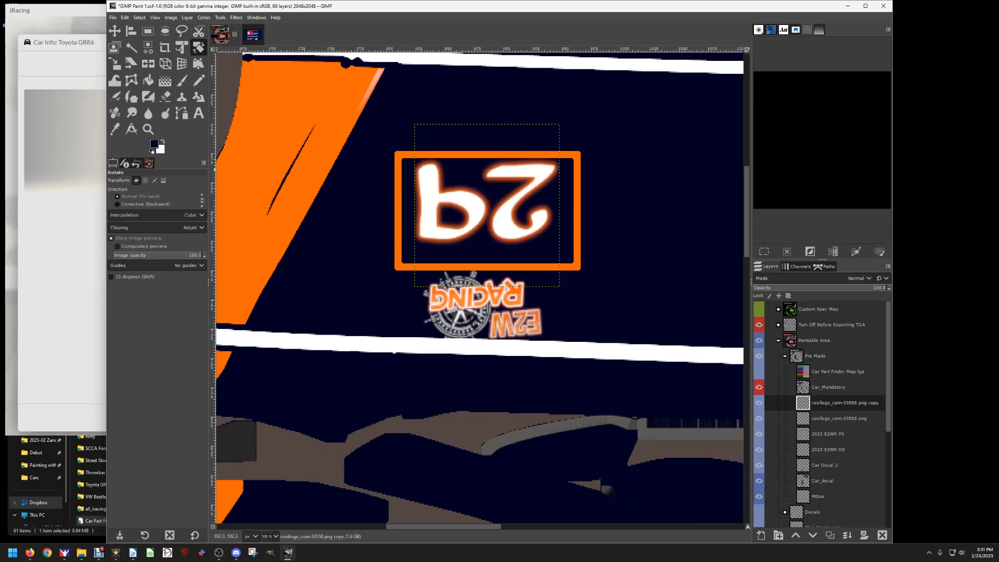
Shift the rotated 29 slightly down so it sits centred in its orange number box.
{"action": "key", "text": "m"}
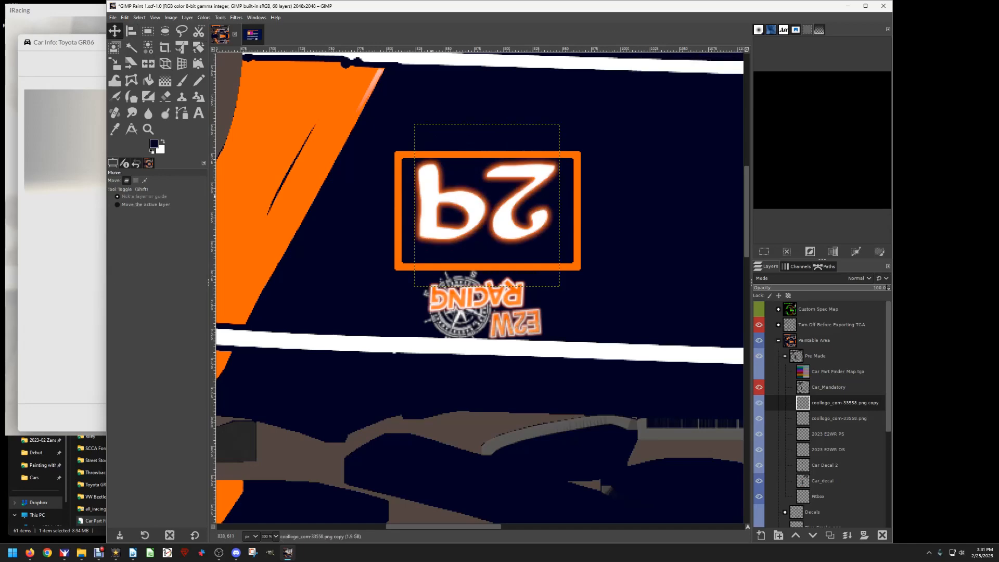
{"action": "left_click_drag", "start_coordinate": [487, 204], "coordinate": [486, 214]}
{"action": "left_click", "coordinate": [487, 213]}
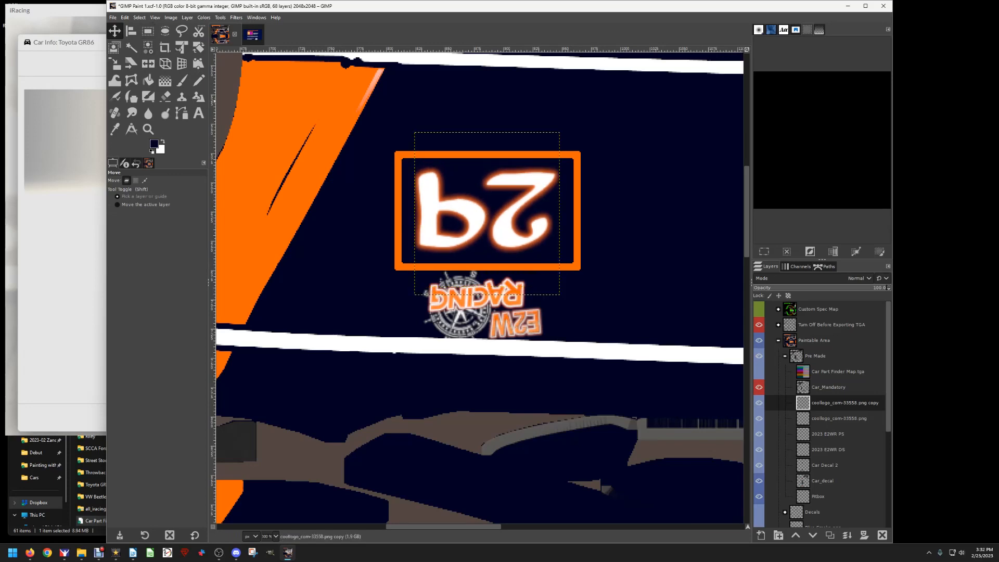
Export the paint as an RLE-compressed TGA in the toyotagr86 folder, named car_1_ followed by the iRacing customer number.
{"action": "left_click", "coordinate": [113, 17]}
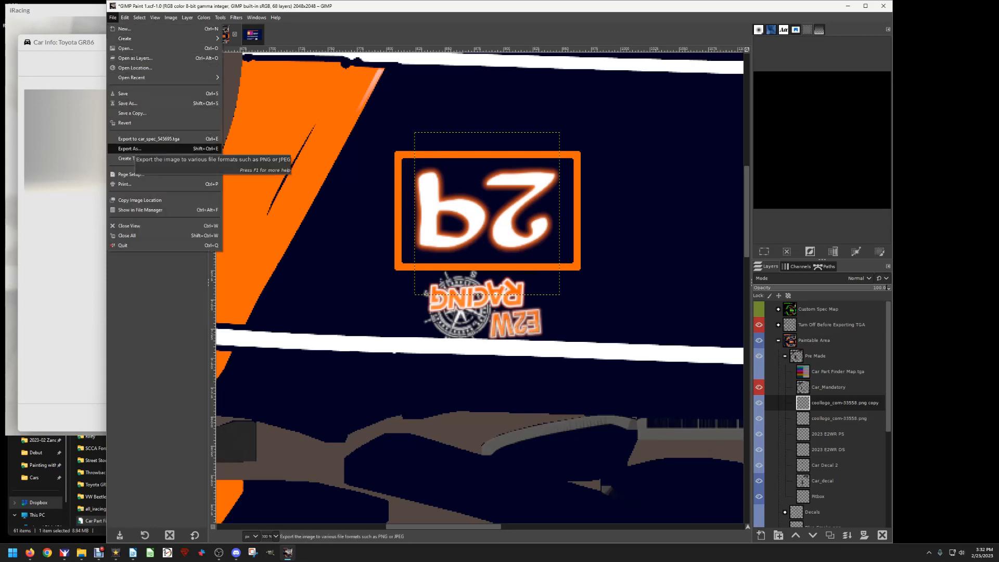
{"action": "left_click", "coordinate": [129, 148]}
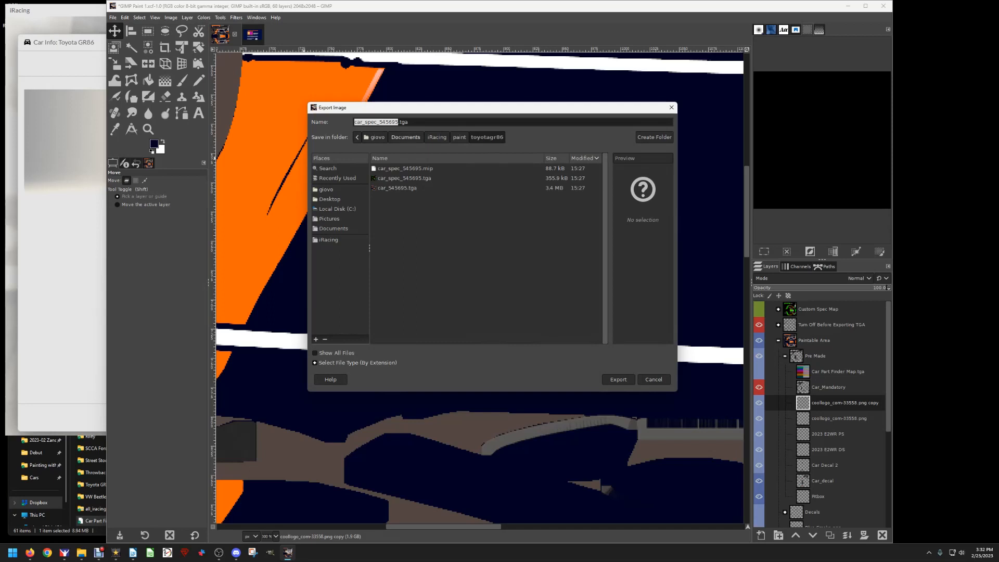
{"action": "left_click", "coordinate": [377, 122]}
{"action": "key", "text": "BackSpace"}
{"action": "key", "text": "BackSpace"}
{"action": "key", "text": "BackSpace"}
{"action": "key", "text": "BackSpace"}
{"action": "key", "text": "BackSpace"}
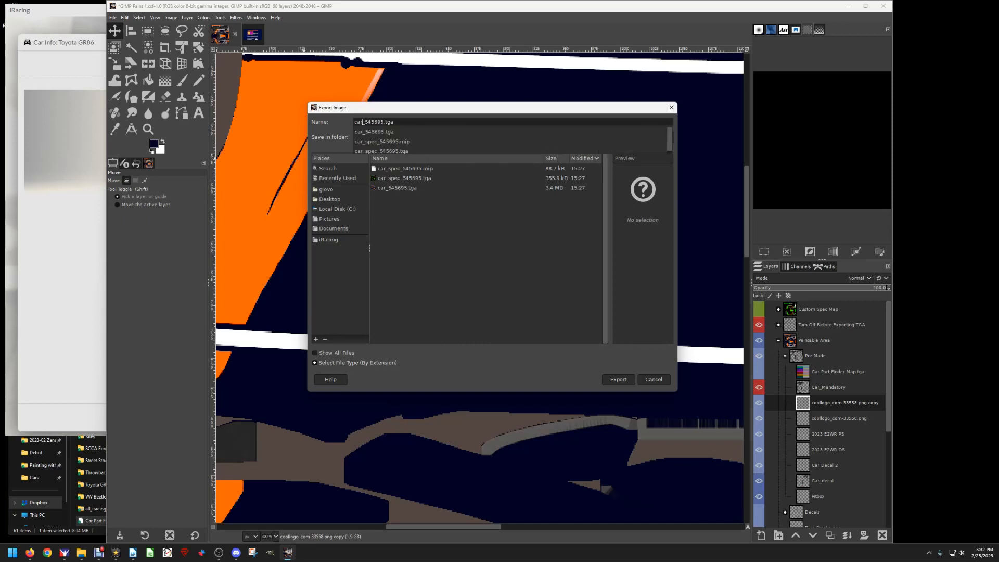
{"action": "type", "text": "1"}
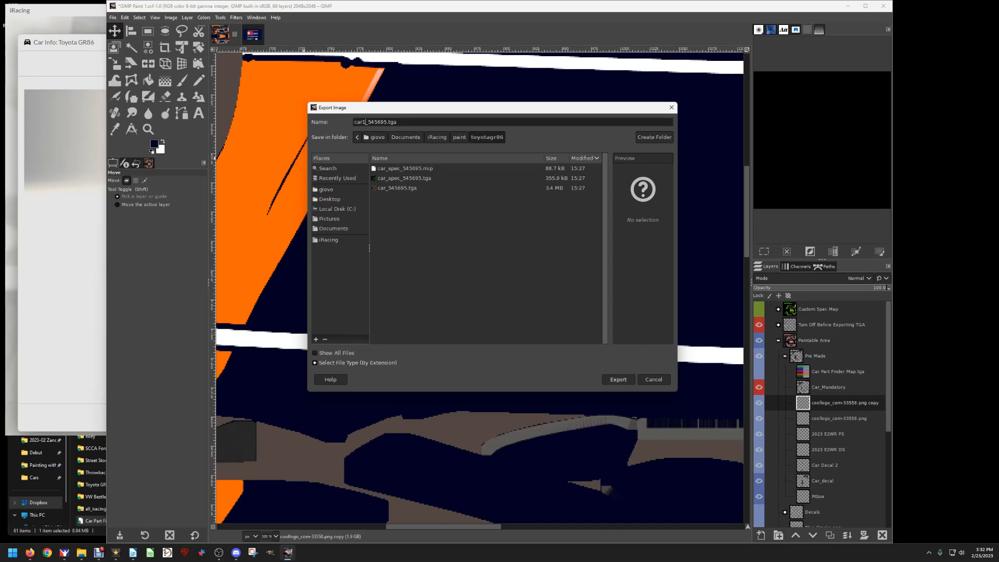
{"action": "type", "text": "_"}
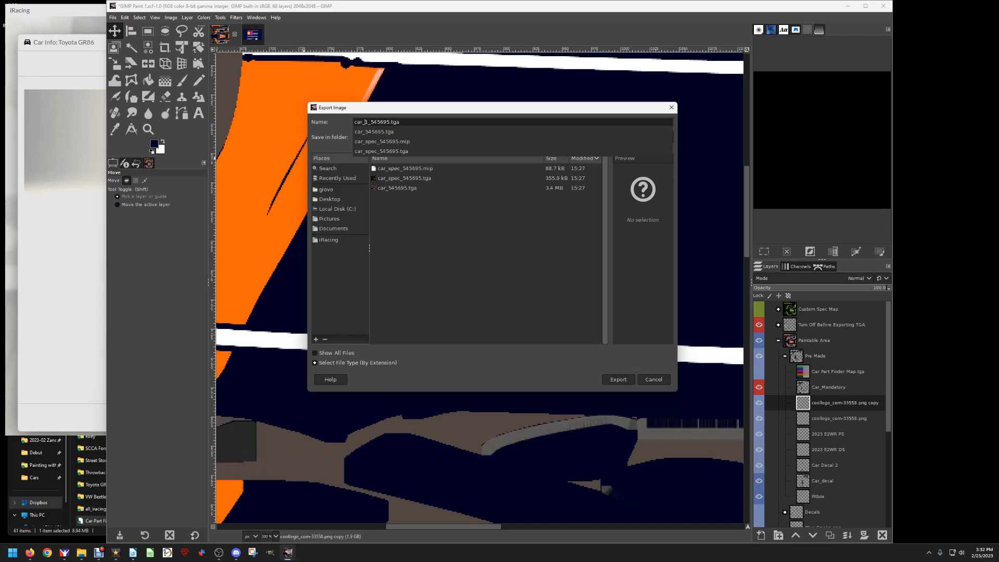
{"action": "key", "text": "Escape"}
{"action": "key", "text": "Return"}
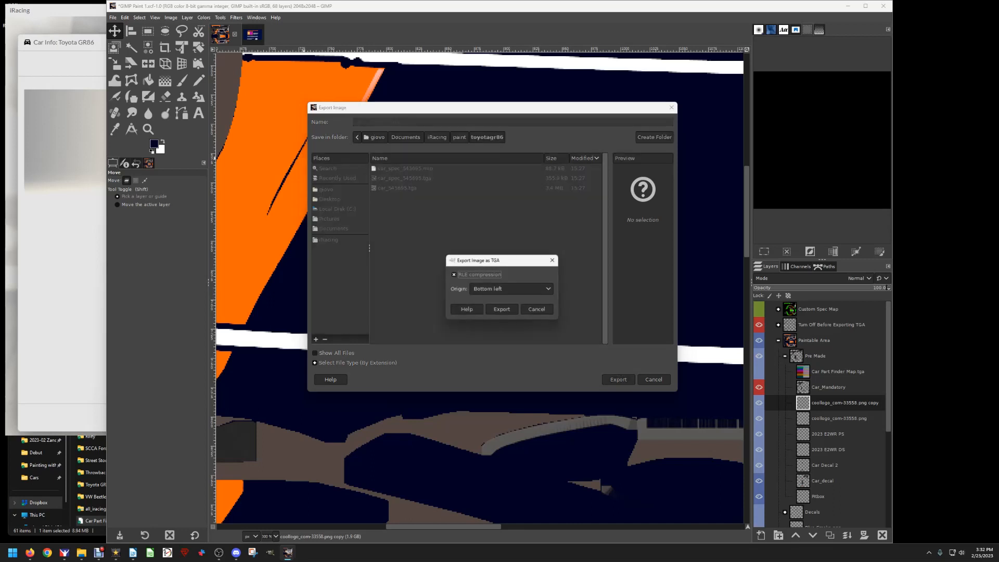
{"action": "key", "text": "Return"}
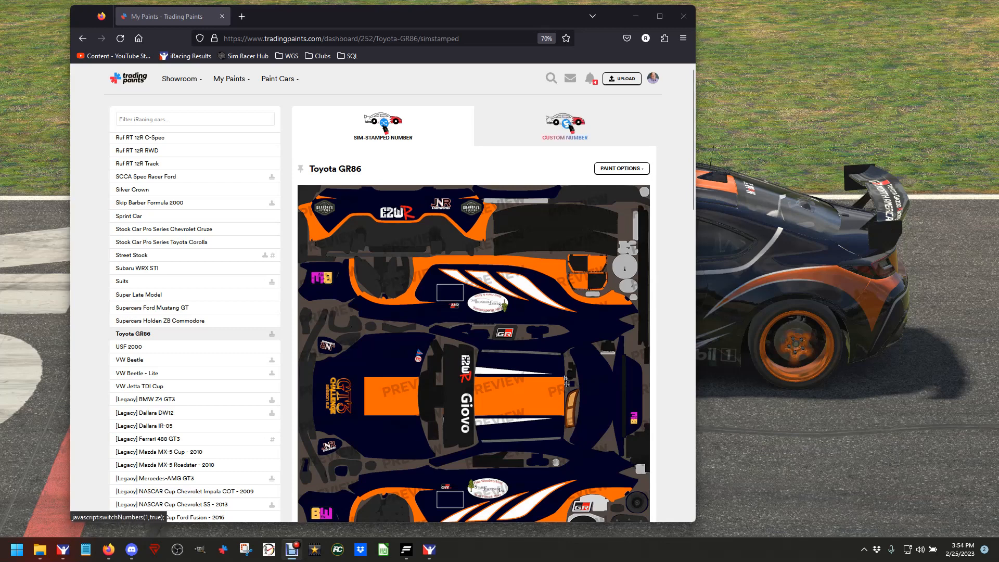
Show the Toyota GR86's custom number paint and examine the whole livery preview.
{"action": "left_click", "coordinate": [564, 126]}
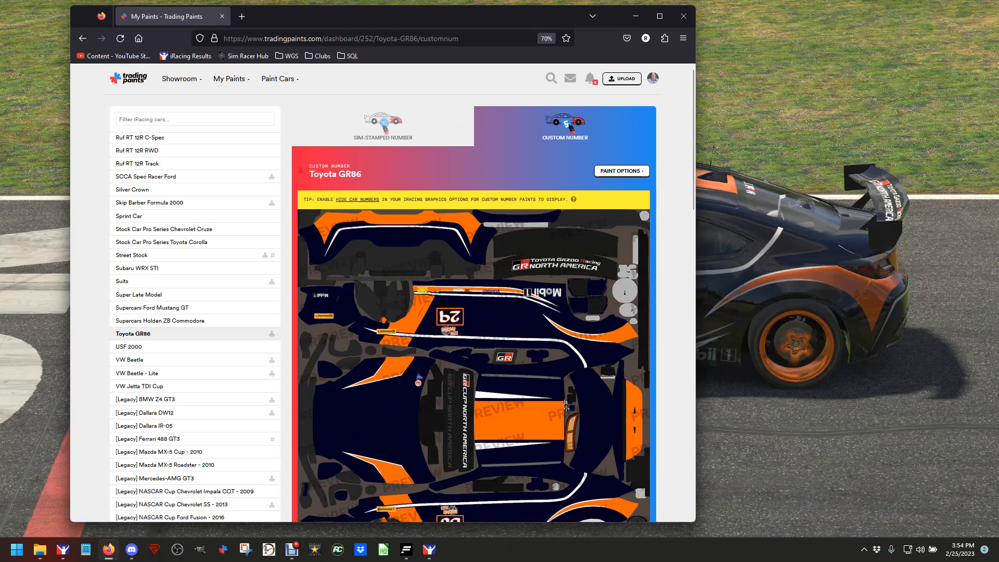
{"action": "scroll", "coordinate": [474, 312], "scroll_direction": "down", "scroll_amount": 2}
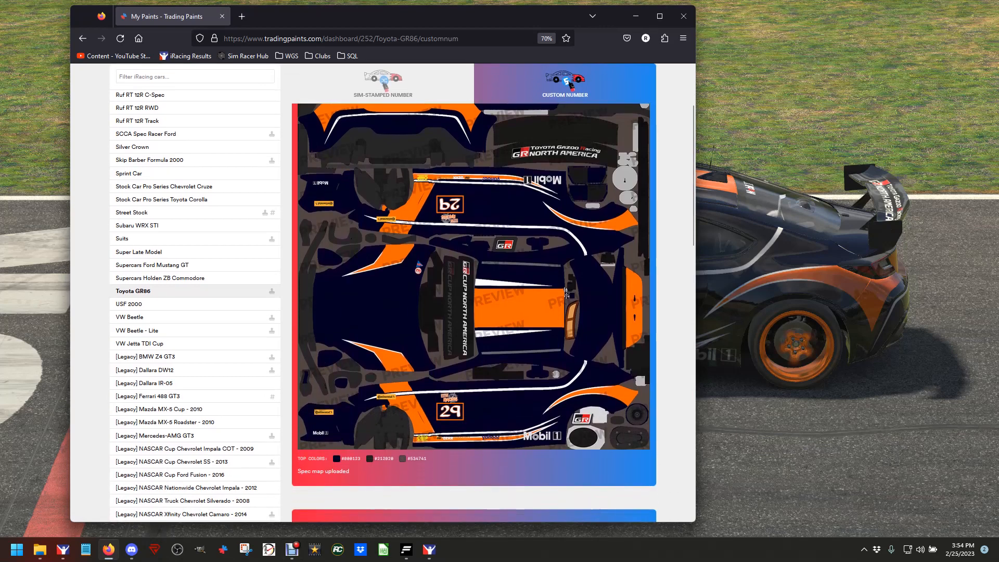
{"action": "scroll", "coordinate": [473, 312], "scroll_direction": "up", "scroll_amount": 2}
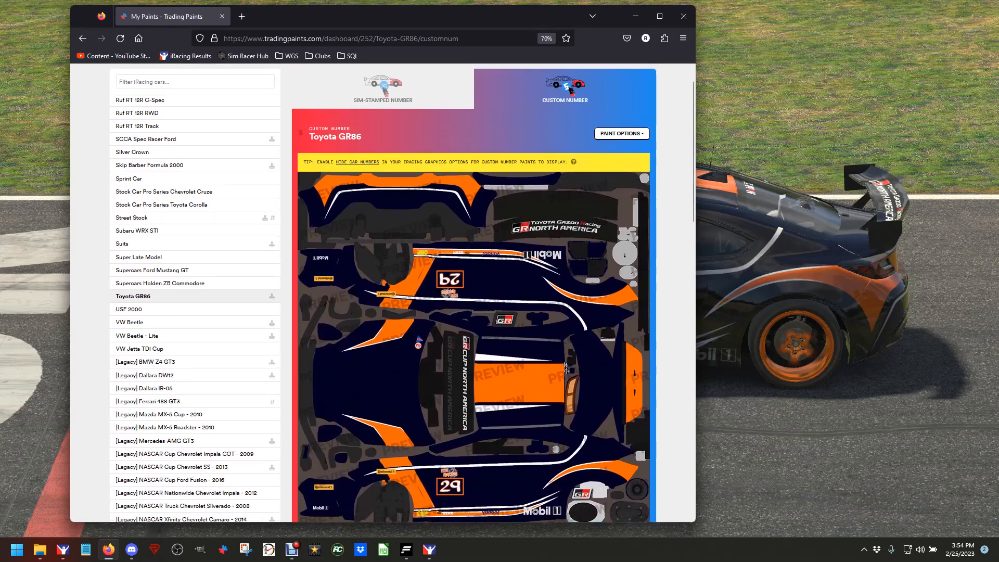
{"action": "scroll", "coordinate": [474, 312], "scroll_direction": "down", "scroll_amount": 1}
{"action": "scroll", "coordinate": [473, 312], "scroll_direction": "up", "scroll_amount": 2}
Upload the car_1_ TGA as the Toyota GR86's new custom number paint with car number 29, and reload its sim-stamped paint page.
{"action": "left_click", "coordinate": [622, 170]}
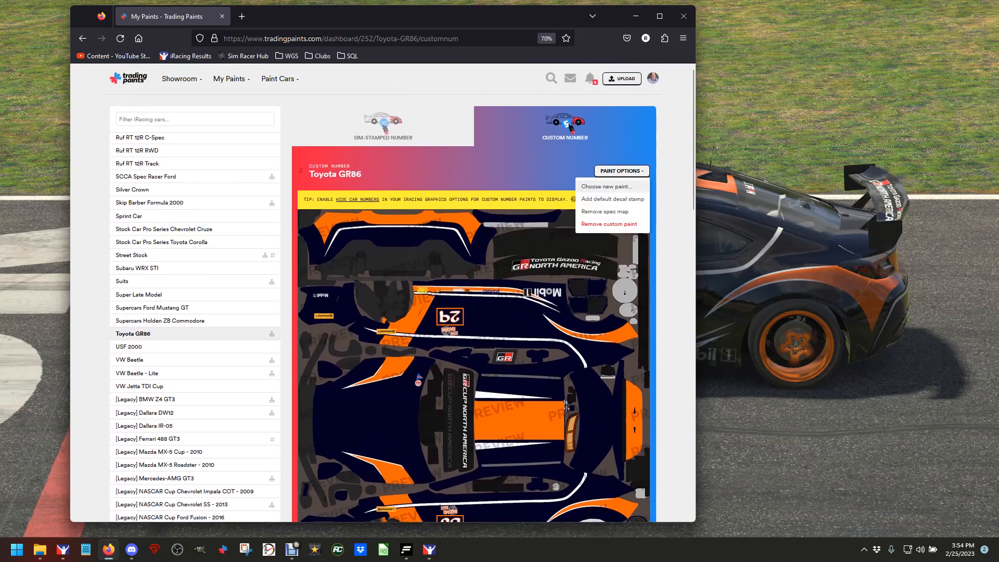
{"action": "left_click", "coordinate": [606, 186]}
{"action": "left_click", "coordinate": [364, 150]}
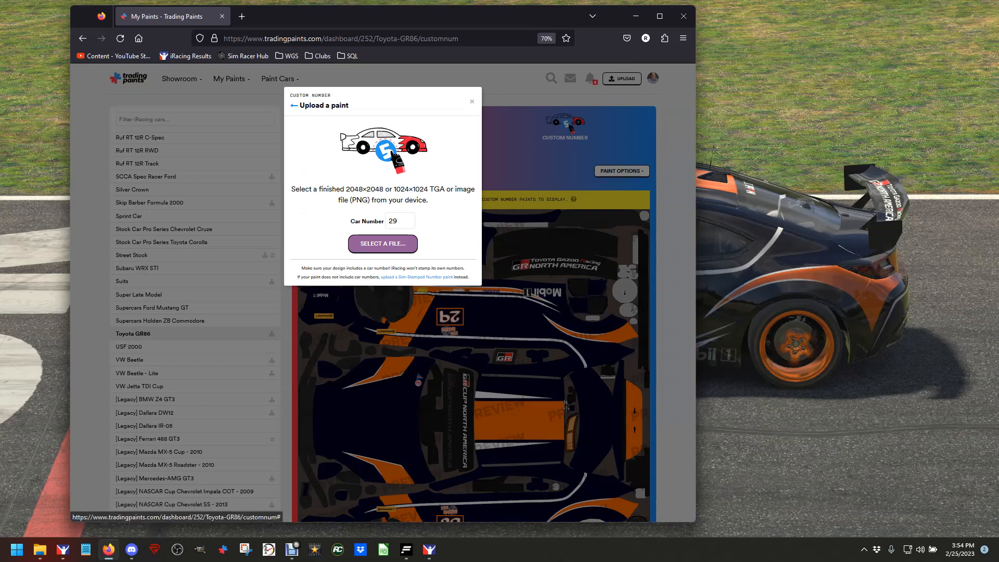
{"action": "left_click", "coordinate": [382, 243]}
{"action": "left_click", "coordinate": [201, 88]}
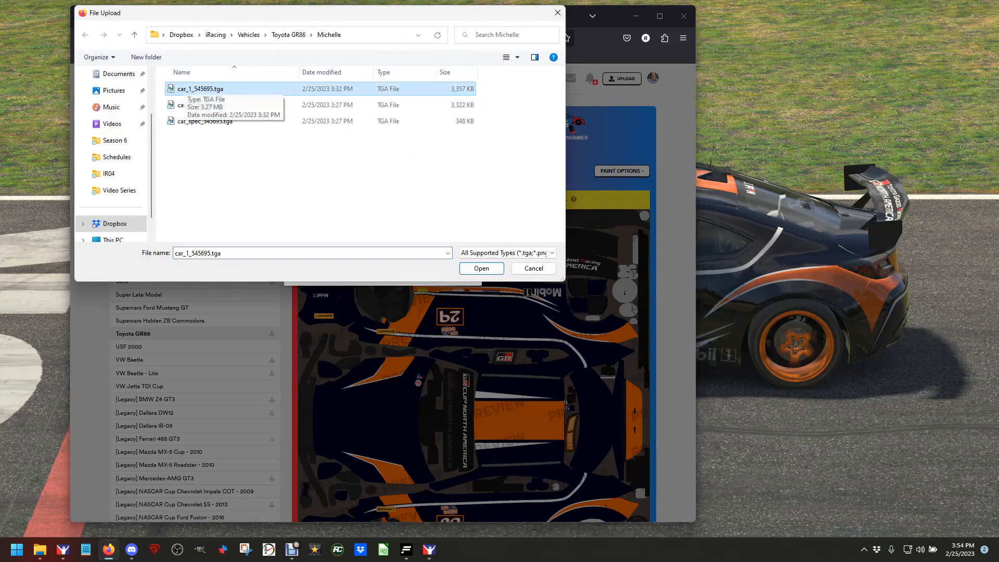
{"action": "left_click", "coordinate": [481, 268]}
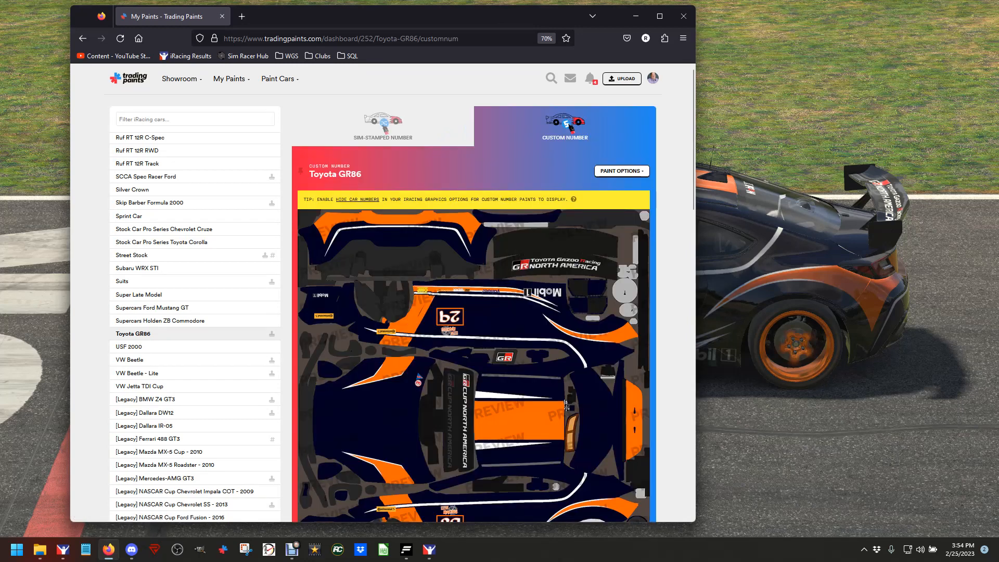
{"action": "left_click", "coordinate": [382, 125]}
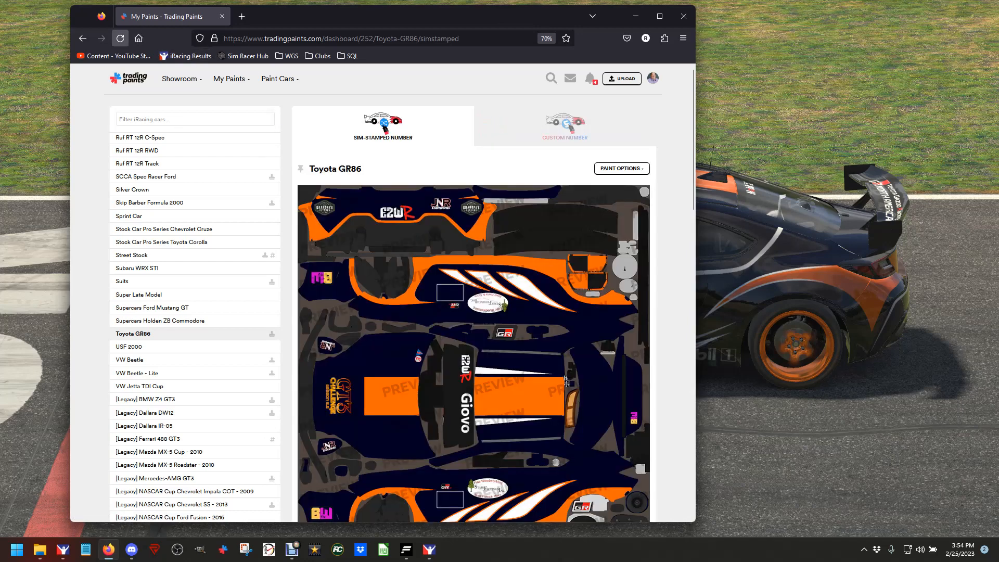
{"action": "left_click", "coordinate": [120, 38]}
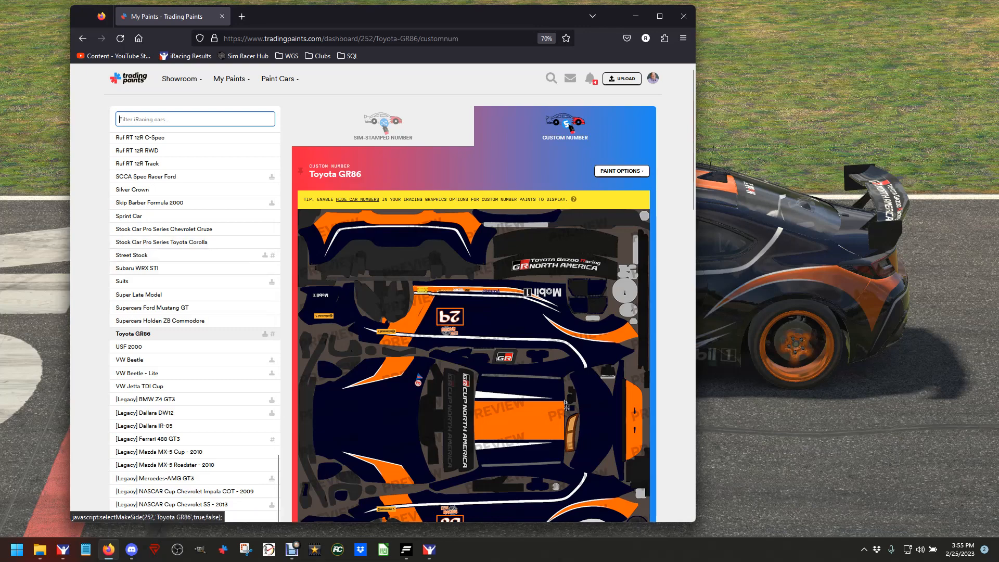
Switch to the iRacing simulator and turn off Hide car numbers in the graphics options.
{"action": "left_click", "coordinate": [744, 68]}
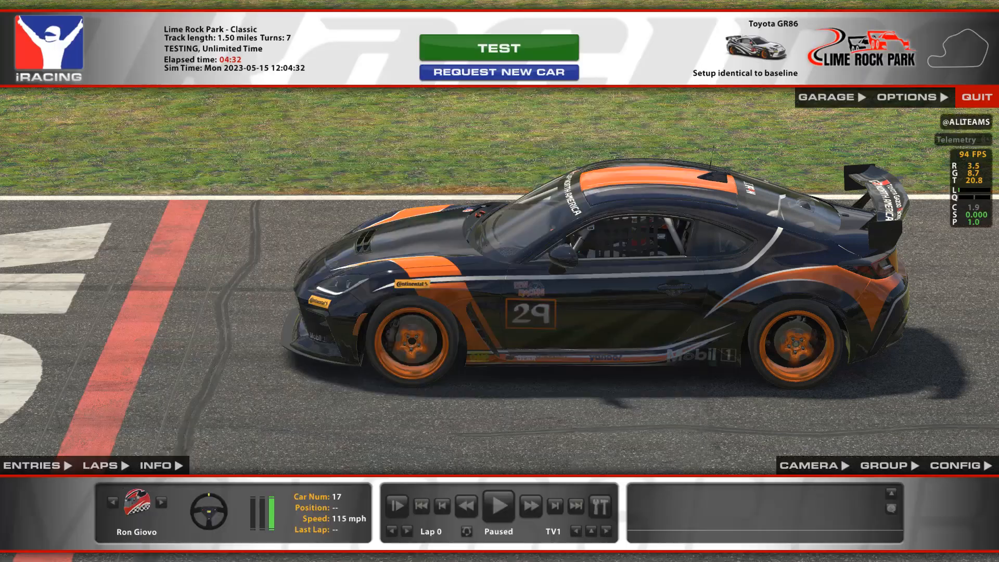
{"action": "left_click", "coordinate": [907, 97]}
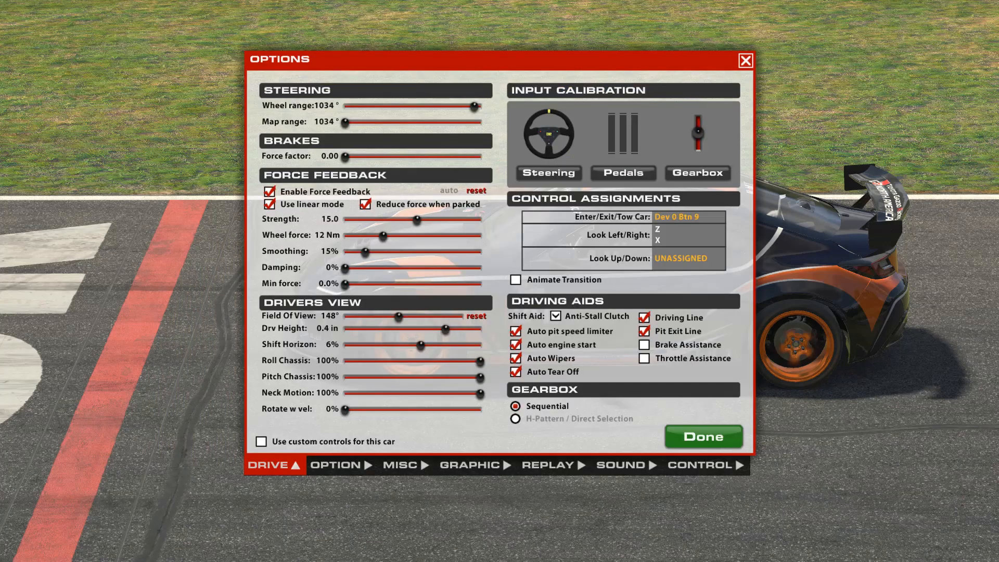
{"action": "left_click", "coordinate": [502, 458]}
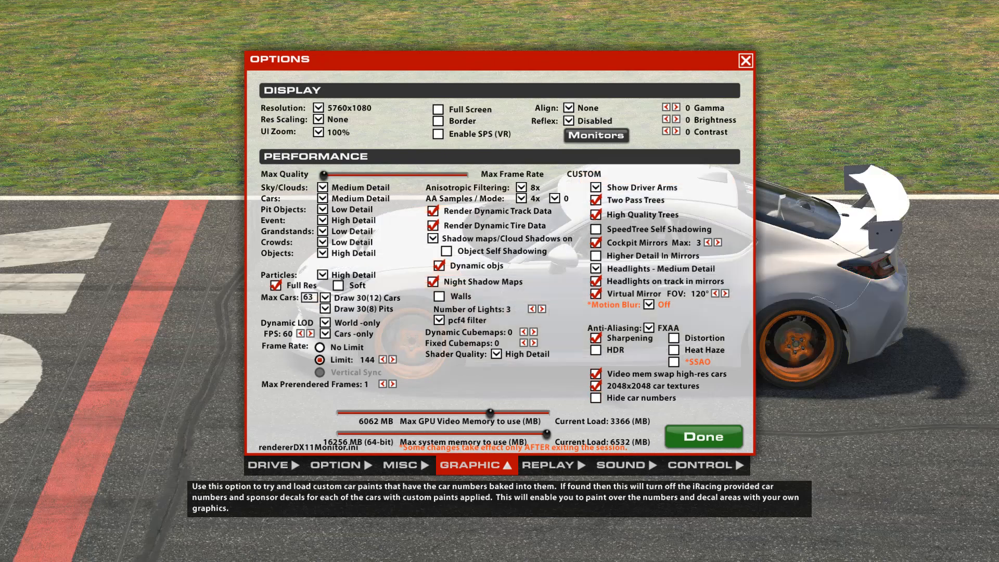
{"action": "left_click", "coordinate": [704, 436]}
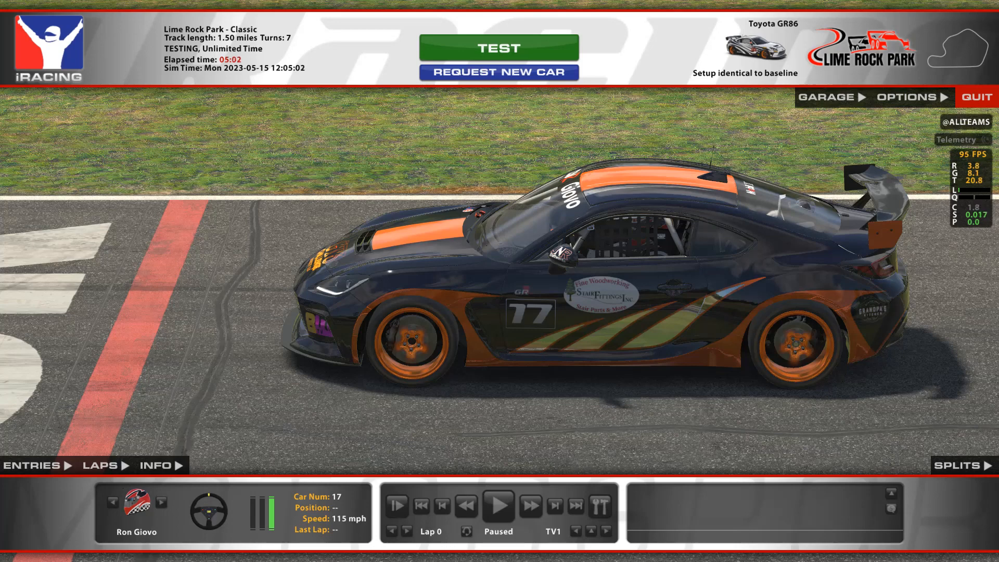
Turn on Hide car numbers in the graphics options so the custom number paint is used.
{"action": "left_click", "coordinate": [906, 97]}
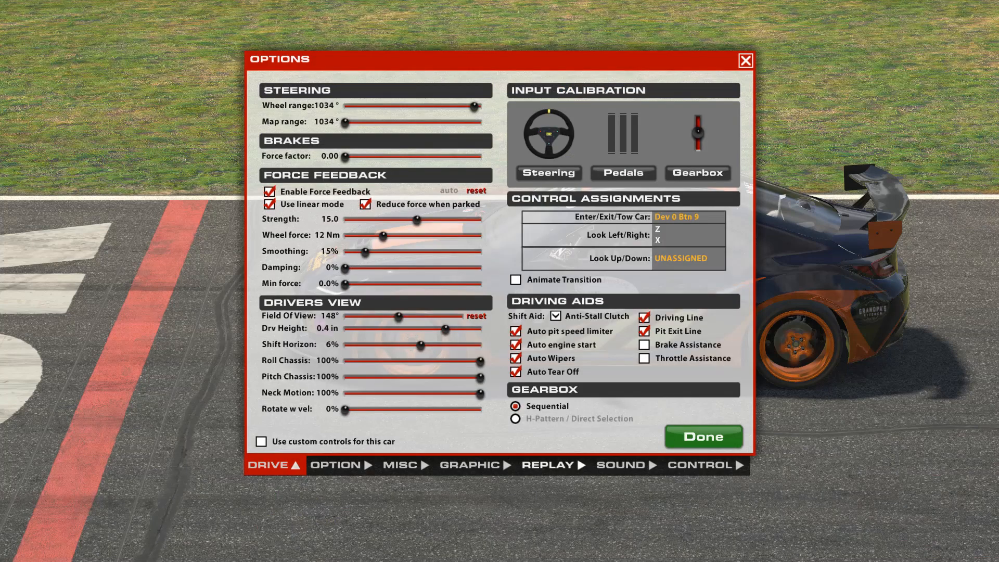
{"action": "left_click", "coordinate": [468, 465]}
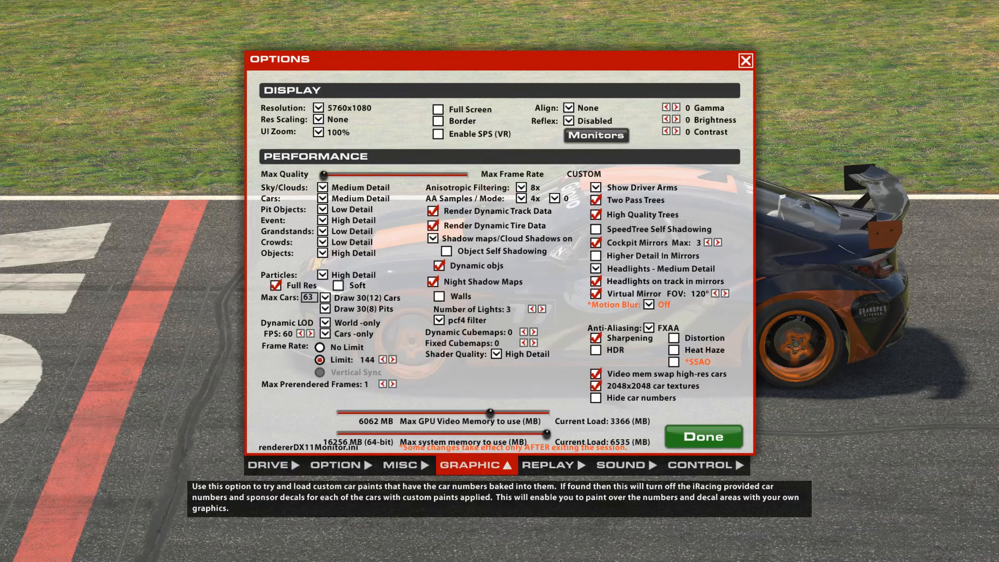
{"action": "left_click", "coordinate": [596, 397]}
{"action": "left_click", "coordinate": [704, 436]}
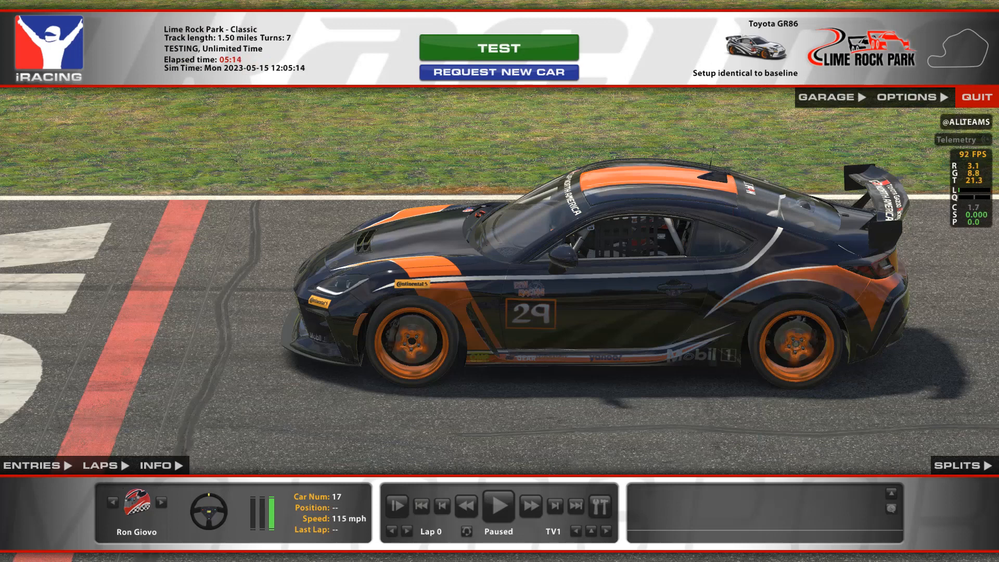
Switch to the iRacing UI window with the Toyota GR86 car model viewer.
{"action": "key", "text": "super"}
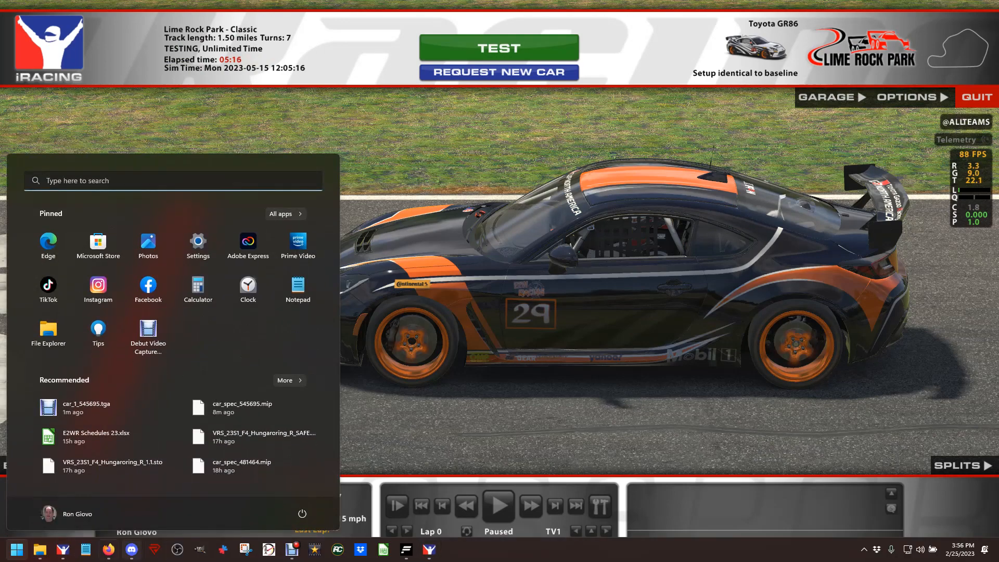
{"action": "mouse_move", "coordinate": [108, 550]}
{"action": "key", "text": "super"}
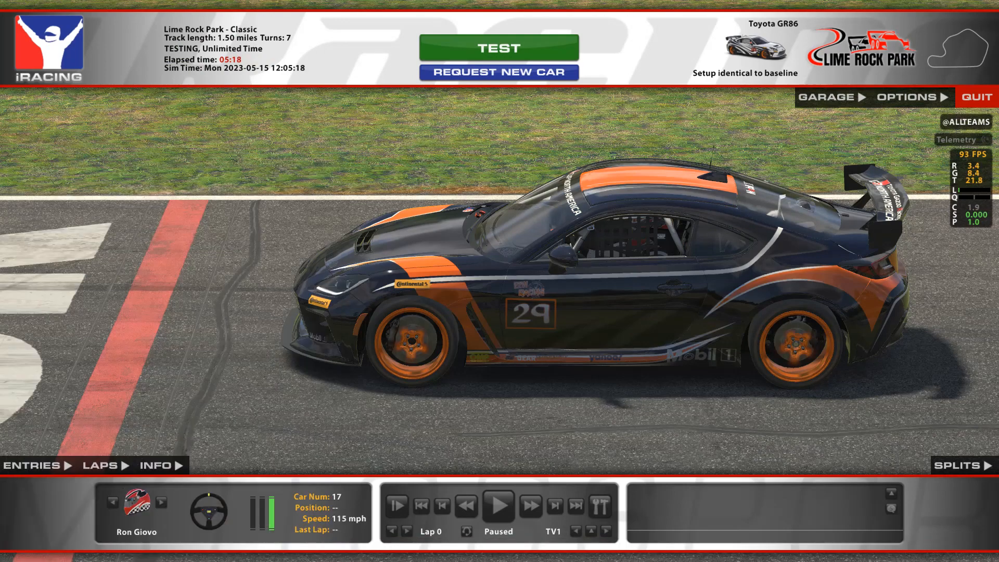
{"action": "key", "text": "alt+Tab"}
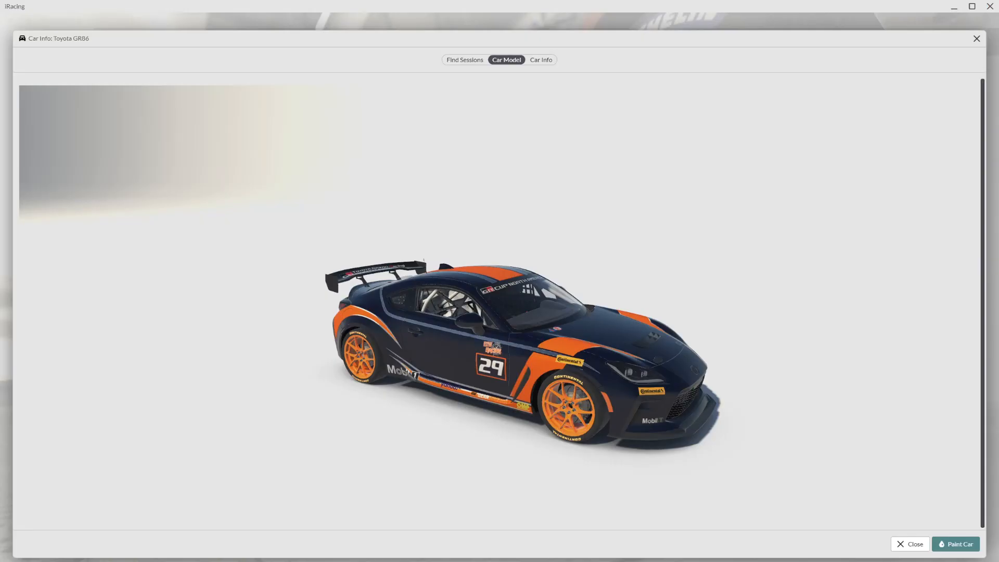